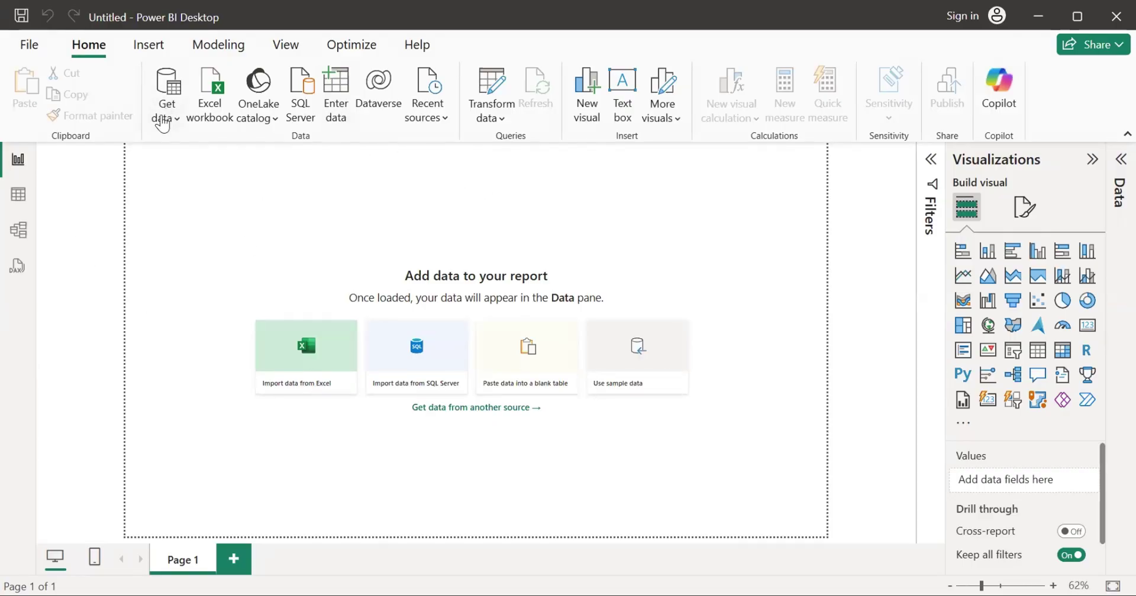
Step: Import the pizza_sales CSV file from the Downloads folder and load it into the report
{"action": "left_click", "coordinate": [163, 121]}
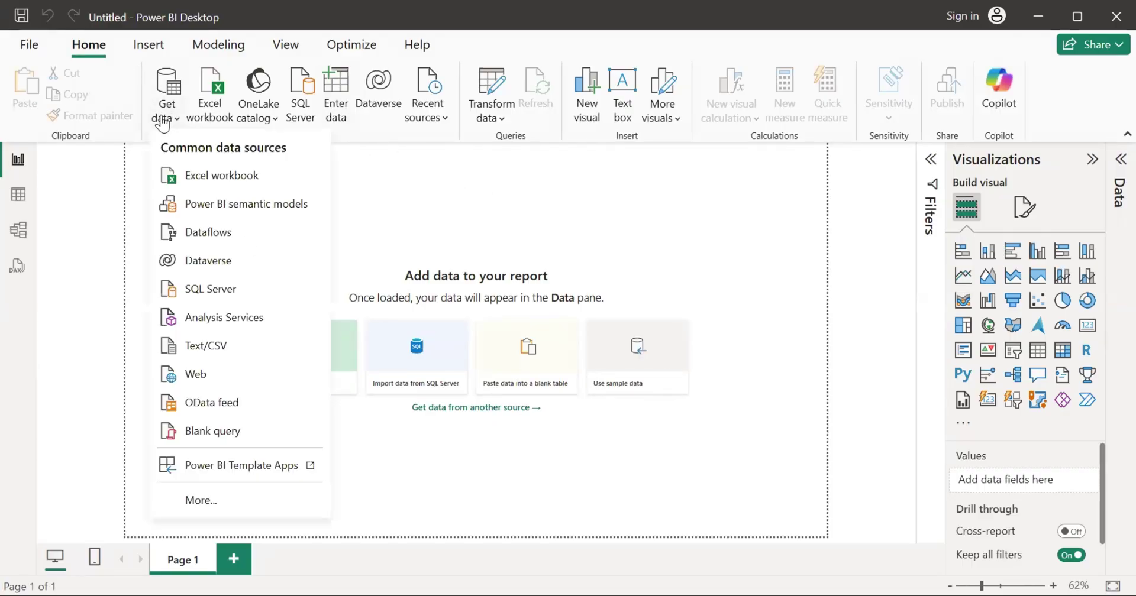
{"action": "left_click", "coordinate": [230, 343]}
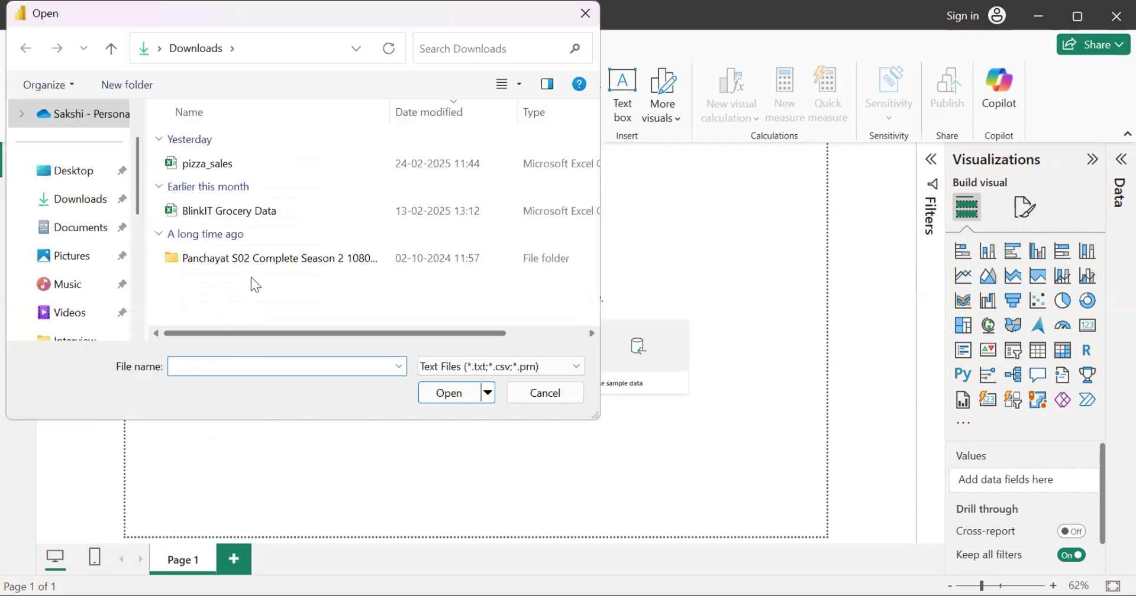
{"action": "left_click", "coordinate": [285, 171]}
{"action": "left_click", "coordinate": [460, 394]}
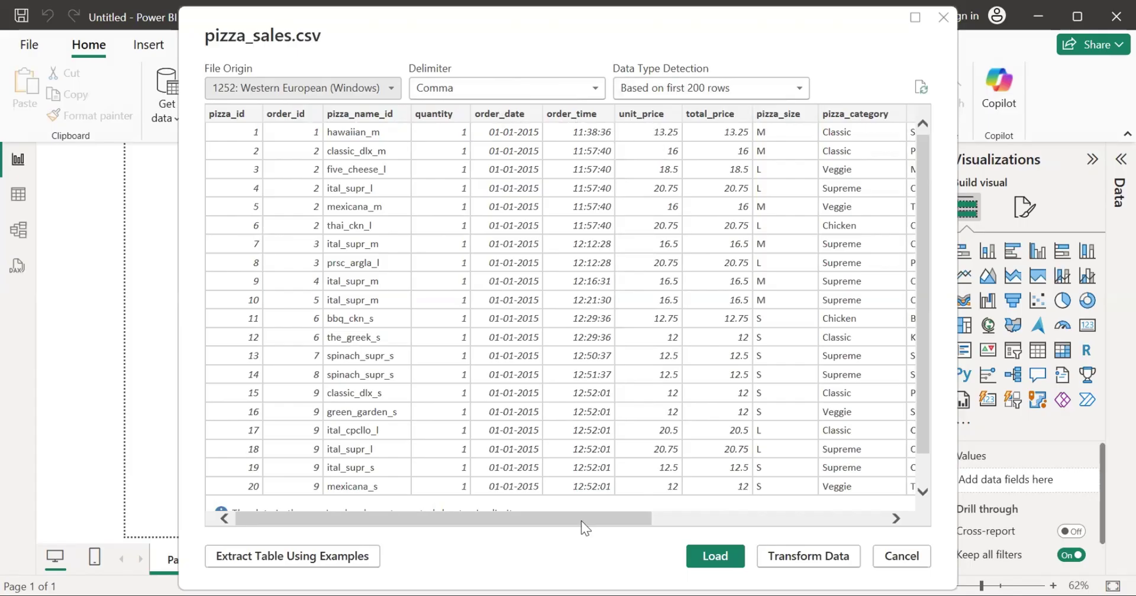
{"action": "left_click_drag", "start_coordinate": [579, 516], "coordinate": [494, 541]}
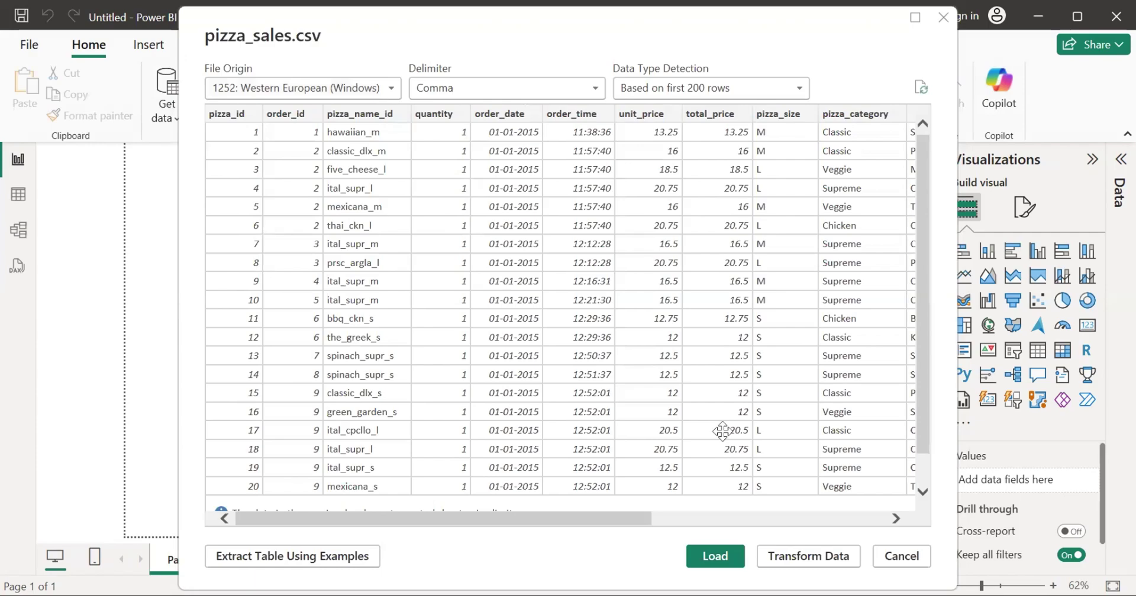
{"action": "left_click", "coordinate": [717, 558]}
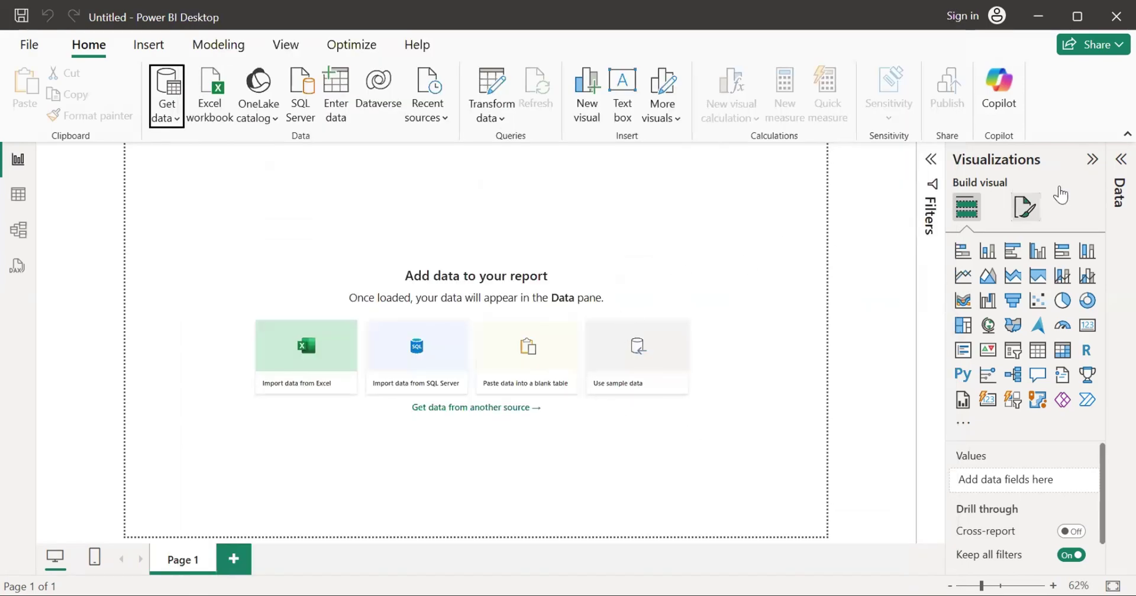
Step: Expand the pizza_sales field list and look through the loaded table's rows and columns in table view
{"action": "left_click", "coordinate": [1119, 158]}
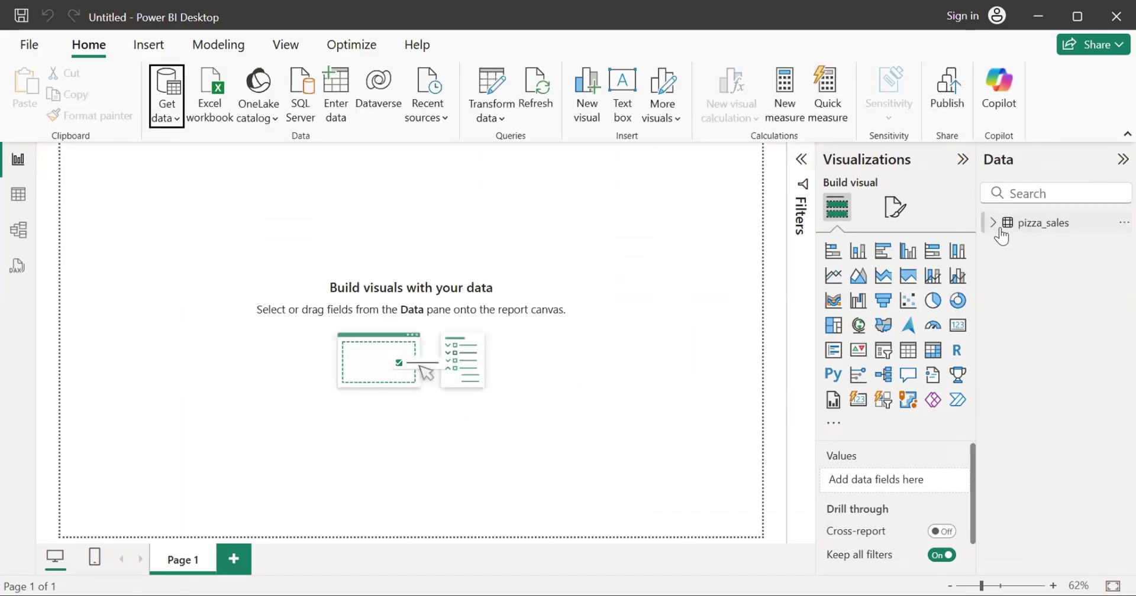
{"action": "left_click", "coordinate": [993, 223]}
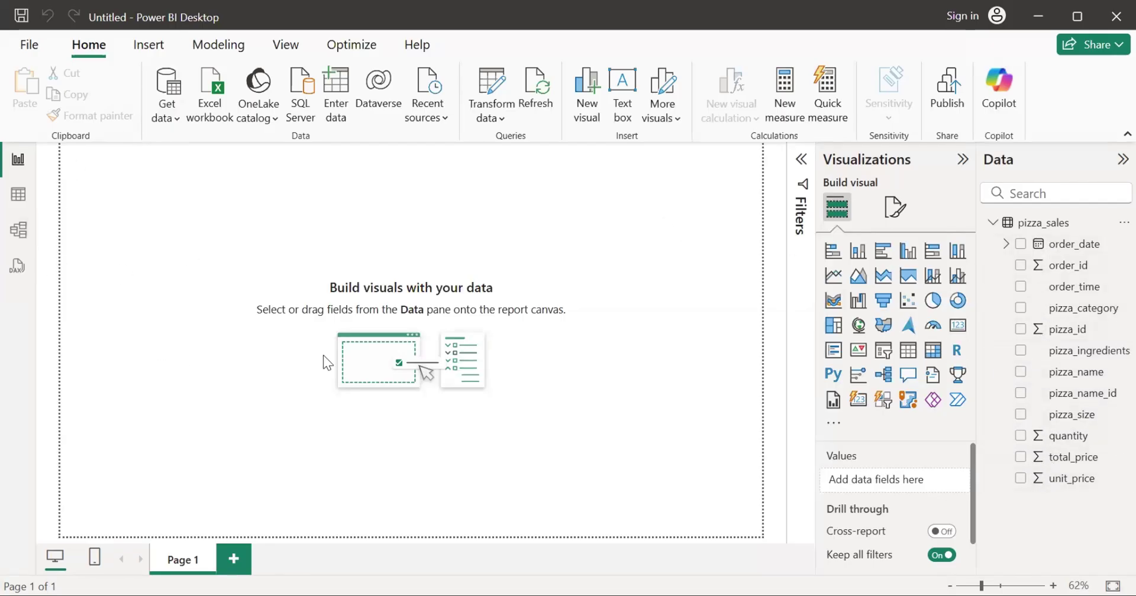
{"action": "left_click", "coordinate": [18, 195]}
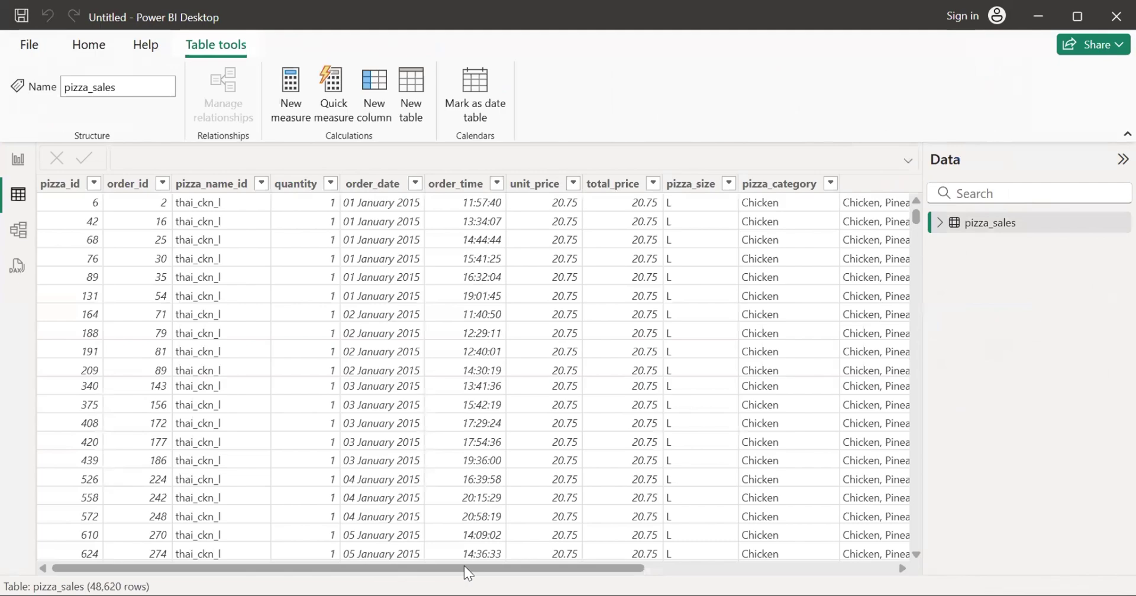
{"action": "left_click_drag", "start_coordinate": [464, 566], "coordinate": [306, 535]}
{"action": "left_click", "coordinate": [16, 160]}
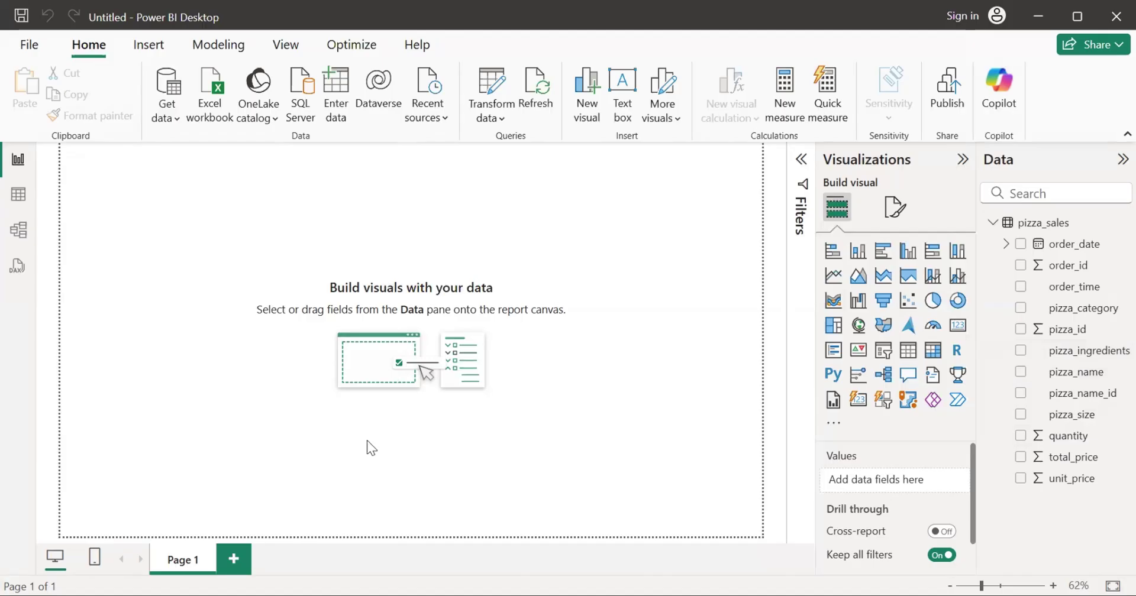
{"action": "left_click", "coordinate": [218, 44]}
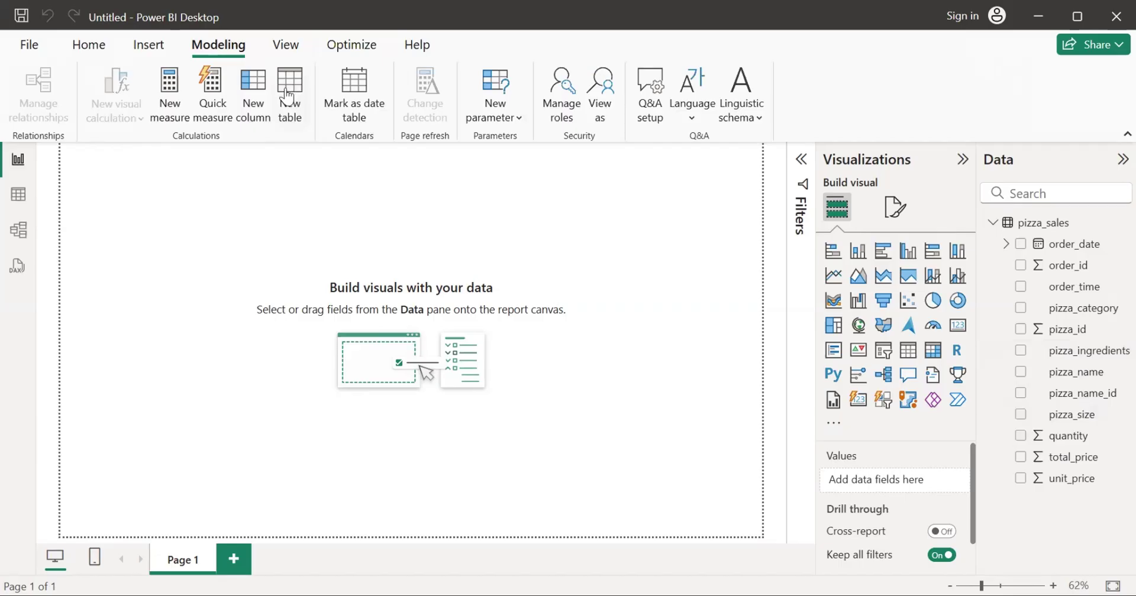
{"action": "left_click", "coordinate": [173, 101]}
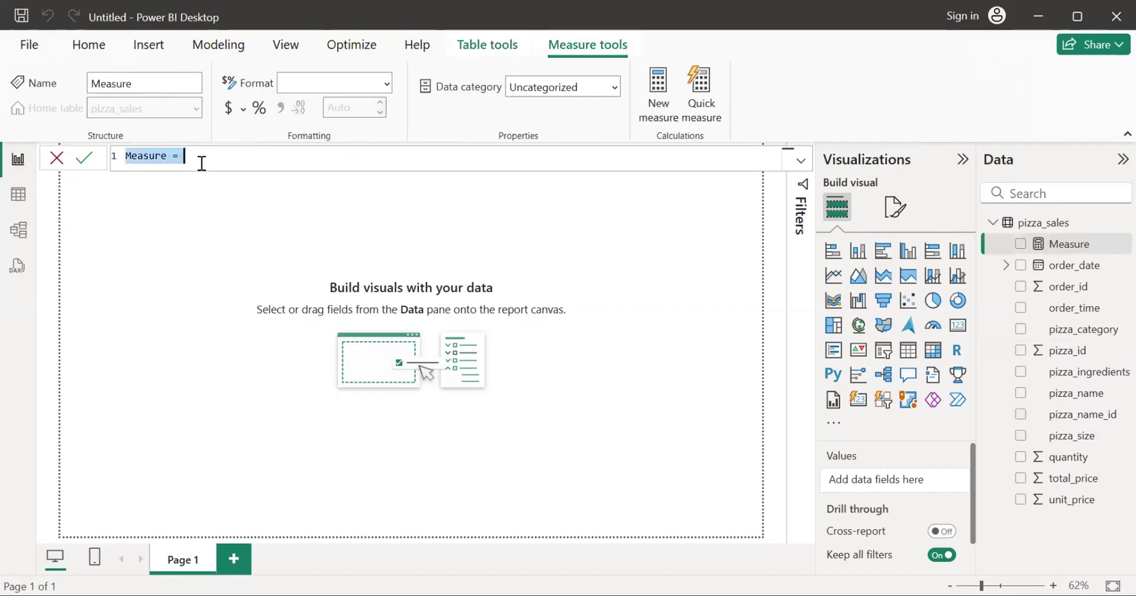
{"action": "key", "text": "BackSpace"}
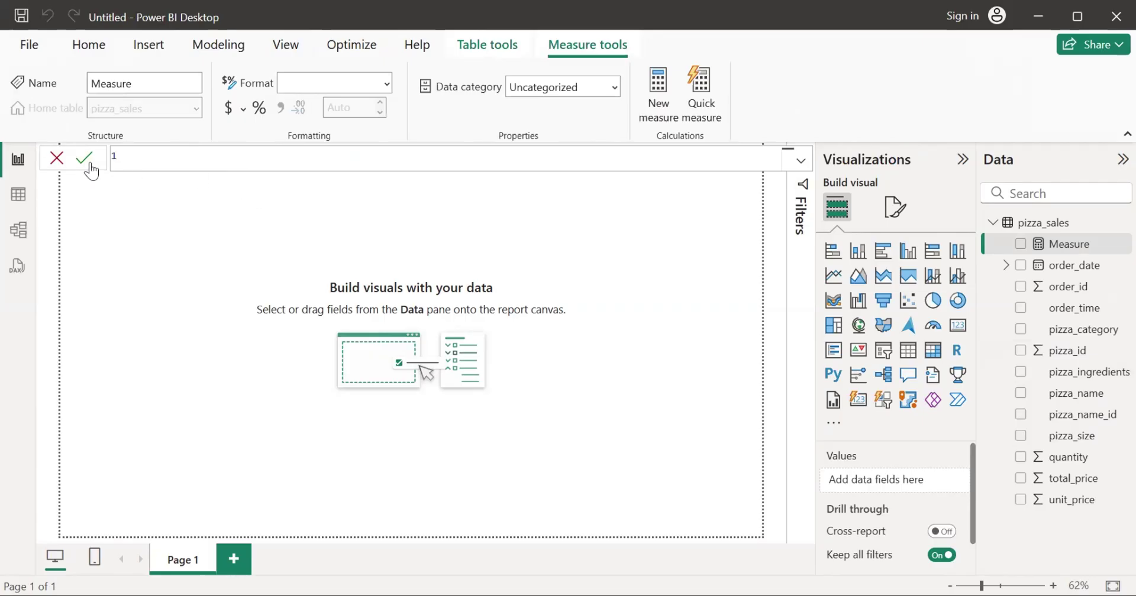
{"action": "left_click", "coordinate": [57, 158]}
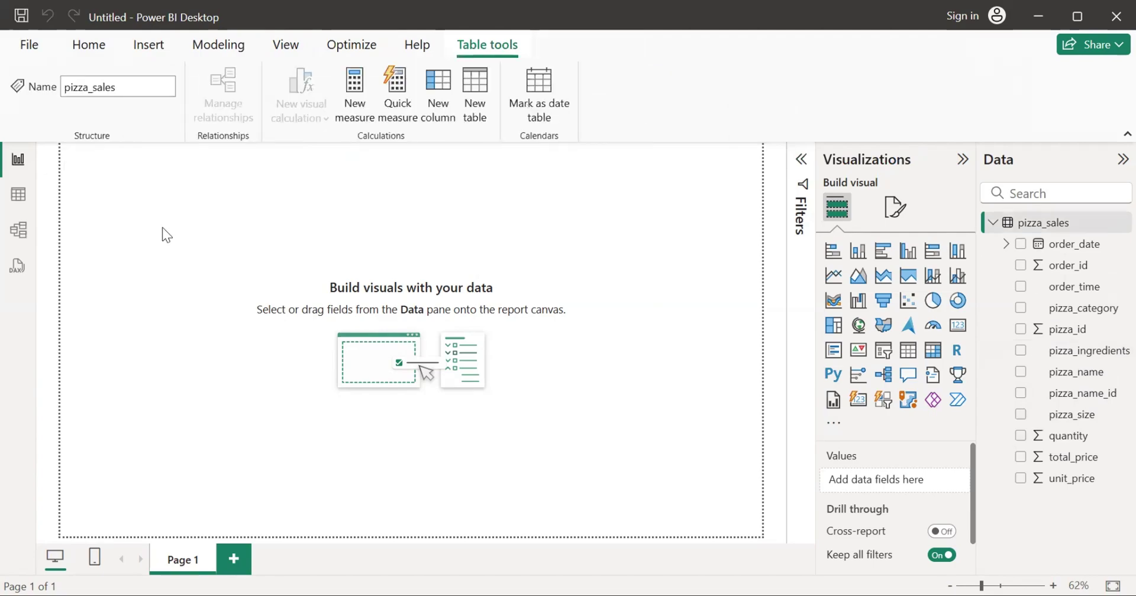
Step: Look through the pizza_sales table and examine the distinct values of the pizza_id, order_id and pizza_name_id columns
{"action": "left_click", "coordinate": [18, 196]}
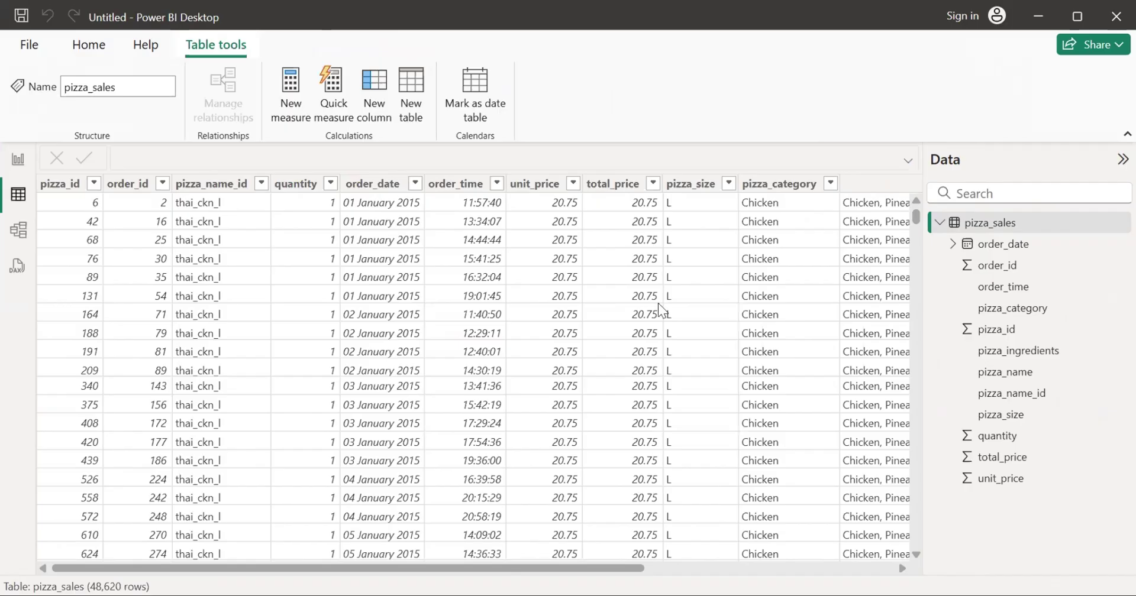
{"action": "scroll", "coordinate": [460, 568], "scroll_direction": "right", "scroll_amount": 5}
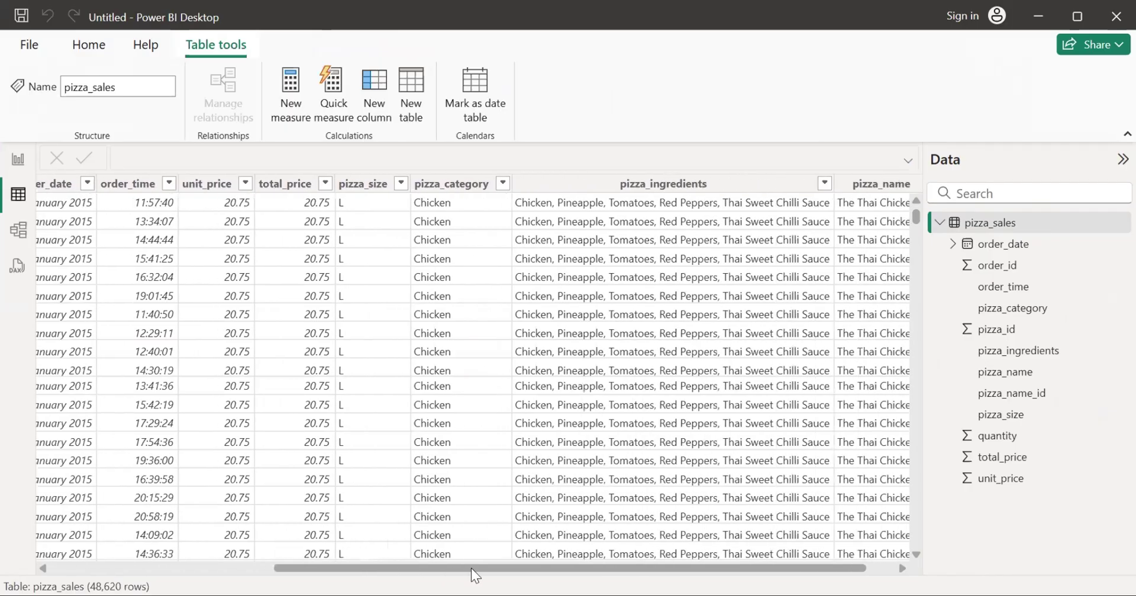
{"action": "scroll", "coordinate": [471, 568], "scroll_direction": "left", "scroll_amount": 5}
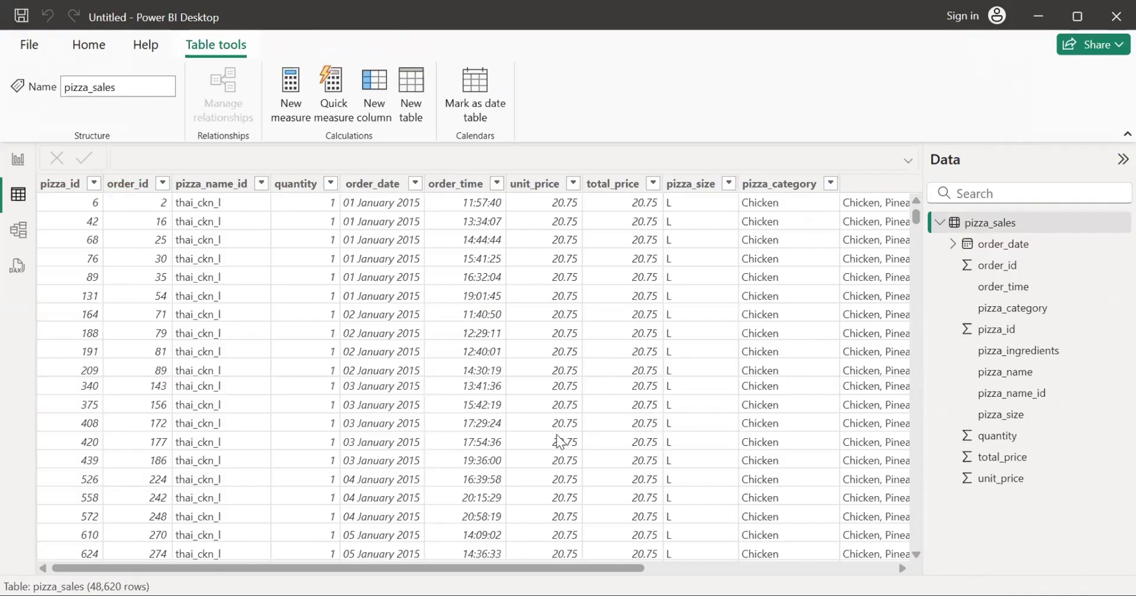
{"action": "left_click", "coordinate": [93, 184]}
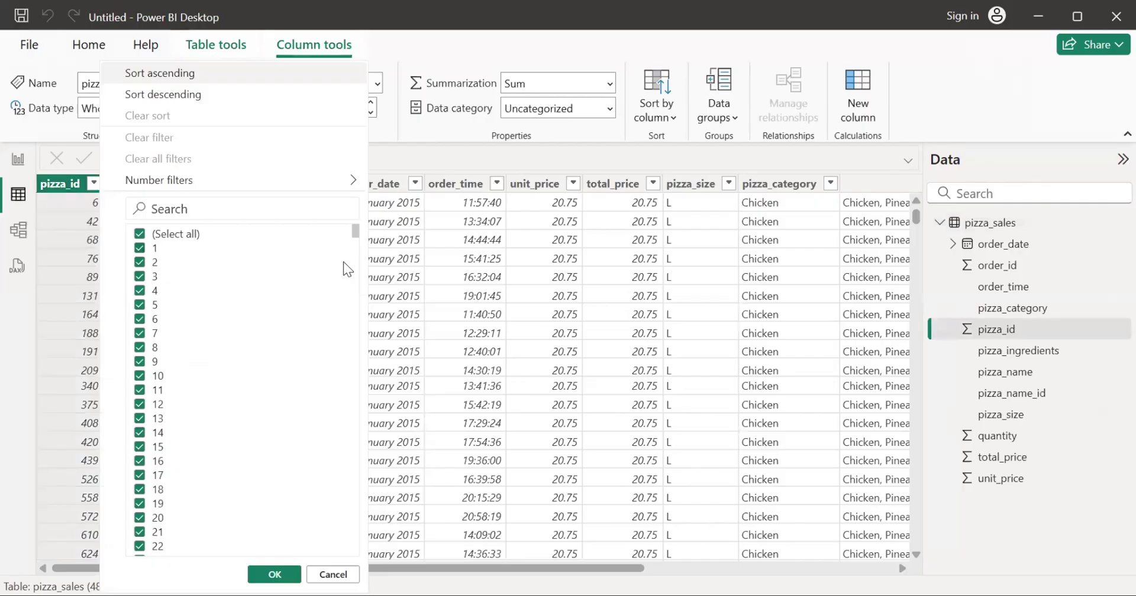
{"action": "left_click", "coordinate": [393, 258]}
{"action": "left_click", "coordinate": [162, 184]}
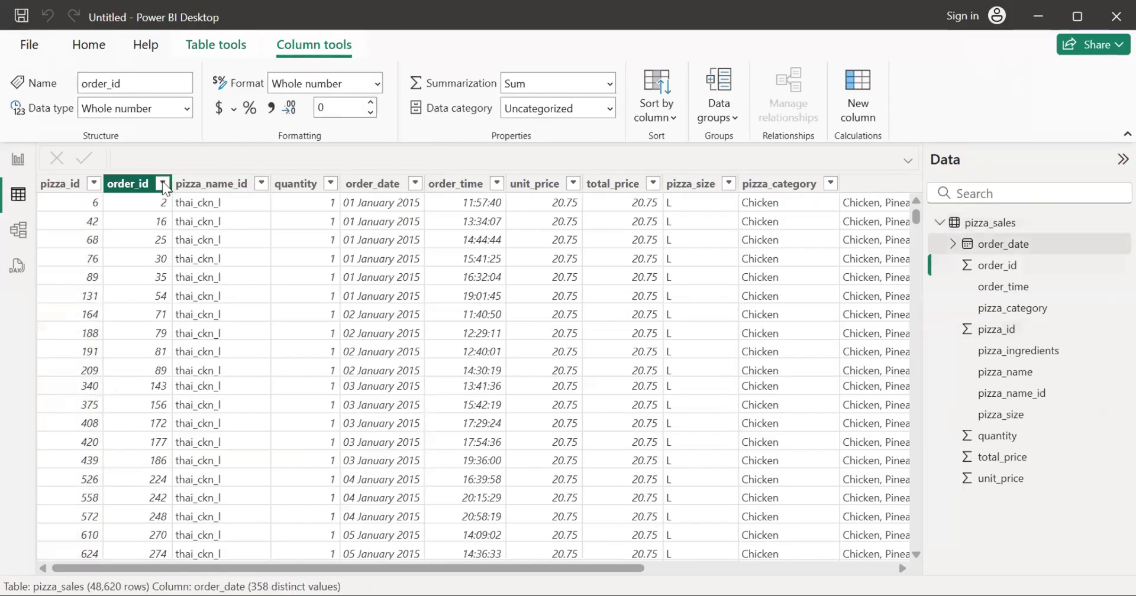
{"action": "left_click", "coordinate": [139, 206]}
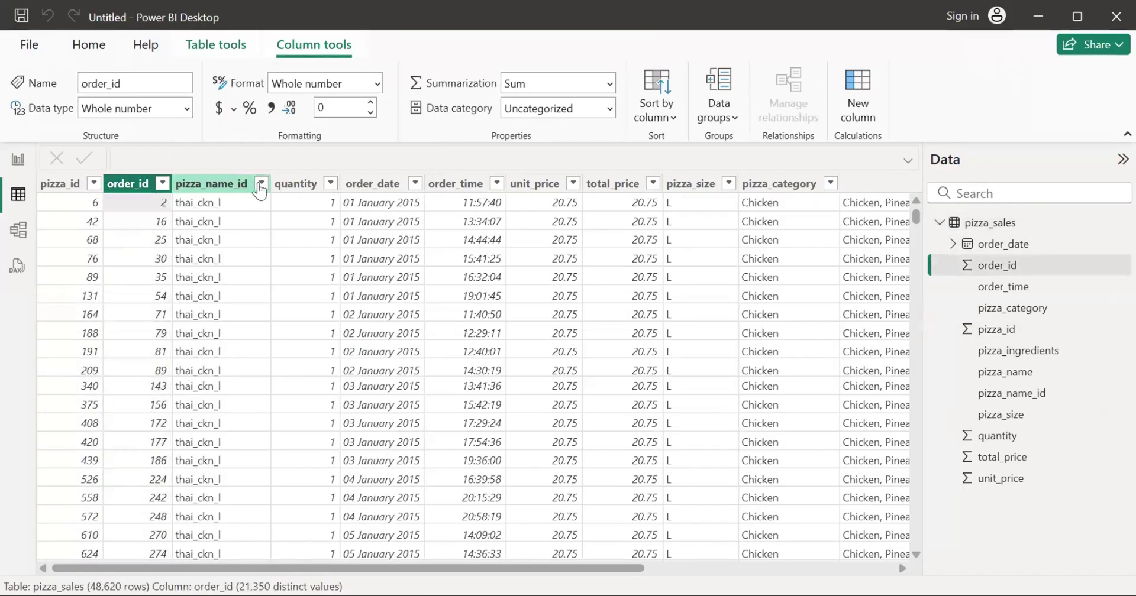
{"action": "left_click", "coordinate": [261, 184]}
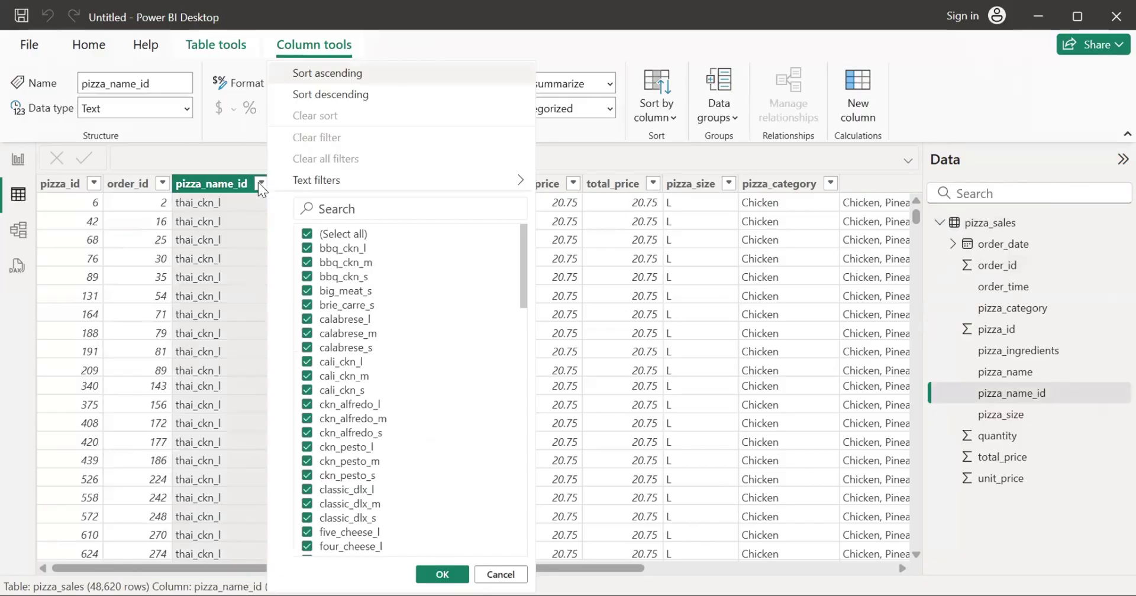
{"action": "left_click", "coordinate": [244, 239]}
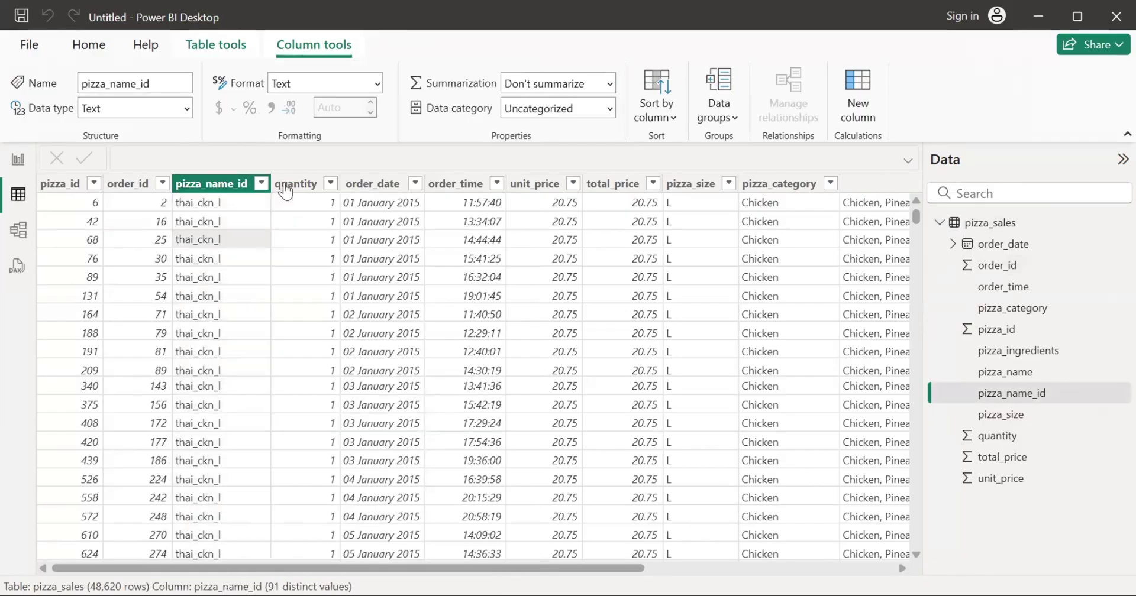
Step: Examine the distinct values and filter options of the quantity, order_date and unit_price columns
{"action": "left_click", "coordinate": [331, 184]}
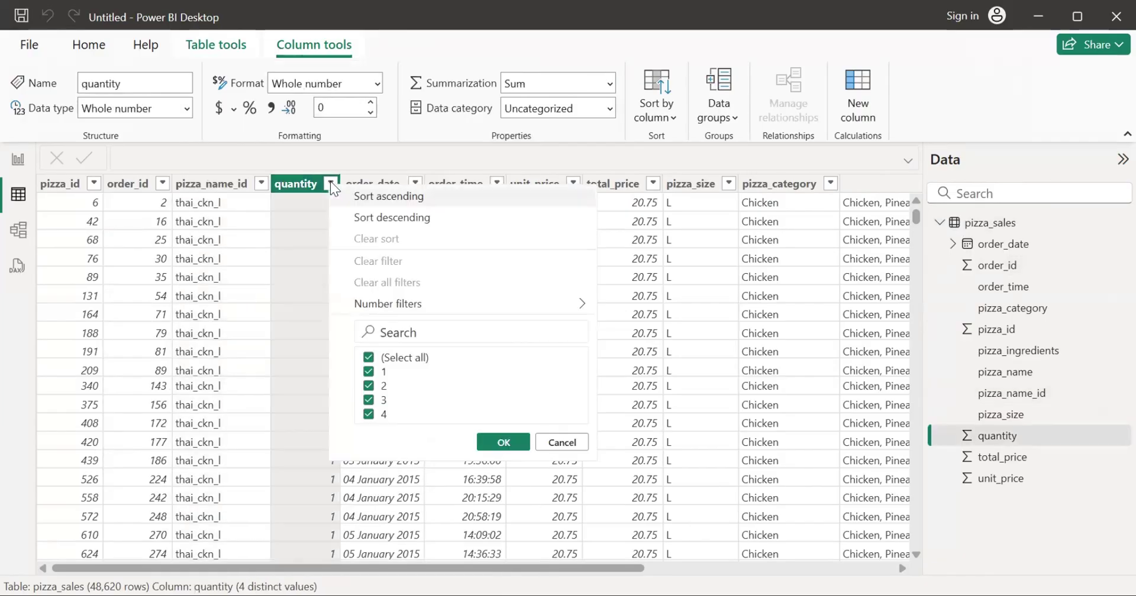
{"action": "left_click", "coordinate": [414, 184]}
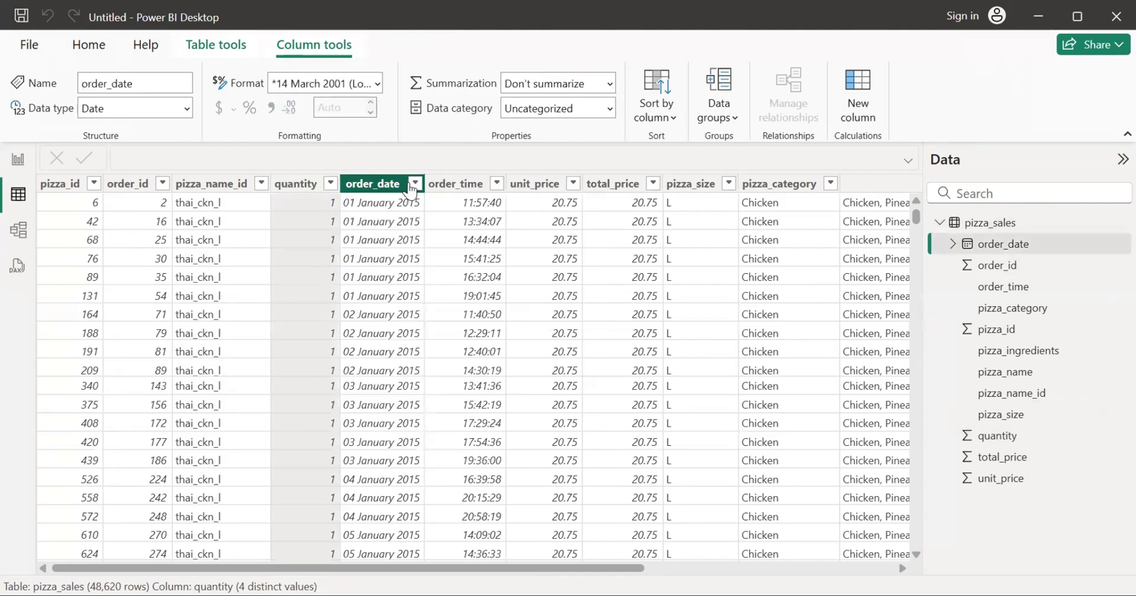
{"action": "left_click", "coordinate": [413, 184]}
{"action": "left_click", "coordinate": [411, 184]}
{"action": "left_click", "coordinate": [412, 184]}
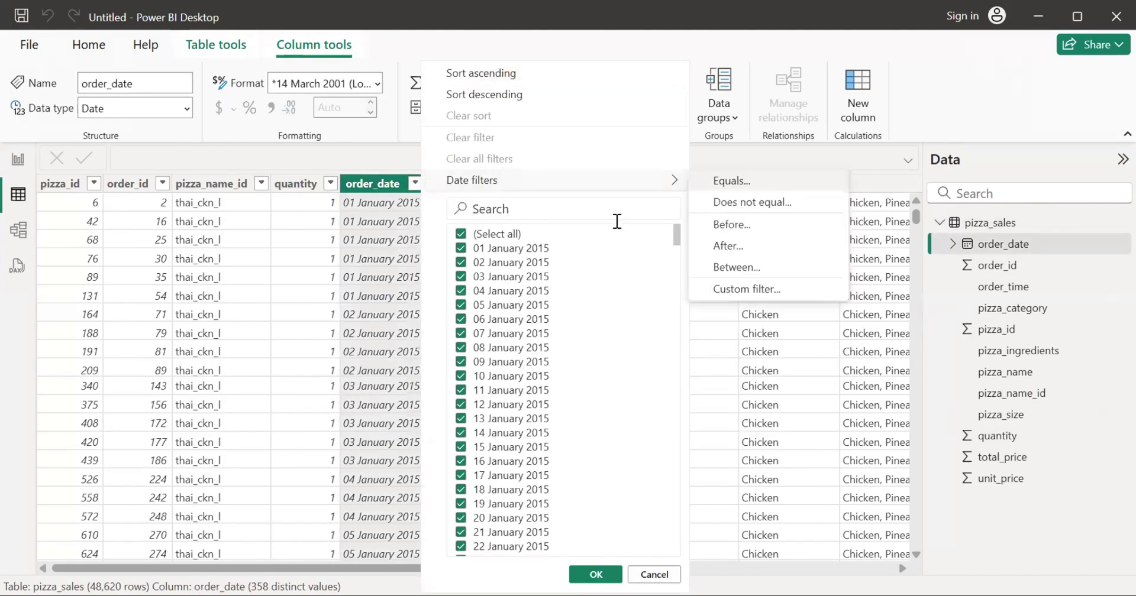
{"action": "left_click", "coordinate": [707, 237]}
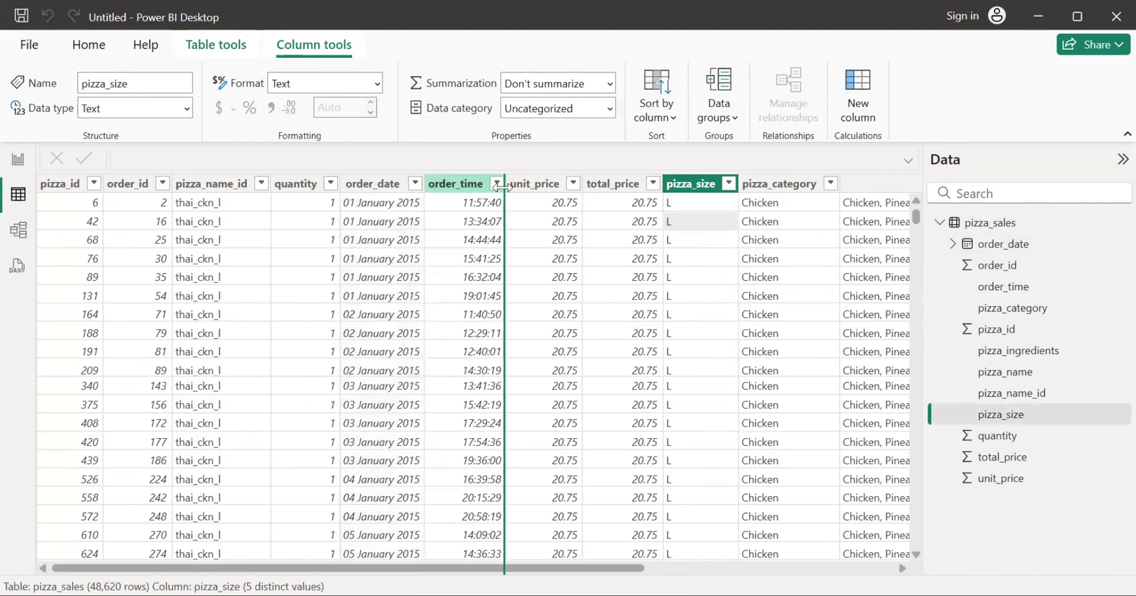
{"action": "left_click", "coordinate": [456, 184]}
{"action": "left_click", "coordinate": [573, 184]}
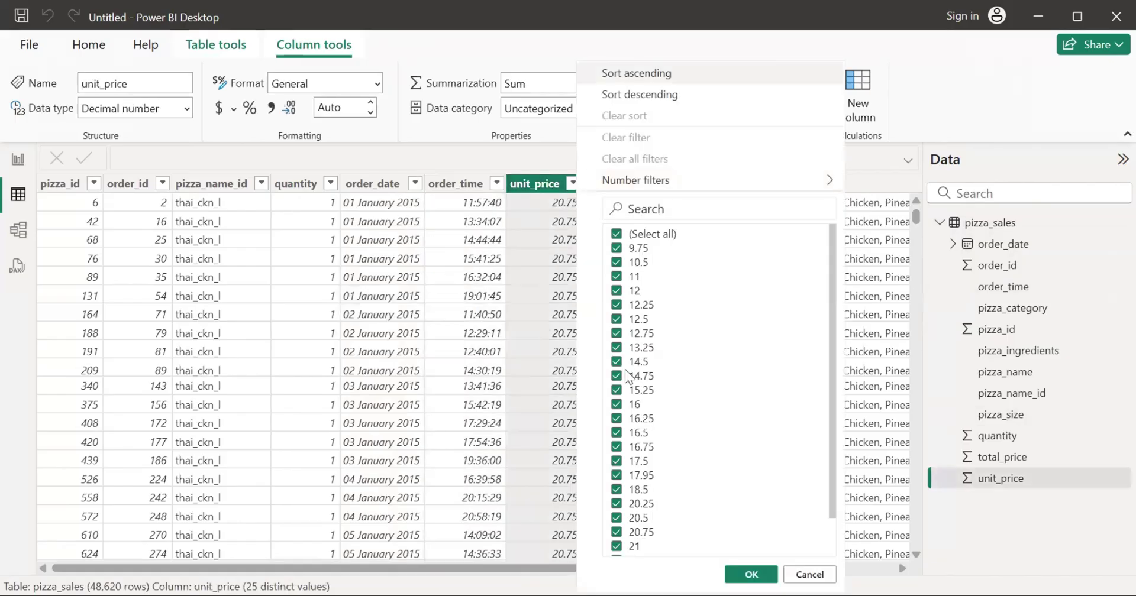
{"action": "left_click", "coordinate": [502, 445]}
Step: Examine the distinct values of the pizza_ingredients, pizza_name and pizza_category columns
{"action": "left_click", "coordinate": [511, 566]}
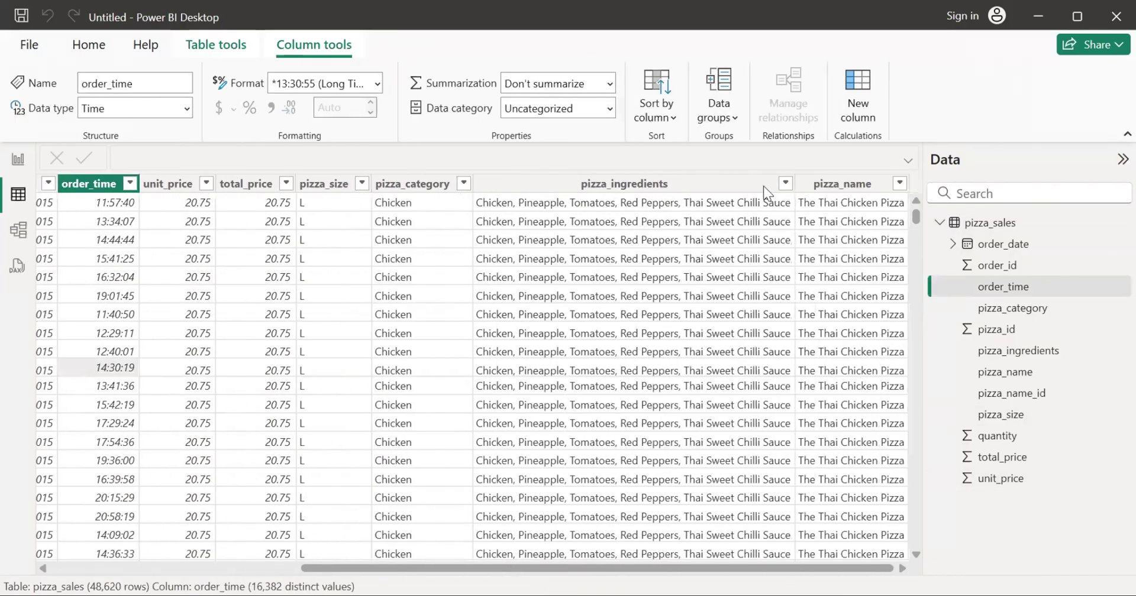
{"action": "left_click", "coordinate": [784, 183]}
{"action": "left_click", "coordinate": [730, 225]}
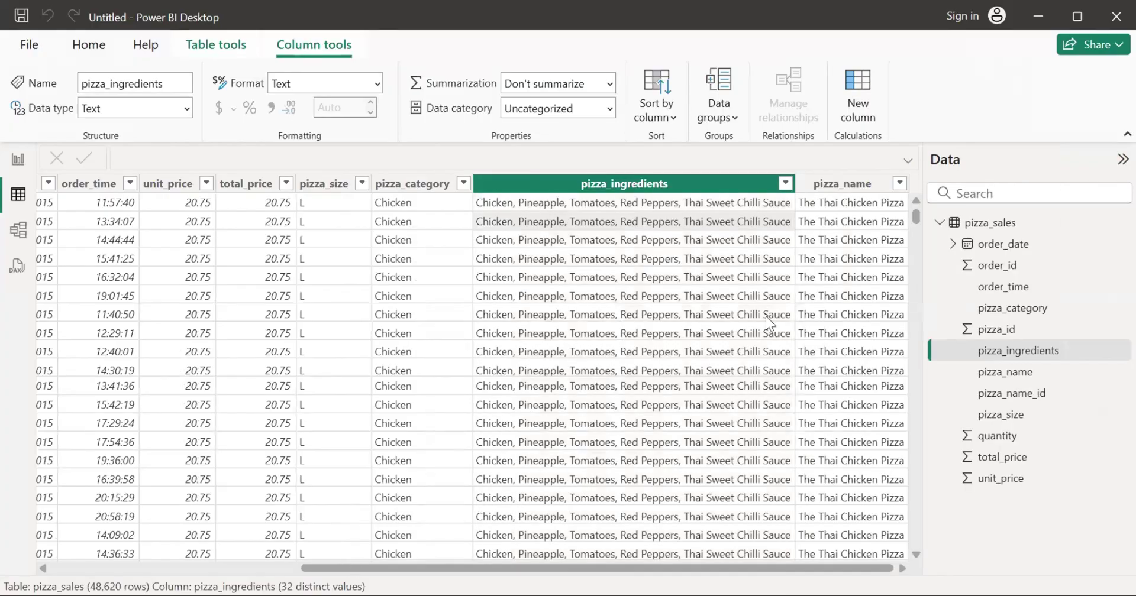
{"action": "left_click", "coordinate": [899, 184]}
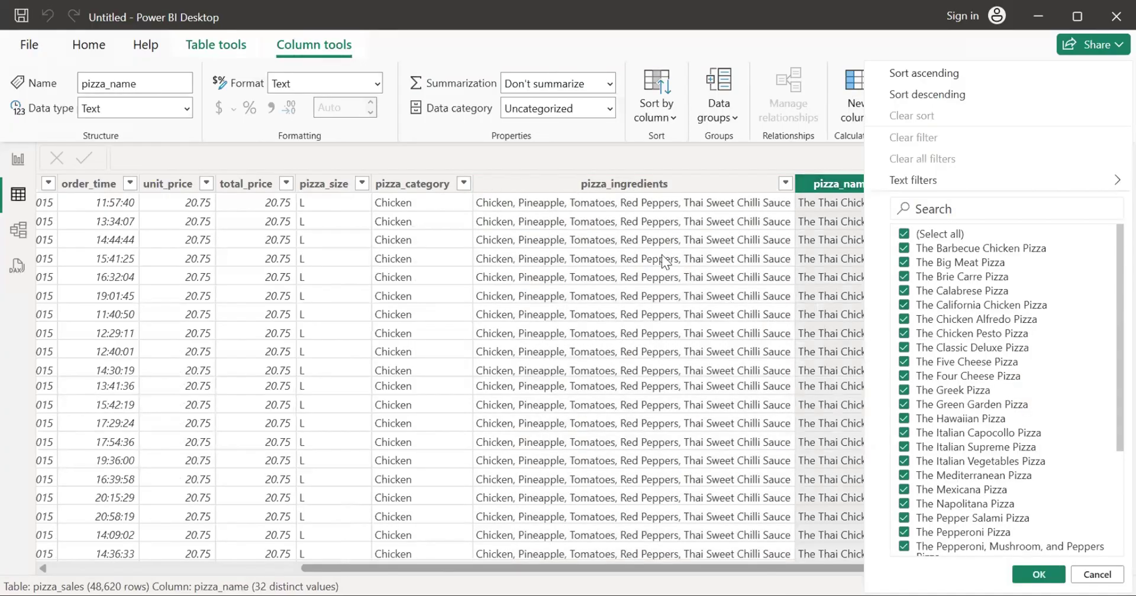
{"action": "left_click", "coordinate": [415, 194]}
{"action": "left_click", "coordinate": [464, 183]}
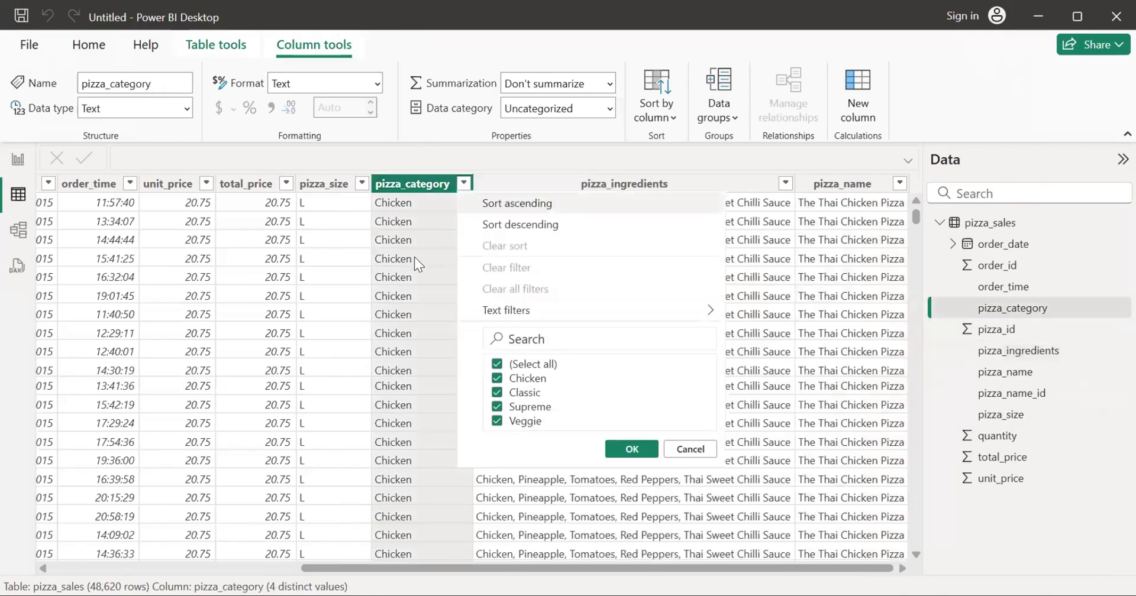
{"action": "left_click", "coordinate": [339, 261]}
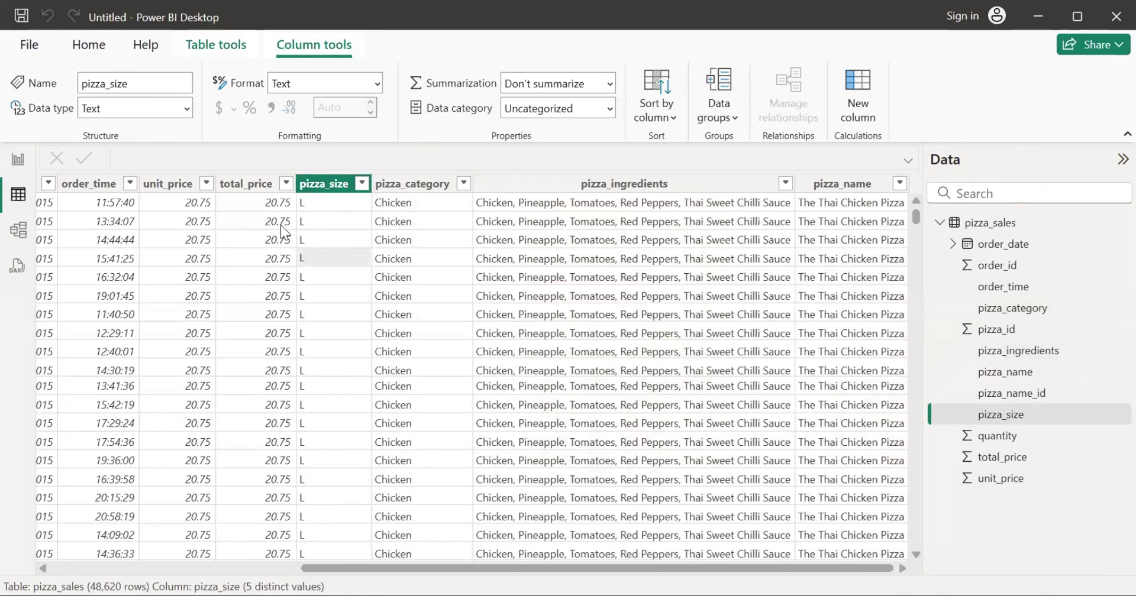
Step: Try to create a measure in the report view defined as Average order Value = DIVIDE([Total Sales],[Total Number of Orders])
{"action": "left_click", "coordinate": [19, 159]}
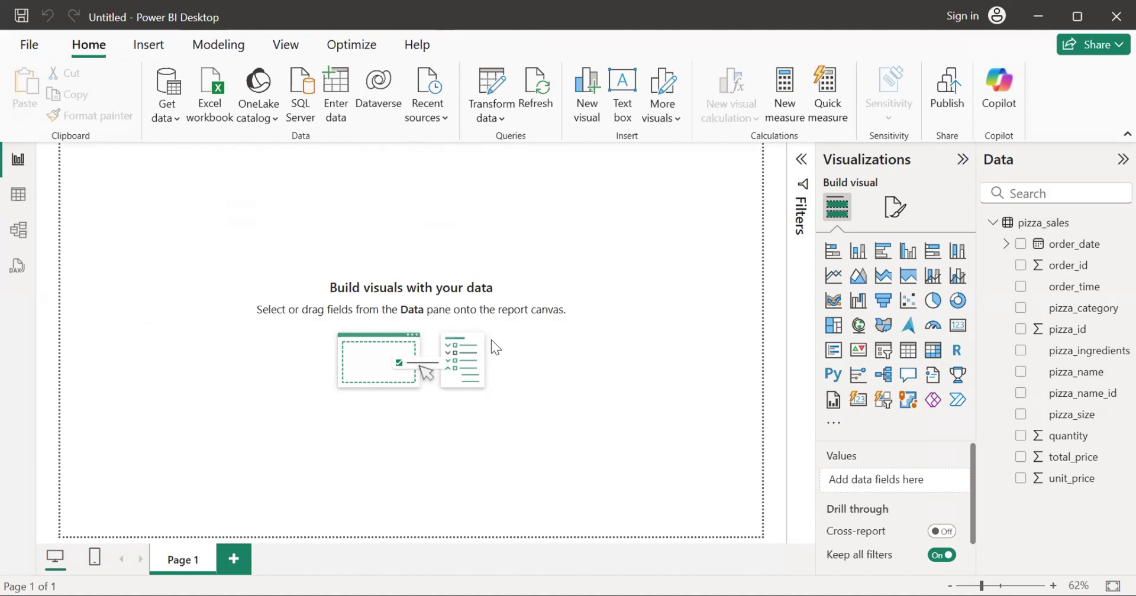
{"action": "left_click", "coordinate": [217, 47]}
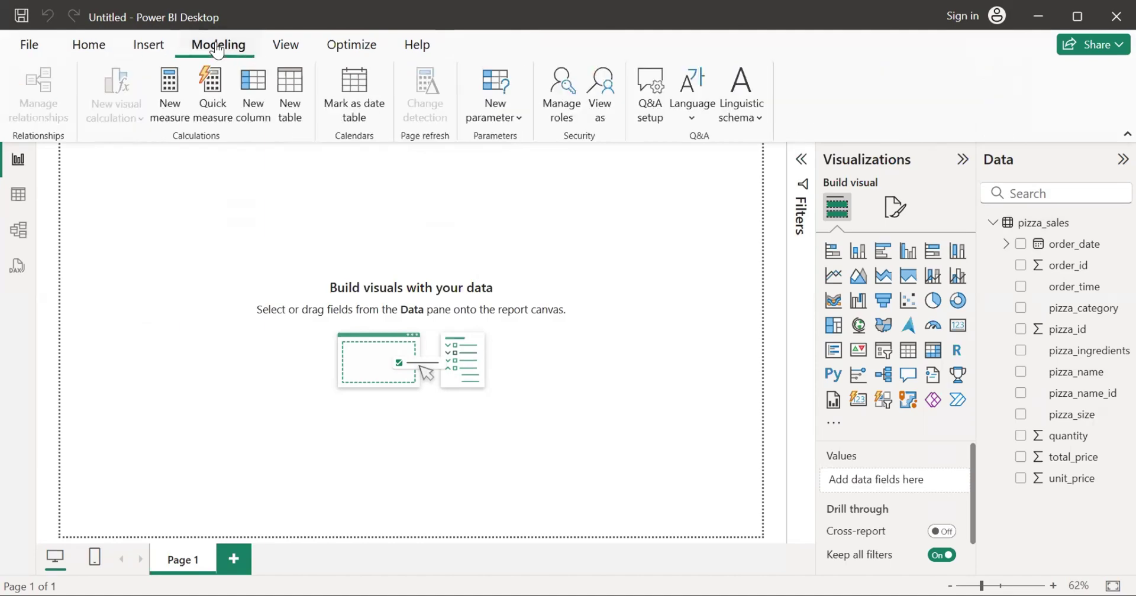
{"action": "left_click", "coordinate": [183, 86]}
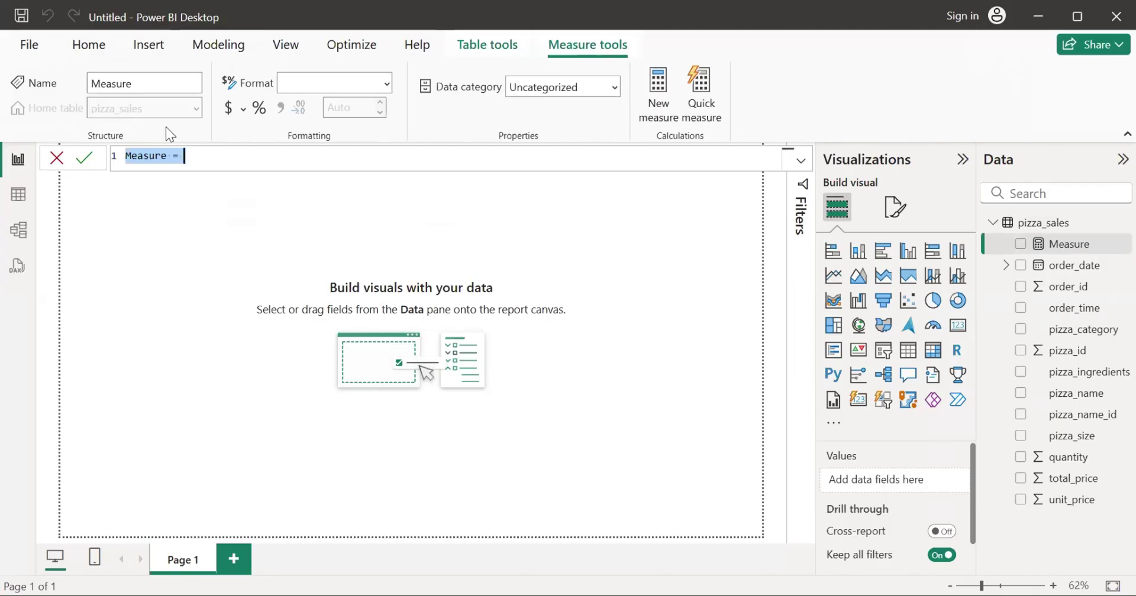
{"action": "key", "text": "BackSpace"}
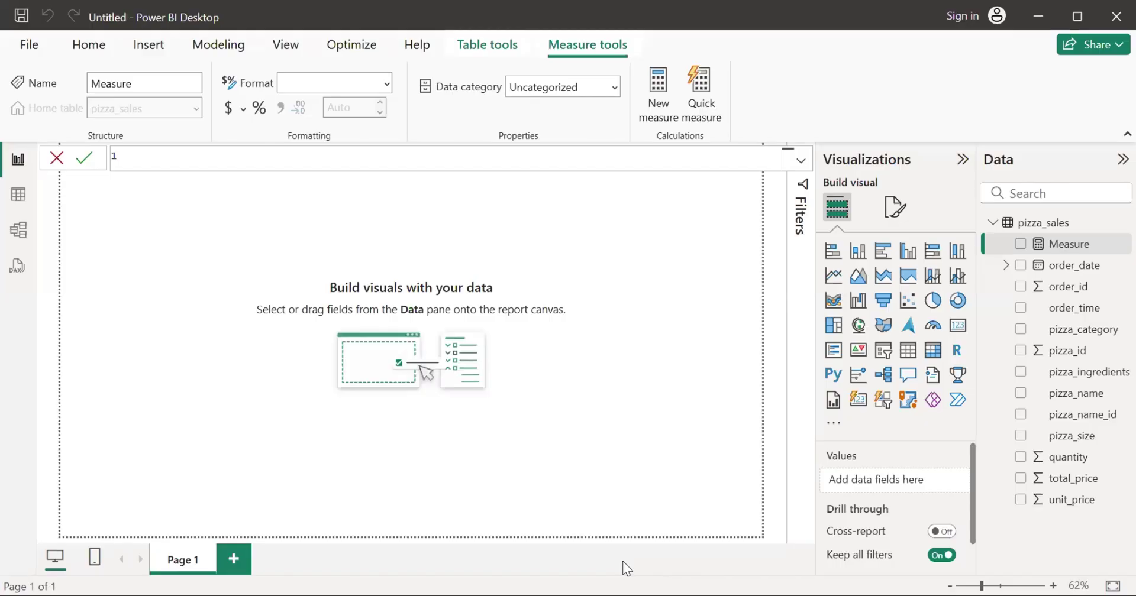
{"action": "type", "text": "Average order Value = DIVIDE([Total Sales],[Total Number of Orders])"}
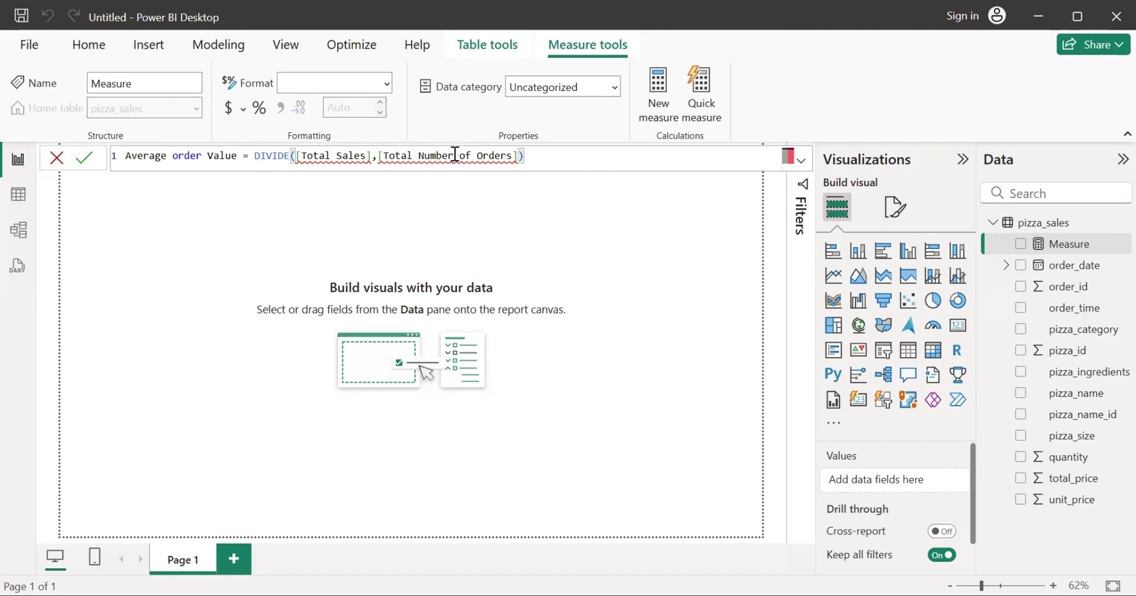
{"action": "left_click", "coordinate": [77, 154]}
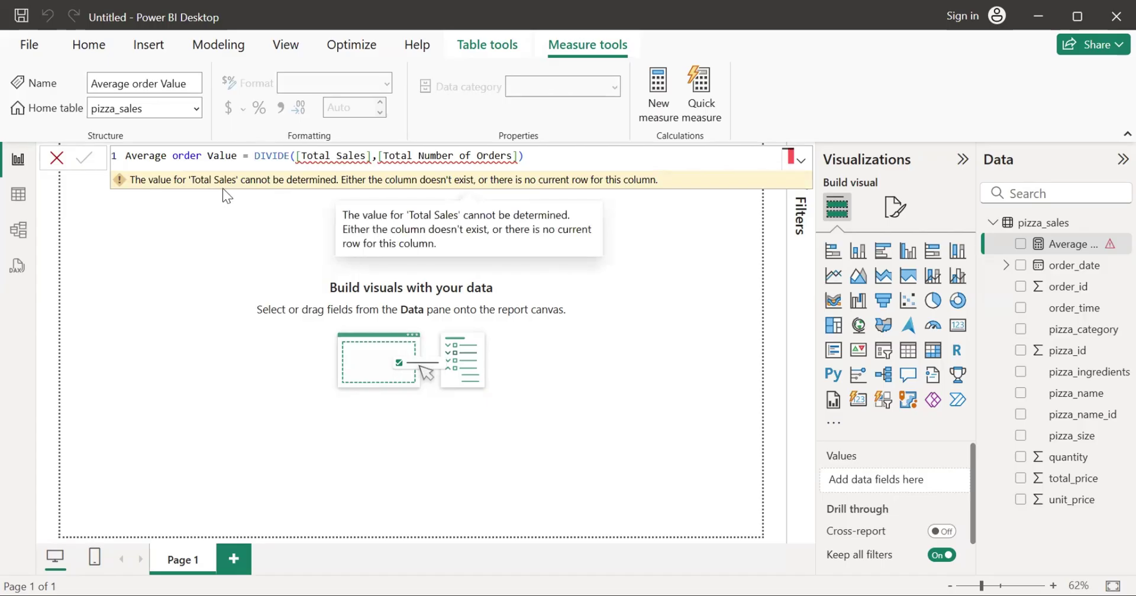
Step: Replace the Average order Value measure's whole definition with Total Sales = sum(pizza_sales[total_price]) and commit it
{"action": "left_click", "coordinate": [540, 162]}
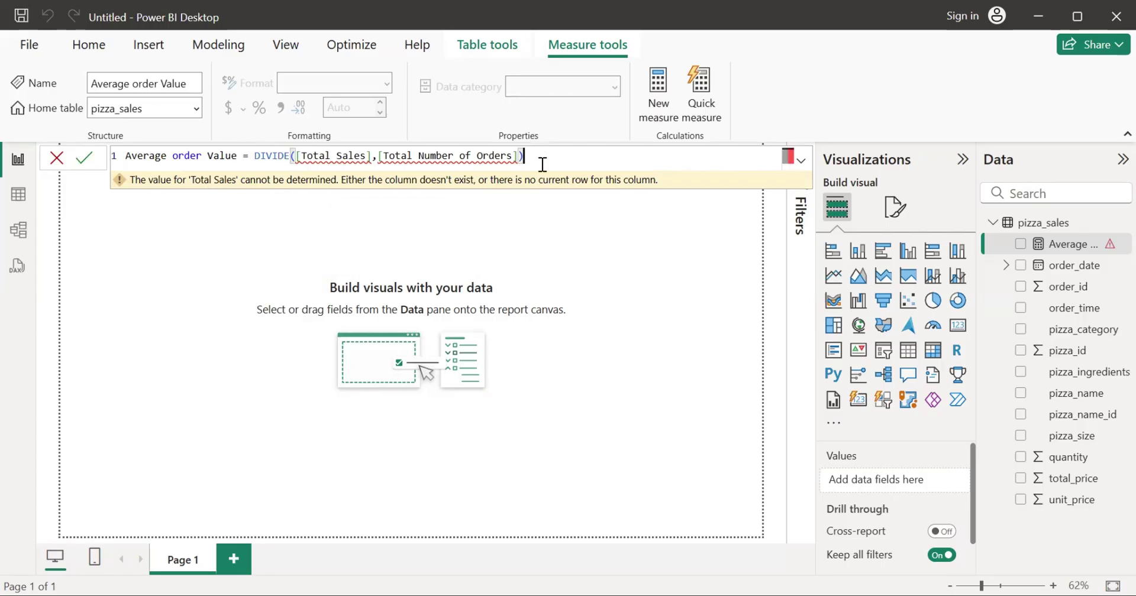
{"action": "key", "text": "BackSpace"}
{"action": "key", "text": "BackSpace"}
{"action": "key", "text": "BackSpace"}
{"action": "key", "text": "BackSpace"}
{"action": "key", "text": "BackSpace"}
{"action": "key", "text": "BackSpace"}
{"action": "key", "text": "BackSpace"}
{"action": "key", "text": "BackSpace"}
{"action": "key", "text": "BackSpace"}
{"action": "key", "text": "BackSpace"}
{"action": "key", "text": "BackSpace"}
{"action": "key", "text": "BackSpace"}
{"action": "key", "text": "BackSpace"}
{"action": "key", "text": "BackSpace"}
{"action": "key", "text": "BackSpace"}
{"action": "key", "text": "BackSpace"}
{"action": "key", "text": "BackSpace"}
{"action": "key", "text": "BackSpace"}
{"action": "key", "text": "BackSpace"}
{"action": "key", "text": "BackSpace"}
{"action": "key", "text": "BackSpace"}
{"action": "key", "text": "BackSpace"}
{"action": "key", "text": "BackSpace"}
{"action": "key", "text": "BackSpace"}
{"action": "key", "text": "BackSpace"}
{"action": "key", "text": "BackSpace"}
{"action": "key", "text": "BackSpace"}
{"action": "key", "text": "BackSpace"}
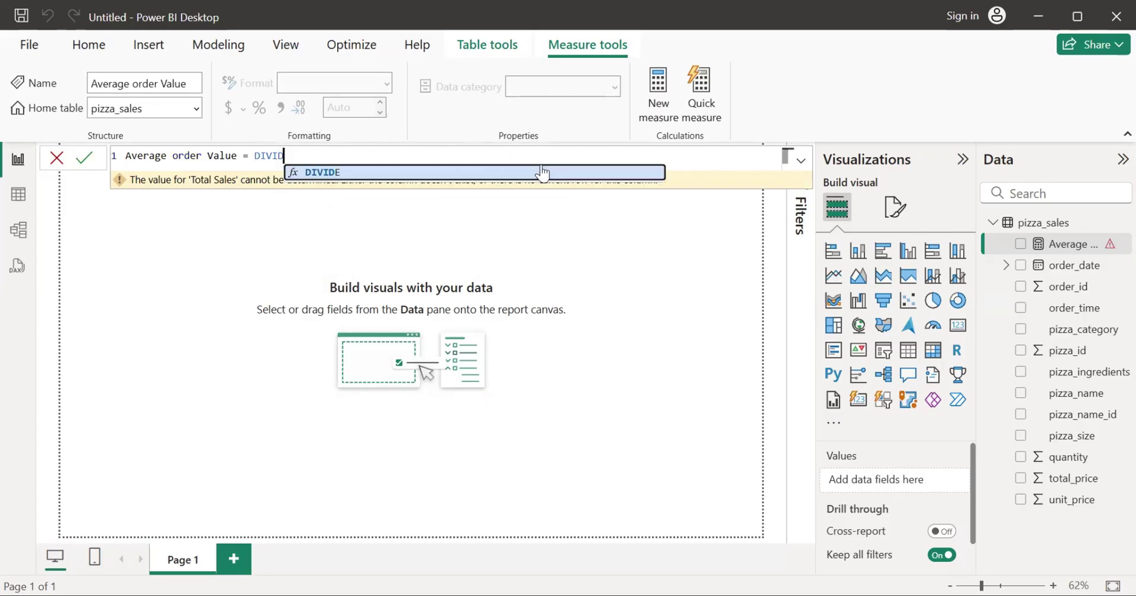
{"action": "type", "text": "tot"}
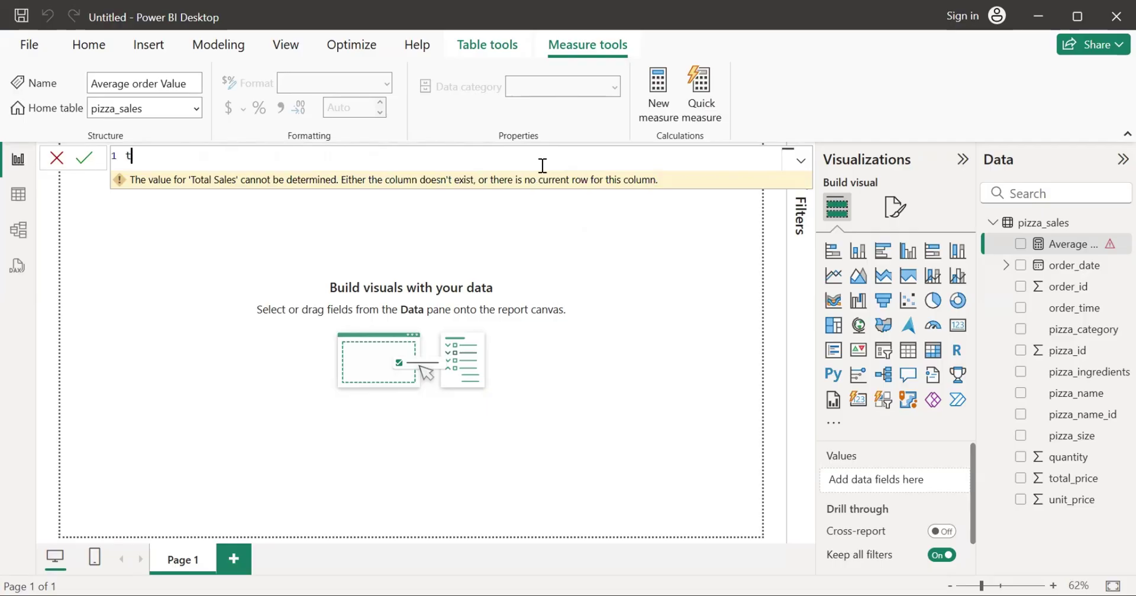
{"action": "key", "text": "BackSpace"}
{"action": "key", "text": "BackSpace"}
{"action": "key", "text": "BackSpace"}
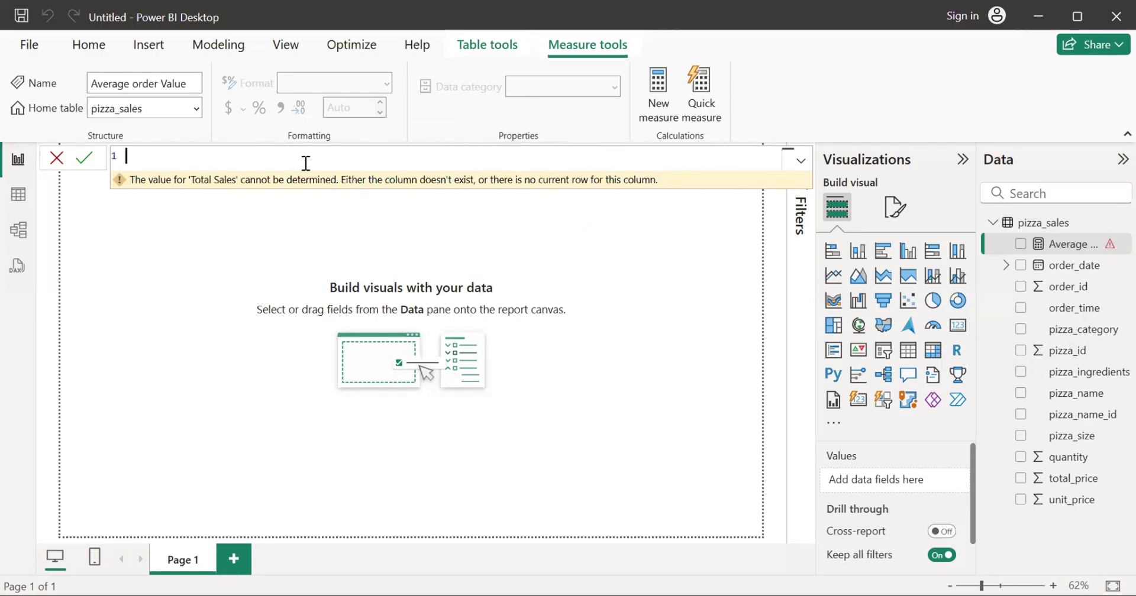
{"action": "type", "text": "Total Sales = sum(pizza_sales[total_price])"}
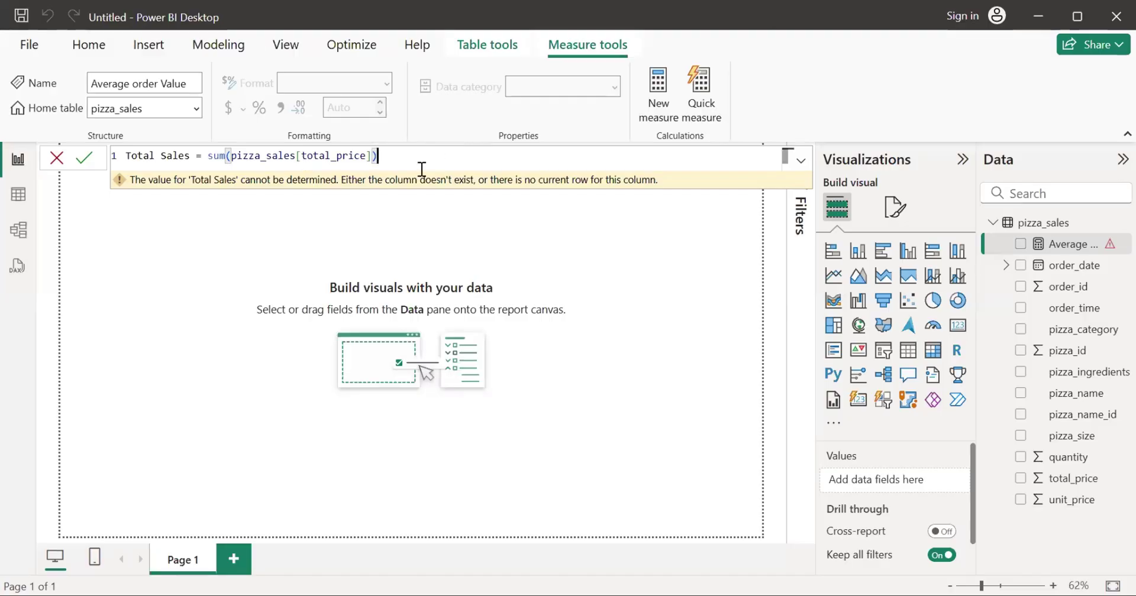
{"action": "left_click", "coordinate": [333, 175]}
{"action": "left_click_drag", "start_coordinate": [226, 155], "coordinate": [206, 156]}
{"action": "left_click_drag", "start_coordinate": [366, 156], "coordinate": [301, 156]}
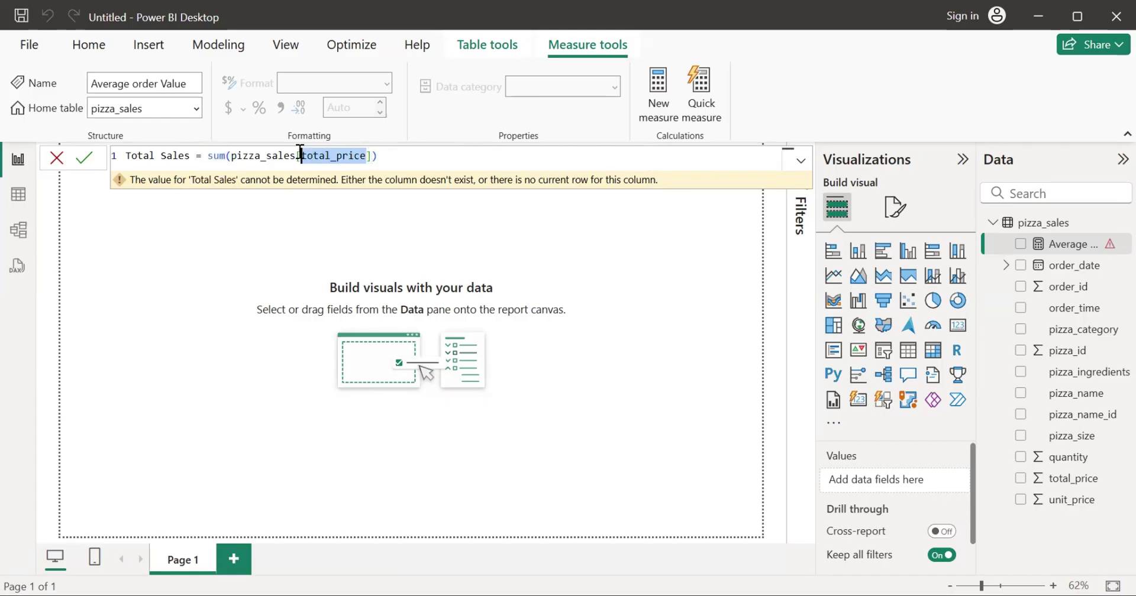
{"action": "left_click", "coordinate": [454, 171]}
{"action": "left_click", "coordinate": [84, 156]}
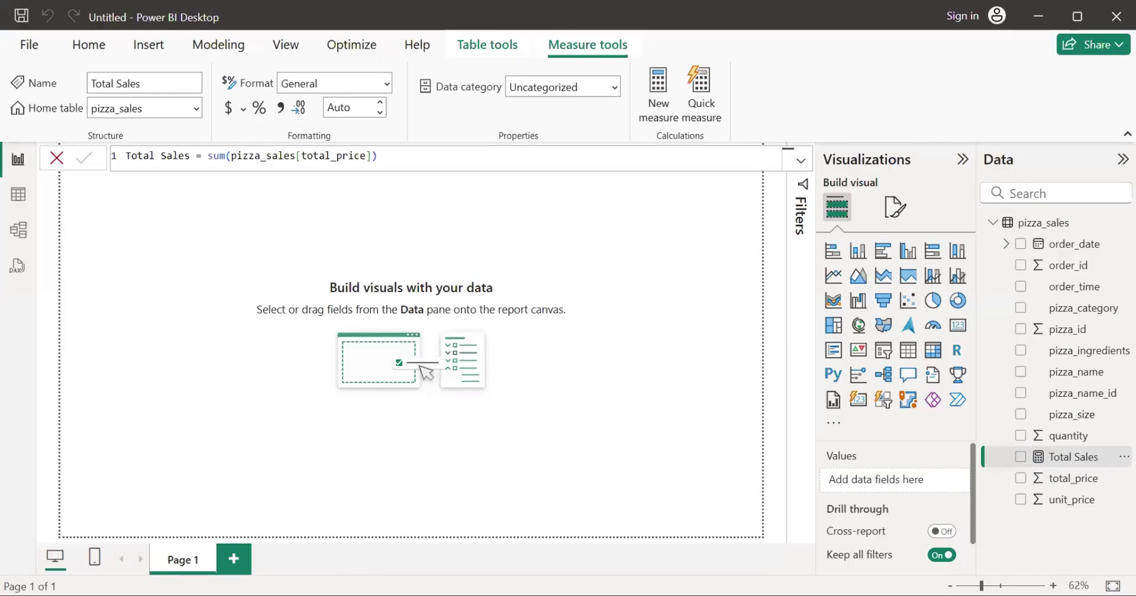
{"action": "left_click", "coordinate": [60, 157]}
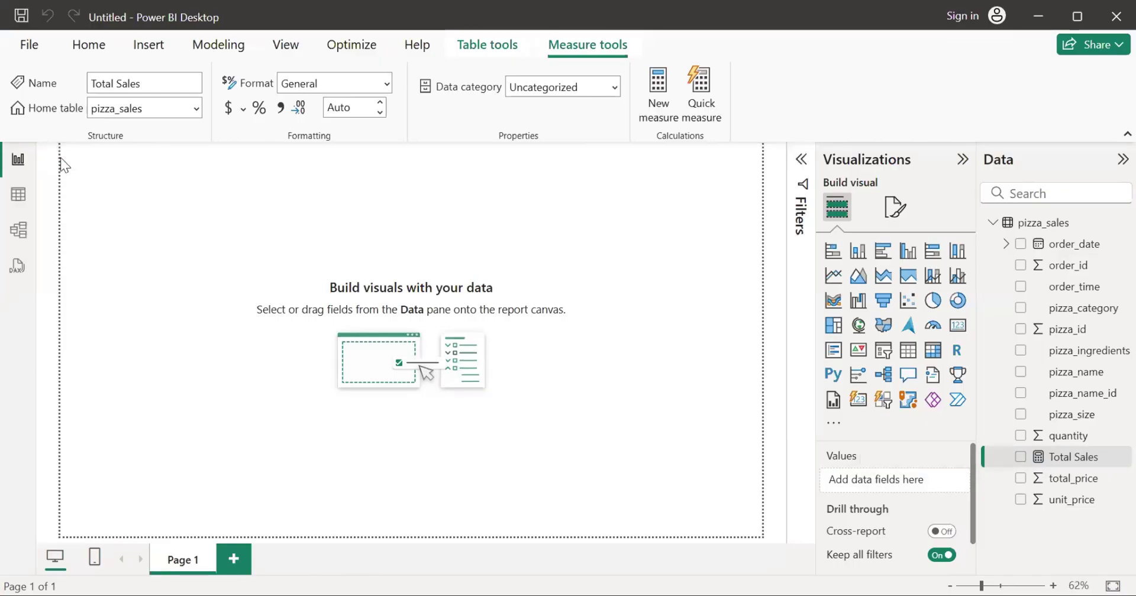
Step: Create a measure defined as Total Pizza Sold = SUM(pizza_sales[quantity])
{"action": "left_click", "coordinate": [218, 45]}
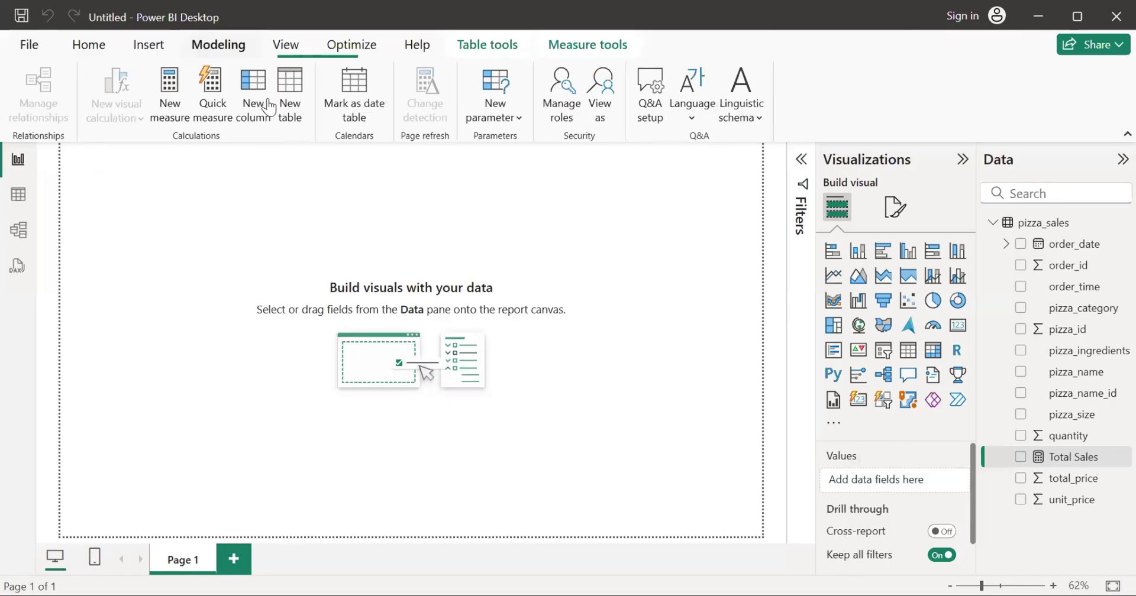
{"action": "left_click", "coordinate": [177, 110]}
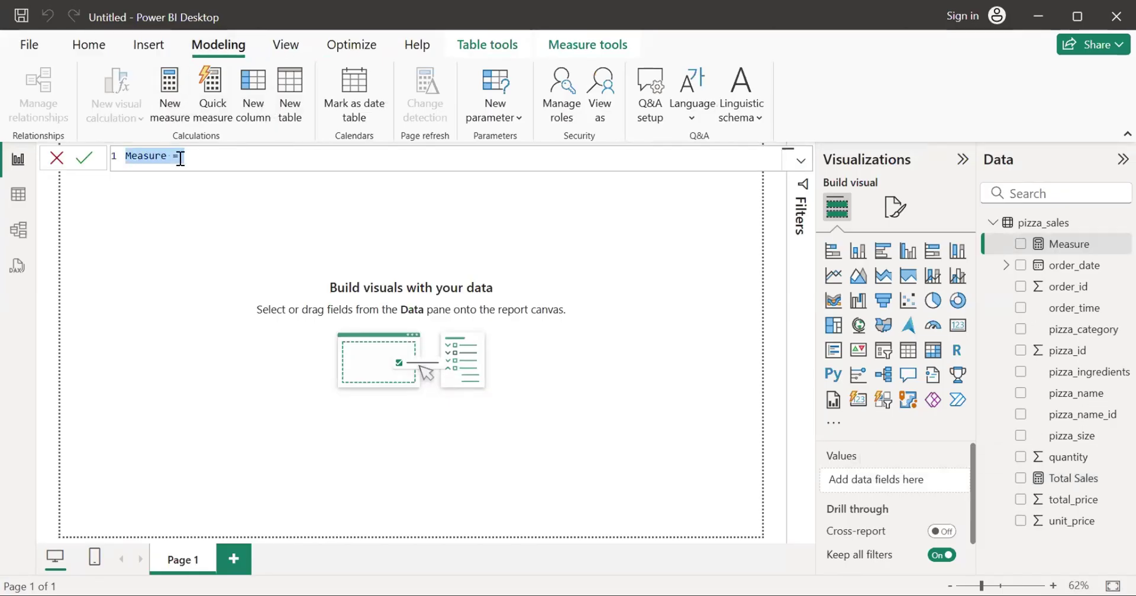
{"action": "key", "text": "BackSpace"}
{"action": "type", "text": "Total Pizza Sold = SUM(pizza_sales[quantity])"}
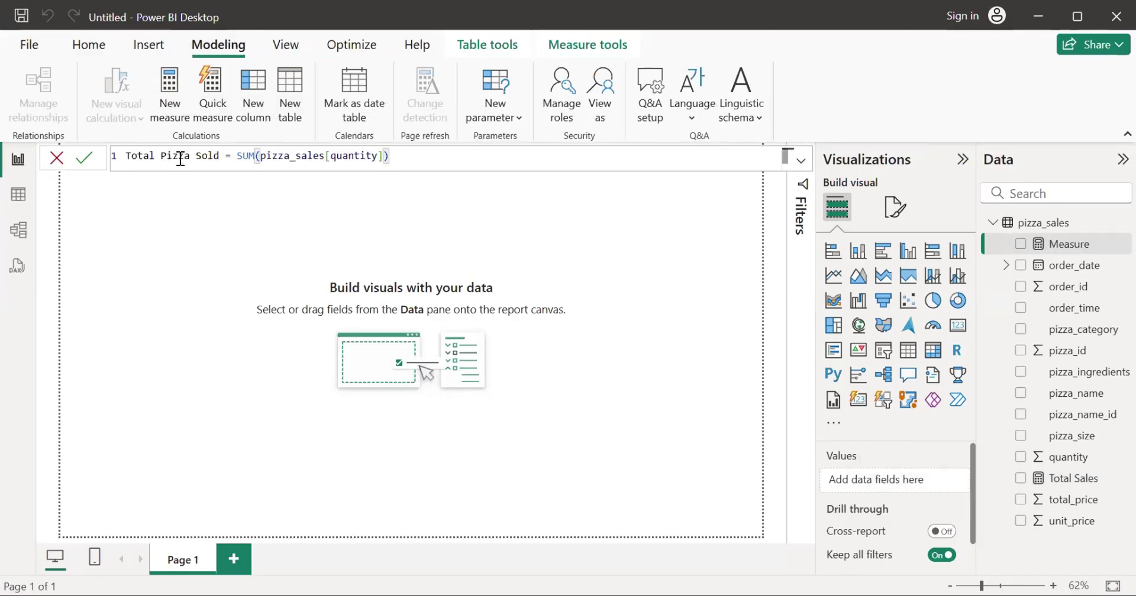
{"action": "left_click", "coordinate": [231, 158]}
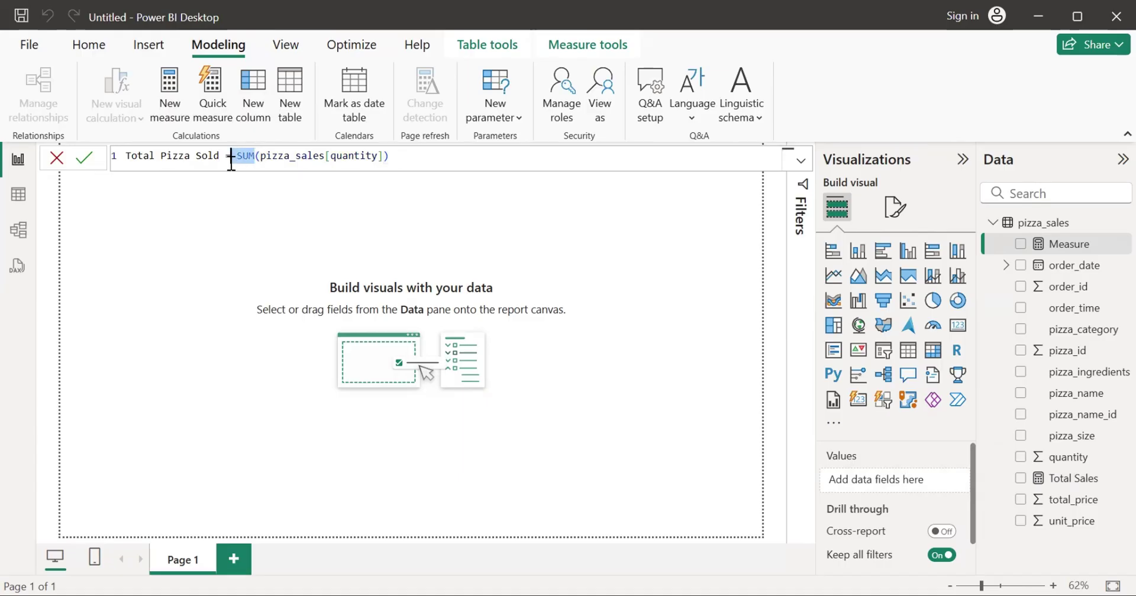
{"action": "key", "text": "Return"}
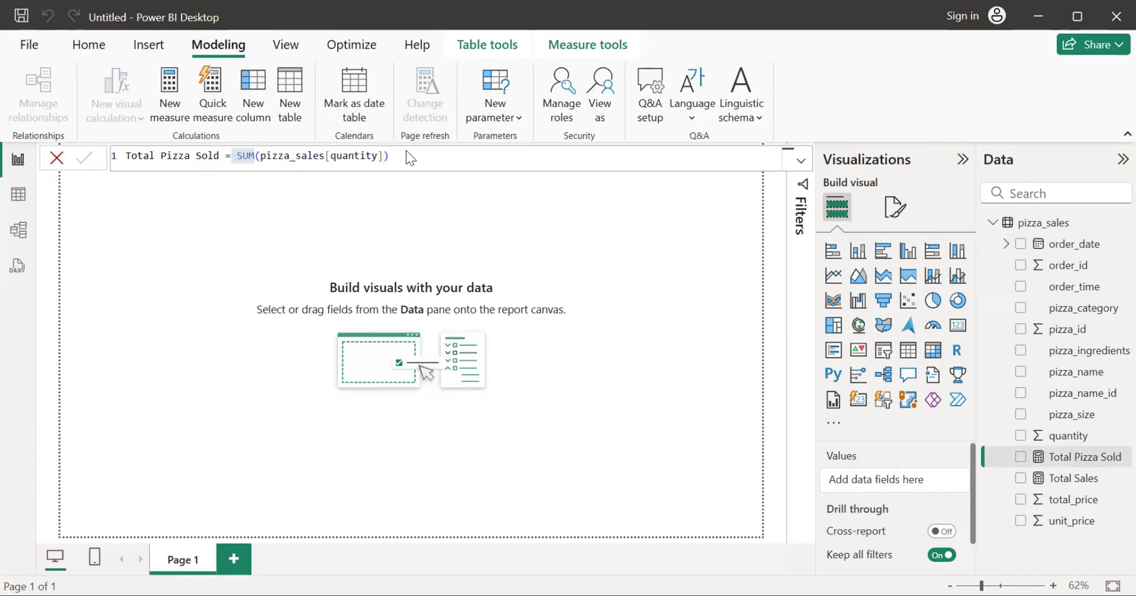
{"action": "left_click", "coordinate": [286, 156]}
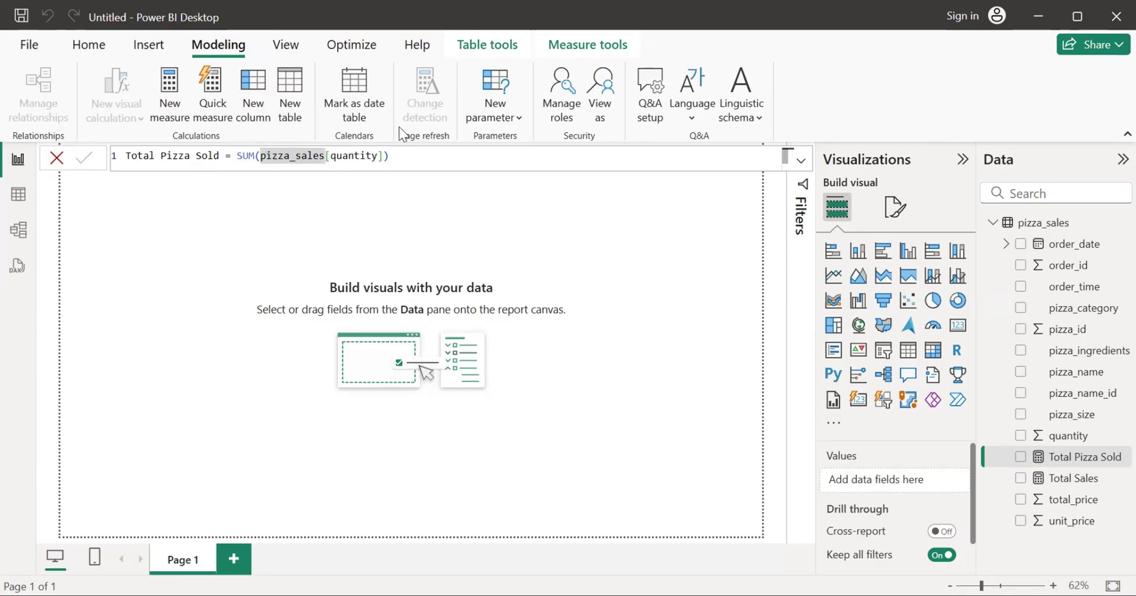
{"action": "left_click_drag", "start_coordinate": [378, 155], "coordinate": [255, 156]}
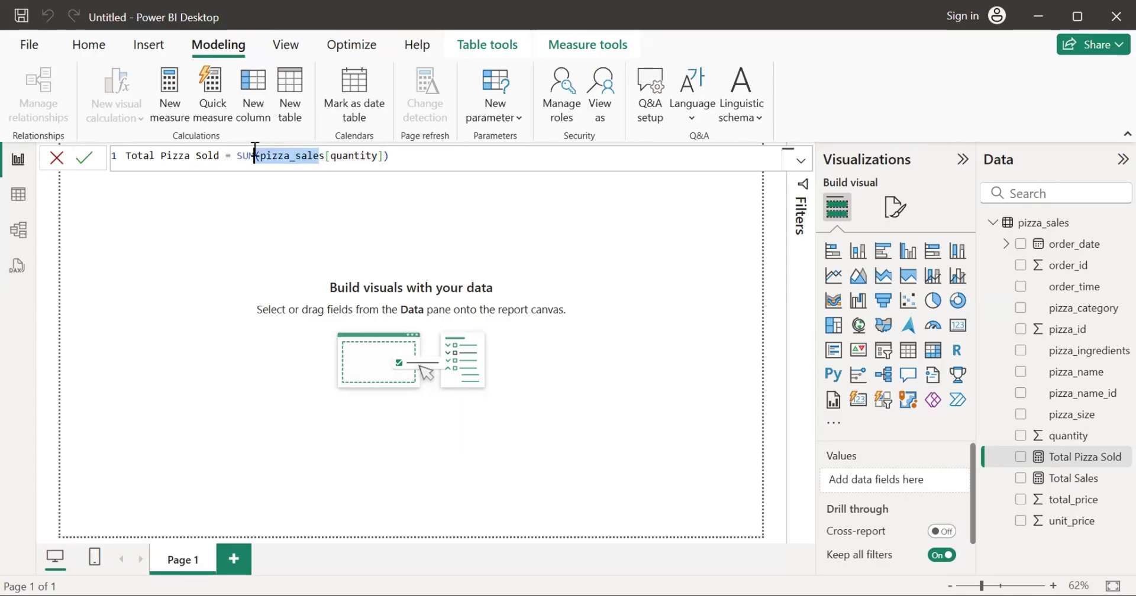
{"action": "left_click", "coordinate": [314, 204]}
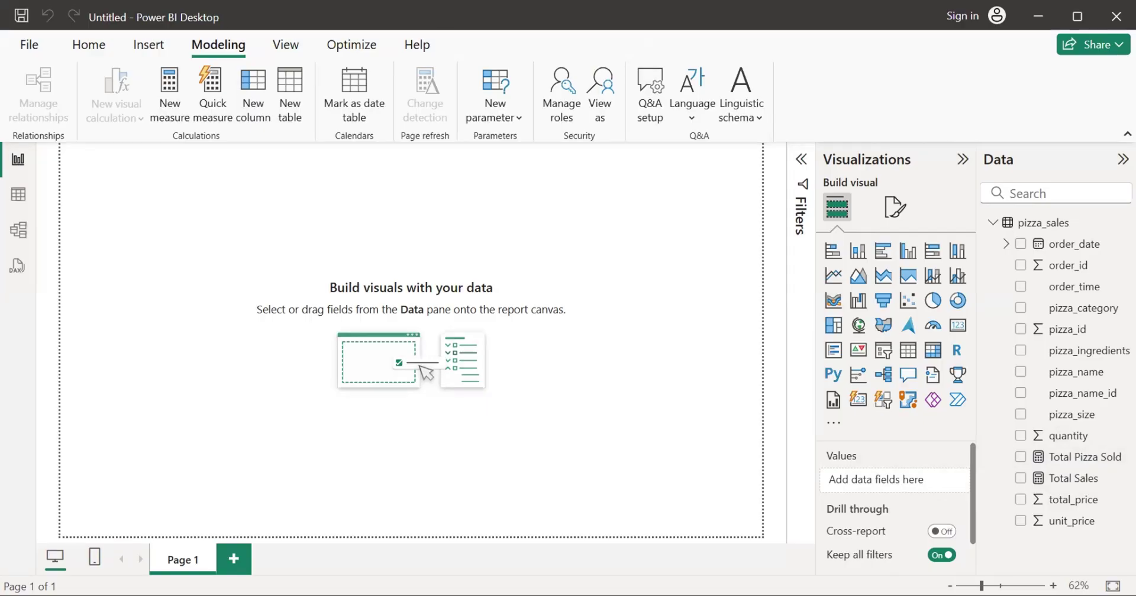
Step: Create a measure defined as Total Number of Orders = DISTINCTCOUNT(pizza_sales[order_id])
{"action": "left_click", "coordinate": [169, 89]}
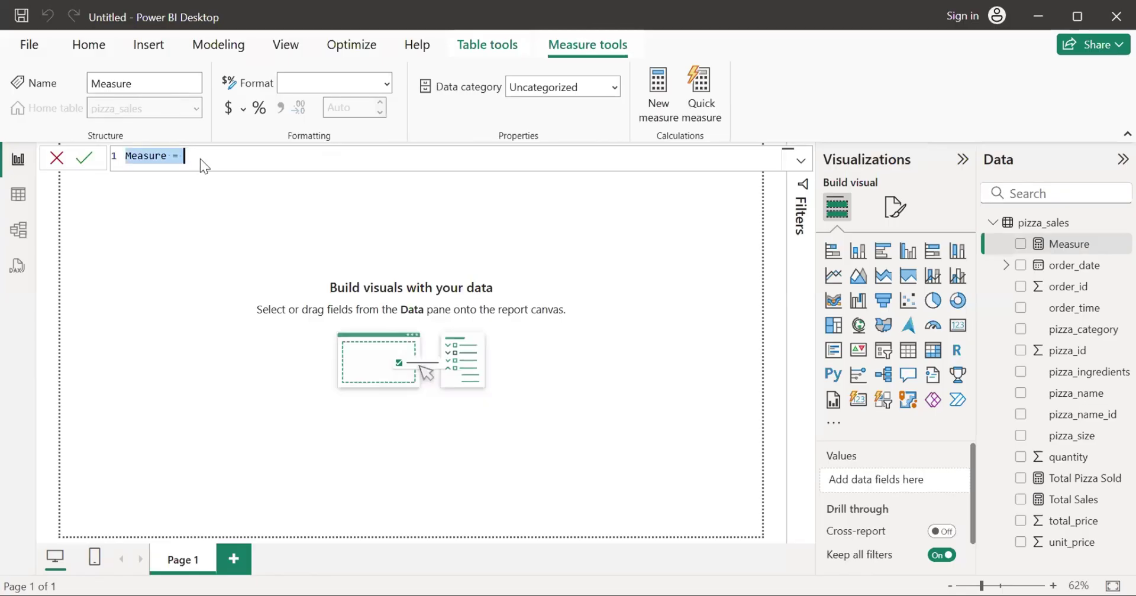
{"action": "key", "text": "BackSpace"}
{"action": "type", "text": "Total Number of Orders = DISTINCTCOUNT(pizza_sales[order_id])"}
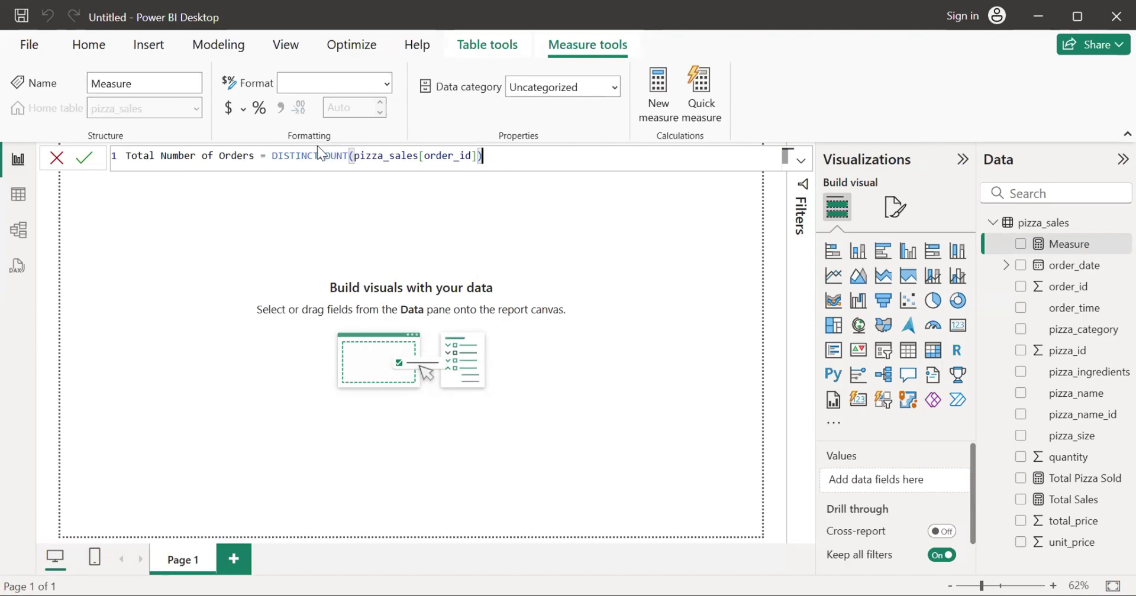
{"action": "left_click", "coordinate": [272, 158]}
{"action": "key", "text": "shift+End"}
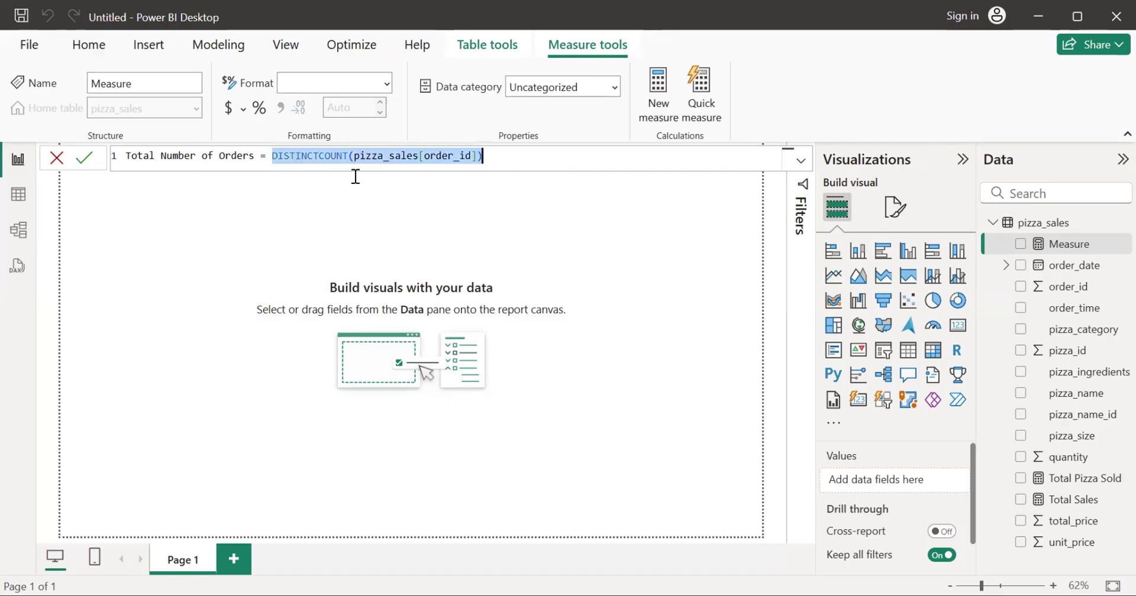
{"action": "left_click", "coordinate": [408, 155]}
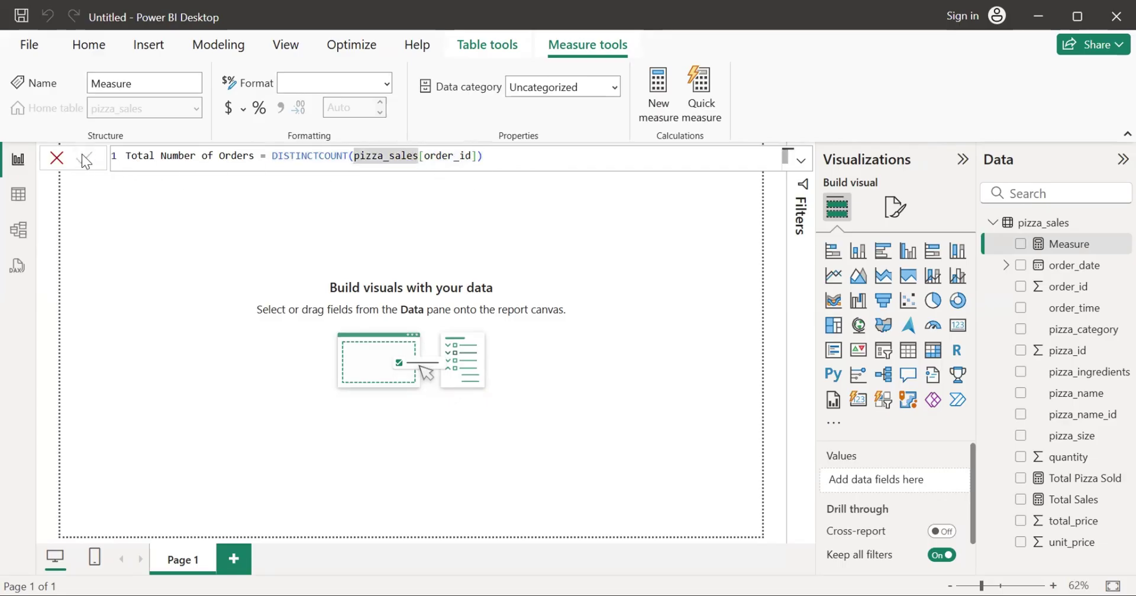
{"action": "left_click", "coordinate": [86, 158]}
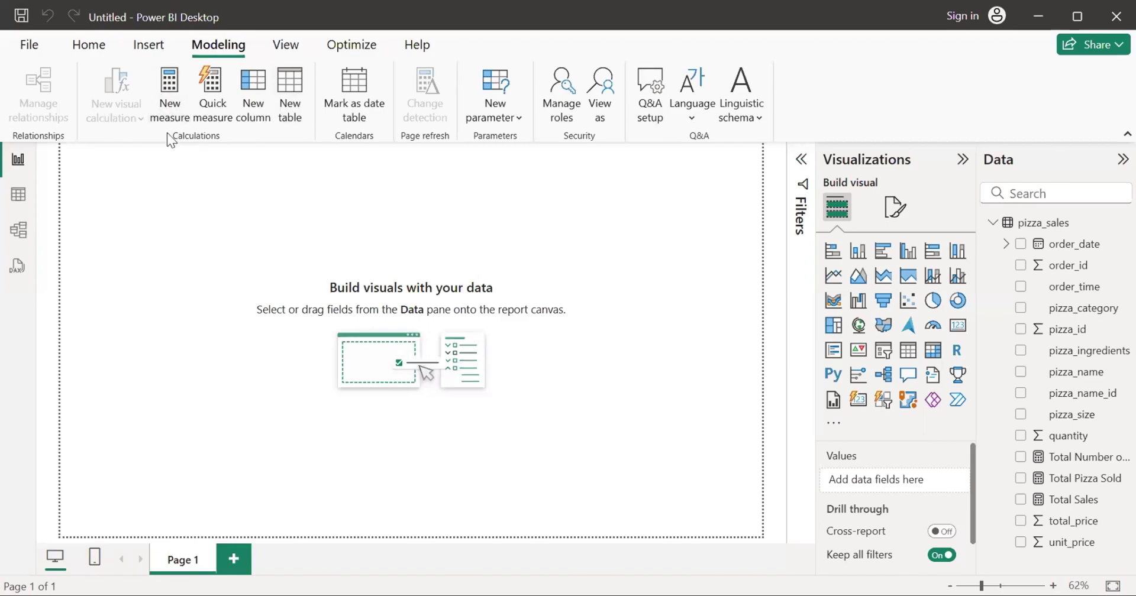
Step: Create a measure defined as Average Pizza Per Order = DIVIDE([Total Pizza Sold],[Total Number of Orders])
{"action": "left_click", "coordinate": [169, 89]}
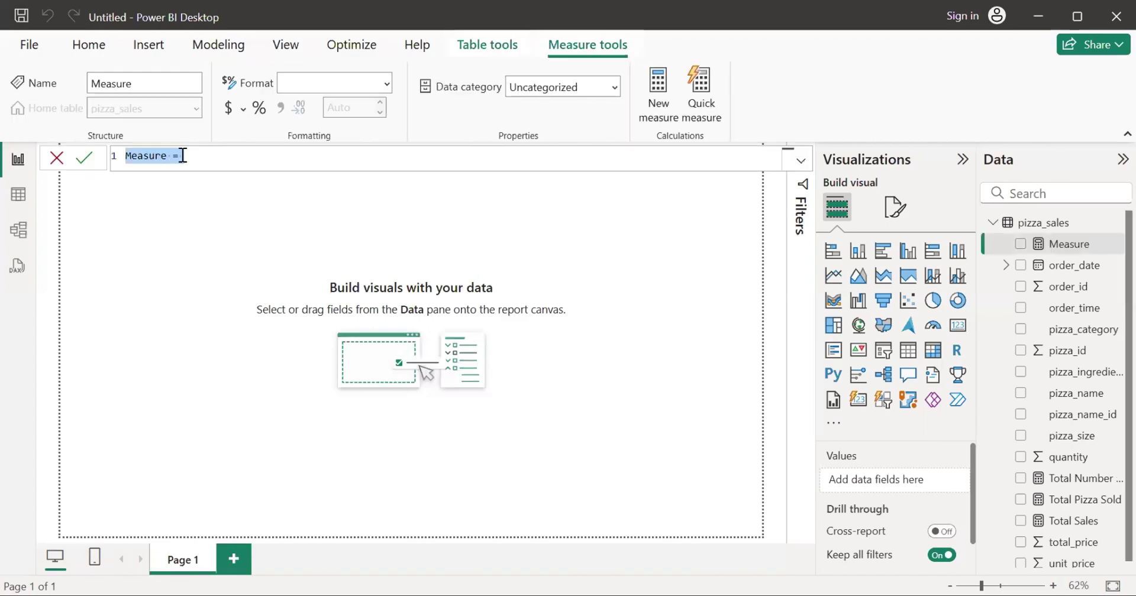
{"action": "key", "text": "BackSpace"}
{"action": "type", "text": "Average Pizza Per Order = DIVIDE([Total Pizza Sold],[Total Number of Orders])"}
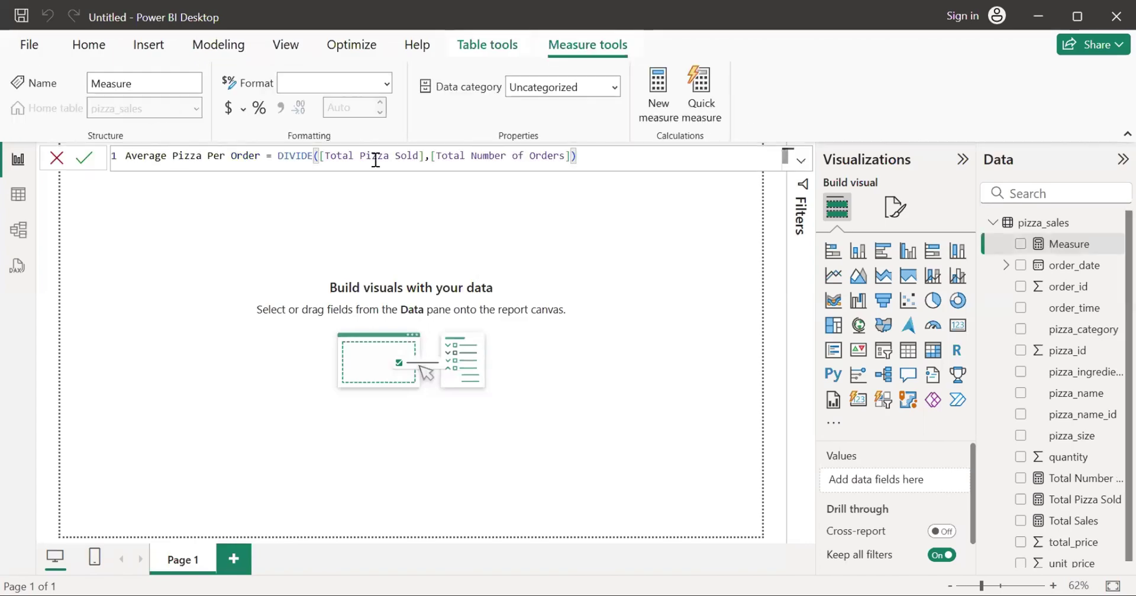
{"action": "left_click", "coordinate": [90, 158]}
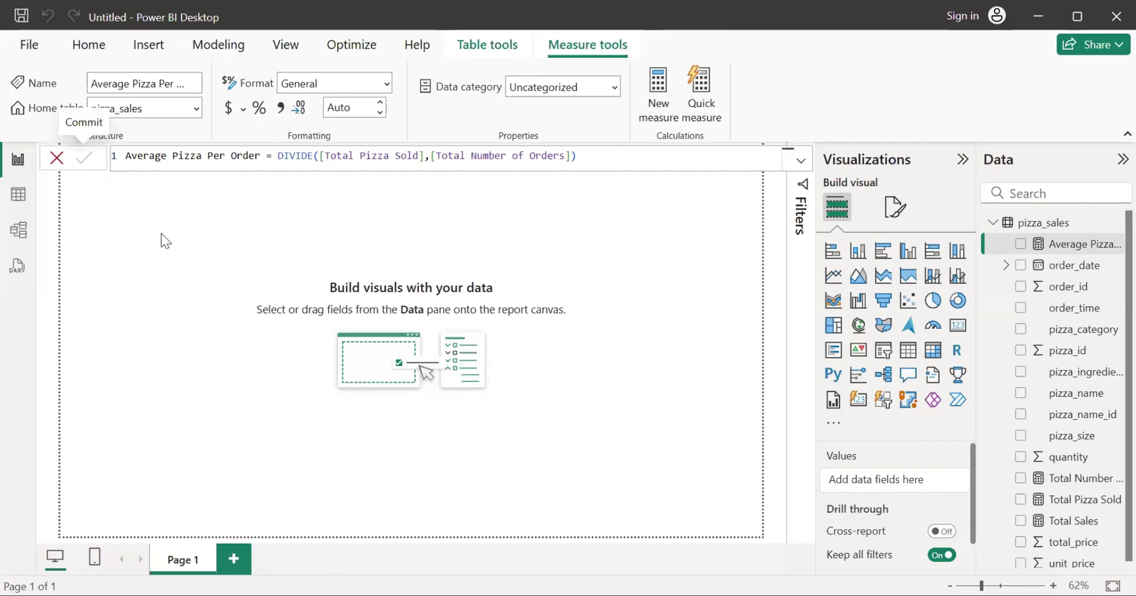
{"action": "left_click", "coordinate": [305, 275]}
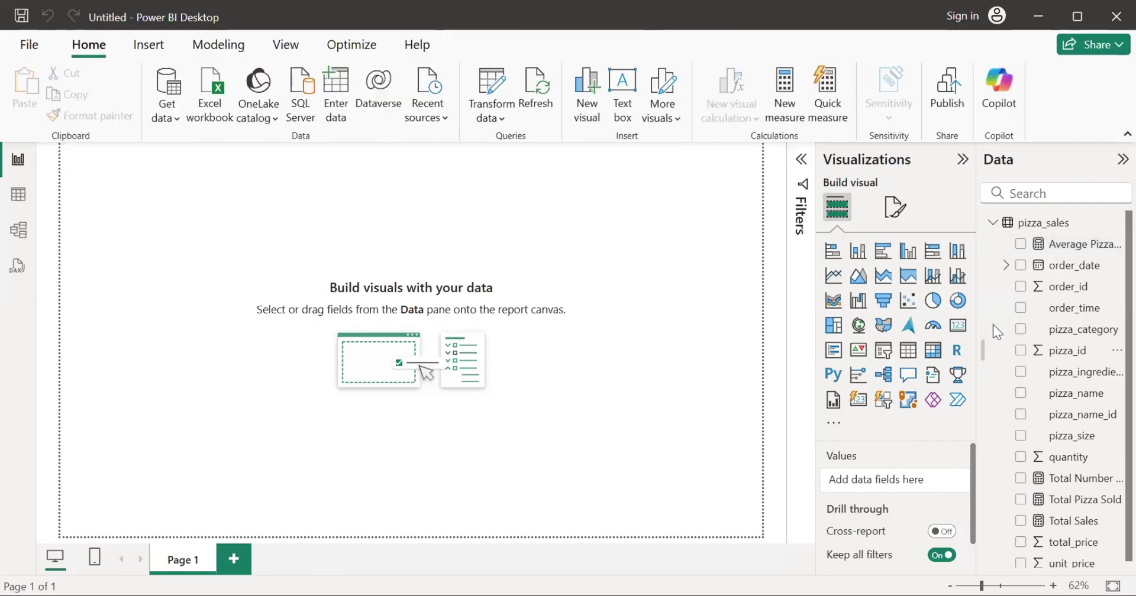
Step: Create a measure defined as Average order Value = DIVIDE([Total Sales],[Total Number of Orders])
{"action": "left_click", "coordinate": [1067, 248]}
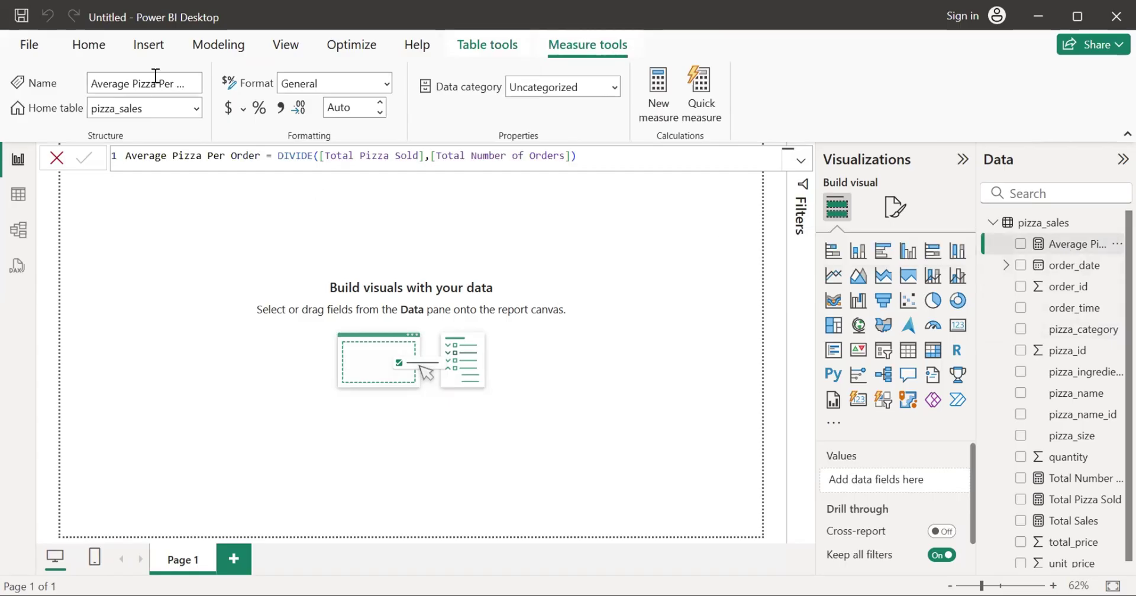
{"action": "left_click", "coordinate": [151, 48]}
{"action": "left_click", "coordinate": [218, 46]}
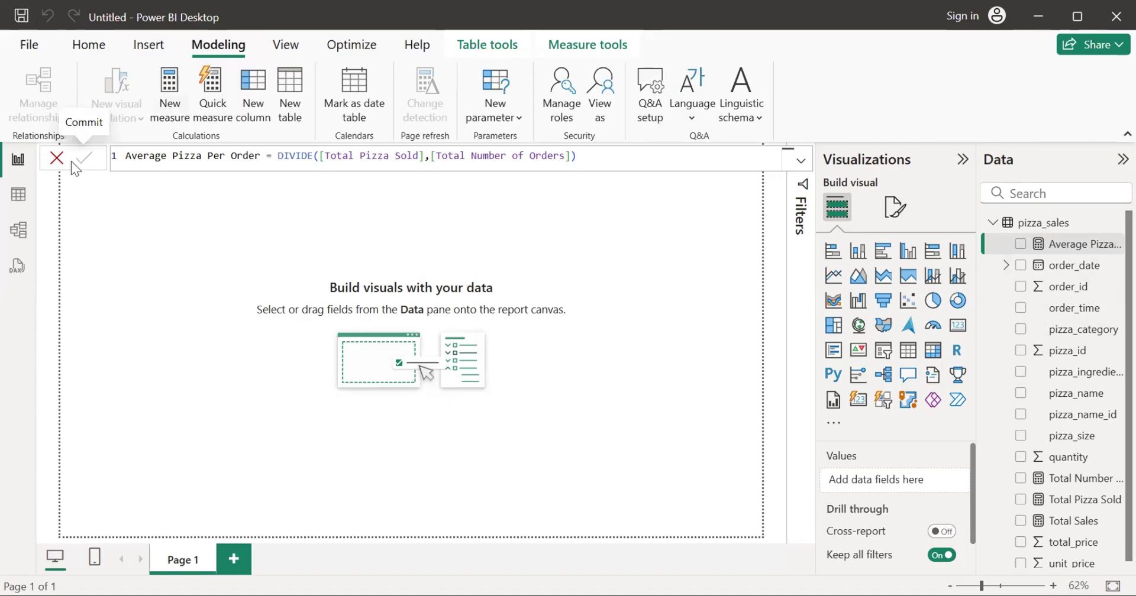
{"action": "left_click", "coordinate": [183, 259]}
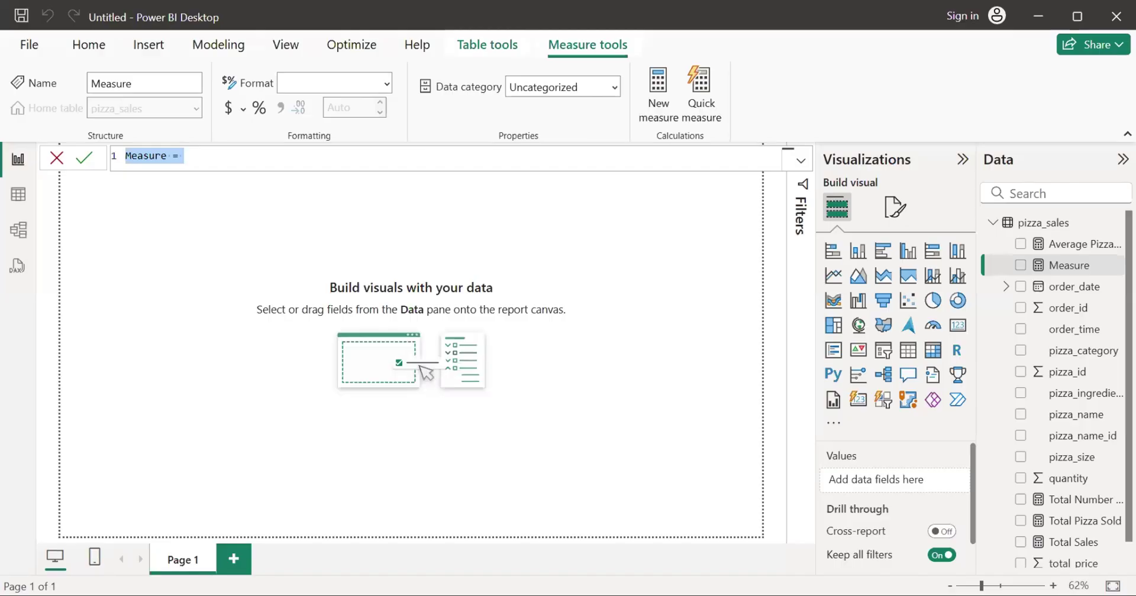
{"action": "key", "text": "BackSpace"}
{"action": "type", "text": "Average order Value = DIVIDE([Total Sales],[Total Number of Orders])"}
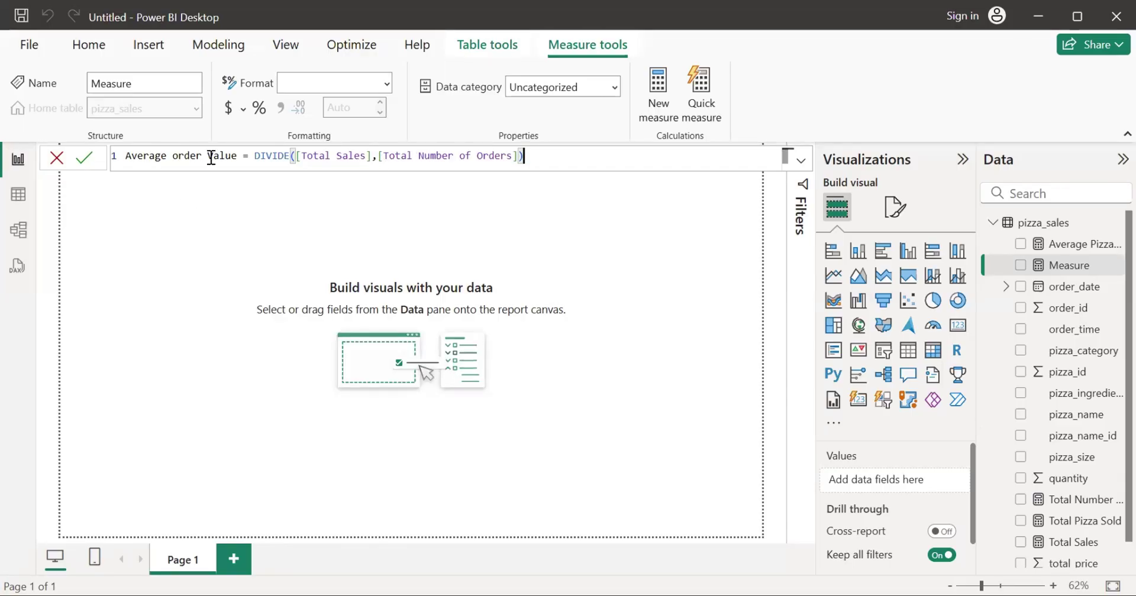
{"action": "left_click_drag", "start_coordinate": [247, 156], "coordinate": [366, 159]}
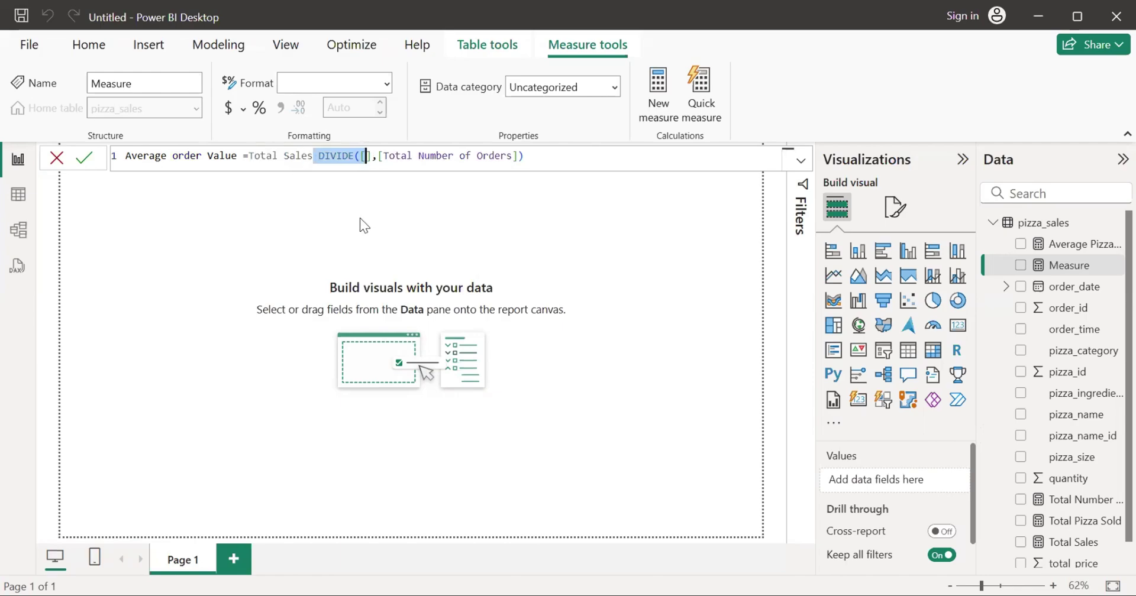
{"action": "key", "text": "ctrl+z"}
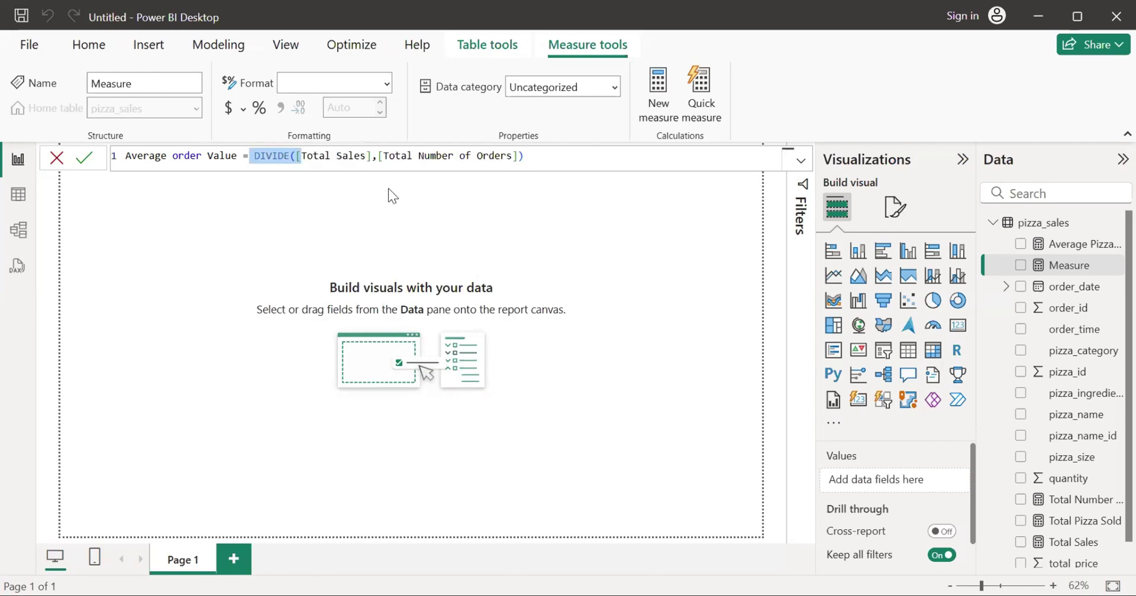
{"action": "key", "text": "Return"}
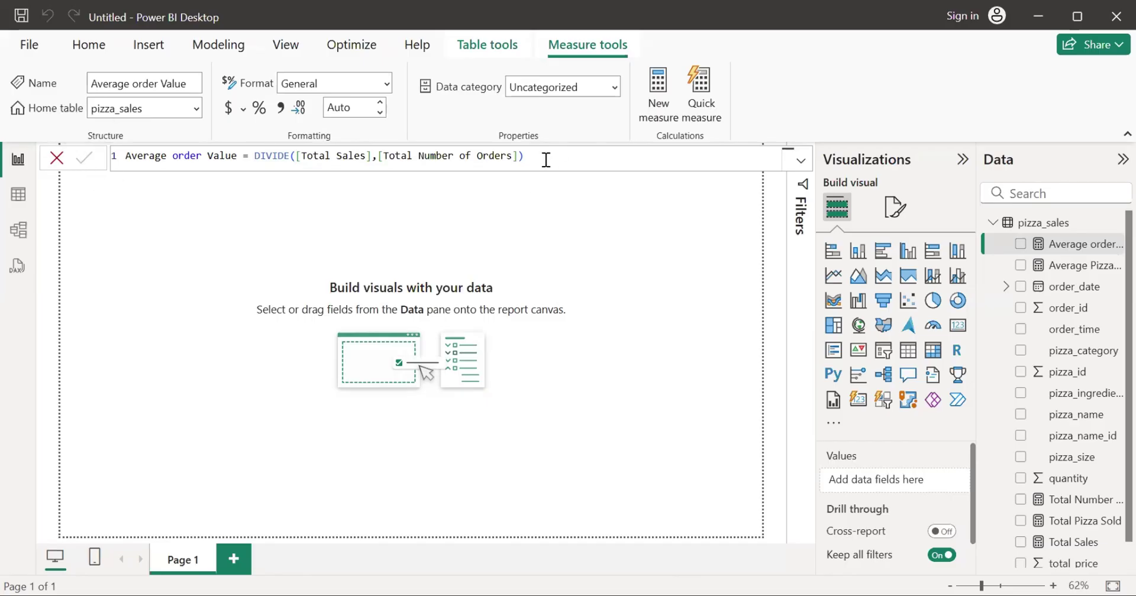
{"action": "left_click", "coordinate": [502, 300]}
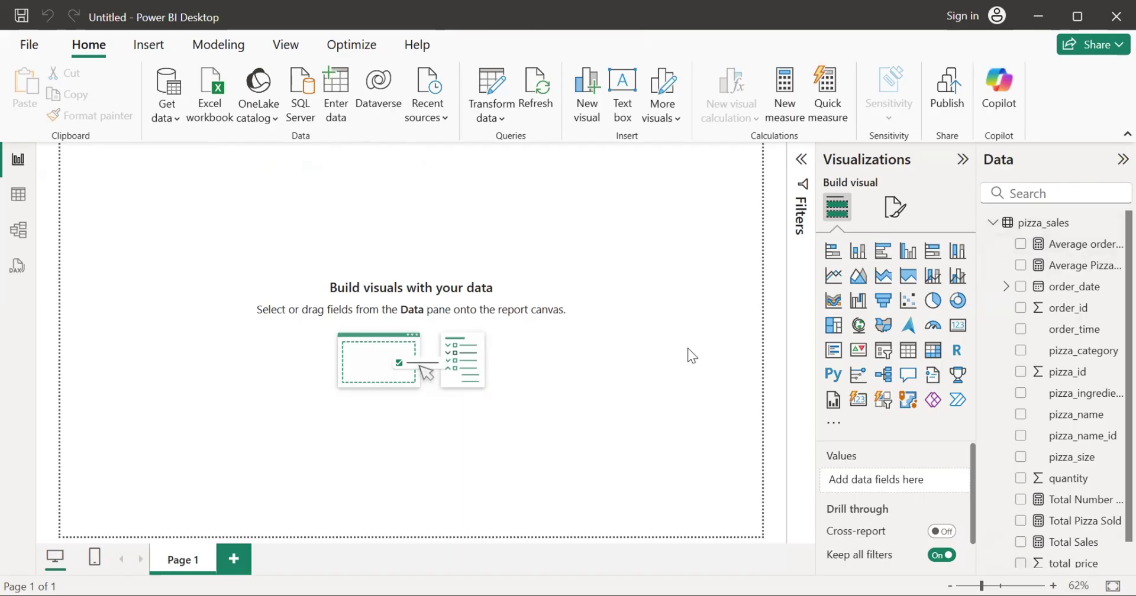
Step: Set the page's canvas background to the lightest pink-red theme tint with 1% transparency
{"action": "left_click", "coordinate": [891, 208]}
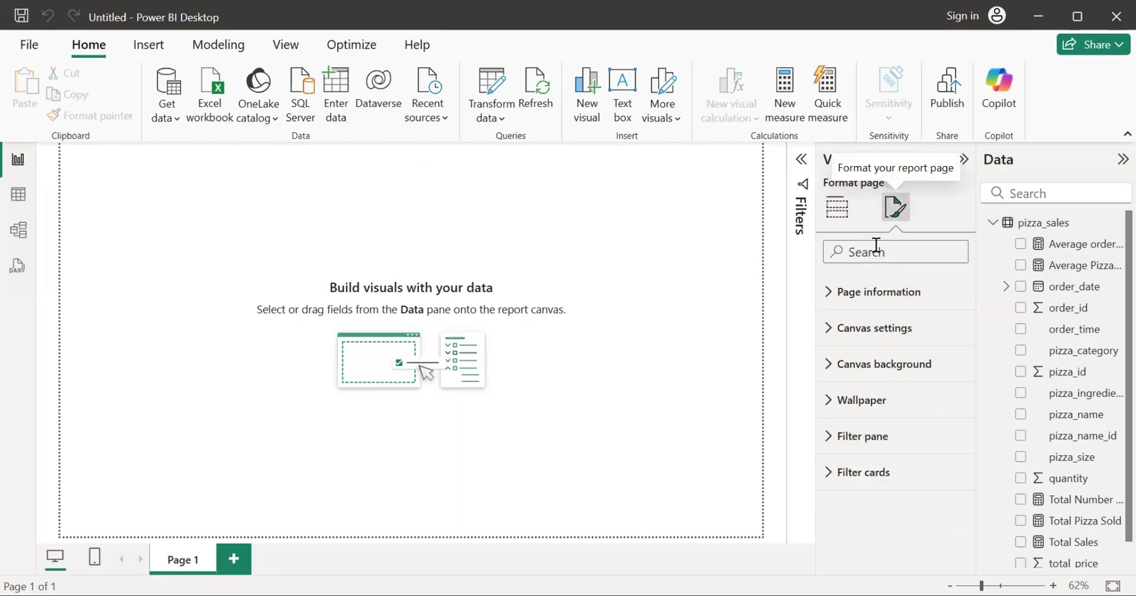
{"action": "left_click", "coordinate": [890, 365]}
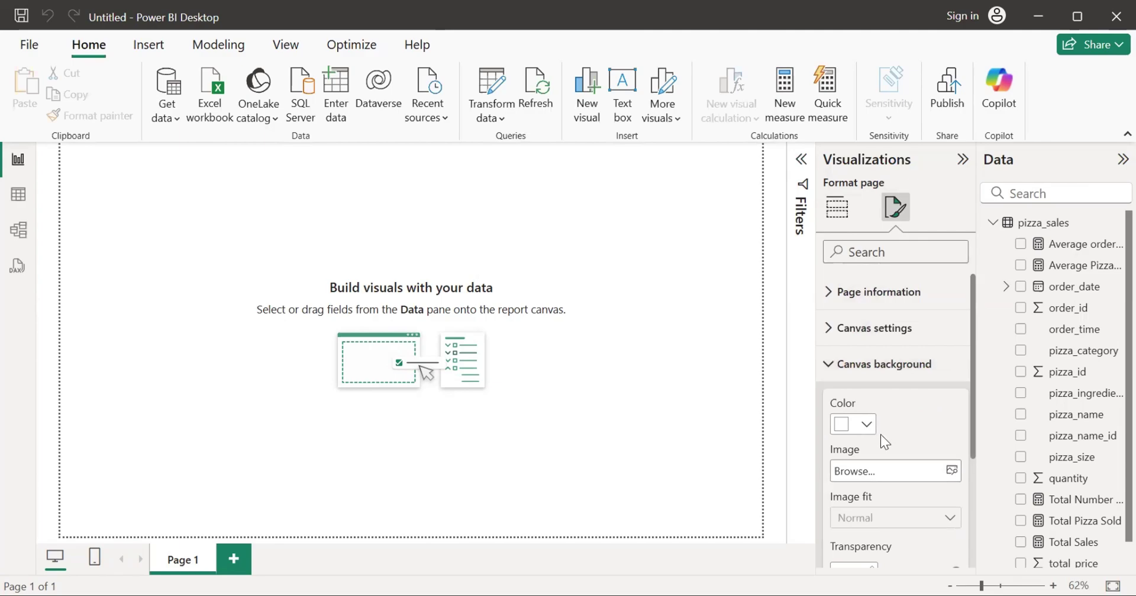
{"action": "left_click", "coordinate": [867, 425]}
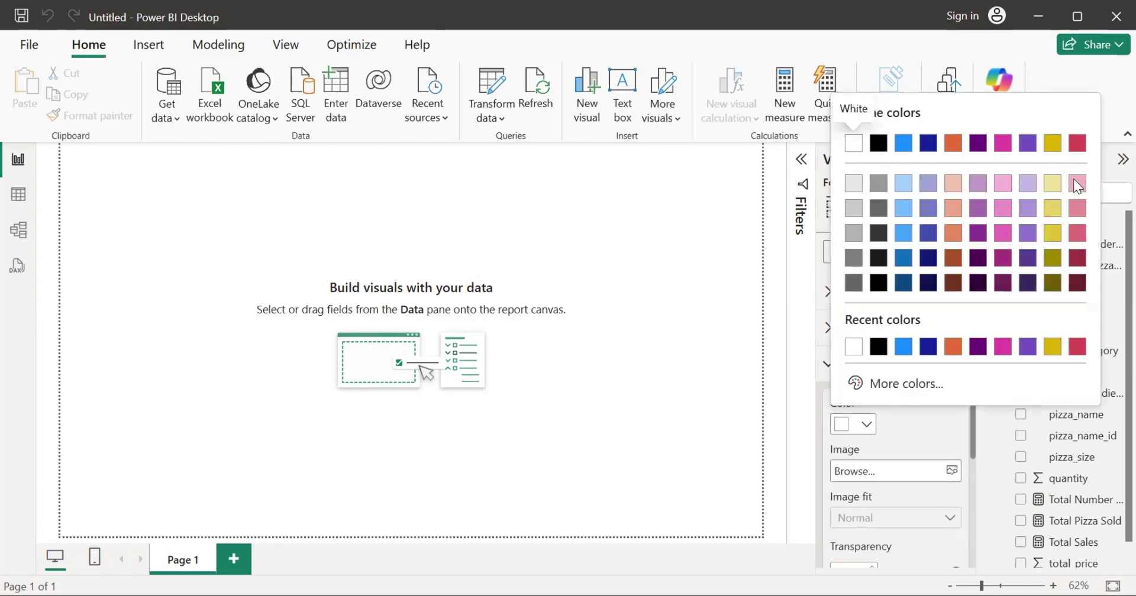
{"action": "left_click", "coordinate": [1074, 180]}
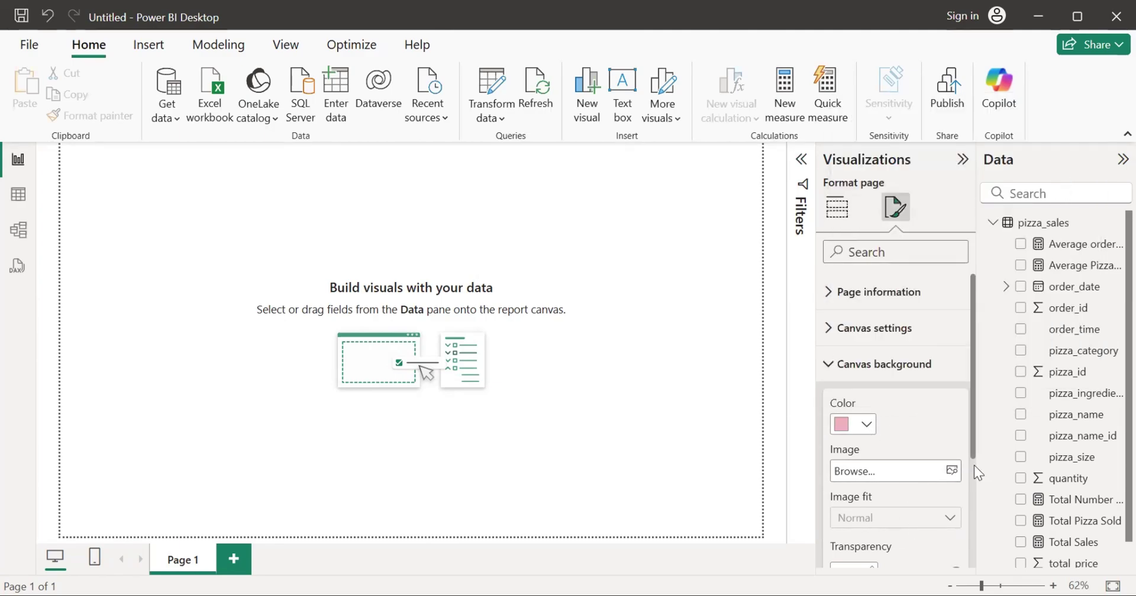
{"action": "scroll", "coordinate": [974, 450], "scroll_direction": "down", "scroll_amount": 3}
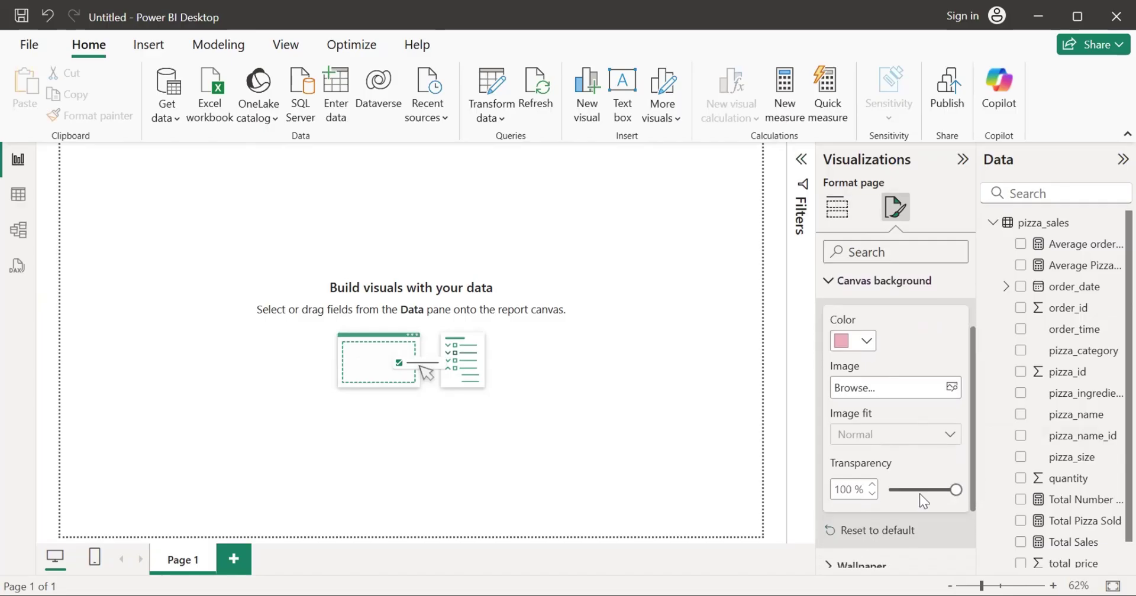
{"action": "left_click", "coordinate": [920, 490]}
{"action": "left_click_drag", "start_coordinate": [920, 490], "coordinate": [889, 490]}
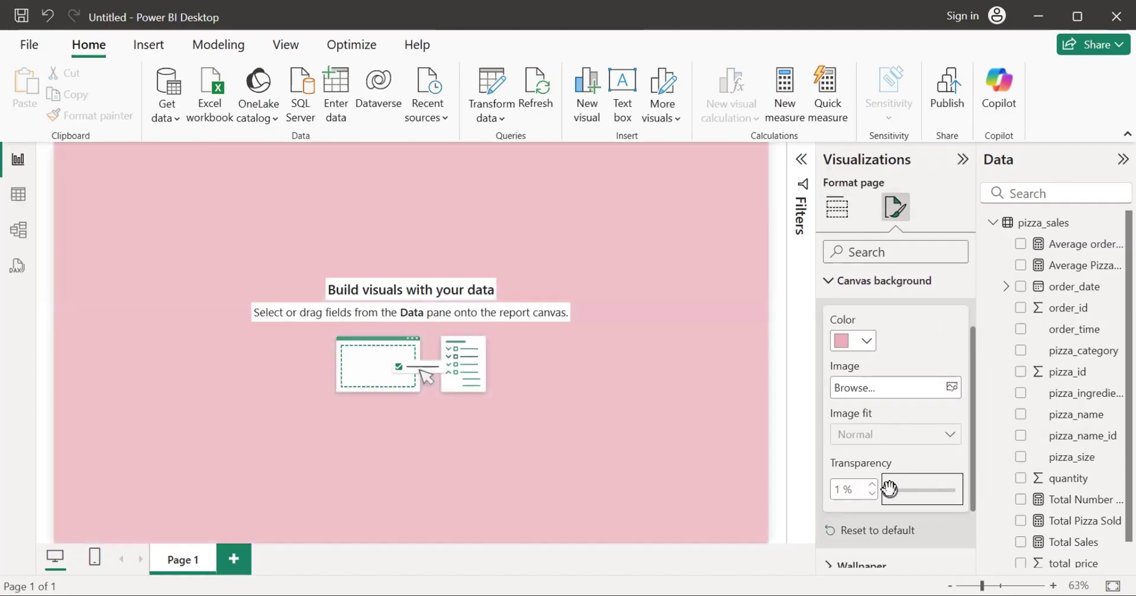
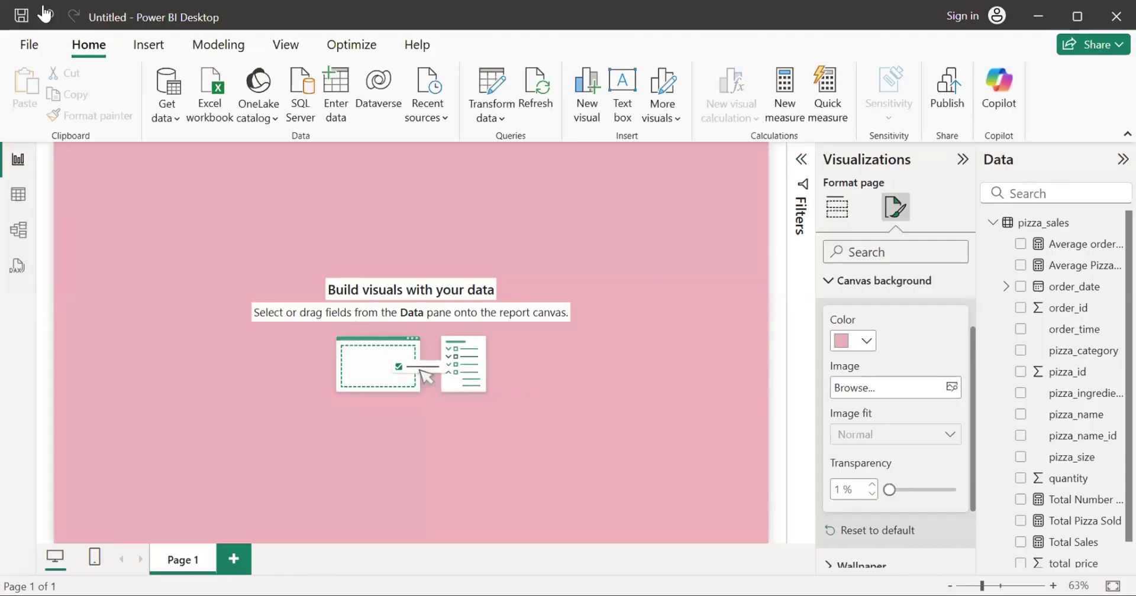
Step: Insert a rounded rectangle at the top of the page and stretch it to the page's right edge
{"action": "left_click", "coordinate": [152, 45]}
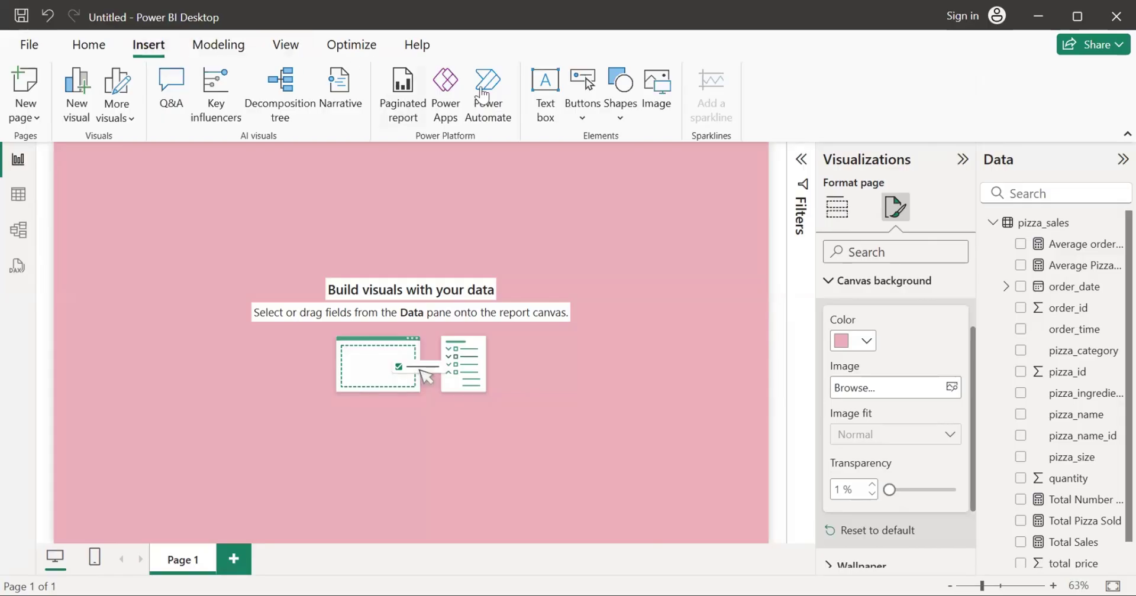
{"action": "left_click", "coordinate": [607, 82]}
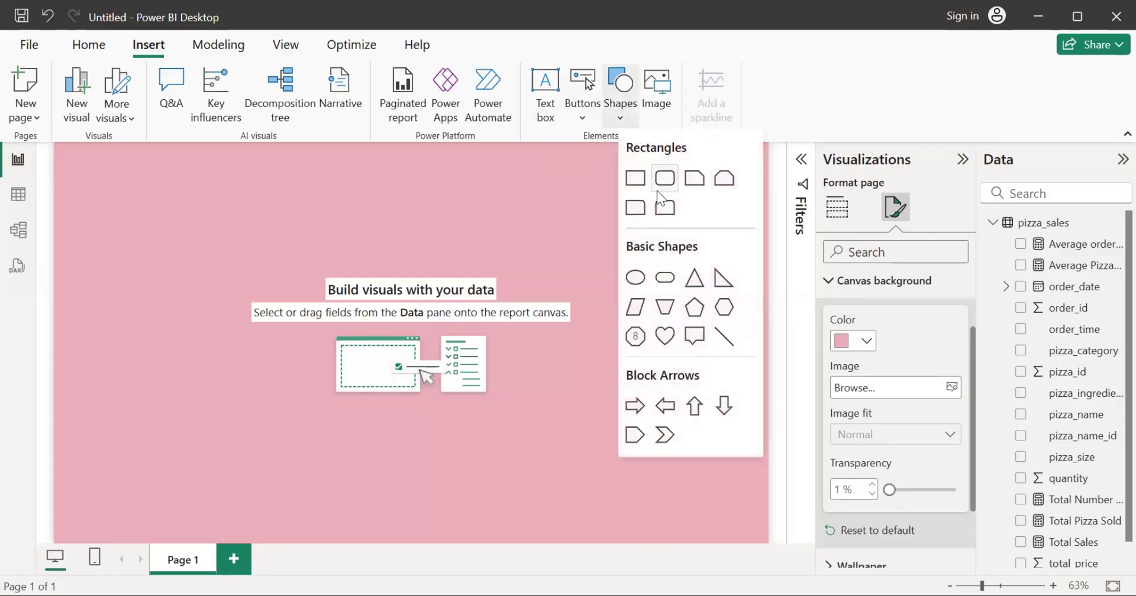
{"action": "left_click", "coordinate": [666, 175]}
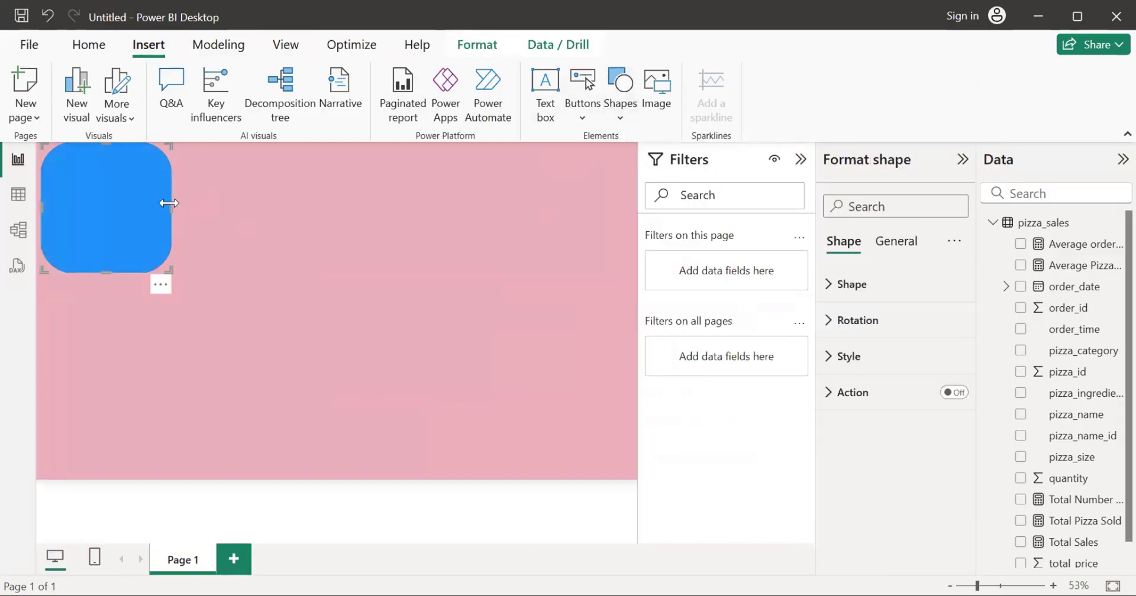
{"action": "left_click_drag", "start_coordinate": [236, 205], "coordinate": [626, 197]}
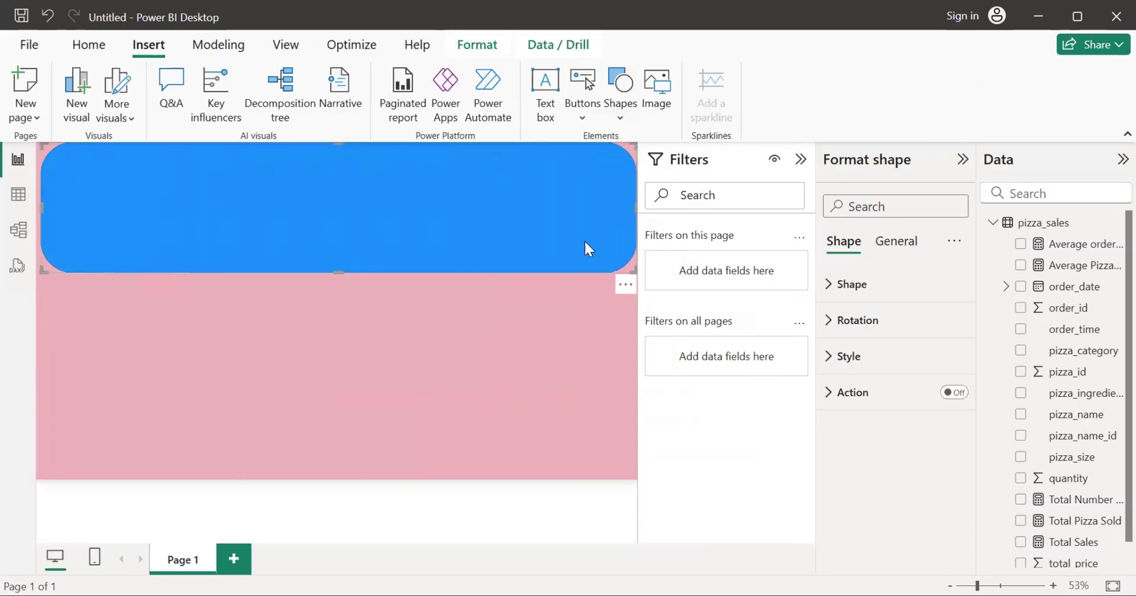
Step: Collapse the Filters pane and resize the rounded rectangle into a thin banner spanning the full page width
{"action": "left_click", "coordinate": [795, 159]}
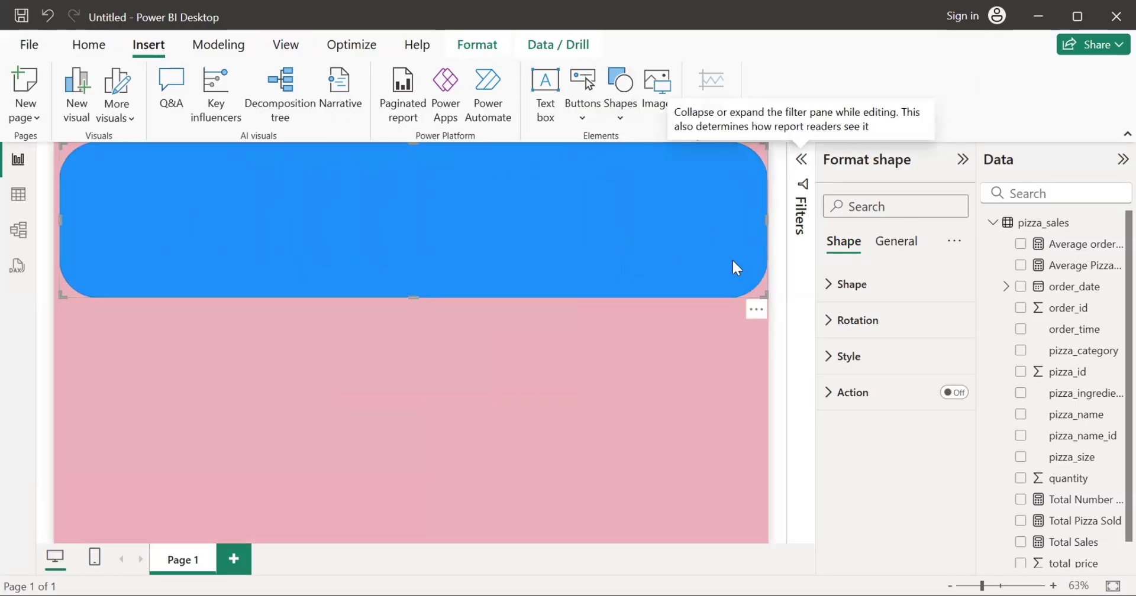
{"action": "left_click_drag", "start_coordinate": [761, 298], "coordinate": [784, 189]}
{"action": "left_click_drag", "start_coordinate": [58, 162], "coordinate": [43, 164]}
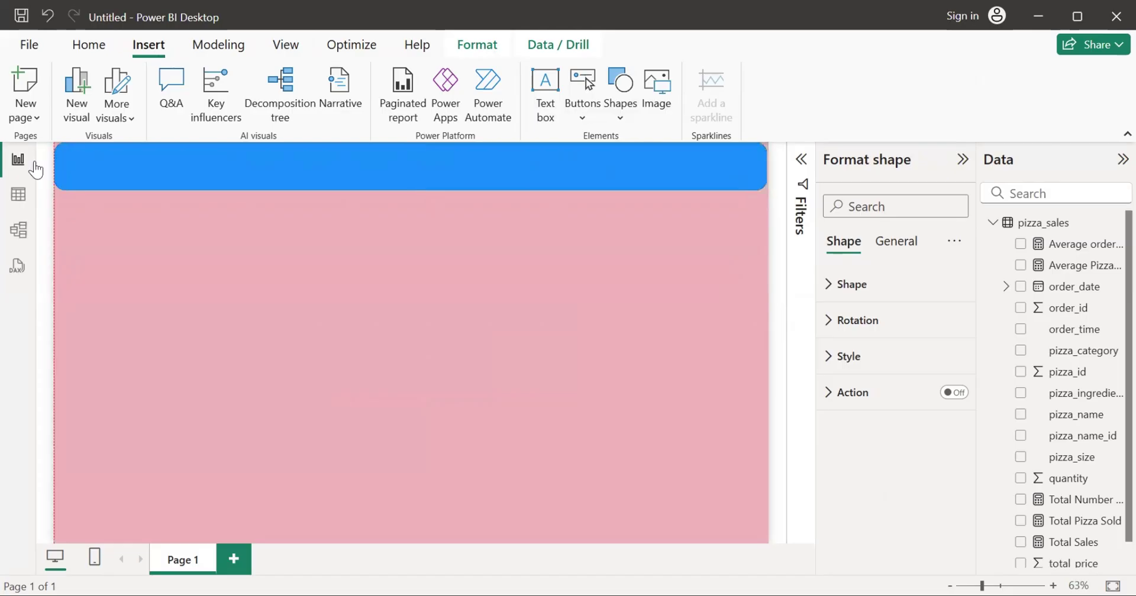
{"action": "left_click", "coordinate": [286, 211]}
{"action": "left_click", "coordinate": [317, 168]}
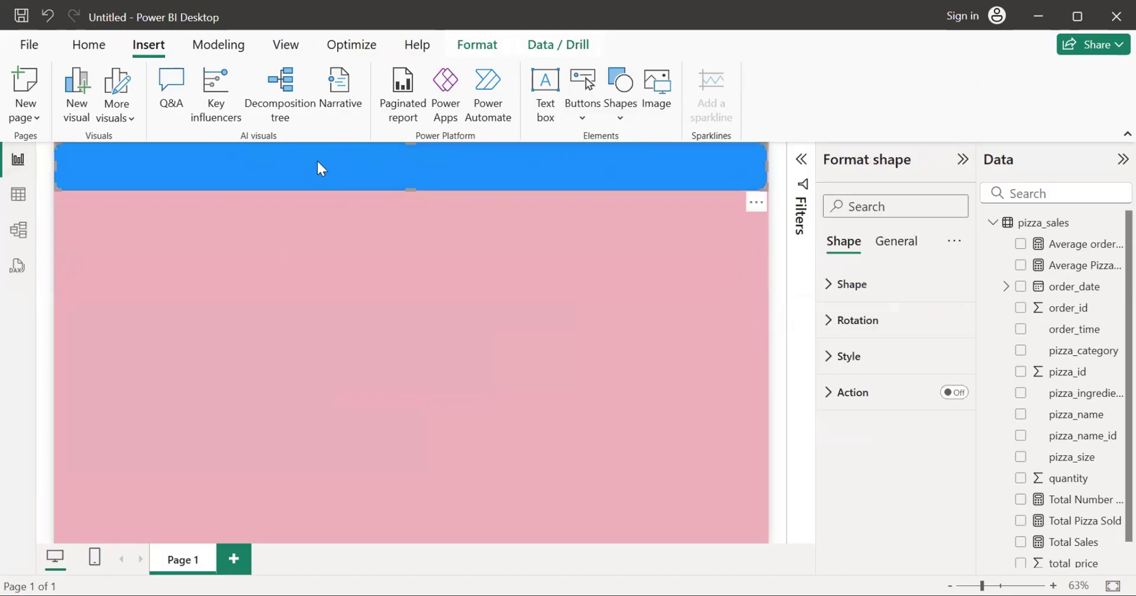
{"action": "left_click", "coordinate": [448, 247]}
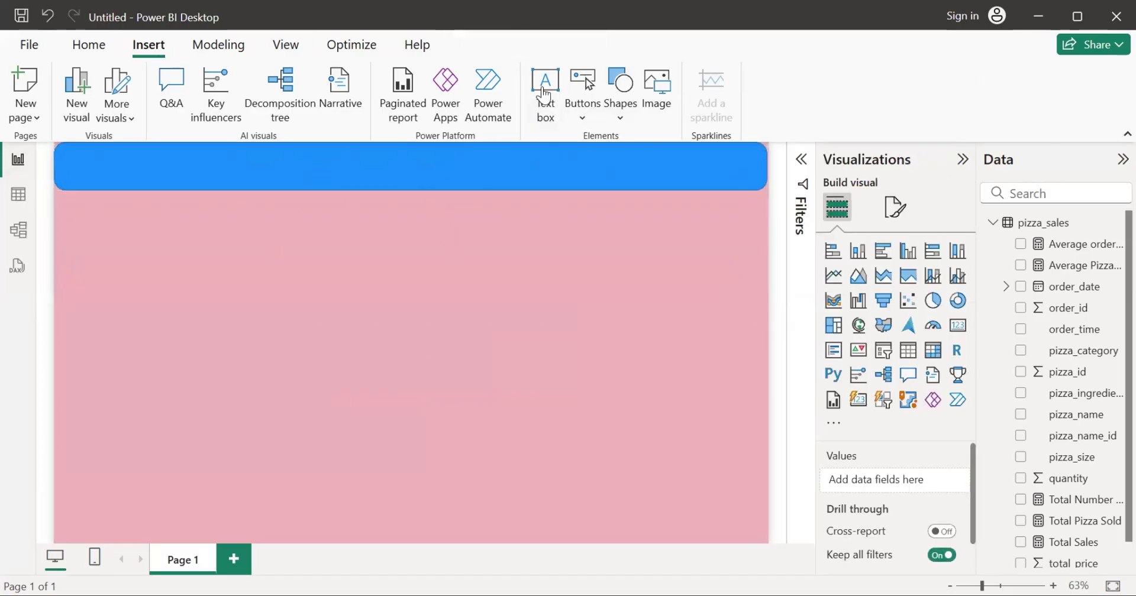
Step: Add a text box reading Pizza Sales Dashboard and set its text to size 32
{"action": "left_click", "coordinate": [533, 108]}
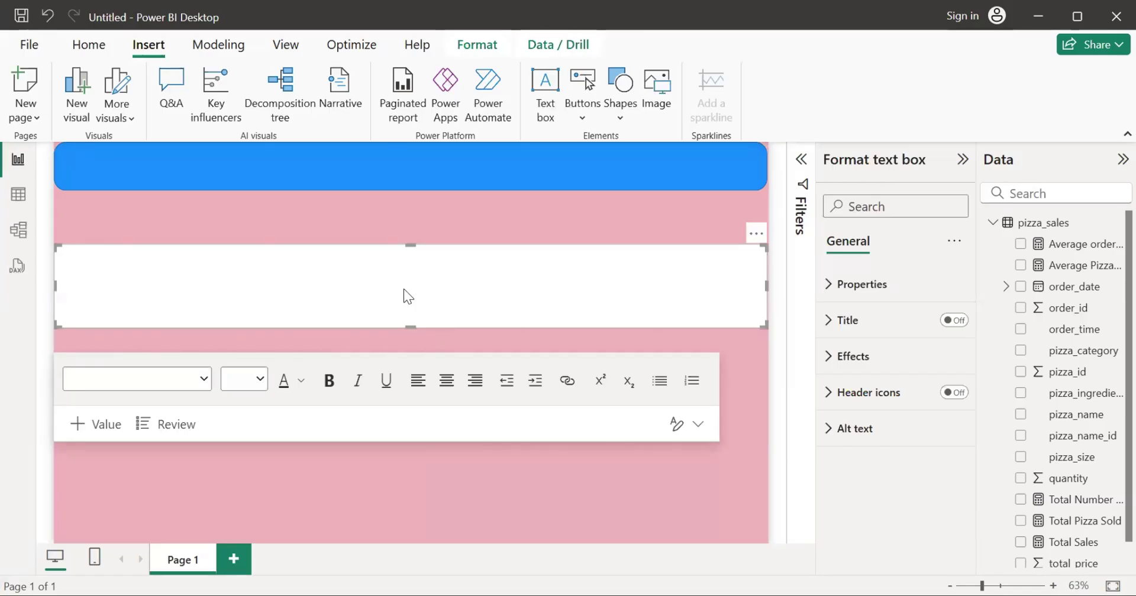
{"action": "type", "text": "Pizza"}
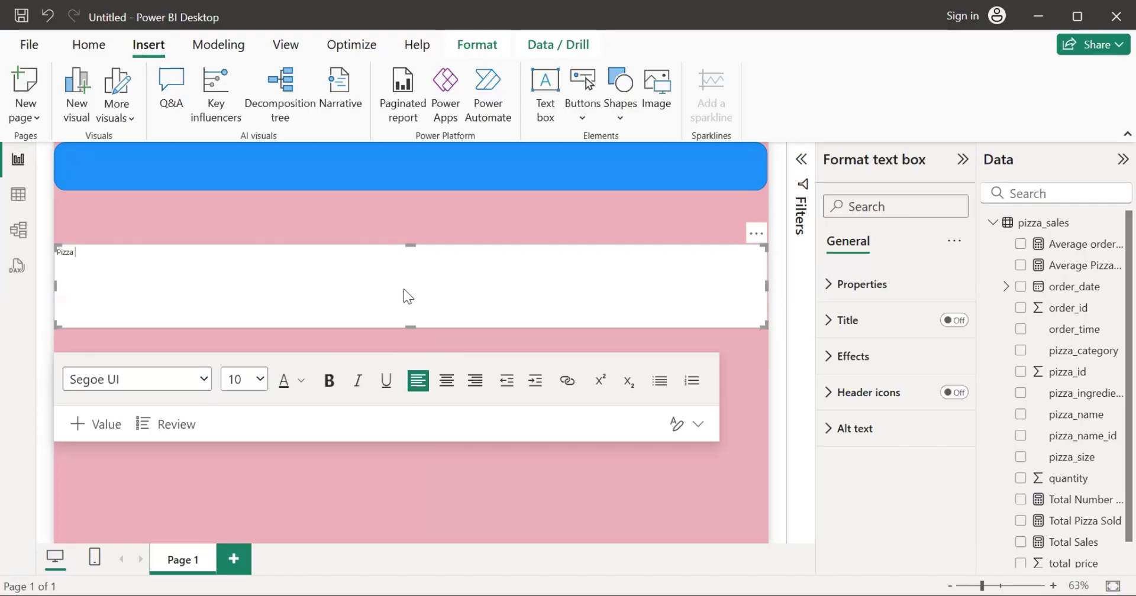
{"action": "type", "text": " Sales Dashboard"}
{"action": "left_click_drag", "start_coordinate": [133, 253], "coordinate": [53, 258]}
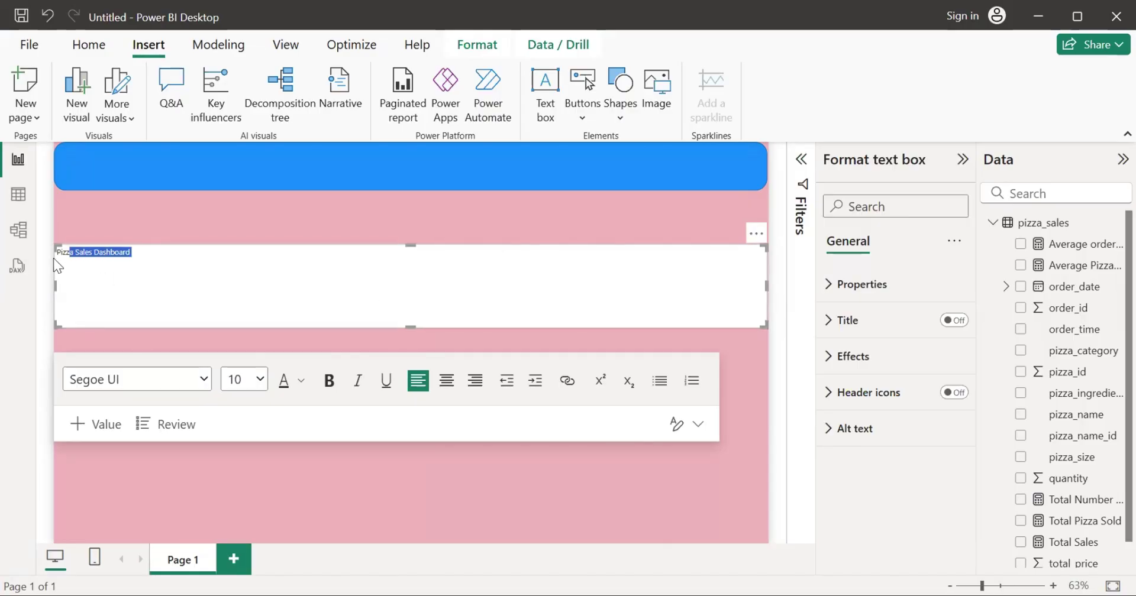
{"action": "left_click", "coordinate": [259, 379]}
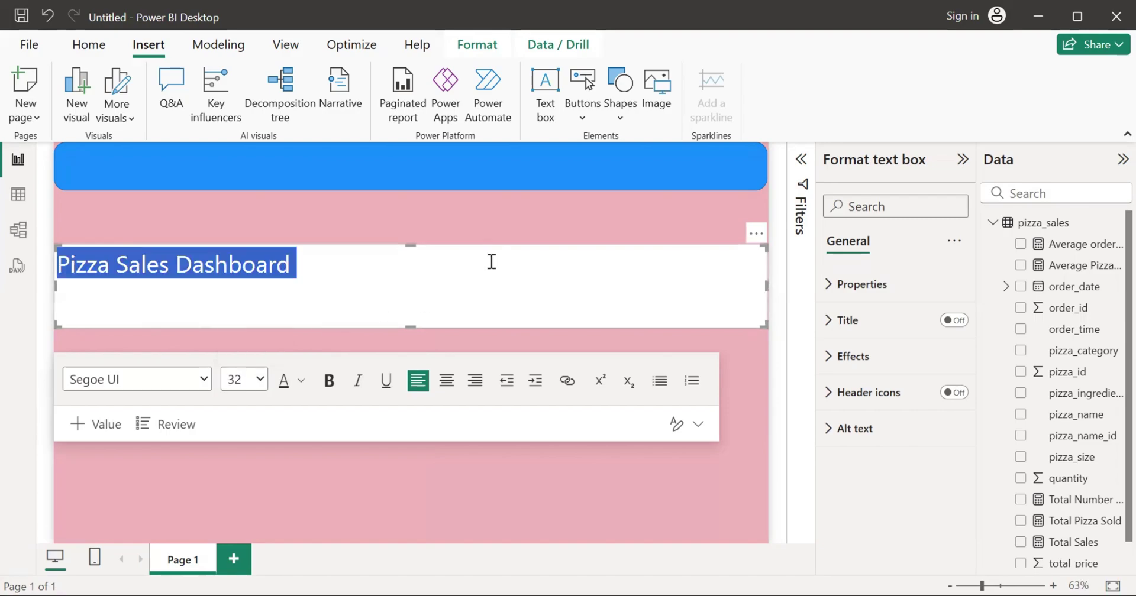
Step: Resize the title text box so it fits over the middle part of the blue banner
{"action": "left_click_drag", "start_coordinate": [407, 246], "coordinate": [406, 154]}
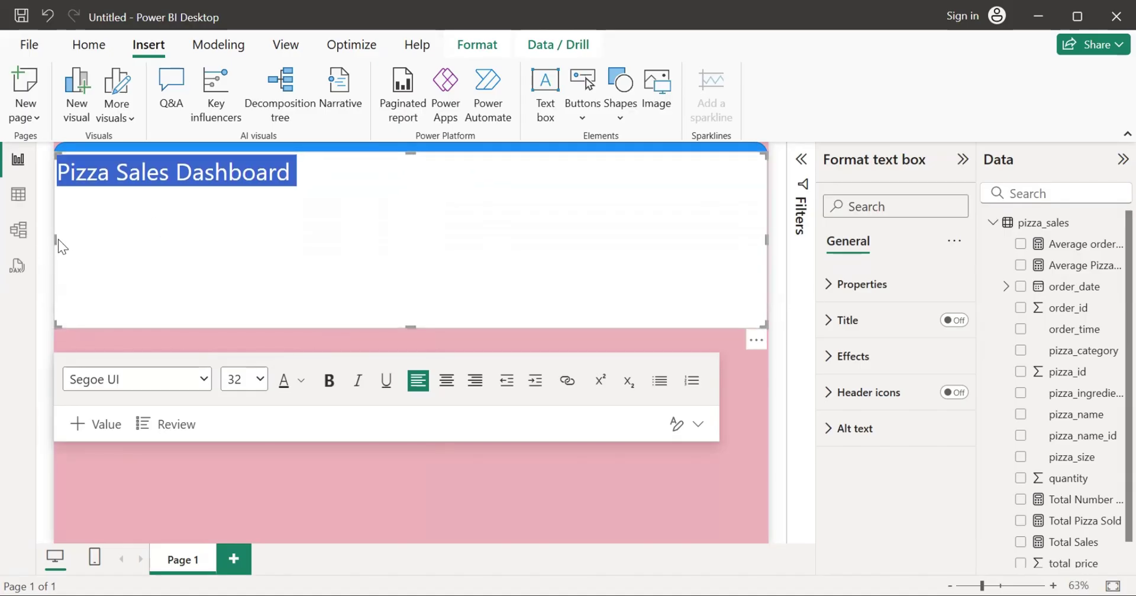
{"action": "left_click_drag", "start_coordinate": [58, 239], "coordinate": [212, 193]}
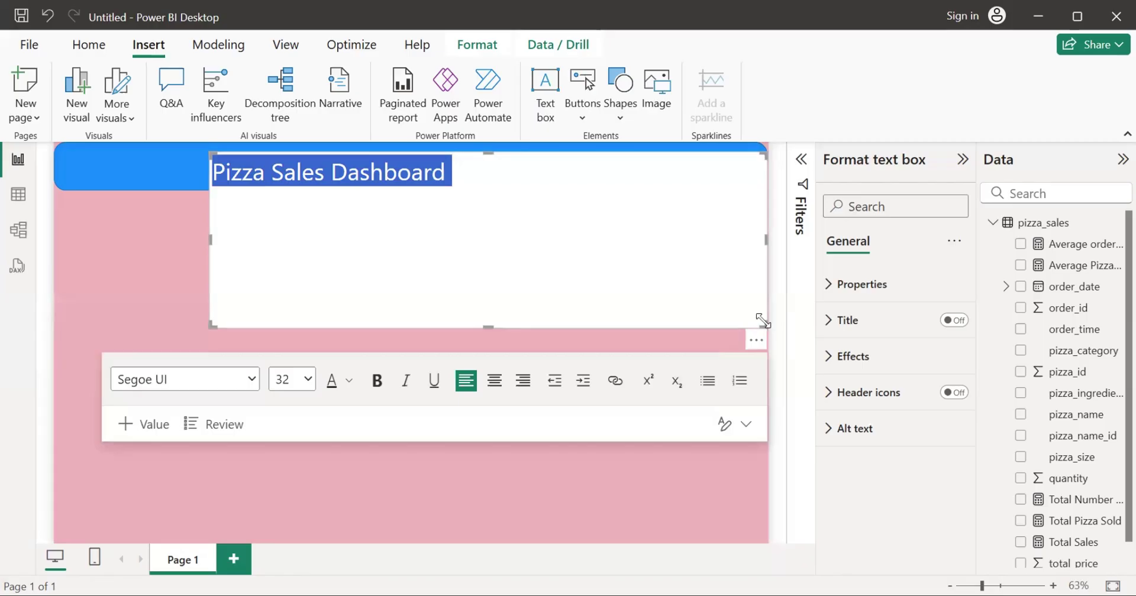
{"action": "left_click_drag", "start_coordinate": [760, 321], "coordinate": [562, 181]}
{"action": "left_click", "coordinate": [595, 169]}
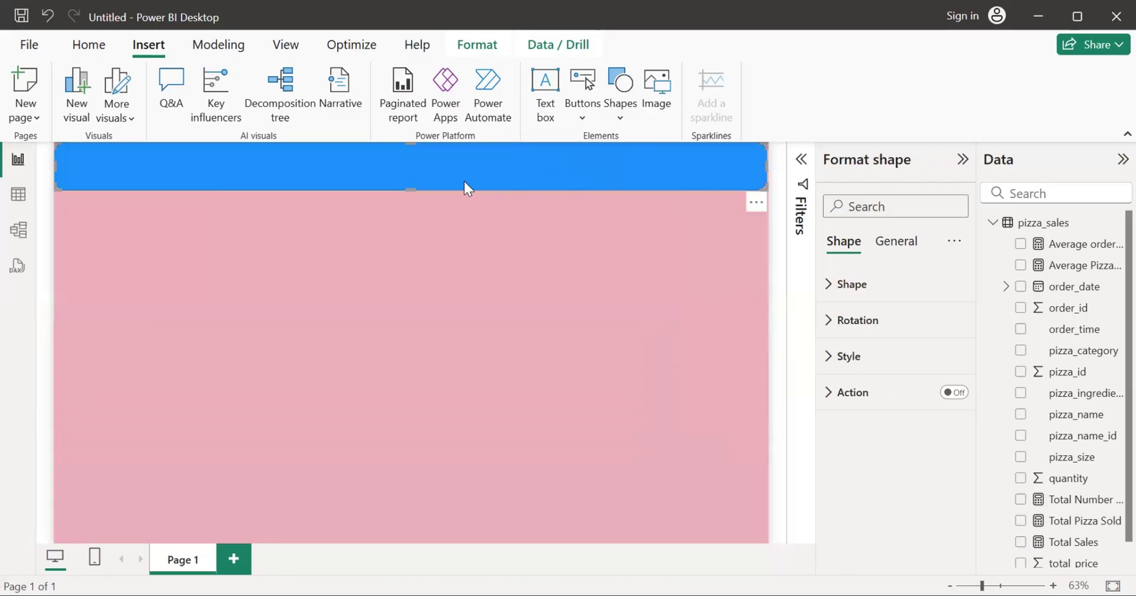
{"action": "left_click", "coordinate": [437, 230]}
{"action": "left_click", "coordinate": [330, 172]}
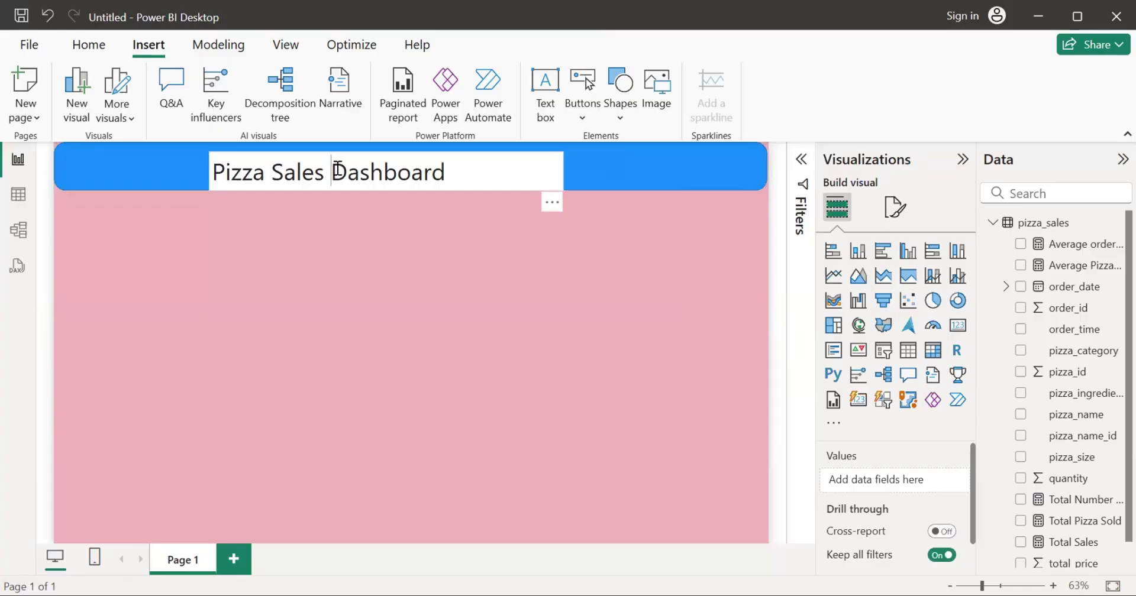
Step: Extend the title text box to the banner's top edge and make its text bold and white
{"action": "left_click_drag", "start_coordinate": [388, 147], "coordinate": [212, 184]}
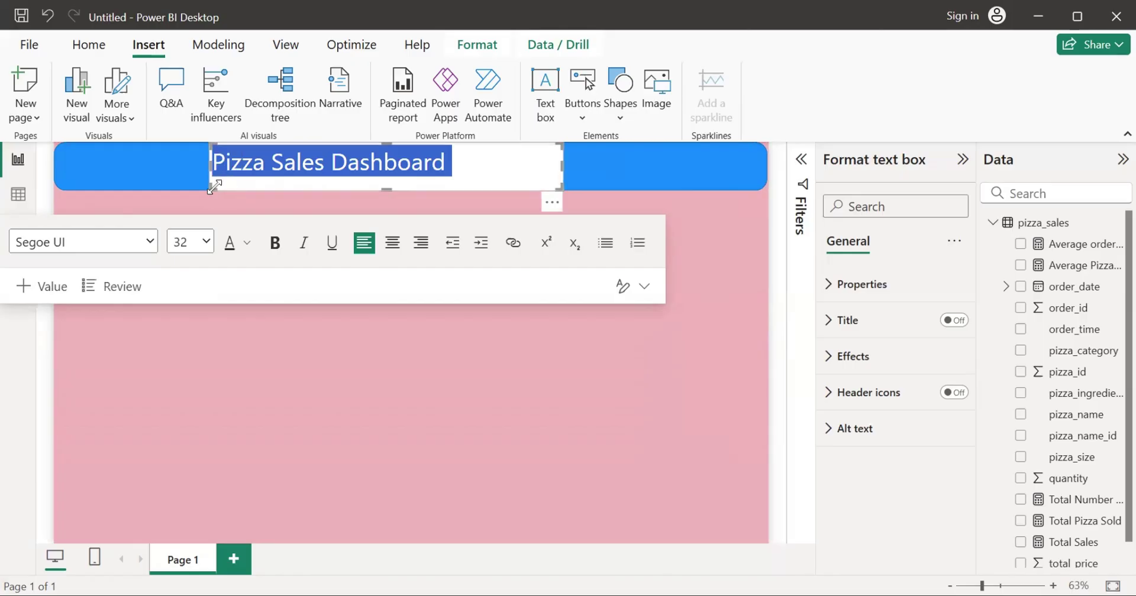
{"action": "left_click", "coordinate": [275, 243]}
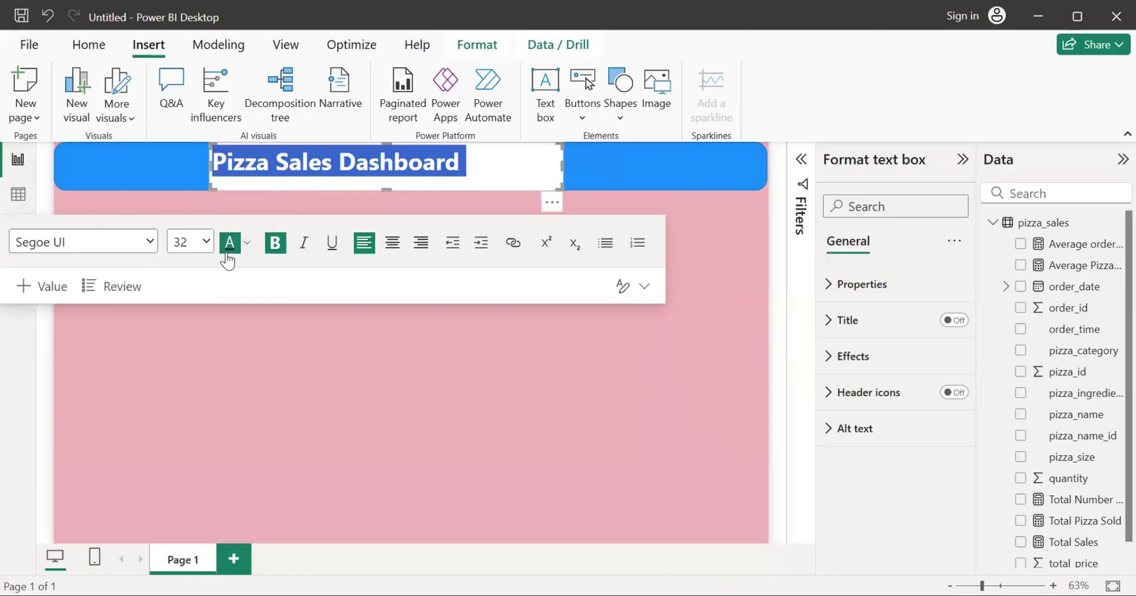
{"action": "left_click", "coordinate": [247, 242]}
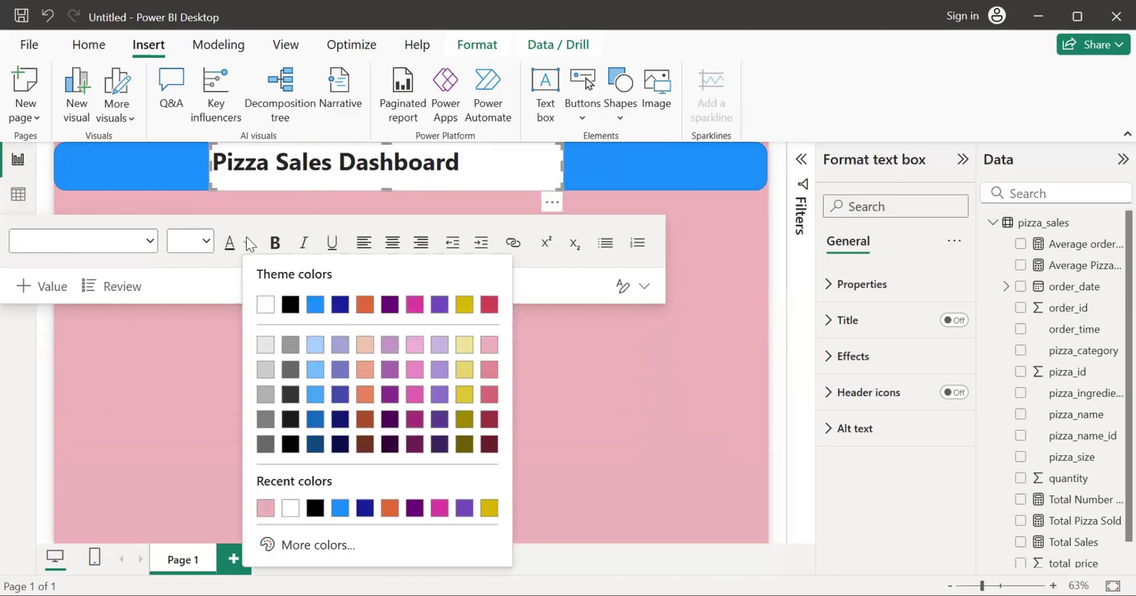
{"action": "left_click", "coordinate": [265, 305]}
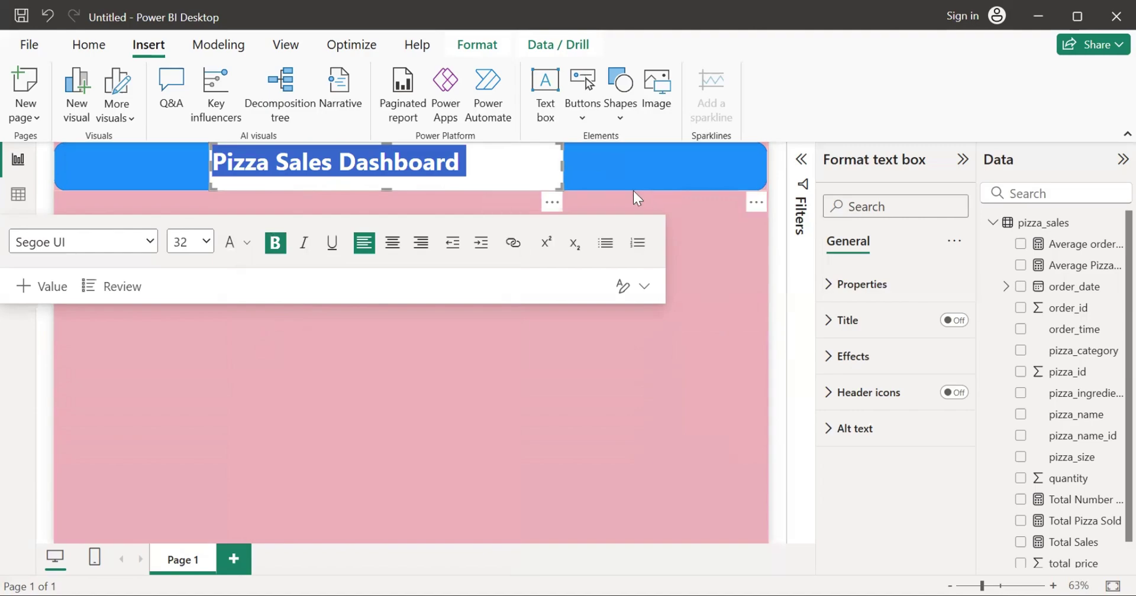
Step: Turn off the title text box's background and set its text to size 36
{"action": "left_click", "coordinate": [668, 202]}
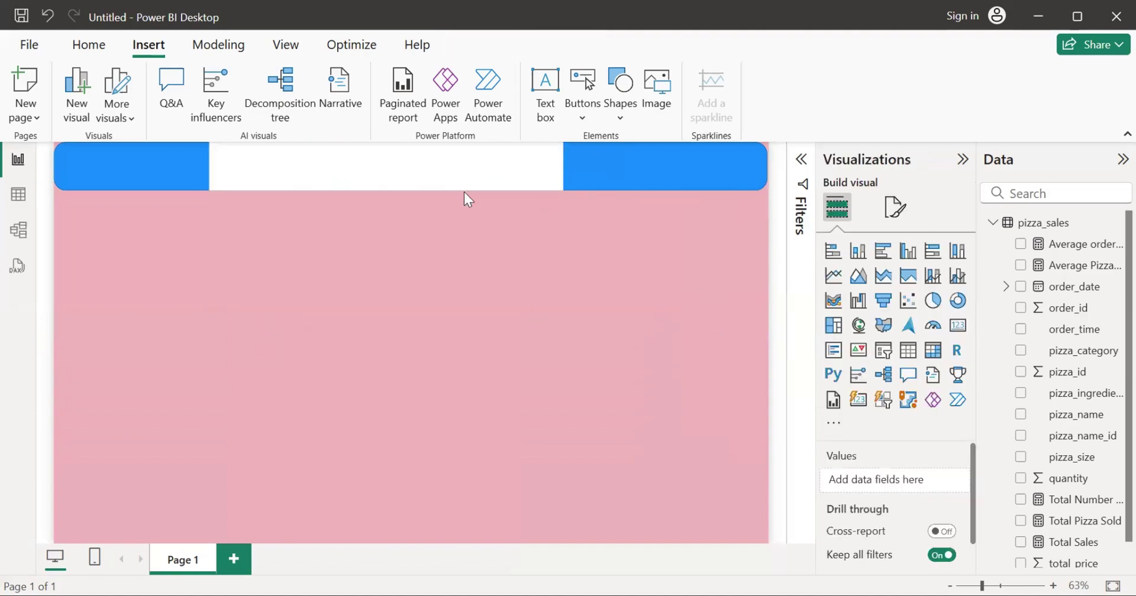
{"action": "left_click", "coordinate": [550, 172]}
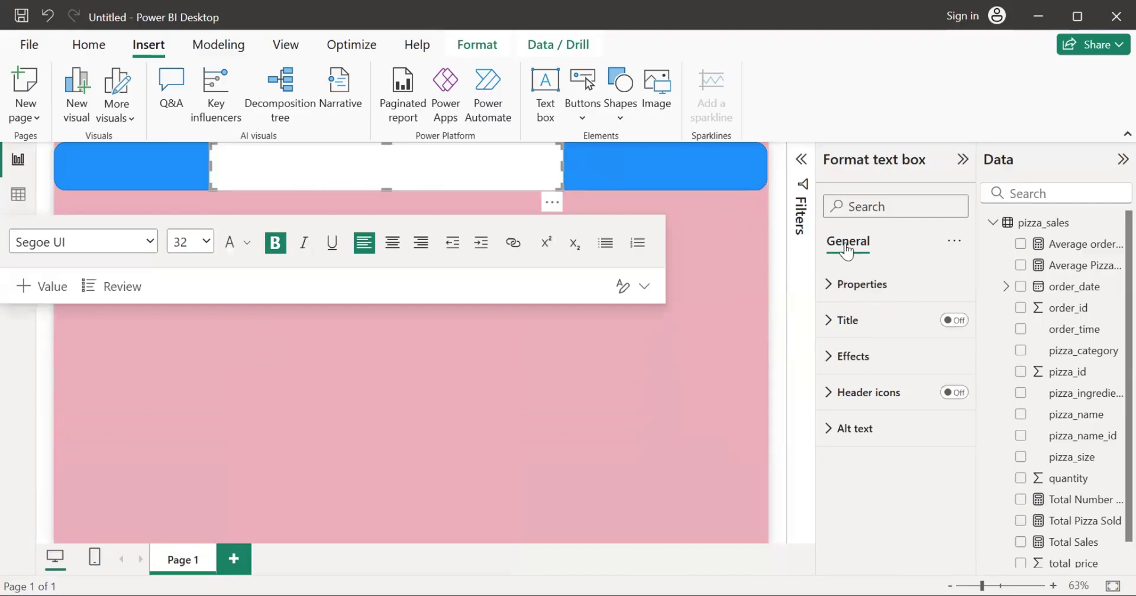
{"action": "left_click", "coordinate": [936, 356]}
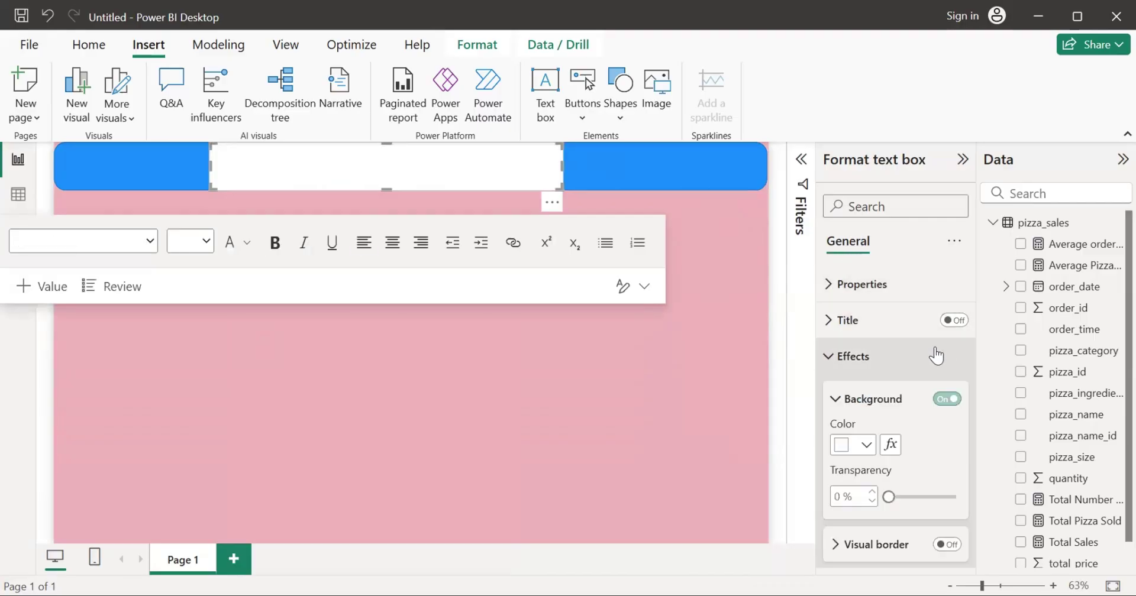
{"action": "left_click", "coordinate": [947, 399]}
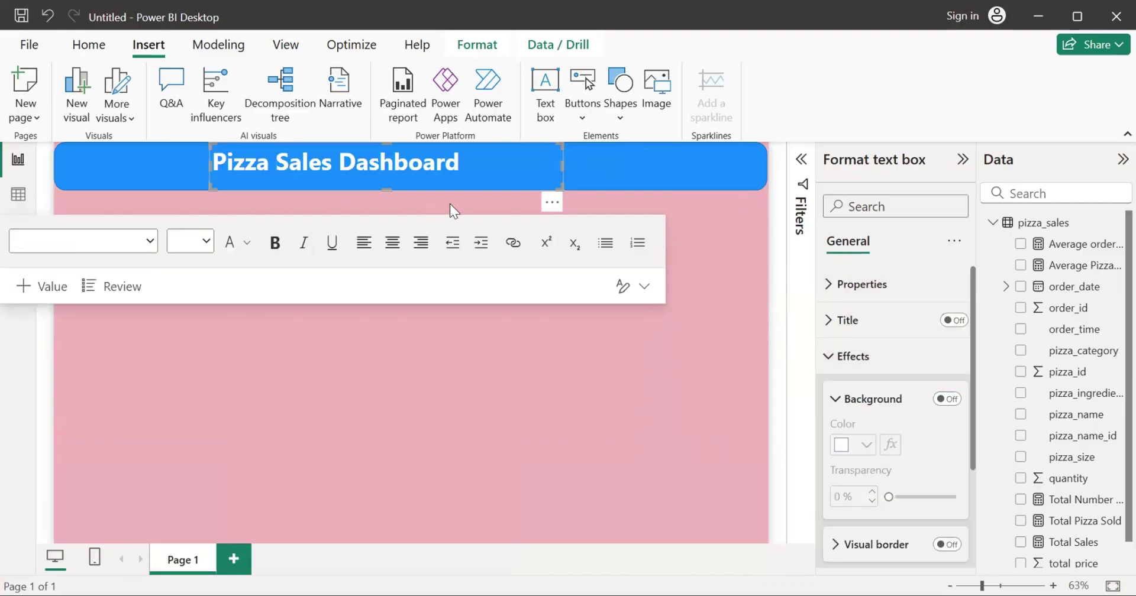
{"action": "left_click_drag", "start_coordinate": [469, 159], "coordinate": [236, 179]}
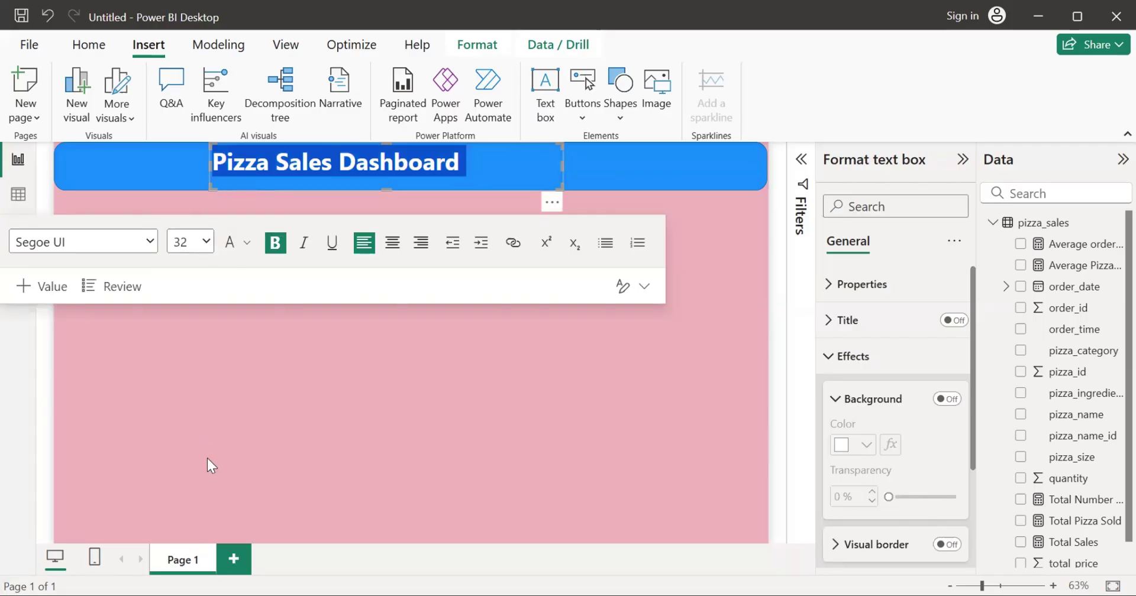
{"action": "left_click", "coordinate": [199, 528]}
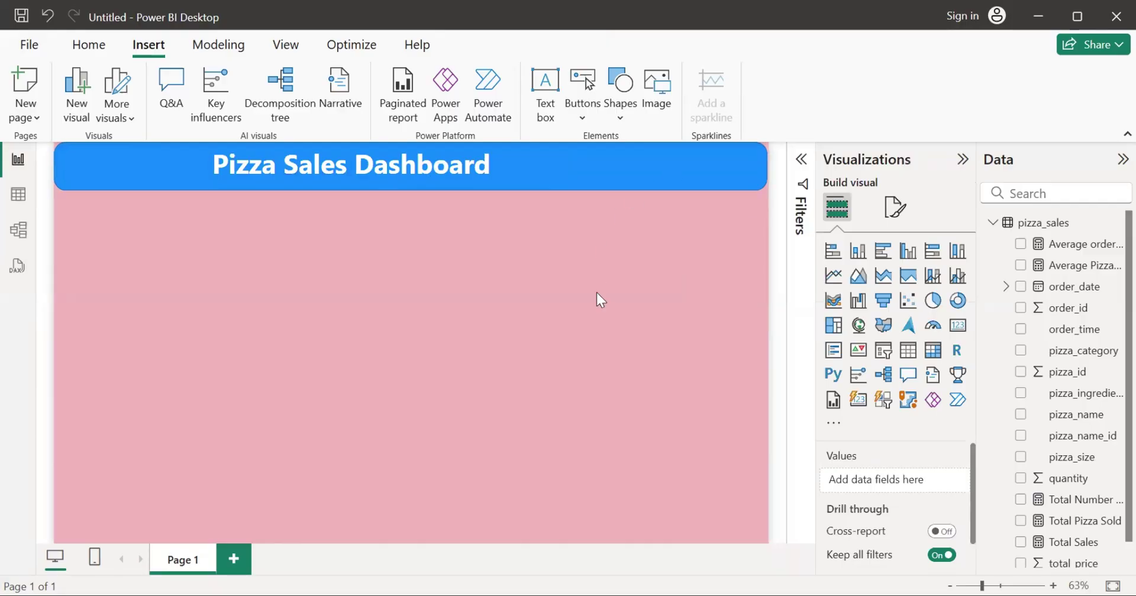
Step: Pull both side edges of the title text box inward so the title sits in the middle of the banner
{"action": "left_click", "coordinate": [454, 178]}
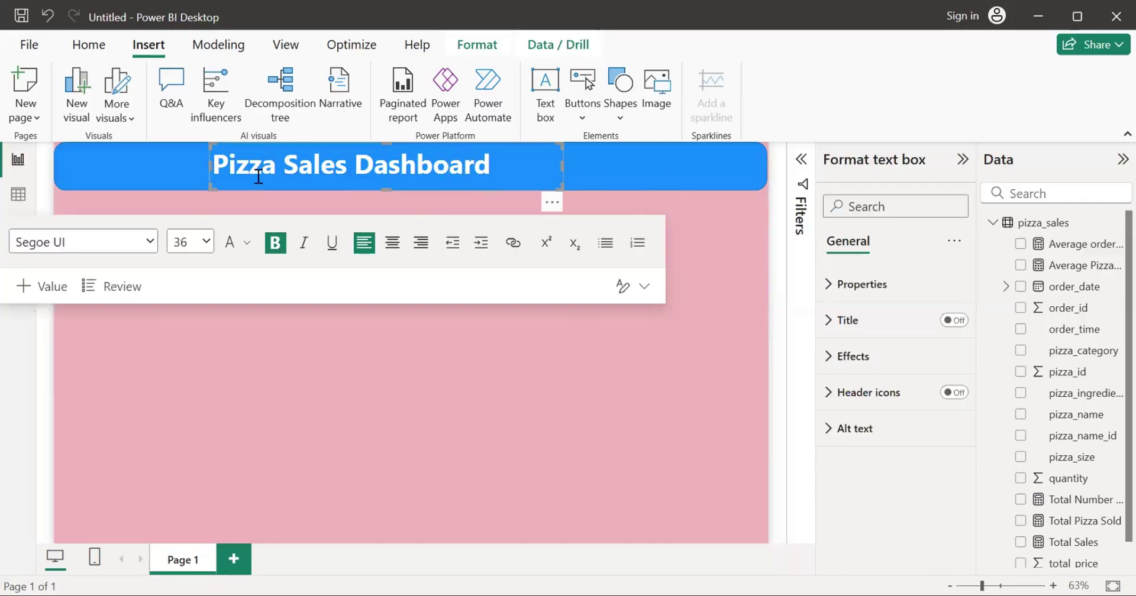
{"action": "left_click_drag", "start_coordinate": [207, 167], "coordinate": [260, 169]}
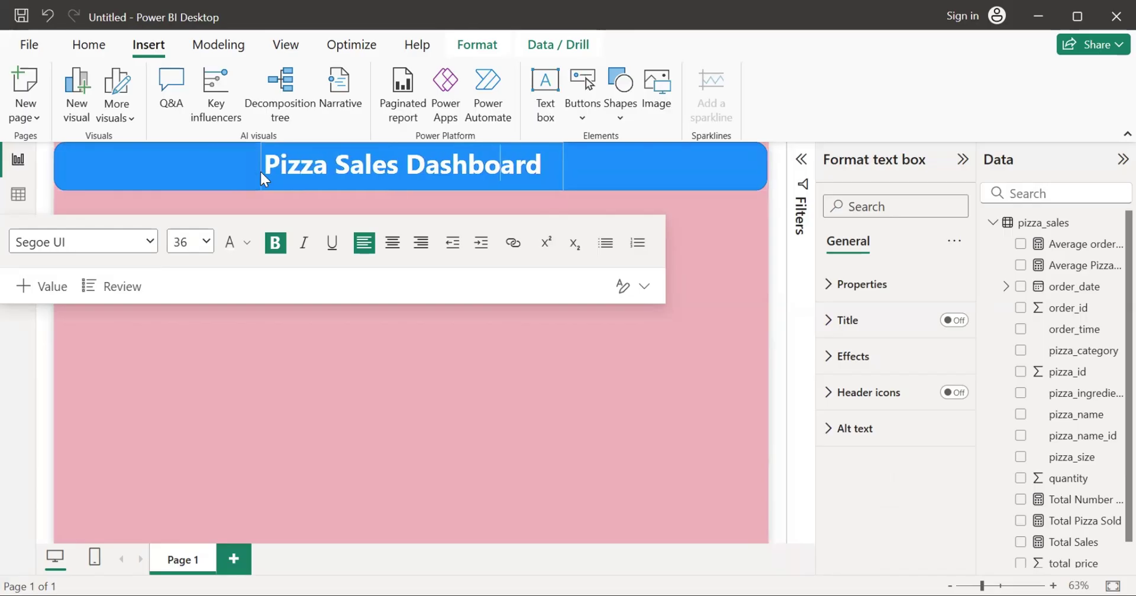
{"action": "left_click", "coordinate": [355, 429]}
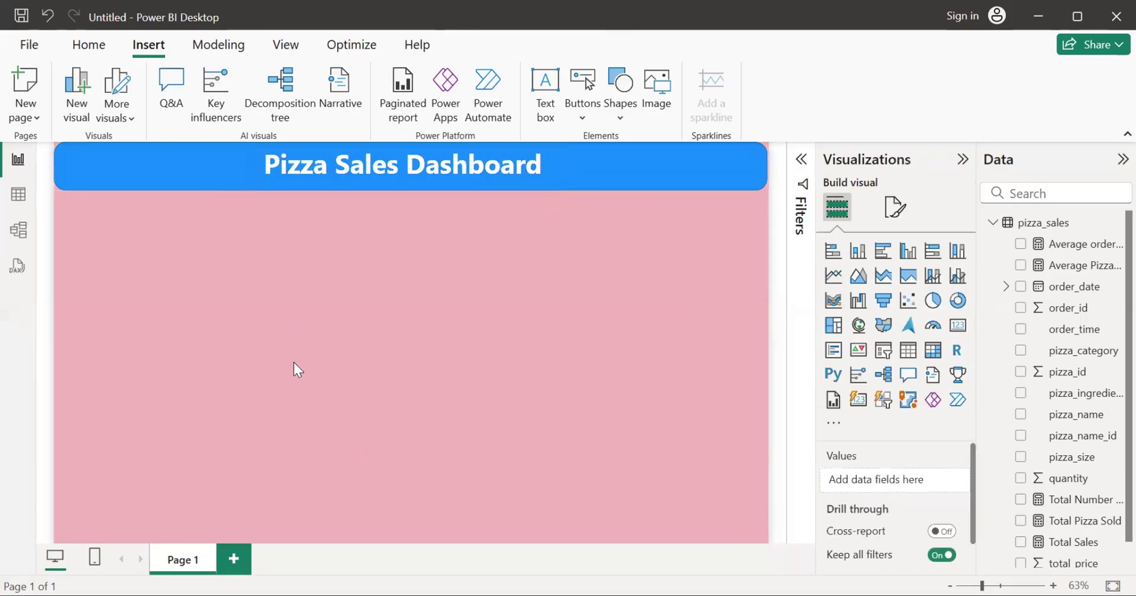
{"action": "left_click", "coordinate": [561, 162]}
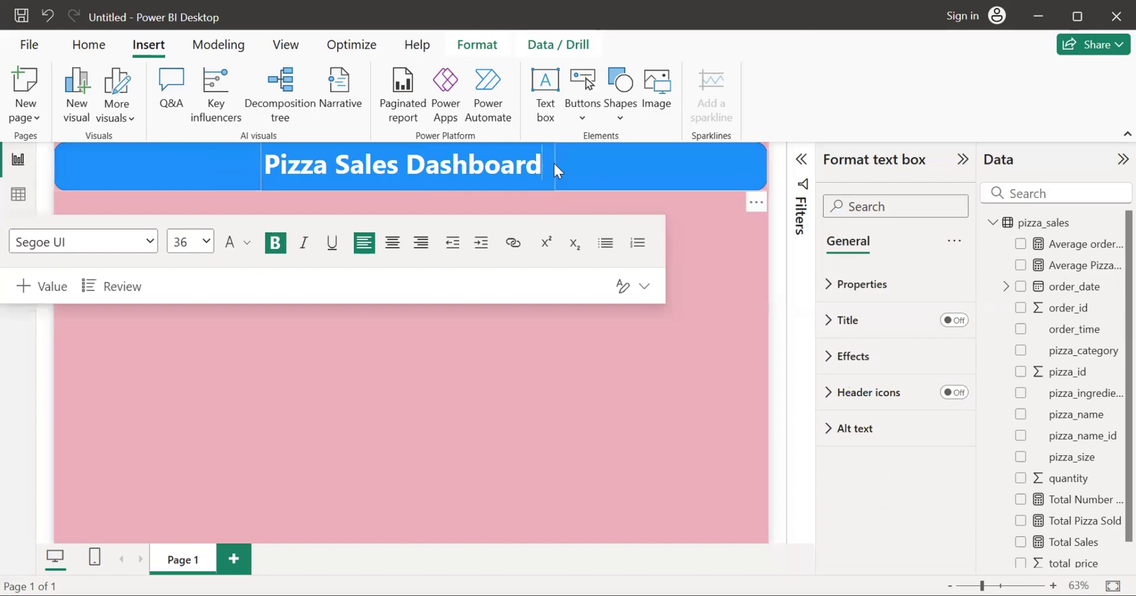
{"action": "left_click", "coordinate": [627, 162]}
{"action": "left_click", "coordinate": [700, 223]}
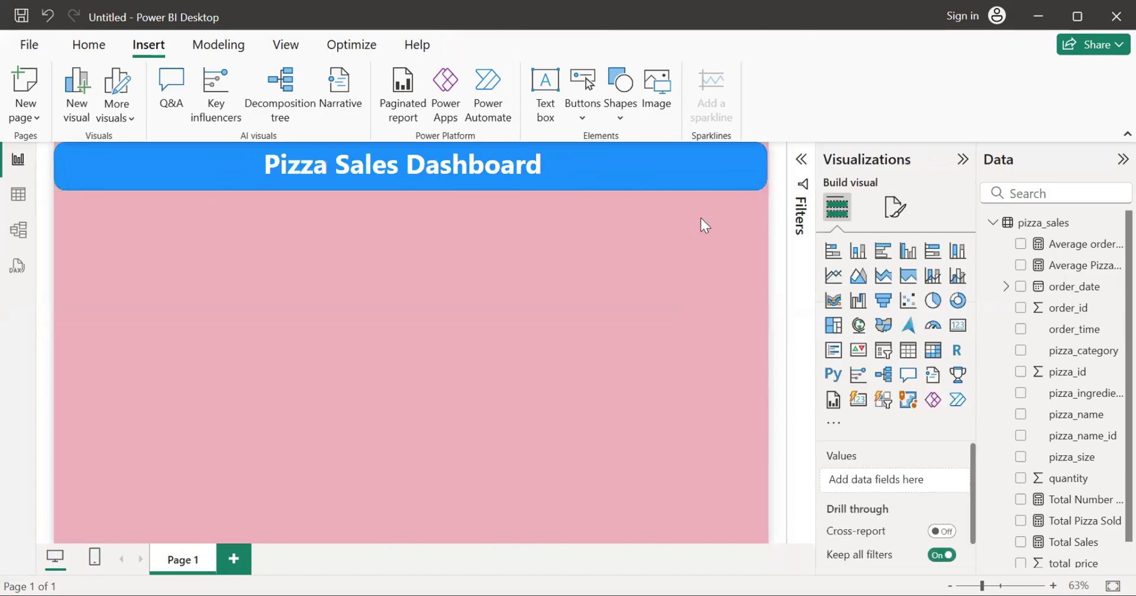
Step: Change the banner shape's fill from blue to a dark red theme shade
{"action": "left_click", "coordinate": [676, 172]}
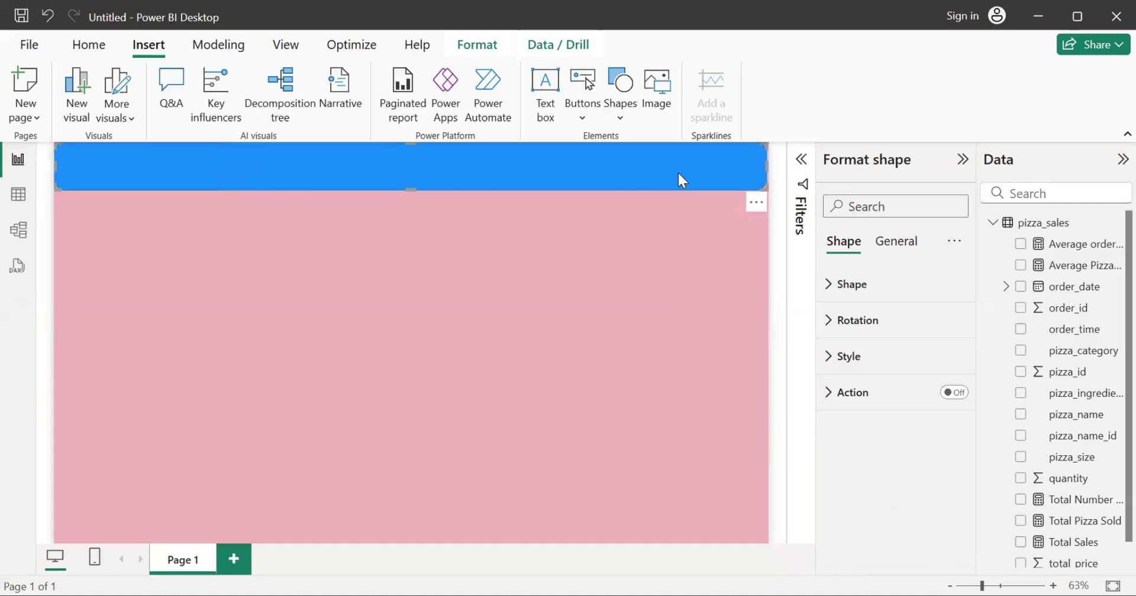
{"action": "left_click", "coordinate": [835, 360]}
{"action": "left_click", "coordinate": [866, 445]}
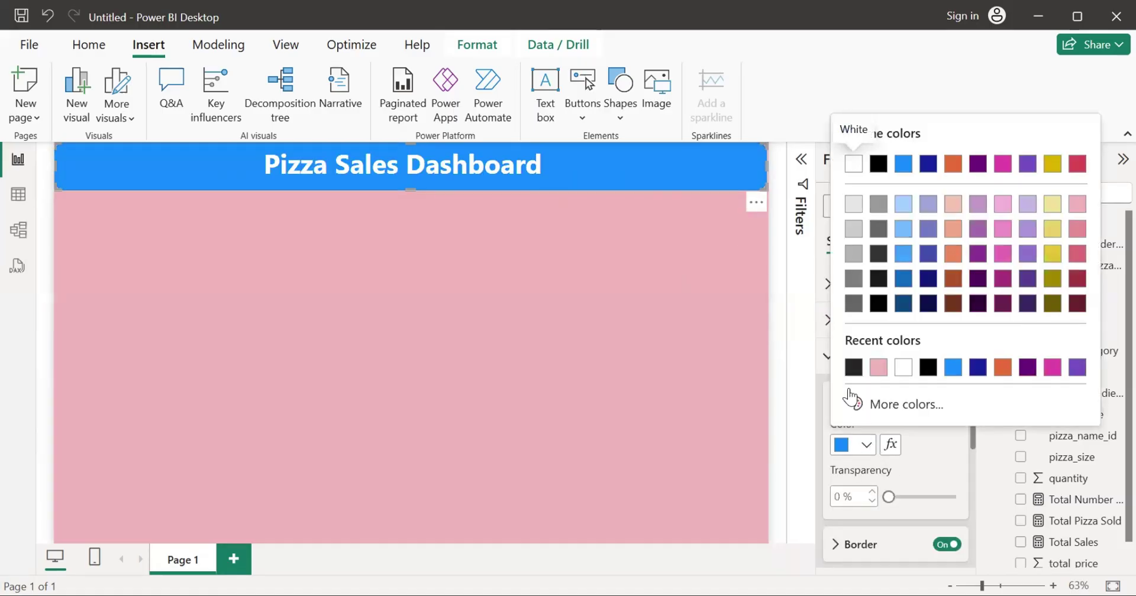
{"action": "left_click", "coordinate": [1082, 307]}
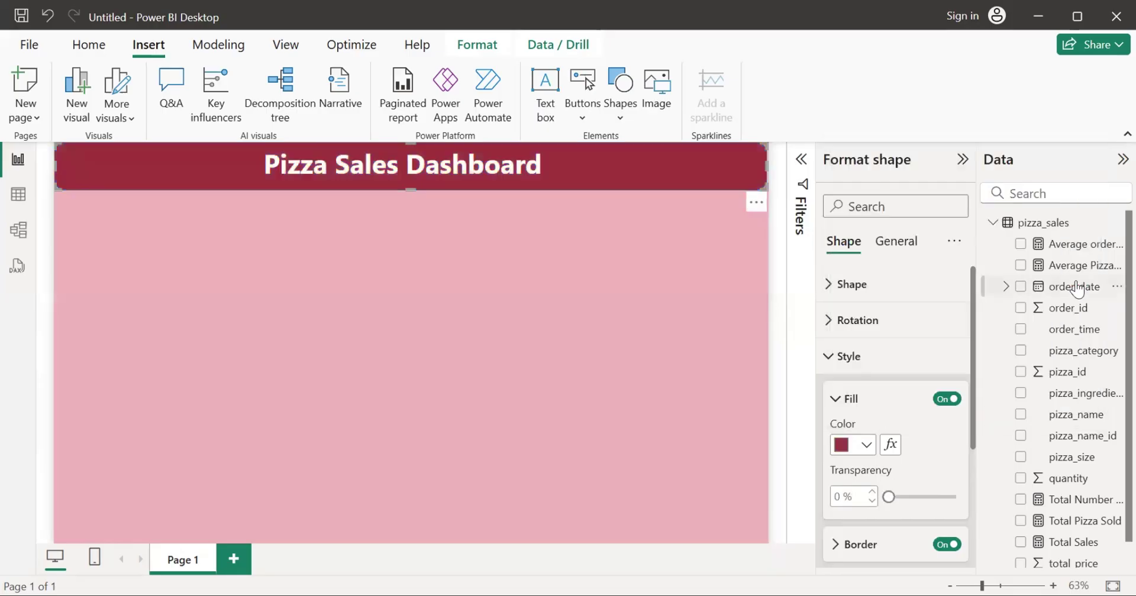
{"action": "left_click", "coordinate": [469, 274]}
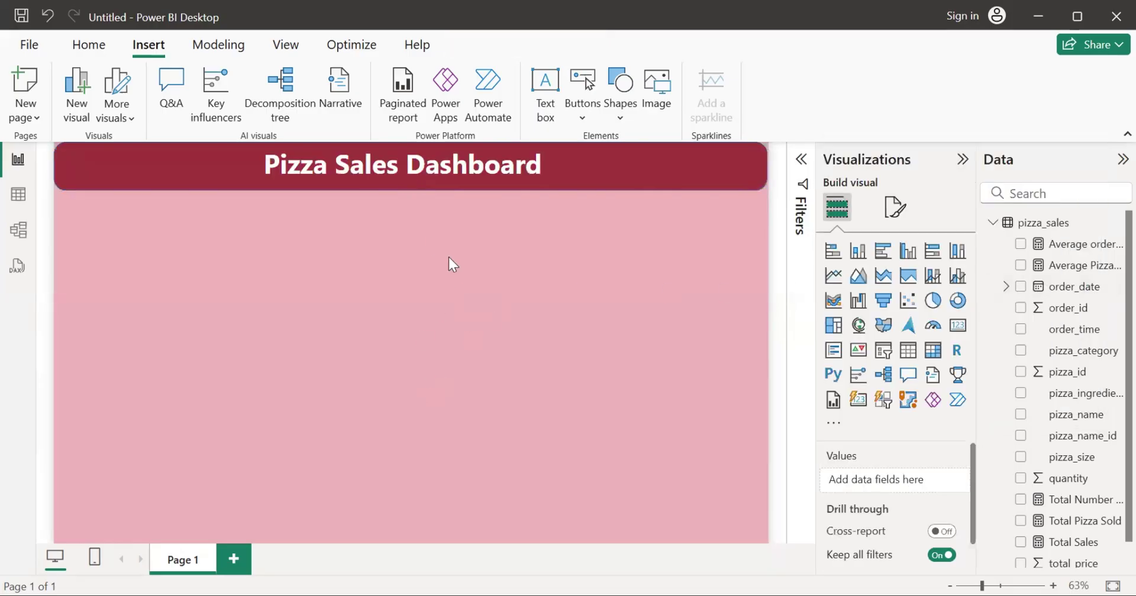
{"action": "left_click", "coordinate": [457, 180]}
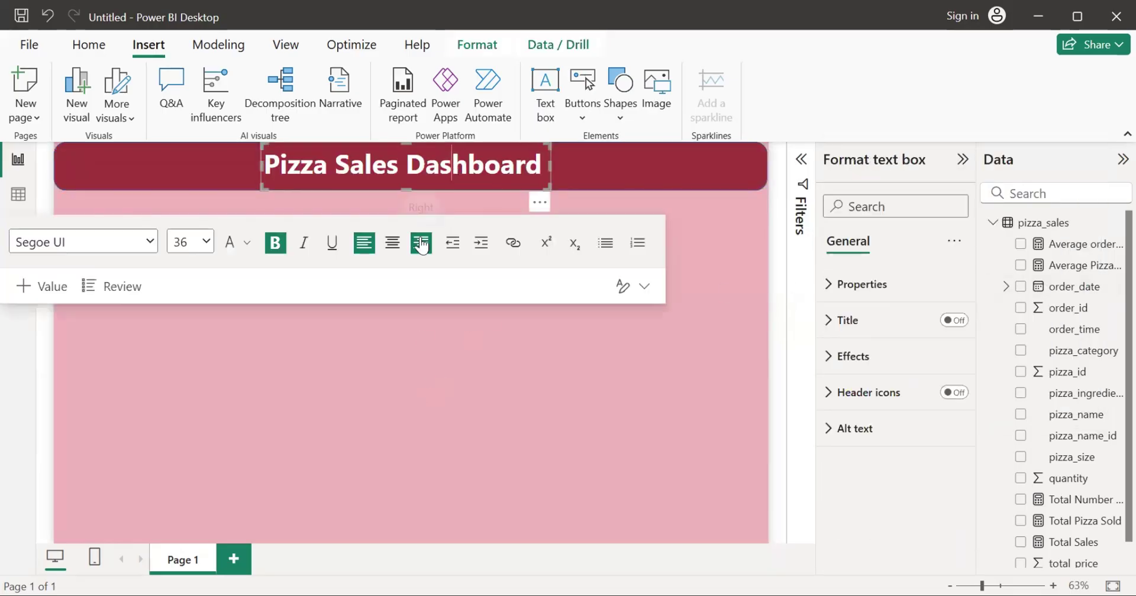
{"action": "left_click", "coordinate": [431, 364]}
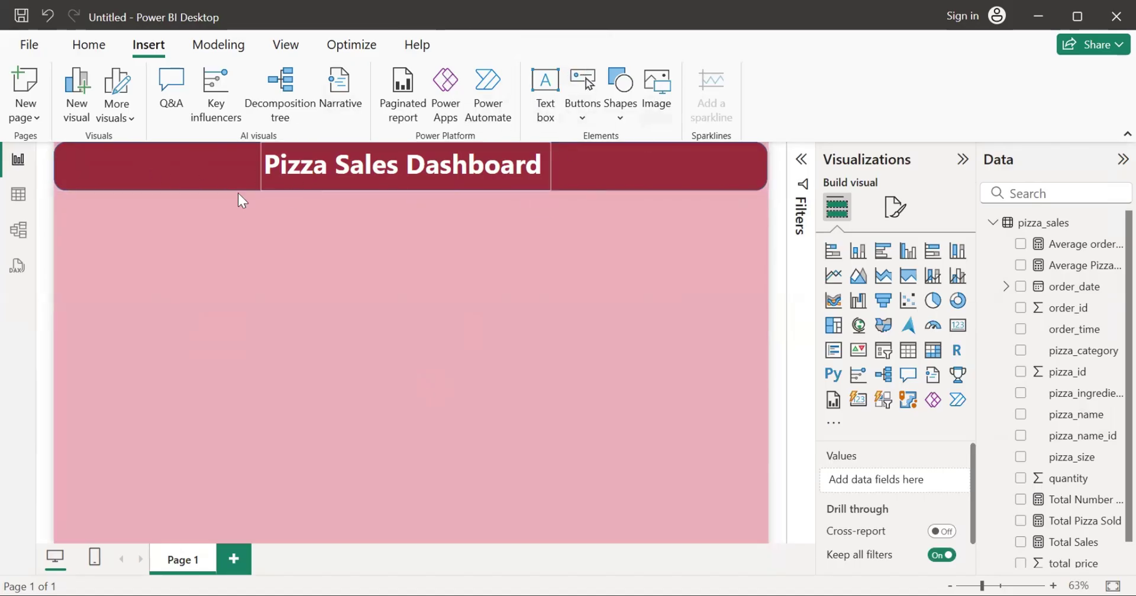
Step: Insert the pizza-slice image from Downloads and reduce it to a small square below the banner's left part
{"action": "left_click", "coordinate": [667, 81]}
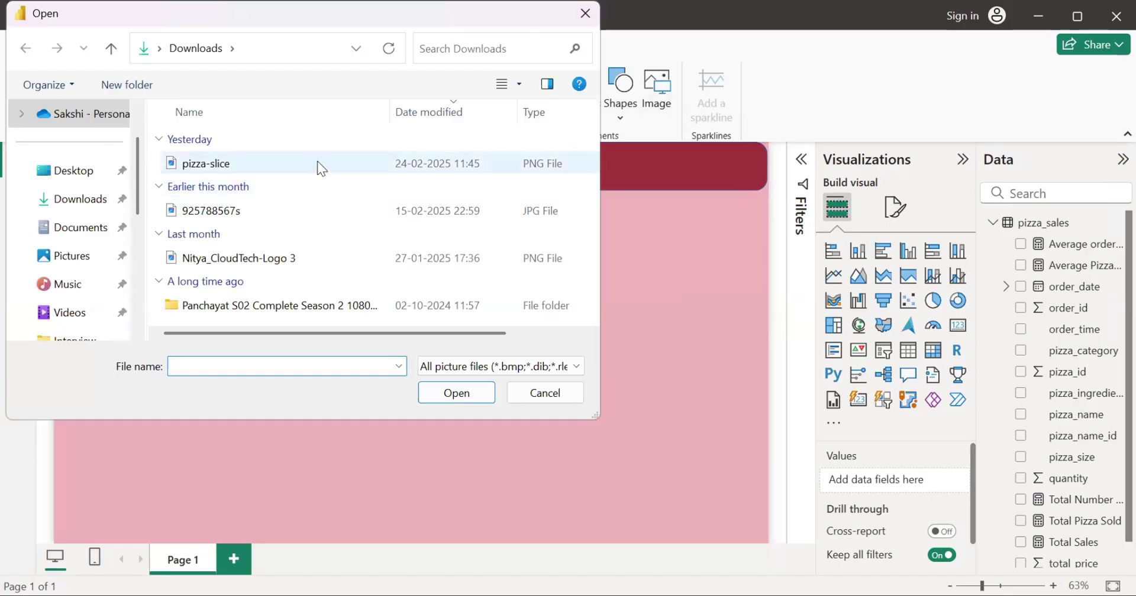
{"action": "left_click", "coordinate": [307, 165]}
{"action": "left_click", "coordinate": [480, 395]}
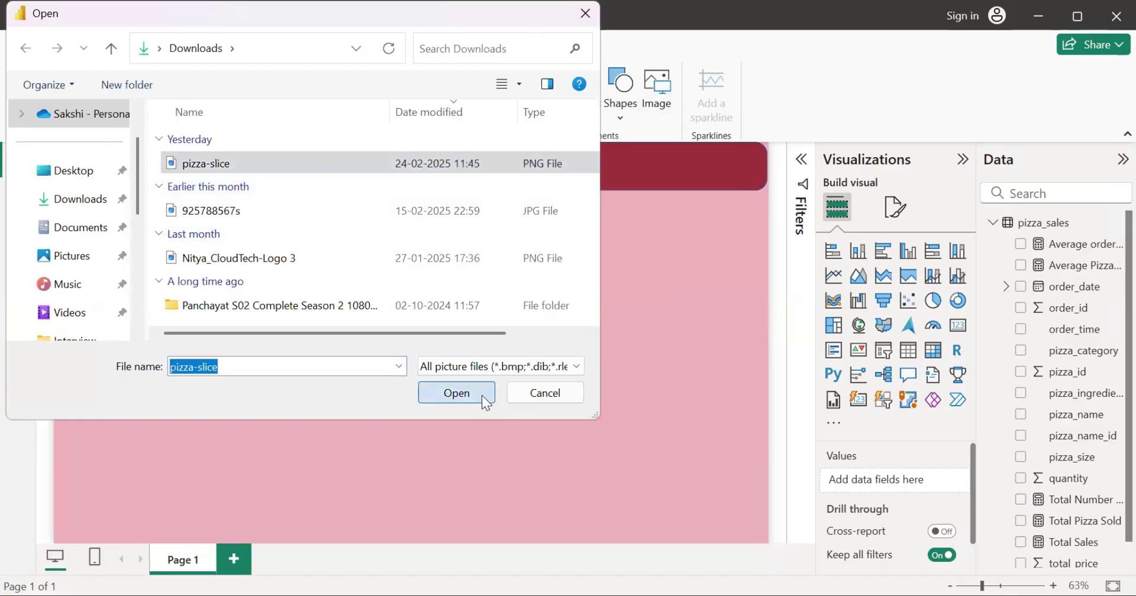
{"action": "left_click_drag", "start_coordinate": [407, 320], "coordinate": [296, 324]}
{"action": "left_click_drag", "start_coordinate": [768, 296], "coordinate": [165, 287]}
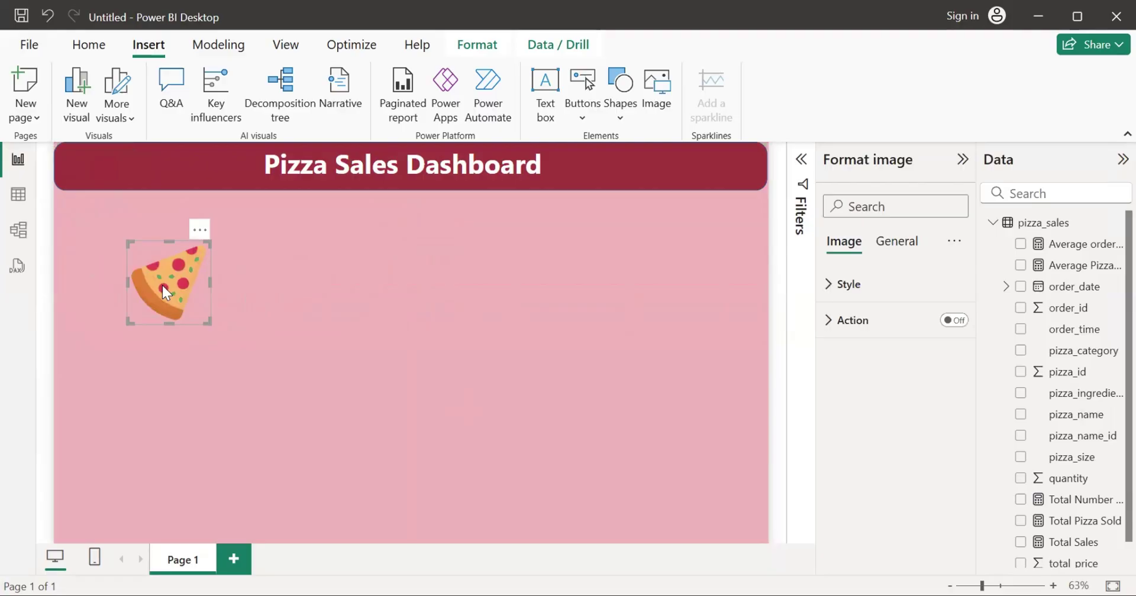
Step: Set the pizza image's scaling to Fit
{"action": "left_click", "coordinate": [895, 241]}
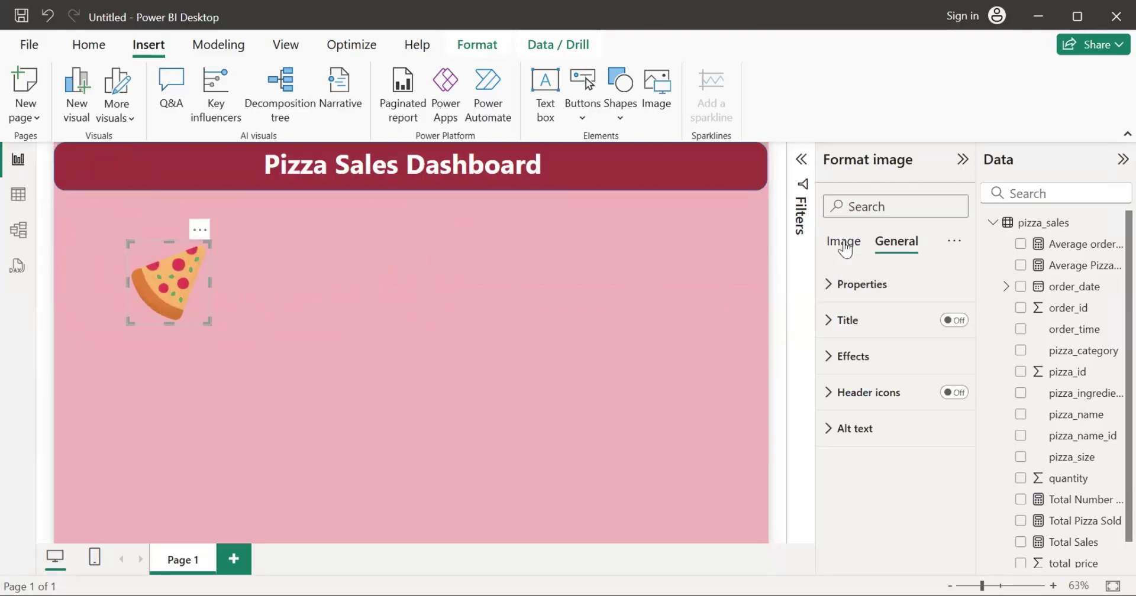
{"action": "left_click", "coordinate": [844, 242]}
{"action": "left_click", "coordinate": [847, 286]}
{"action": "left_click", "coordinate": [861, 349]}
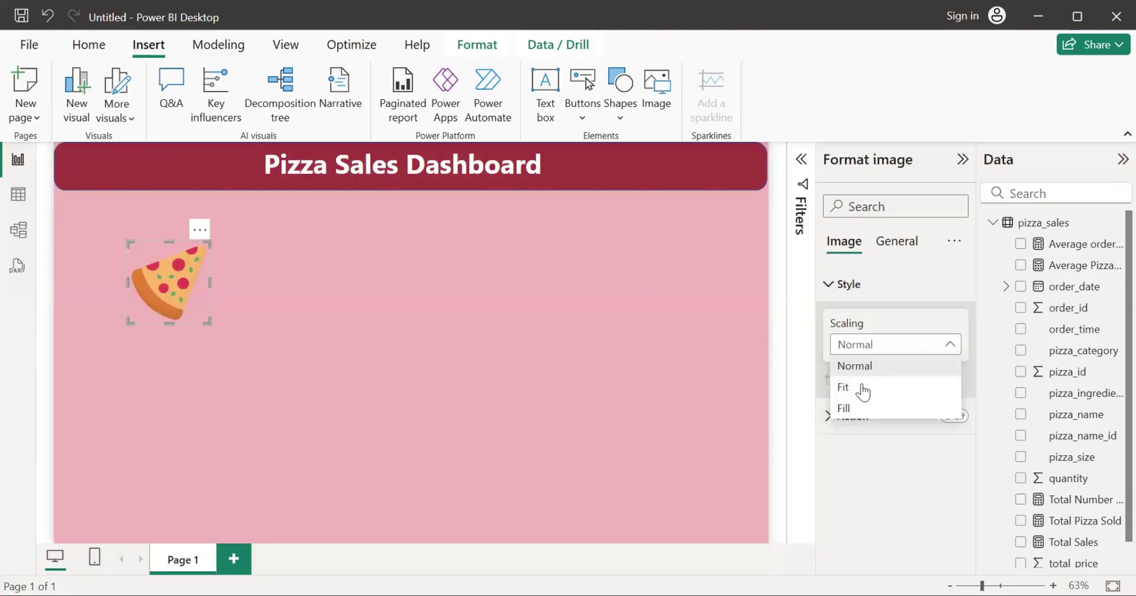
{"action": "left_click", "coordinate": [862, 386]}
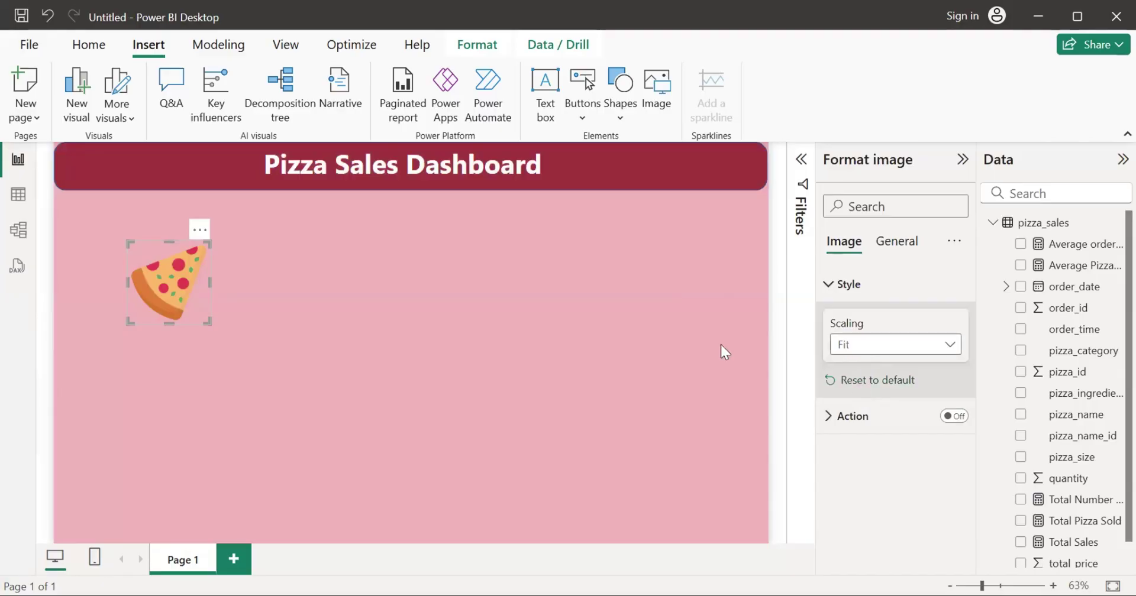
{"action": "left_click", "coordinate": [458, 324]}
Step: Shrink the pizza image to the banner's height and place it at the banner's left end
{"action": "left_click", "coordinate": [184, 283]}
{"action": "left_click_drag", "start_coordinate": [207, 315], "coordinate": [90, 158]}
{"action": "left_click", "coordinate": [154, 247]}
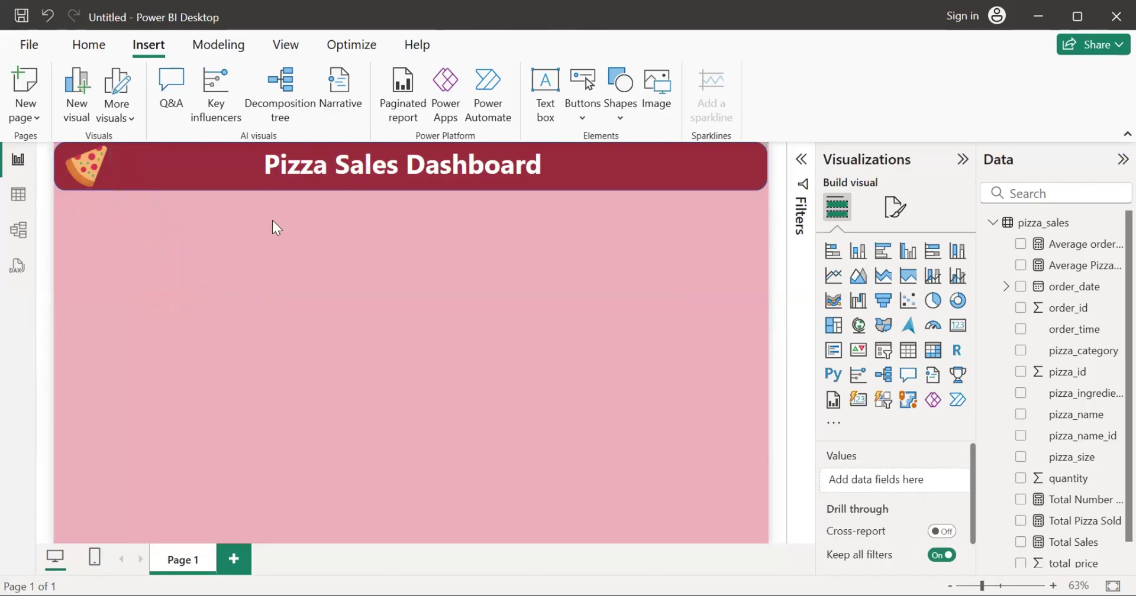
Step: Extend the title text box left toward the pizza image and pull in its right edge to fit the text
{"action": "left_click", "coordinate": [352, 171]}
{"action": "left_click_drag", "start_coordinate": [351, 169], "coordinate": [333, 169]}
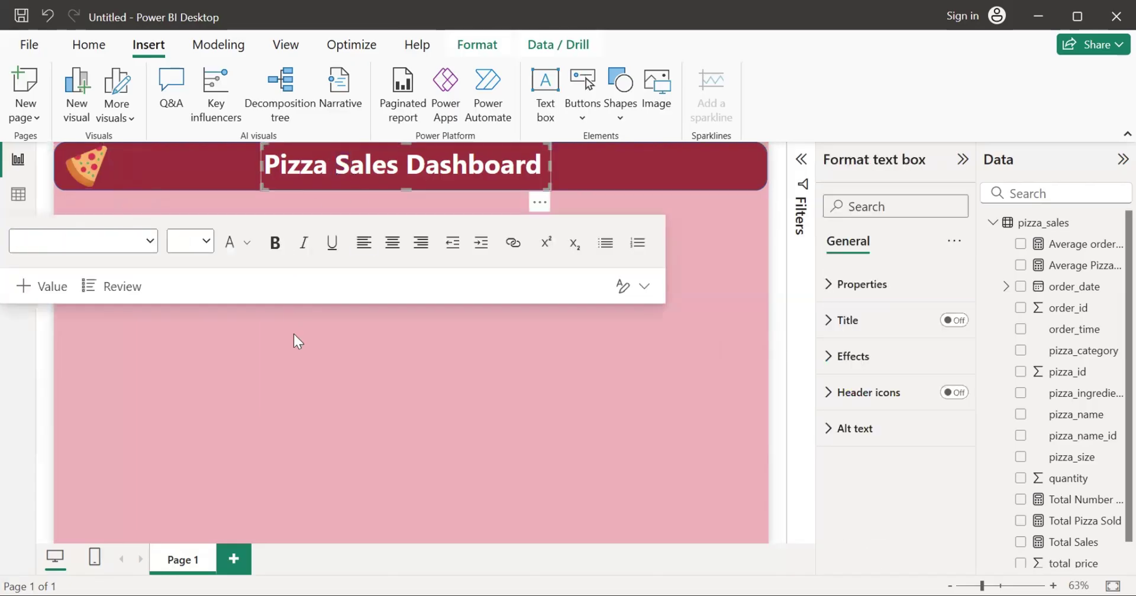
{"action": "left_click", "coordinate": [293, 334]}
{"action": "left_click", "coordinate": [279, 159]}
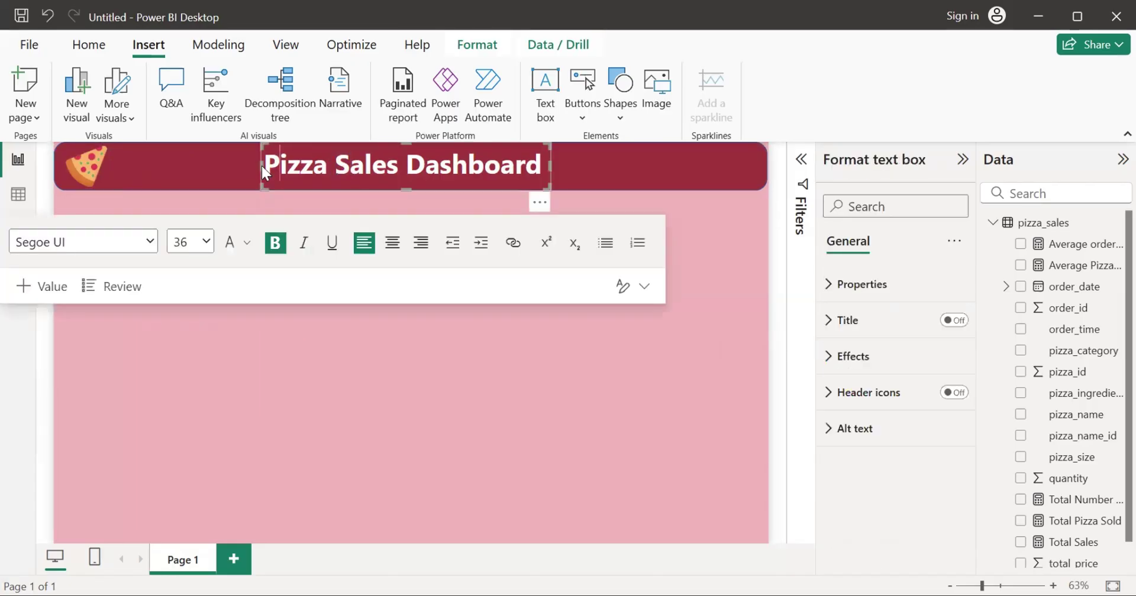
{"action": "left_click_drag", "start_coordinate": [262, 166], "coordinate": [122, 162]}
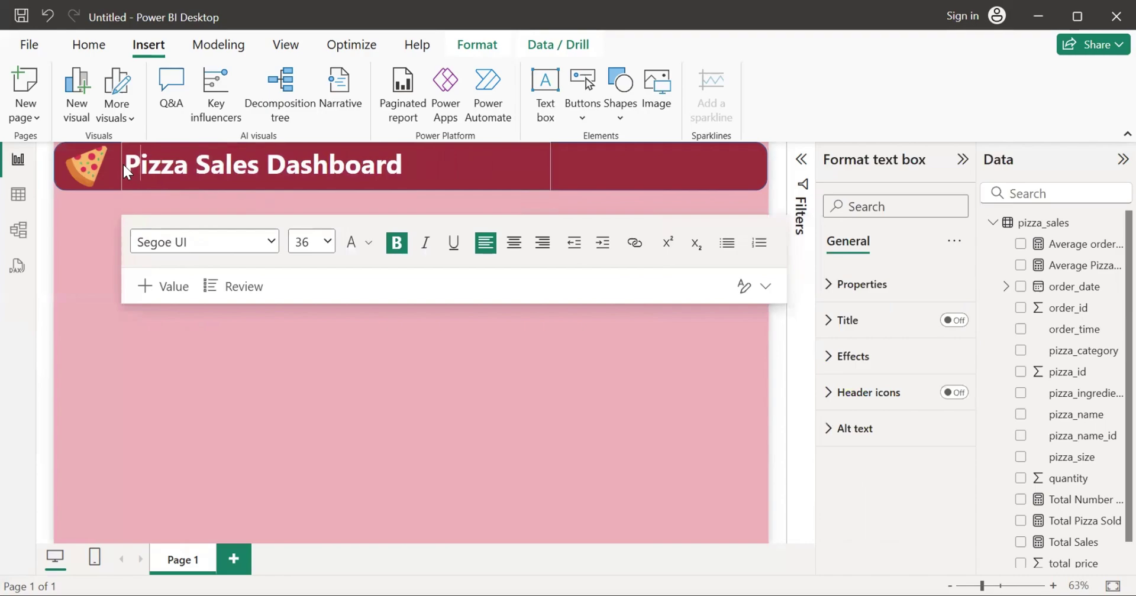
{"action": "left_click_drag", "start_coordinate": [551, 165], "coordinate": [410, 163]}
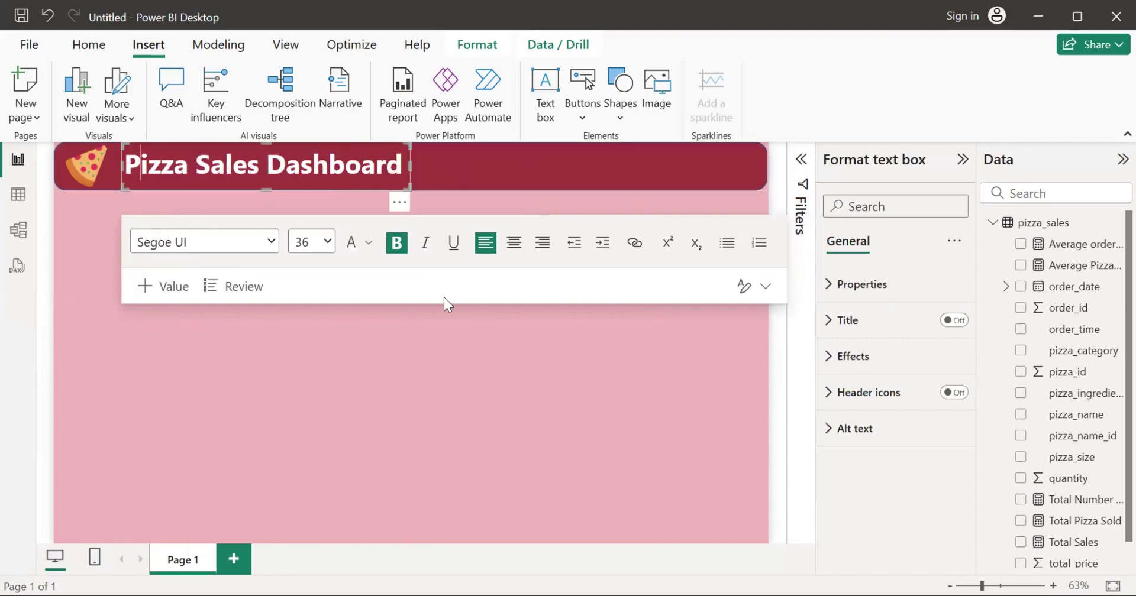
{"action": "left_click", "coordinate": [458, 361]}
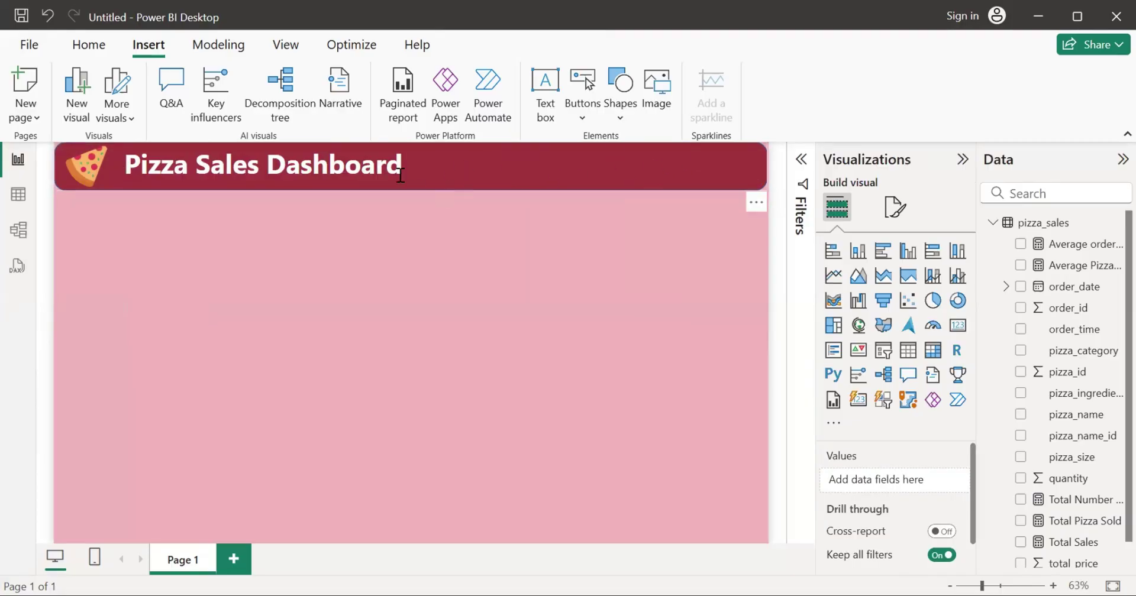
Step: Stretch the title text box's left edge slightly further so the title starts right beside the pizza image
{"action": "left_click", "coordinate": [119, 161]}
{"action": "left_click", "coordinate": [128, 167]}
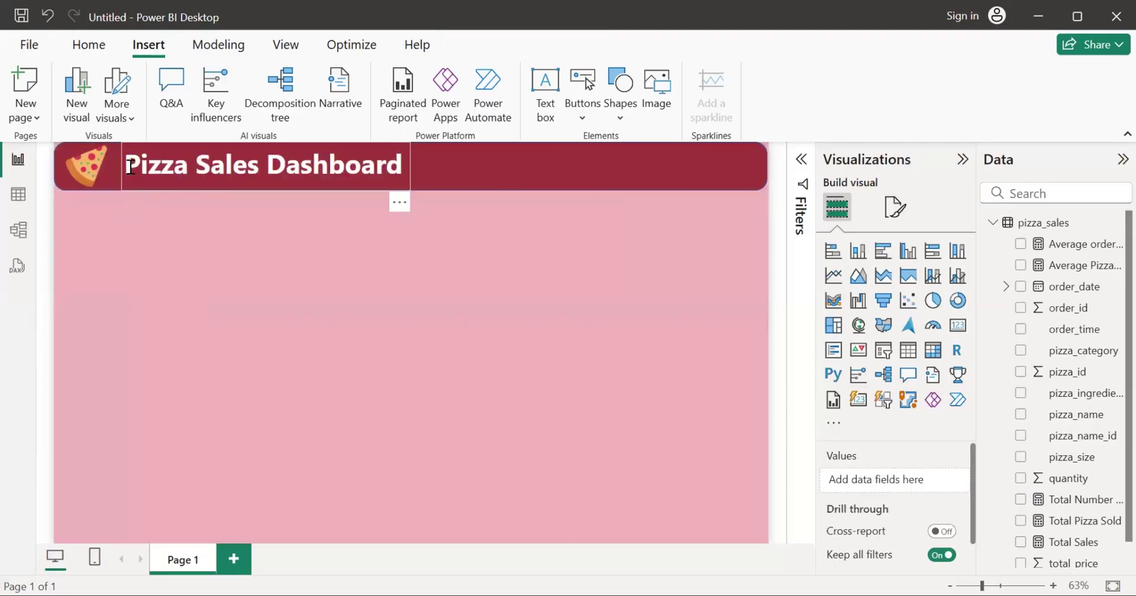
{"action": "left_click_drag", "start_coordinate": [121, 166], "coordinate": [111, 166]}
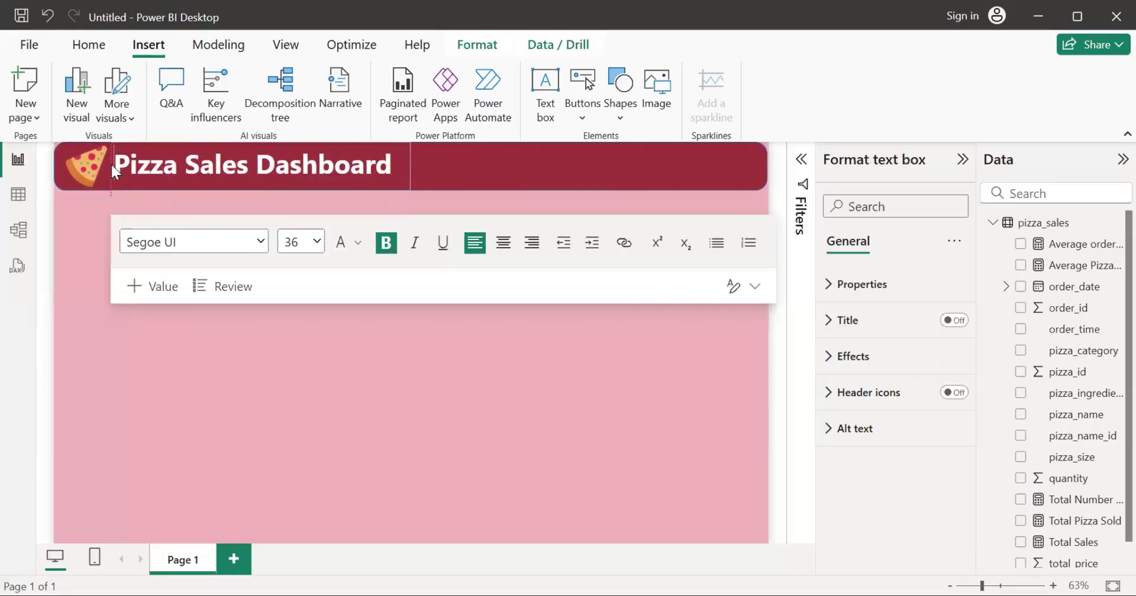
{"action": "left_click", "coordinate": [209, 401]}
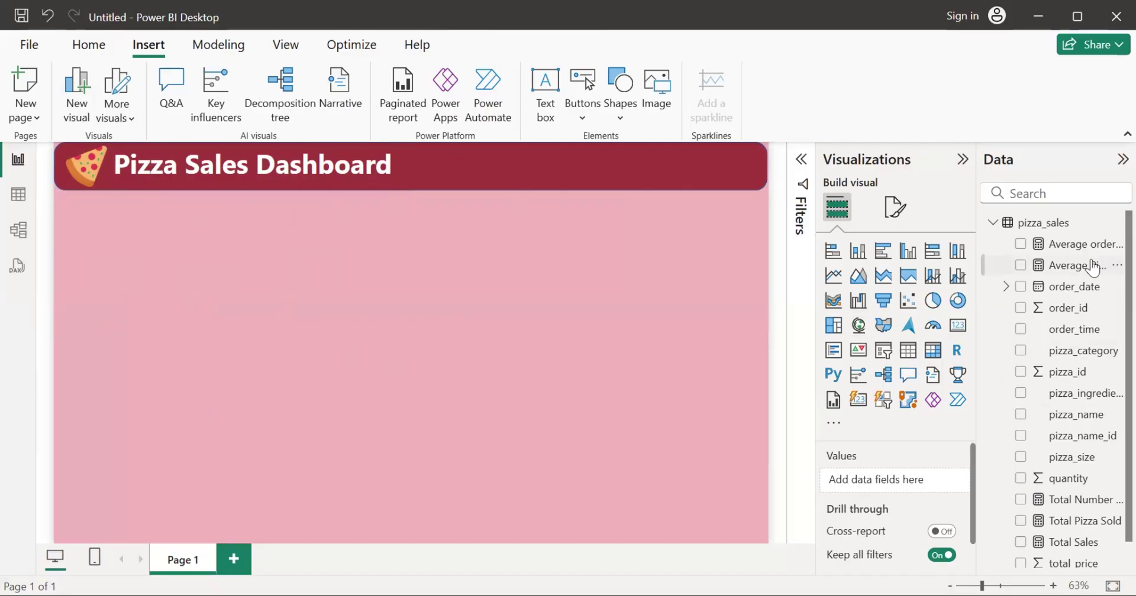
Step: Add a Card visual to the page showing the Total Sales measure
{"action": "left_click", "coordinate": [1074, 543]}
{"action": "left_click", "coordinate": [724, 313]}
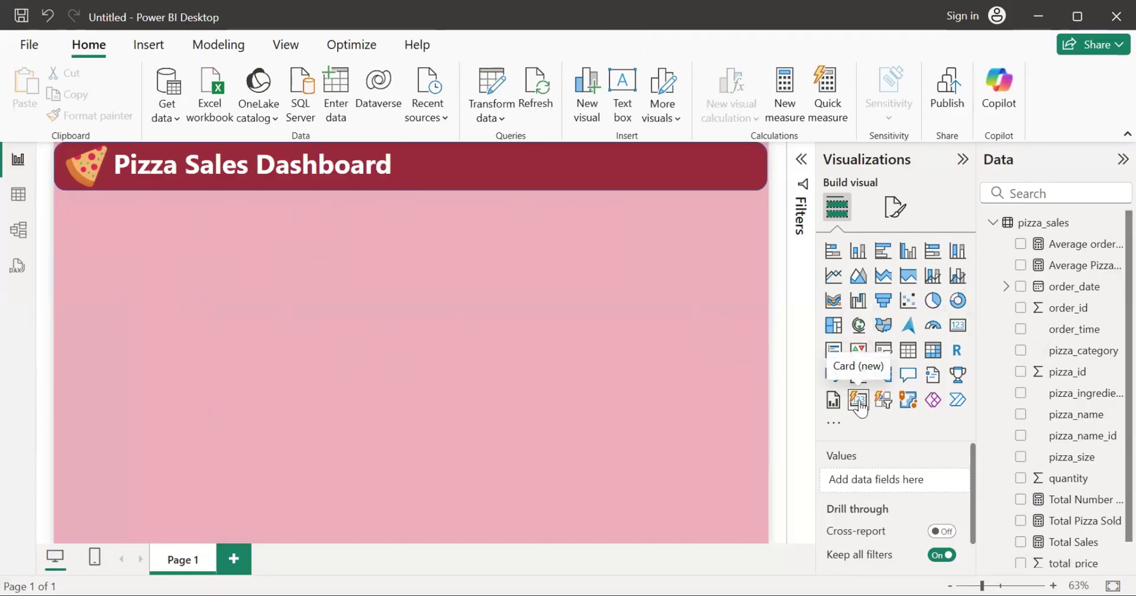
{"action": "left_click", "coordinate": [957, 325]}
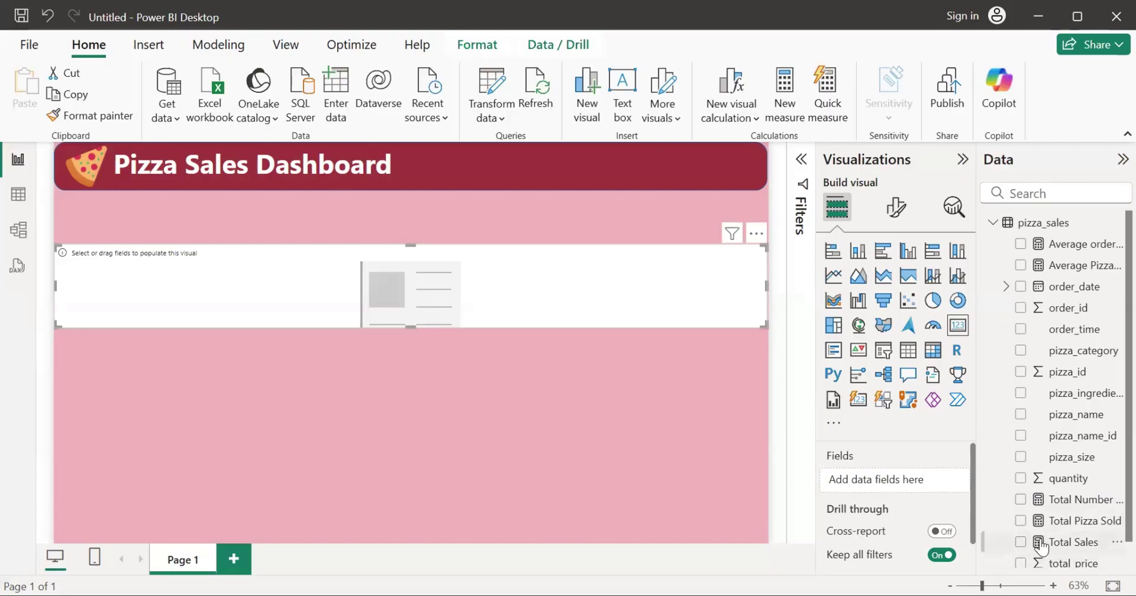
{"action": "left_click", "coordinate": [1021, 543]}
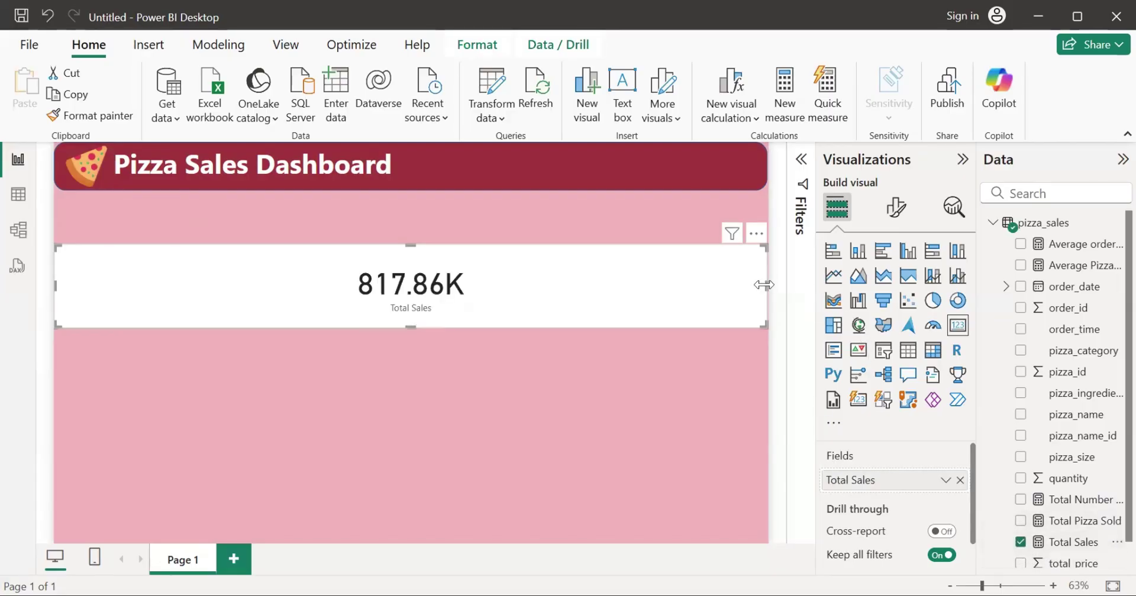
Step: Shrink the Total Sales card, place it just below the banner's left end, and make its callout value bold
{"action": "left_click_drag", "start_coordinate": [763, 284], "coordinate": [184, 258]}
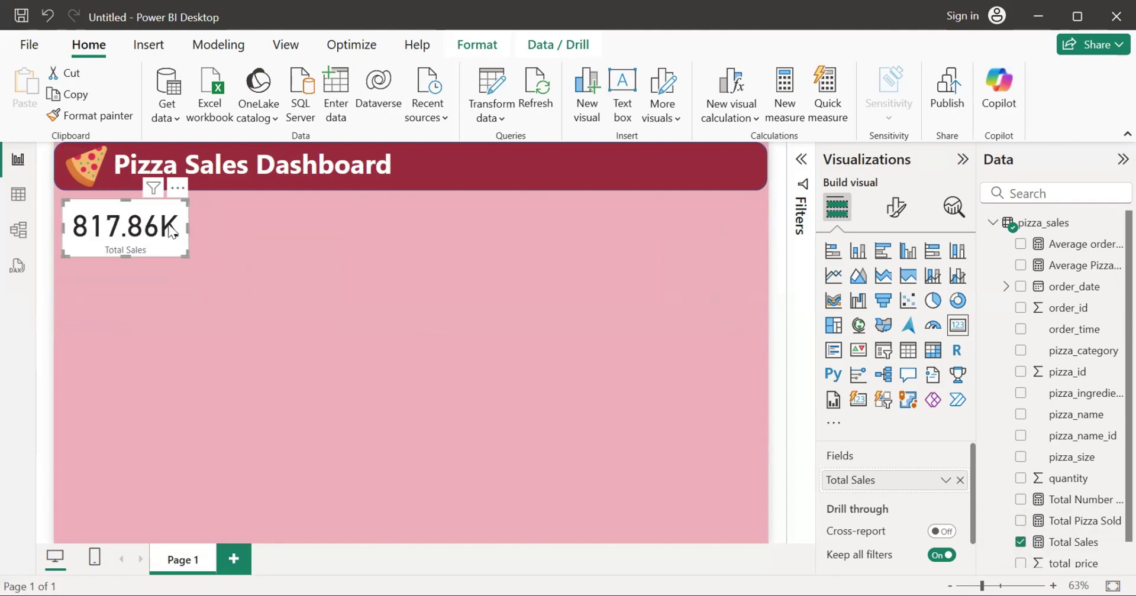
{"action": "left_click", "coordinate": [895, 207]}
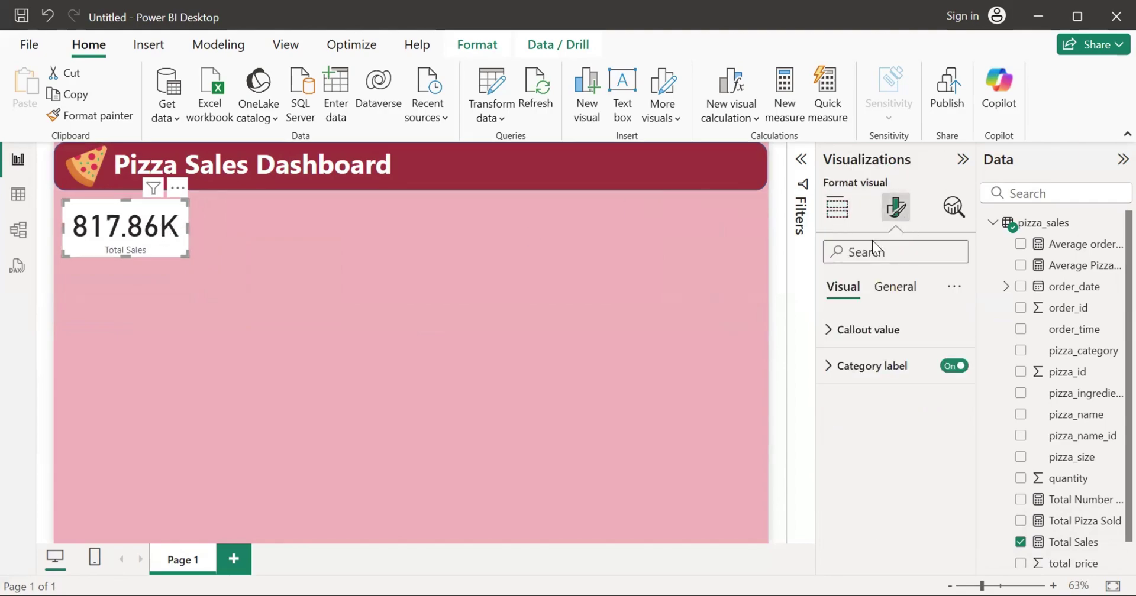
{"action": "left_click", "coordinate": [866, 330]}
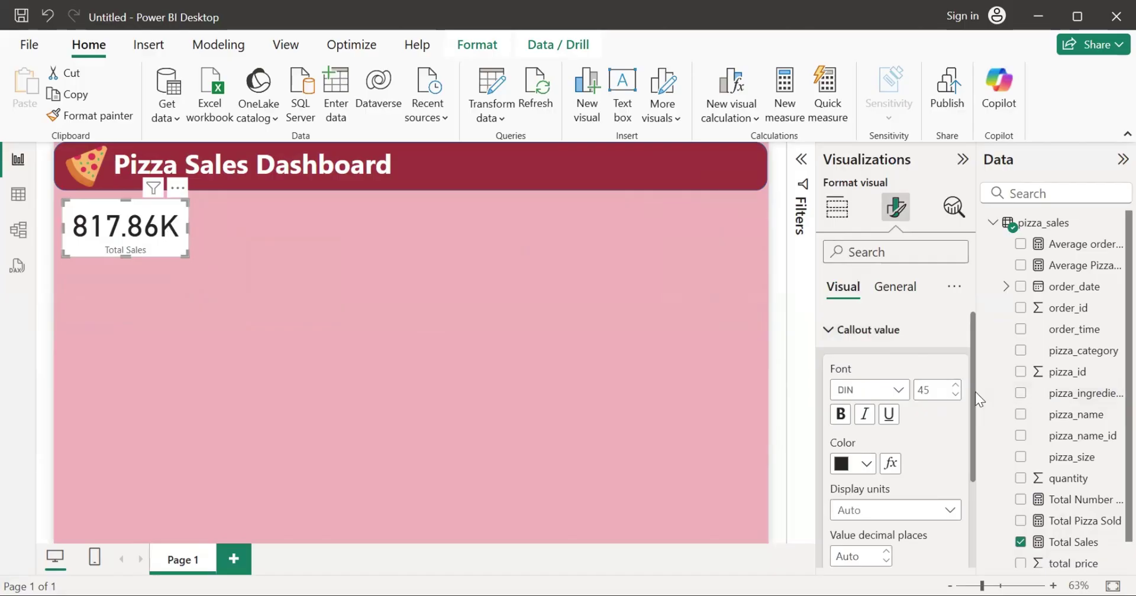
{"action": "left_click_drag", "start_coordinate": [974, 416], "coordinate": [963, 374]}
{"action": "left_click", "coordinate": [841, 415]}
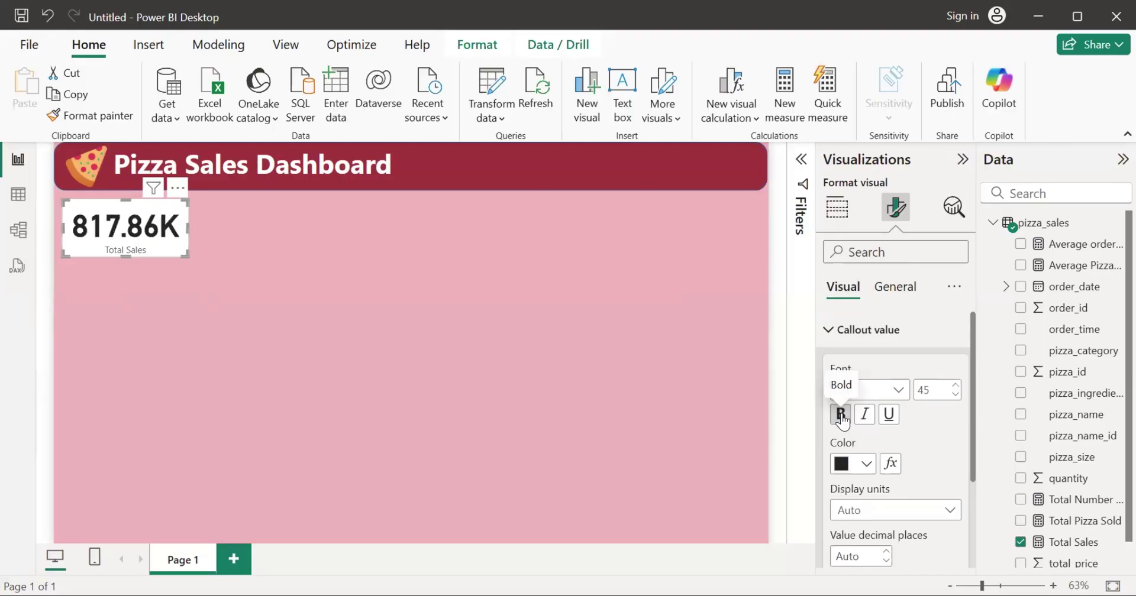
Step: Set the Total Sales card's callout value font to Segoe UI at size 30
{"action": "left_click", "coordinate": [897, 390]}
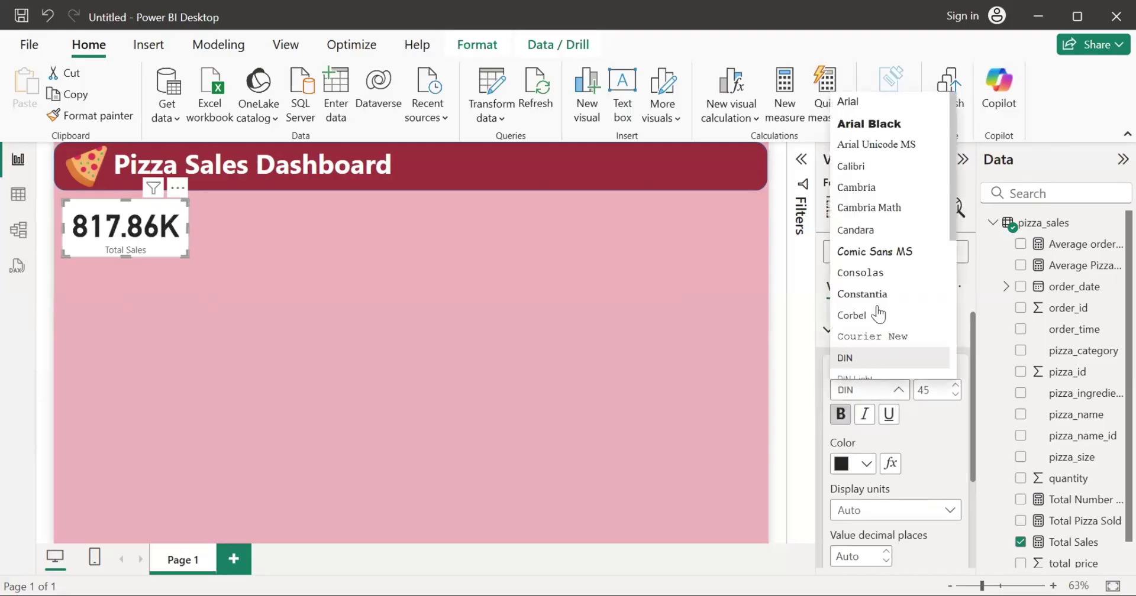
{"action": "left_click_drag", "start_coordinate": [950, 198], "coordinate": [953, 299]}
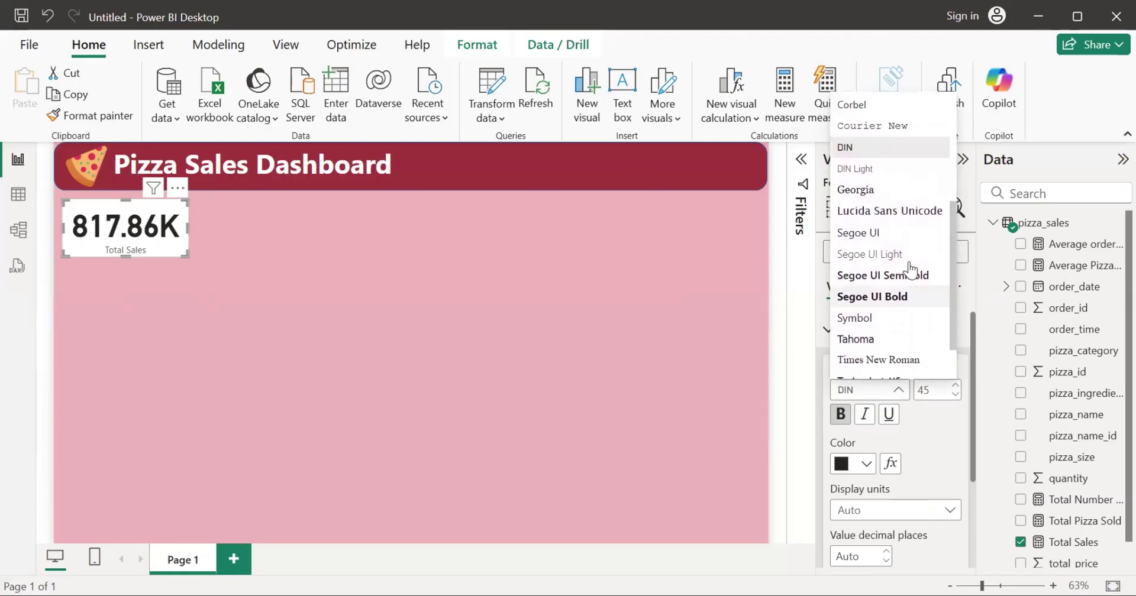
{"action": "left_click", "coordinate": [884, 234]}
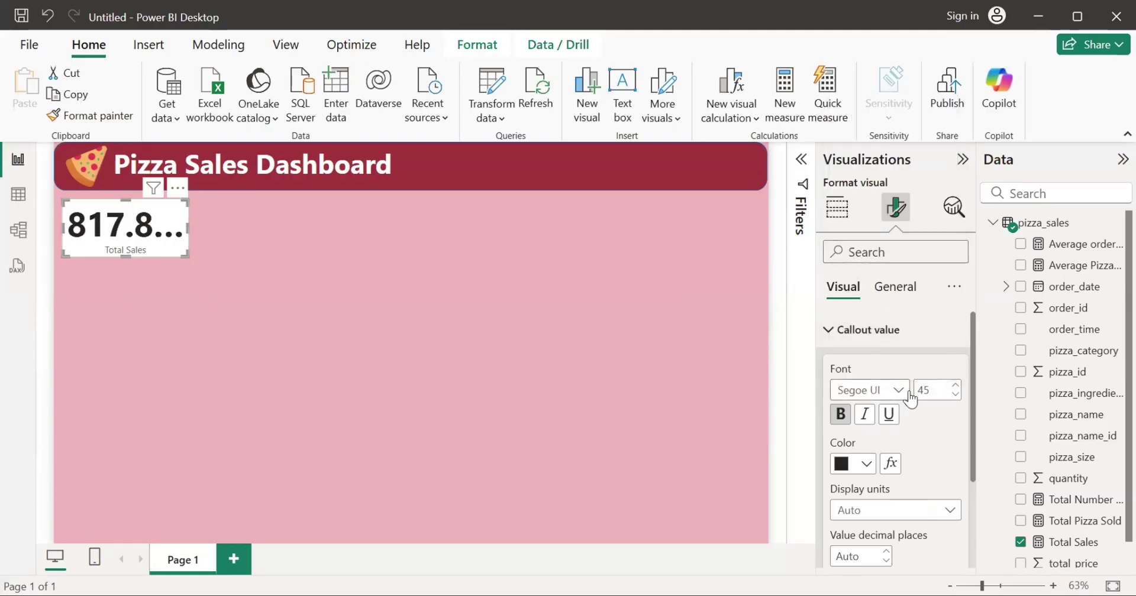
{"action": "left_click", "coordinate": [956, 397]}
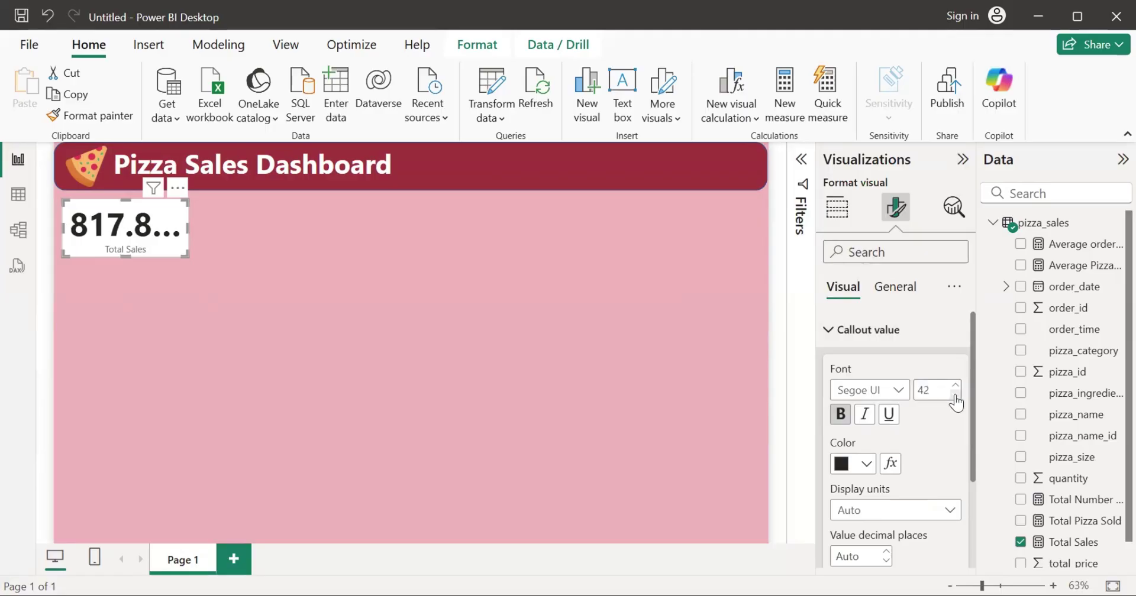
{"action": "left_click", "coordinate": [955, 397]}
{"action": "left_click", "coordinate": [955, 397]}
{"action": "left_click", "coordinate": [955, 396]}
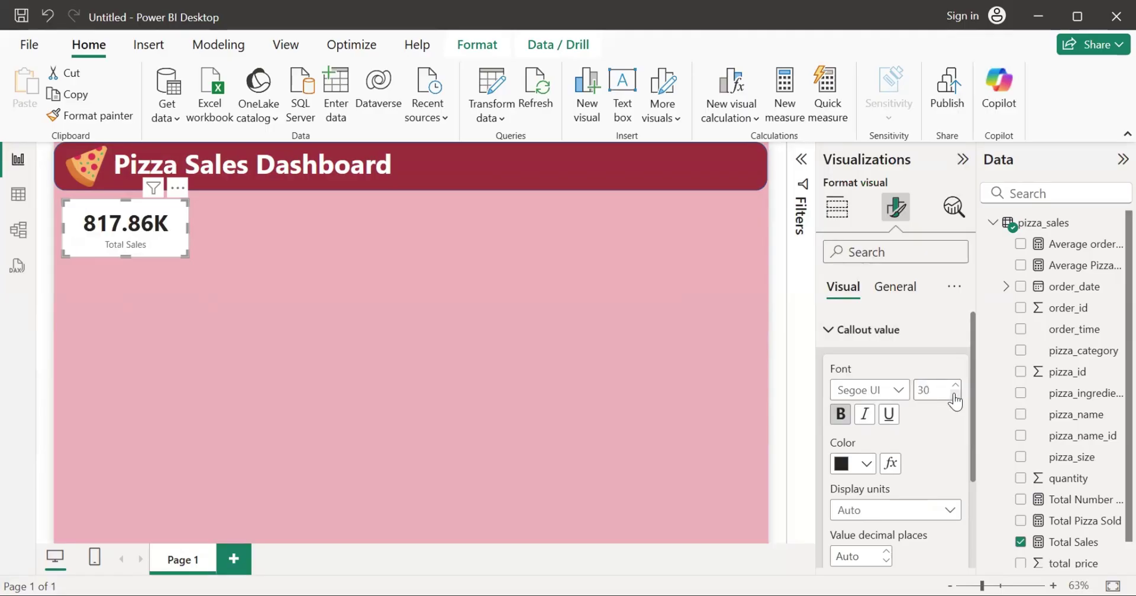
Step: Make the Total Sales card's category label bold and set its font size to 10
{"action": "left_click_drag", "start_coordinate": [974, 385], "coordinate": [958, 485]}
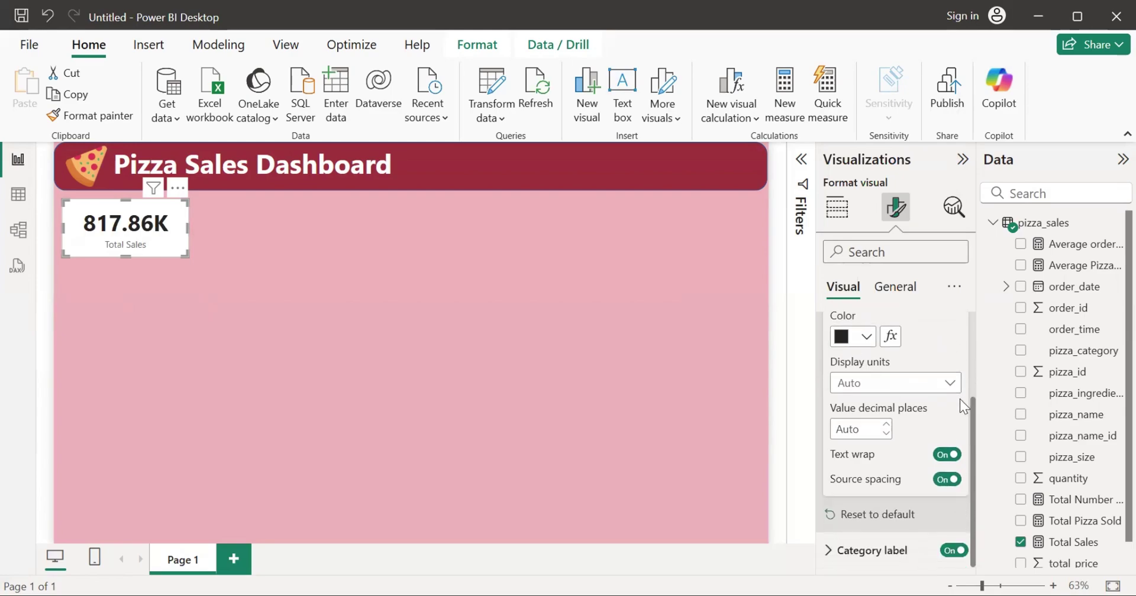
{"action": "left_click", "coordinate": [920, 551]}
{"action": "left_click_drag", "start_coordinate": [966, 414], "coordinate": [966, 492]}
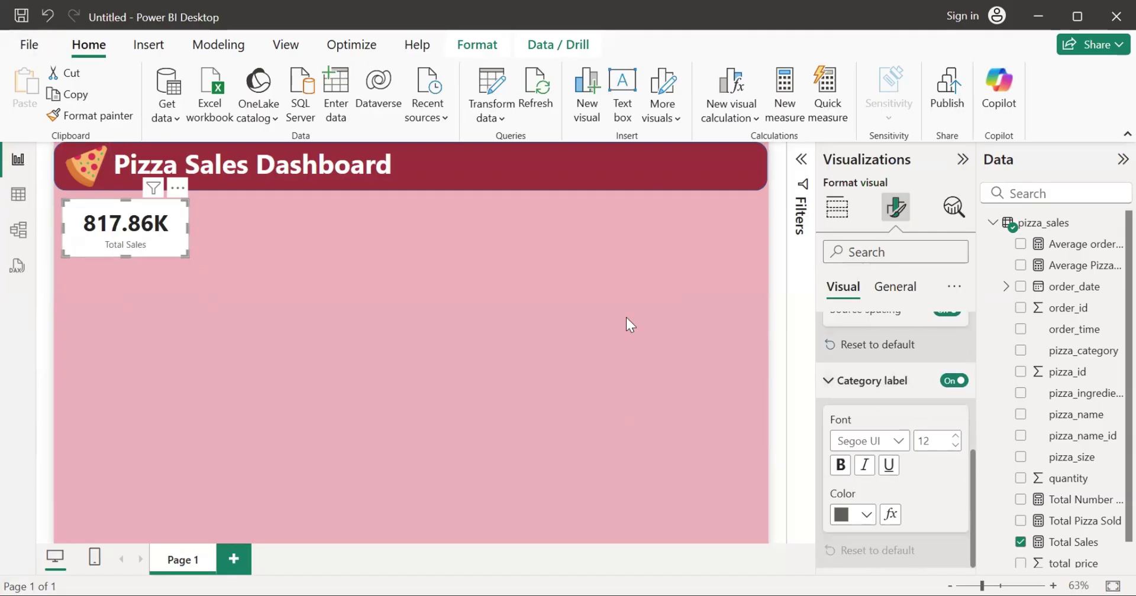
{"action": "left_click", "coordinate": [840, 465]}
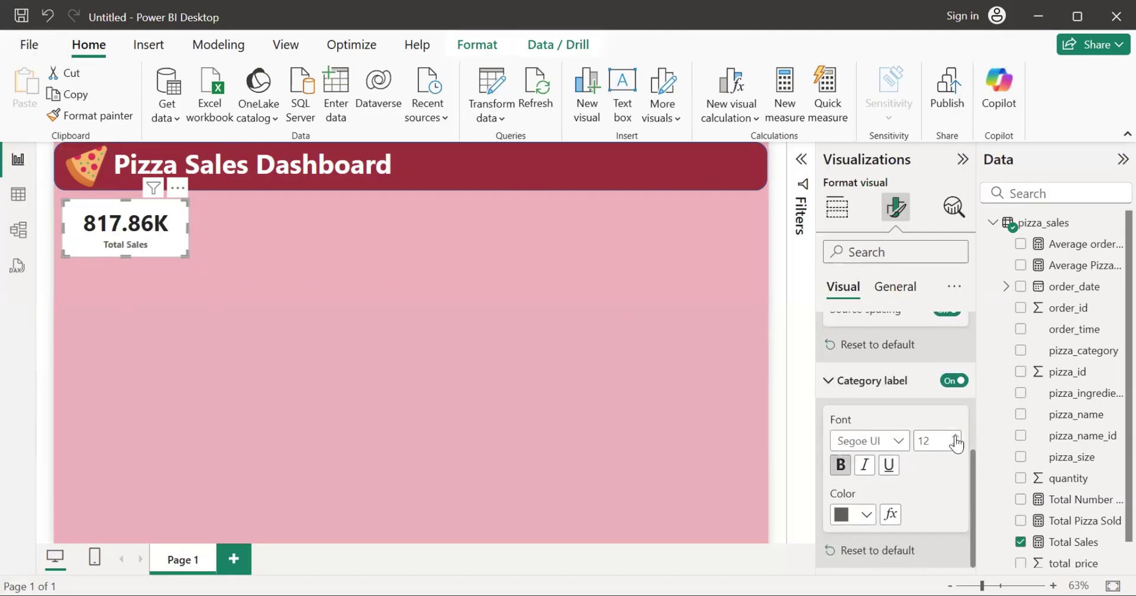
{"action": "left_click", "coordinate": [956, 446]}
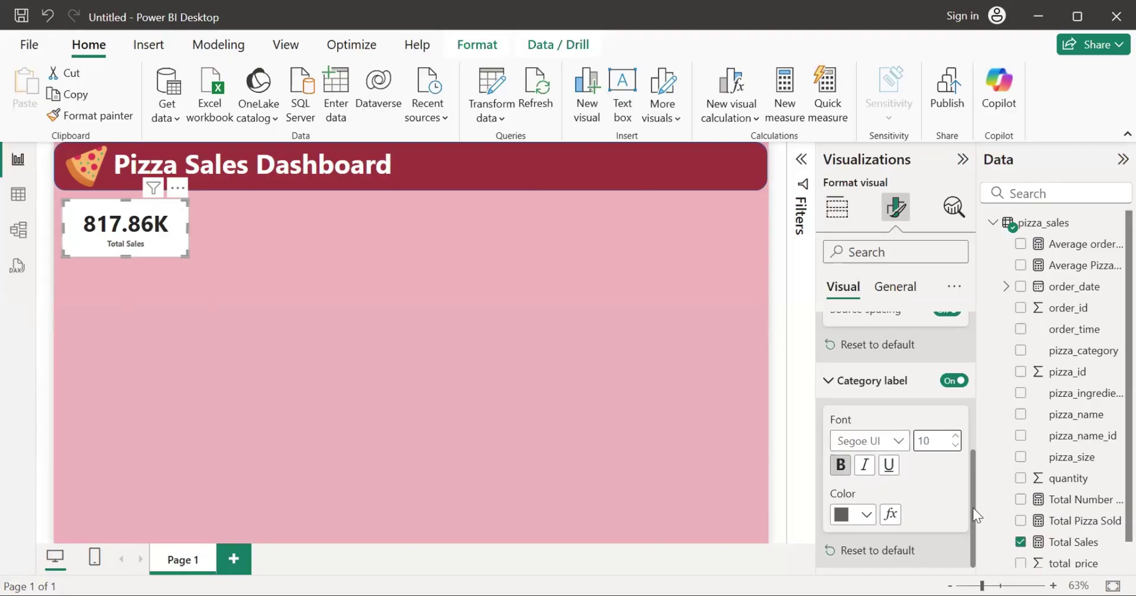
{"action": "left_click", "coordinate": [750, 445]}
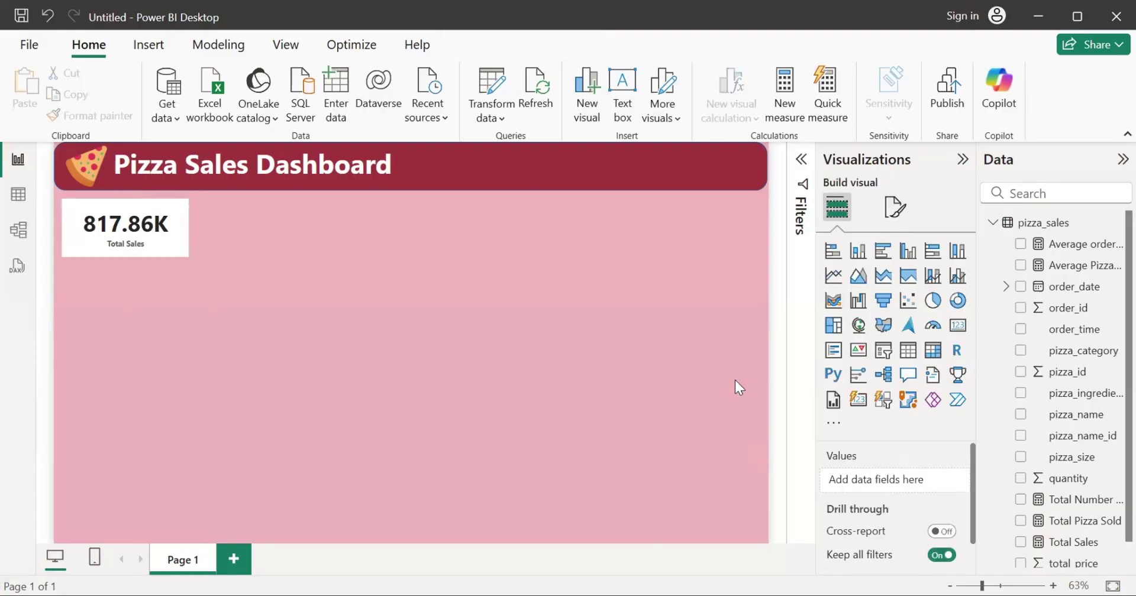
Step: Try the Card (new) visual type on the Total Sales card and switch it back to the regular Card
{"action": "left_click", "coordinate": [143, 231]}
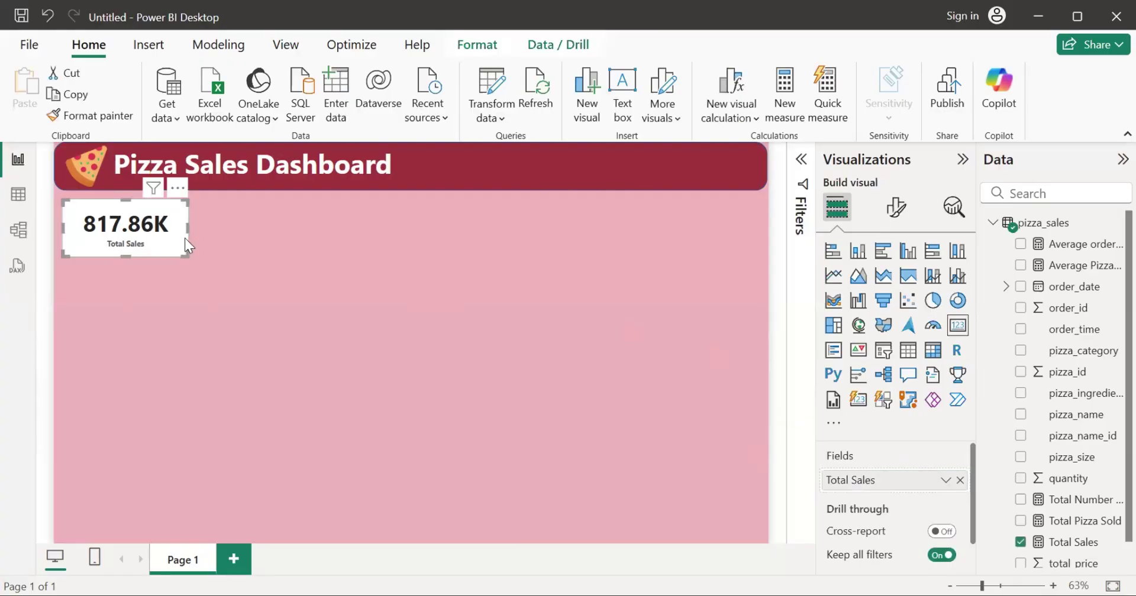
{"action": "left_click", "coordinate": [859, 399]}
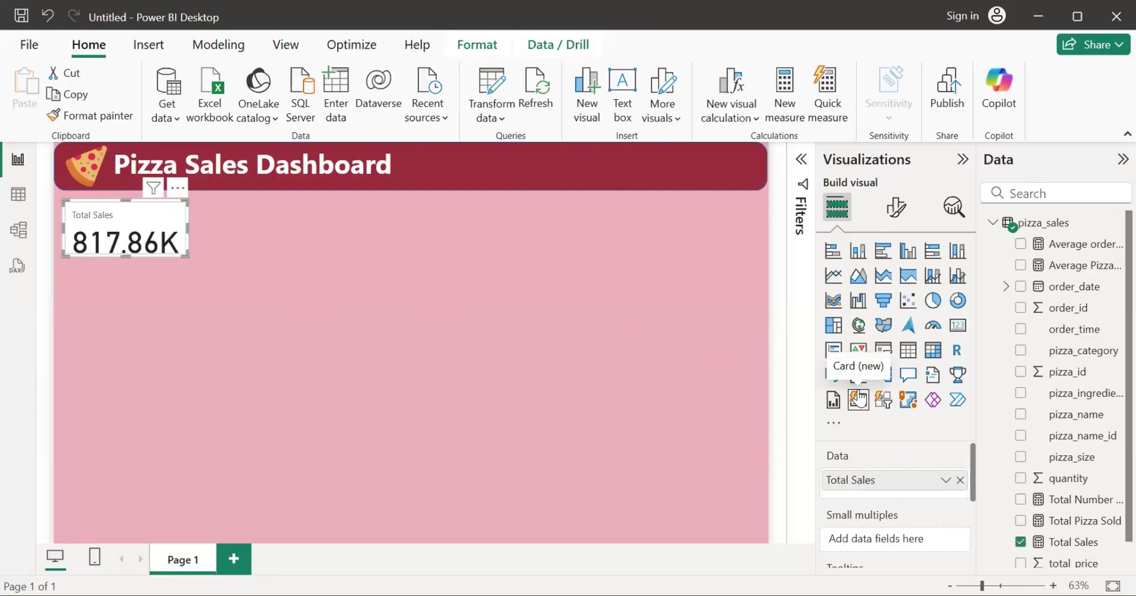
{"action": "left_click", "coordinate": [958, 324]}
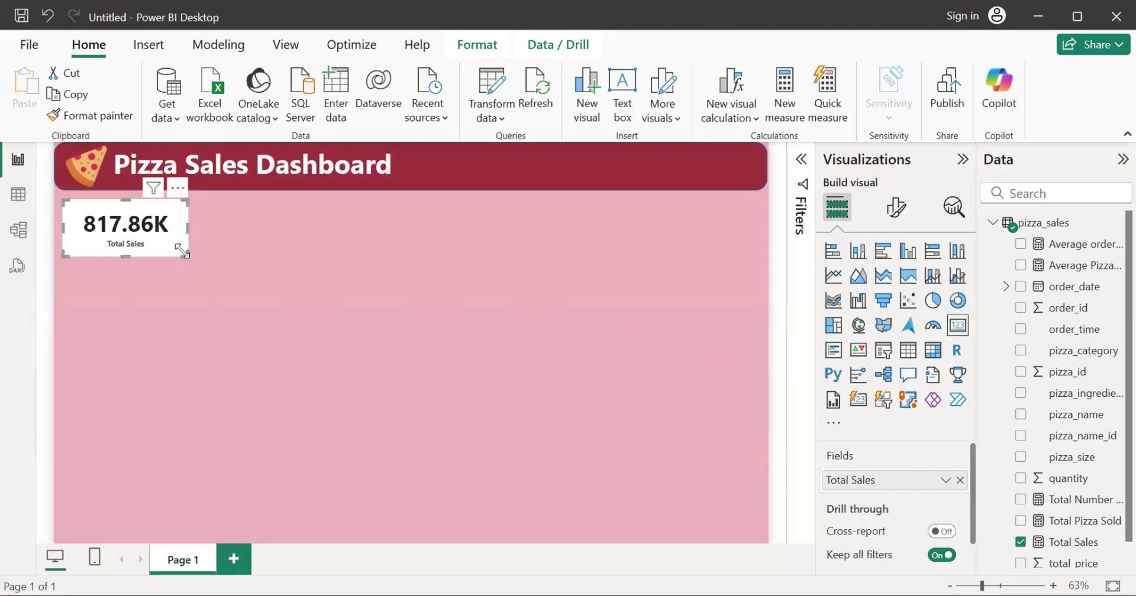
Step: Shrink the Total Sales card slightly in width and height and set its category label font size to 15
{"action": "left_click_drag", "start_coordinate": [188, 256], "coordinate": [175, 243]}
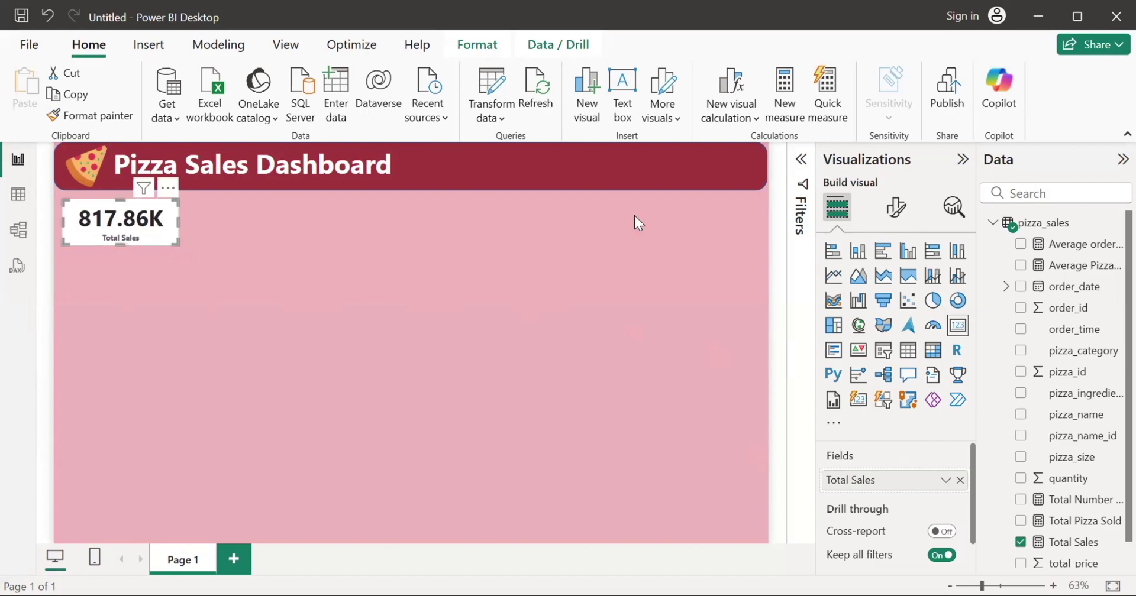
{"action": "left_click", "coordinate": [896, 207]}
{"action": "left_click", "coordinate": [885, 364]}
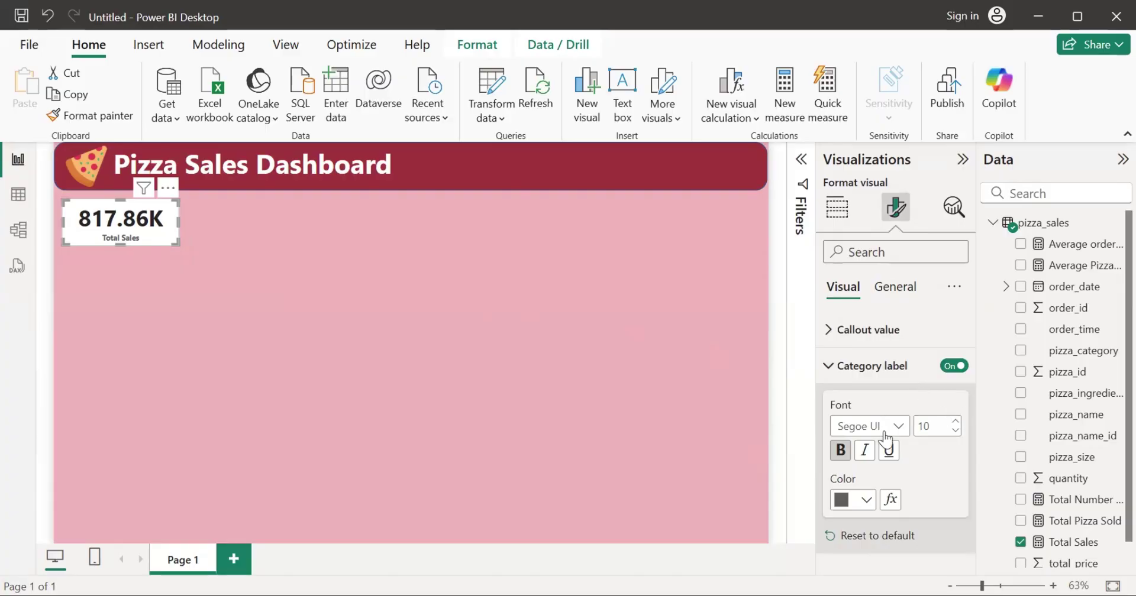
{"action": "left_click", "coordinate": [956, 421]}
{"action": "left_click", "coordinate": [955, 421]}
{"action": "left_click", "coordinate": [955, 421]}
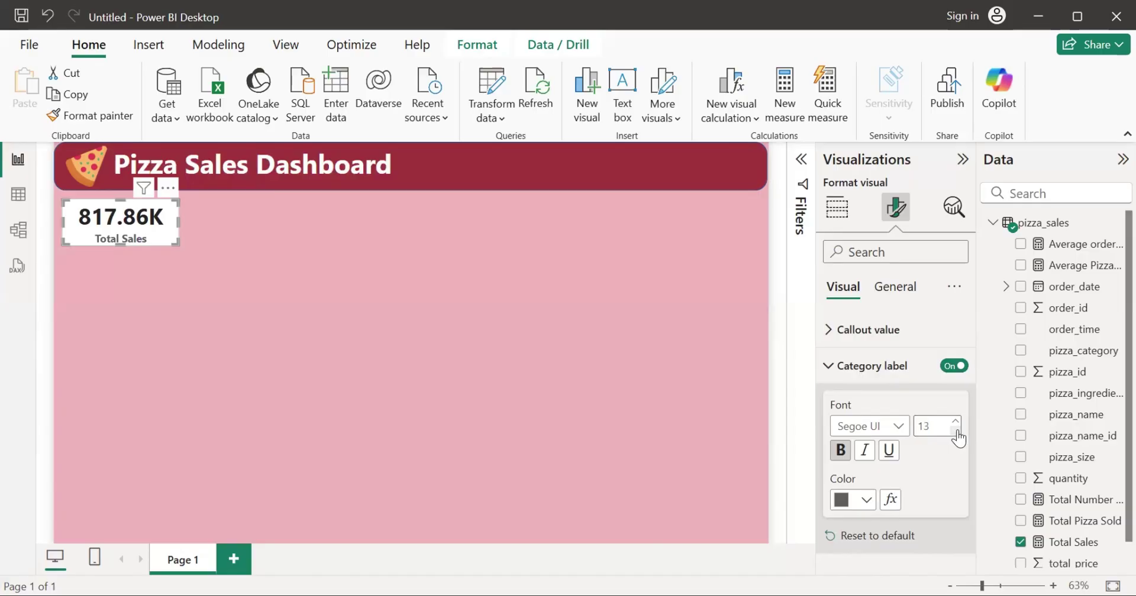
{"action": "left_click", "coordinate": [956, 420]}
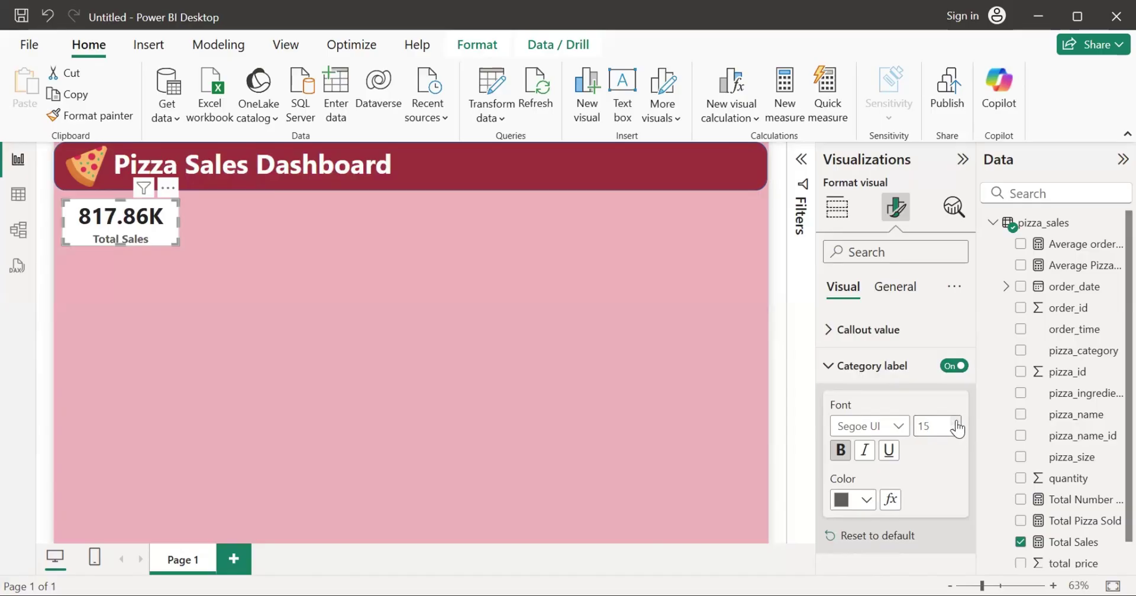
Step: Set the Total Sales card's callout value font size to 27
{"action": "left_click", "coordinate": [868, 330]}
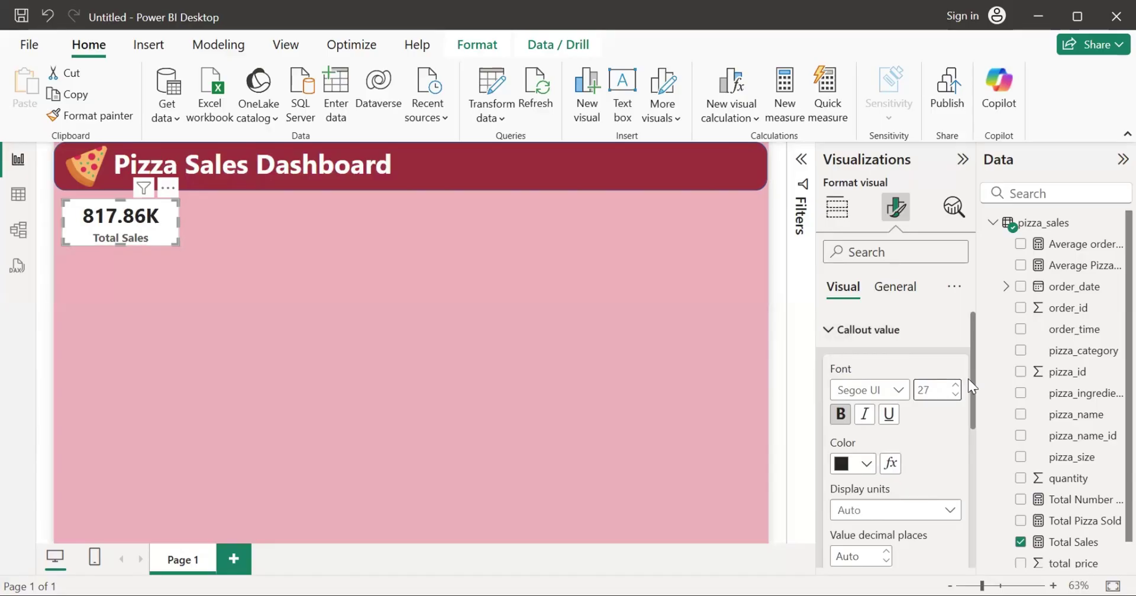
{"action": "left_click_drag", "start_coordinate": [970, 381], "coordinate": [980, 349]}
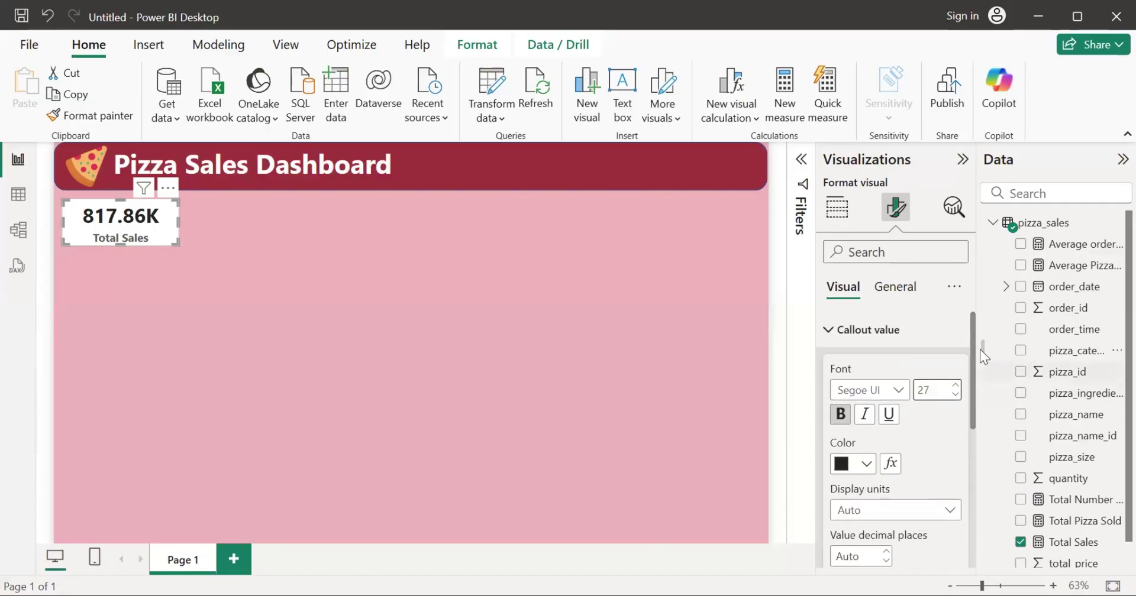
{"action": "left_click", "coordinate": [860, 336]}
{"action": "left_click", "coordinate": [833, 368]}
Step: Look through the Total Sales card's general formatting options, including its properties, effects and data format
{"action": "left_click", "coordinate": [896, 289]}
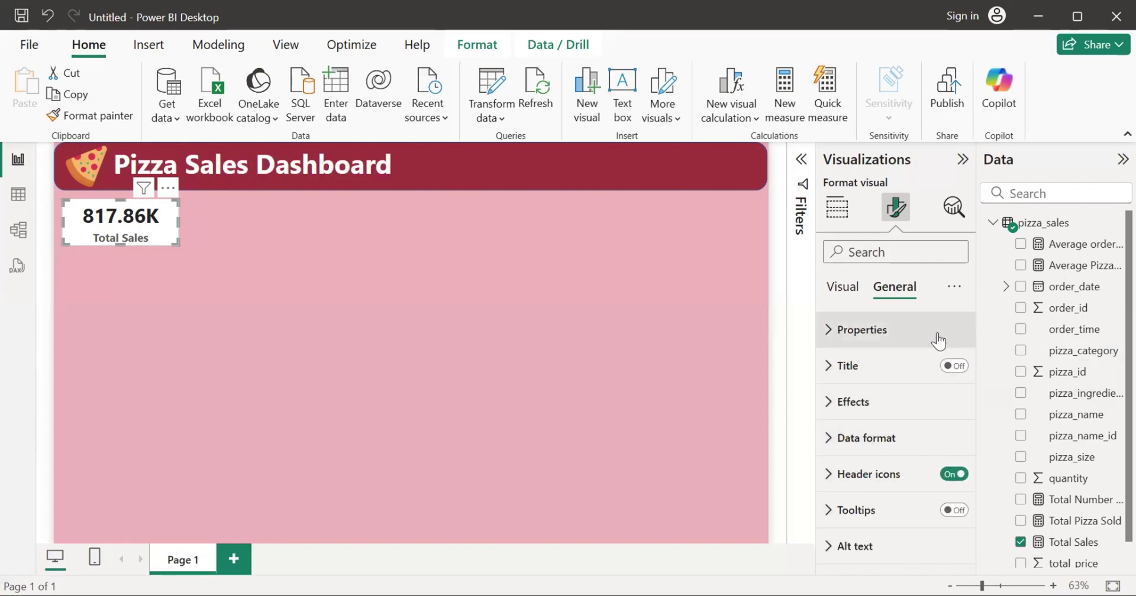
{"action": "left_click", "coordinate": [885, 401]}
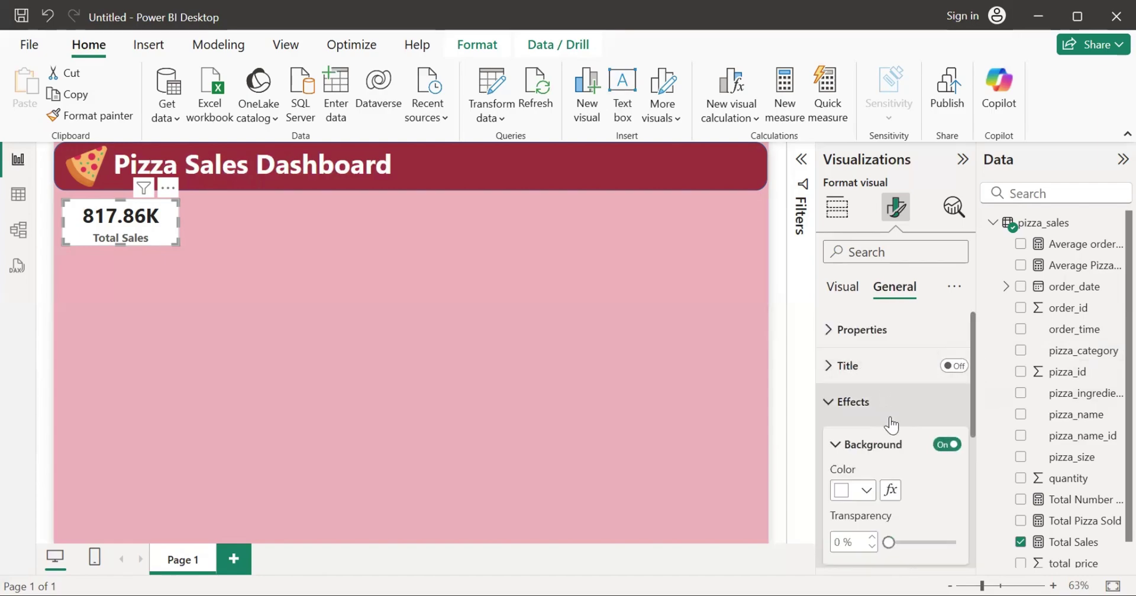
{"action": "left_click_drag", "start_coordinate": [972, 377], "coordinate": [972, 505]}
{"action": "left_click", "coordinate": [943, 463]}
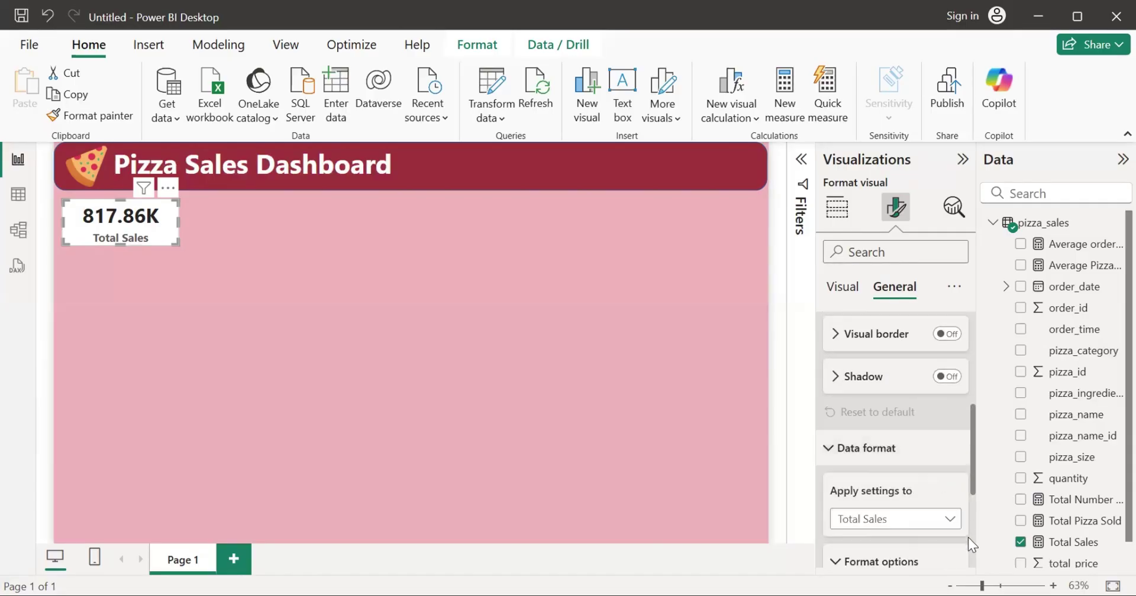
{"action": "left_click_drag", "start_coordinate": [974, 491], "coordinate": [973, 379]}
{"action": "left_click", "coordinate": [829, 402]}
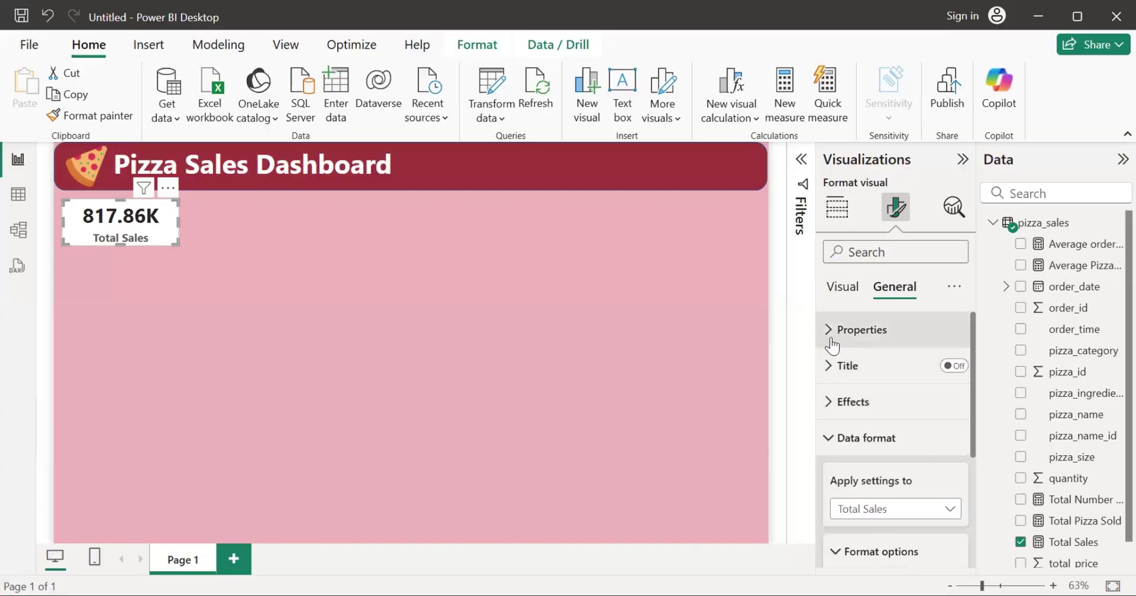
{"action": "left_click", "coordinate": [832, 343]}
{"action": "left_click", "coordinate": [836, 343]}
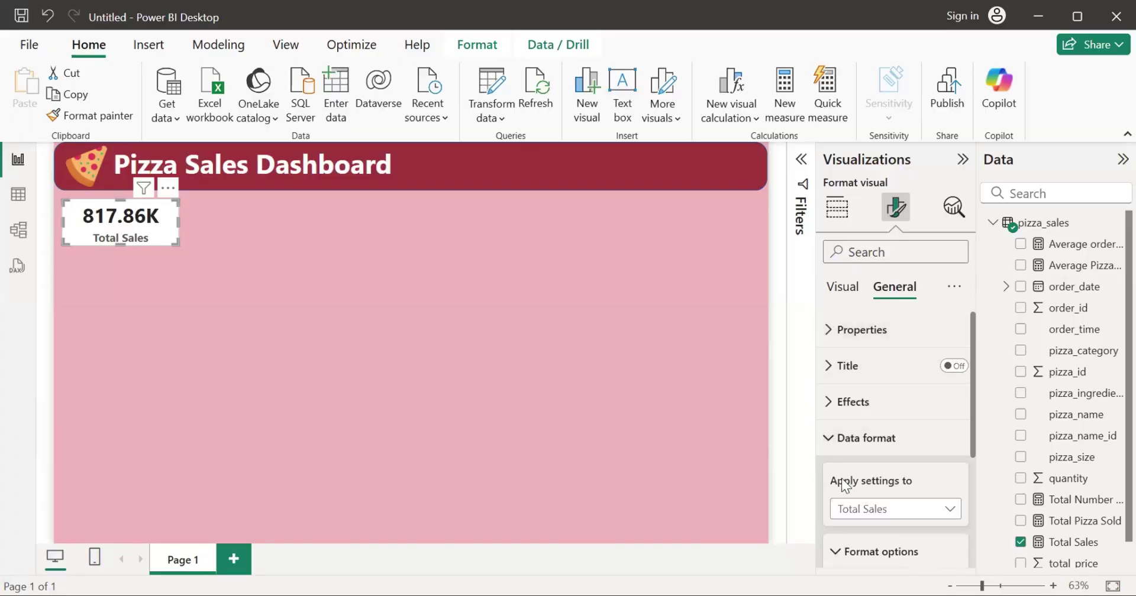
{"action": "left_click", "coordinate": [837, 438]}
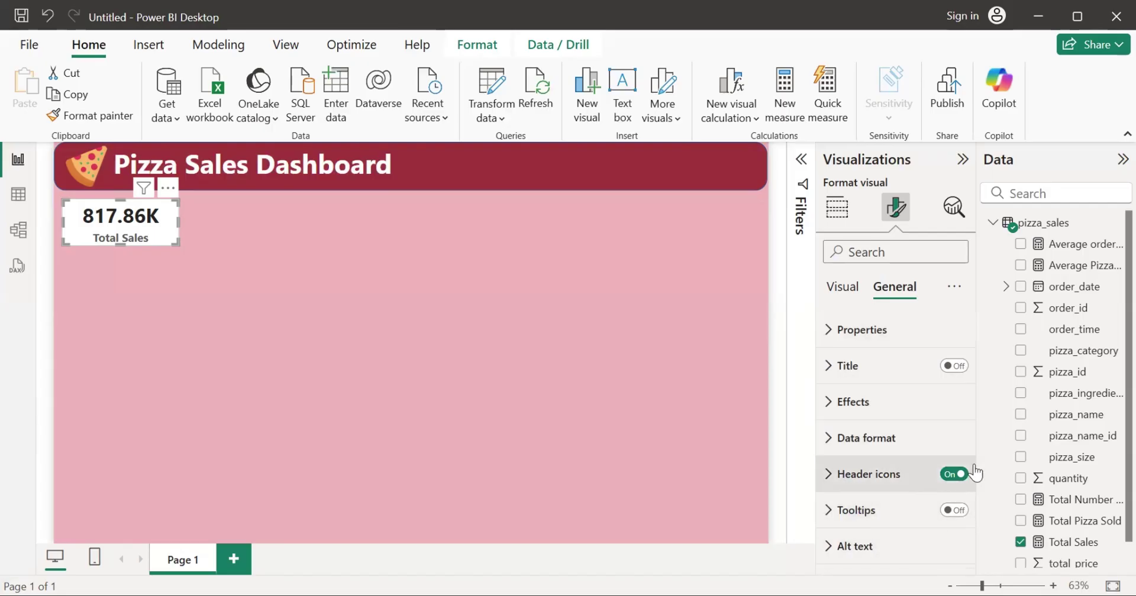
Step: Underline the Total Sales card's category label
{"action": "left_click", "coordinate": [843, 288]}
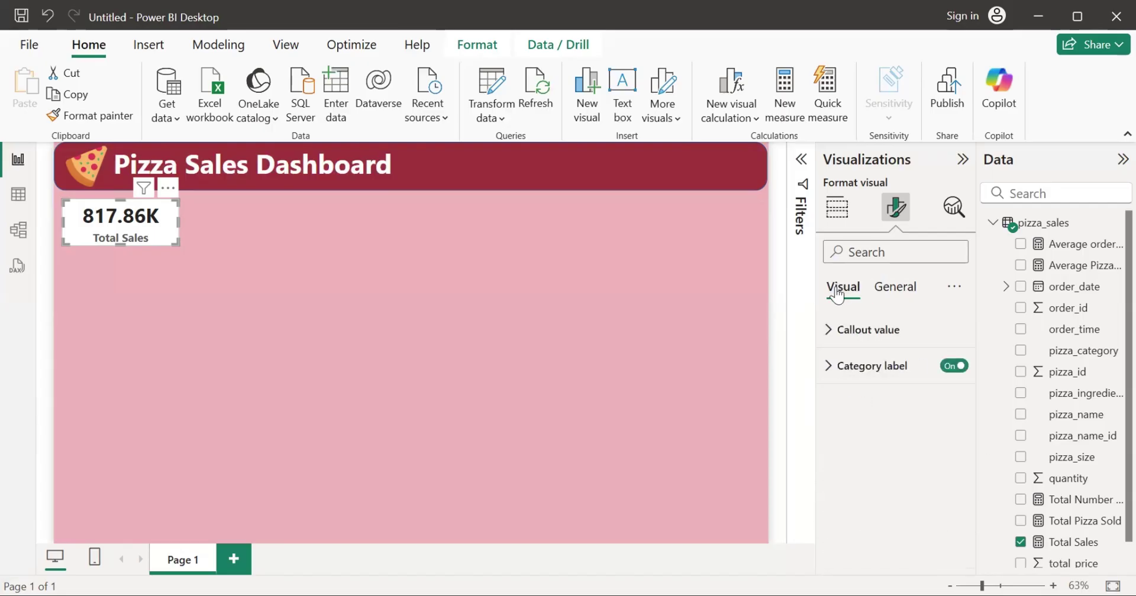
{"action": "left_click", "coordinate": [892, 368]}
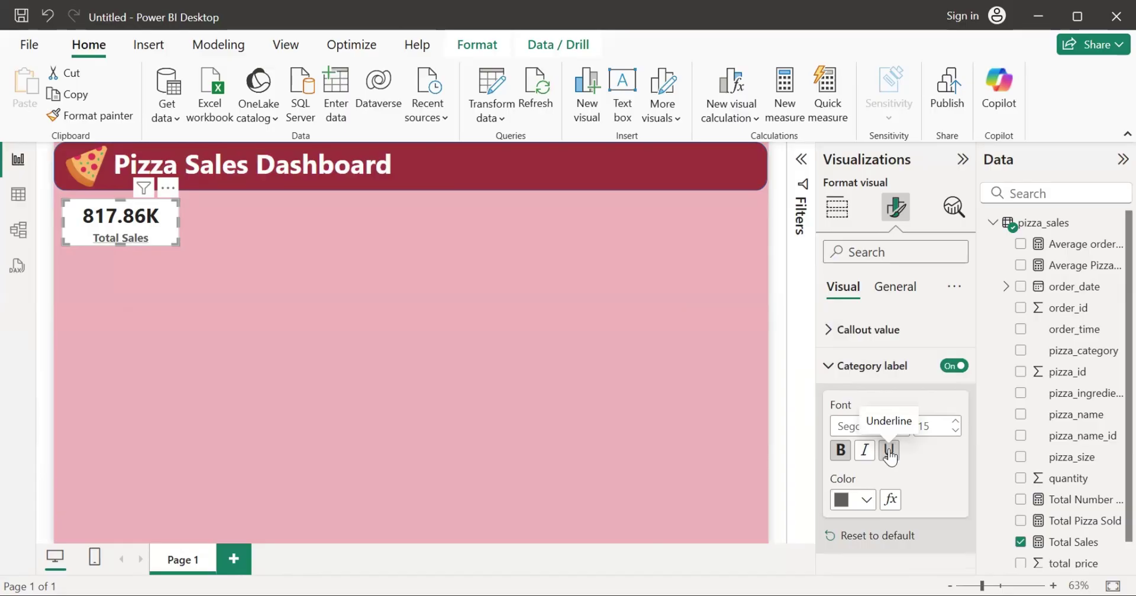
{"action": "left_click", "coordinate": [890, 450]}
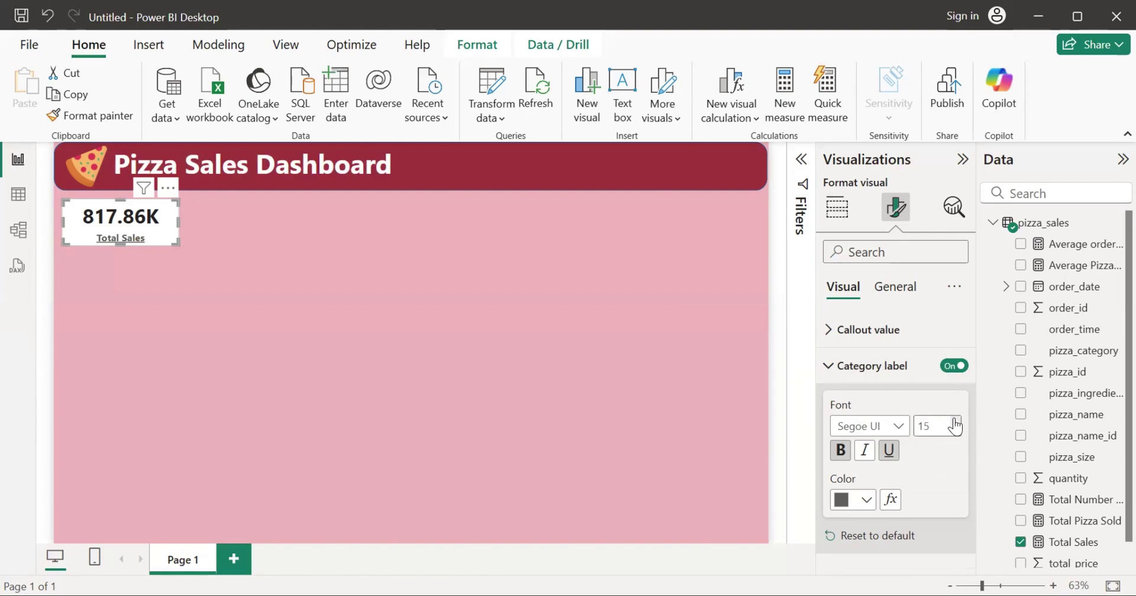
{"action": "left_click", "coordinate": [693, 394]}
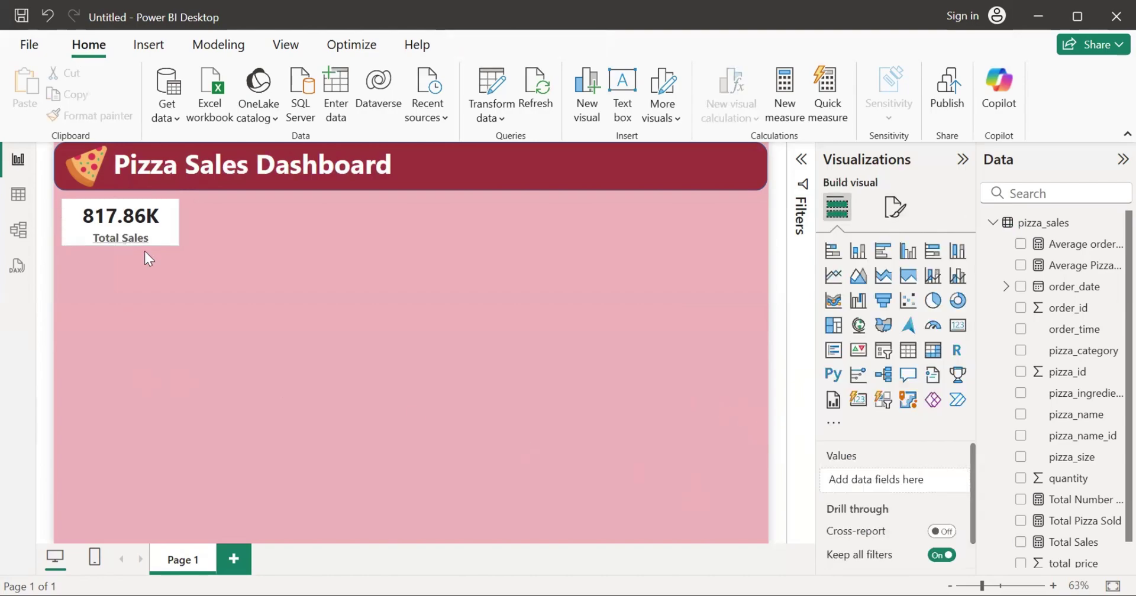
Step: Duplicate the formatted Total Sales card on the same page
{"action": "left_click", "coordinate": [162, 224]}
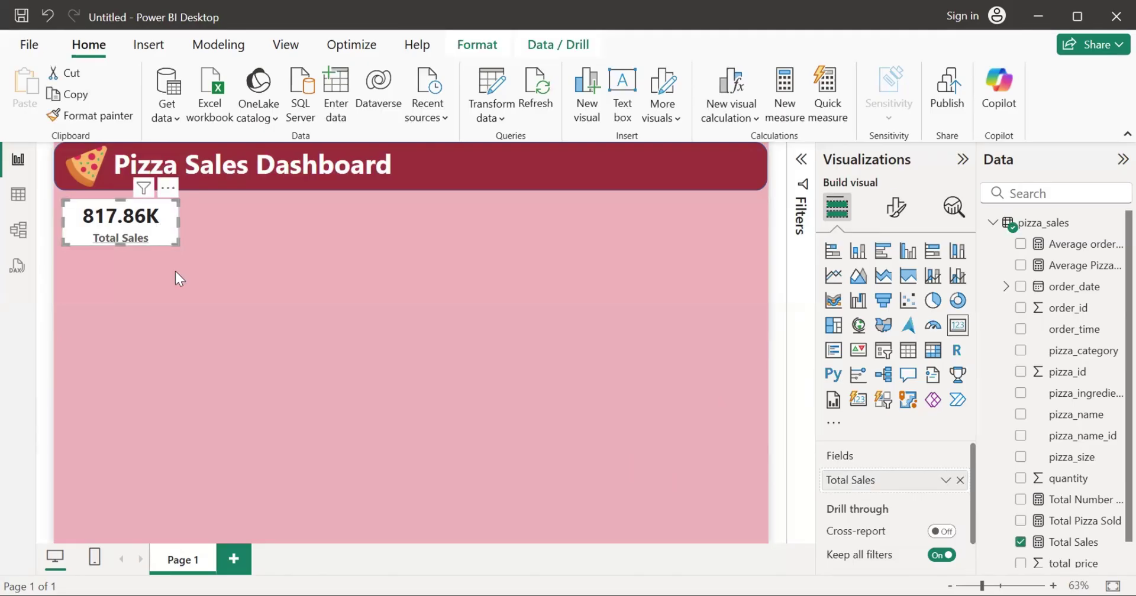
{"action": "key", "text": "ctrl+c"}
{"action": "key", "text": "ctrl+v"}
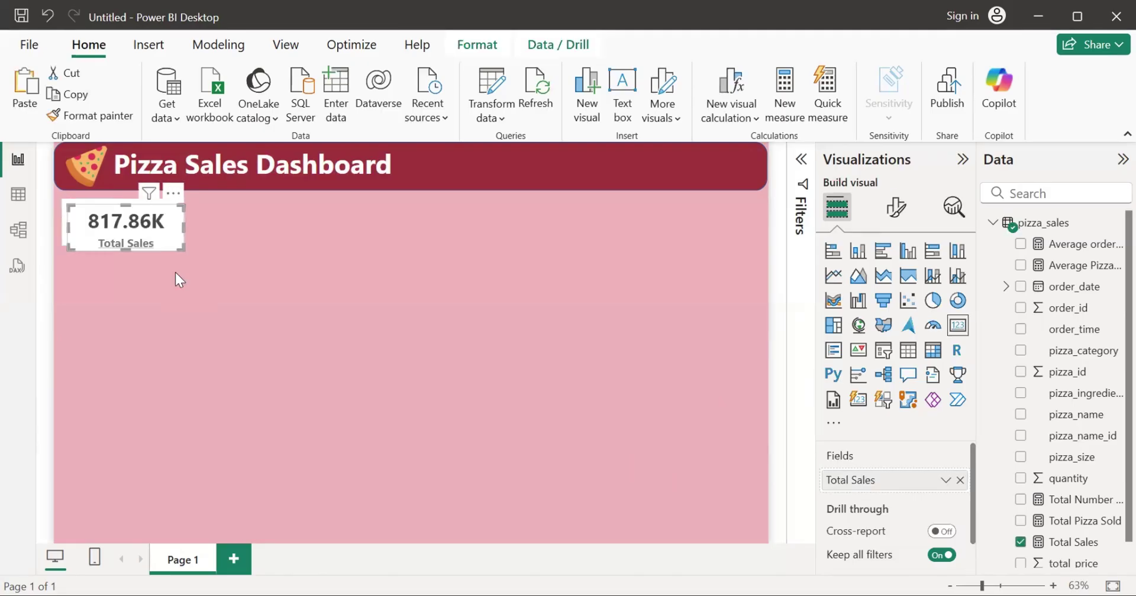
Step: Add five more copies of the formatted Total Sales card to the page
{"action": "key", "text": "ctrl+v"}
{"action": "key", "text": "ctrl+v"}
{"action": "key", "text": "ctrl+v"}
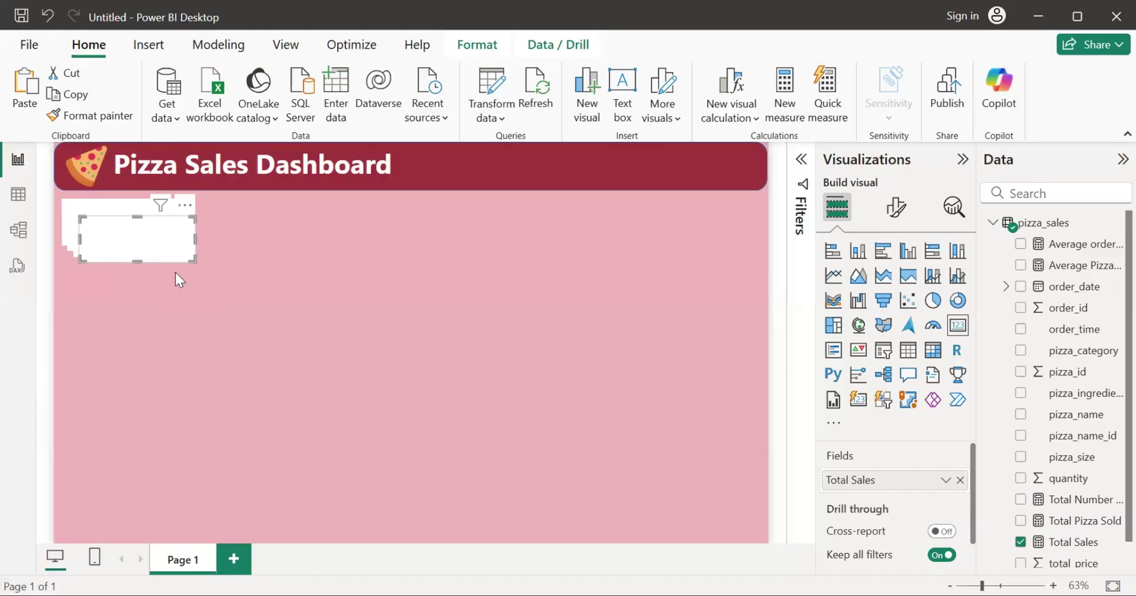
{"action": "key", "text": "ctrl+v"}
{"action": "key", "text": "ctrl+v"}
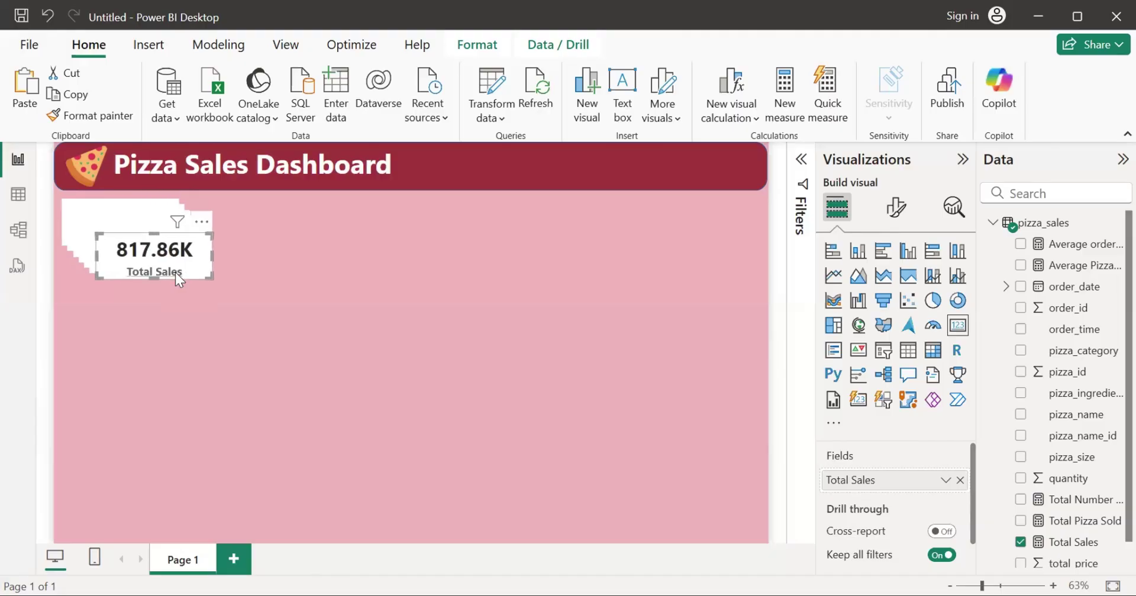
Step: Spread the top four stacked Total Sales copies into a row beneath the title banner
{"action": "left_click_drag", "start_coordinate": [171, 267], "coordinate": [714, 235]}
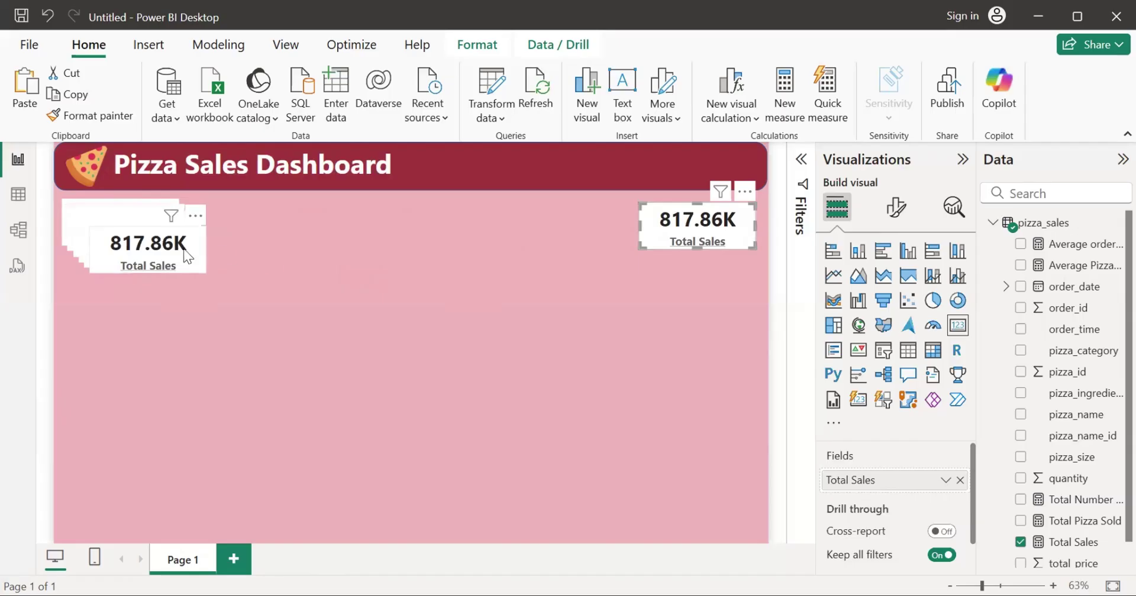
{"action": "left_click_drag", "start_coordinate": [184, 224], "coordinate": [608, 223]}
{"action": "left_click_drag", "start_coordinate": [177, 224], "coordinate": [474, 226]}
{"action": "left_click_drag", "start_coordinate": [166, 250], "coordinate": [346, 235]}
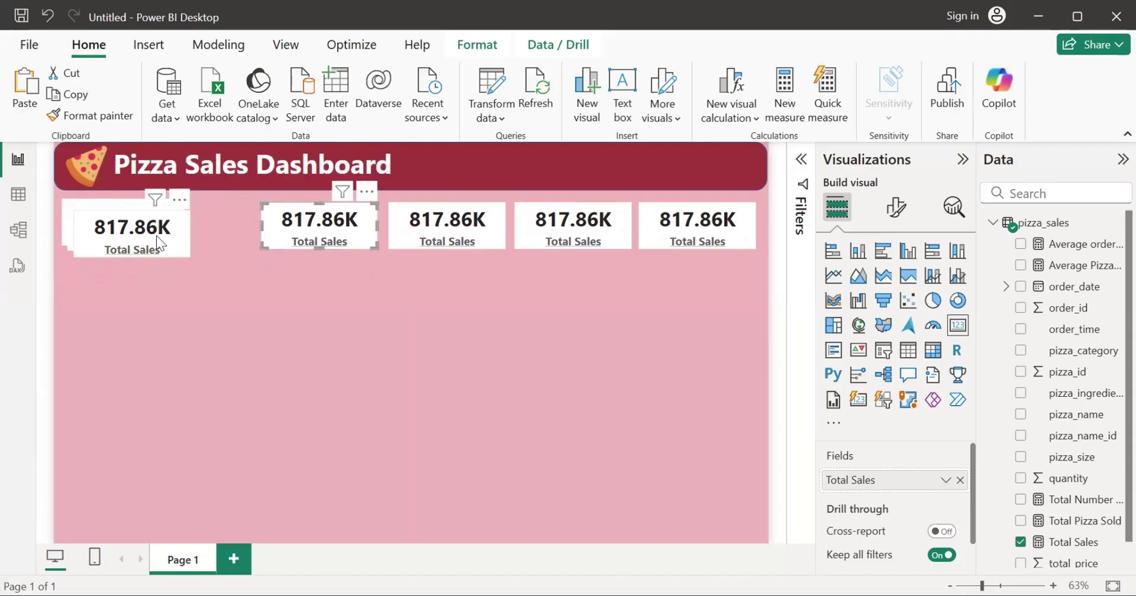
Step: Remove two surplus Total Sales copies from the remaining stack so that five cards are left
{"action": "left_click_drag", "start_coordinate": [157, 236], "coordinate": [224, 319]}
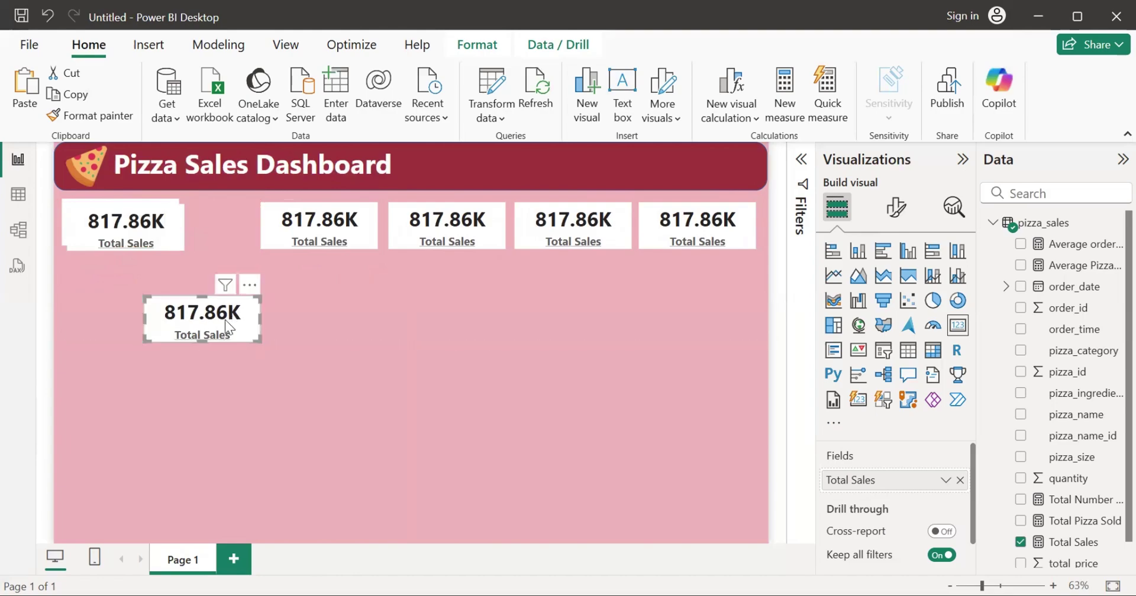
{"action": "left_click", "coordinate": [249, 287]}
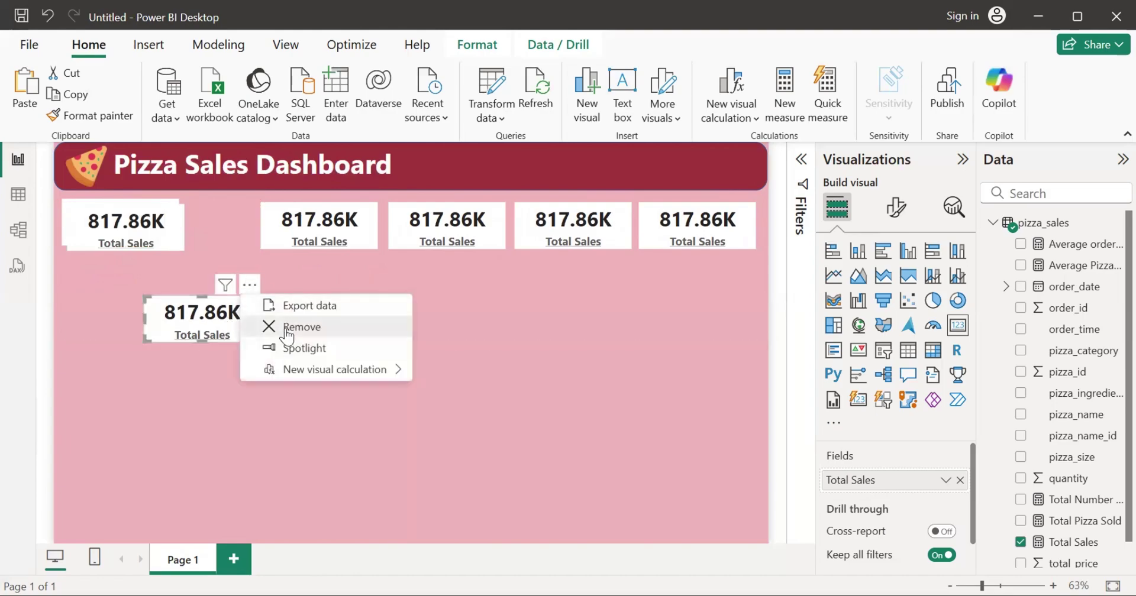
{"action": "left_click", "coordinate": [297, 326]}
{"action": "left_click_drag", "start_coordinate": [157, 220], "coordinate": [209, 292]}
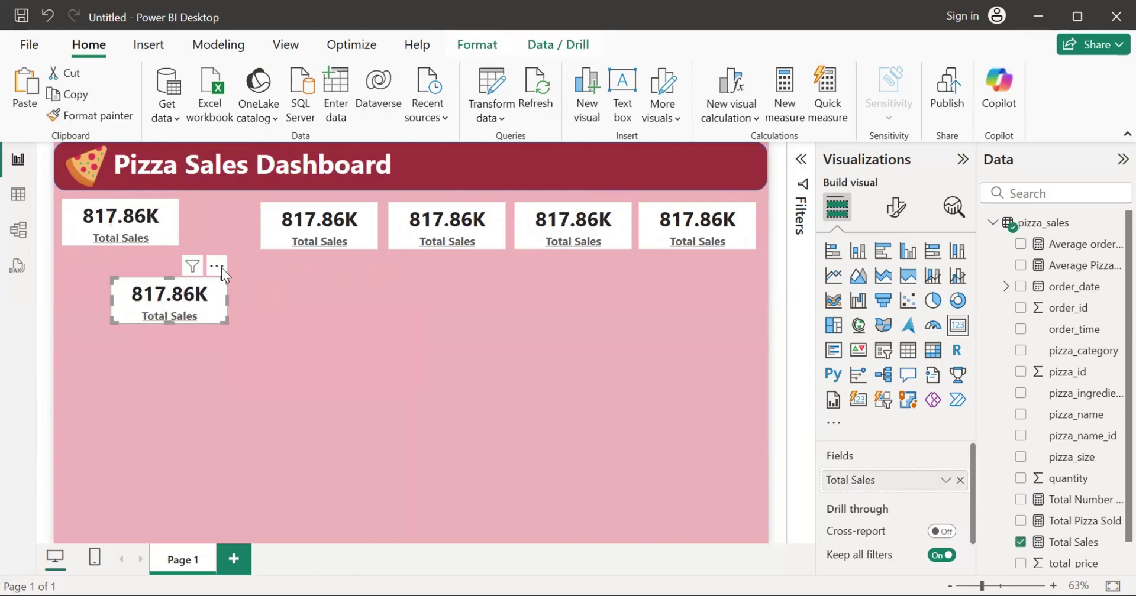
{"action": "left_click", "coordinate": [217, 267]}
{"action": "left_click", "coordinate": [247, 308]}
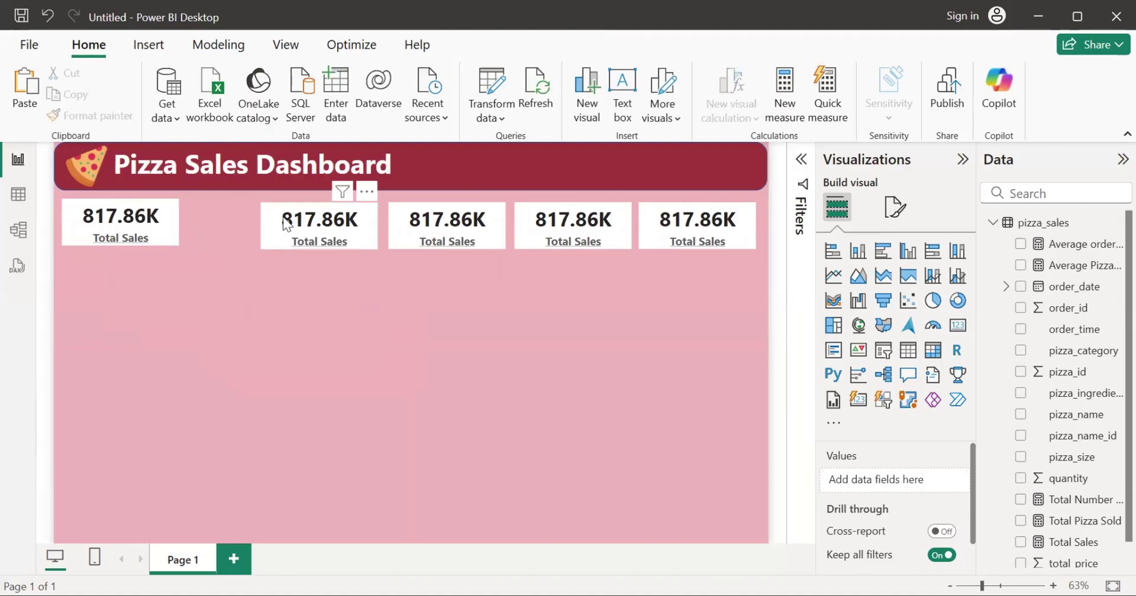
Step: Move the four copied cards closer to the original Total Sales card in one evenly spaced, aligned row
{"action": "left_click_drag", "start_coordinate": [293, 223], "coordinate": [224, 220]}
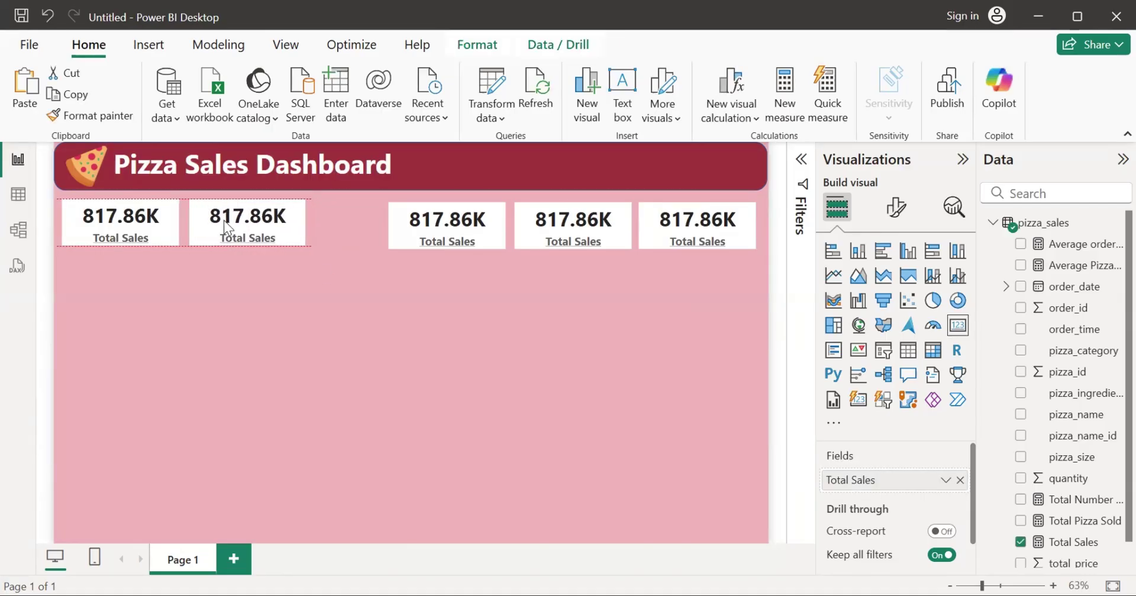
{"action": "left_click_drag", "start_coordinate": [407, 232], "coordinate": [342, 230]}
{"action": "left_click_drag", "start_coordinate": [548, 232], "coordinate": [476, 229]}
{"action": "left_click_drag", "start_coordinate": [638, 235], "coordinate": [569, 230]}
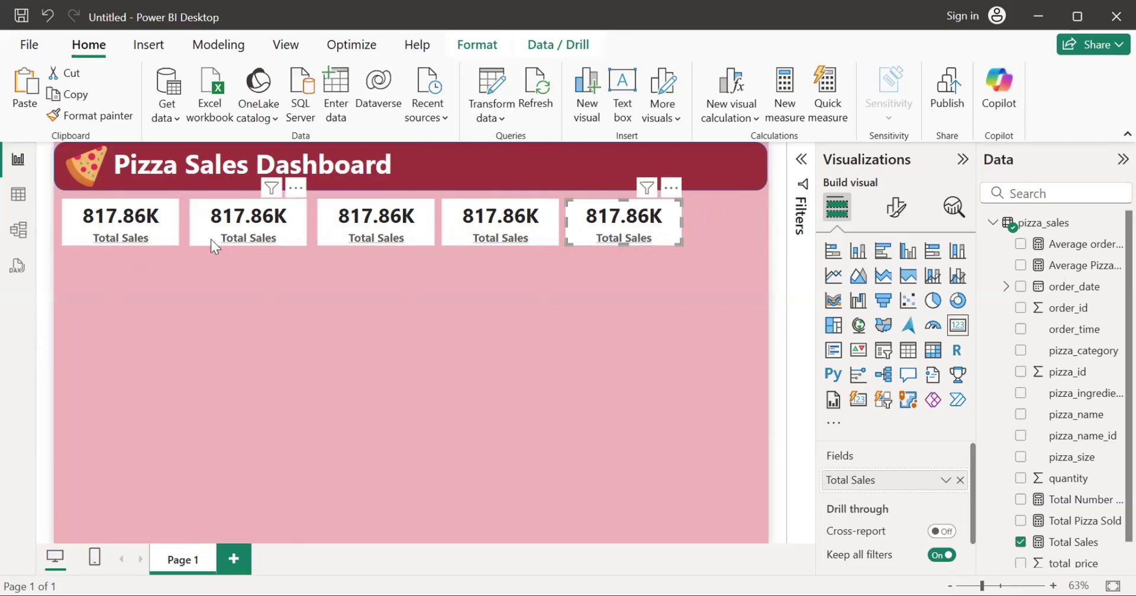
Step: Rearrange the four copied cards into a vertical column beneath the original Total Sales card
{"action": "left_click_drag", "start_coordinate": [211, 239], "coordinate": [102, 285]}
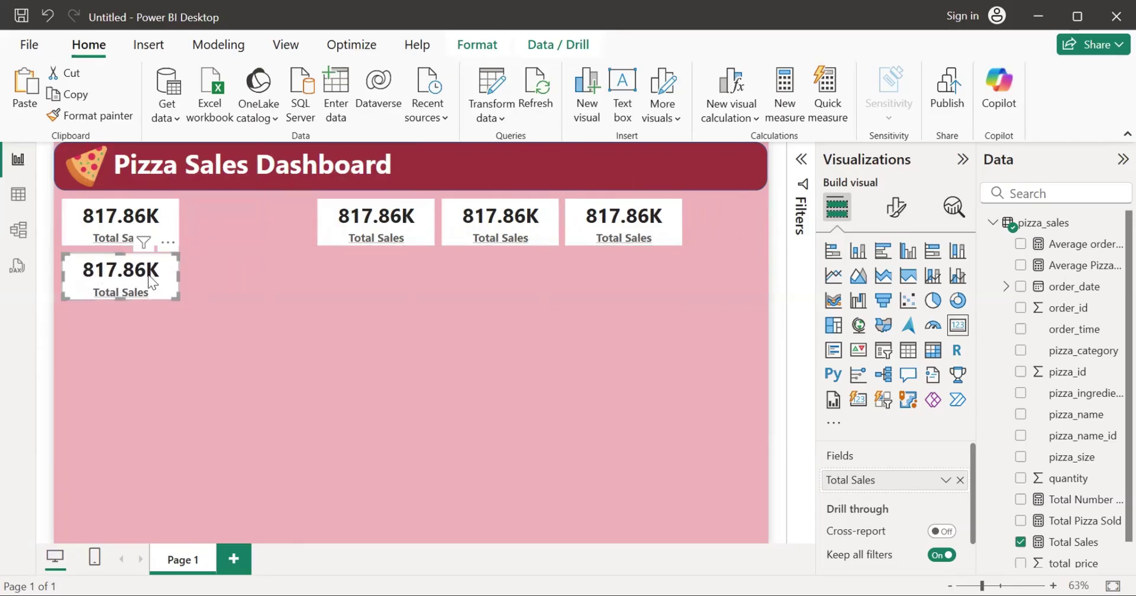
{"action": "left_click_drag", "start_coordinate": [376, 242], "coordinate": [119, 340]}
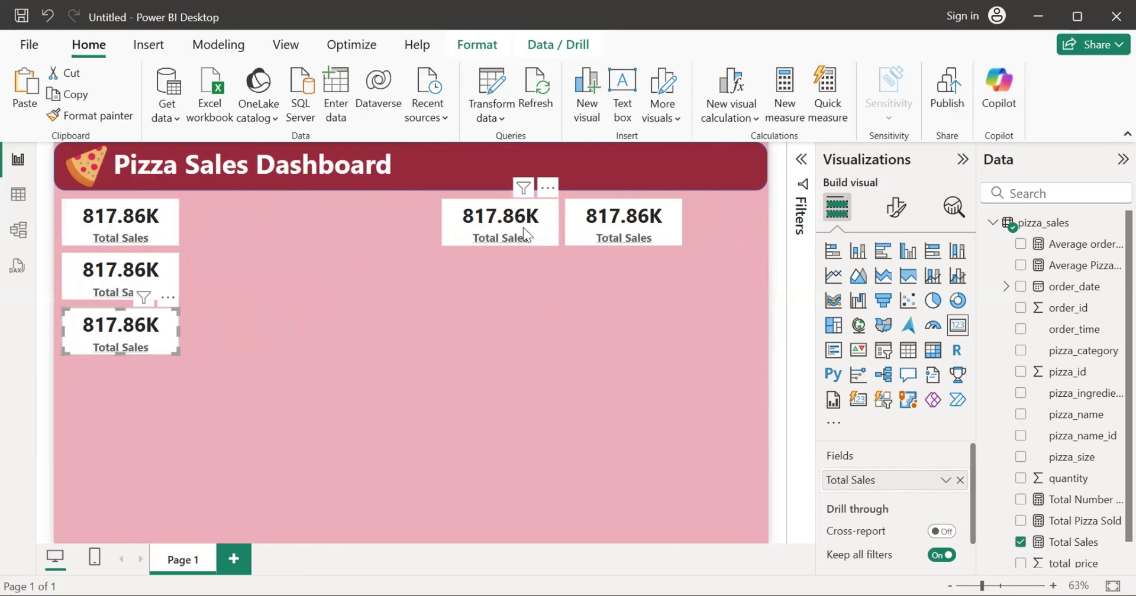
{"action": "left_click_drag", "start_coordinate": [523, 228], "coordinate": [144, 396]}
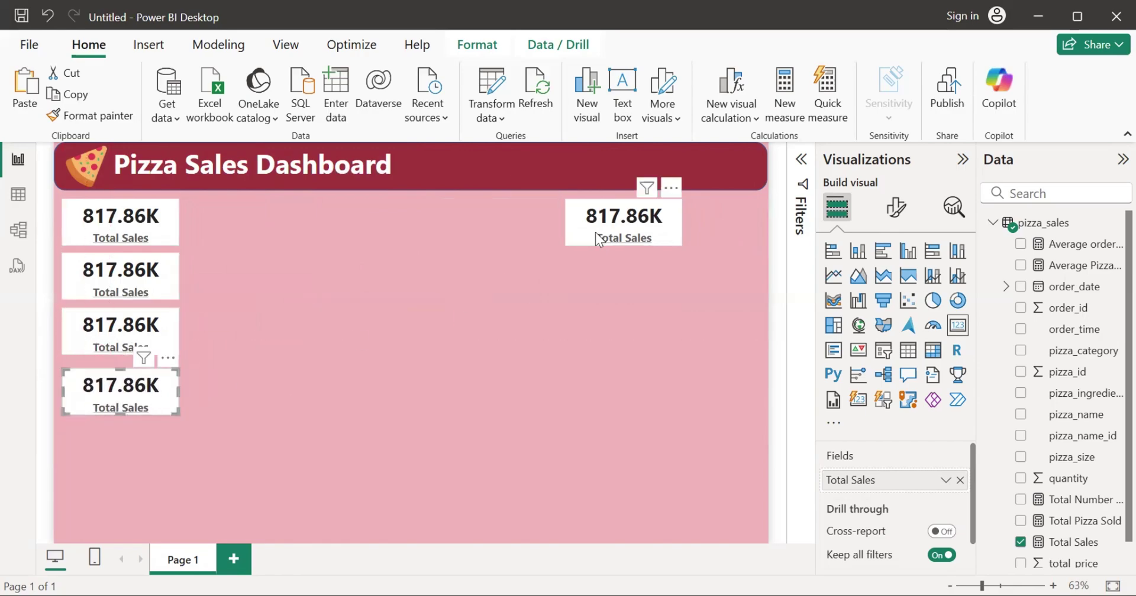
{"action": "left_click_drag", "start_coordinate": [595, 232], "coordinate": [97, 461]}
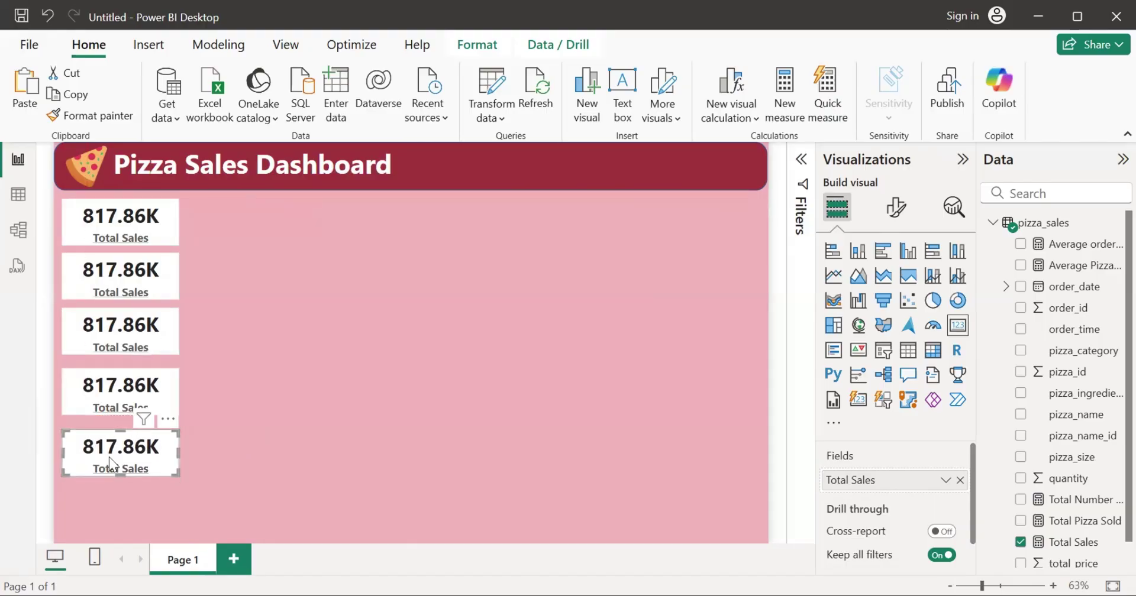
Step: Make the lower three cards in the column taller and space them further down the page
{"action": "left_click_drag", "start_coordinate": [110, 463], "coordinate": [132, 510]}
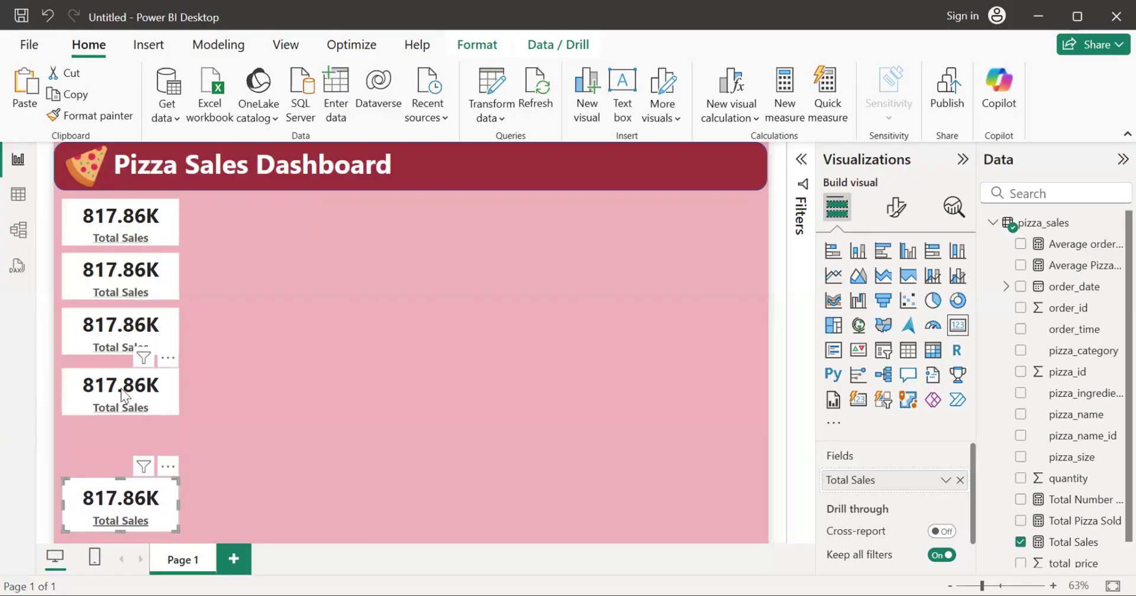
{"action": "left_click_drag", "start_coordinate": [122, 406], "coordinate": [124, 435]}
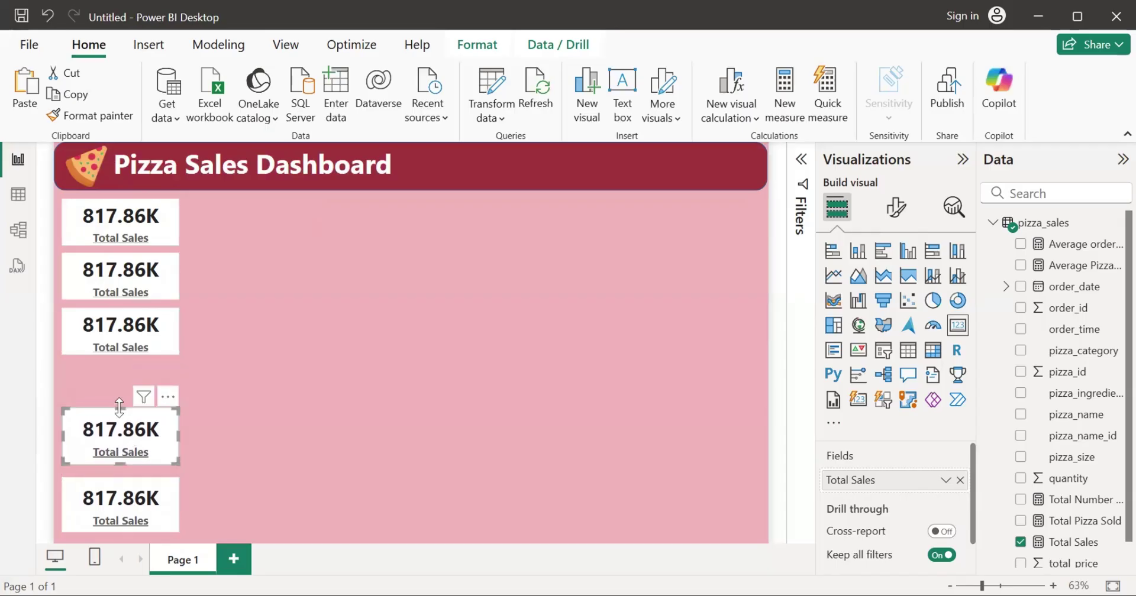
{"action": "left_click", "coordinate": [119, 339]}
{"action": "left_click_drag", "start_coordinate": [119, 350], "coordinate": [122, 387]}
{"action": "left_click", "coordinate": [237, 326]}
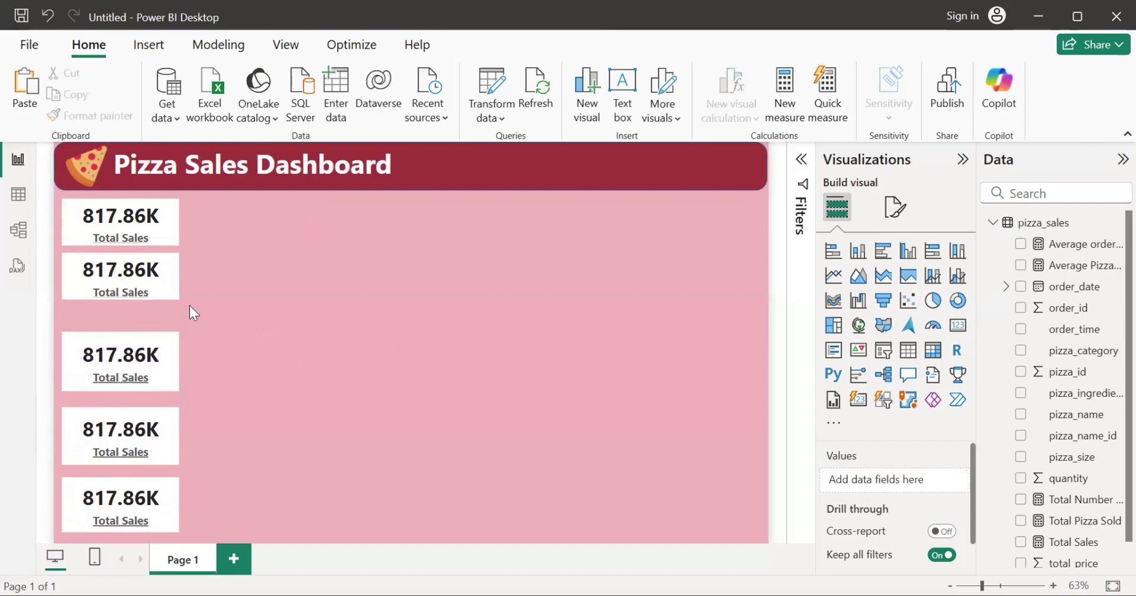
Step: Make the upper two cards in the column taller and shift the second one down for even spacing
{"action": "left_click", "coordinate": [129, 290]}
{"action": "mouse_move", "coordinate": [124, 294]}
{"action": "left_mouse_down"}
{"action": "mouse_move", "coordinate": [123, 306]}
{"action": "mouse_move", "coordinate": [136, 294]}
{"action": "left_mouse_up"}
{"action": "left_click", "coordinate": [188, 225]}
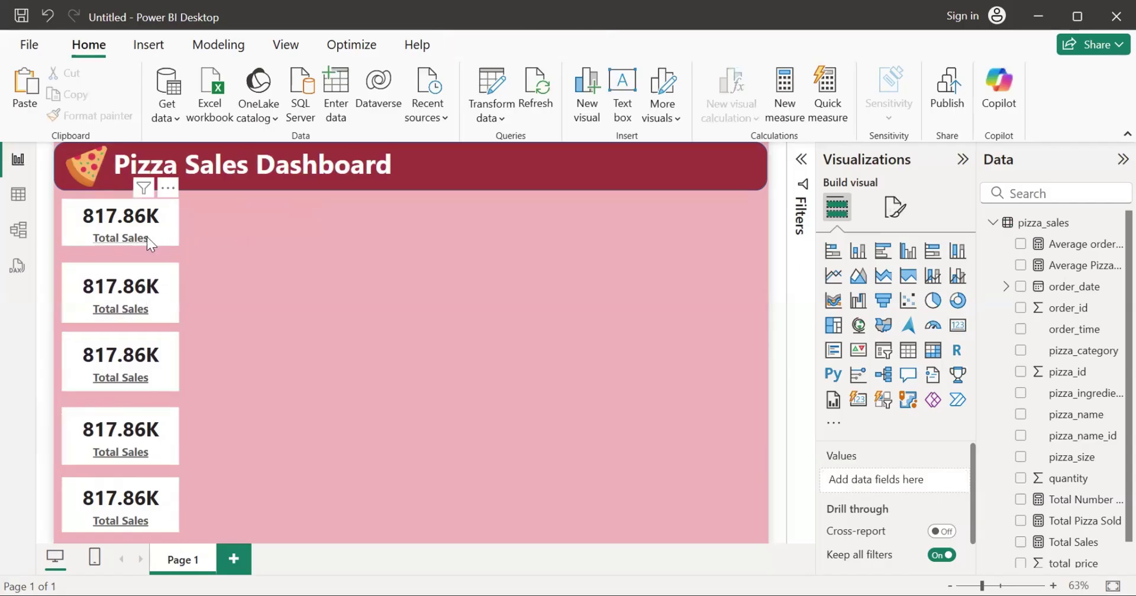
{"action": "left_click", "coordinate": [146, 236]}
{"action": "left_click_drag", "start_coordinate": [123, 242], "coordinate": [124, 251]}
{"action": "left_click", "coordinate": [330, 300]}
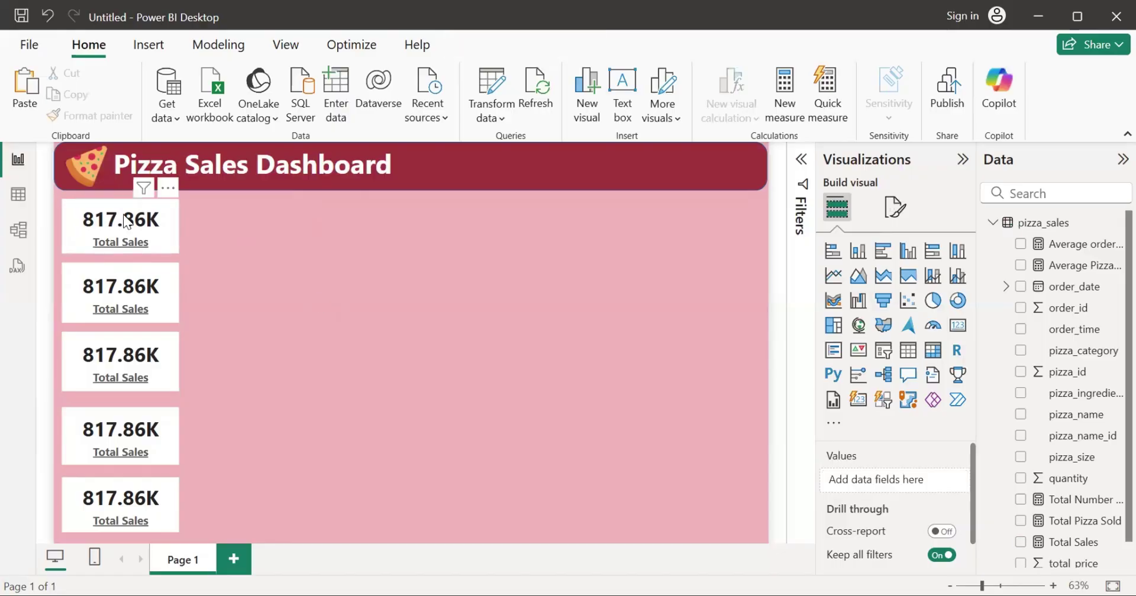
Step: Replace the Total Sales measure with Total Pizza Sold in the second card of the column
{"action": "left_click", "coordinate": [88, 447]}
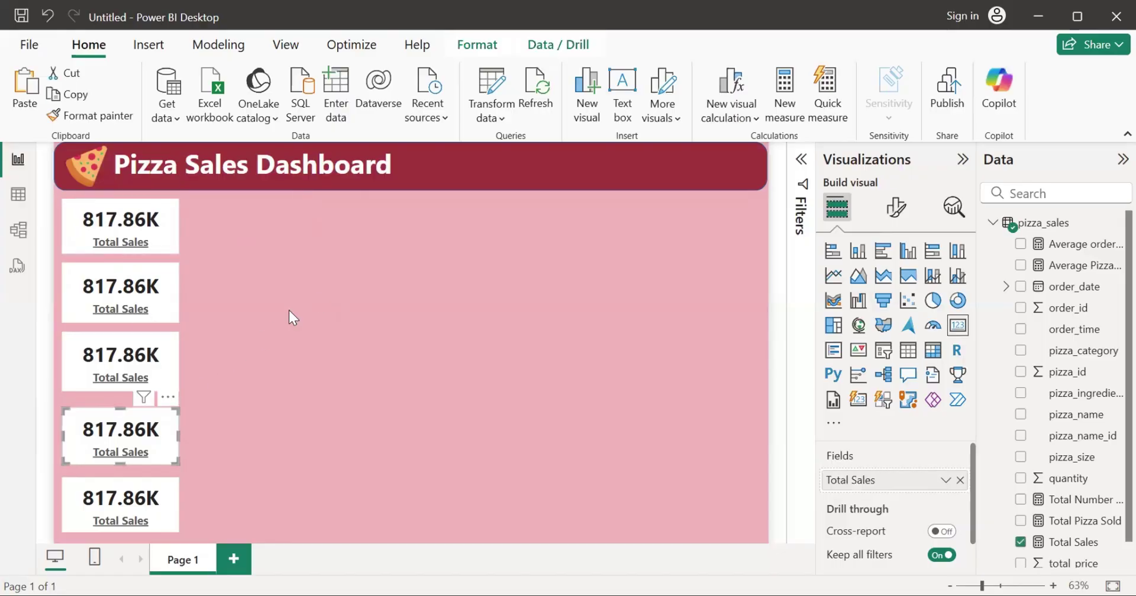
{"action": "left_click", "coordinate": [247, 281]}
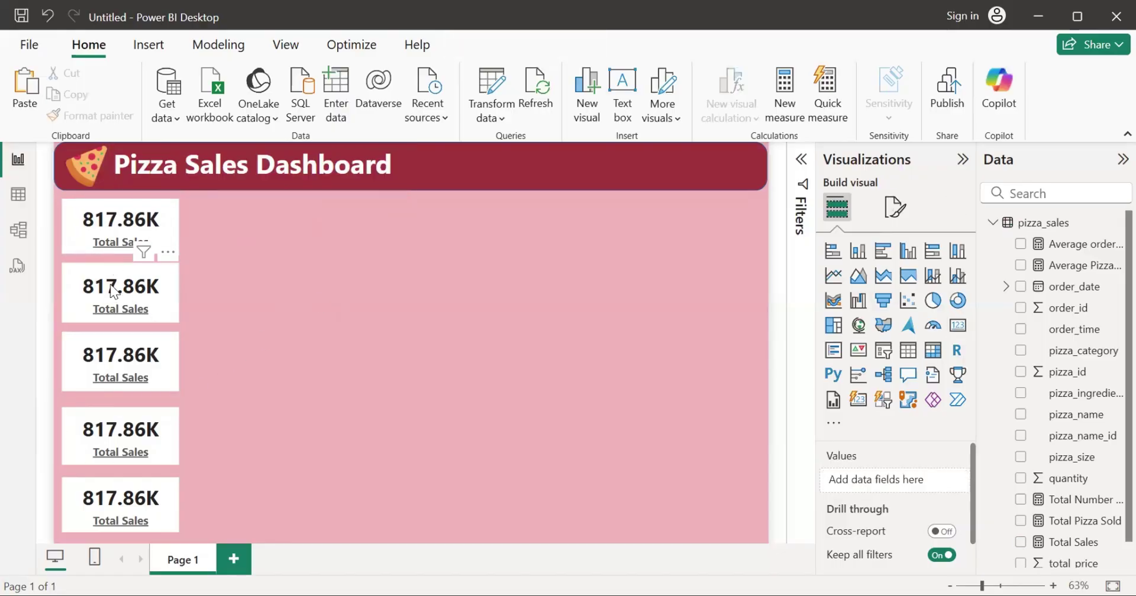
{"action": "left_click", "coordinate": [139, 289]}
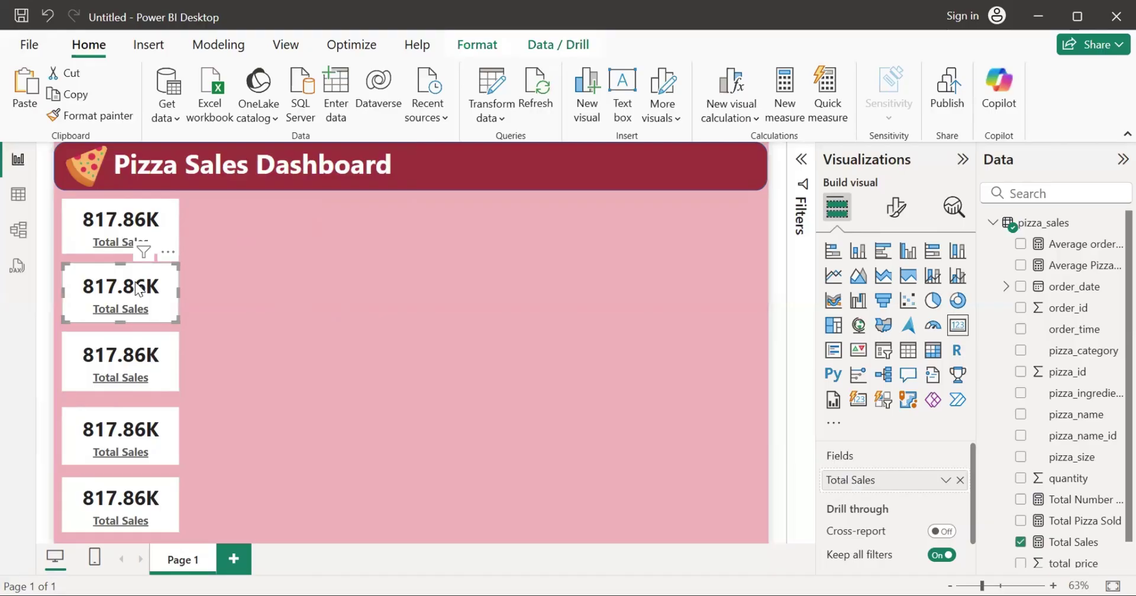
{"action": "left_click", "coordinate": [1021, 542]}
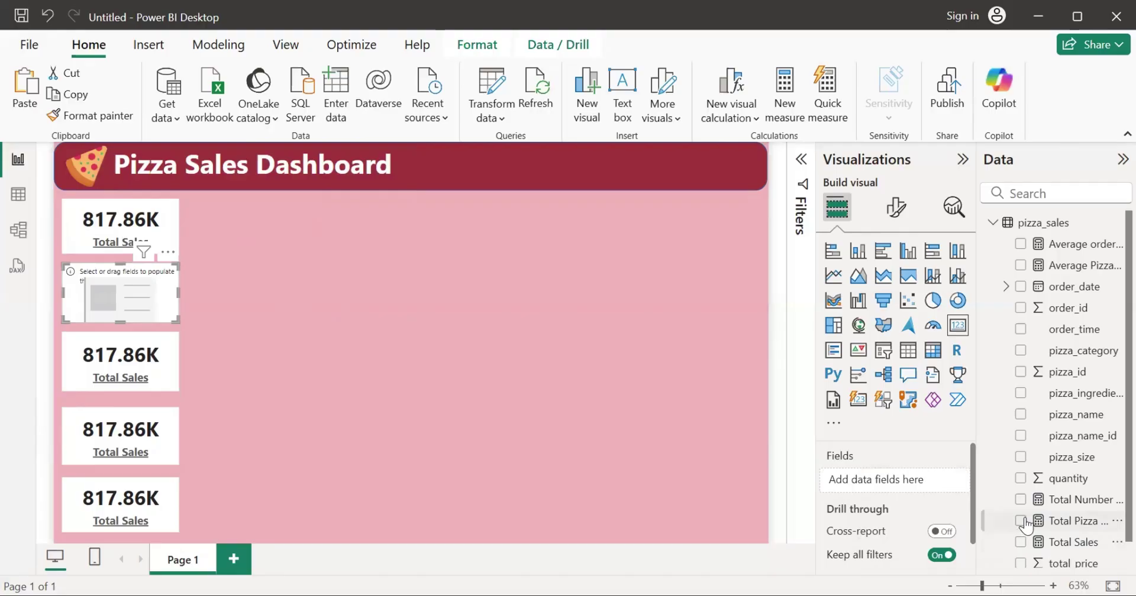
{"action": "left_click", "coordinate": [1021, 522]}
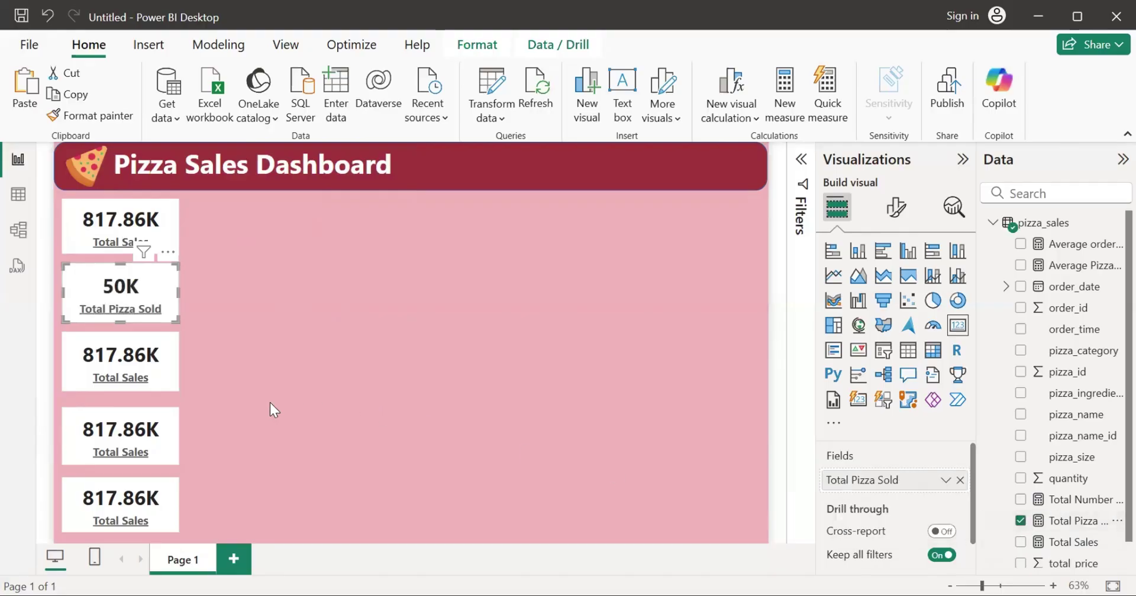
Step: Replace the third card's measure with Total Number of Orders and widen the card to fit its full label
{"action": "left_click", "coordinate": [150, 365]}
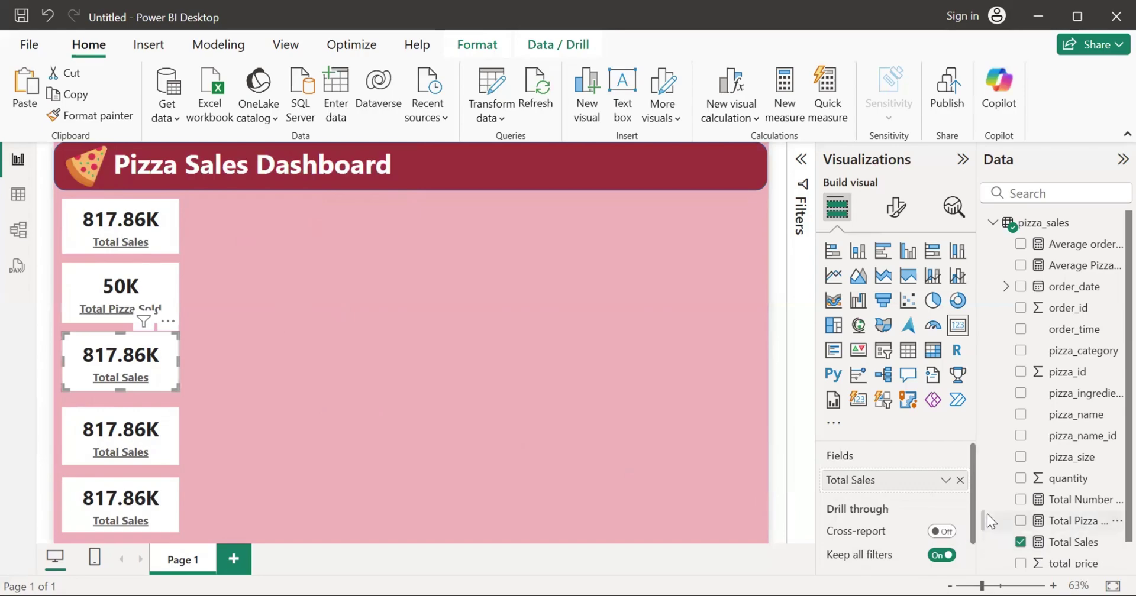
{"action": "left_click", "coordinate": [1020, 542]}
{"action": "left_click", "coordinate": [1020, 499]}
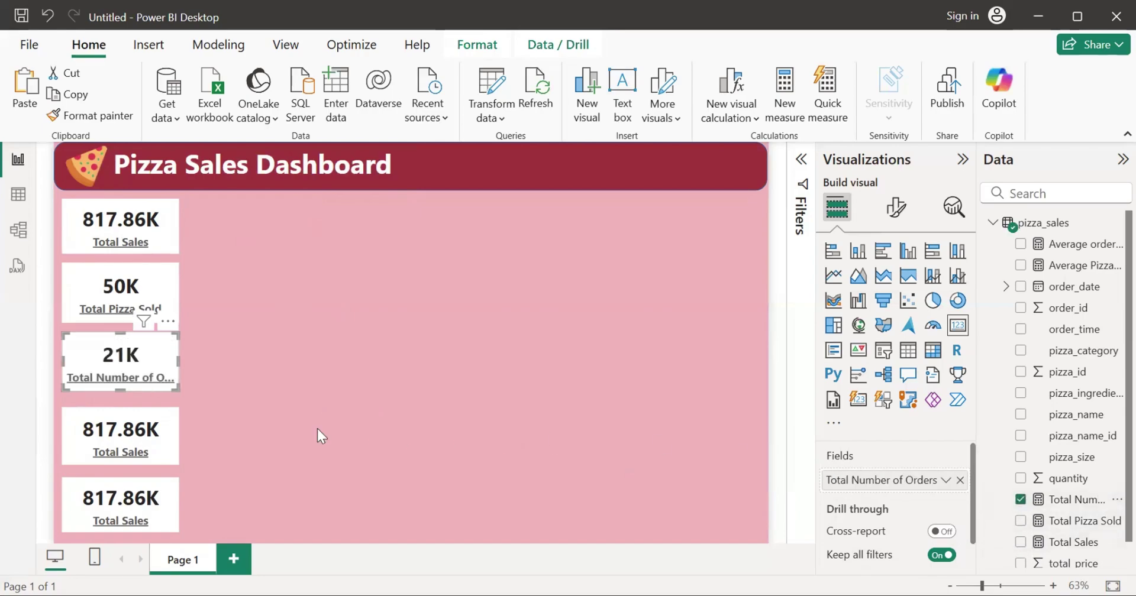
{"action": "mouse_move", "coordinate": [179, 359]}
{"action": "left_mouse_down"}
{"action": "mouse_move", "coordinate": [210, 352]}
{"action": "mouse_move", "coordinate": [195, 357]}
{"action": "left_mouse_up"}
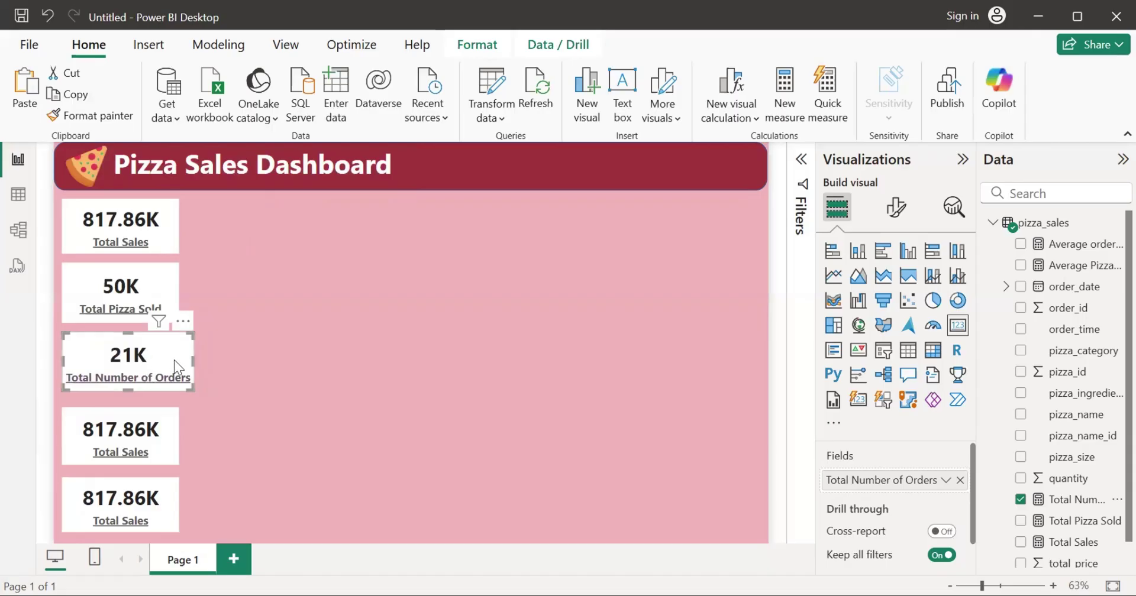
Step: Widen the original Total Sales card slightly and move the Total Number of Orders card up beside it
{"action": "left_click_drag", "start_coordinate": [151, 351], "coordinate": [320, 241]}
{"action": "left_click", "coordinate": [160, 225]}
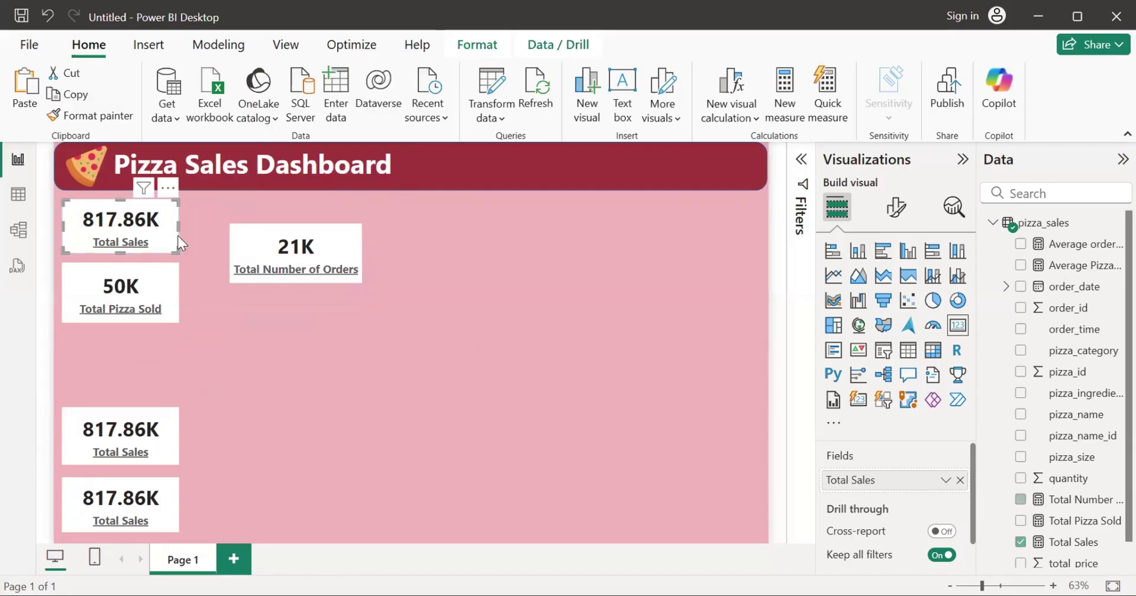
{"action": "left_click_drag", "start_coordinate": [177, 230], "coordinate": [226, 224]}
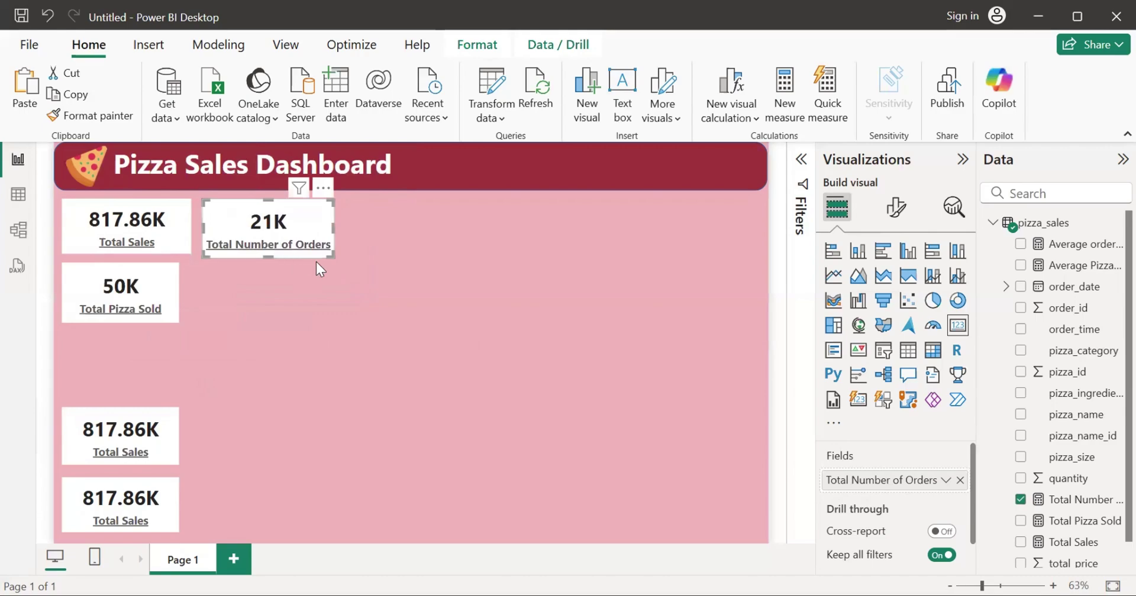
Step: Fit the Total Number of Orders card to the row height and place the Total Pizza Sold card between it and Total Sales
{"action": "left_click_drag", "start_coordinate": [333, 256], "coordinate": [482, 234]}
{"action": "left_click", "coordinate": [371, 265]}
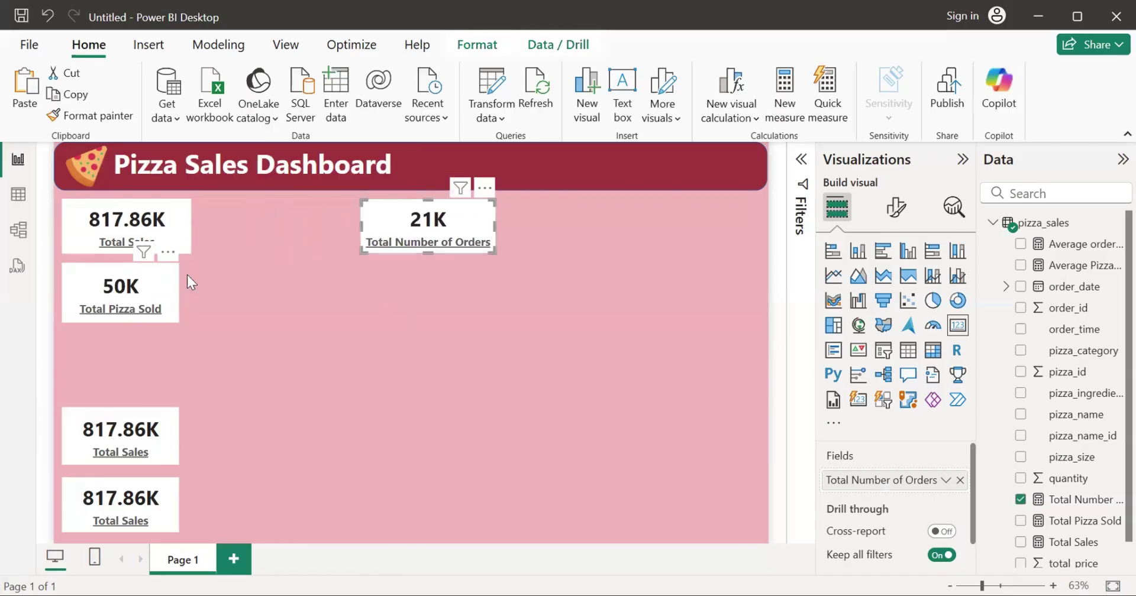
{"action": "left_click_drag", "start_coordinate": [151, 279], "coordinate": [316, 246]}
{"action": "left_click_drag", "start_coordinate": [387, 223], "coordinate": [362, 222]}
Step: Move a Total Sales copy to fourth place in the row and turn it into an Average Pizza Per Order card, widened to fit its label
{"action": "left_click_drag", "start_coordinate": [160, 433], "coordinate": [581, 226]}
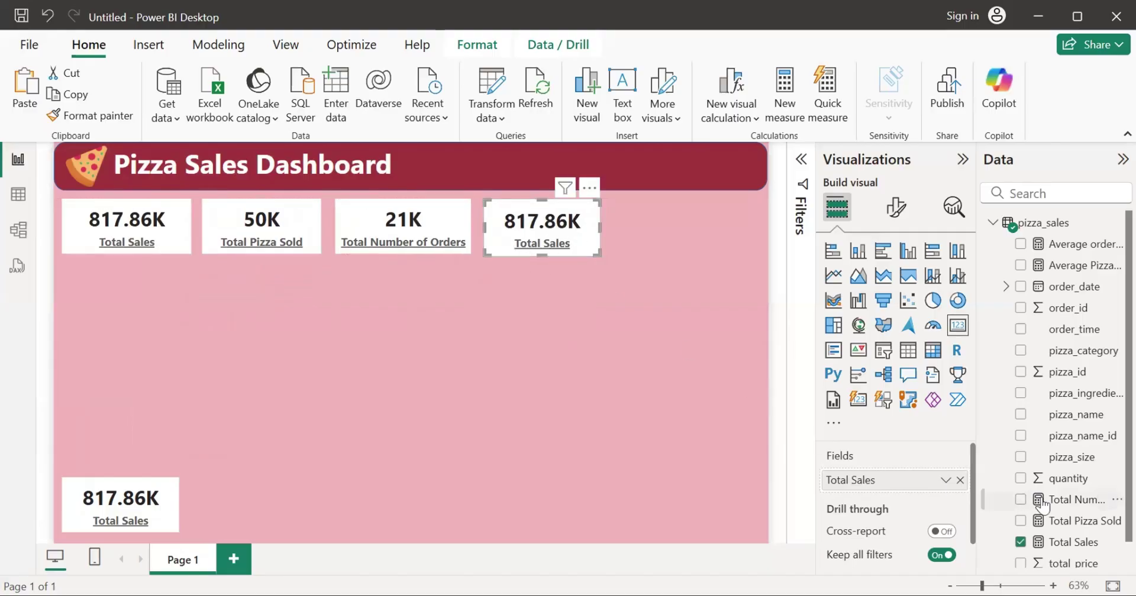
{"action": "left_click", "coordinate": [1021, 542]}
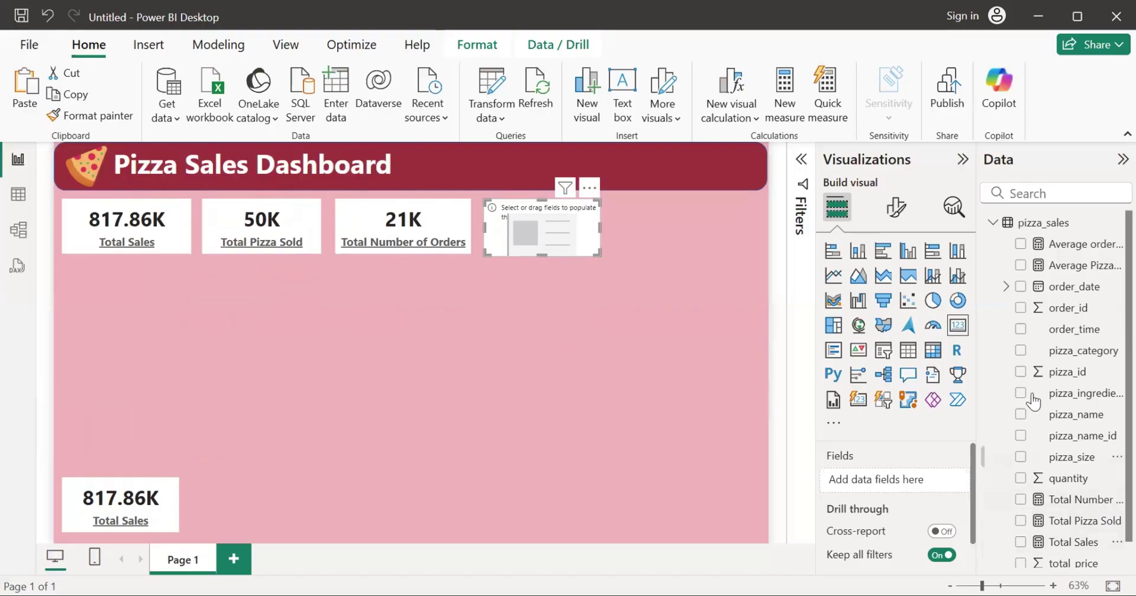
{"action": "left_click", "coordinate": [1020, 266]}
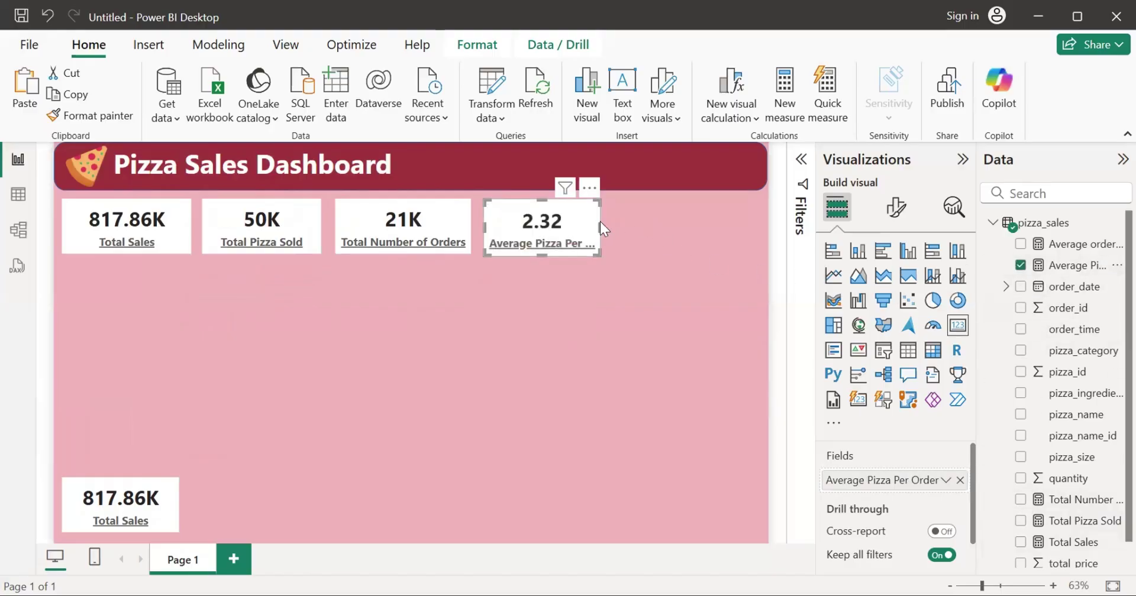
{"action": "mouse_move", "coordinate": [599, 225]}
{"action": "left_mouse_down"}
{"action": "mouse_move", "coordinate": [622, 224]}
{"action": "mouse_move", "coordinate": [587, 230]}
{"action": "left_mouse_up"}
Step: Move the remaining Total Sales copy up to fifth place in the card row, beside Average Pizza Per Order
{"action": "left_click", "coordinate": [116, 523]}
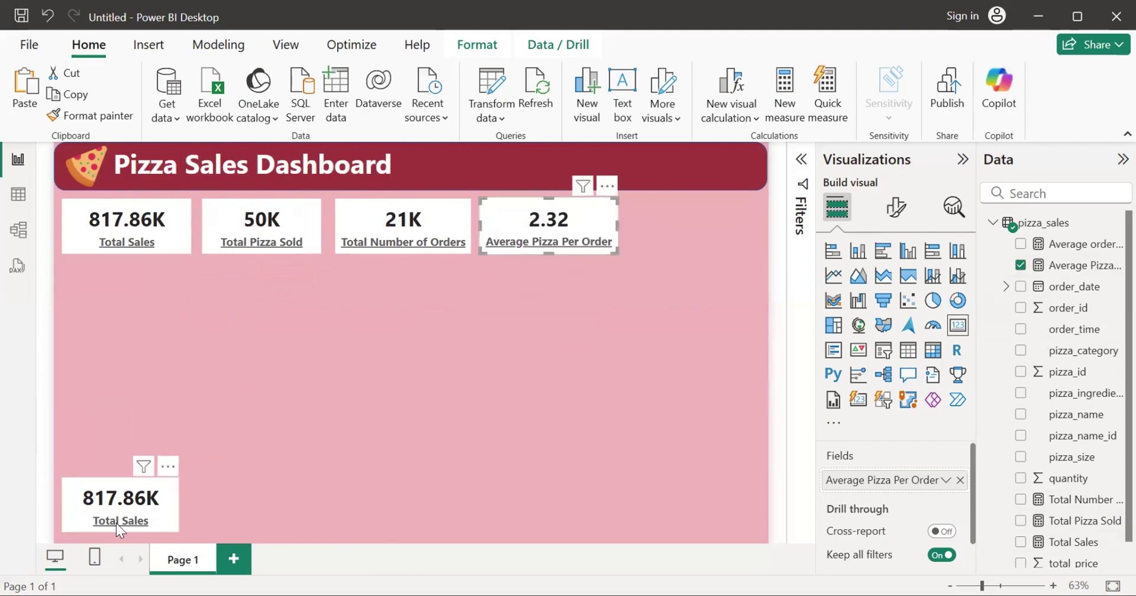
{"action": "left_click_drag", "start_coordinate": [118, 511], "coordinate": [687, 232]}
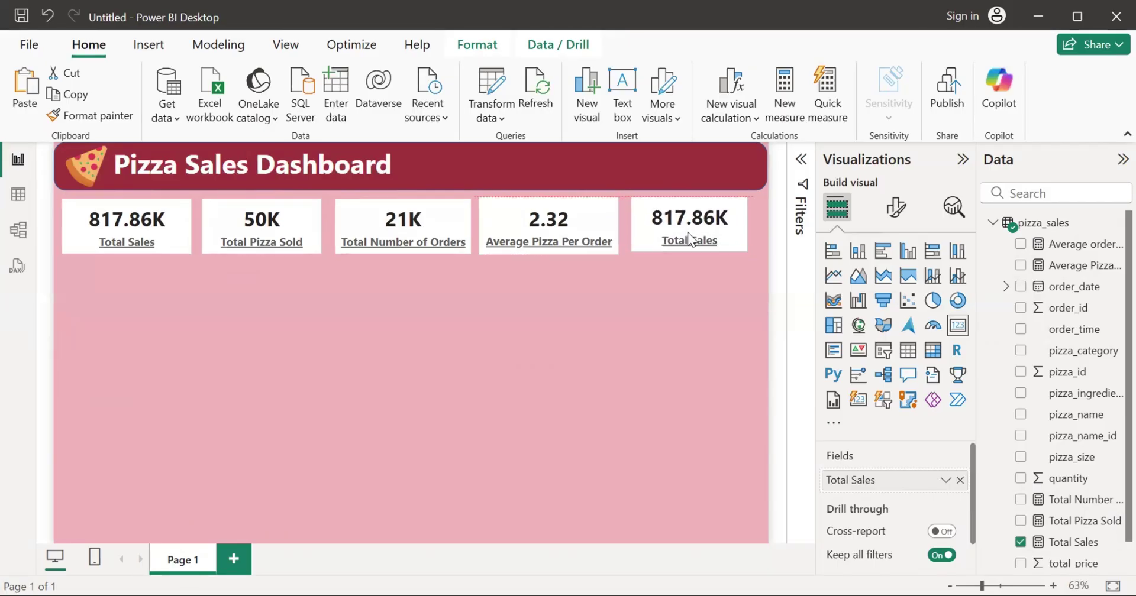
Step: Trim the heights of the Total Number of Orders and Average Pizza Per Order cards and widen the fifth card slightly
{"action": "left_click", "coordinate": [466, 229]}
{"action": "left_click_drag", "start_coordinate": [465, 246], "coordinate": [467, 248]}
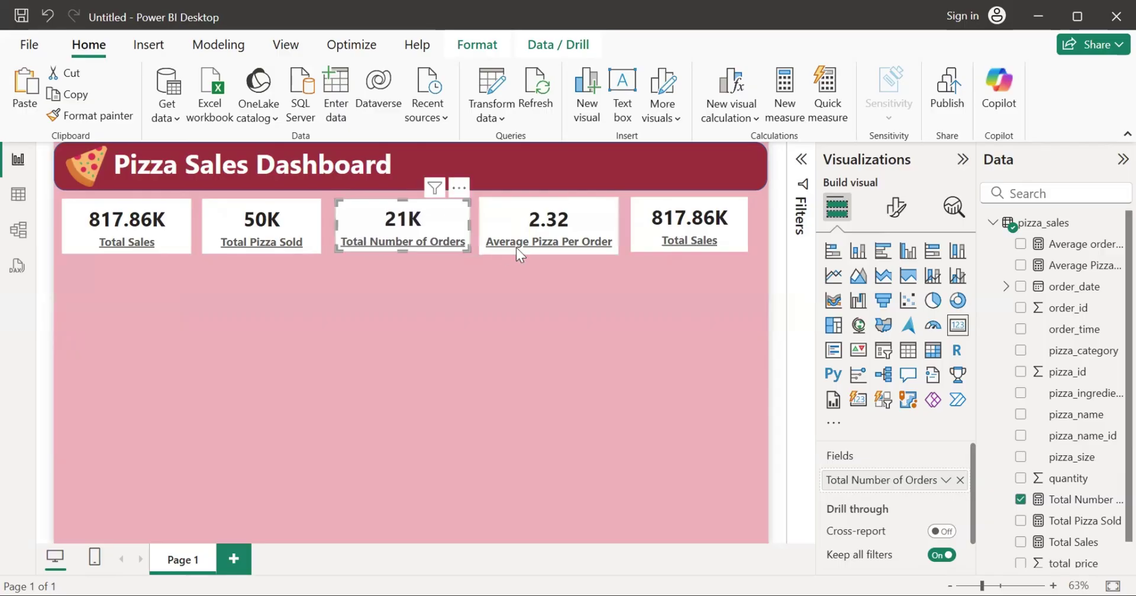
{"action": "left_click", "coordinate": [607, 249]}
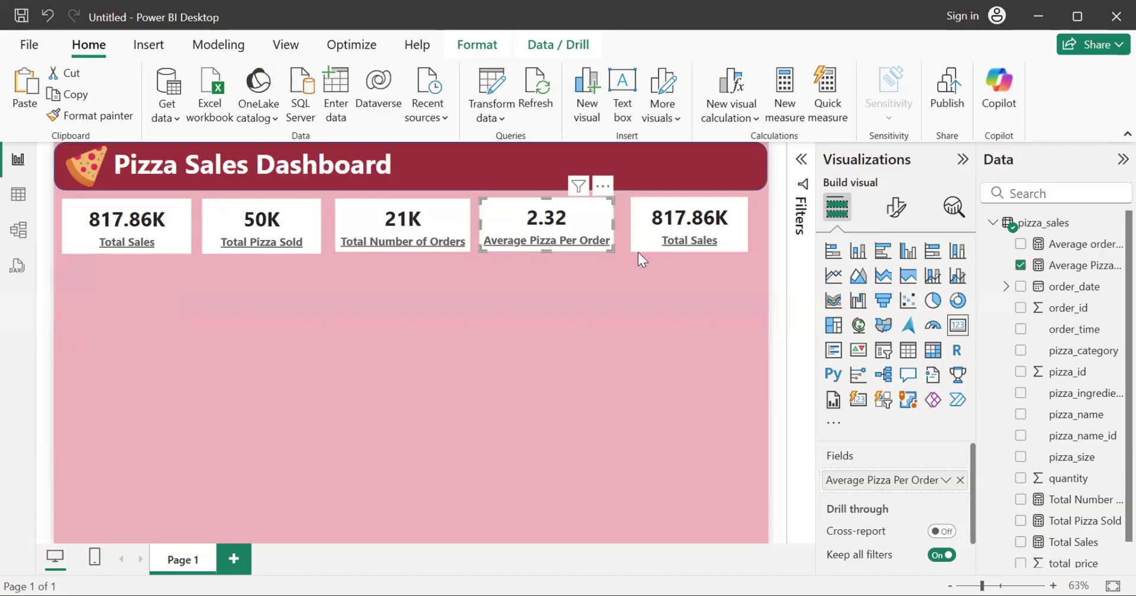
{"action": "left_click", "coordinate": [642, 245]}
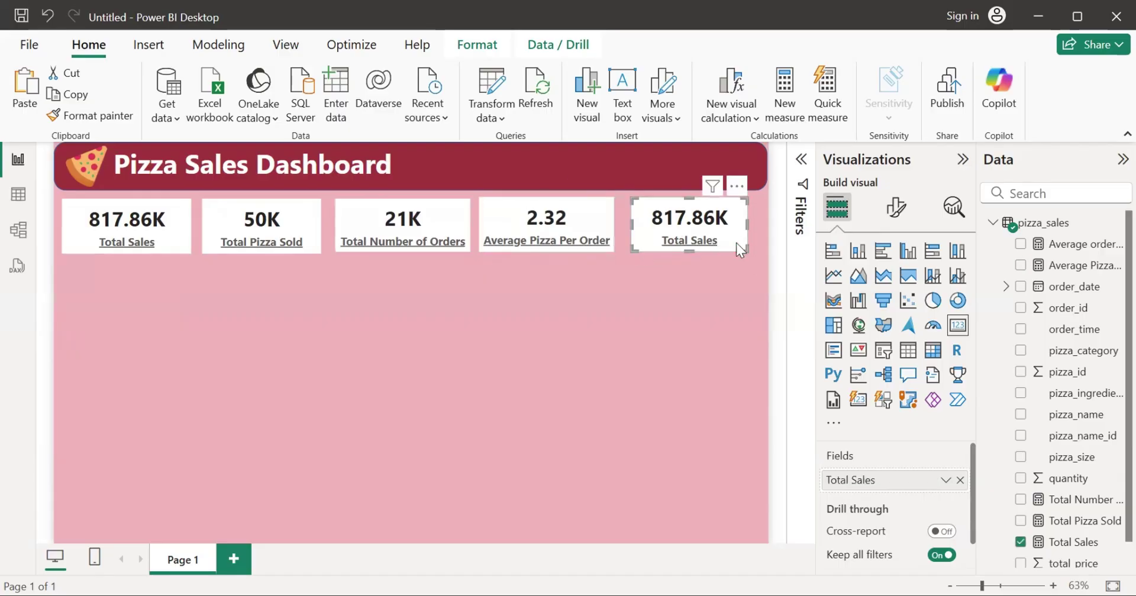
{"action": "left_click_drag", "start_coordinate": [737, 243], "coordinate": [756, 243]}
{"action": "left_click_drag", "start_coordinate": [669, 225], "coordinate": [660, 224]}
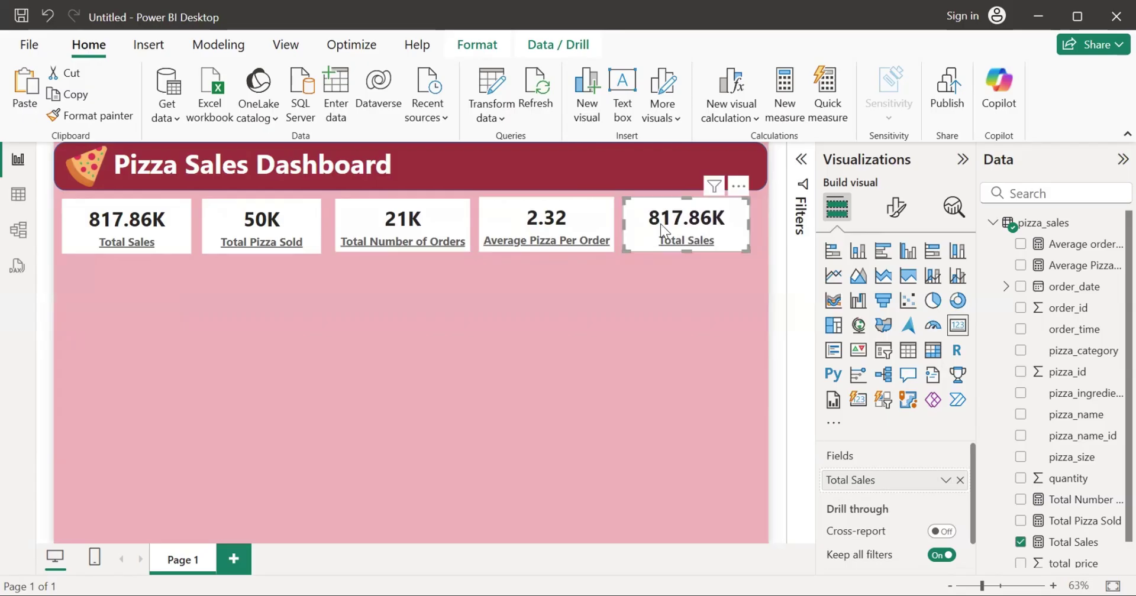
Step: Reduce the heights of the Total Pizza Sold and first Total Sales cards to match the rest of the row
{"action": "left_click", "coordinate": [314, 234]}
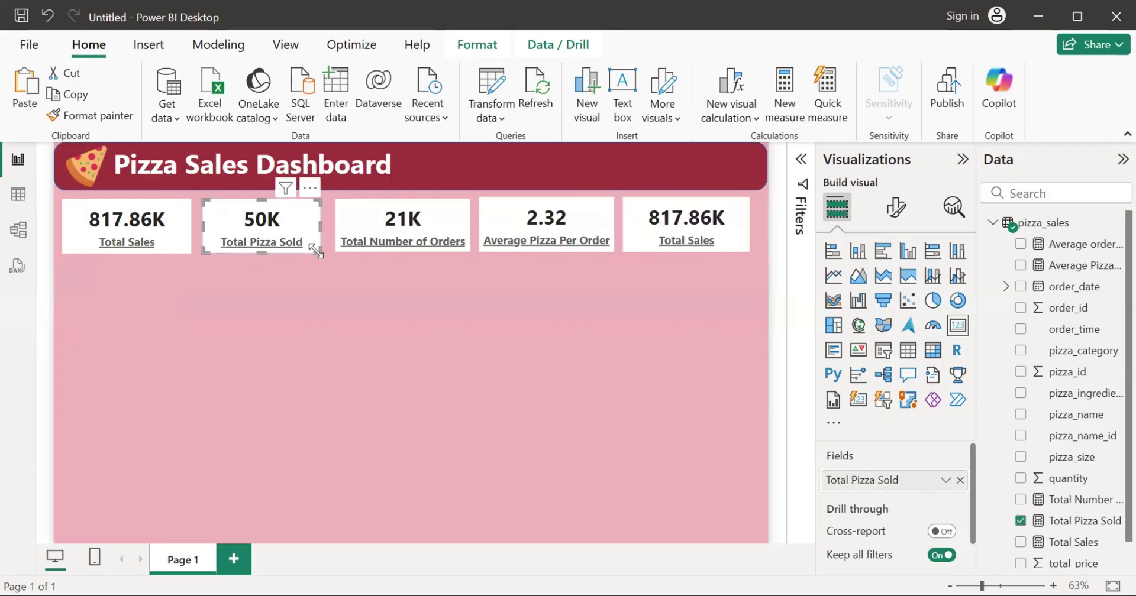
{"action": "left_click_drag", "start_coordinate": [318, 250], "coordinate": [318, 244]}
{"action": "left_click", "coordinate": [187, 240]}
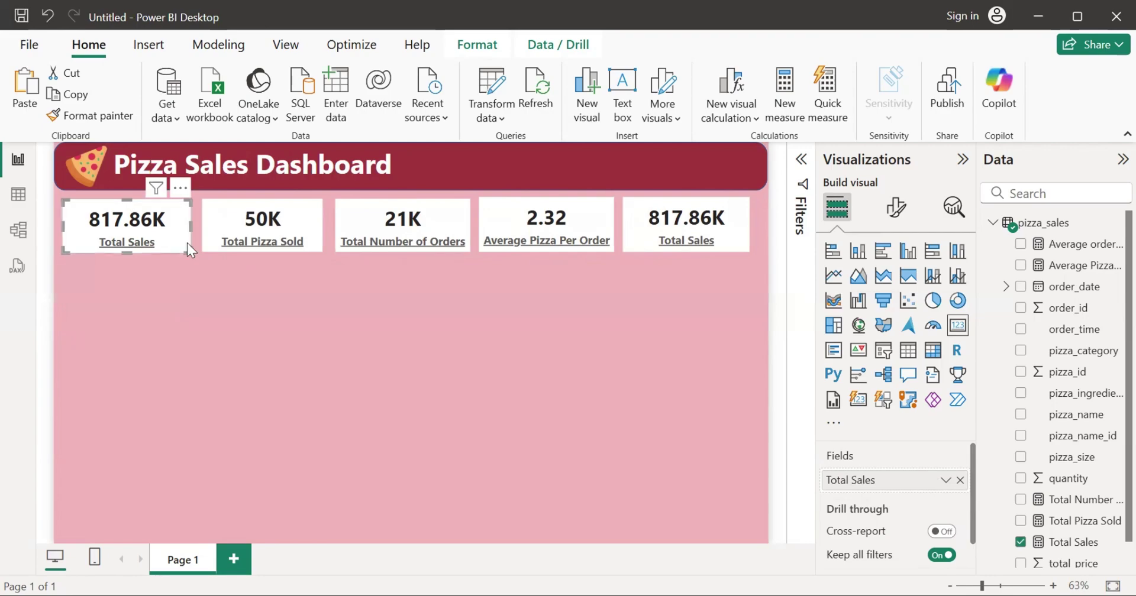
{"action": "left_click_drag", "start_coordinate": [187, 244], "coordinate": [187, 243]}
{"action": "left_click", "coordinate": [225, 277]}
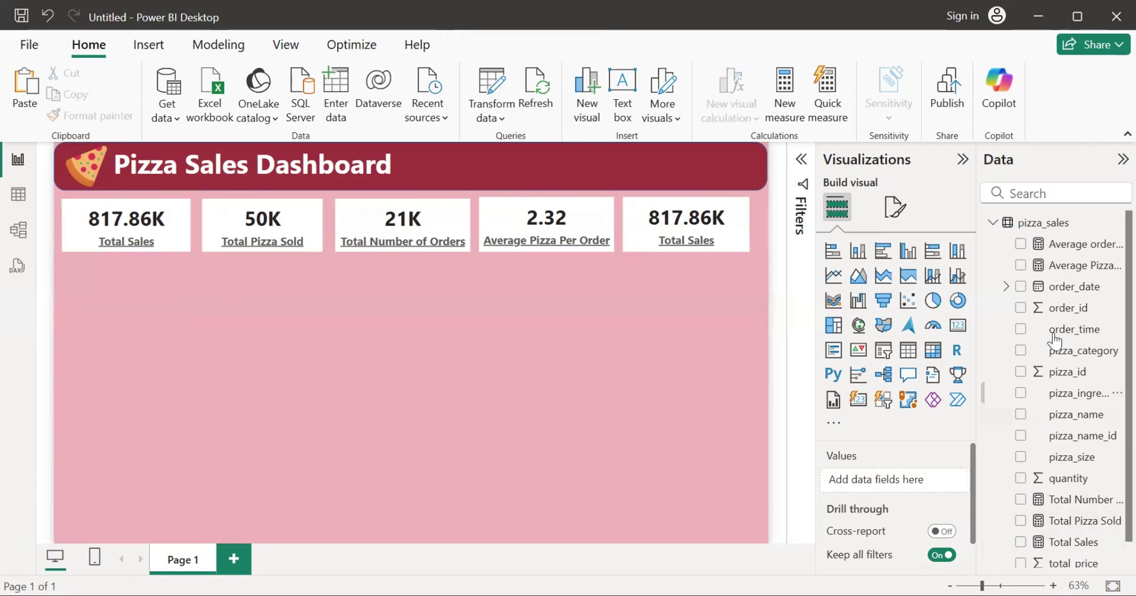
{"action": "left_click", "coordinate": [1020, 244]}
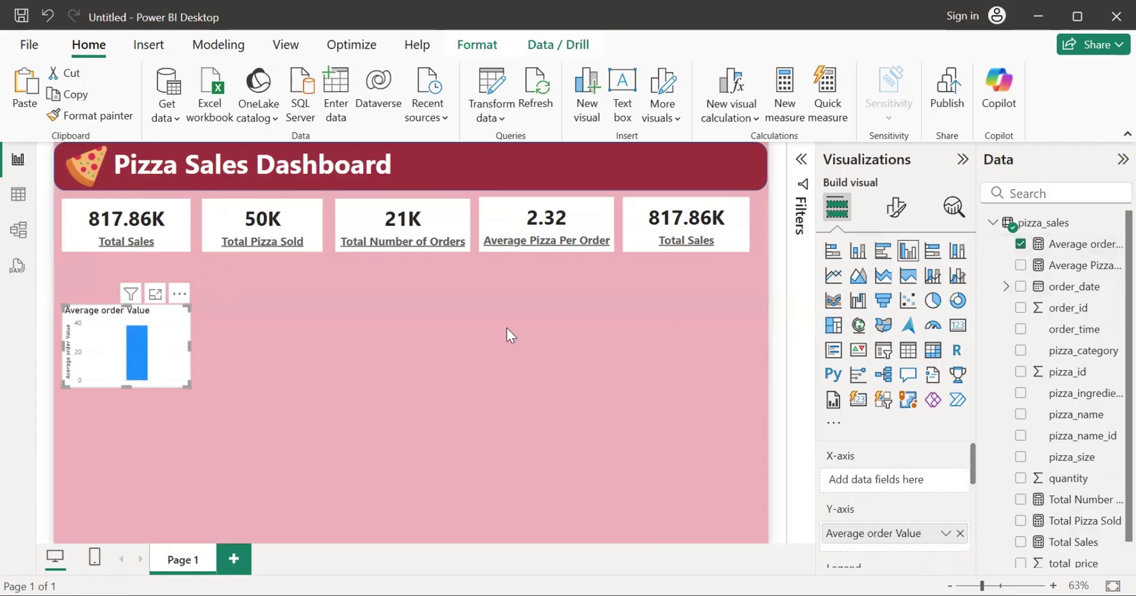
{"action": "left_click", "coordinate": [179, 293]}
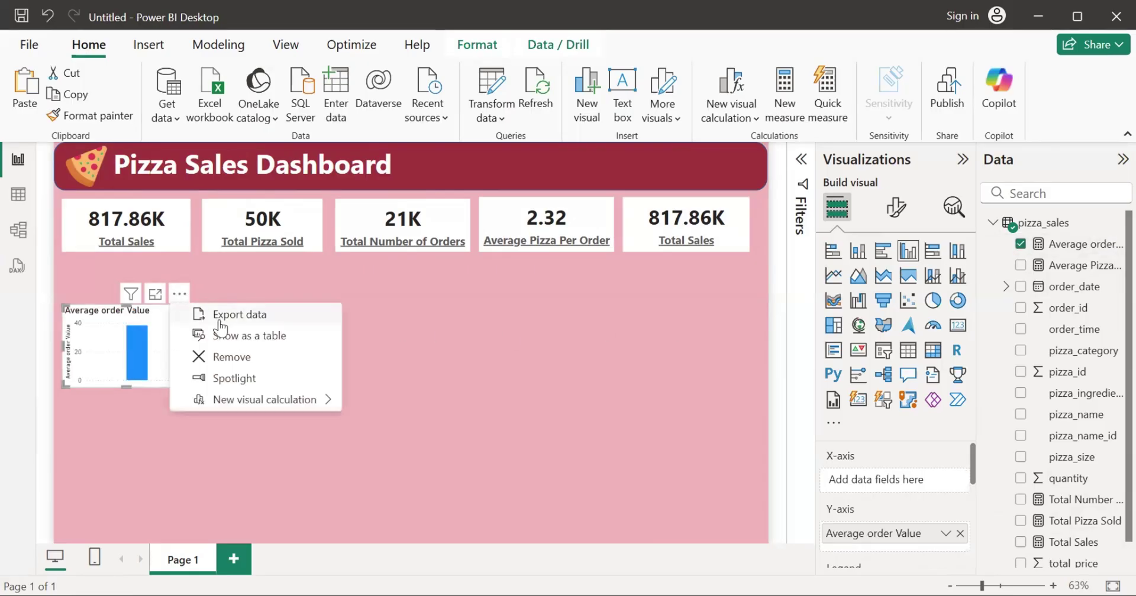
{"action": "left_click", "coordinate": [226, 357]}
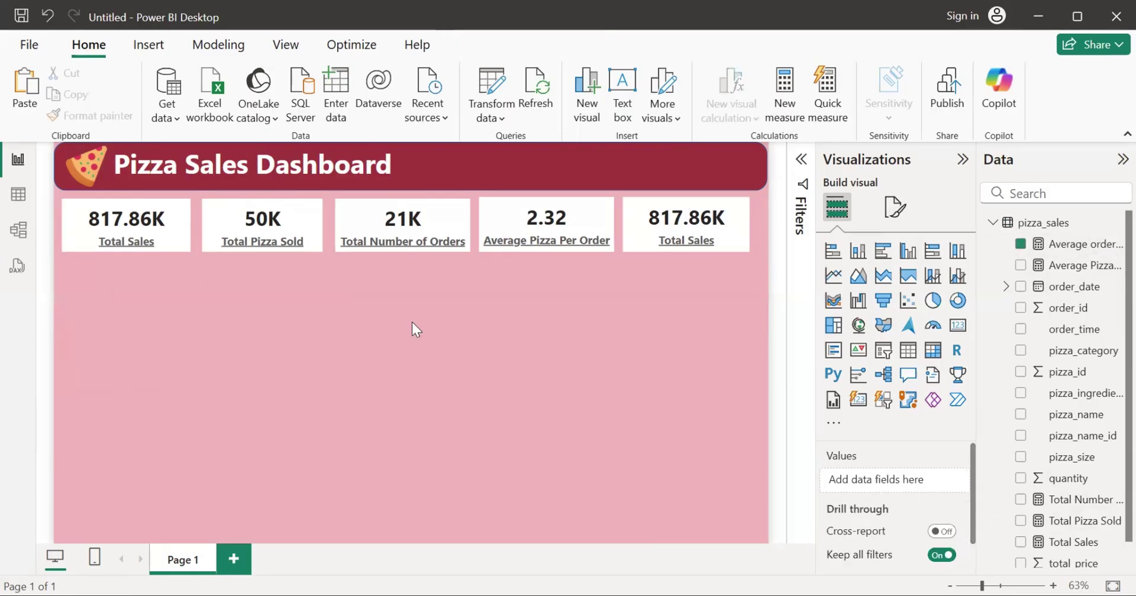
Step: Replace the fifth card's Total Sales measure with Average order Value and widen the card slightly
{"action": "left_click", "coordinate": [701, 219]}
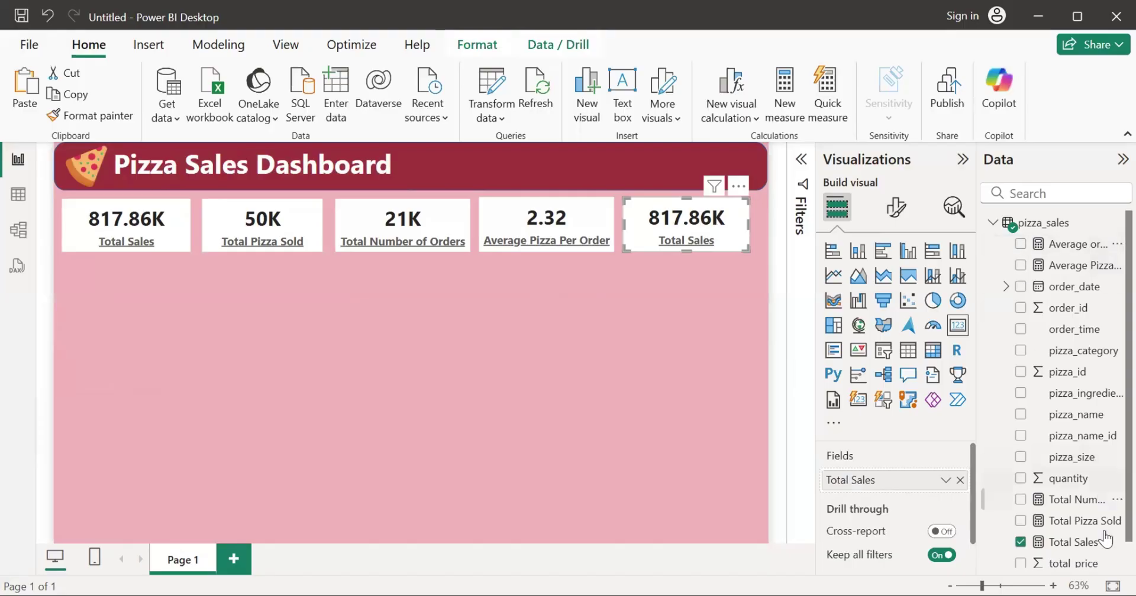
{"action": "left_click", "coordinate": [1020, 542]}
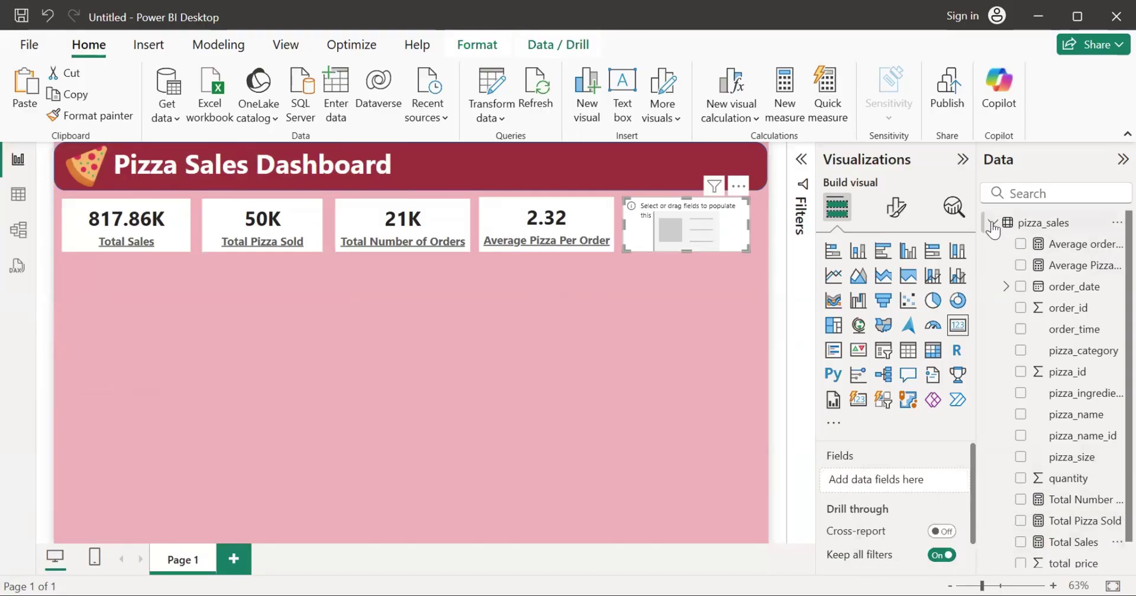
{"action": "left_click", "coordinate": [1020, 243]}
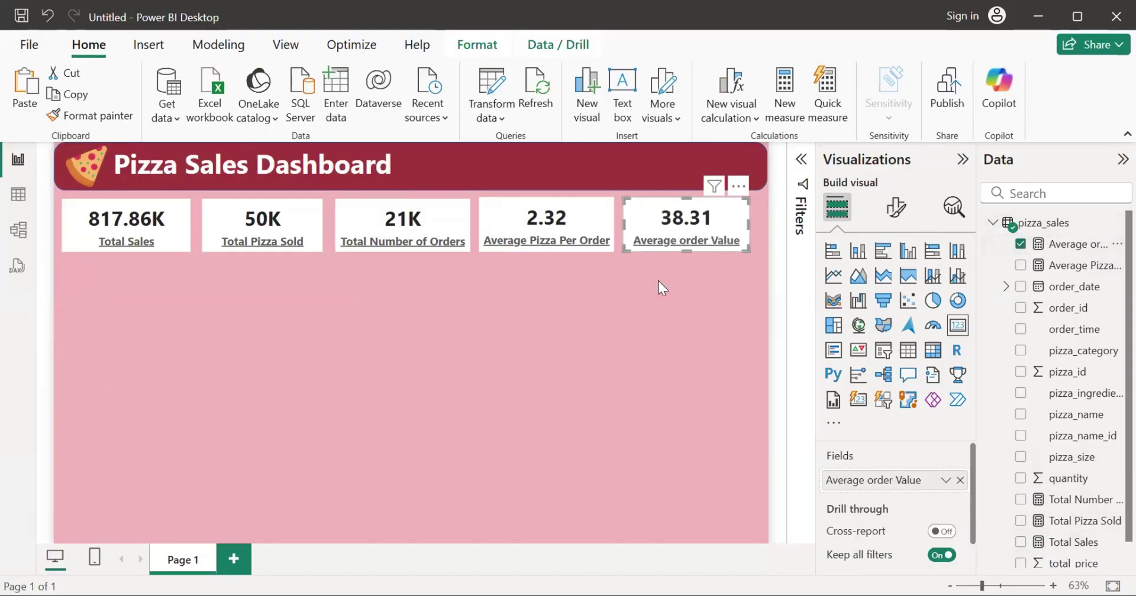
{"action": "left_click", "coordinate": [668, 315]}
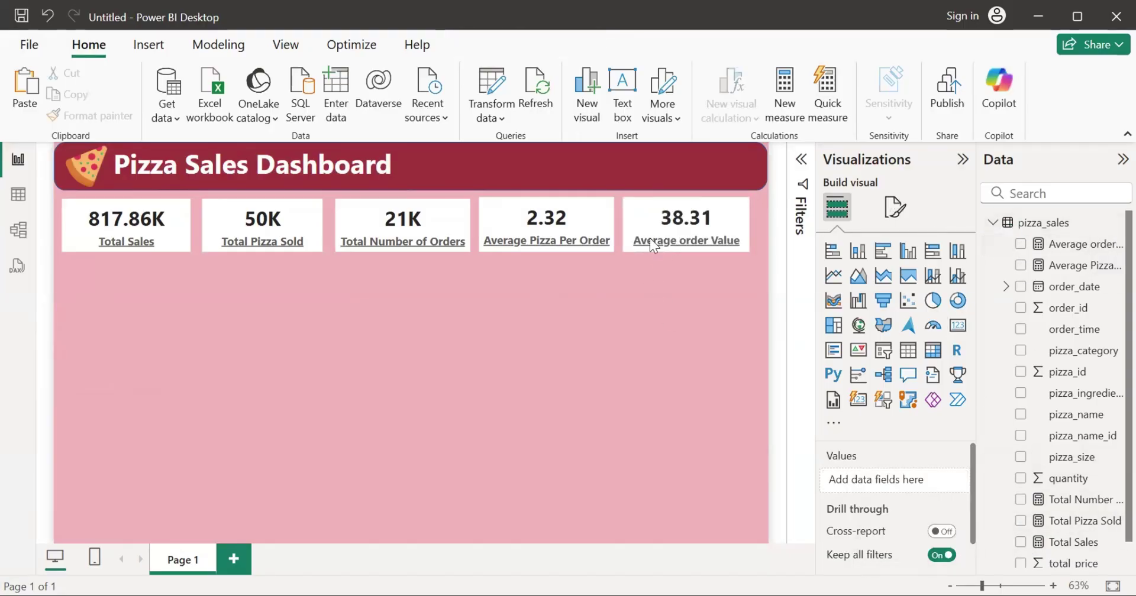
{"action": "left_click", "coordinate": [741, 230]}
{"action": "left_click_drag", "start_coordinate": [749, 228], "coordinate": [743, 230]}
{"action": "left_click", "coordinate": [705, 325]}
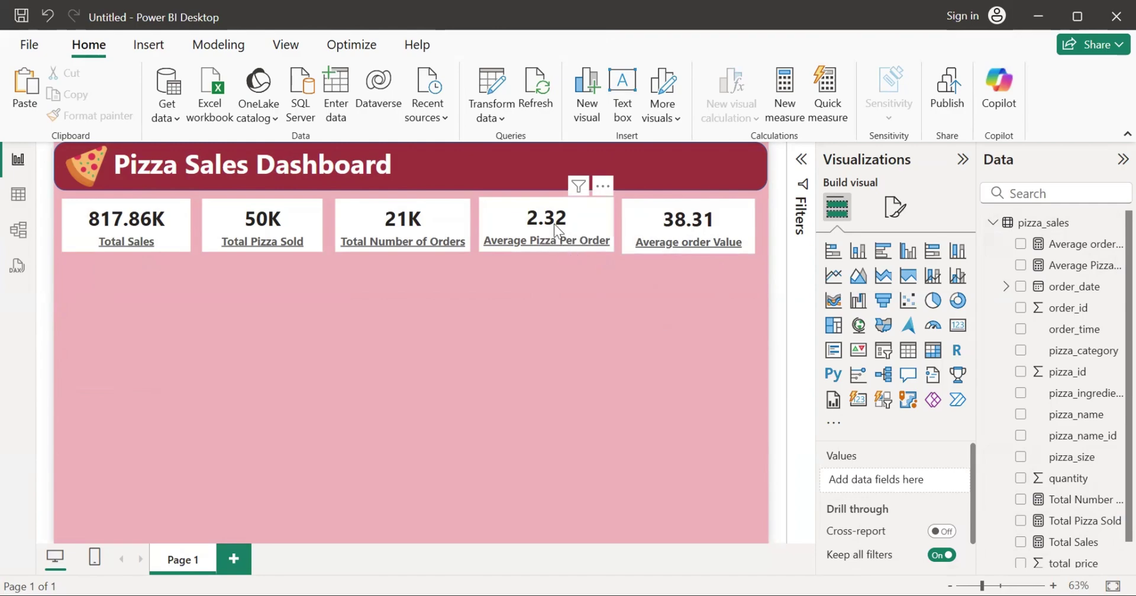
Step: Swap the last two cards so Average order Value is fourth and Average Pizza Per Order is fifth in the row
{"action": "left_click_drag", "start_coordinate": [554, 225], "coordinate": [552, 352]}
{"action": "left_click_drag", "start_coordinate": [690, 235], "coordinate": [550, 235]}
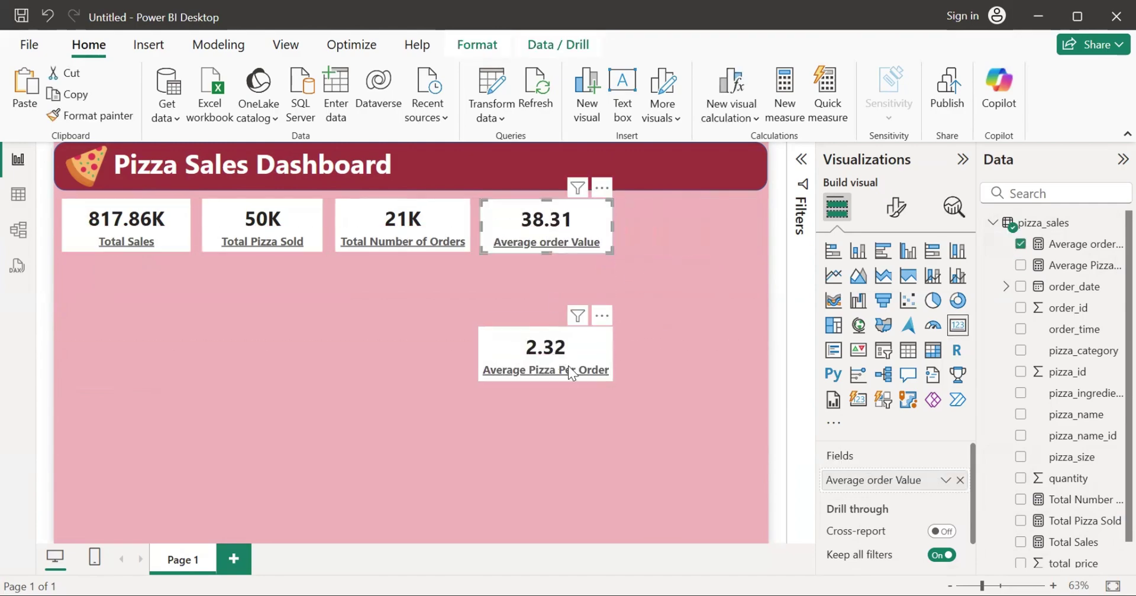
{"action": "left_click_drag", "start_coordinate": [568, 365], "coordinate": [713, 243]}
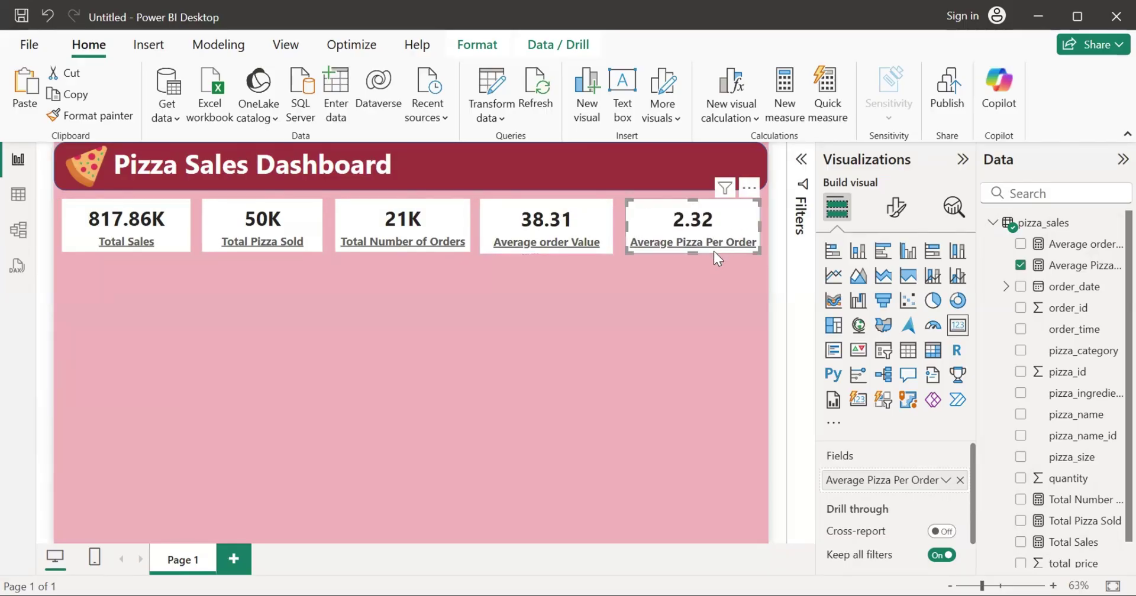
{"action": "left_click", "coordinate": [668, 300]}
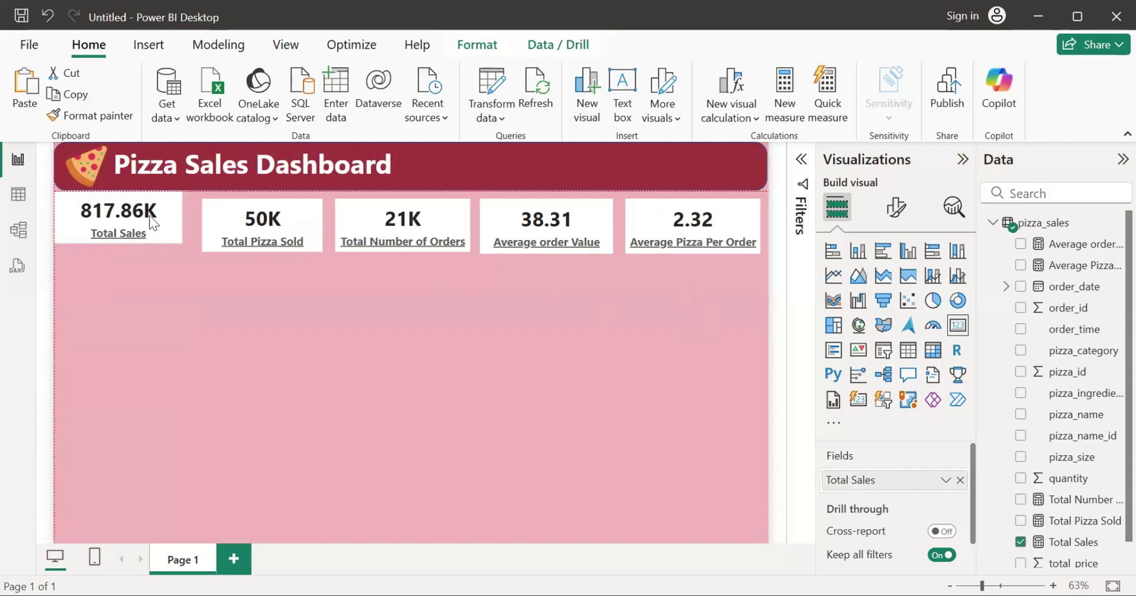
{"action": "left_click_drag", "start_coordinate": [155, 223], "coordinate": [155, 225]}
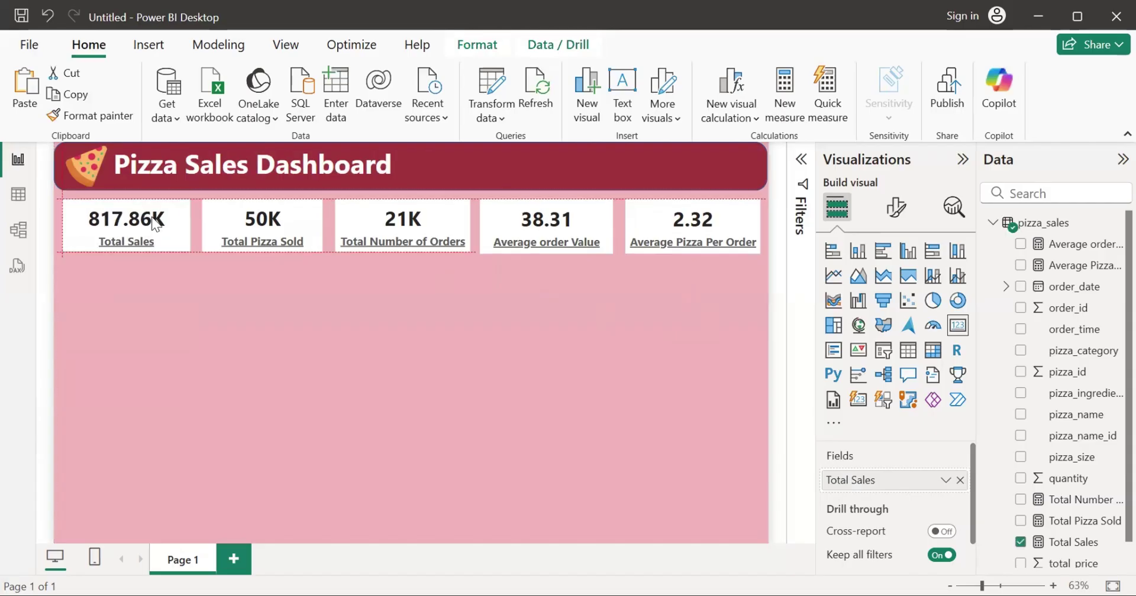
{"action": "left_click", "coordinate": [259, 334]}
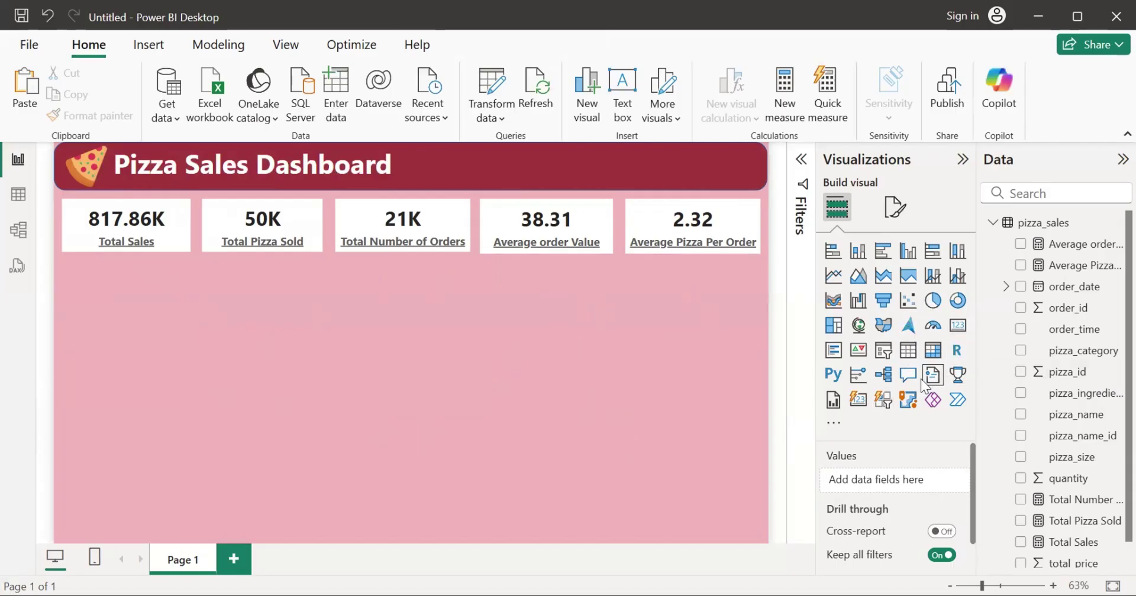
Step: Add a slicer on pizza_name, enlarge it, and place it over the title banner beside the dashboard title
{"action": "left_click", "coordinate": [883, 352]}
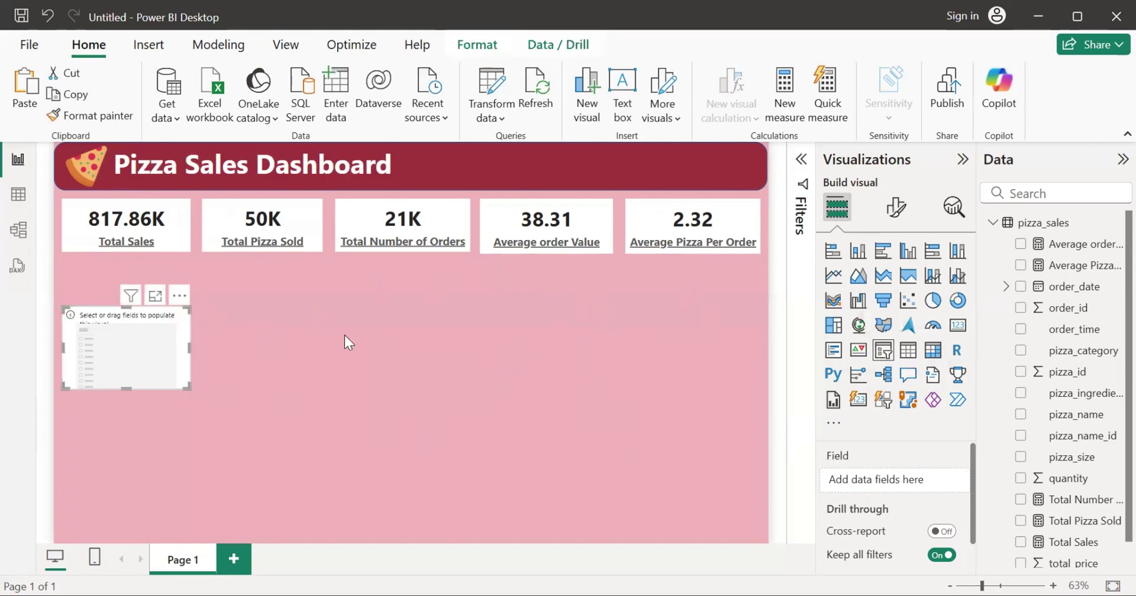
{"action": "left_click_drag", "start_coordinate": [166, 355], "coordinate": [659, 369]}
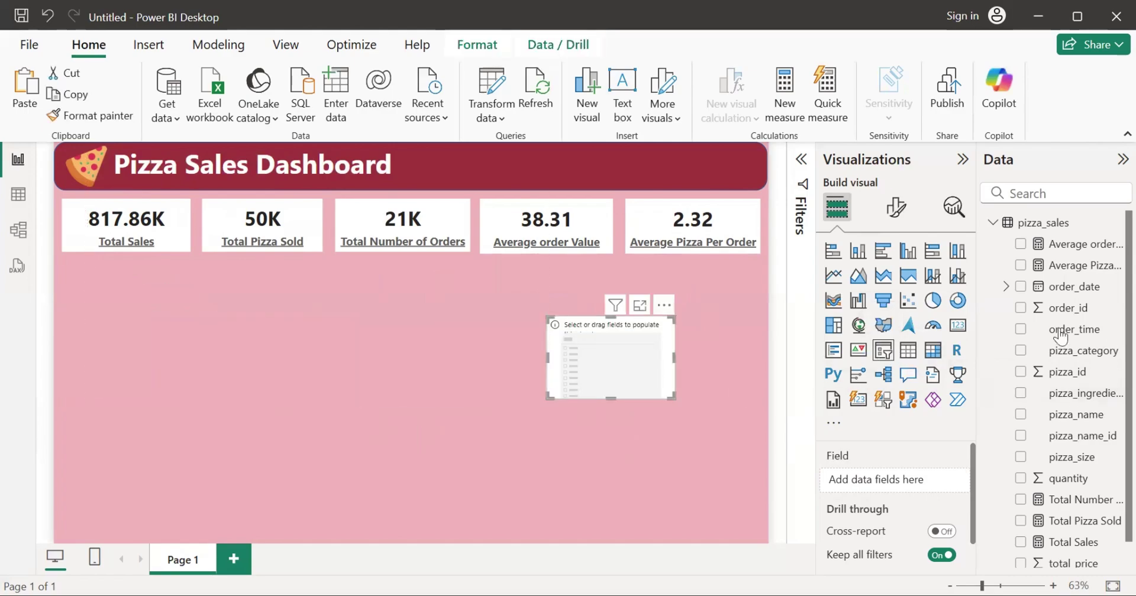
{"action": "left_click", "coordinate": [1020, 414]}
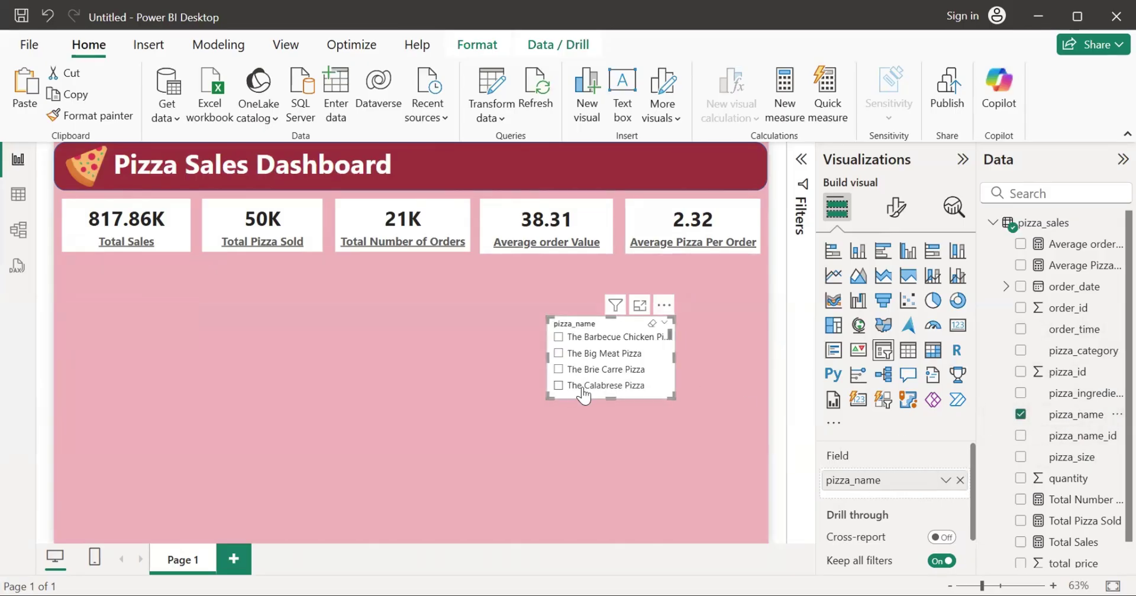
{"action": "left_click_drag", "start_coordinate": [610, 395], "coordinate": [599, 486]}
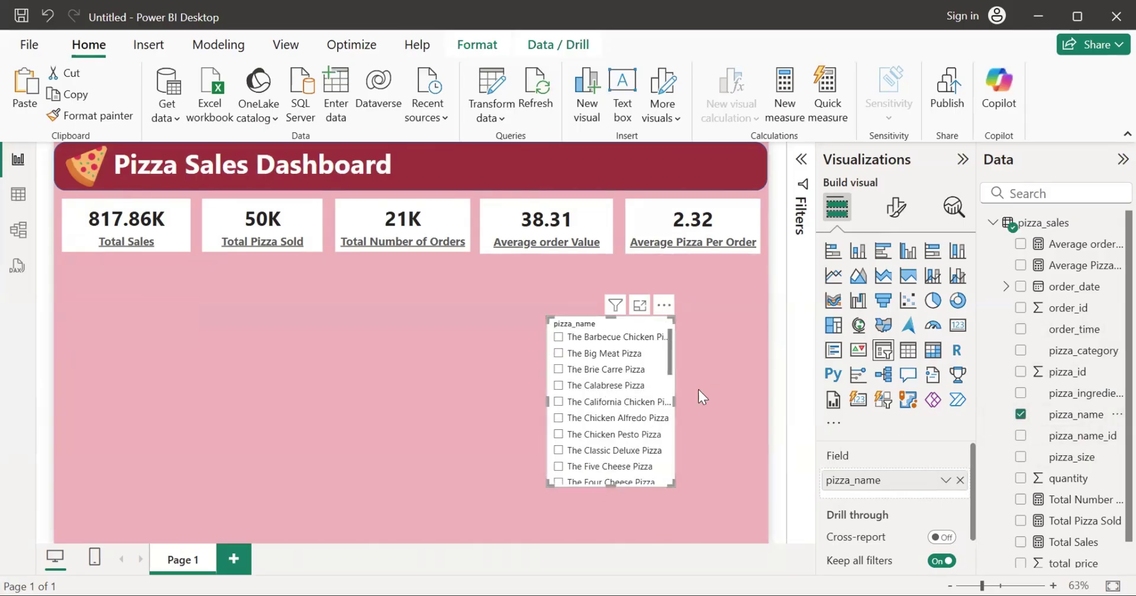
{"action": "left_click_drag", "start_coordinate": [673, 400], "coordinate": [582, 277]}
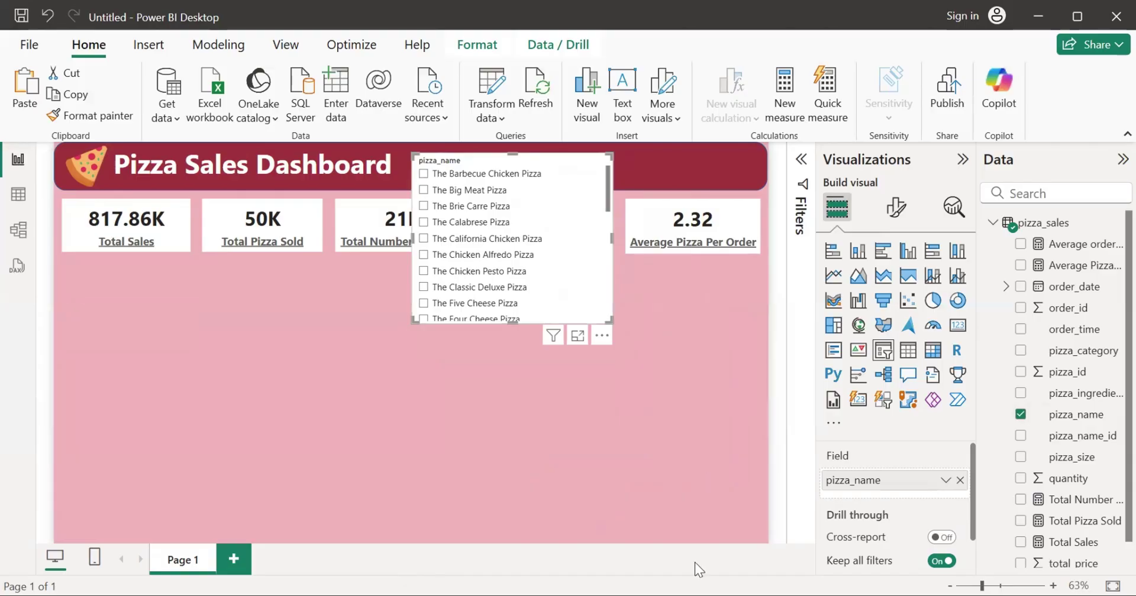
Step: Set the pizza_name slicer's style to Dropdown and shrink its height to fit inside the title banner
{"action": "left_click", "coordinate": [895, 207]}
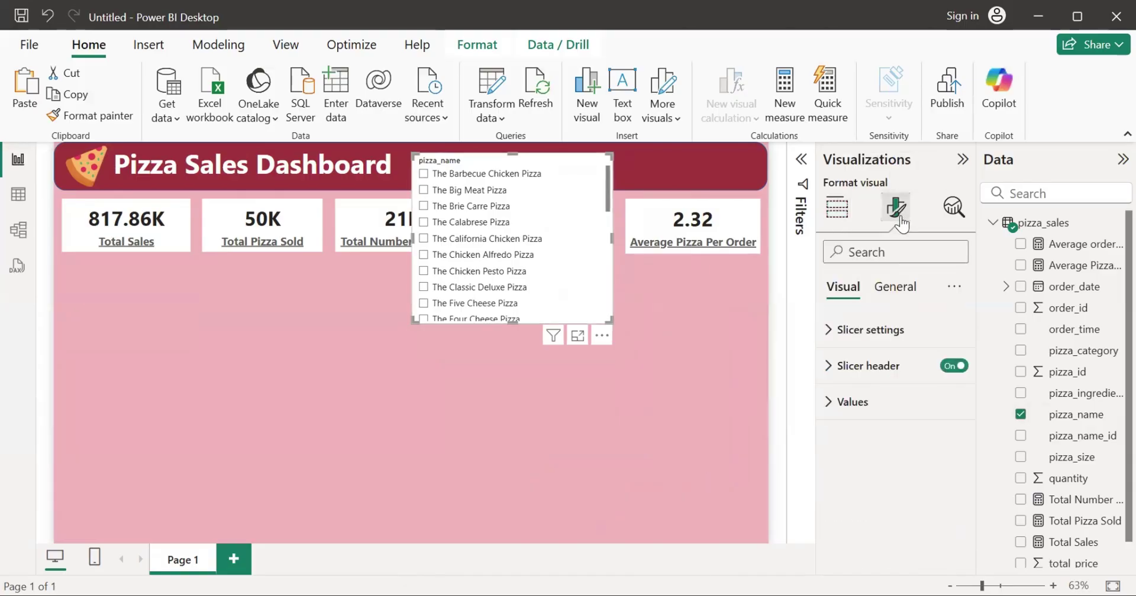
{"action": "left_click", "coordinate": [921, 340]}
{"action": "left_click", "coordinate": [934, 420]}
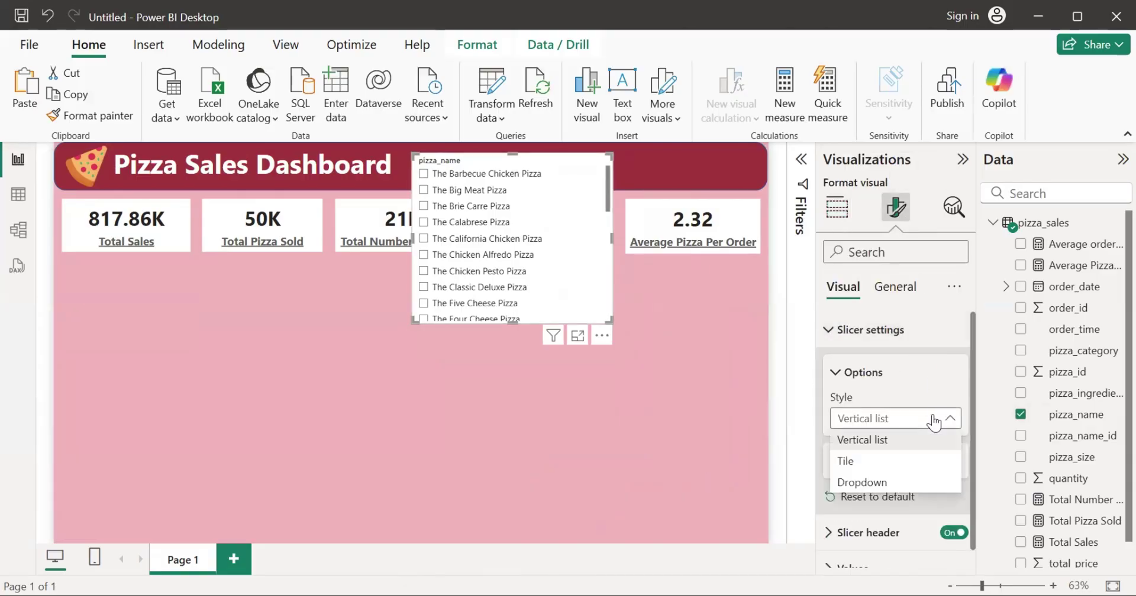
{"action": "left_click", "coordinate": [906, 483]}
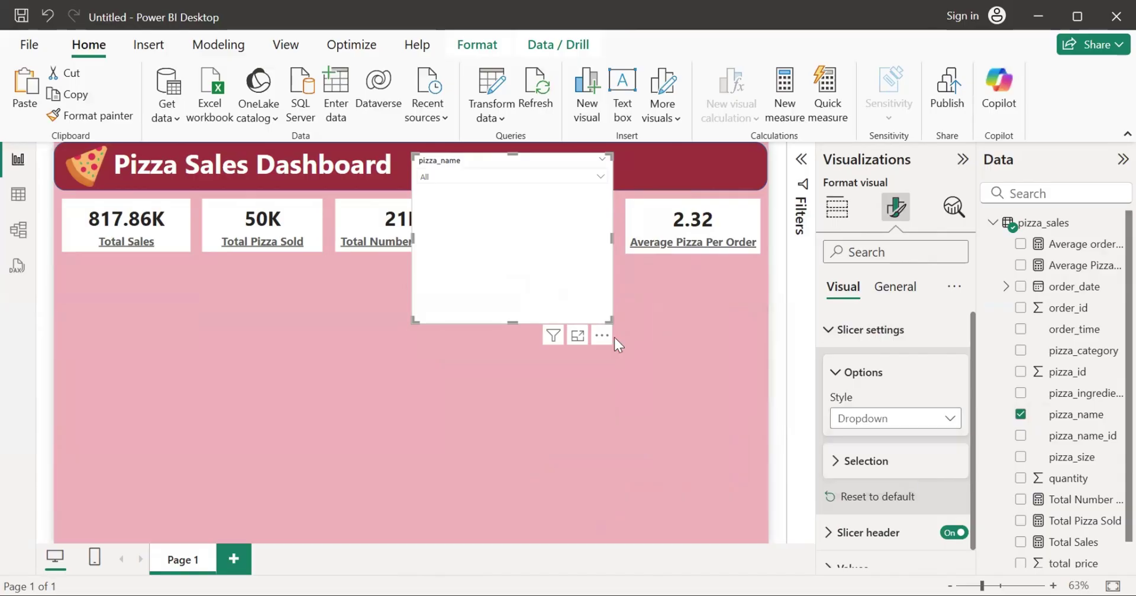
{"action": "left_click_drag", "start_coordinate": [610, 322], "coordinate": [604, 177]}
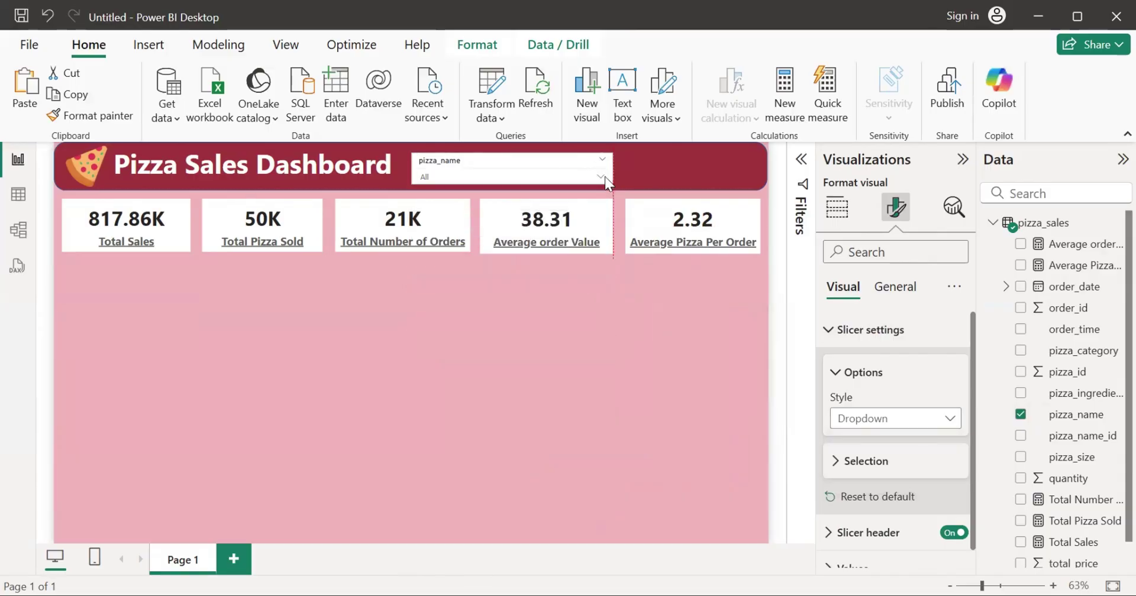
{"action": "left_click", "coordinate": [607, 361]}
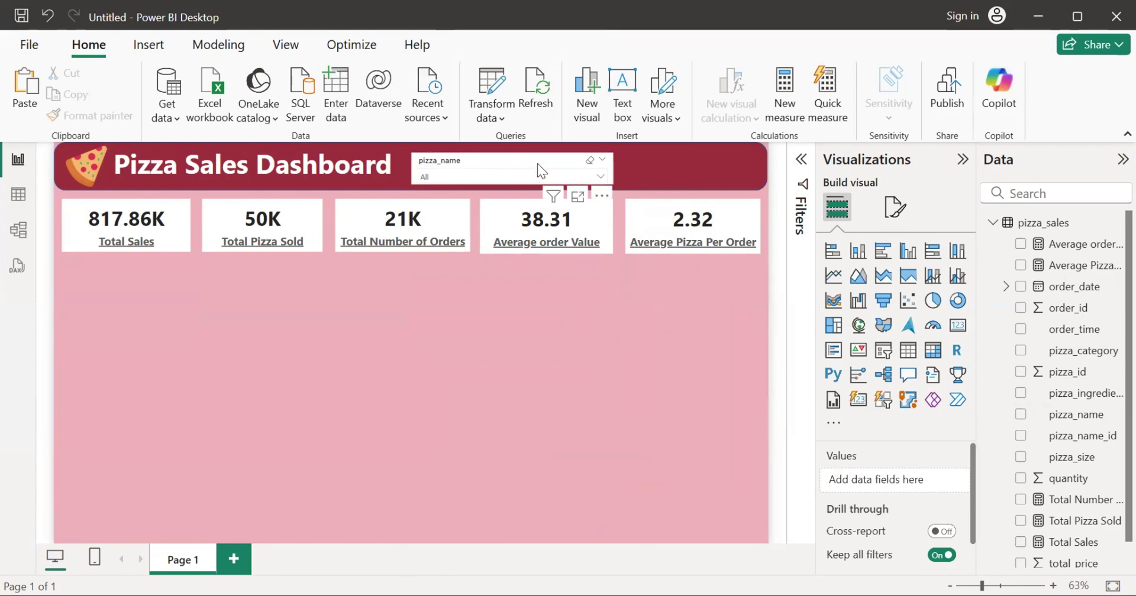
Step: Expand the pizza_name slicer in the banner to check its list of pizzas
{"action": "left_click", "coordinate": [550, 155]}
{"action": "left_click", "coordinate": [503, 442]}
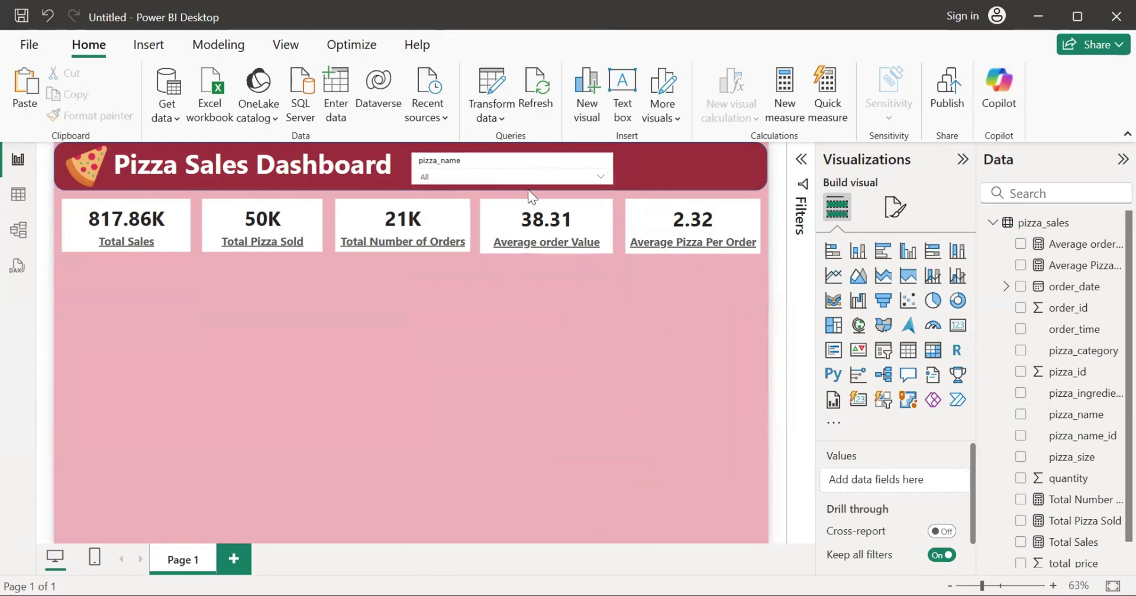
{"action": "left_click", "coordinate": [512, 158]}
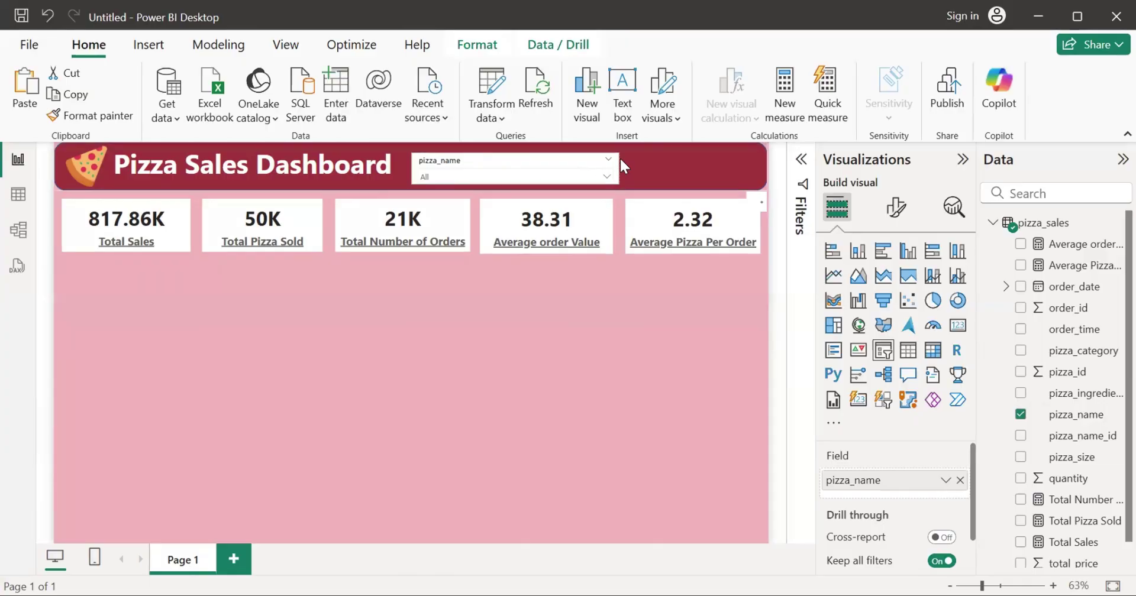
{"action": "left_click", "coordinate": [600, 177]}
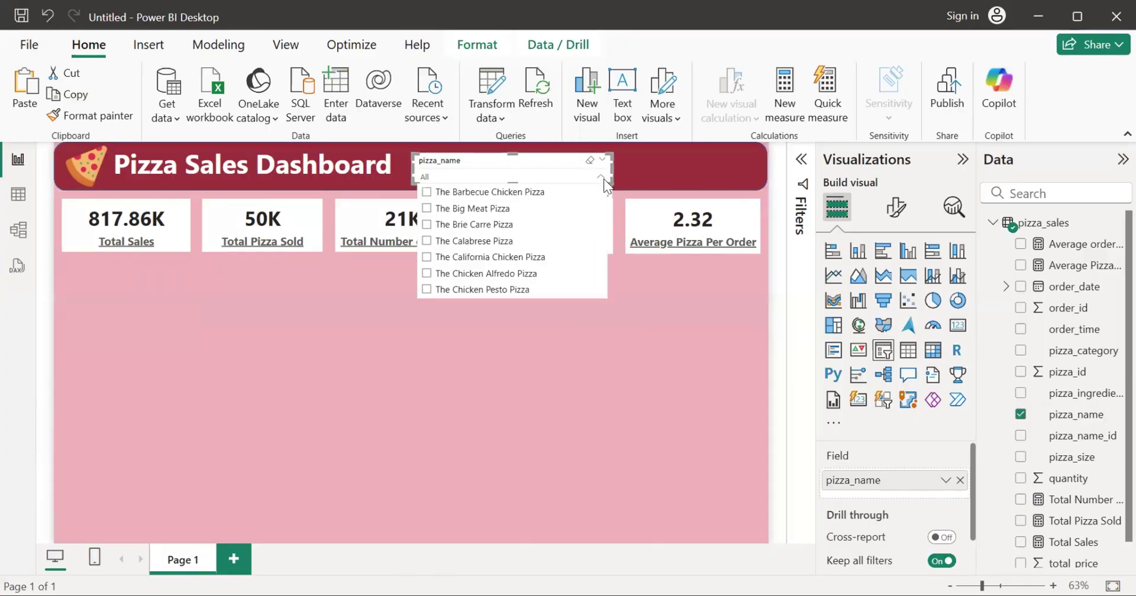
Step: Browse through the pizza names in the pizza_name slicer's dropdown list and collapse it
{"action": "scroll", "coordinate": [601, 241], "scroll_direction": "down", "scroll_amount": 8}
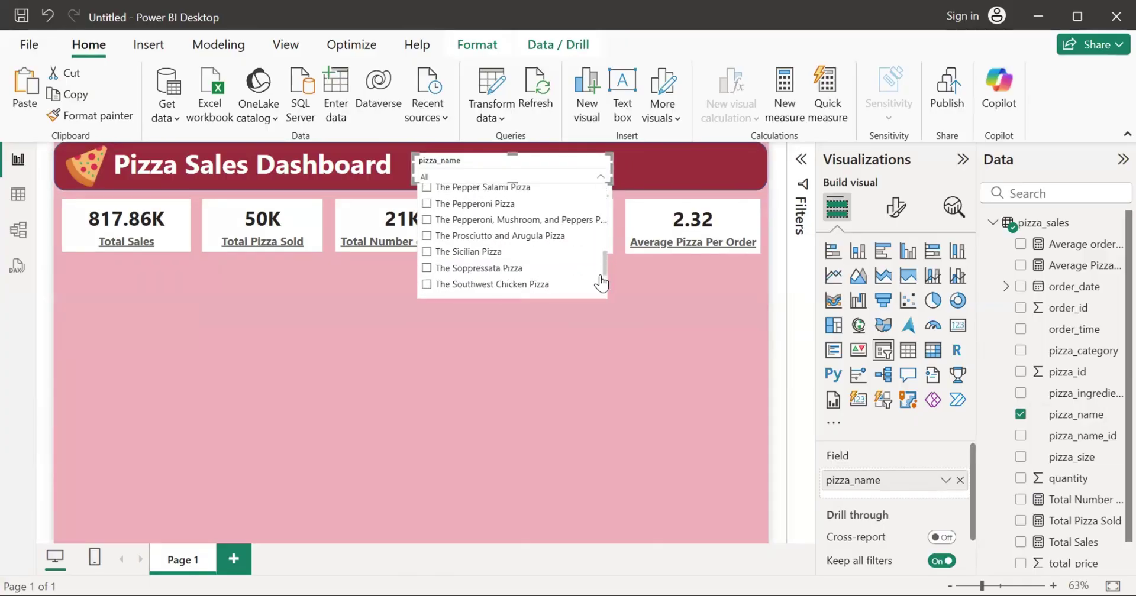
{"action": "scroll", "coordinate": [601, 248], "scroll_direction": "up", "scroll_amount": 5}
{"action": "scroll", "coordinate": [601, 204], "scroll_direction": "up", "scroll_amount": 3}
{"action": "left_click", "coordinate": [600, 176]}
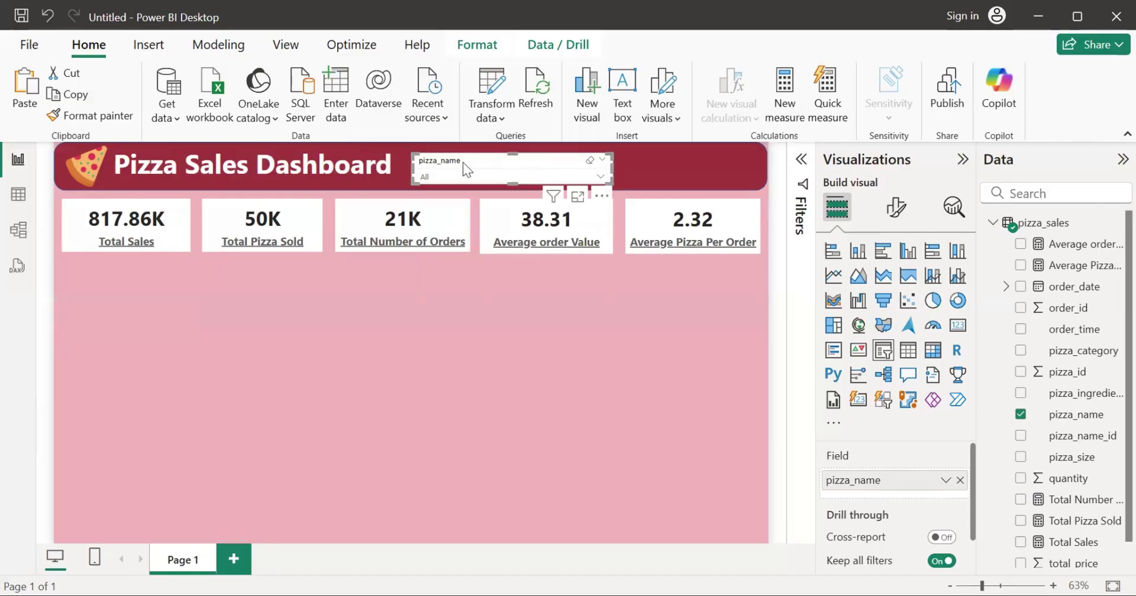
{"action": "left_click", "coordinate": [639, 347]}
Step: Rename the slicer's pizza_name field to Pizza Name for this visual
{"action": "double_click", "coordinate": [858, 483]}
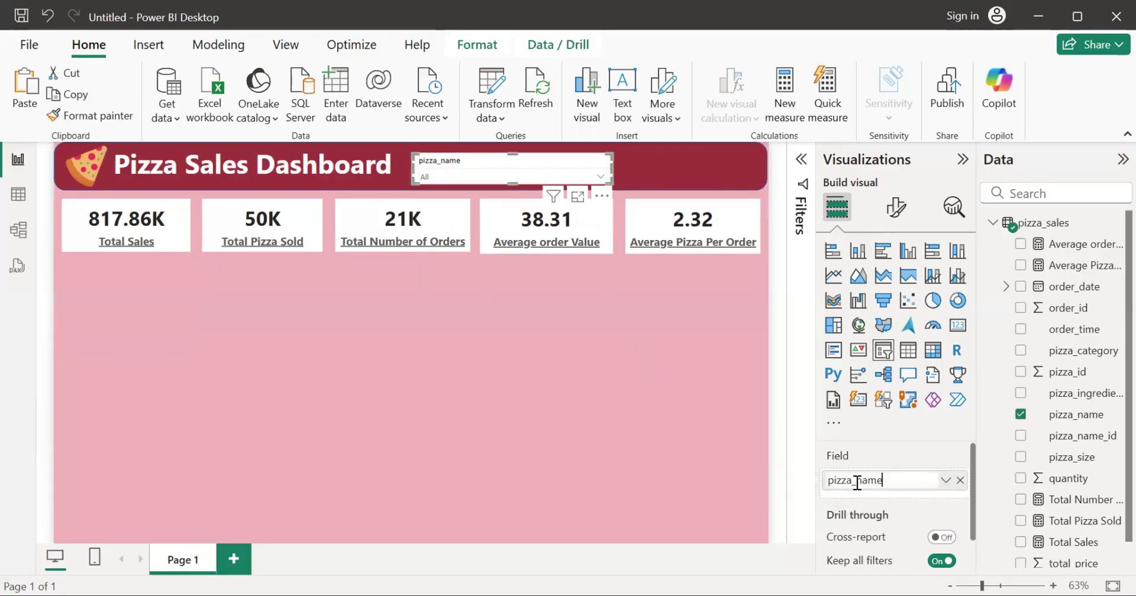
{"action": "key", "text": "BackSpace"}
{"action": "key", "text": "BackSpace"}
{"action": "type", "text": "P"}
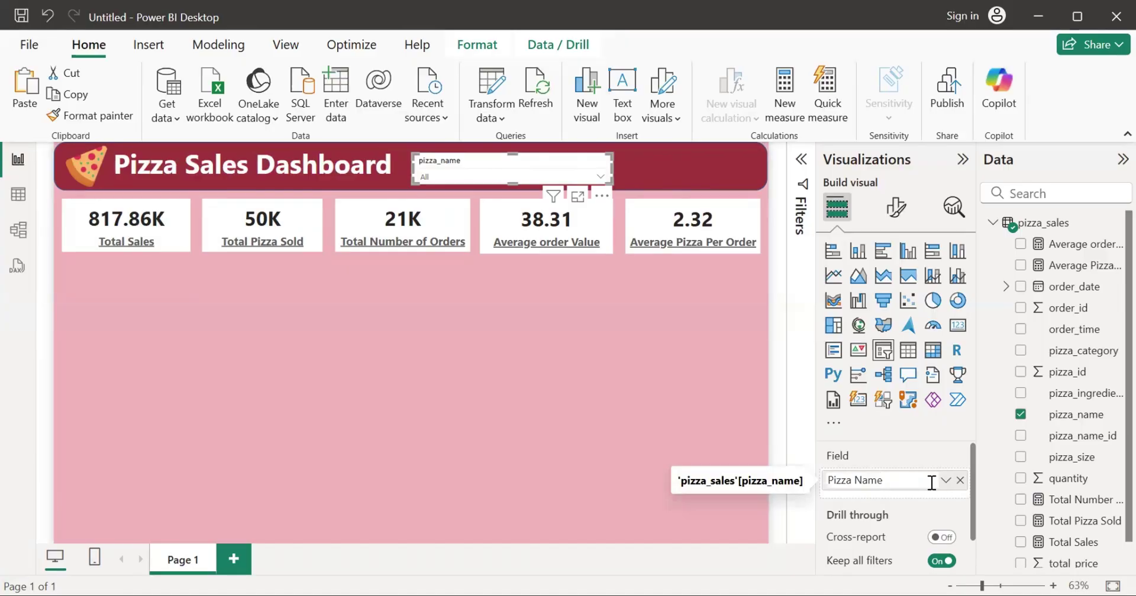
{"action": "key", "text": "Return"}
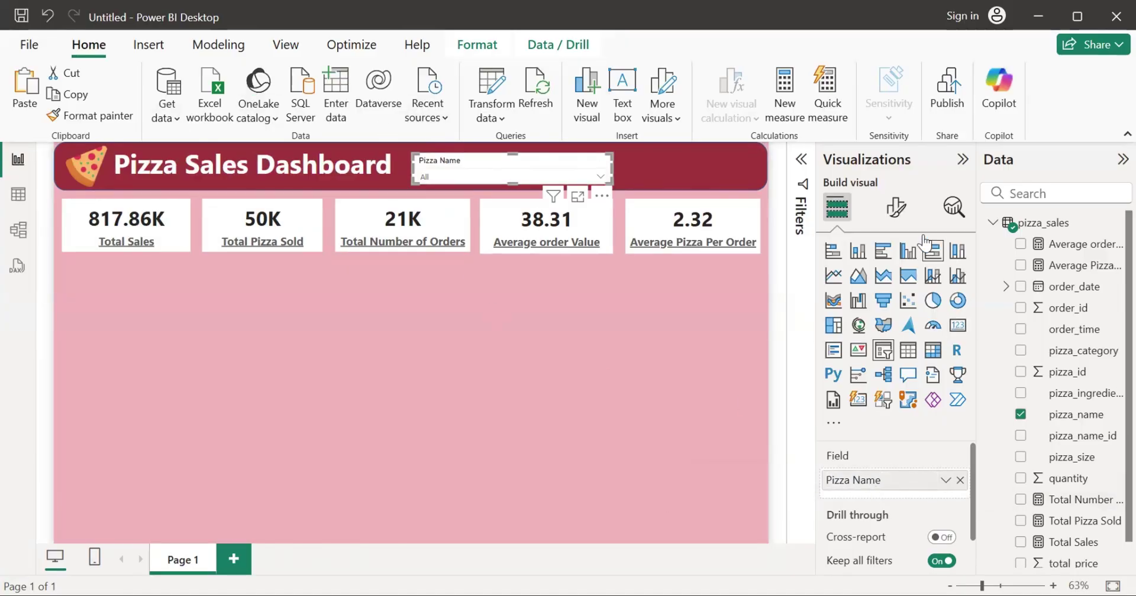
Step: Set the Pizza Name slicer's header text to size 15 and make it bold
{"action": "left_click", "coordinate": [899, 212]}
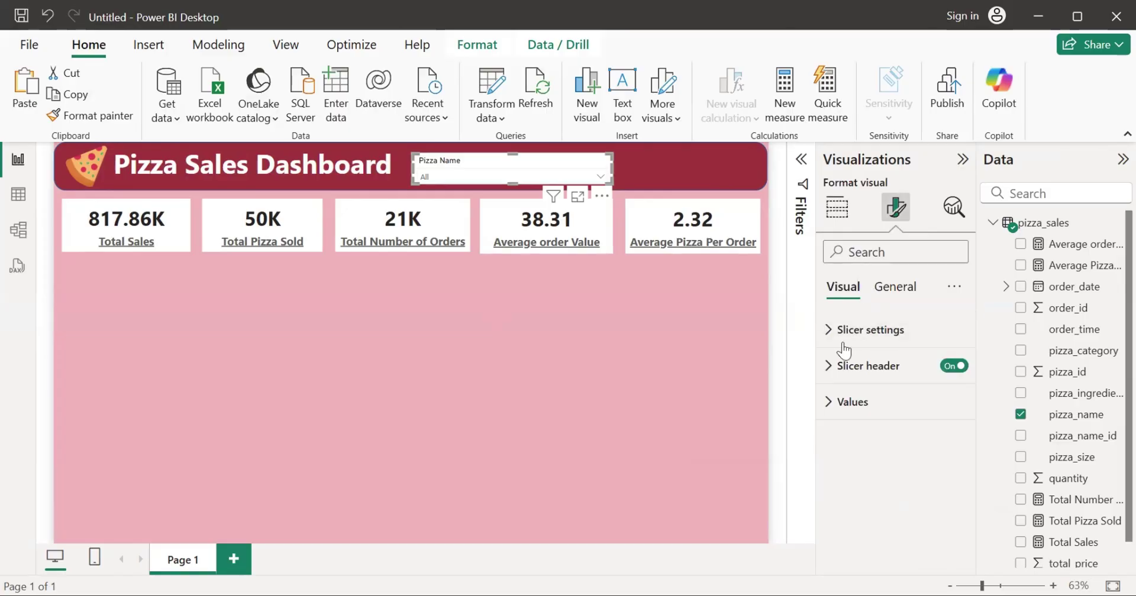
{"action": "left_click", "coordinate": [887, 334]}
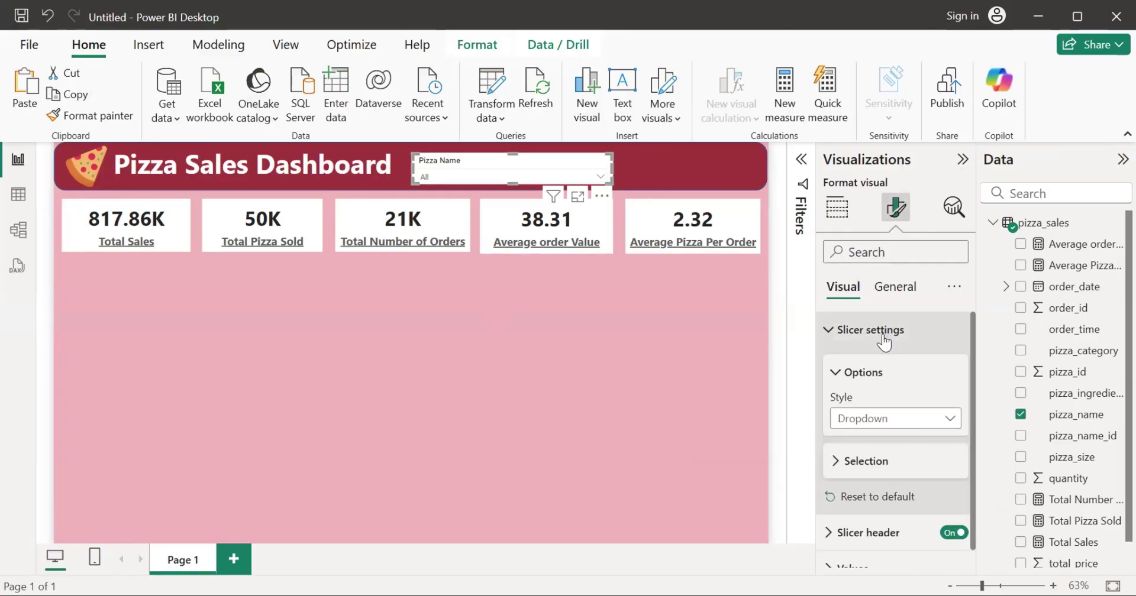
{"action": "left_click", "coordinate": [885, 333]}
{"action": "left_click", "coordinate": [882, 369]}
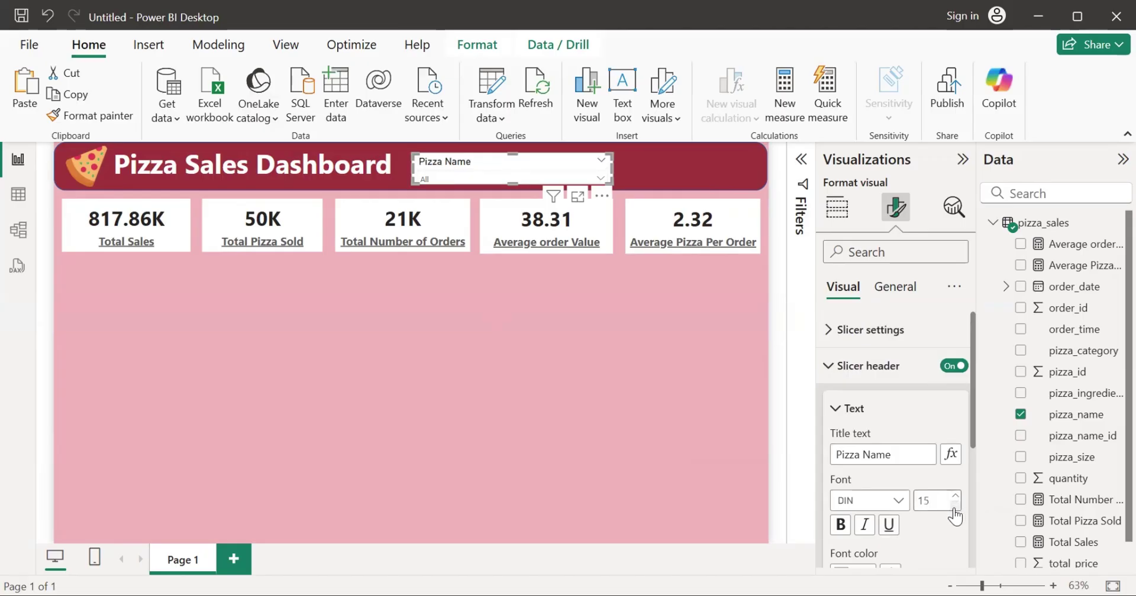
{"action": "left_click", "coordinate": [840, 525]}
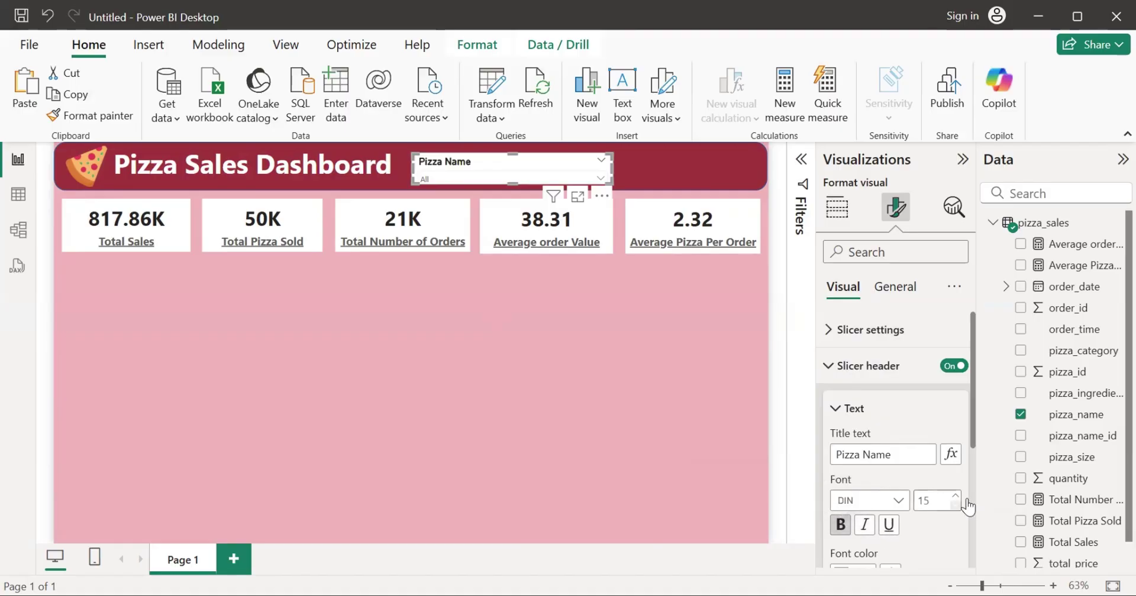
Step: Try a light gray and a dark gray font color for the Pizza Name slicer's header text
{"action": "left_click_drag", "start_coordinate": [970, 429], "coordinate": [965, 492]}
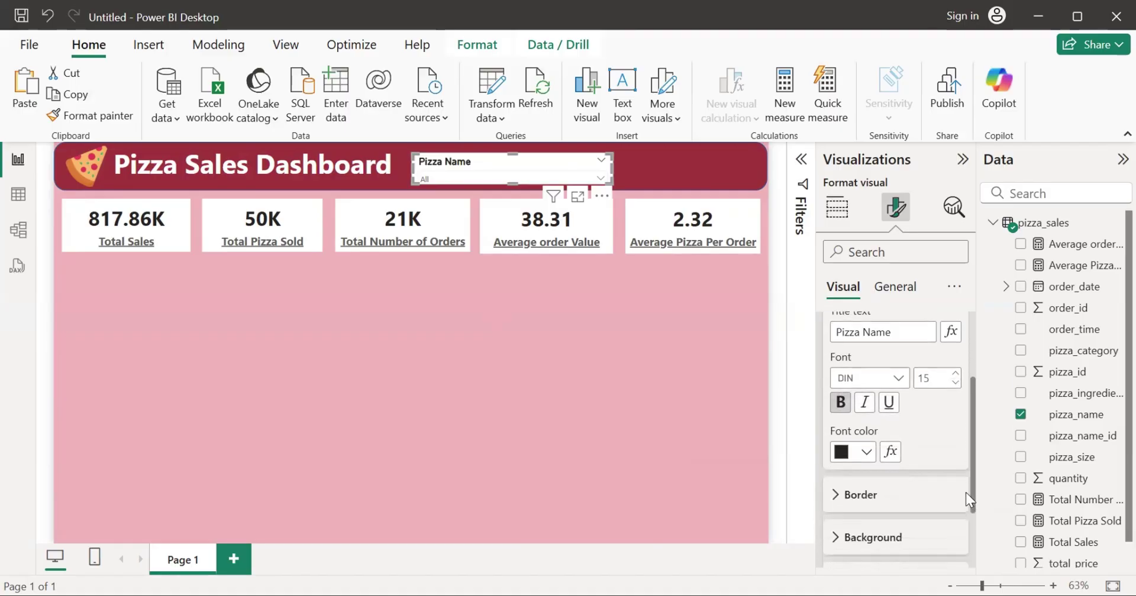
{"action": "left_click", "coordinate": [867, 449]}
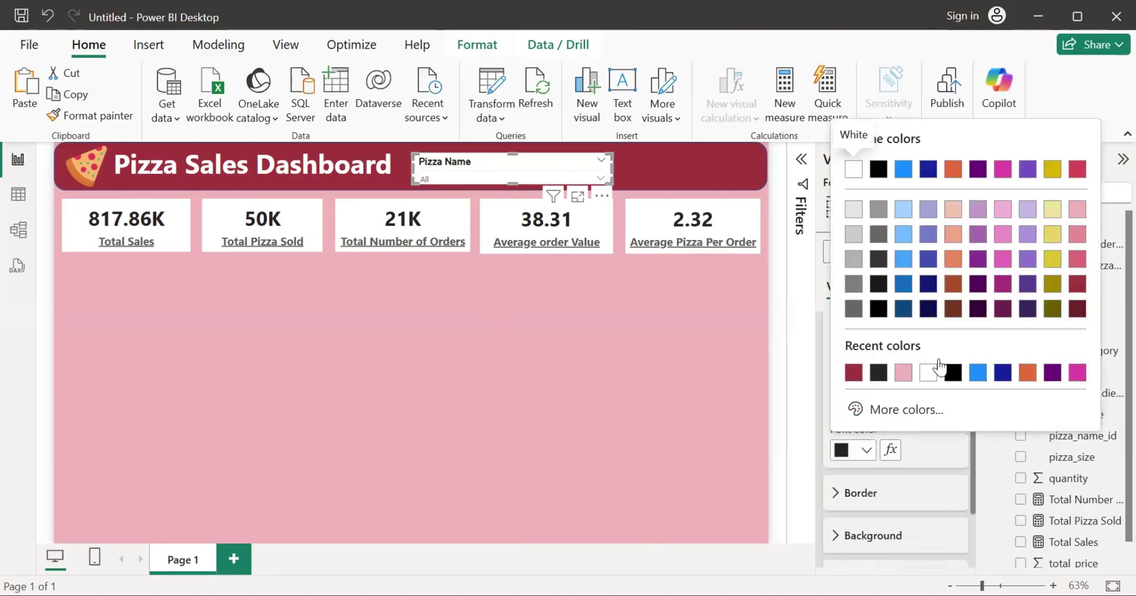
{"action": "left_click", "coordinate": [854, 258]}
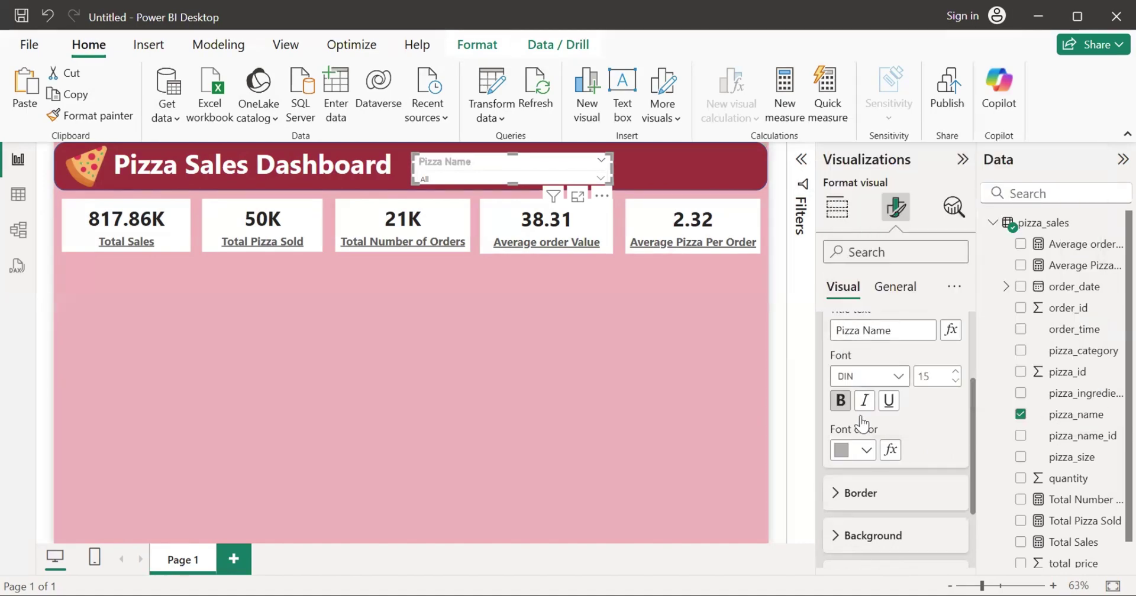
{"action": "left_click", "coordinate": [865, 451]}
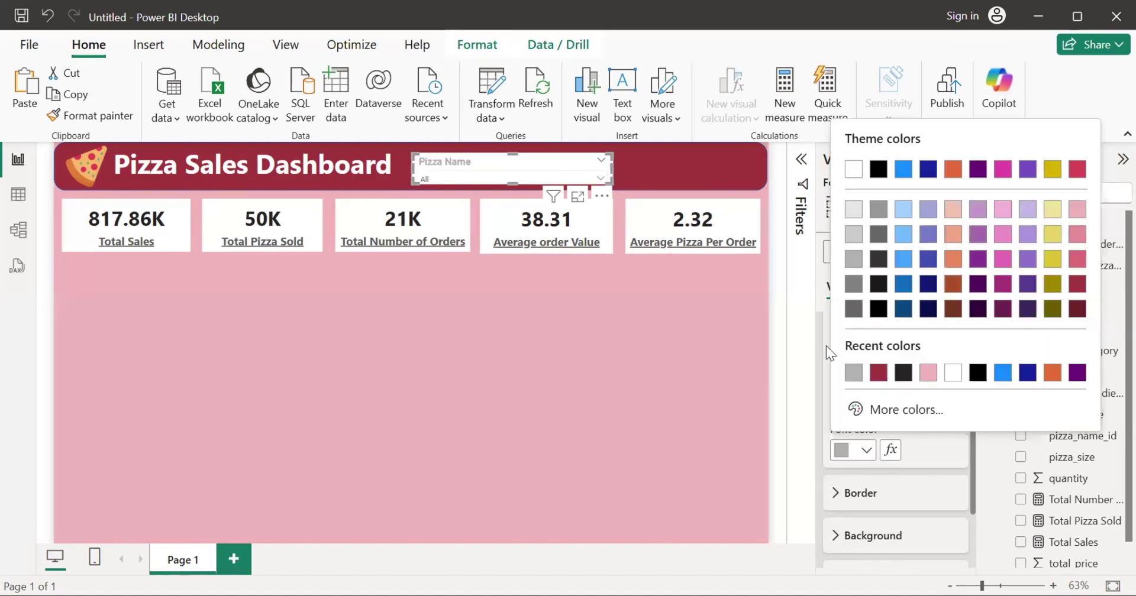
{"action": "left_click", "coordinate": [854, 308]}
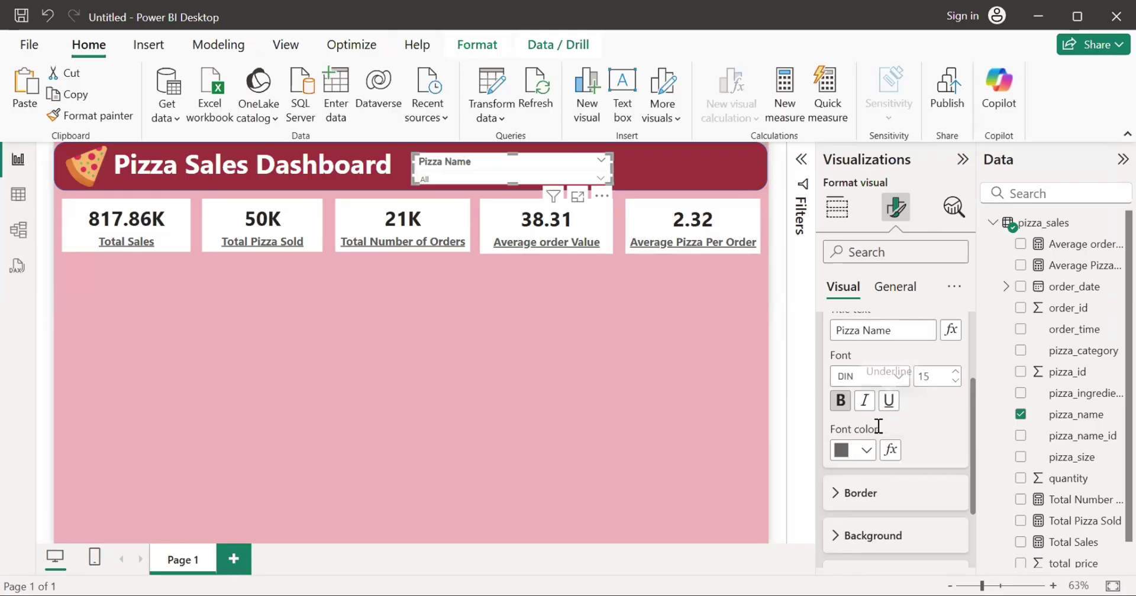
Step: Add top, bottom, left and right borders to the Pizza Name slicer's header
{"action": "left_click_drag", "start_coordinate": [974, 402], "coordinate": [973, 454]}
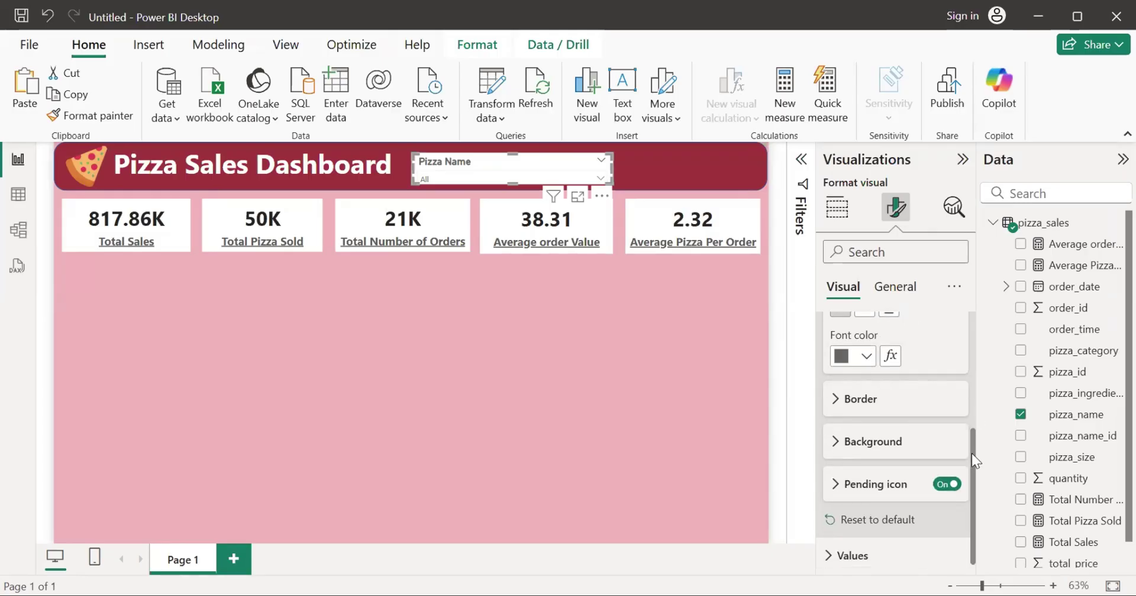
{"action": "left_click", "coordinate": [921, 402]}
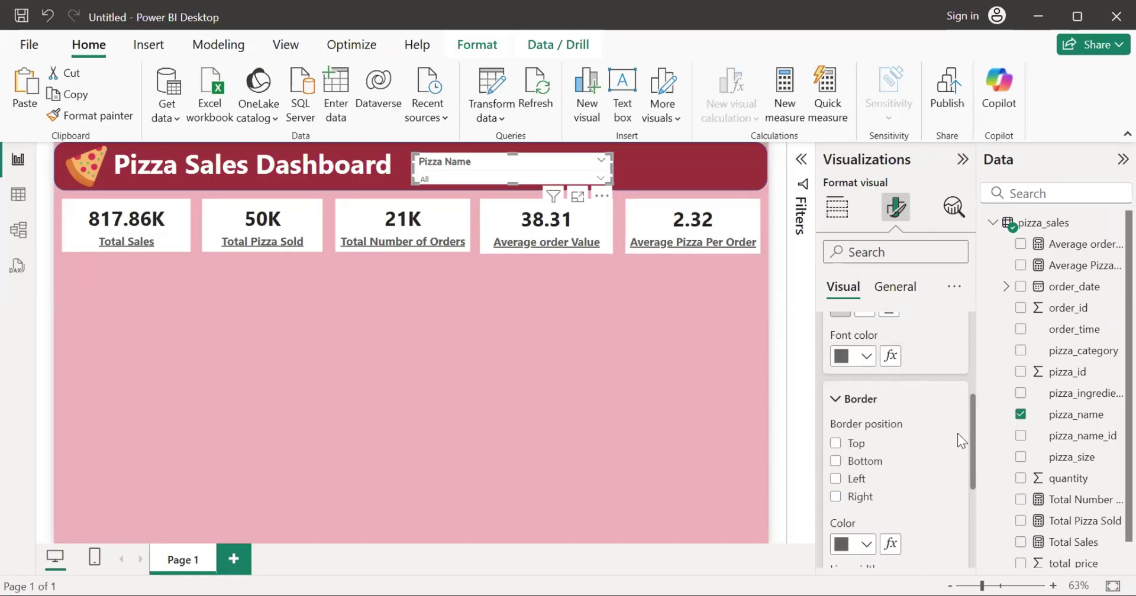
{"action": "left_click", "coordinate": [836, 444]}
{"action": "left_click", "coordinate": [835, 462]}
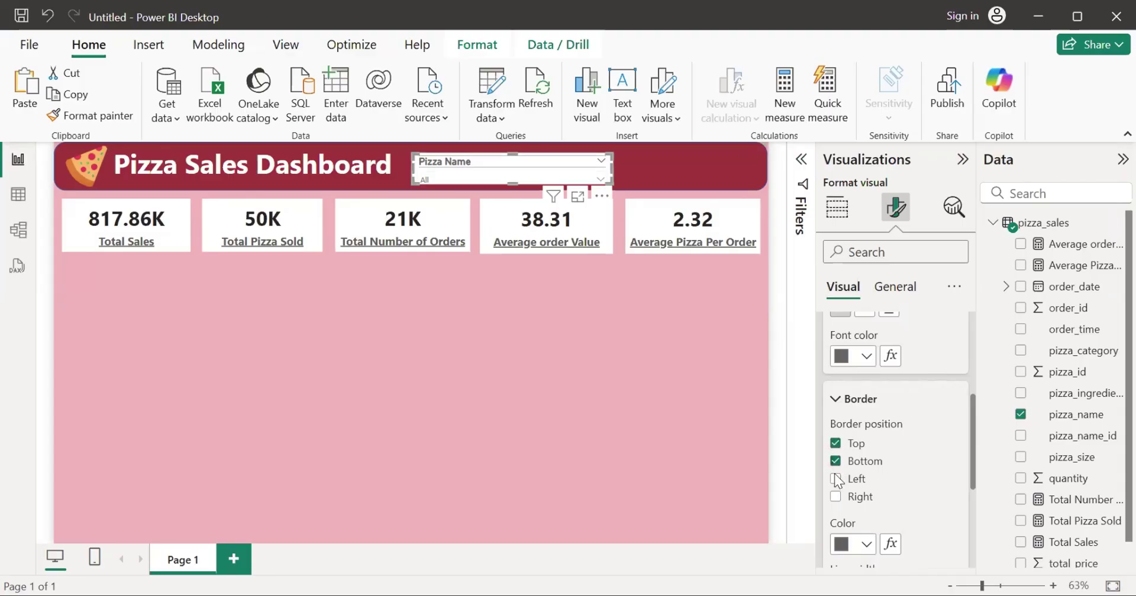
{"action": "left_click", "coordinate": [836, 479]}
{"action": "left_click", "coordinate": [834, 499]}
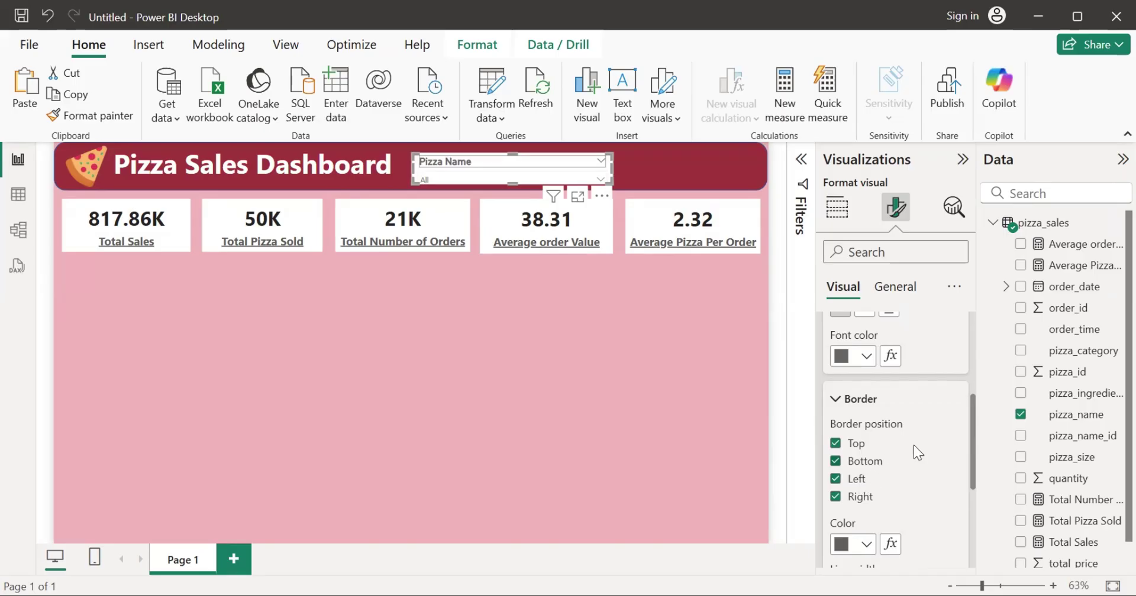
{"action": "left_click_drag", "start_coordinate": [972, 425], "coordinate": [967, 496]}
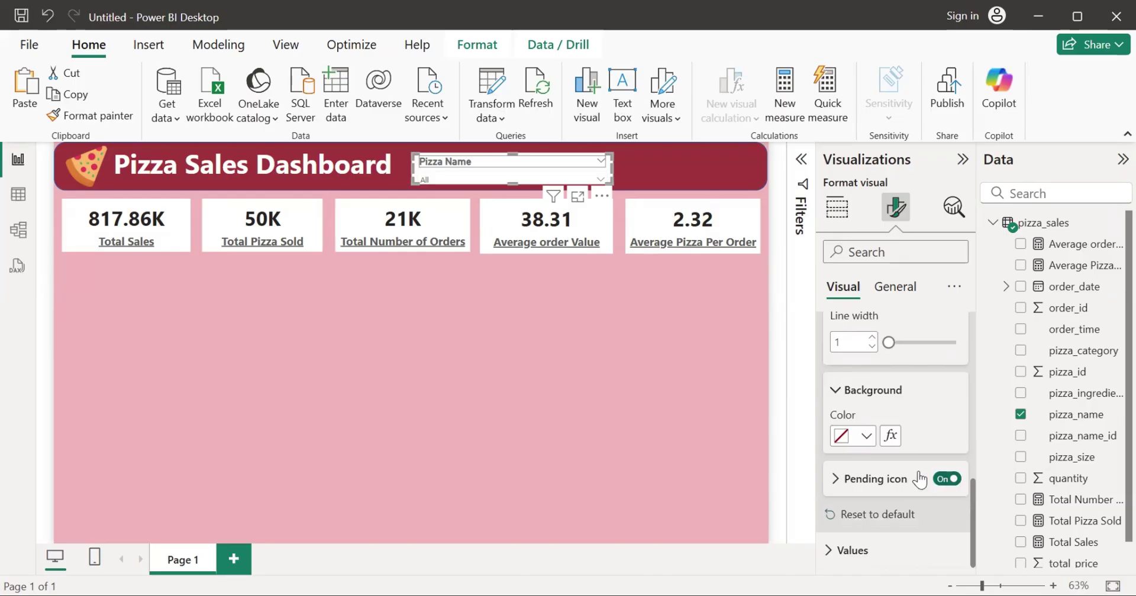
Step: Turn off the Pizza Name slicer's background so the dark red banner shows through
{"action": "left_click", "coordinate": [895, 287]}
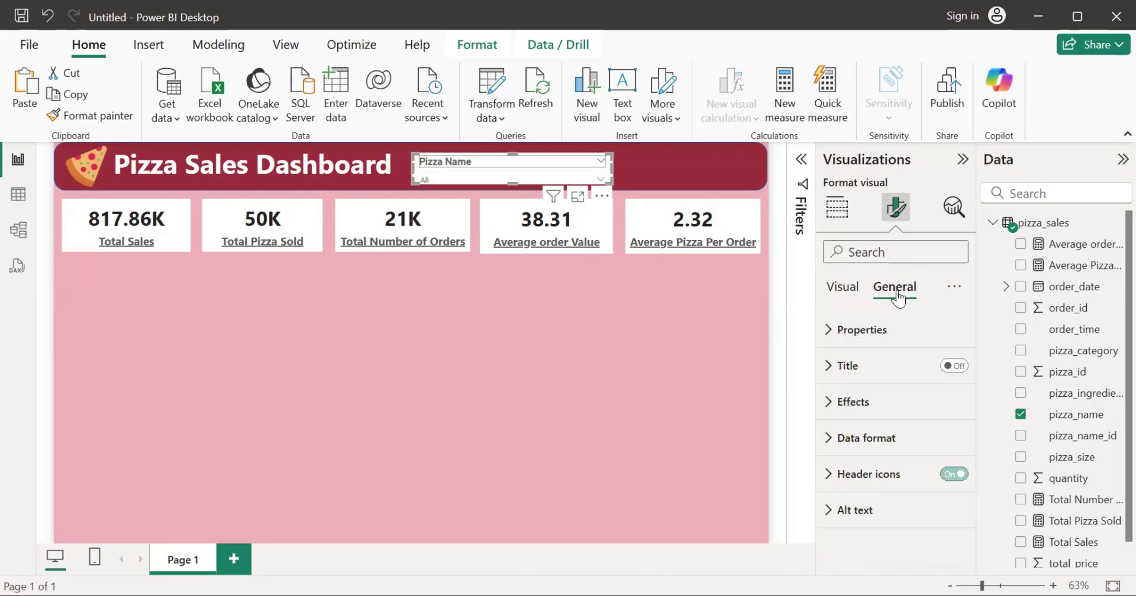
{"action": "left_click", "coordinate": [852, 402]}
{"action": "left_click", "coordinate": [942, 443]}
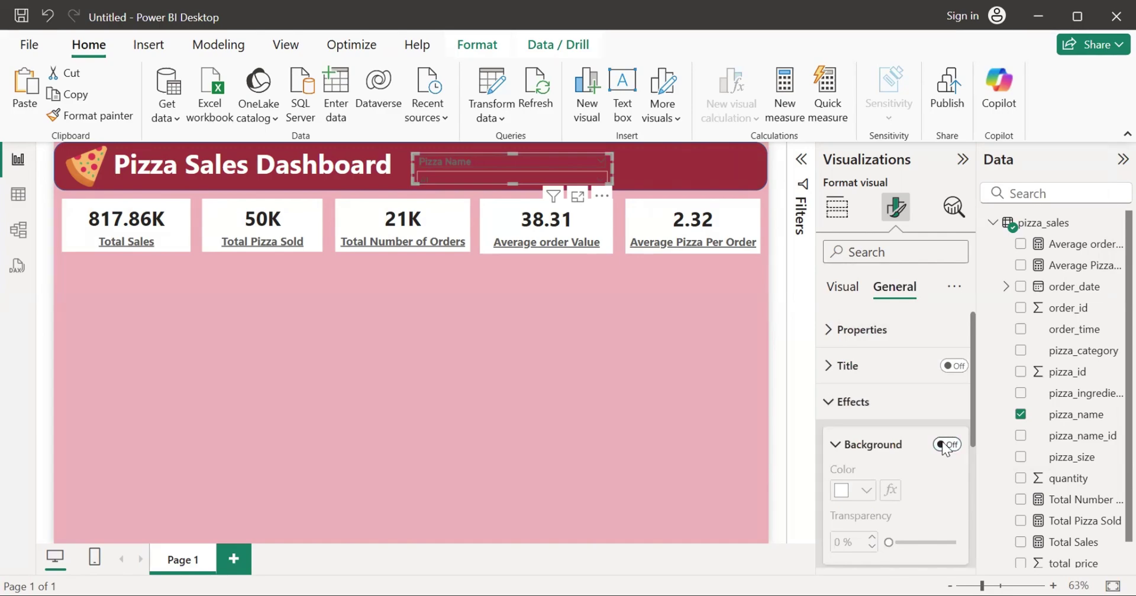
{"action": "left_click", "coordinate": [944, 445]}
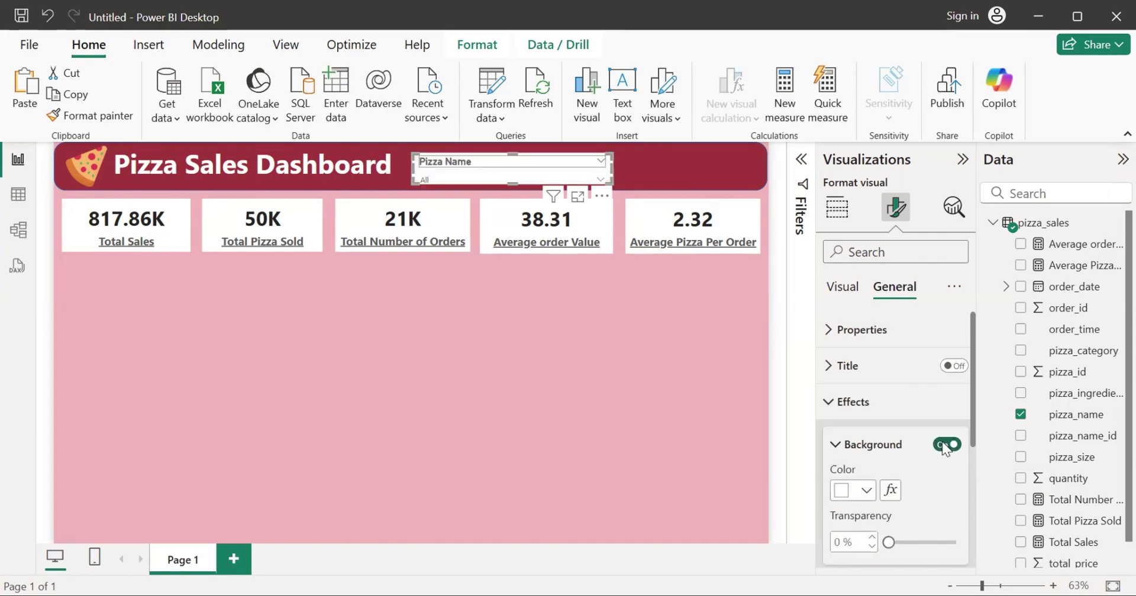
{"action": "left_click", "coordinate": [943, 444]}
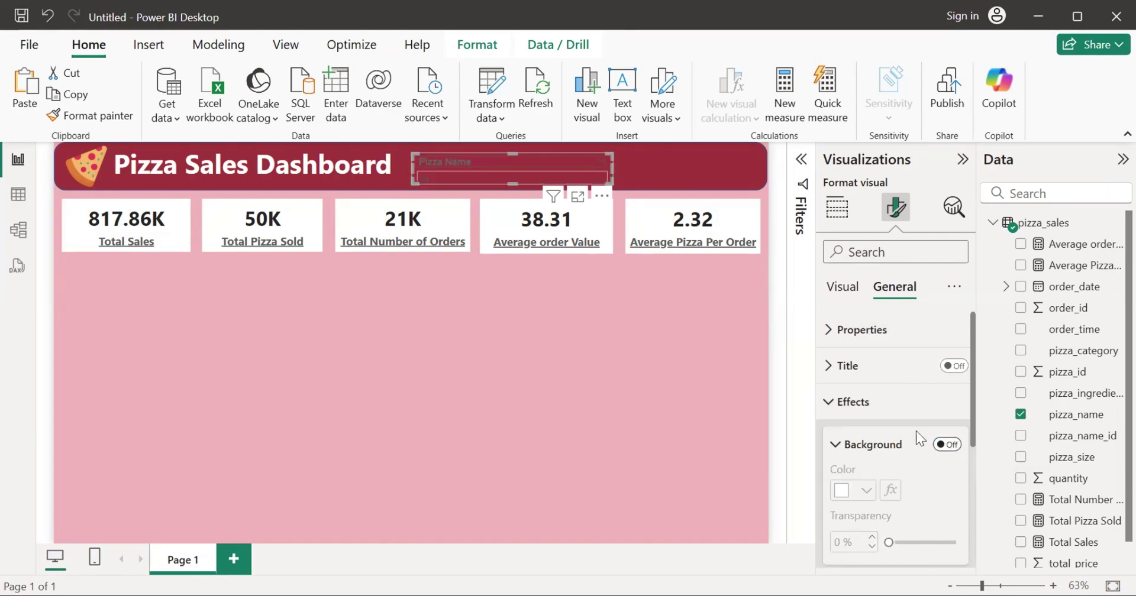
Step: Set the Pizza Name slicer's header font color to white
{"action": "left_click", "coordinate": [843, 287]}
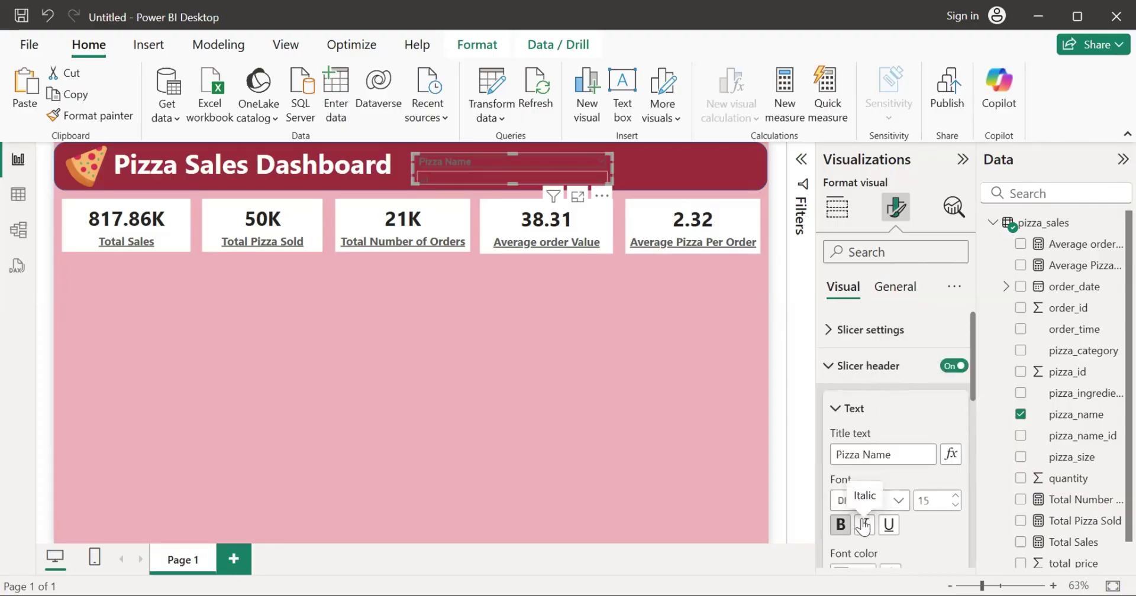
{"action": "scroll", "coordinate": [975, 385], "scroll_direction": "down", "scroll_amount": 5}
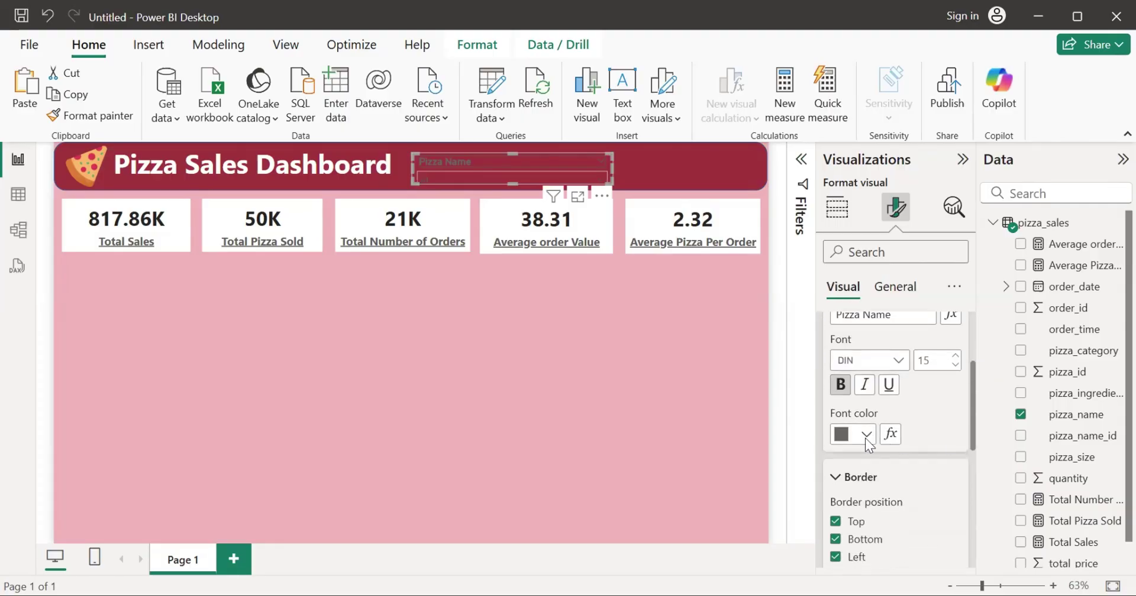
{"action": "left_click", "coordinate": [865, 436]}
{"action": "left_click", "coordinate": [977, 357]}
{"action": "left_click", "coordinate": [836, 476]}
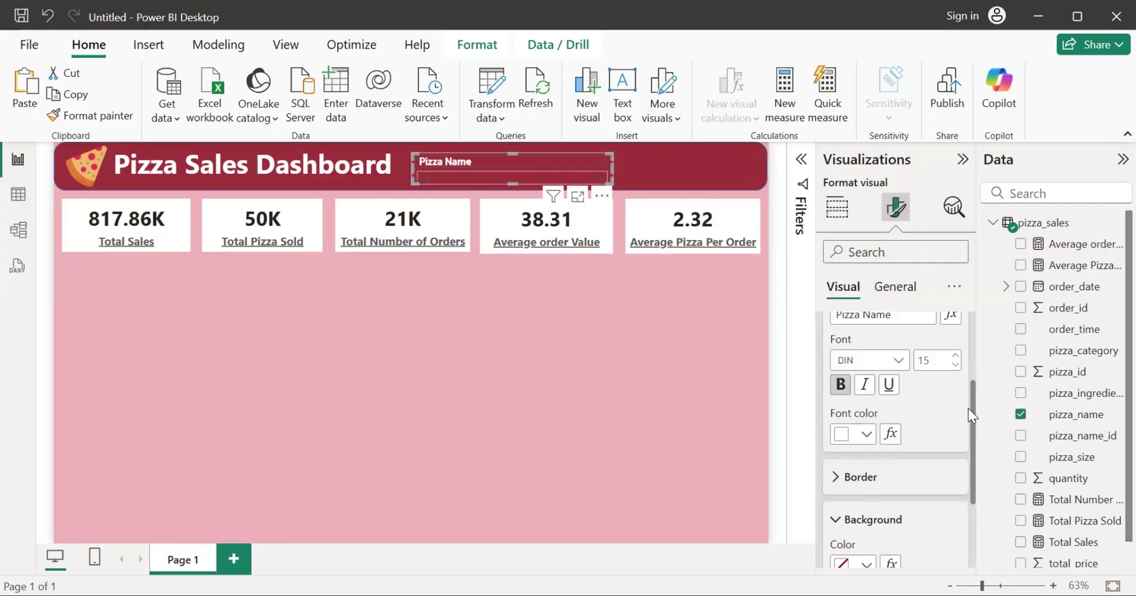
{"action": "left_click_drag", "start_coordinate": [974, 406], "coordinate": [975, 487]}
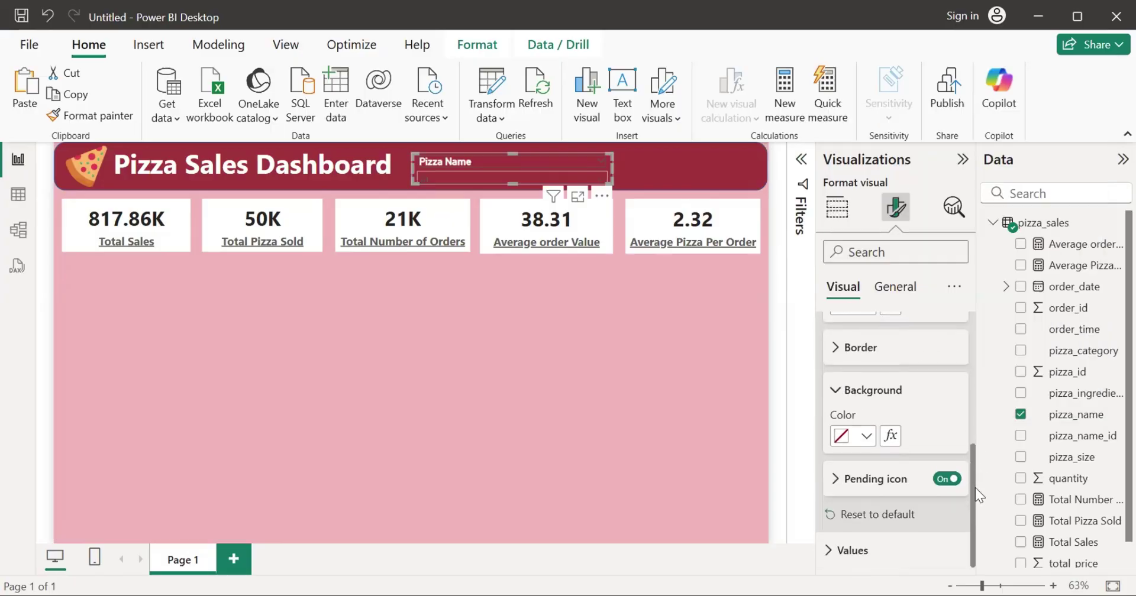
{"action": "left_click", "coordinate": [843, 391]}
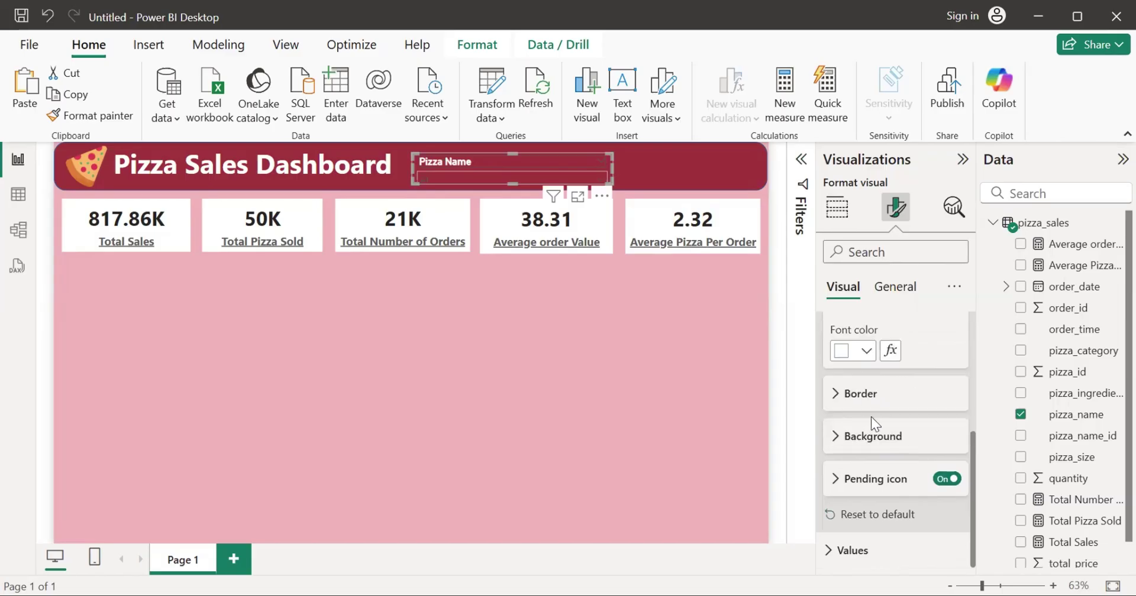
Step: Check the Pizza Name slicer's dropdown list against the banner and set its values' font color to white
{"action": "left_click", "coordinate": [926, 550]}
{"action": "left_click_drag", "start_coordinate": [973, 452], "coordinate": [969, 522]}
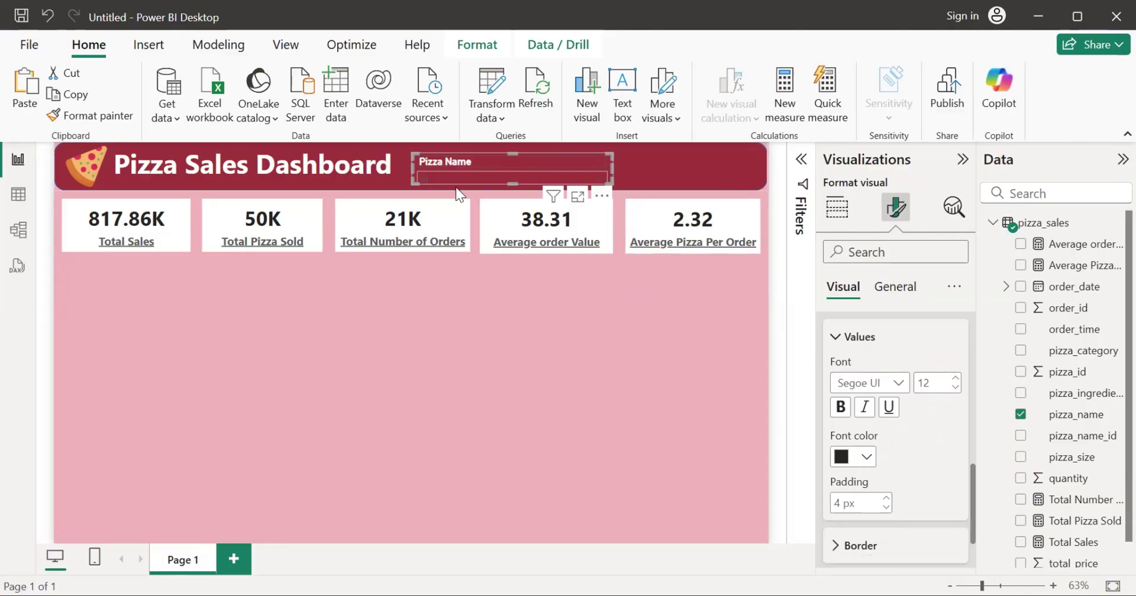
{"action": "left_click", "coordinate": [442, 175]}
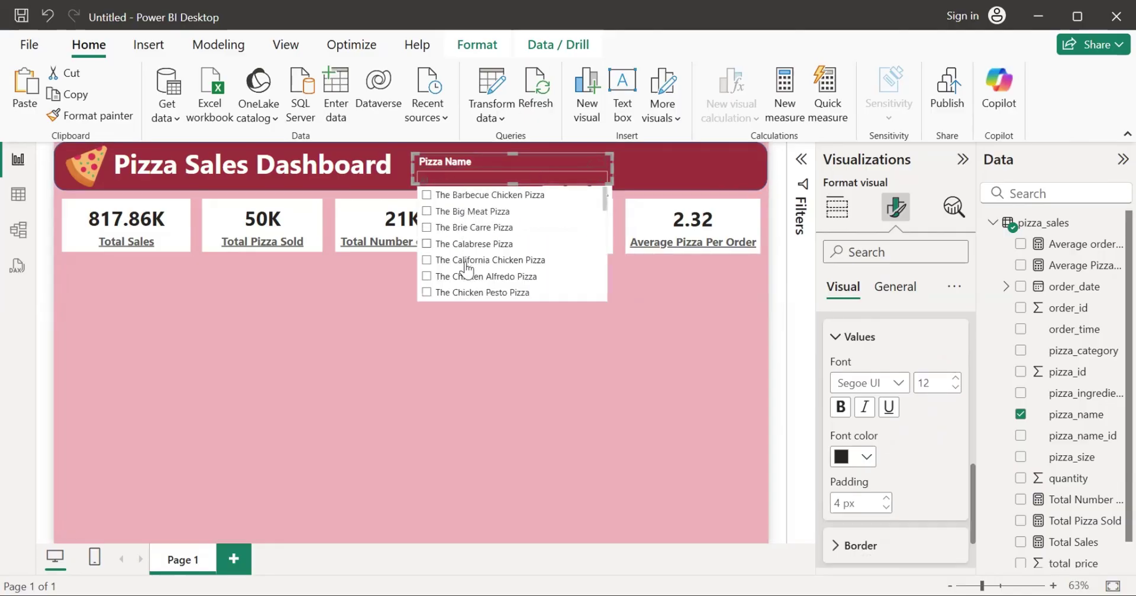
{"action": "left_click", "coordinate": [484, 374]}
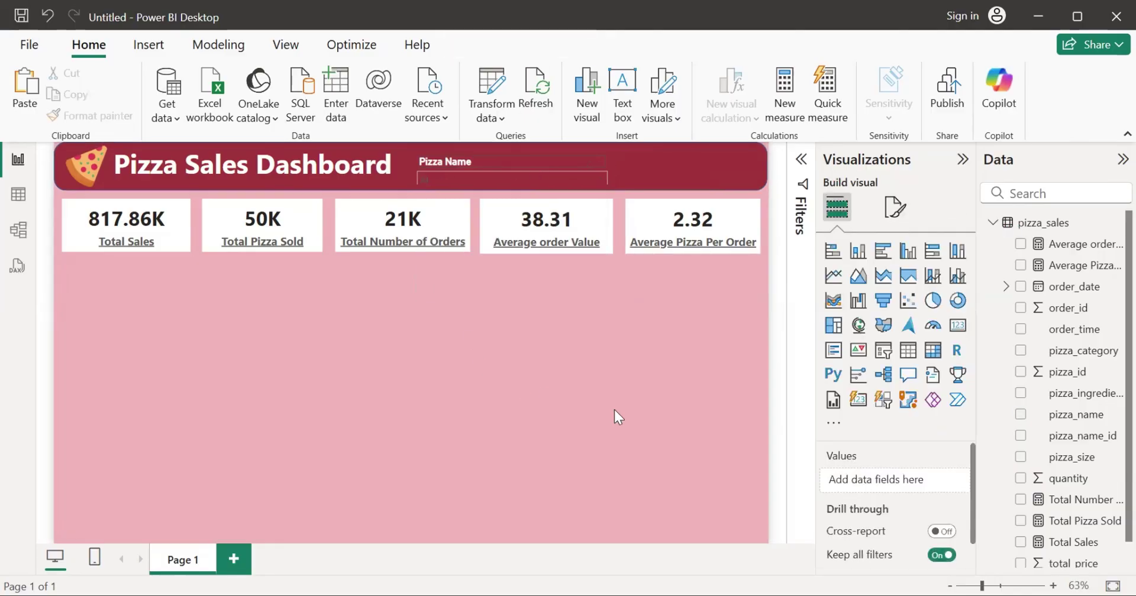
{"action": "left_click", "coordinate": [474, 176]}
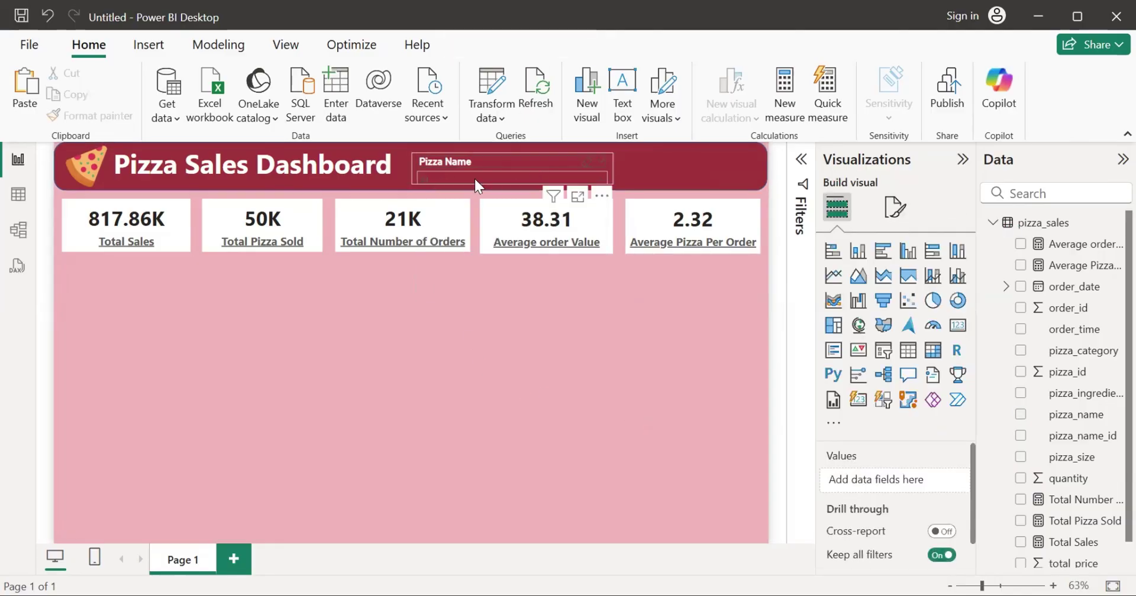
{"action": "left_click", "coordinate": [896, 207]}
{"action": "left_click", "coordinate": [934, 395]}
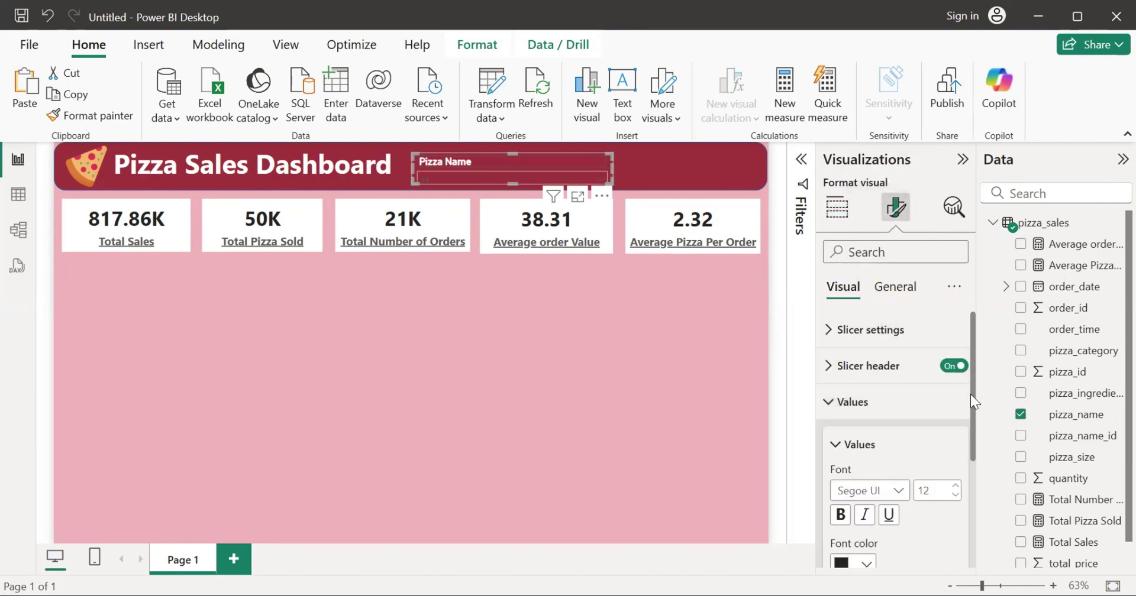
{"action": "left_click", "coordinate": [973, 401]}
{"action": "left_click", "coordinate": [975, 401]}
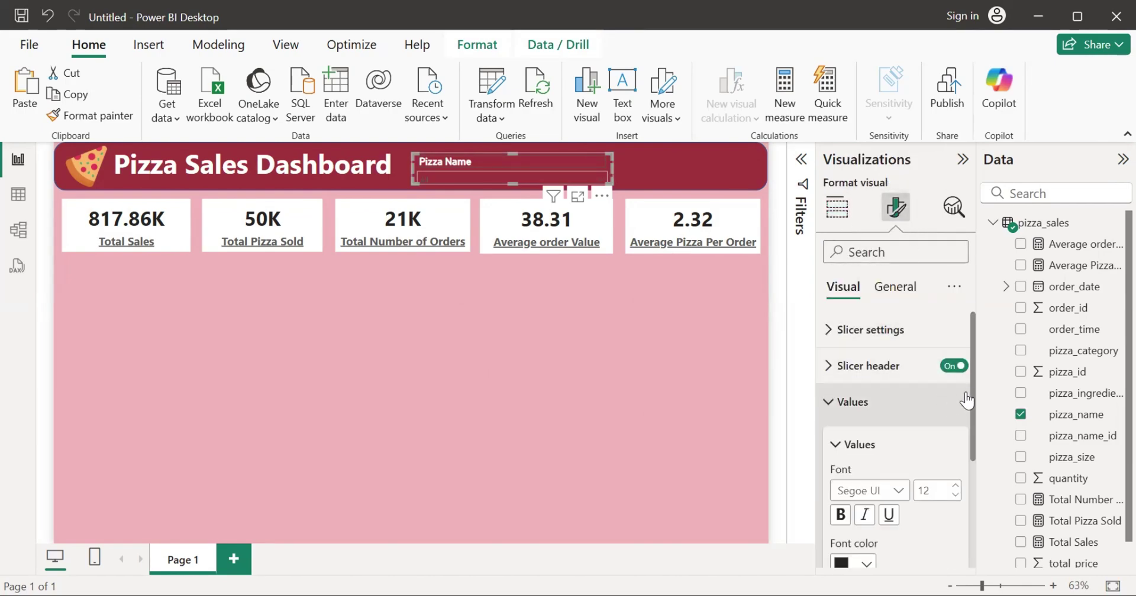
{"action": "left_click_drag", "start_coordinate": [973, 382], "coordinate": [960, 435]}
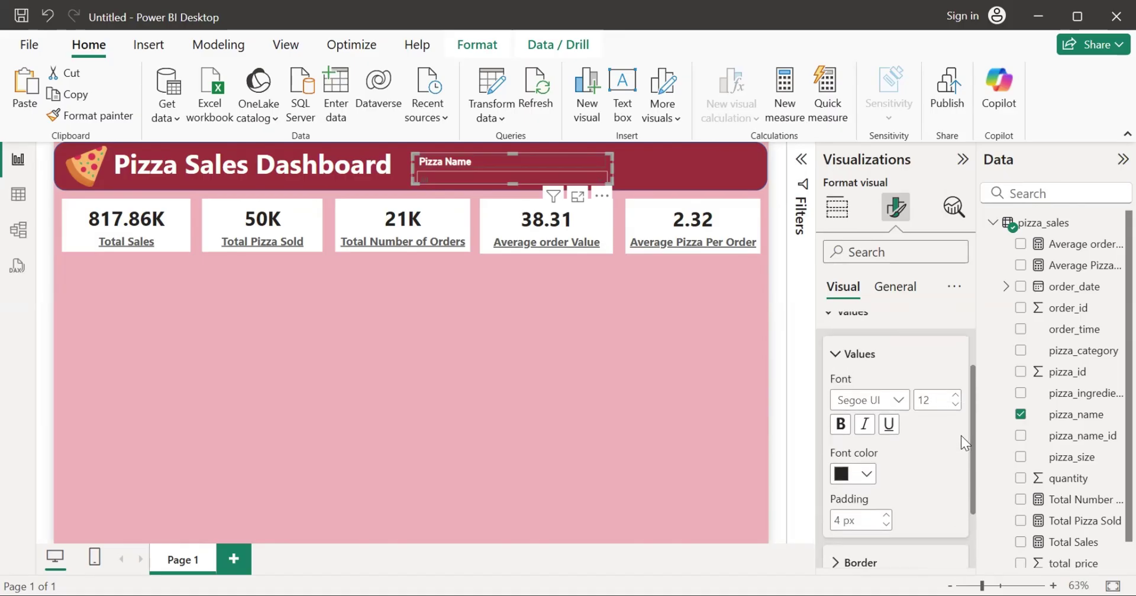
{"action": "scroll", "coordinate": [961, 437], "scroll_direction": "down", "scroll_amount": 1}
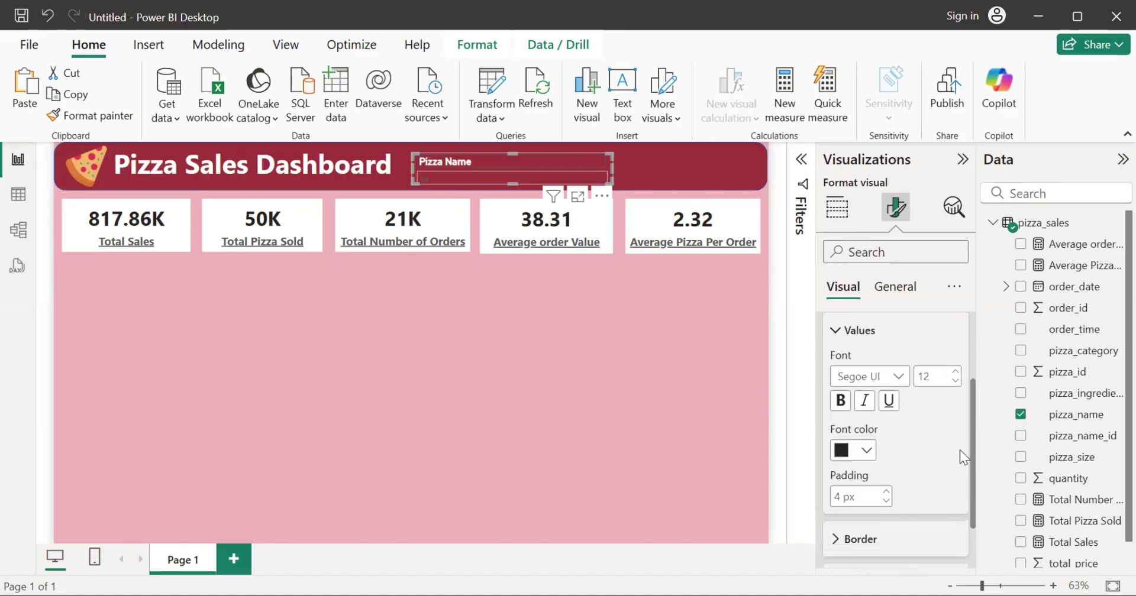
{"action": "left_click", "coordinate": [867, 451]}
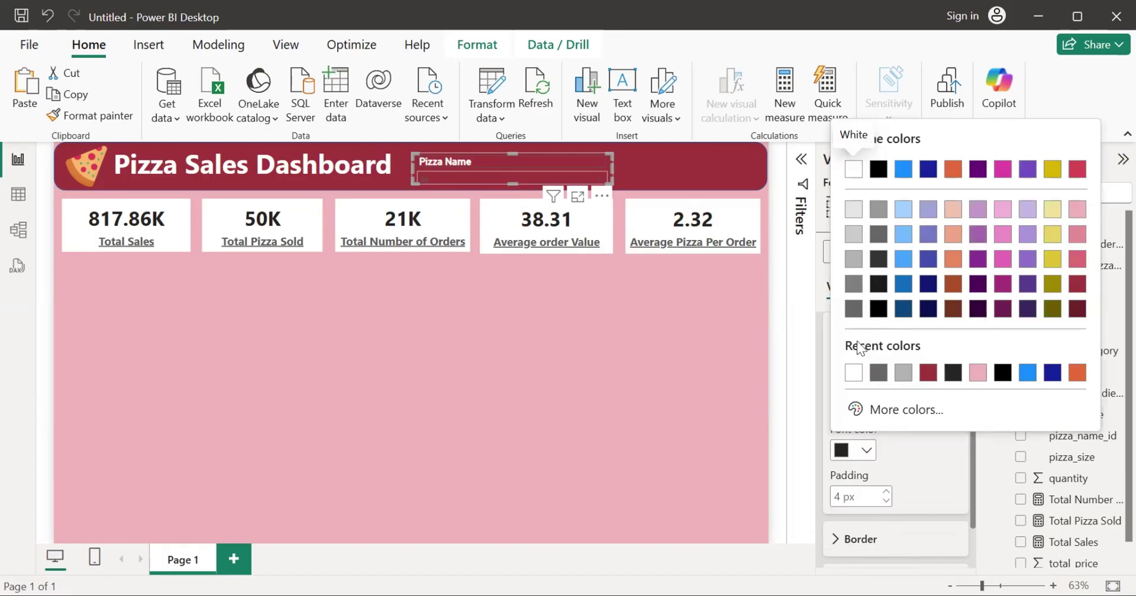
{"action": "left_click", "coordinate": [854, 373]}
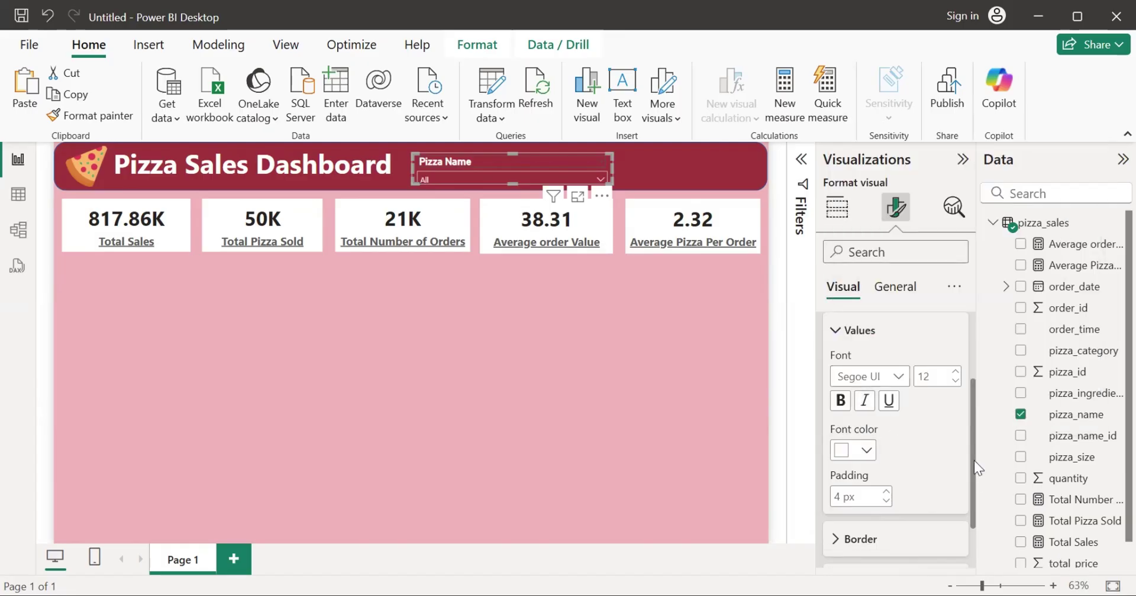
Step: Make the Pizza Name slicer's values bold at size 13 and slightly increase the slicer's height within the banner
{"action": "left_click", "coordinate": [840, 402]}
{"action": "left_click", "coordinate": [955, 372]}
{"action": "left_click_drag", "start_coordinate": [973, 401], "coordinate": [972, 407]}
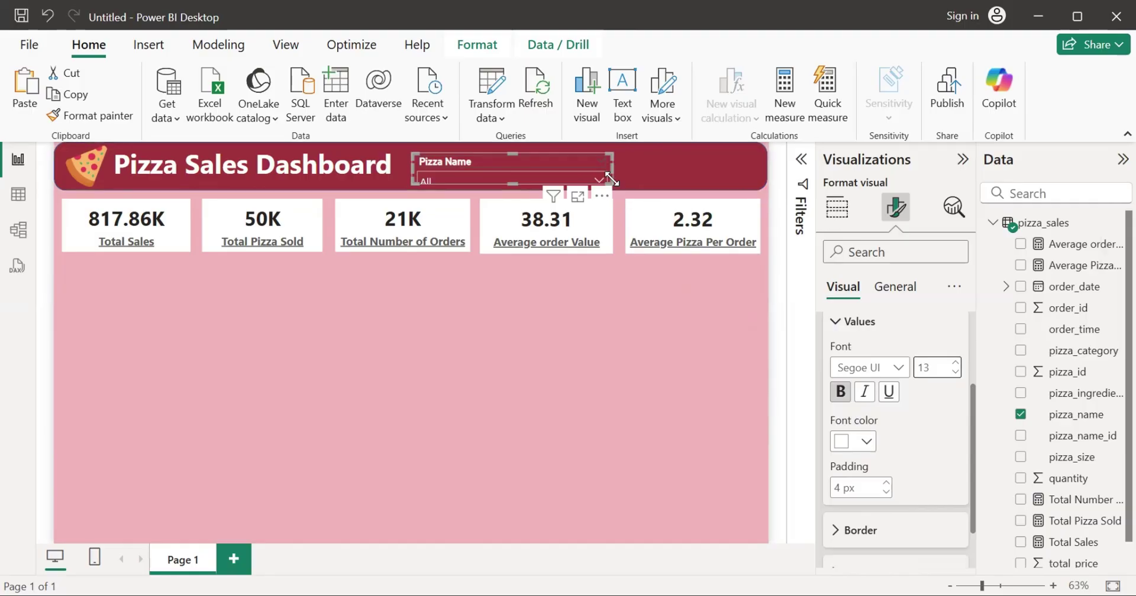
{"action": "left_click_drag", "start_coordinate": [610, 184], "coordinate": [610, 190]}
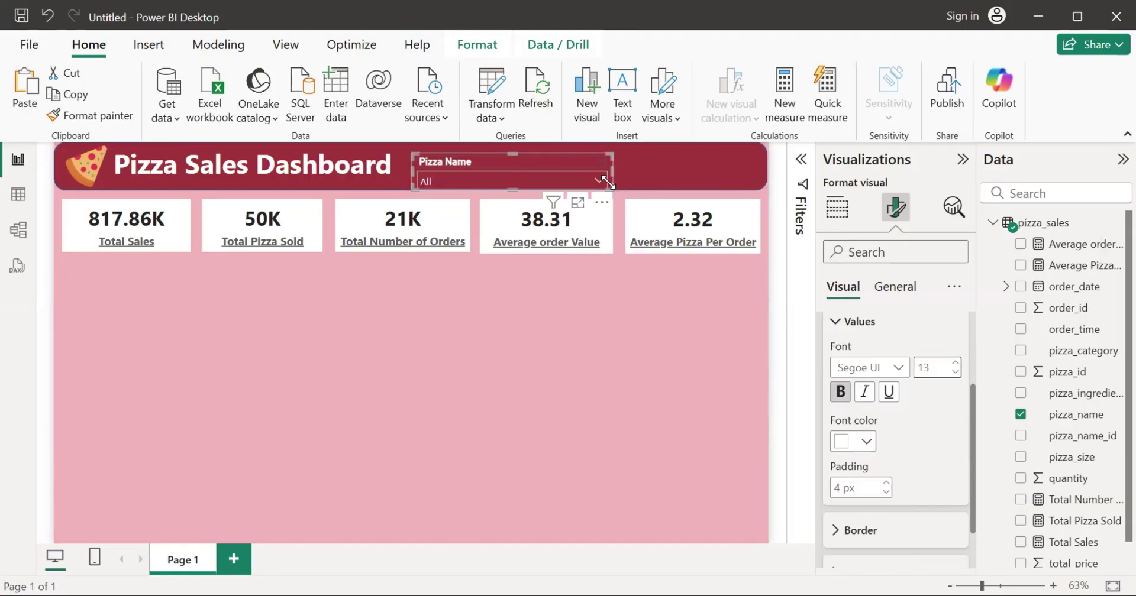
Step: Shift the Pizza Name slicer slightly upward within the header banner
{"action": "left_click_drag", "start_coordinate": [552, 157], "coordinate": [552, 151]}
{"action": "left_click", "coordinate": [641, 167]}
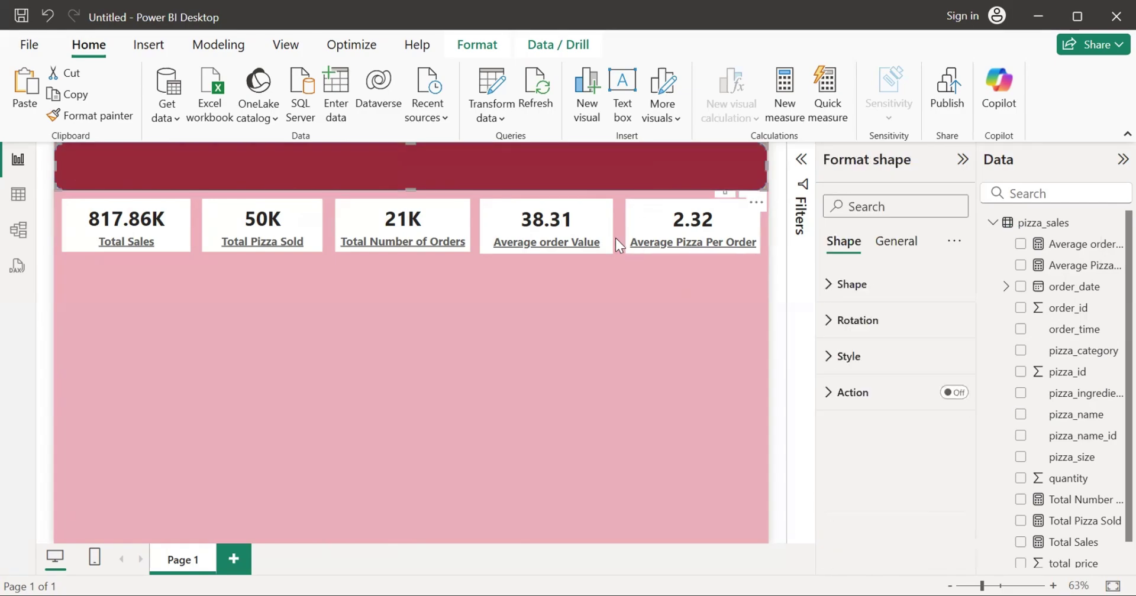
{"action": "left_click", "coordinate": [531, 315]}
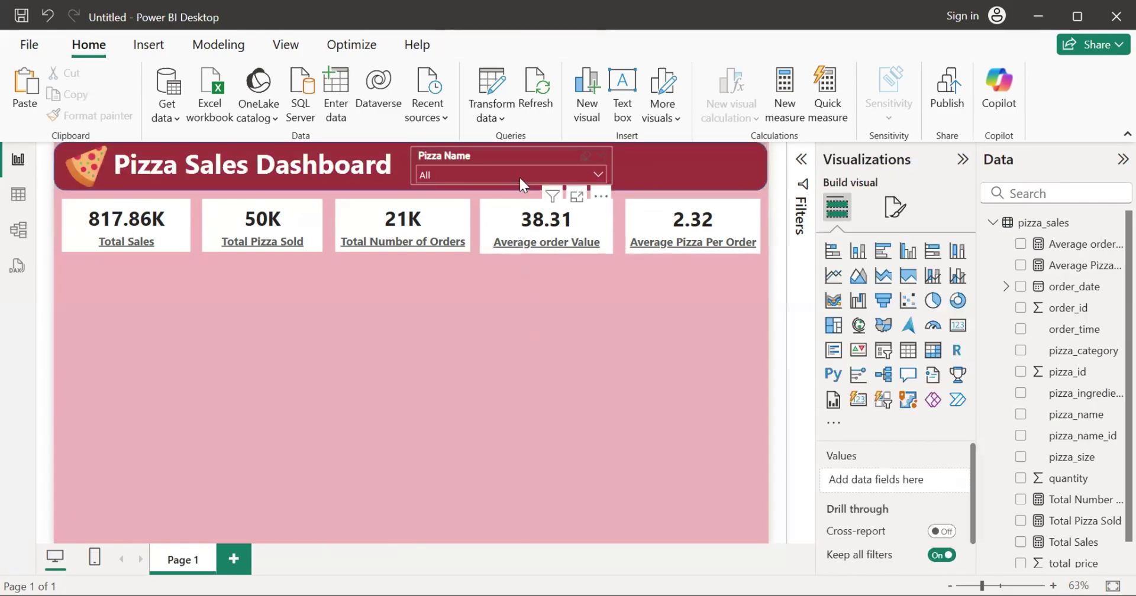
Step: Expand the Pizza Name slicer's dropdown list to check how its entries look against their background
{"action": "left_click", "coordinate": [895, 207]}
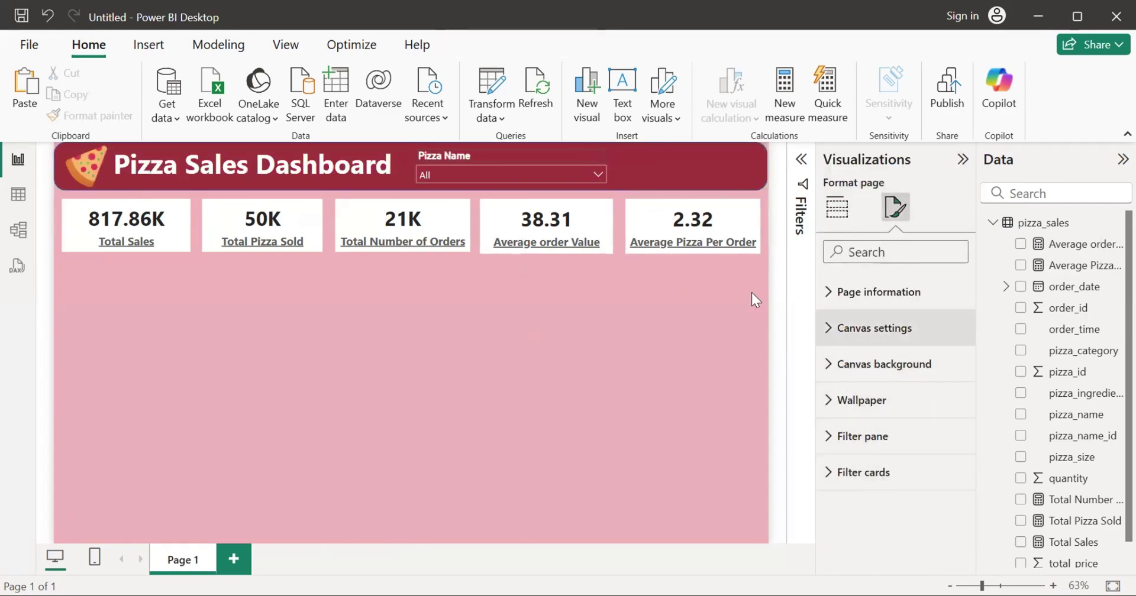
{"action": "left_click", "coordinate": [536, 171]}
{"action": "left_click", "coordinate": [552, 156]}
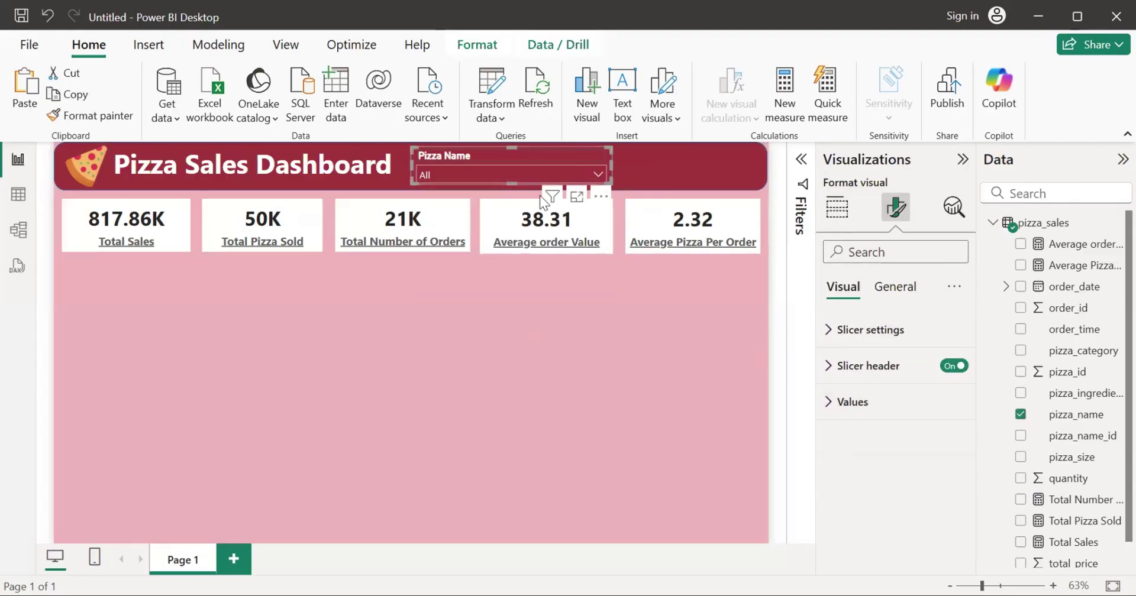
{"action": "left_click", "coordinate": [599, 174]}
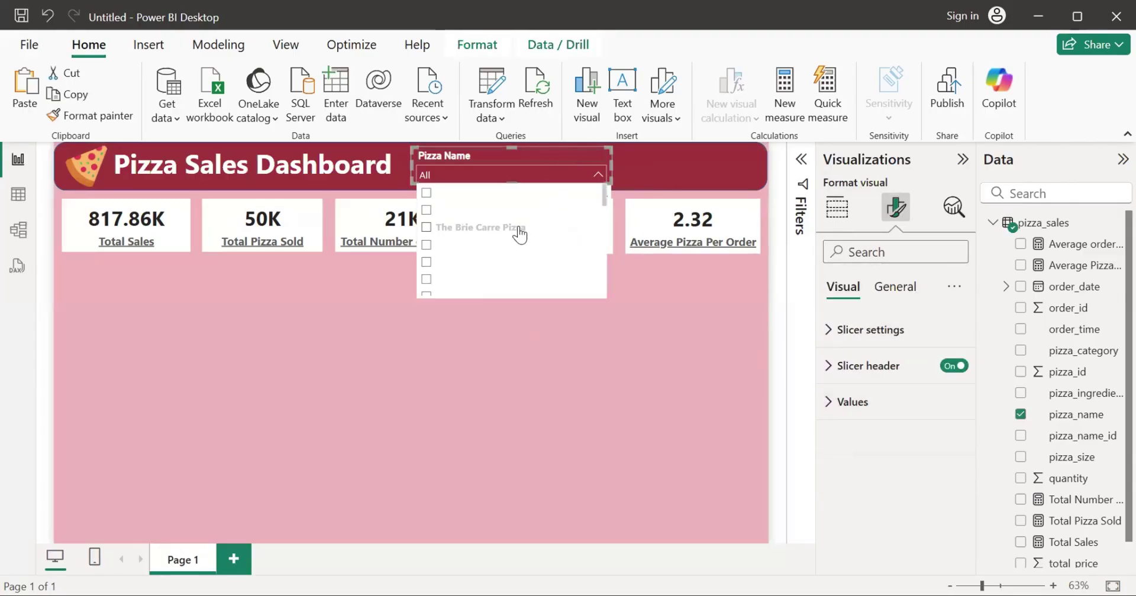
Step: Try a light pink background for the Pizza Name slicer's values and check the expanded dropdown list
{"action": "left_click", "coordinate": [851, 401]}
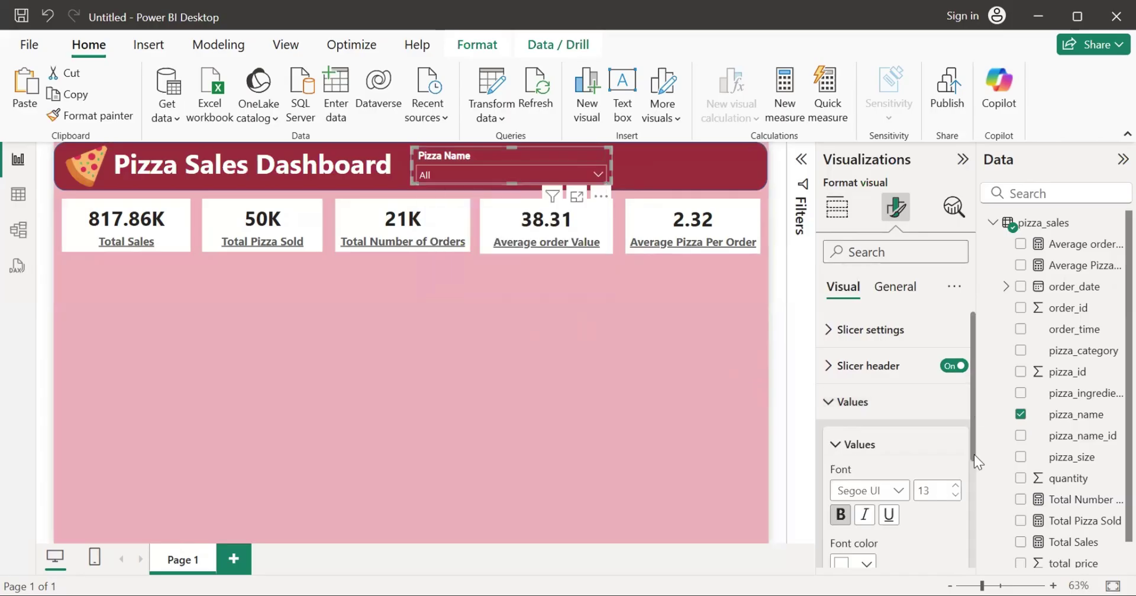
{"action": "scroll", "coordinate": [968, 503], "scroll_direction": "down", "scroll_amount": 3}
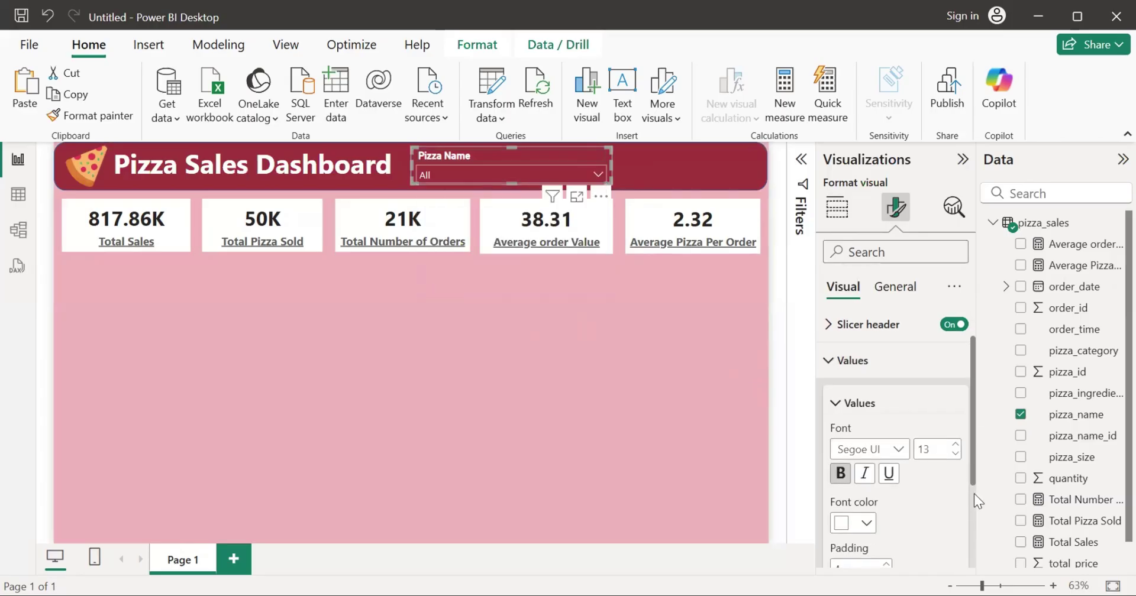
{"action": "left_click", "coordinate": [926, 516]}
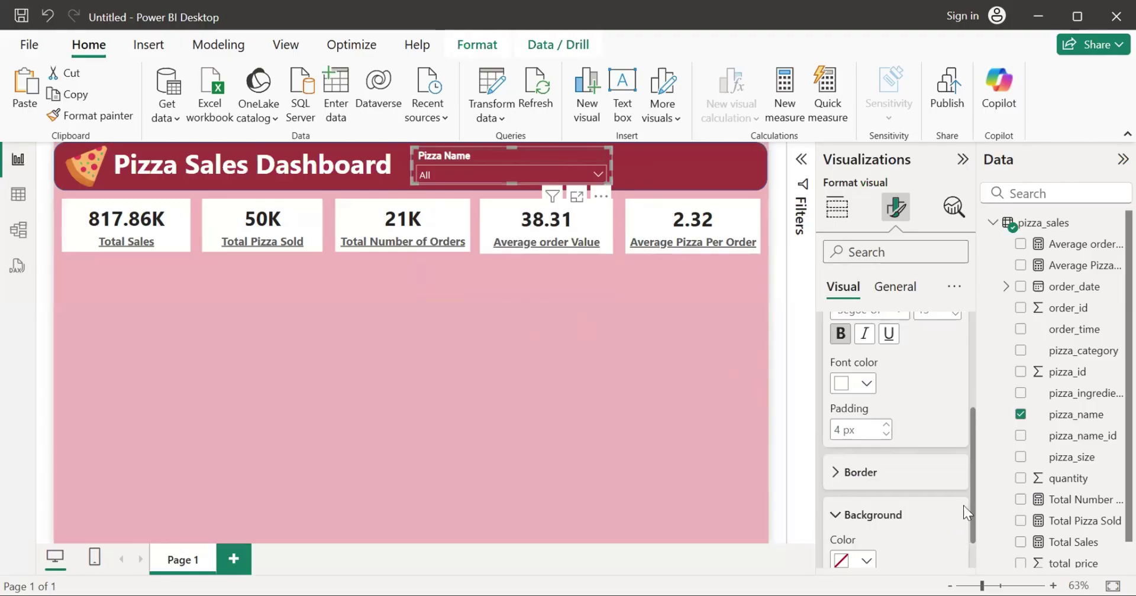
{"action": "scroll", "coordinate": [971, 491], "scroll_direction": "down", "scroll_amount": 1}
{"action": "left_click", "coordinate": [867, 514]}
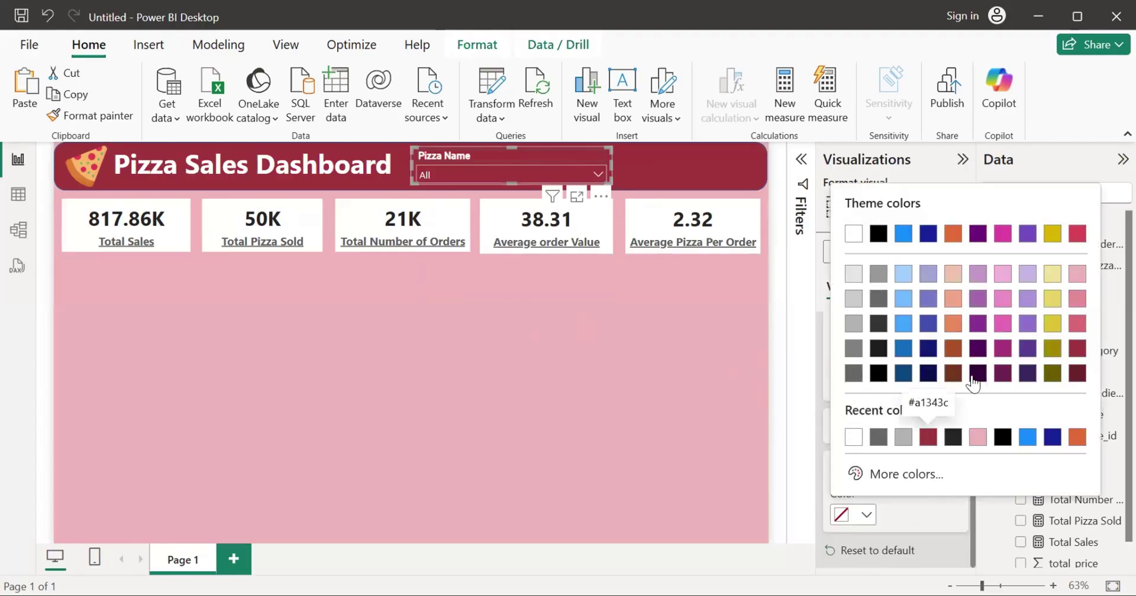
{"action": "left_click", "coordinate": [977, 437]}
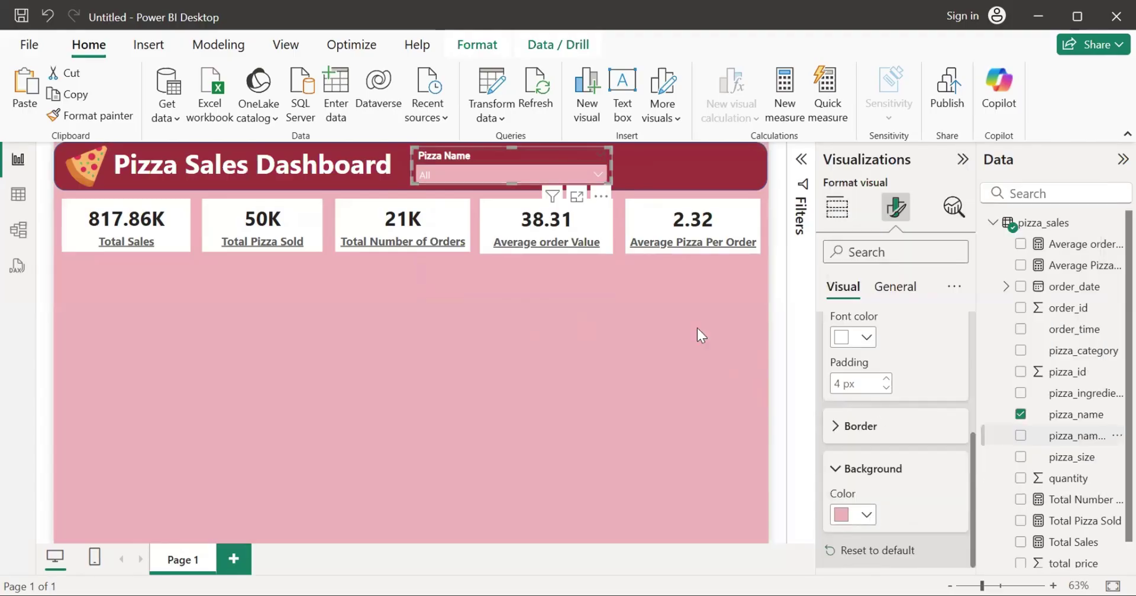
{"action": "left_click", "coordinate": [598, 175]}
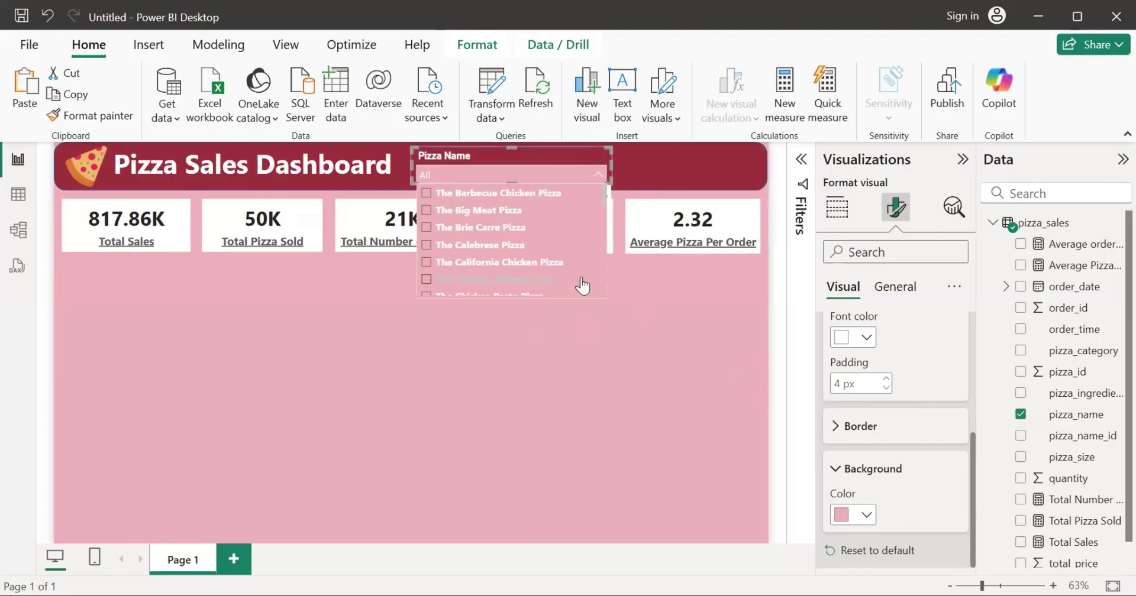
{"action": "left_click", "coordinate": [596, 175]}
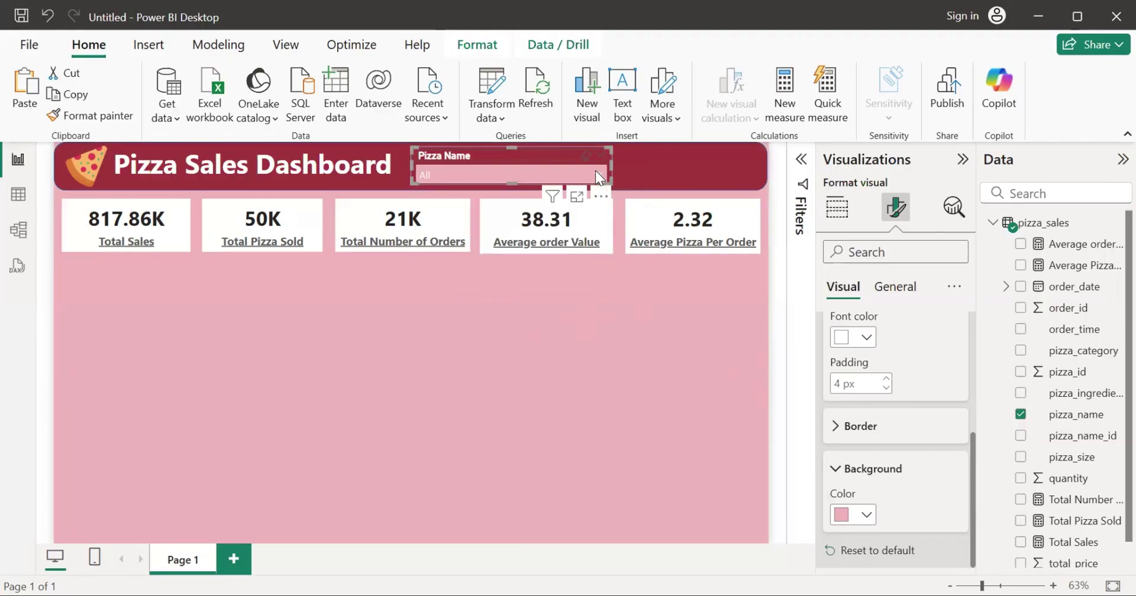
{"action": "left_click", "coordinate": [597, 175]}
{"action": "left_click", "coordinate": [596, 171]}
Step: Set the background of the Pizza Name slicer's values to the header's dark red and check the dropdown list
{"action": "left_click", "coordinate": [868, 515]}
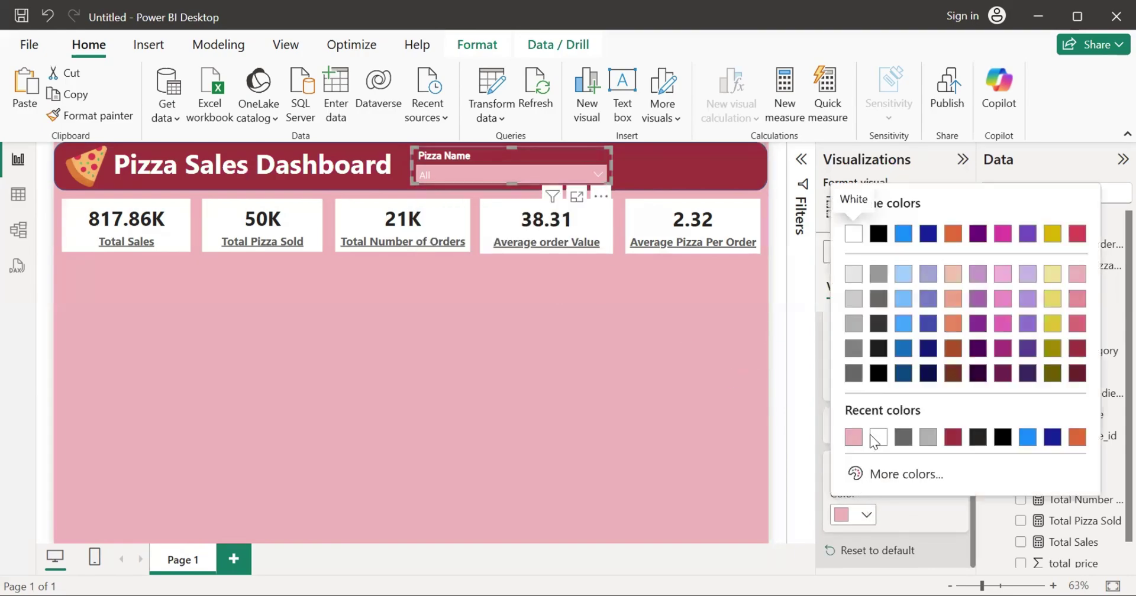
{"action": "left_click", "coordinate": [947, 438]}
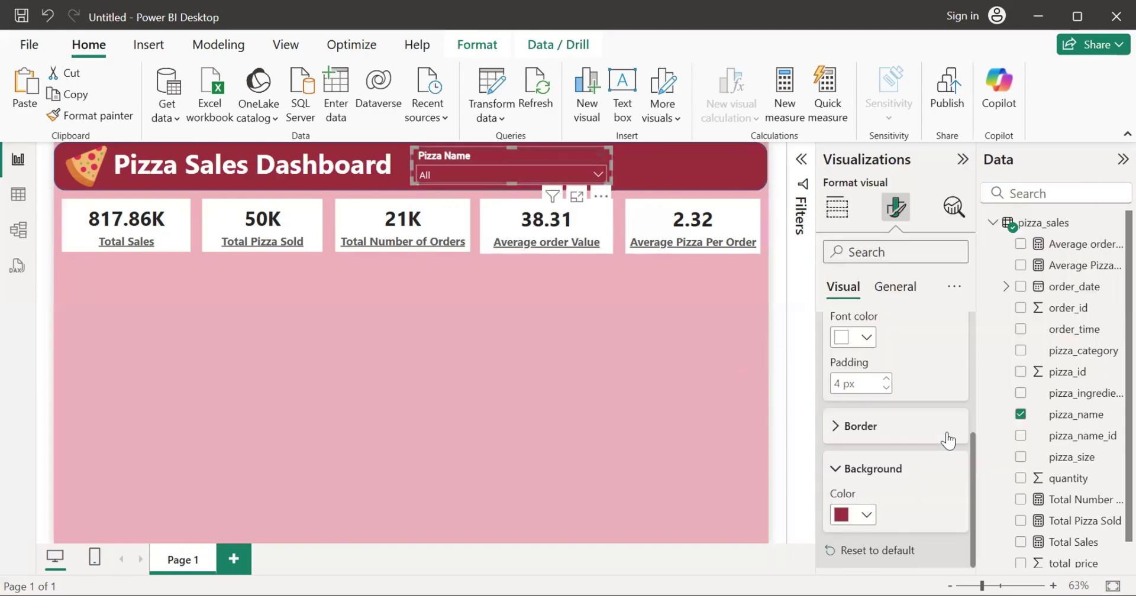
{"action": "left_click", "coordinate": [598, 174]}
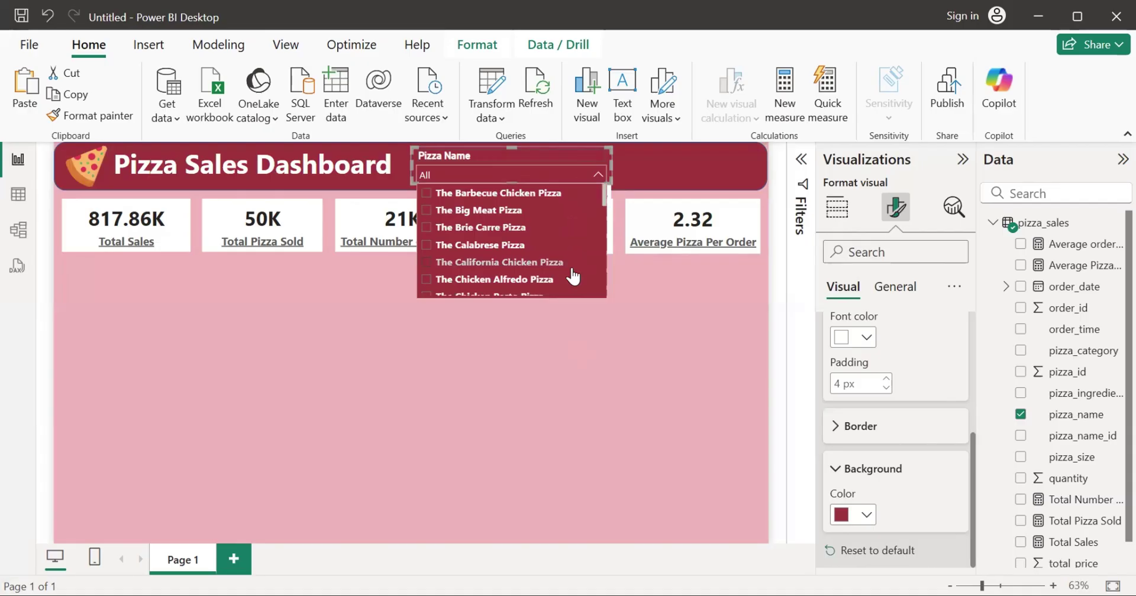
{"action": "mouse_move", "coordinate": [603, 195]}
{"action": "left_mouse_down"}
{"action": "mouse_move", "coordinate": [613, 279]}
{"action": "mouse_move", "coordinate": [609, 207]}
{"action": "left_mouse_up"}
{"action": "left_click", "coordinate": [644, 352]}
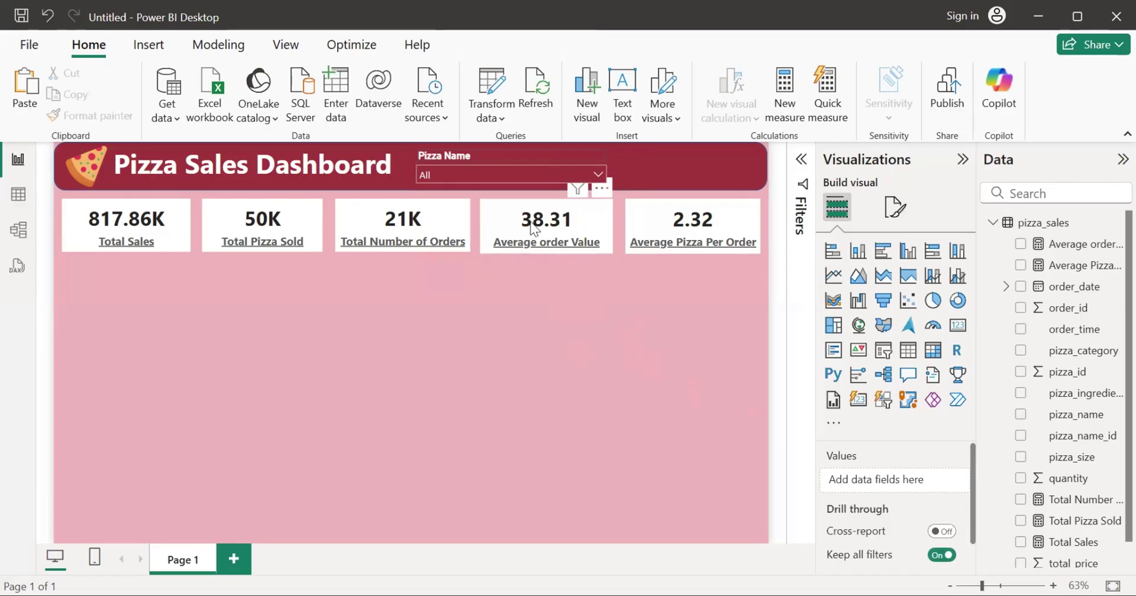
Step: Turn on the top, bottom, left and right borders for the Pizza Name slicer's values and check the list
{"action": "left_click", "coordinate": [532, 166]}
{"action": "left_click", "coordinate": [895, 208]}
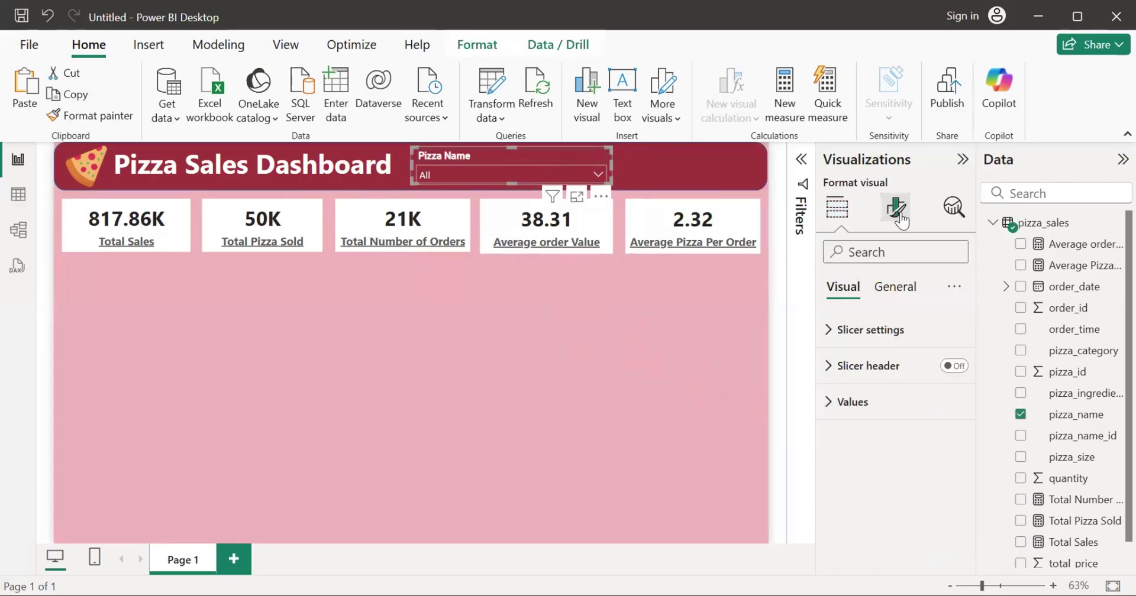
{"action": "left_click", "coordinate": [892, 394]}
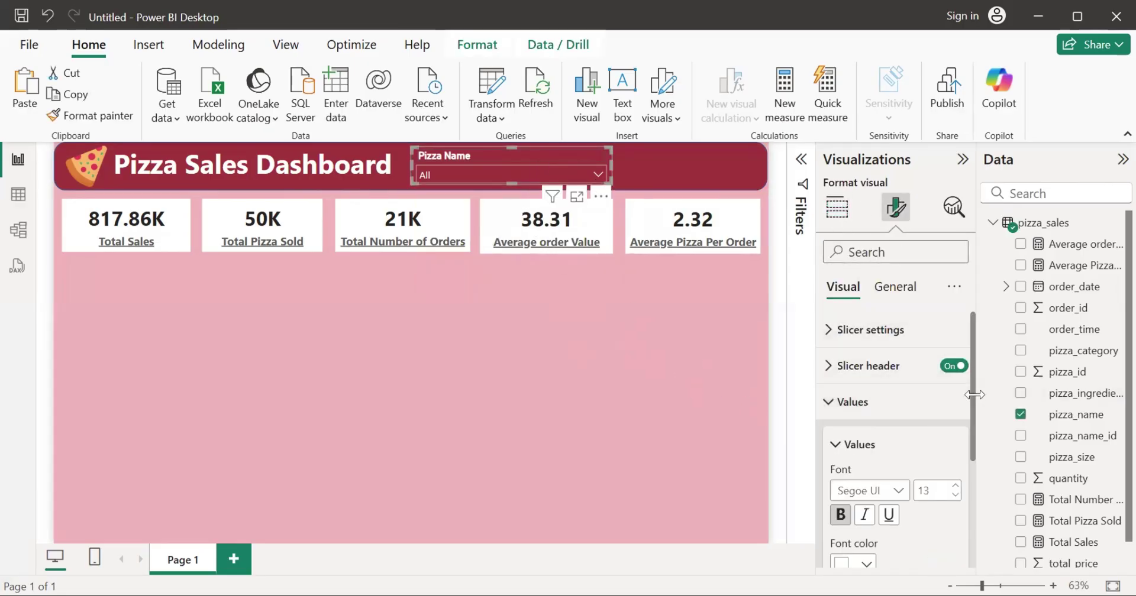
{"action": "left_click_drag", "start_coordinate": [974, 392], "coordinate": [967, 543]}
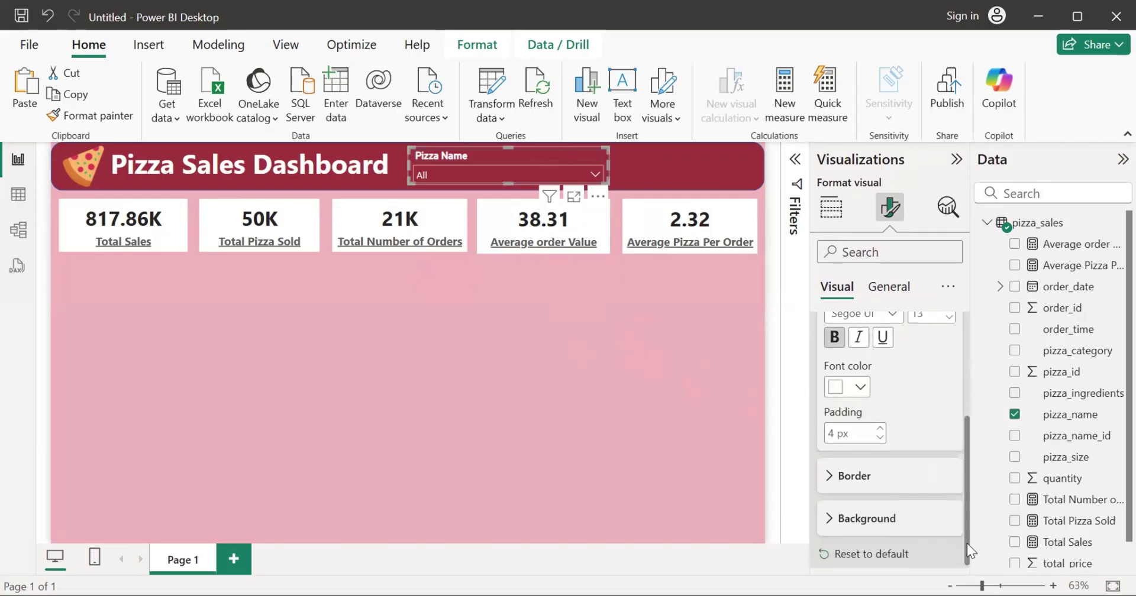
{"action": "left_click", "coordinate": [945, 514]}
{"action": "left_click_drag", "start_coordinate": [963, 472], "coordinate": [964, 515]}
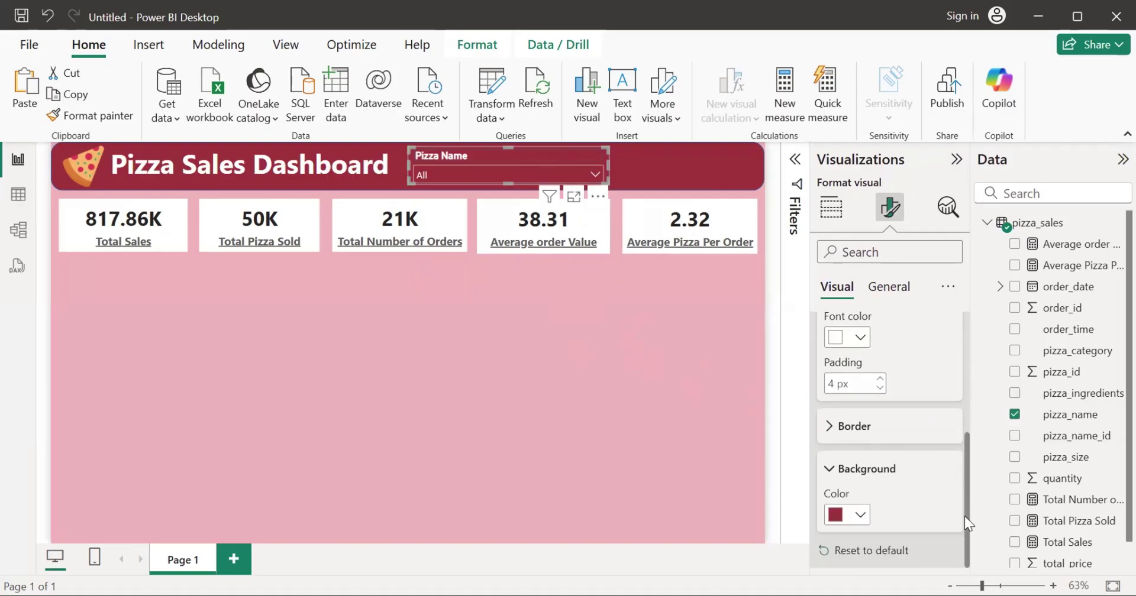
{"action": "left_click", "coordinate": [945, 431]}
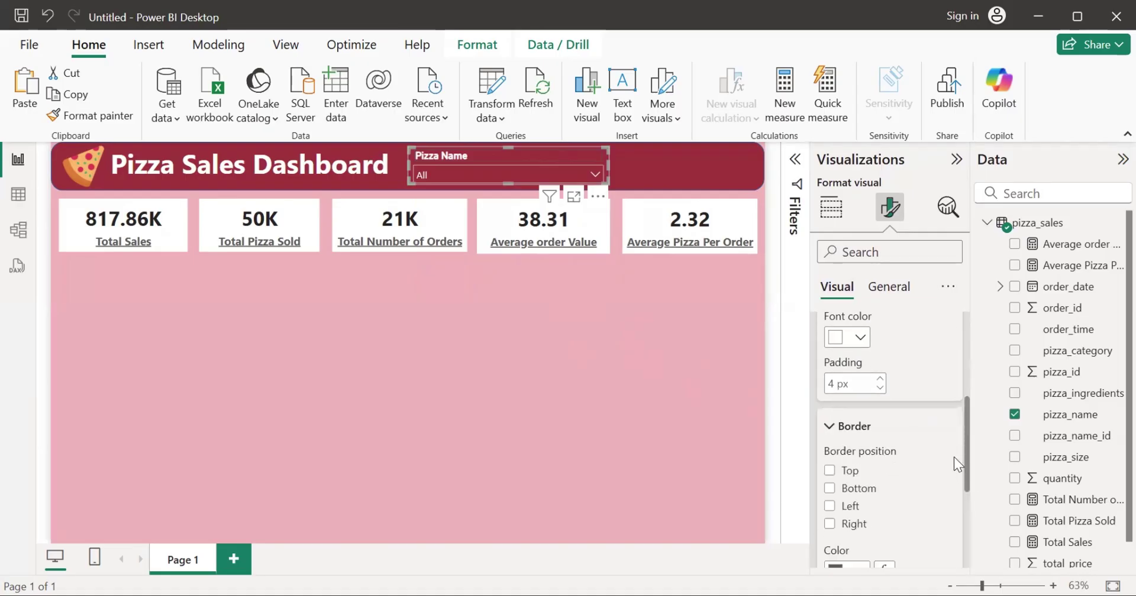
{"action": "left_click", "coordinate": [829, 471]}
{"action": "left_click", "coordinate": [830, 492]}
{"action": "left_click", "coordinate": [595, 172]}
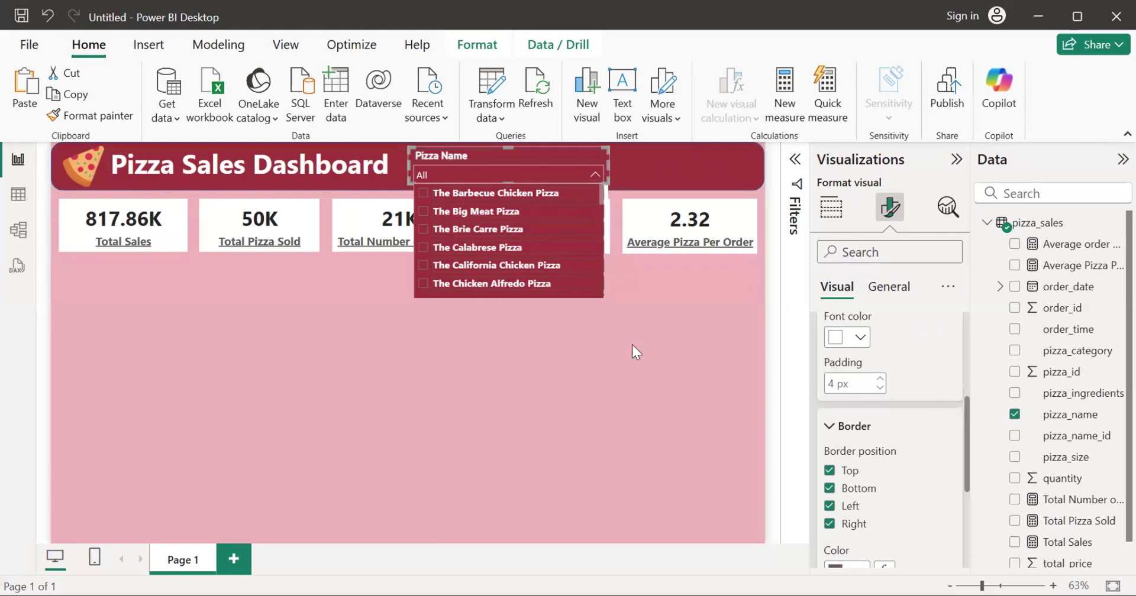
Step: Set the border color of the Pizza Name slicer's values to white and check the dropdown list
{"action": "left_click_drag", "start_coordinate": [965, 423], "coordinate": [965, 456]}
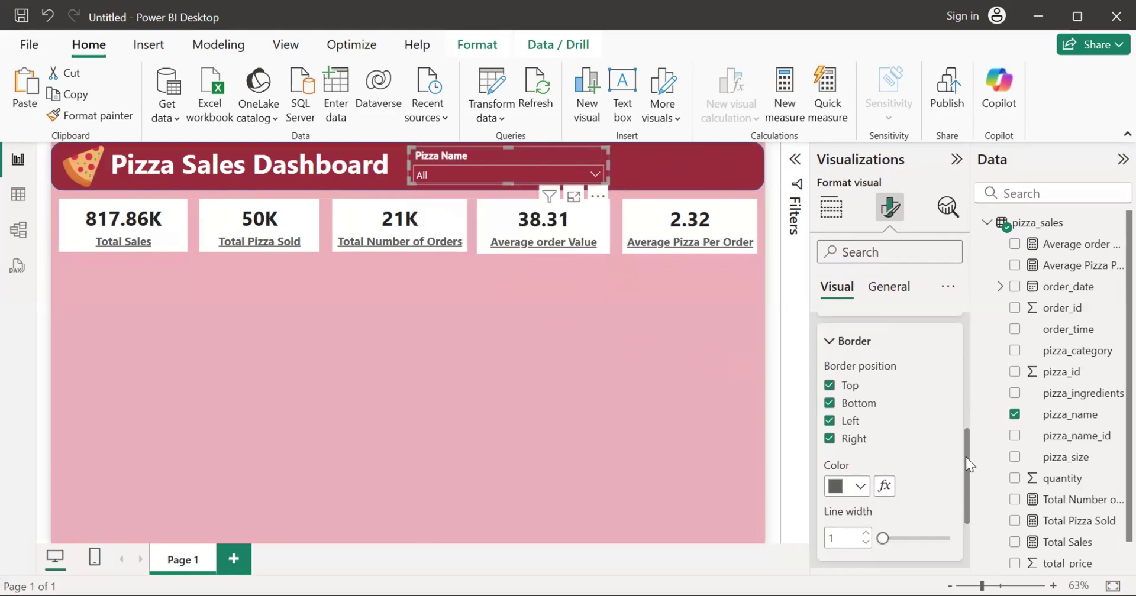
{"action": "left_click", "coordinate": [861, 484]}
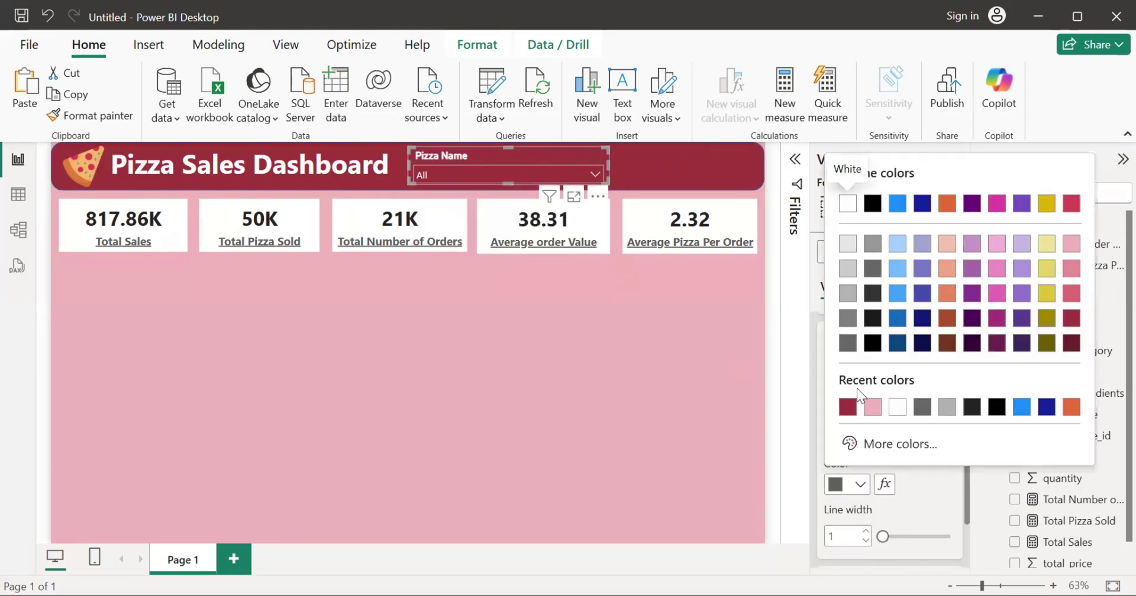
{"action": "left_click", "coordinate": [896, 403]}
{"action": "left_click", "coordinate": [595, 174]}
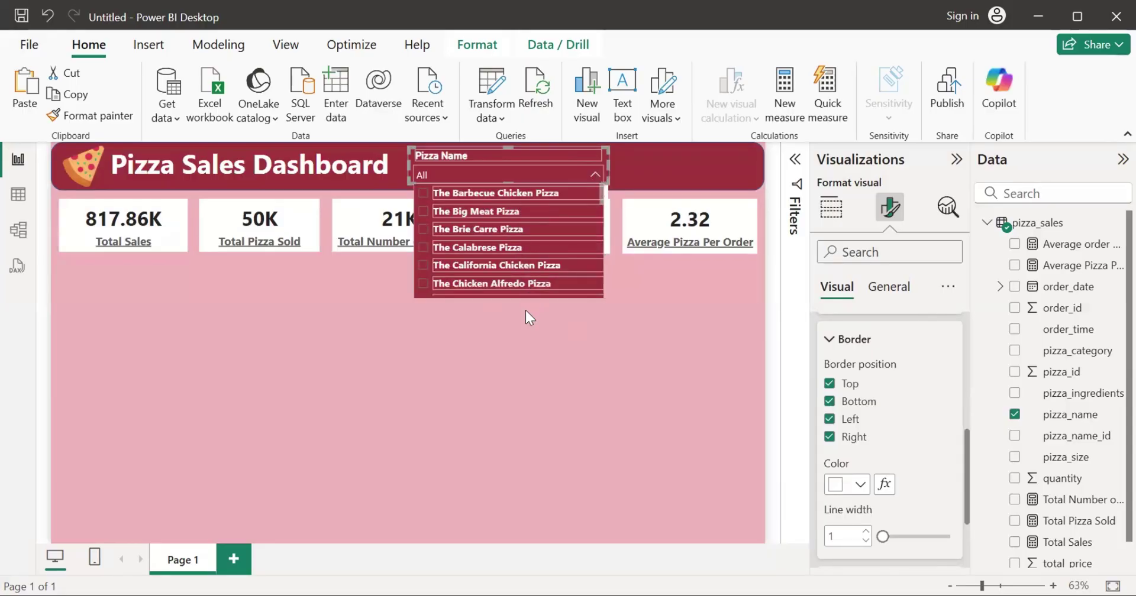
Step: Turn off the right, left and top borders of the slicer's values, keeping only the bottom border
{"action": "left_click", "coordinate": [829, 438]}
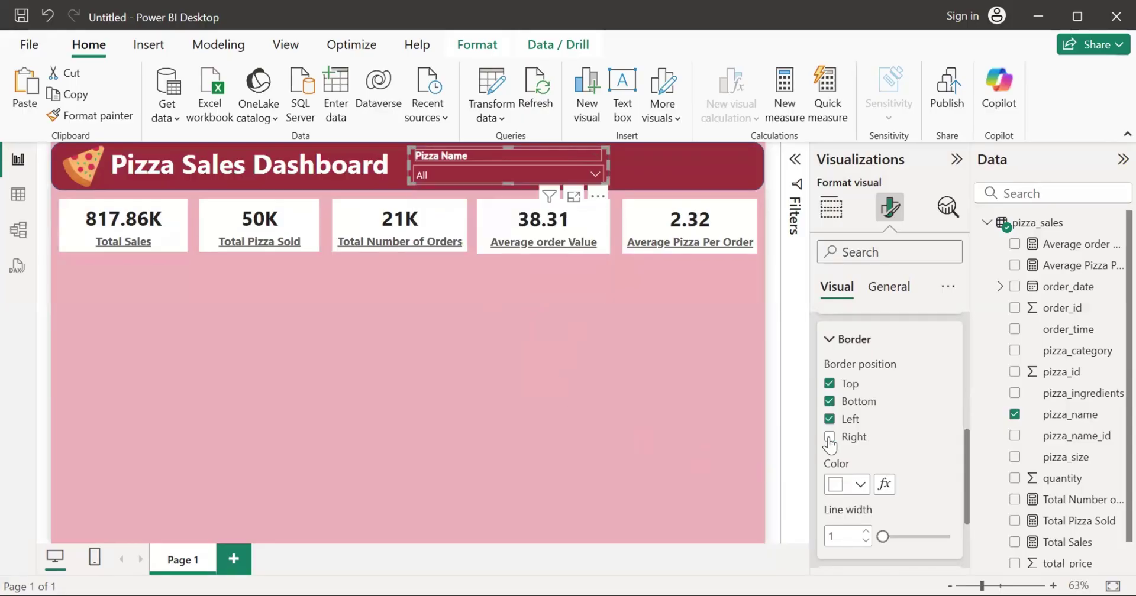
{"action": "left_click", "coordinate": [593, 173]}
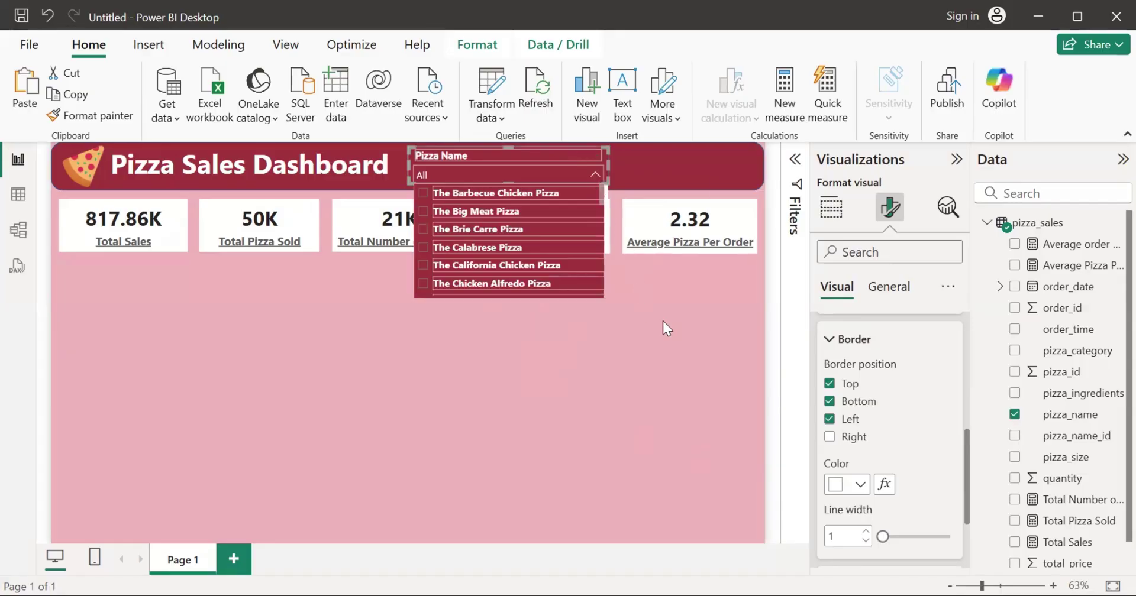
{"action": "left_click", "coordinate": [829, 418]}
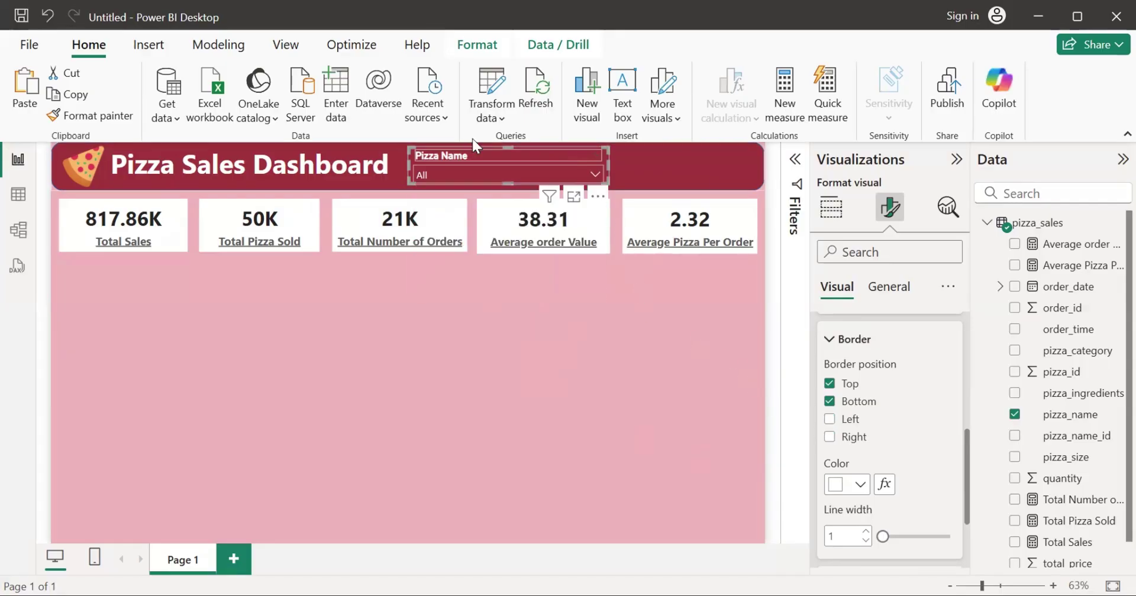
{"action": "left_click", "coordinate": [583, 173]}
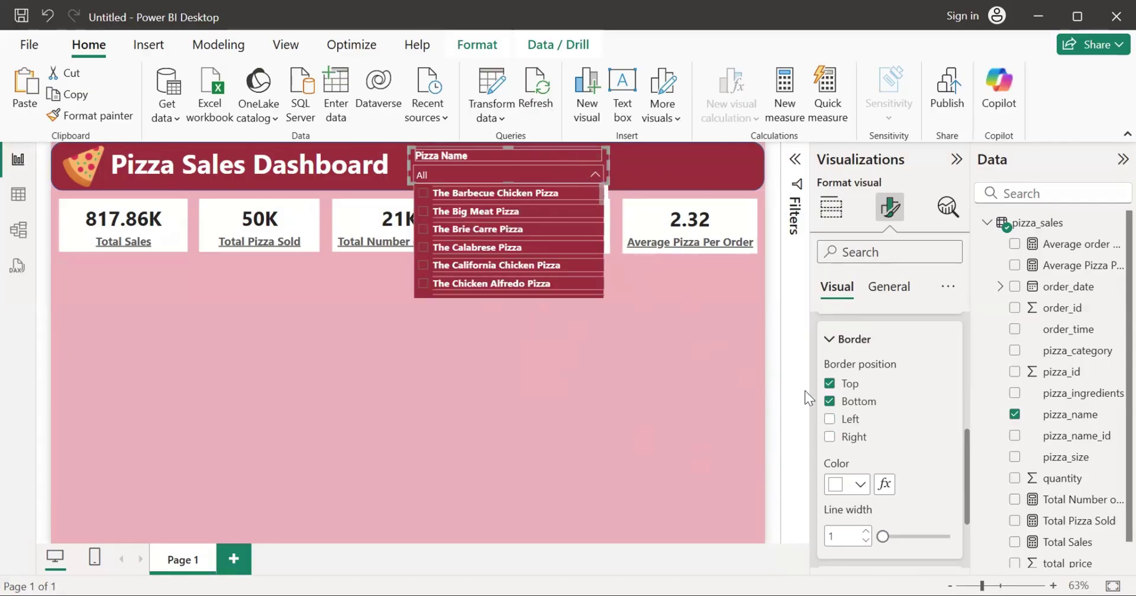
{"action": "left_click", "coordinate": [830, 383]}
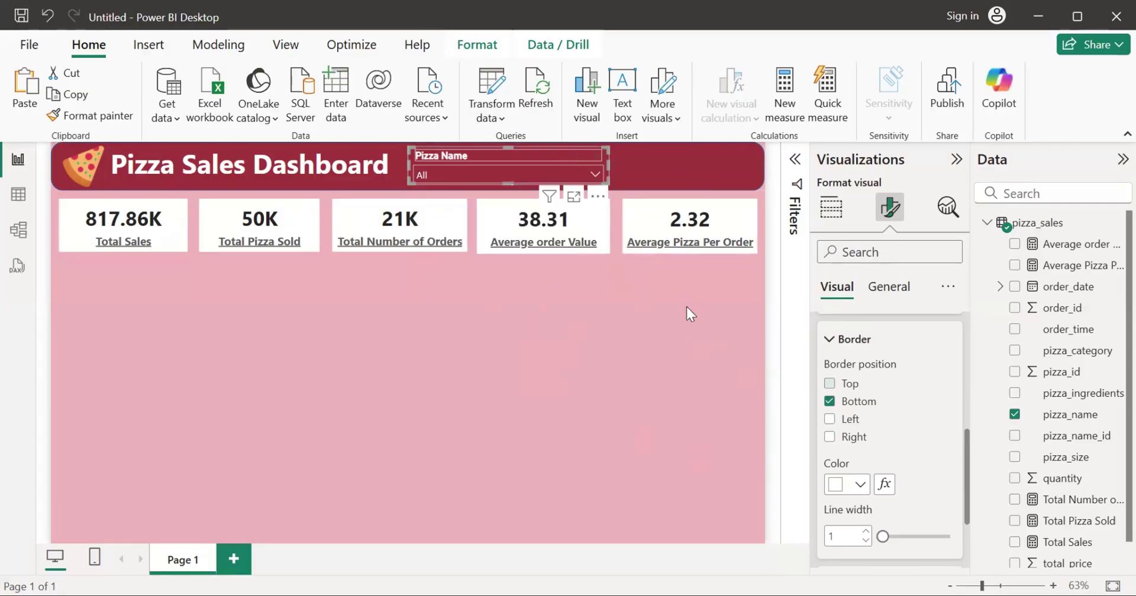
{"action": "left_click", "coordinate": [593, 175]}
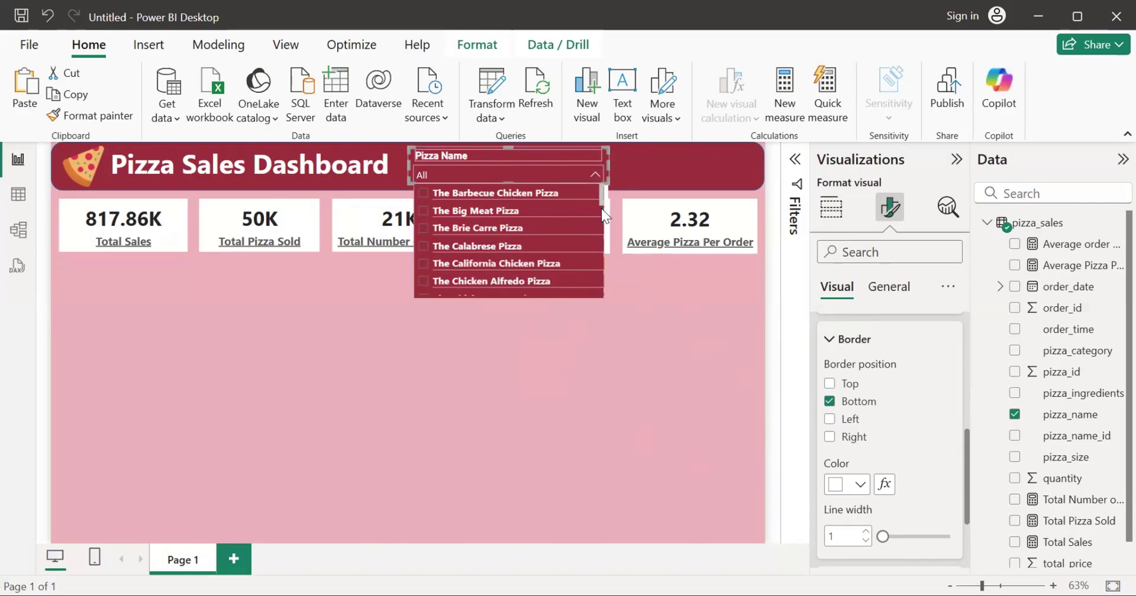
{"action": "mouse_move", "coordinate": [601, 209]}
{"action": "left_mouse_down"}
{"action": "mouse_move", "coordinate": [600, 292]}
{"action": "mouse_move", "coordinate": [599, 196]}
{"action": "left_mouse_up"}
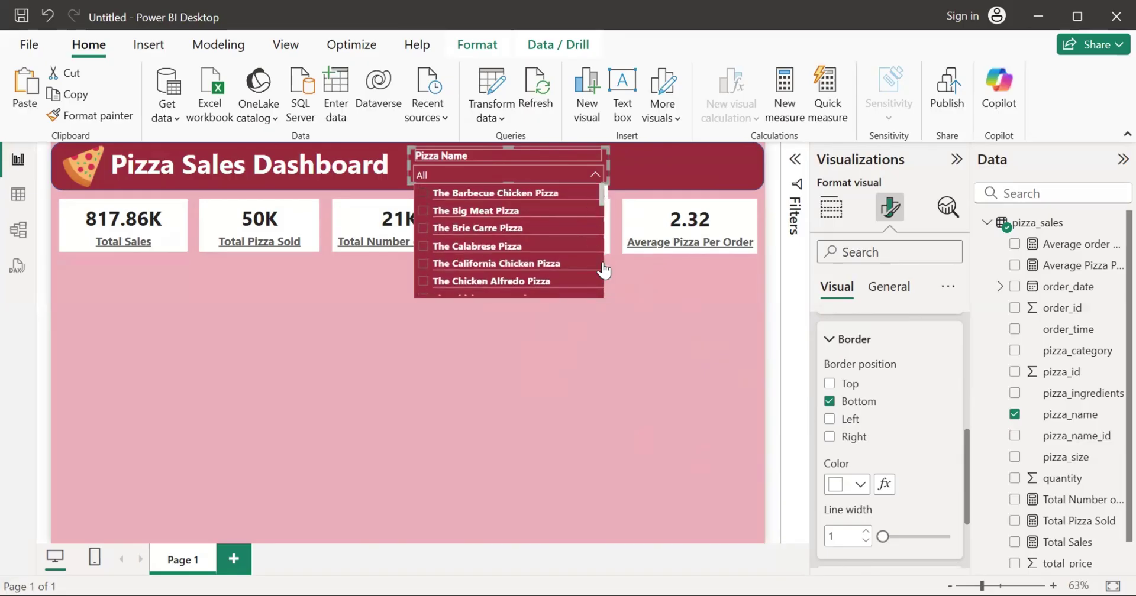
{"action": "left_click", "coordinate": [635, 327]}
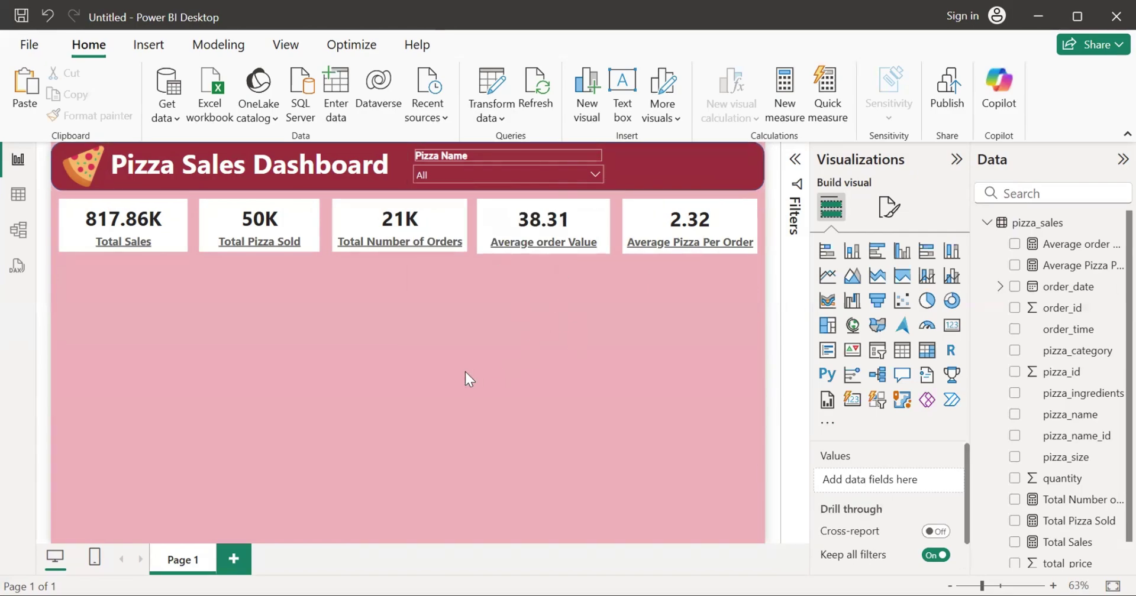
Step: Insert the Nitya_CloudTech-Logo 3 picture from Downloads and move it below the Average Pizza Per Order card
{"action": "left_click", "coordinate": [145, 46]}
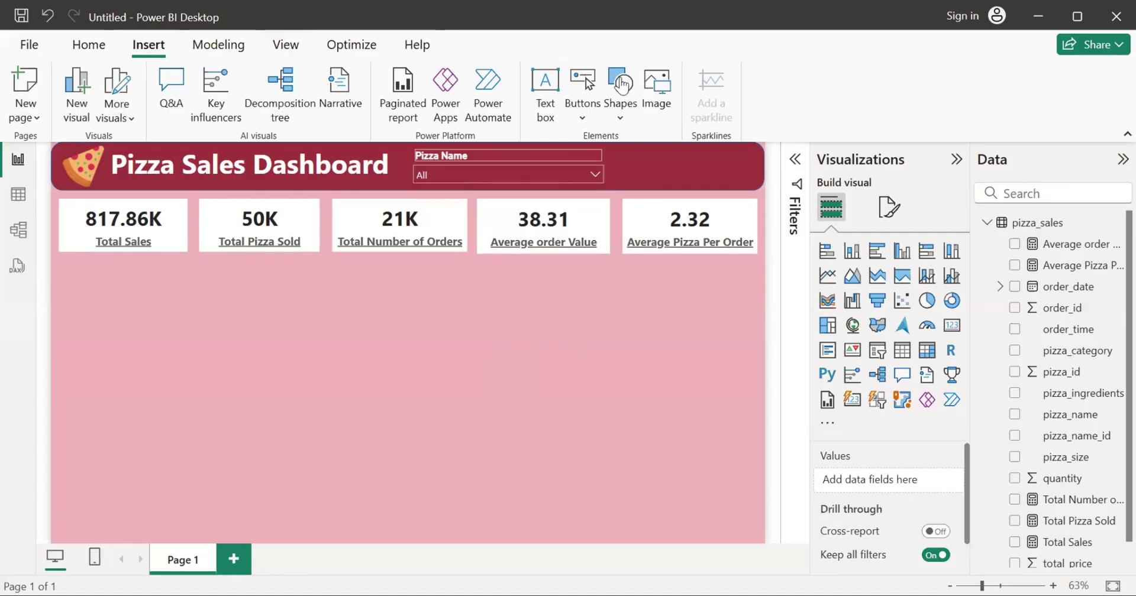
{"action": "left_click", "coordinate": [658, 93]}
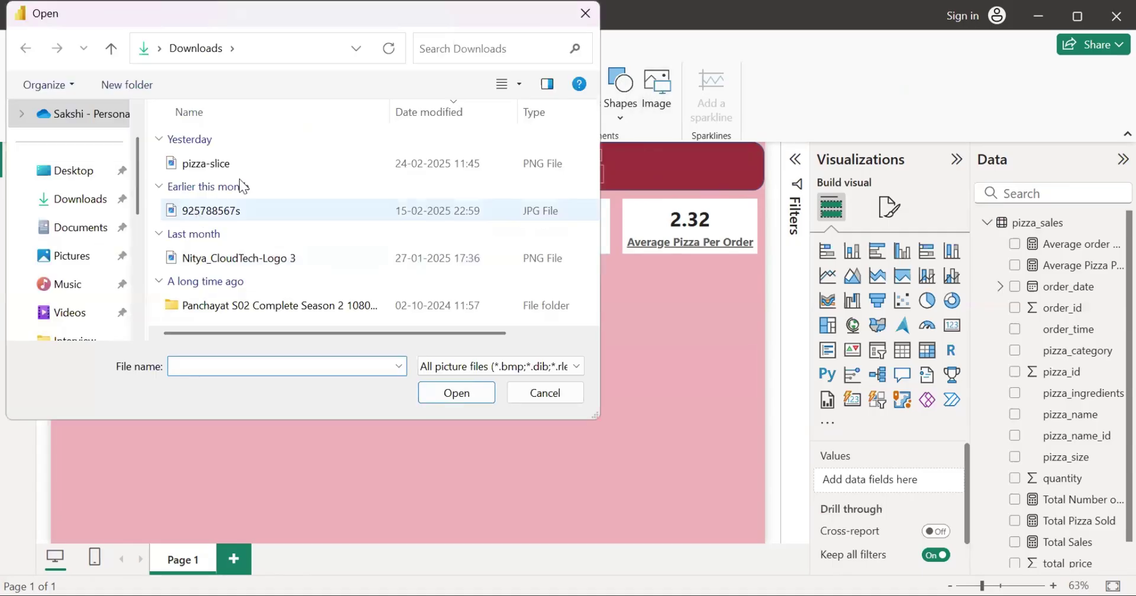
{"action": "left_click", "coordinate": [258, 261]}
{"action": "left_click", "coordinate": [456, 393]}
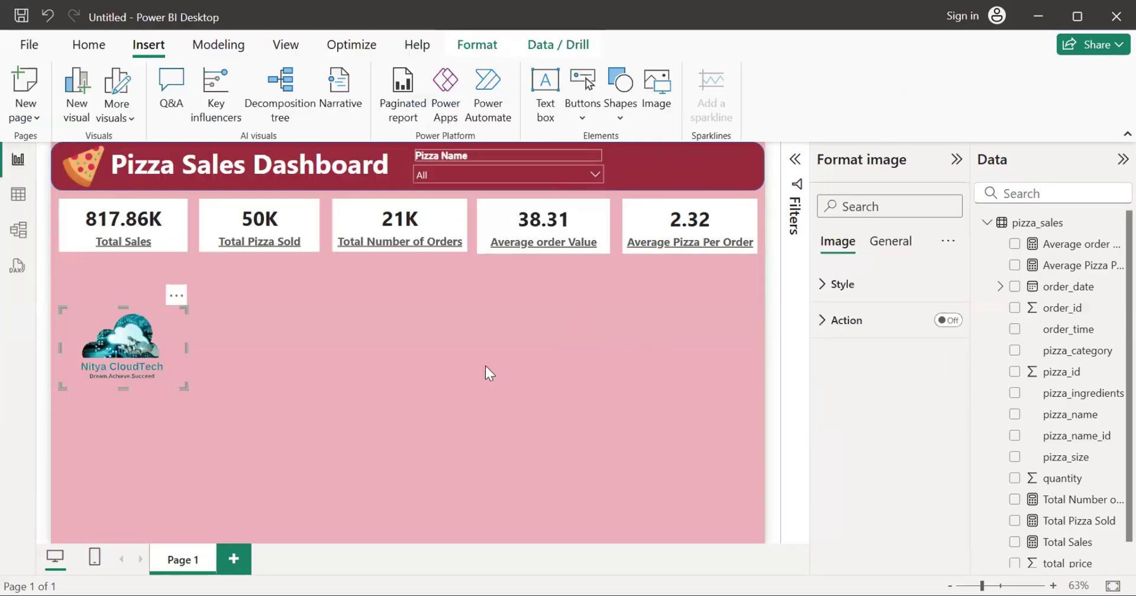
{"action": "left_click_drag", "start_coordinate": [183, 349], "coordinate": [735, 347]}
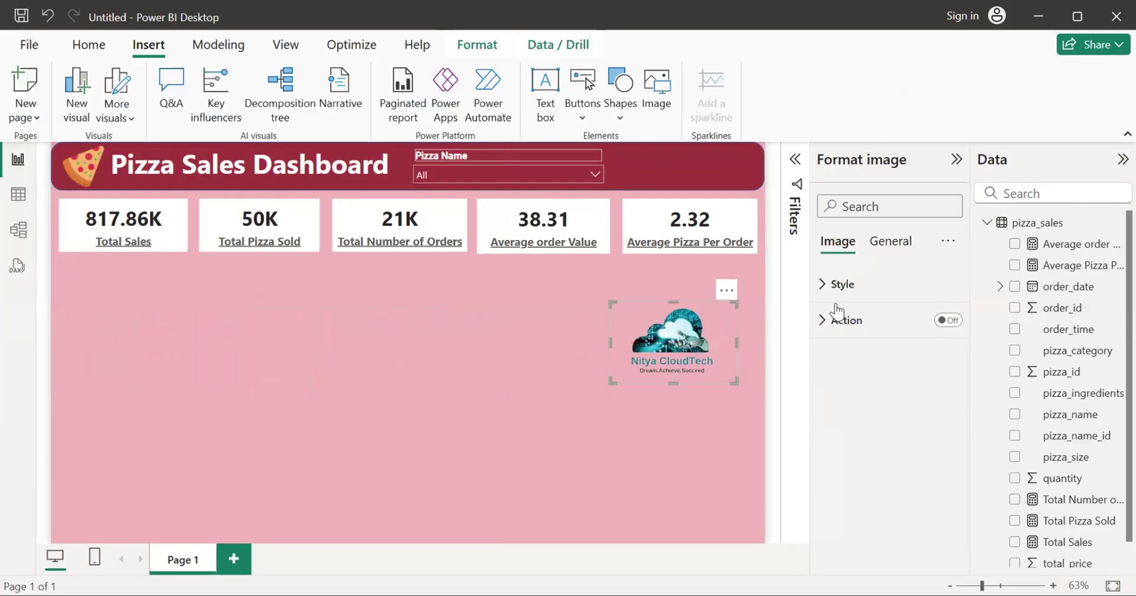
Step: Try Fit scaling on the logo image, and set its scaling to Fill
{"action": "left_click", "coordinate": [858, 290]}
{"action": "left_click", "coordinate": [857, 344]}
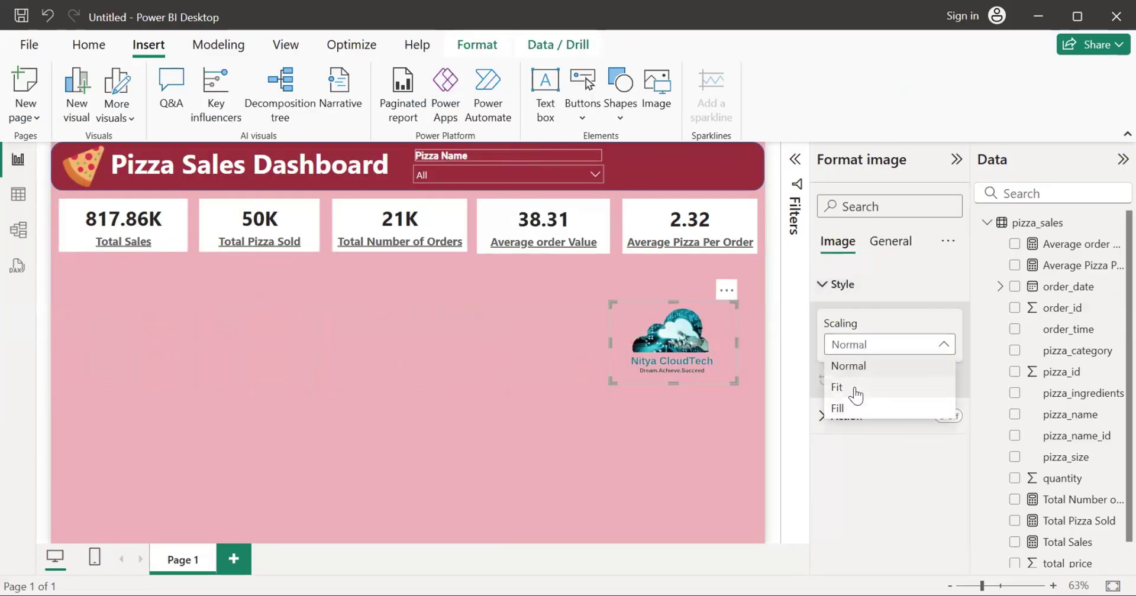
{"action": "left_click", "coordinate": [842, 386]}
{"action": "left_click", "coordinate": [857, 352]}
{"action": "left_click", "coordinate": [862, 388]}
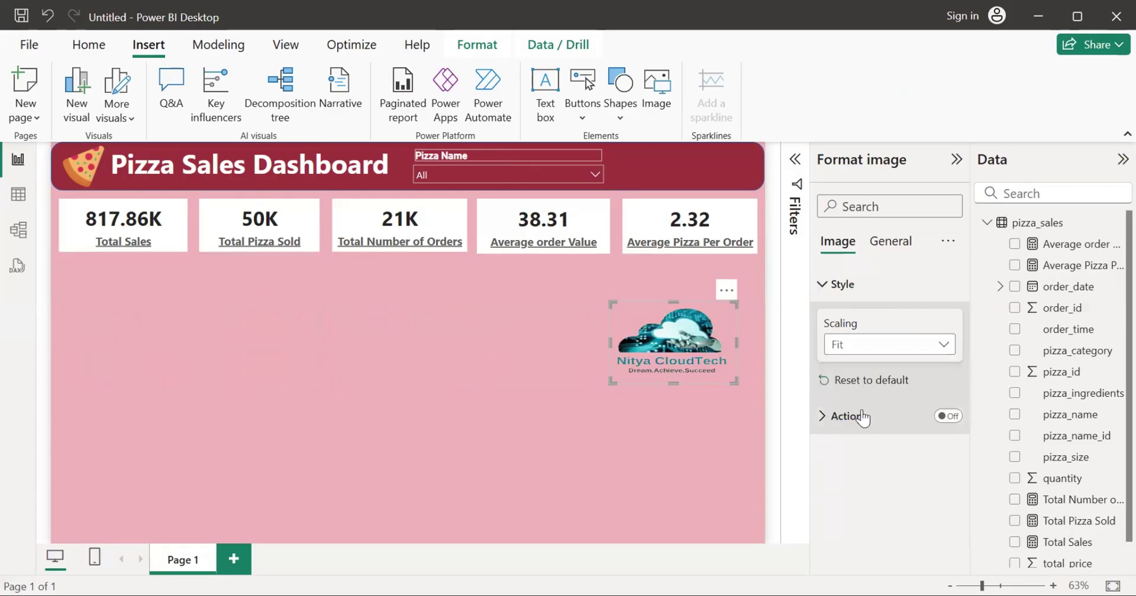
{"action": "left_click", "coordinate": [862, 416]}
{"action": "left_click", "coordinate": [857, 348]}
{"action": "left_click", "coordinate": [855, 409]}
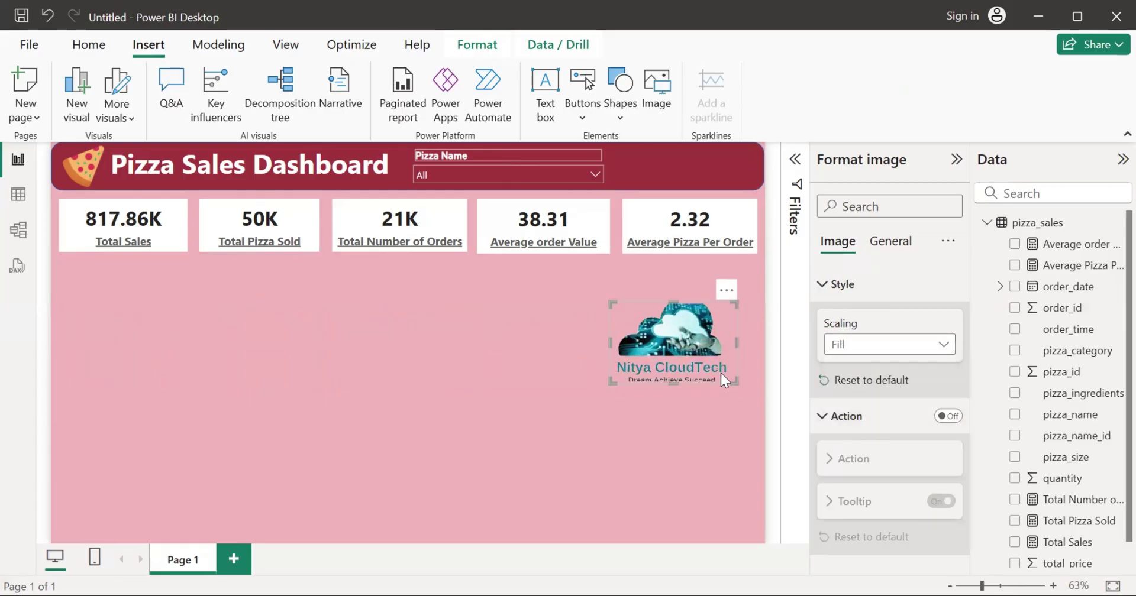
Step: Shrink the logo from its lower-right corner and extend its frame upward so the whole logo and tagline fit
{"action": "left_click_drag", "start_coordinate": [736, 379], "coordinate": [714, 362]}
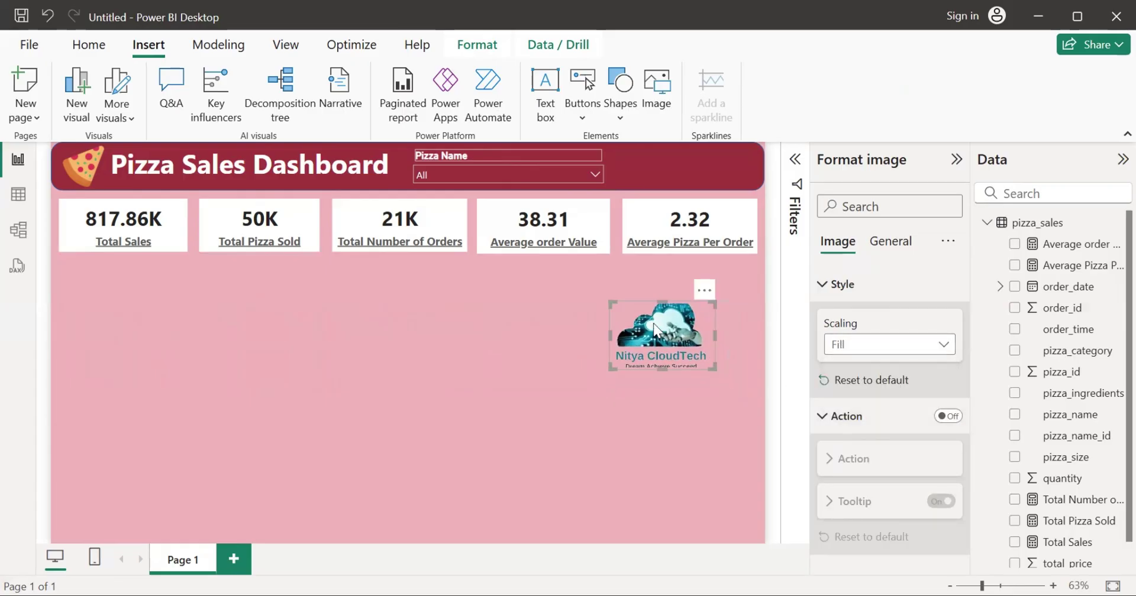
{"action": "left_click", "coordinate": [600, 285]}
{"action": "left_click", "coordinate": [661, 338]}
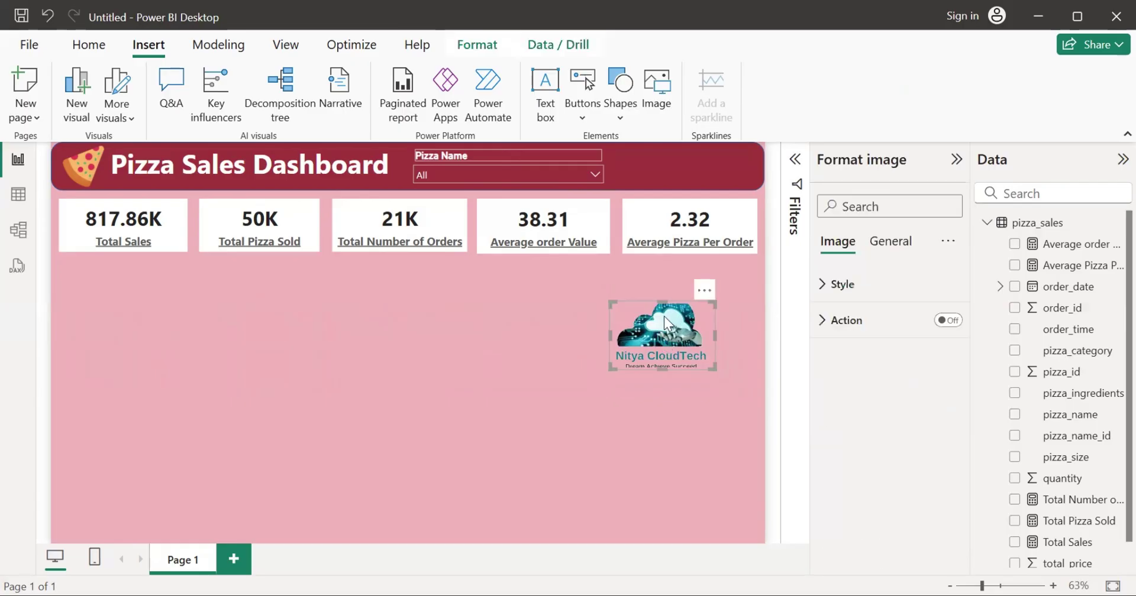
{"action": "left_click", "coordinate": [660, 296]}
{"action": "left_click", "coordinate": [665, 308]}
{"action": "left_click_drag", "start_coordinate": [660, 301], "coordinate": [659, 282]}
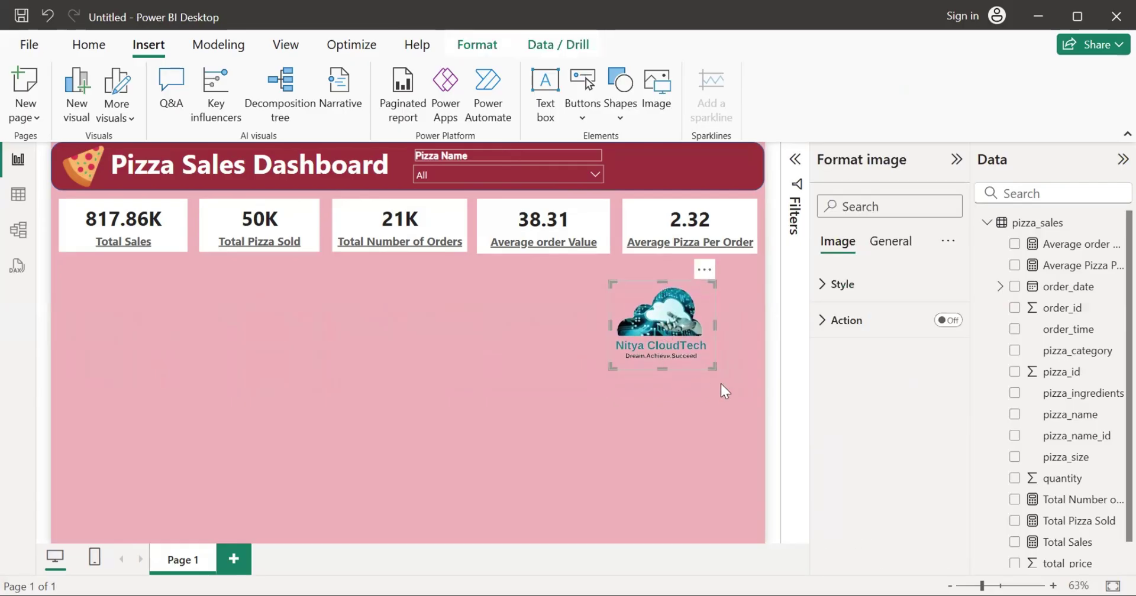
Step: Move the logo to the right end of the header banner and set its scaling to Fit
{"action": "left_click_drag", "start_coordinate": [709, 358], "coordinate": [734, 217]}
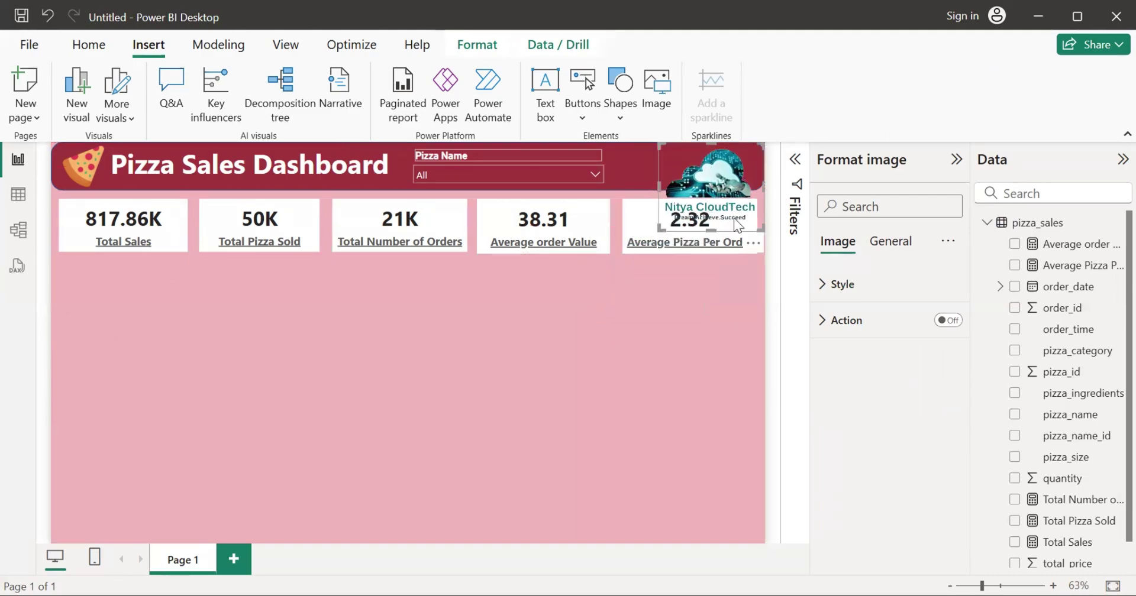
{"action": "left_click", "coordinate": [841, 285]}
{"action": "left_click", "coordinate": [846, 344]}
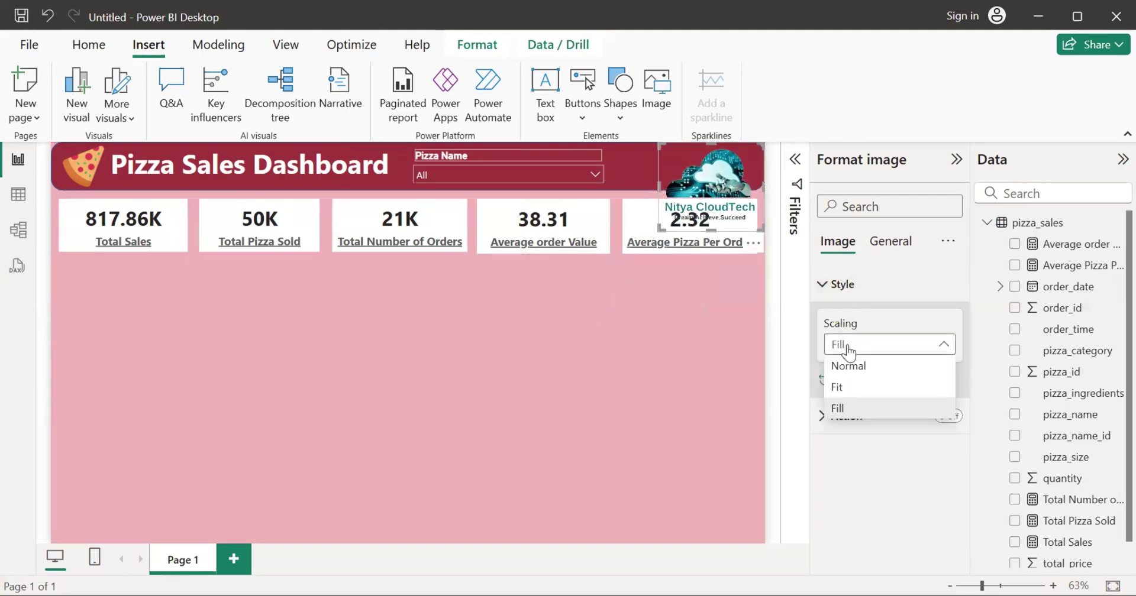
{"action": "left_click", "coordinate": [854, 388]}
Step: Shrink the logo and place it within the right end of the header banner above the Average Pizza Per Order card
{"action": "left_click", "coordinate": [690, 319]}
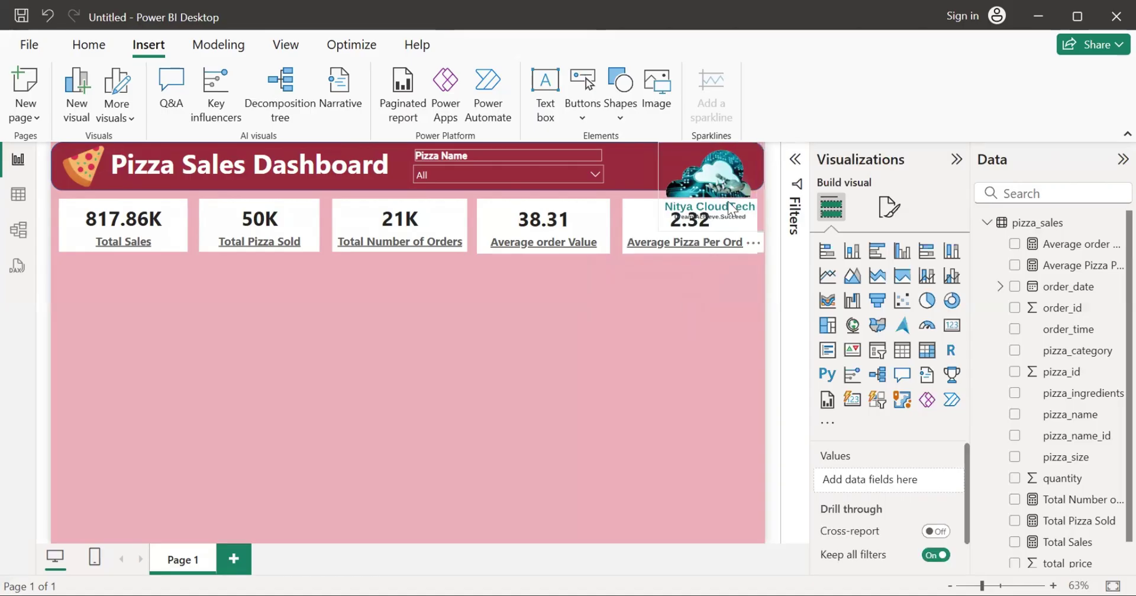
{"action": "left_click_drag", "start_coordinate": [732, 214], "coordinate": [723, 176]}
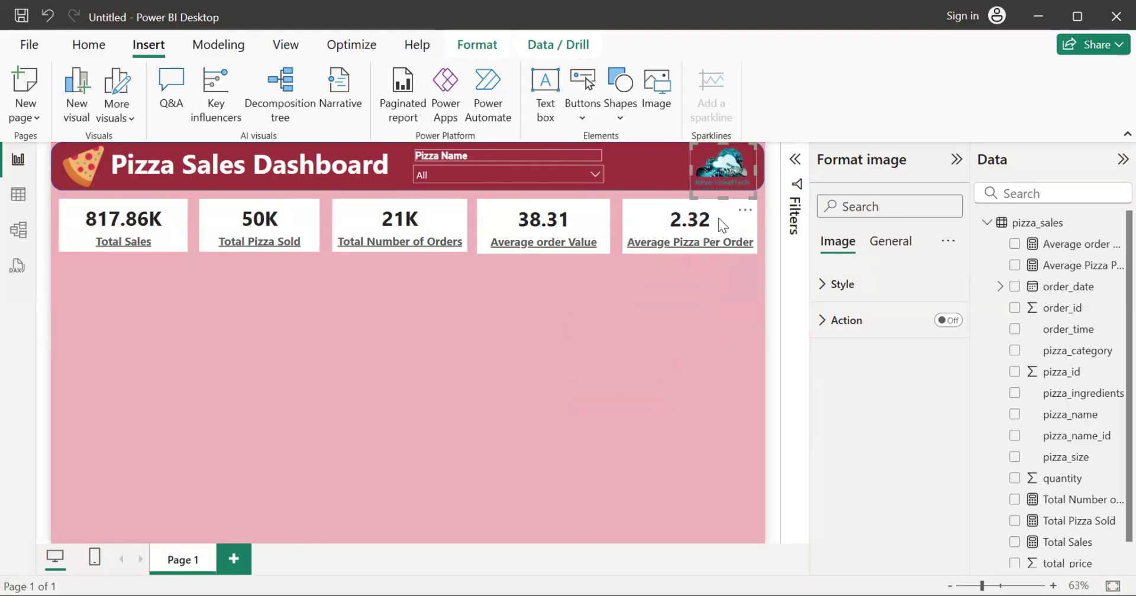
{"action": "left_click", "coordinate": [687, 333]}
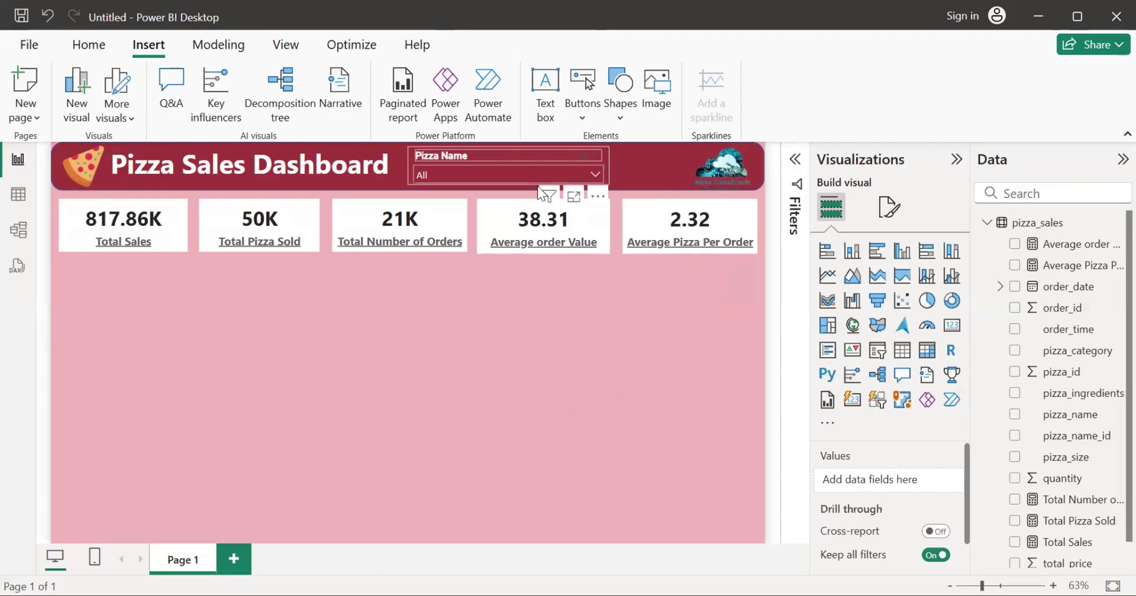
Step: Move the Pizza Name slicer closer to the logo, and shift the dashboard title right, keeping it on one line
{"action": "left_click_drag", "start_coordinate": [556, 161], "coordinate": [613, 162]}
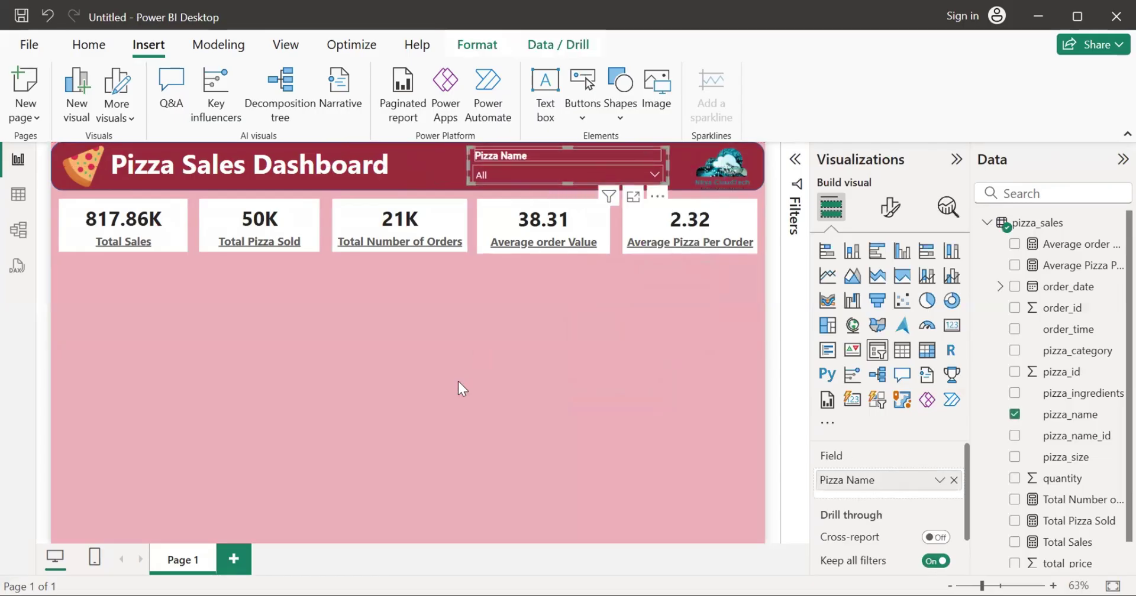
{"action": "left_click", "coordinate": [458, 381]}
{"action": "left_click_drag", "start_coordinate": [255, 163], "coordinate": [271, 165]}
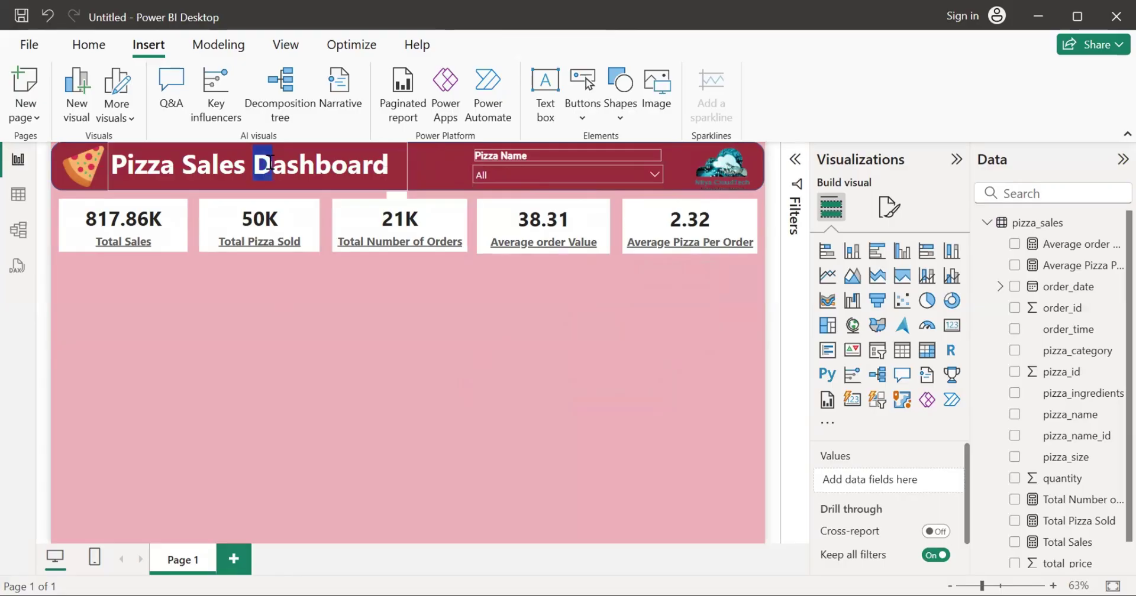
{"action": "left_click_drag", "start_coordinate": [106, 163], "coordinate": [123, 162]}
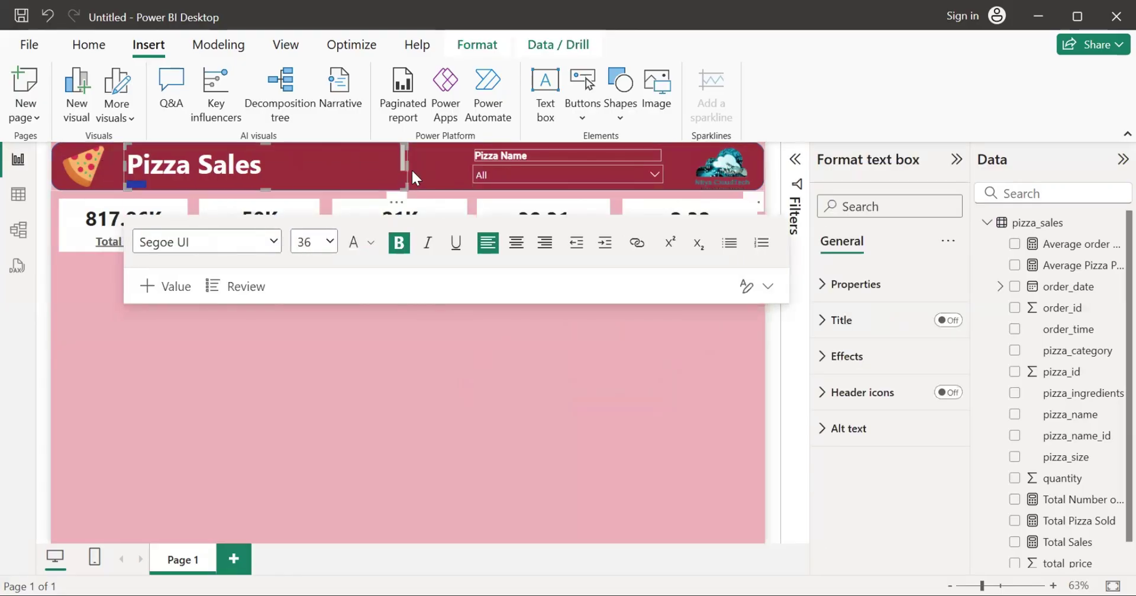
{"action": "left_click_drag", "start_coordinate": [406, 167], "coordinate": [429, 162]}
{"action": "left_click", "coordinate": [425, 400]}
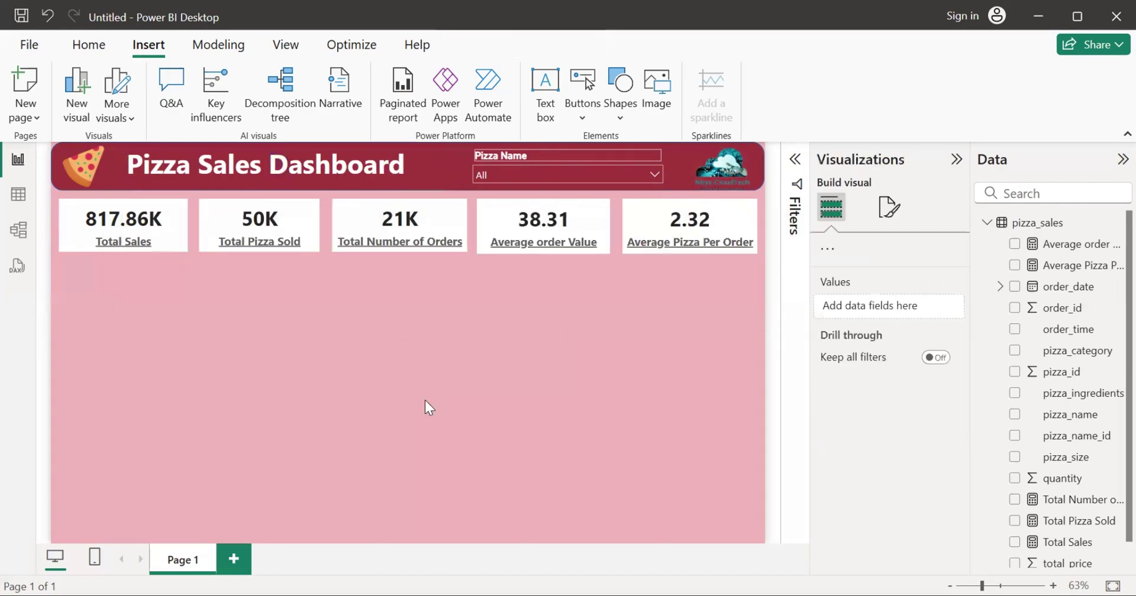
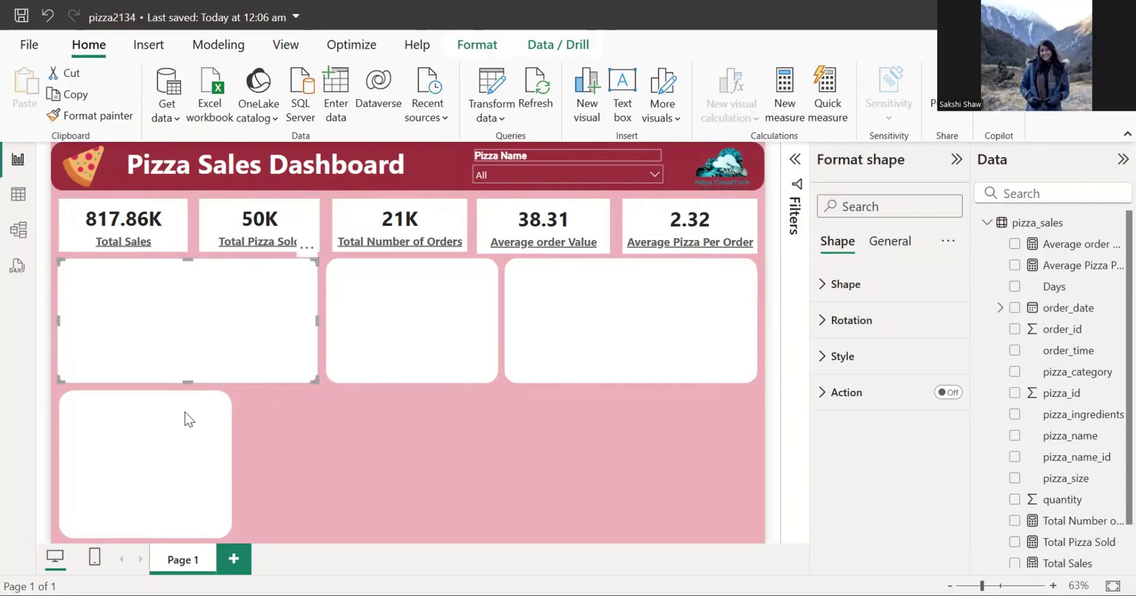
{"action": "left_click", "coordinate": [213, 387]}
{"action": "left_click", "coordinate": [239, 299]}
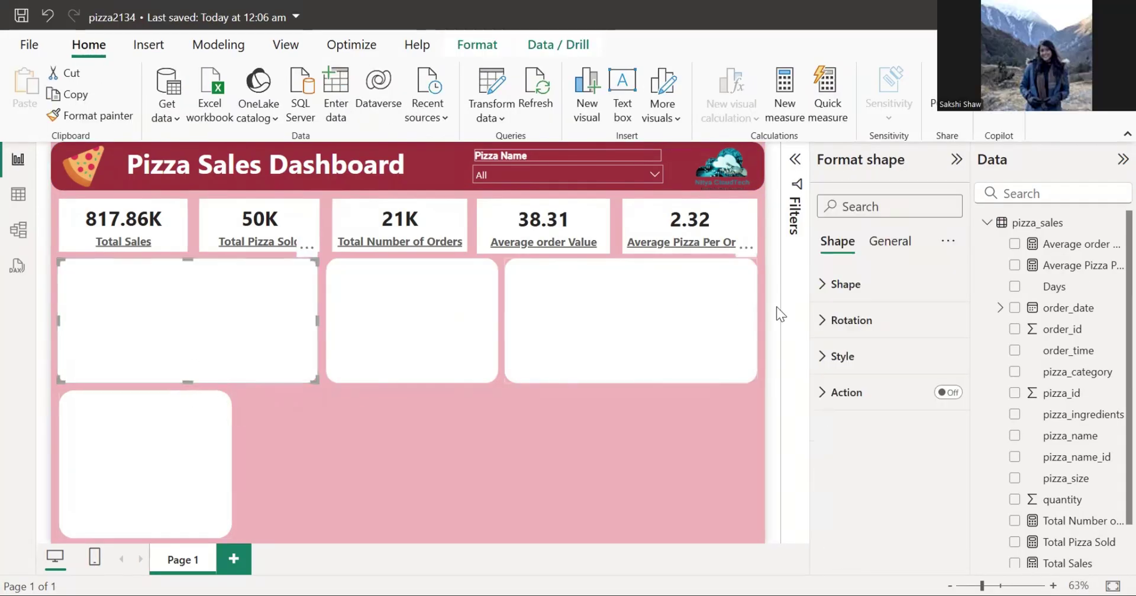
{"action": "left_click", "coordinate": [843, 357]}
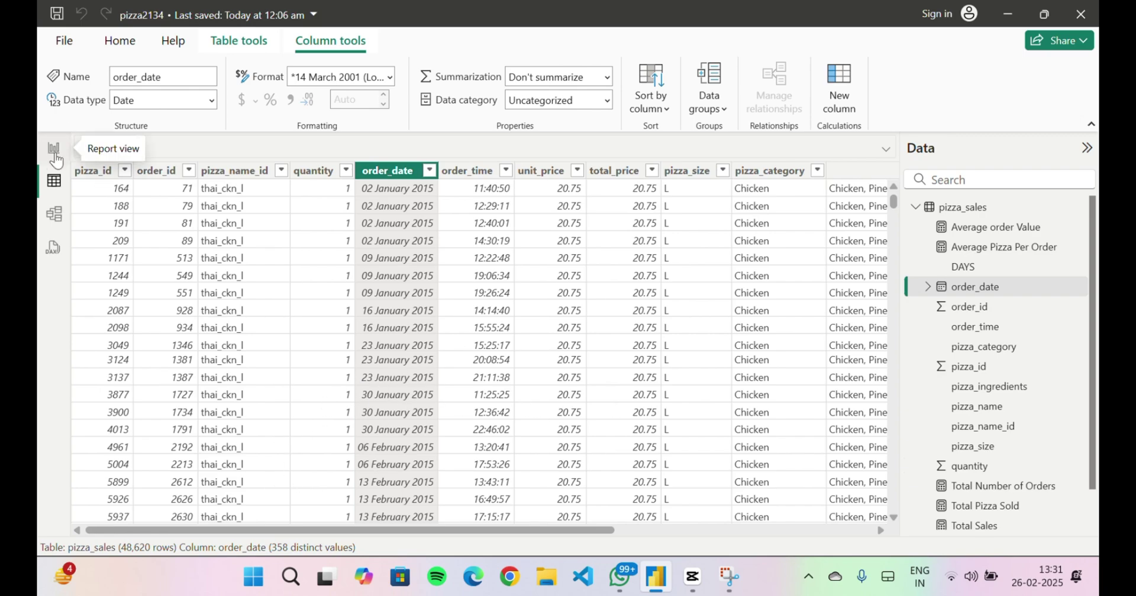
Step: Return to the report view and open the pizza_sales query in the Power Query Editor
{"action": "left_click", "coordinate": [53, 149]}
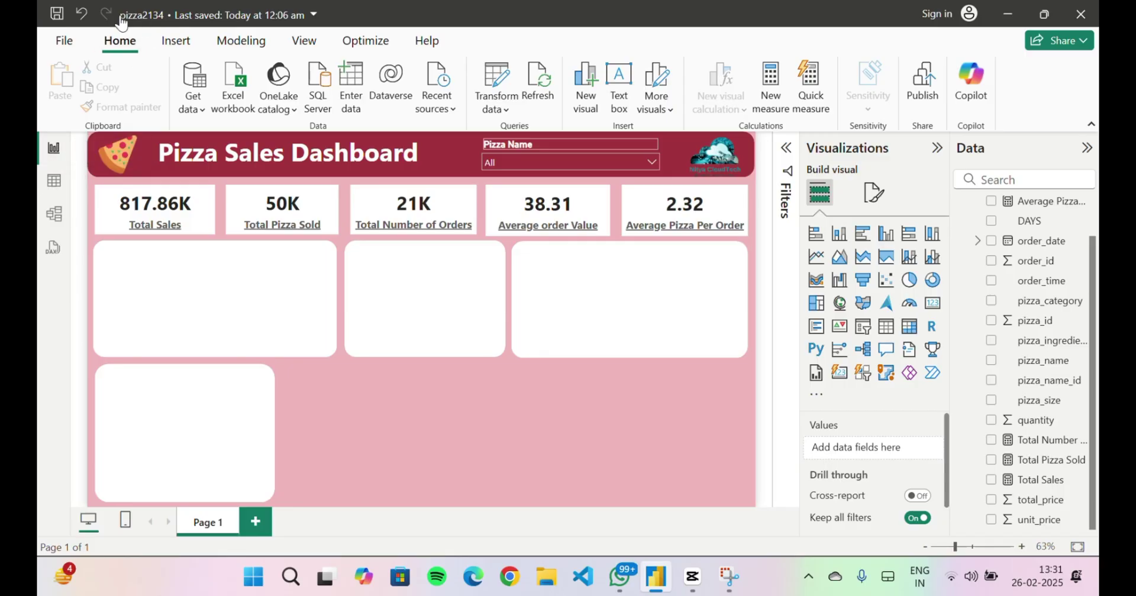
{"action": "left_click", "coordinate": [500, 112]}
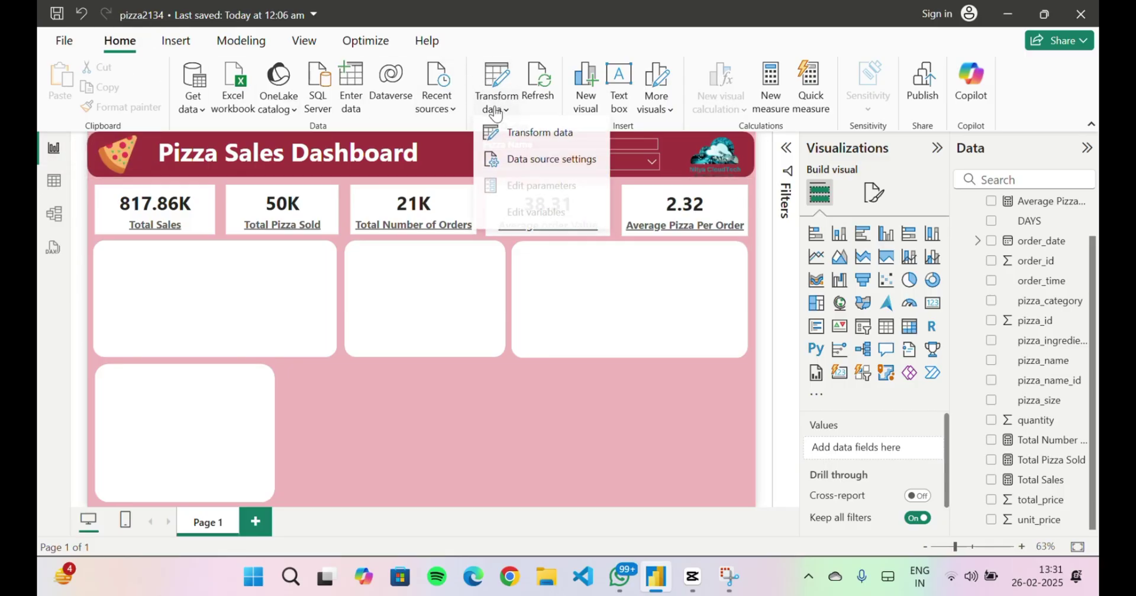
{"action": "left_click", "coordinate": [500, 148]}
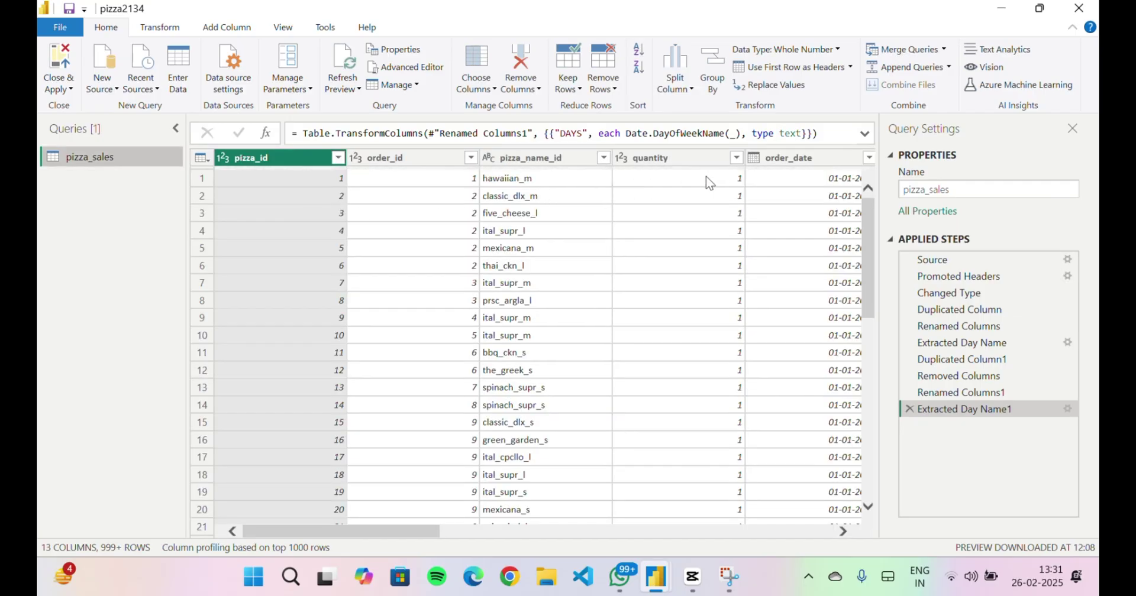
Step: Duplicate the order_date column of the pizza_sales query
{"action": "left_click", "coordinate": [797, 160]}
{"action": "right_click", "coordinate": [797, 168]}
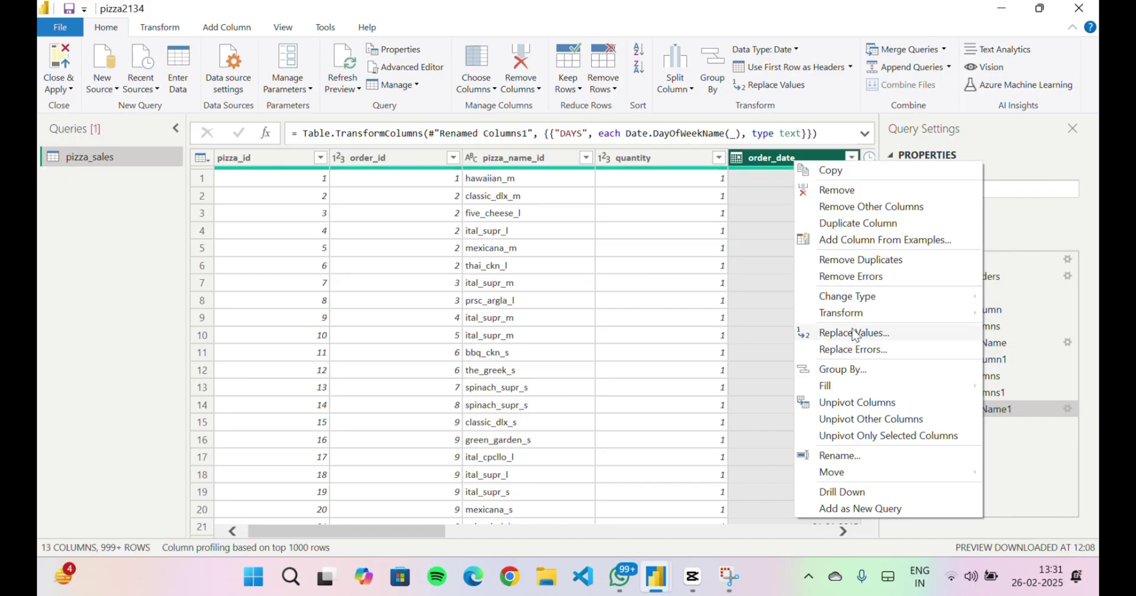
{"action": "left_click", "coordinate": [845, 225]}
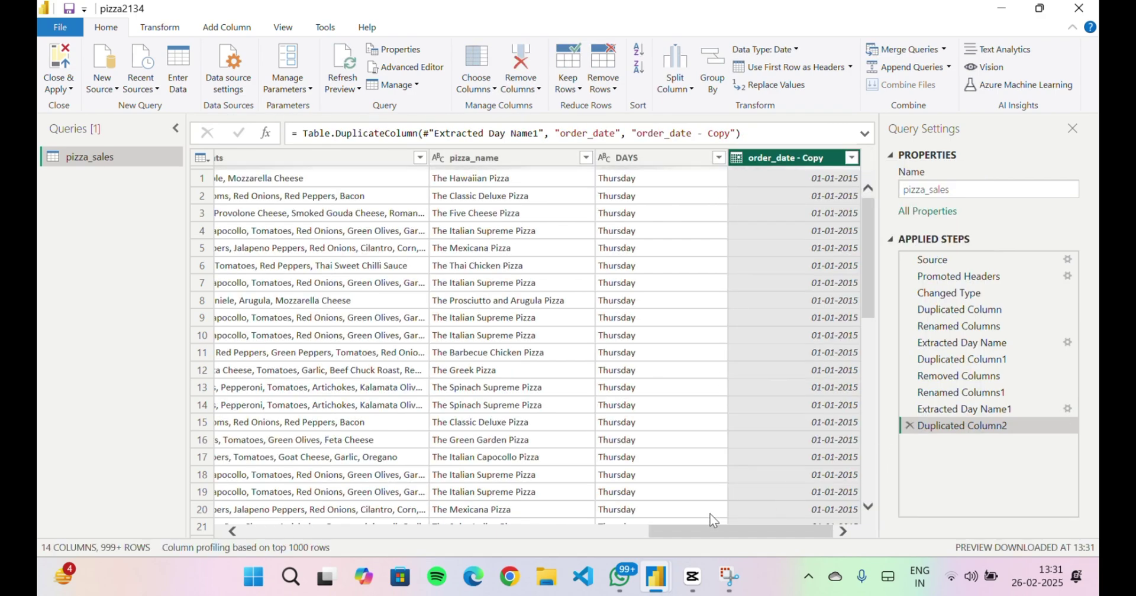
Step: Rename the duplicated order date column as day
{"action": "double_click", "coordinate": [821, 160]}
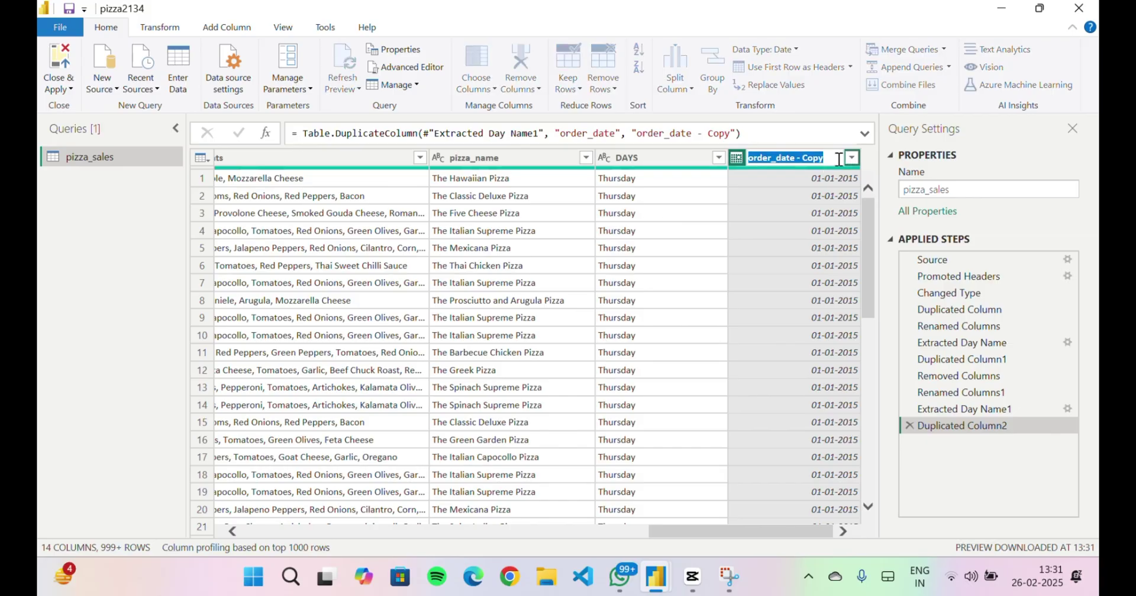
{"action": "key", "text": "BackSpace"}
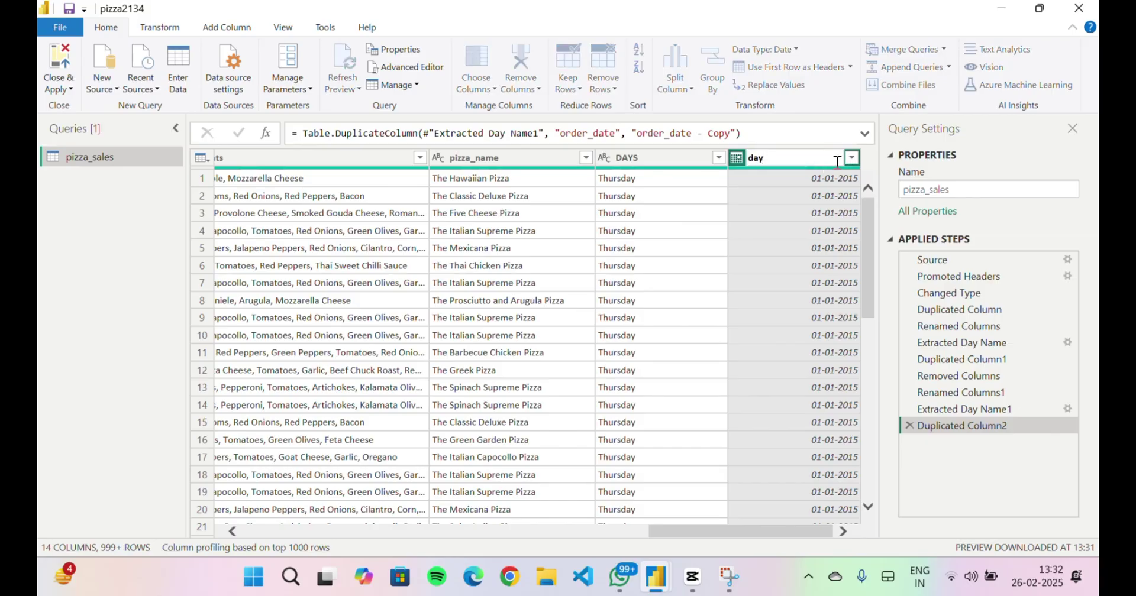
{"action": "key", "text": "Return"}
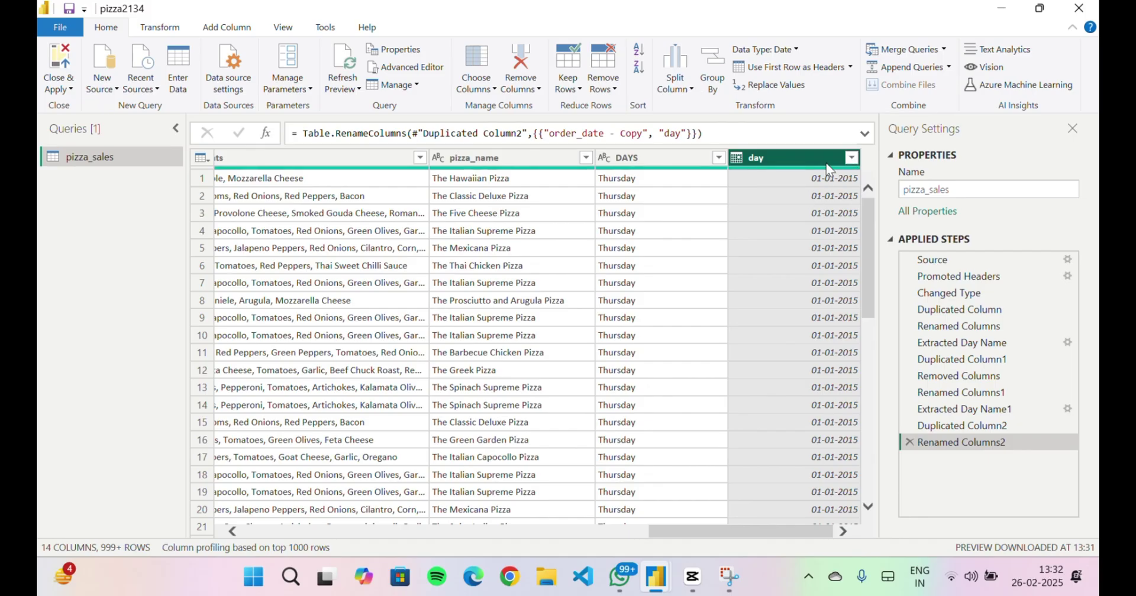
Step: Transform the dates in the day column into the name of the day
{"action": "right_click", "coordinate": [825, 162]}
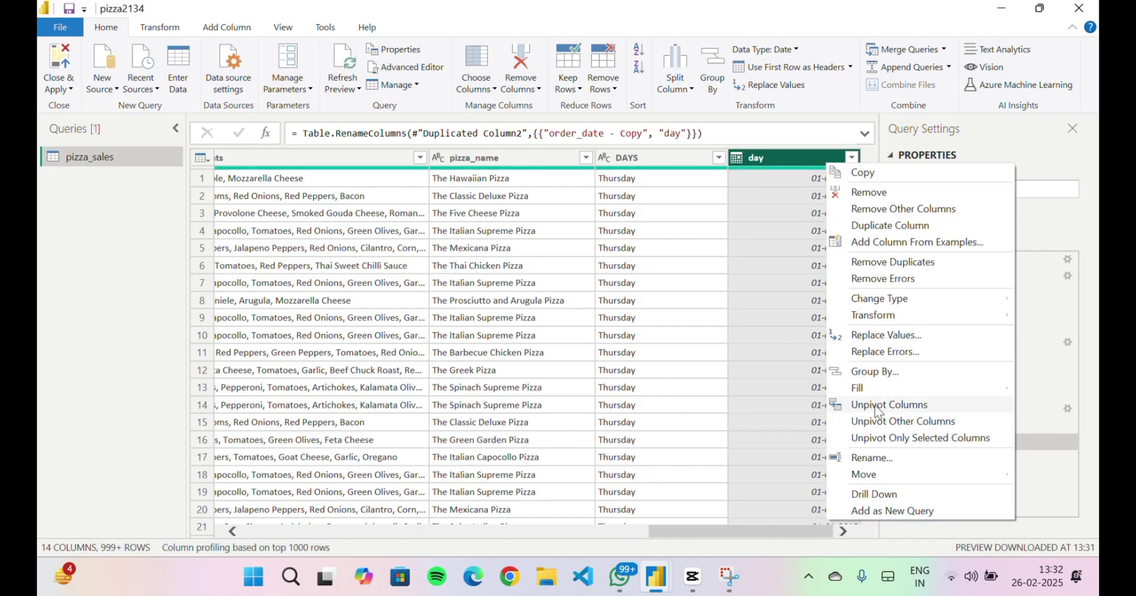
{"action": "mouse_move", "coordinate": [876, 319]}
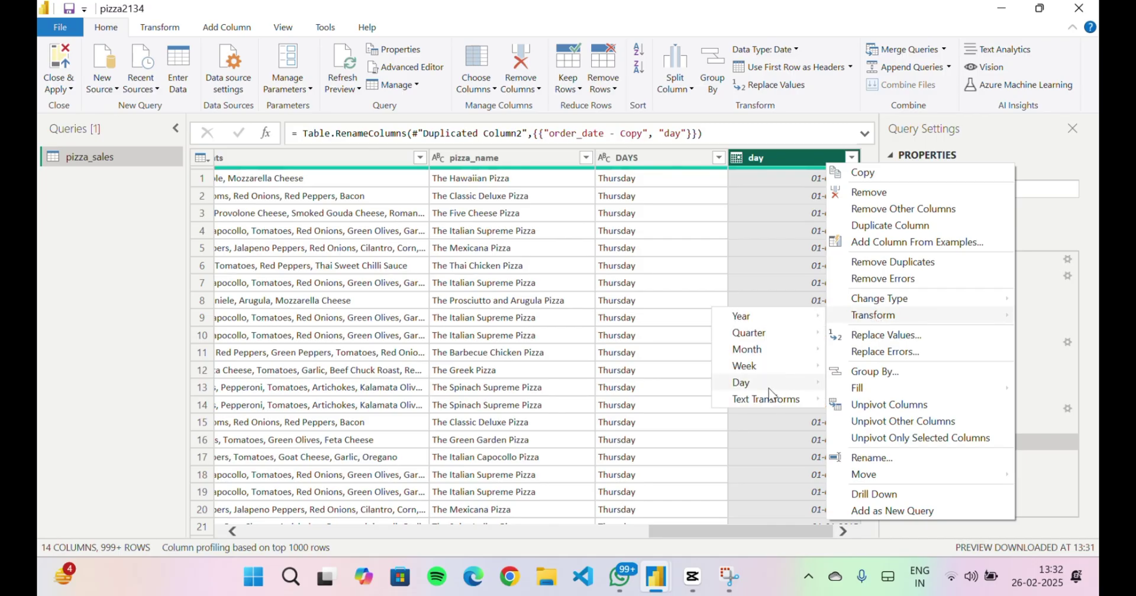
{"action": "mouse_move", "coordinate": [769, 388]}
{"action": "left_click", "coordinate": [865, 467]}
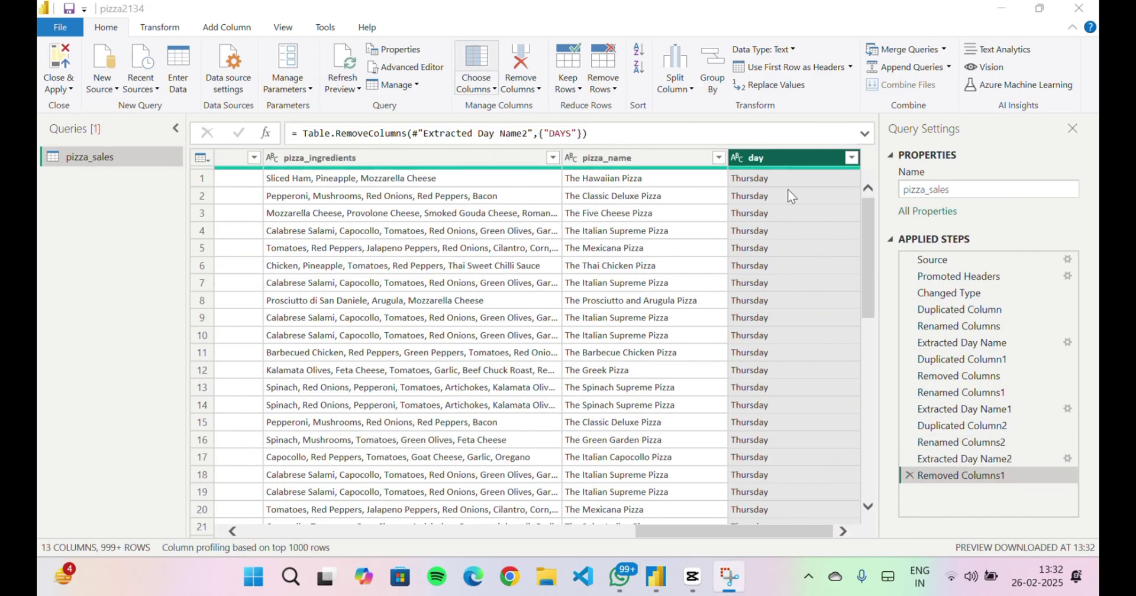
Step: Rename the day column as Days, then close the query editor and apply the changes to the report
{"action": "left_click", "coordinate": [776, 158]}
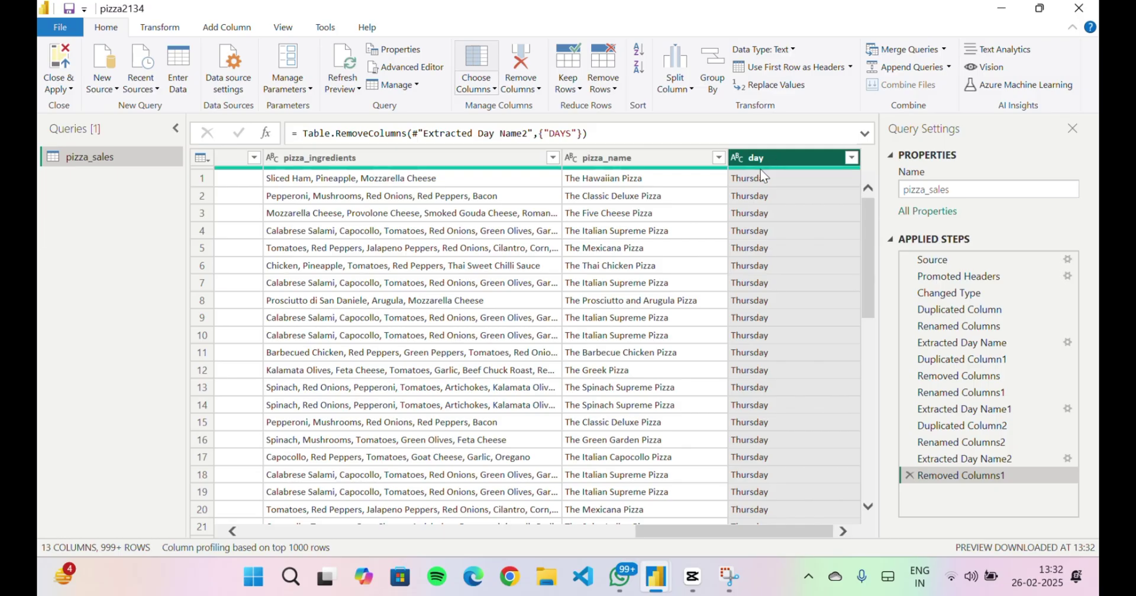
{"action": "double_click", "coordinate": [767, 160]}
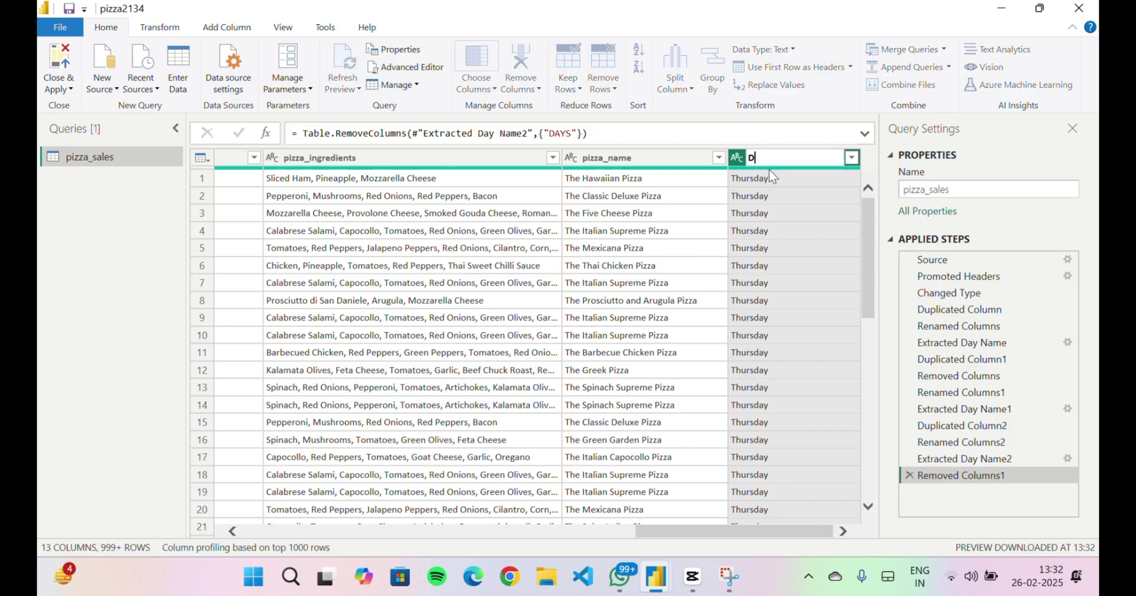
{"action": "type", "text": "Days"}
{"action": "key", "text": "Return"}
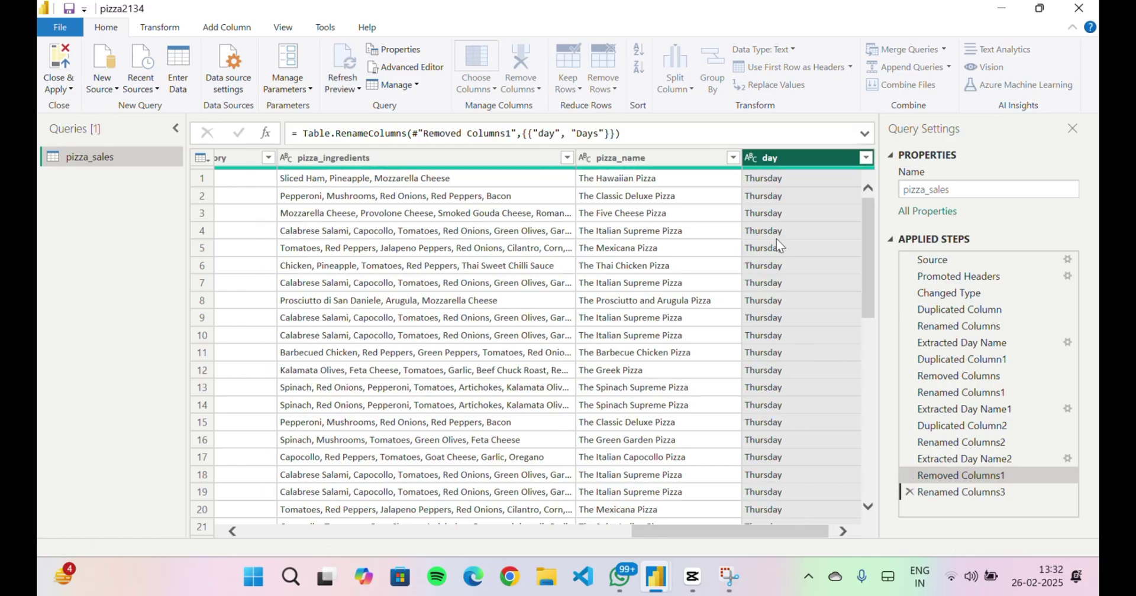
{"action": "left_click_drag", "start_coordinate": [870, 237], "coordinate": [865, 198]}
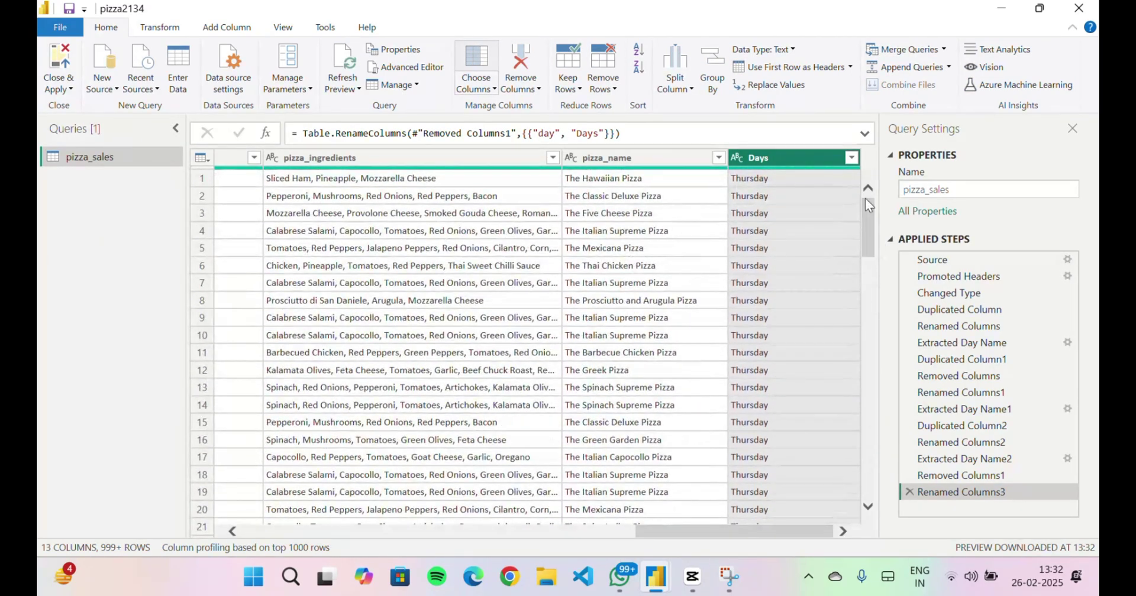
{"action": "left_click", "coordinate": [57, 92]}
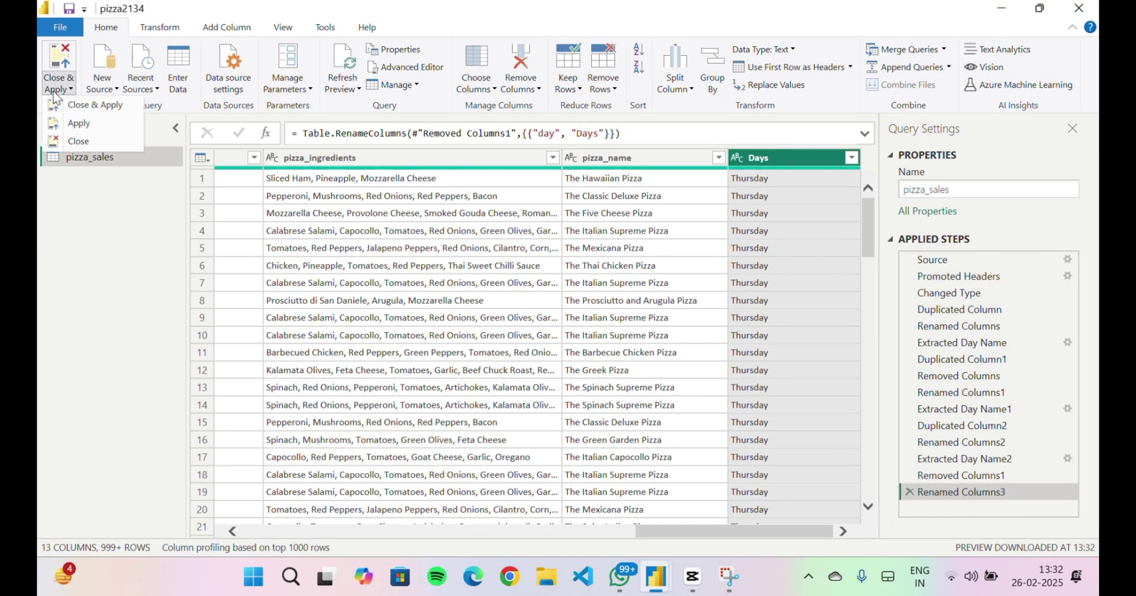
{"action": "left_click", "coordinate": [85, 107]}
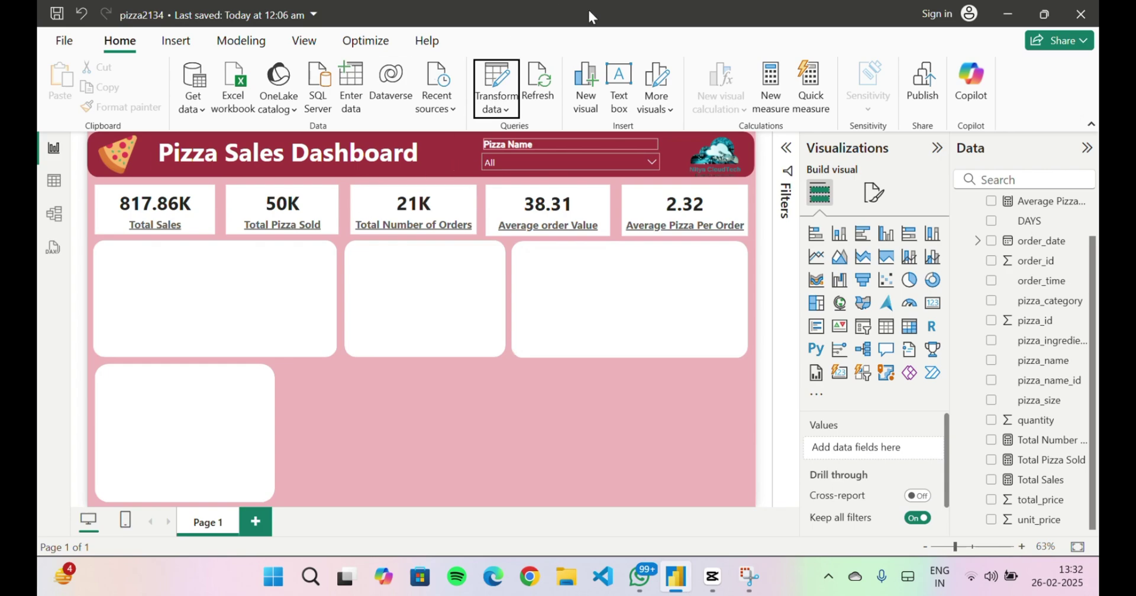
{"action": "left_click", "coordinate": [749, 577]}
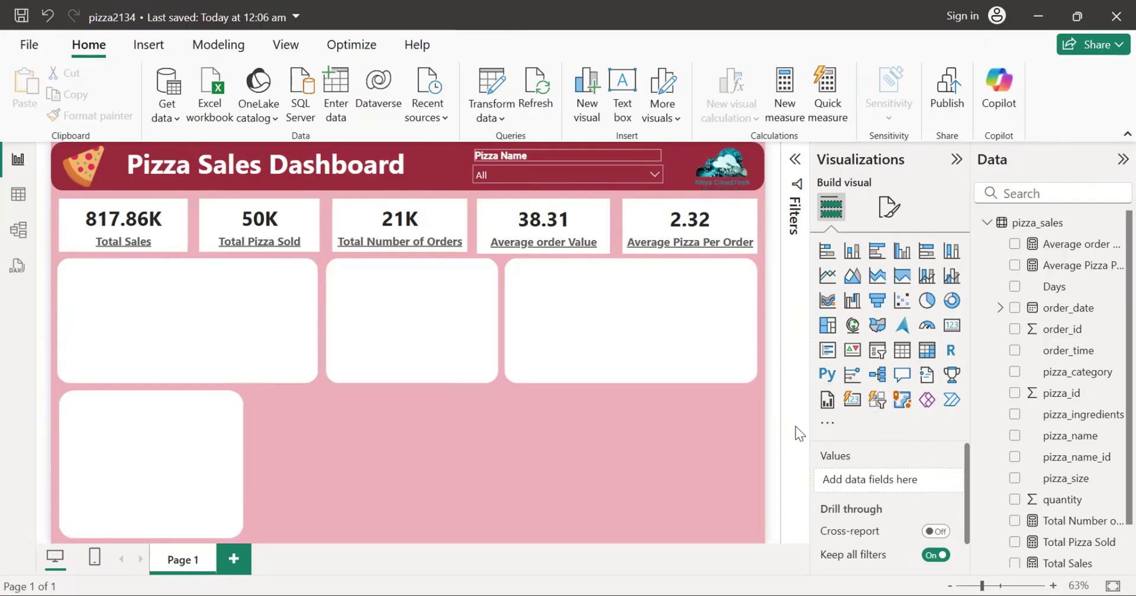
{"action": "left_click", "coordinate": [491, 94]}
{"action": "scroll", "coordinate": [1111, 553], "scroll_direction": "down", "scroll_amount": 2}
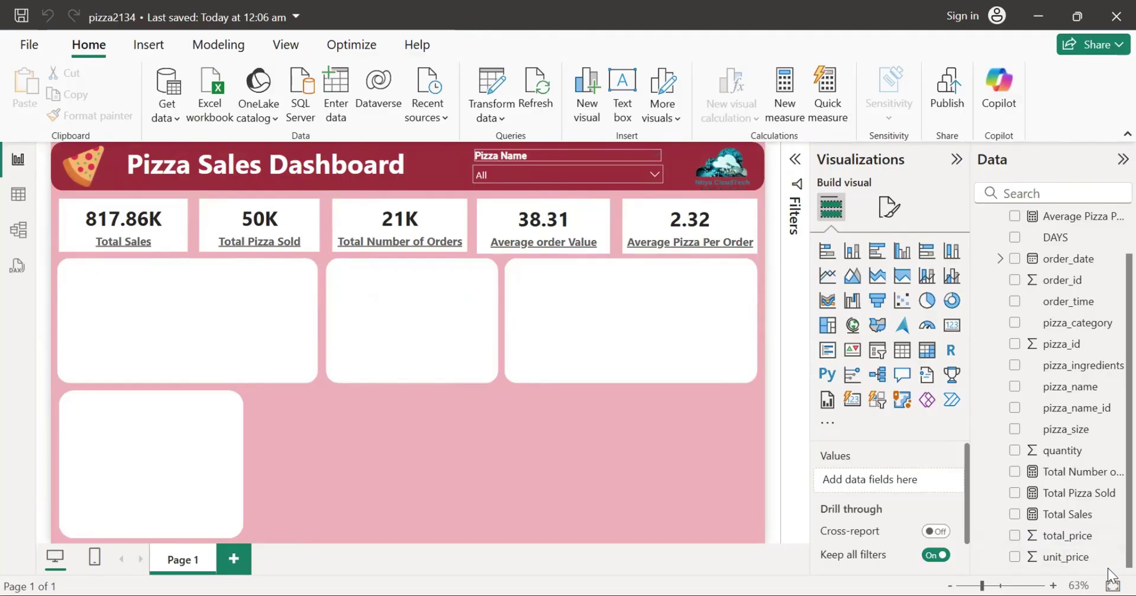
{"action": "scroll", "coordinate": [1108, 520], "scroll_direction": "up", "scroll_amount": 2}
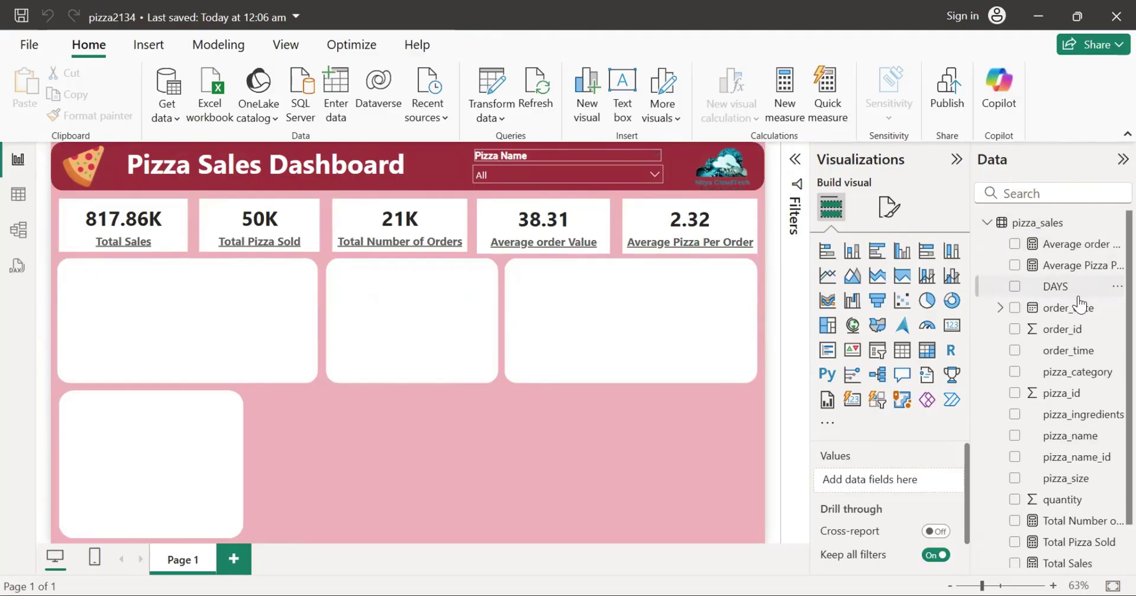
Step: Add a clustered column chart with Total Sales on the Y-axis and DAYS on the X-axis
{"action": "left_click", "coordinate": [901, 252]}
{"action": "left_click_drag", "start_coordinate": [388, 468], "coordinate": [565, 314]}
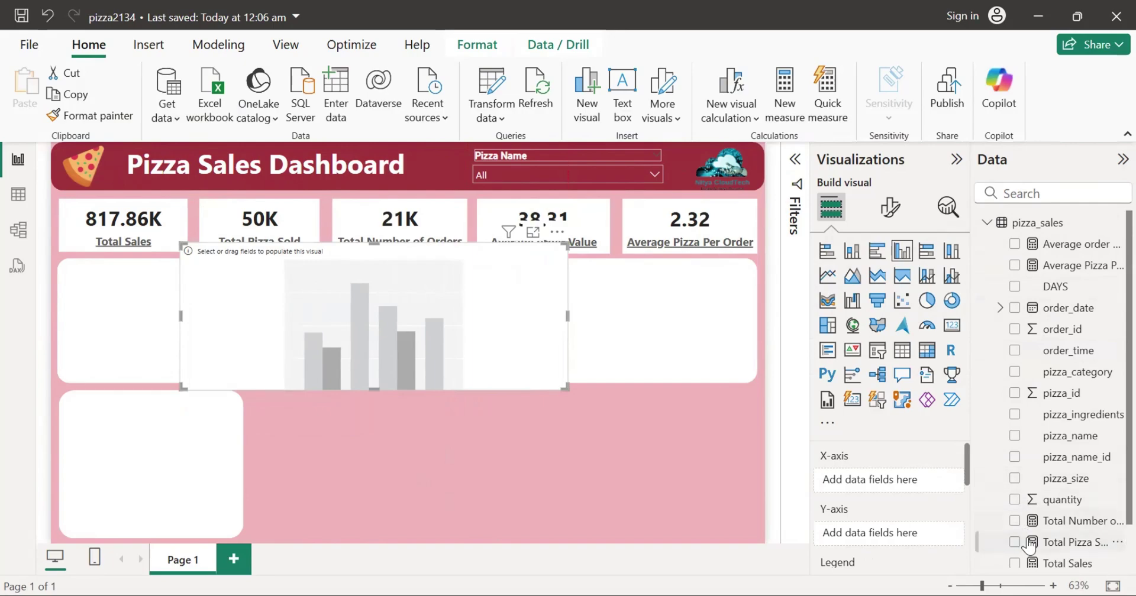
{"action": "scroll", "coordinate": [1110, 520], "scroll_direction": "down", "scroll_amount": 2}
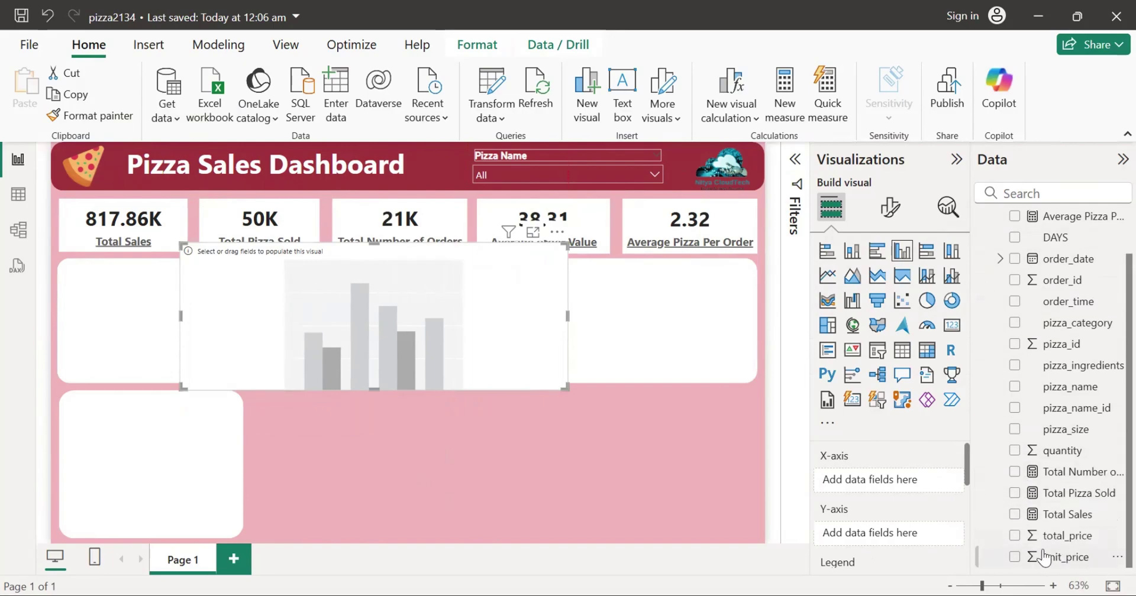
{"action": "left_click", "coordinate": [1015, 515]}
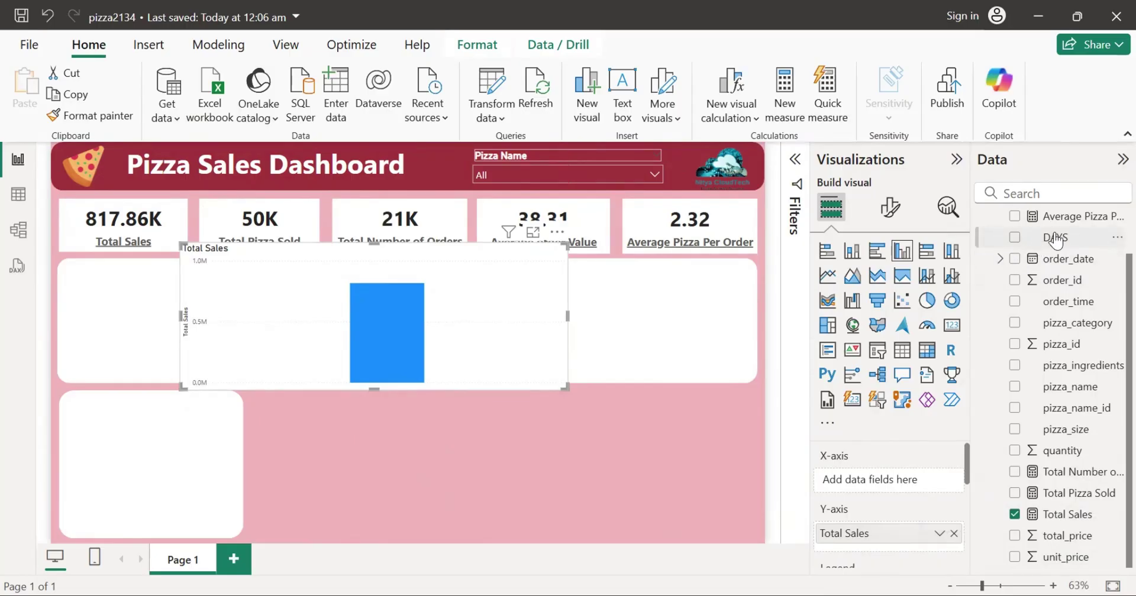
{"action": "left_click_drag", "start_coordinate": [1056, 238], "coordinate": [880, 476]}
{"action": "left_click_drag", "start_coordinate": [683, 431], "coordinate": [230, 272]}
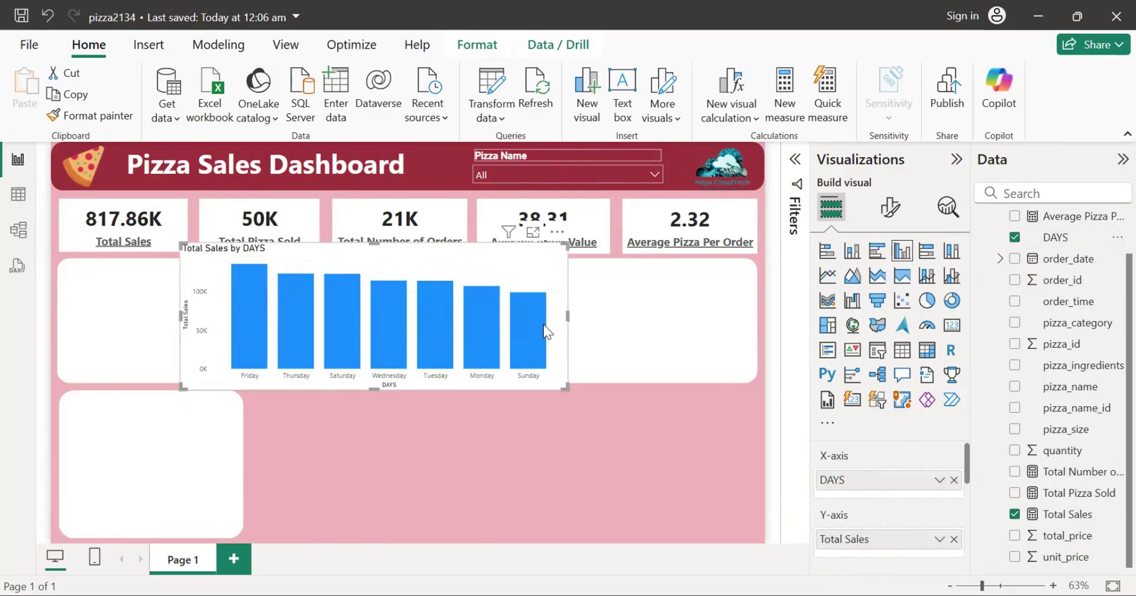
Step: Make the chart's X-axis values bold and shrink the chart over the middle and right-hand white cards
{"action": "left_click", "coordinate": [890, 207]}
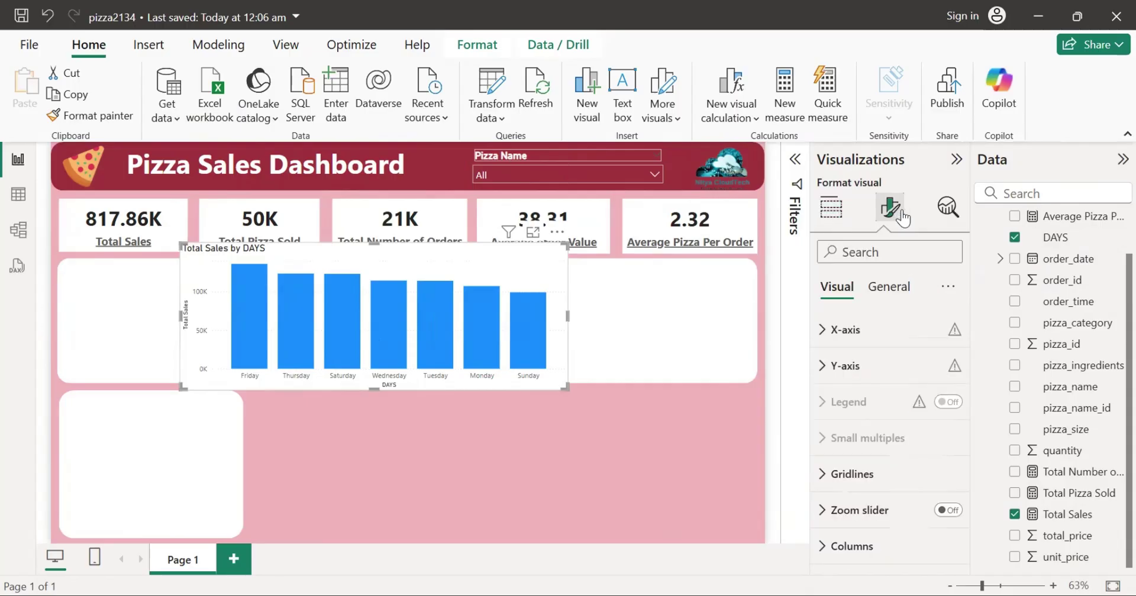
{"action": "left_click", "coordinate": [849, 339]}
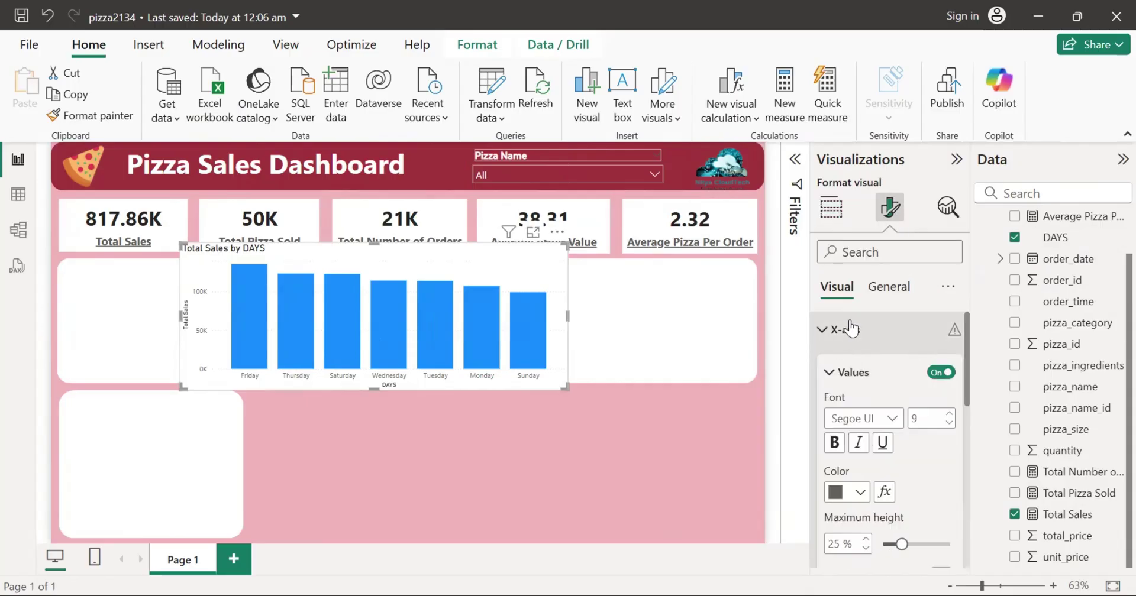
{"action": "left_click", "coordinate": [837, 448]}
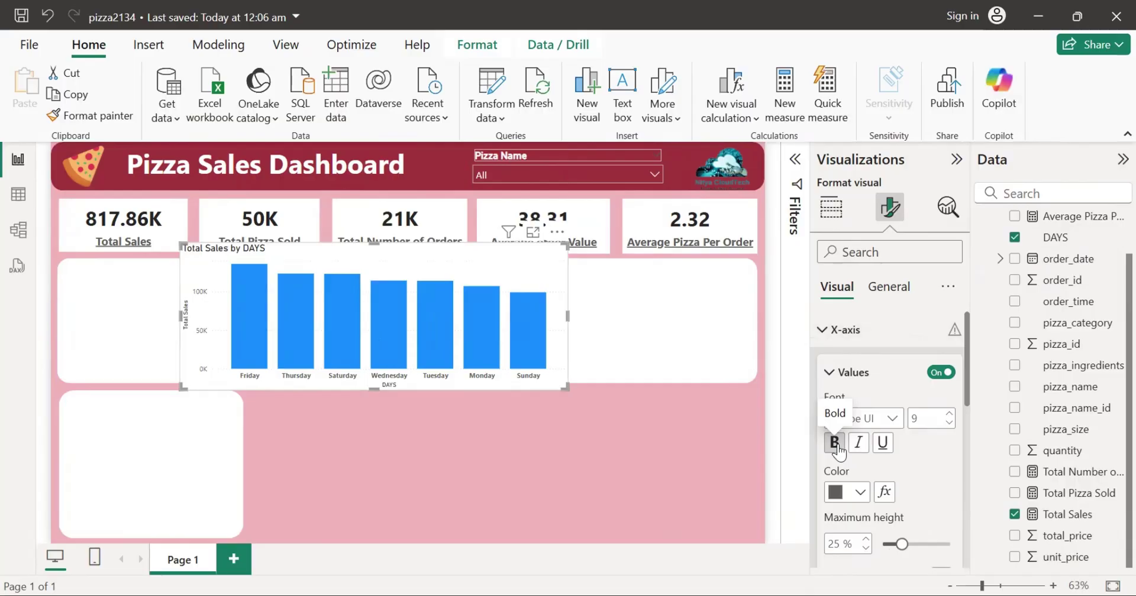
{"action": "left_click_drag", "start_coordinate": [550, 388], "coordinate": [584, 399]}
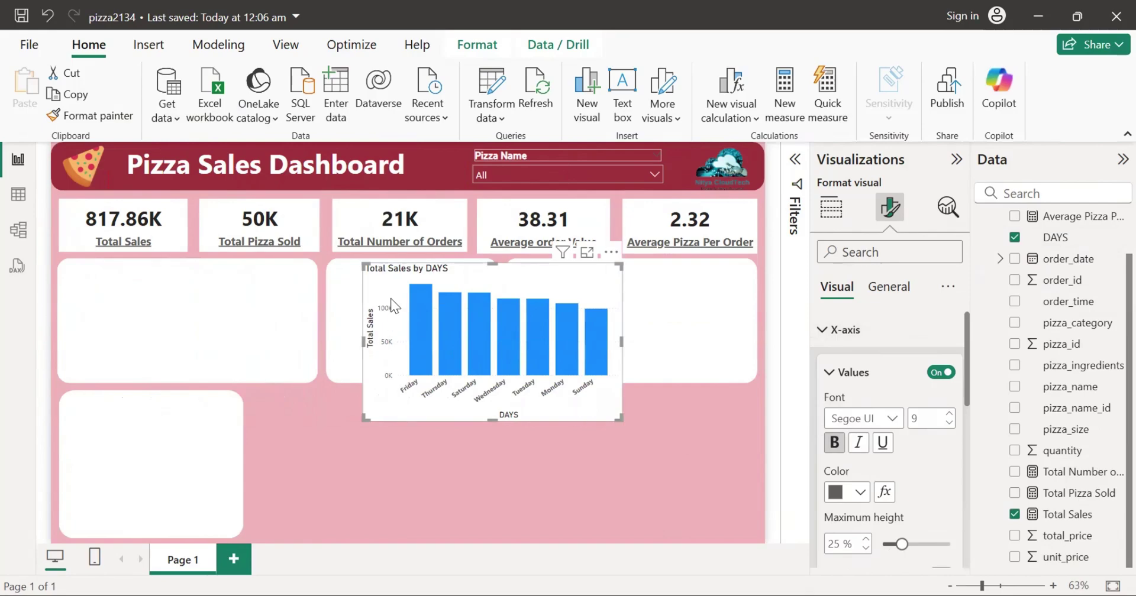
Step: Turn off the X-axis title and the Y-axis title and values of the Total Sales by DAYS chart
{"action": "left_click", "coordinate": [827, 374]}
{"action": "left_click", "coordinate": [940, 416]}
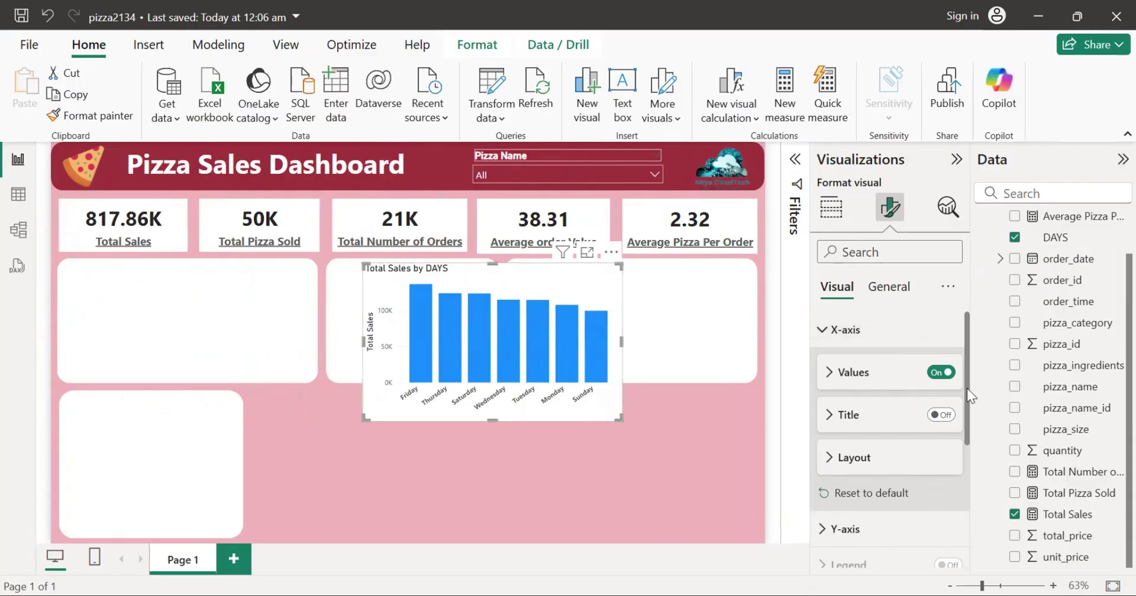
{"action": "scroll", "coordinate": [967, 388], "scroll_direction": "down", "scroll_amount": 2}
{"action": "scroll", "coordinate": [964, 438], "scroll_direction": "down", "scroll_amount": 1}
{"action": "left_click", "coordinate": [939, 381]}
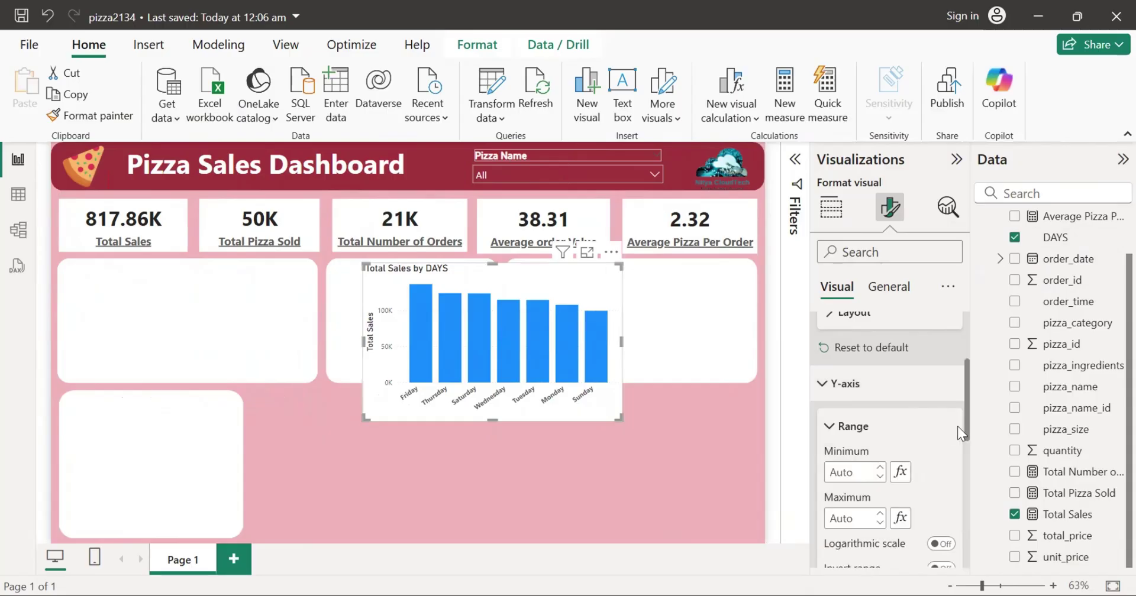
{"action": "left_click_drag", "start_coordinate": [969, 419], "coordinate": [971, 519]}
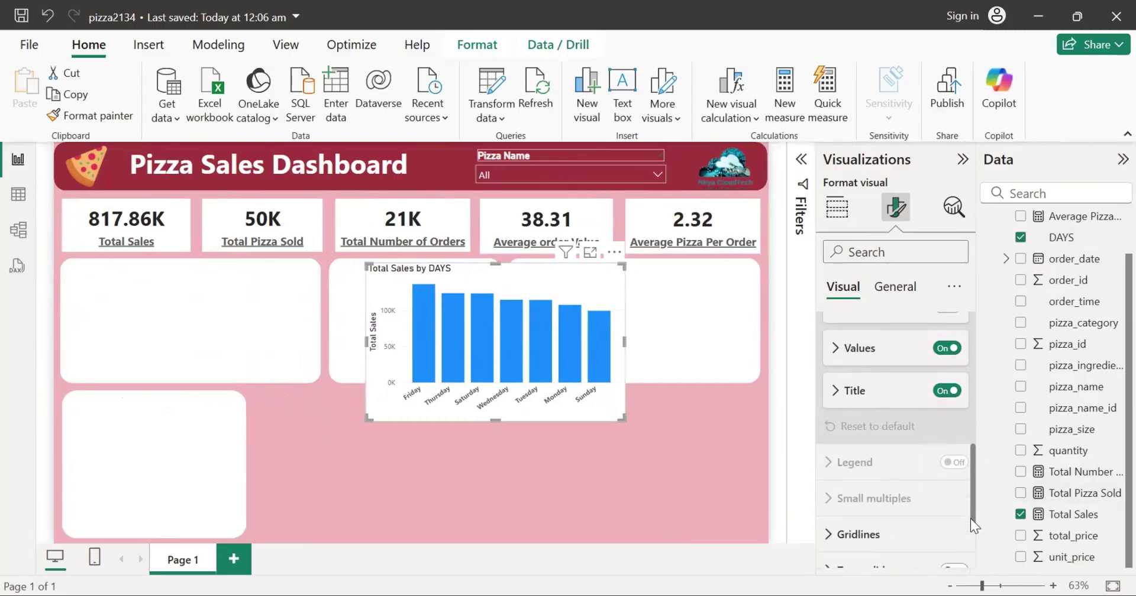
{"action": "left_click", "coordinate": [947, 390]}
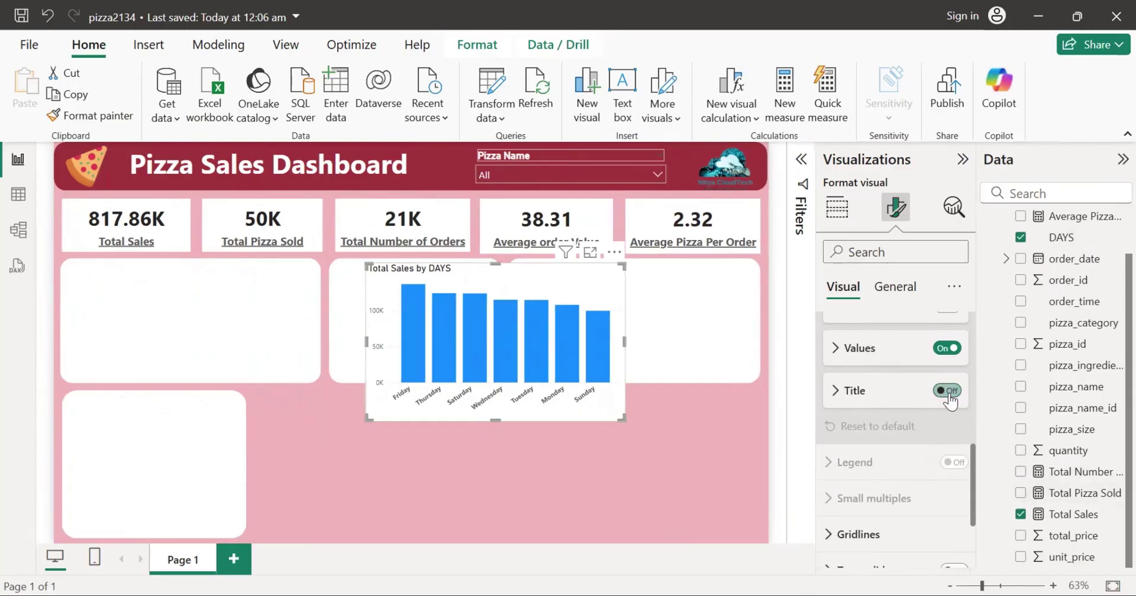
{"action": "left_click", "coordinate": [946, 348]}
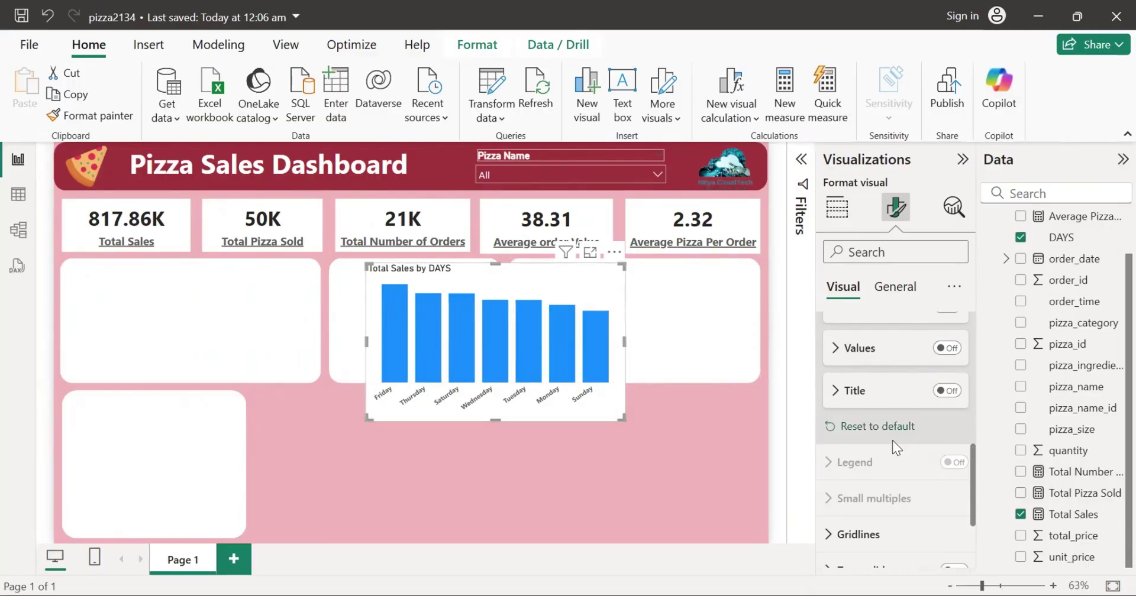
Step: Turn on data labels for the Total Sales by DAYS chart and make their values bold
{"action": "left_click_drag", "start_coordinate": [976, 478], "coordinate": [977, 558]}
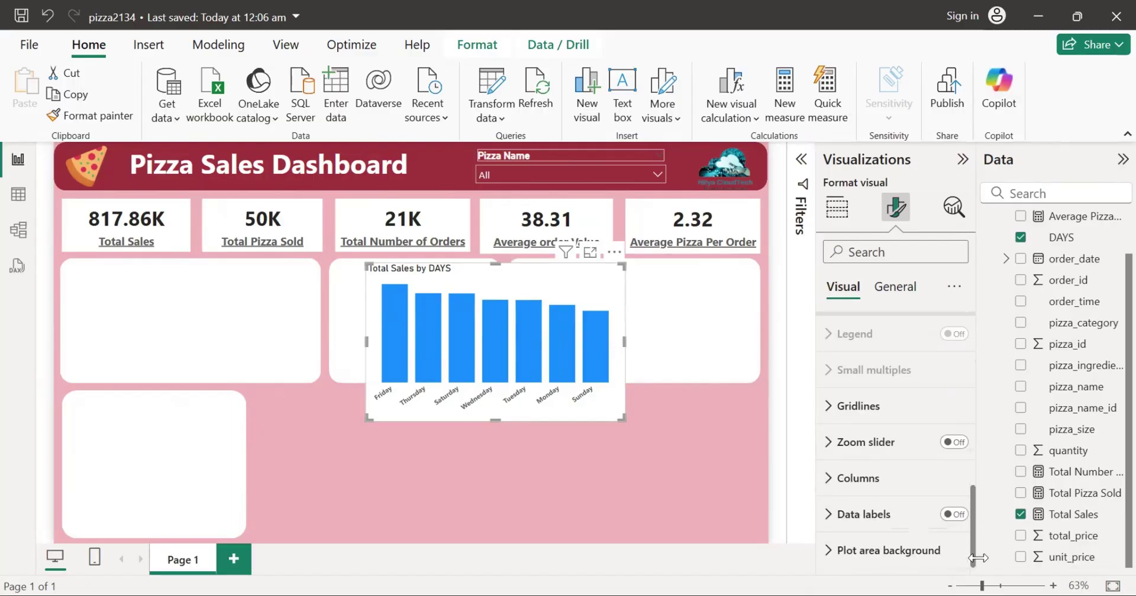
{"action": "left_click", "coordinate": [954, 515]}
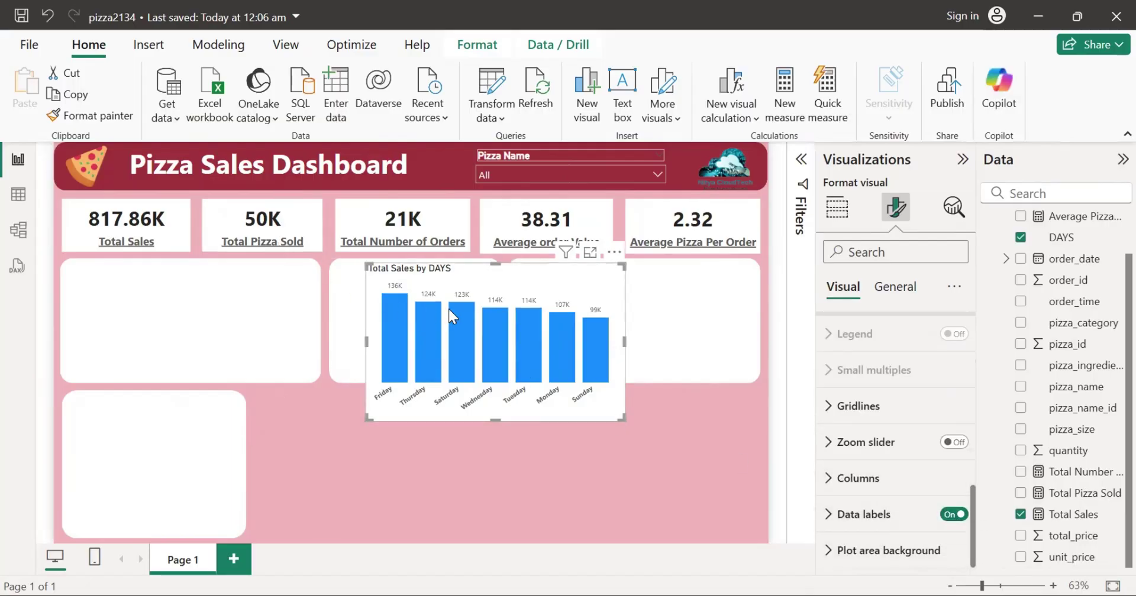
{"action": "left_click", "coordinate": [922, 520]}
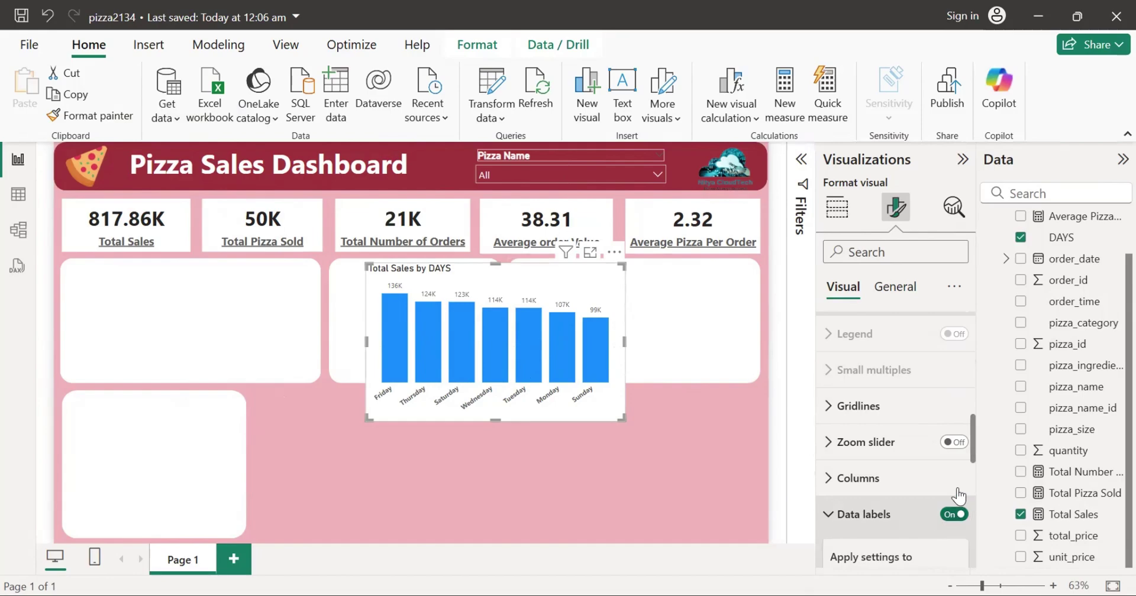
{"action": "scroll", "coordinate": [975, 494], "scroll_direction": "down", "scroll_amount": 5}
{"action": "scroll", "coordinate": [977, 501], "scroll_direction": "down", "scroll_amount": 3}
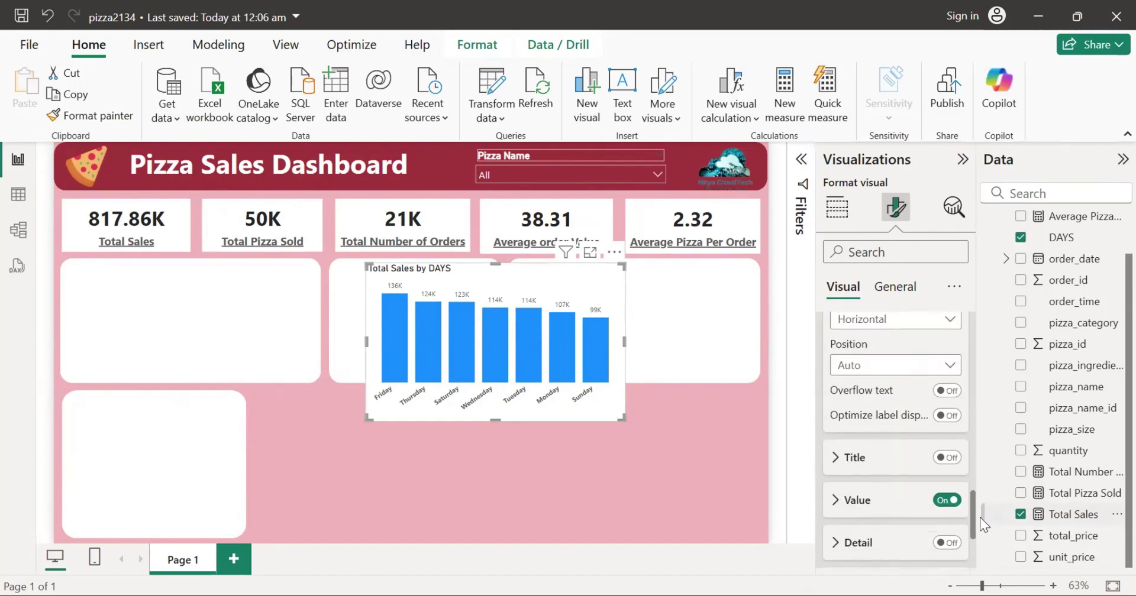
{"action": "left_click", "coordinate": [881, 437]}
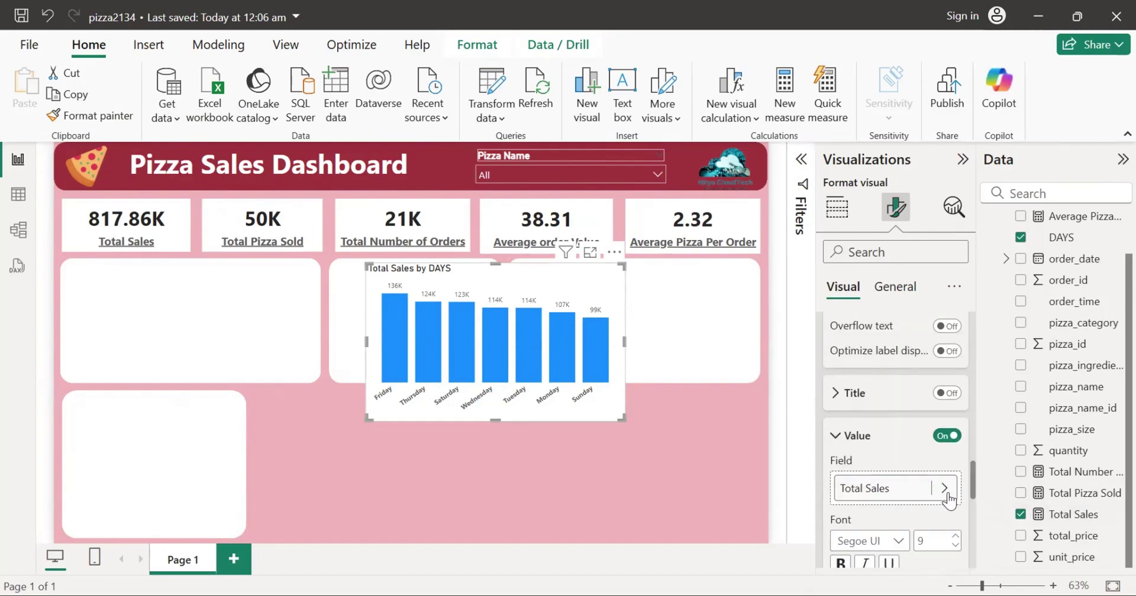
{"action": "scroll", "coordinate": [972, 502], "scroll_direction": "down", "scroll_amount": 3}
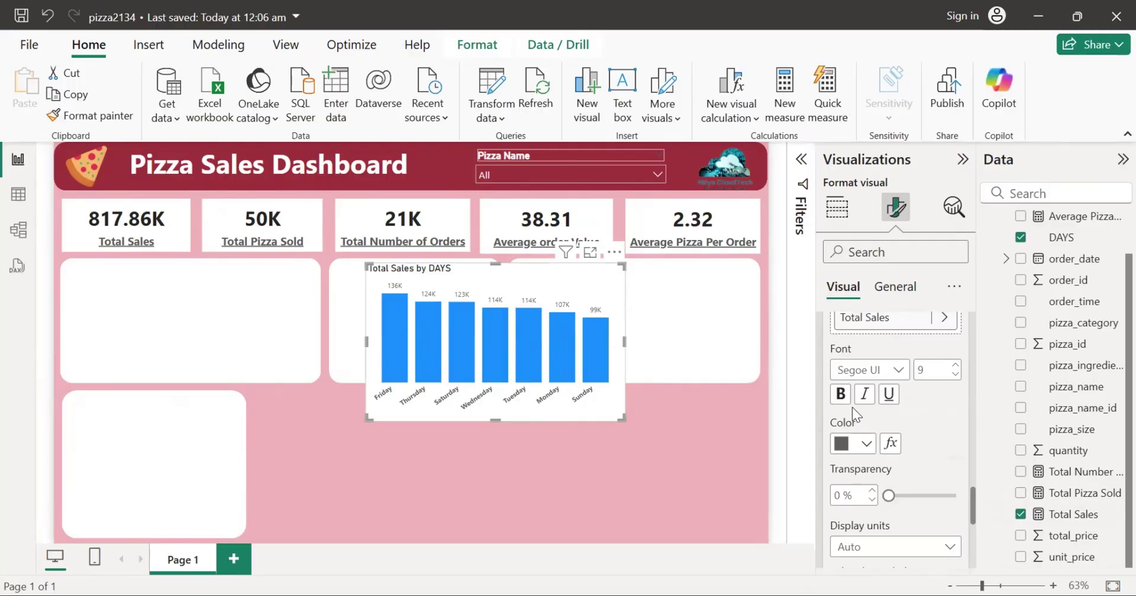
{"action": "left_click", "coordinate": [841, 394]}
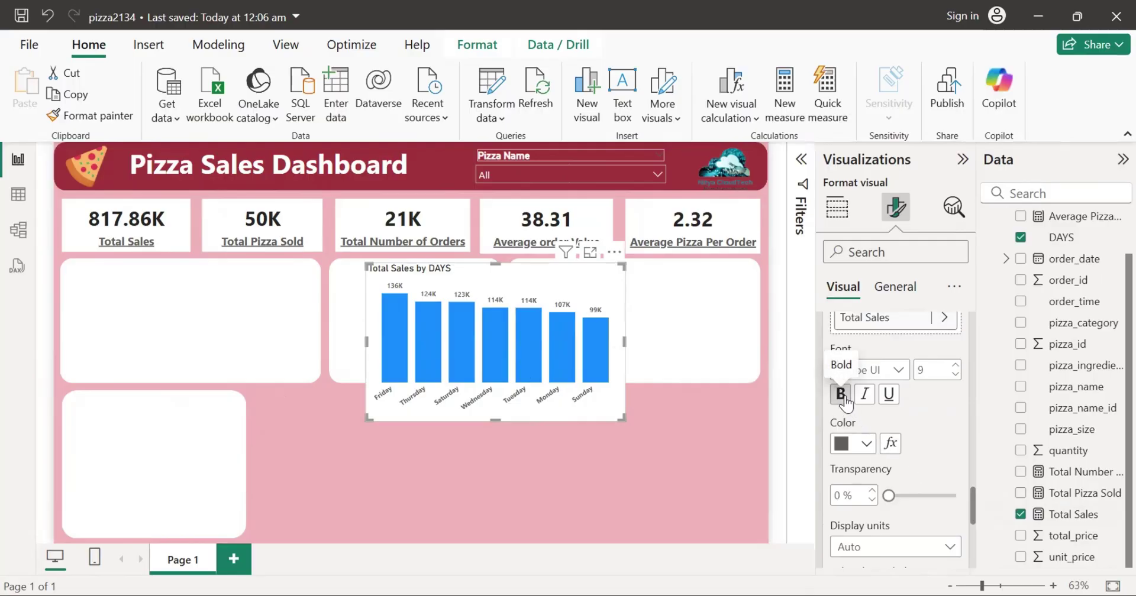
Step: Set the color of all columns in the Total Sales by DAYS chart to the recently used dark maroon
{"action": "left_click_drag", "start_coordinate": [973, 498], "coordinate": [960, 299]}
{"action": "left_click", "coordinate": [840, 529]}
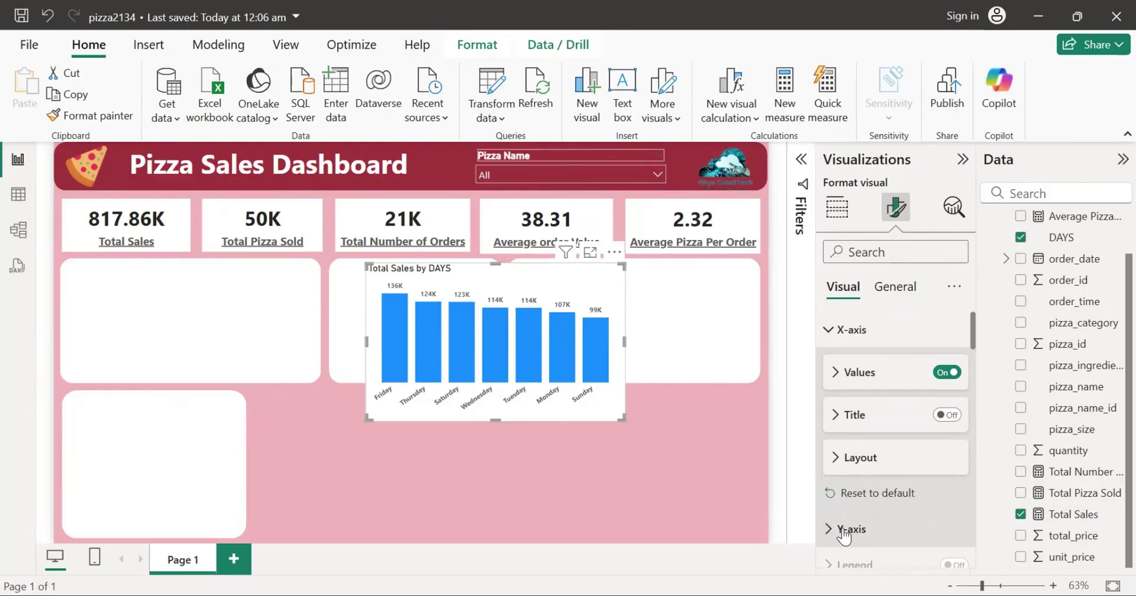
{"action": "left_click", "coordinate": [839, 330]}
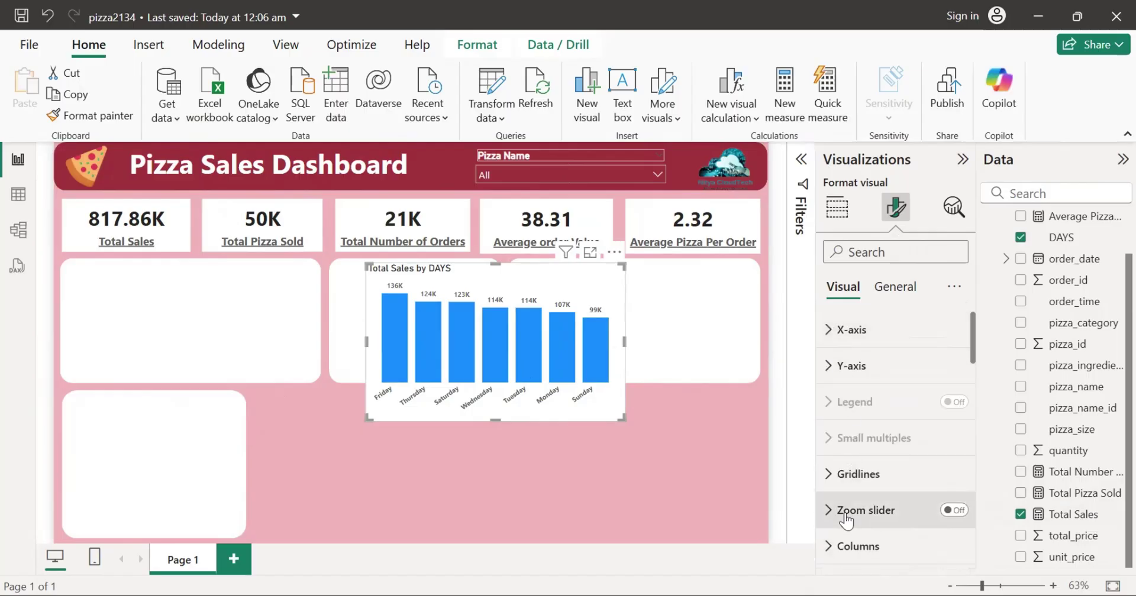
{"action": "left_click_drag", "start_coordinate": [970, 330], "coordinate": [963, 361]}
{"action": "left_click", "coordinate": [943, 404]}
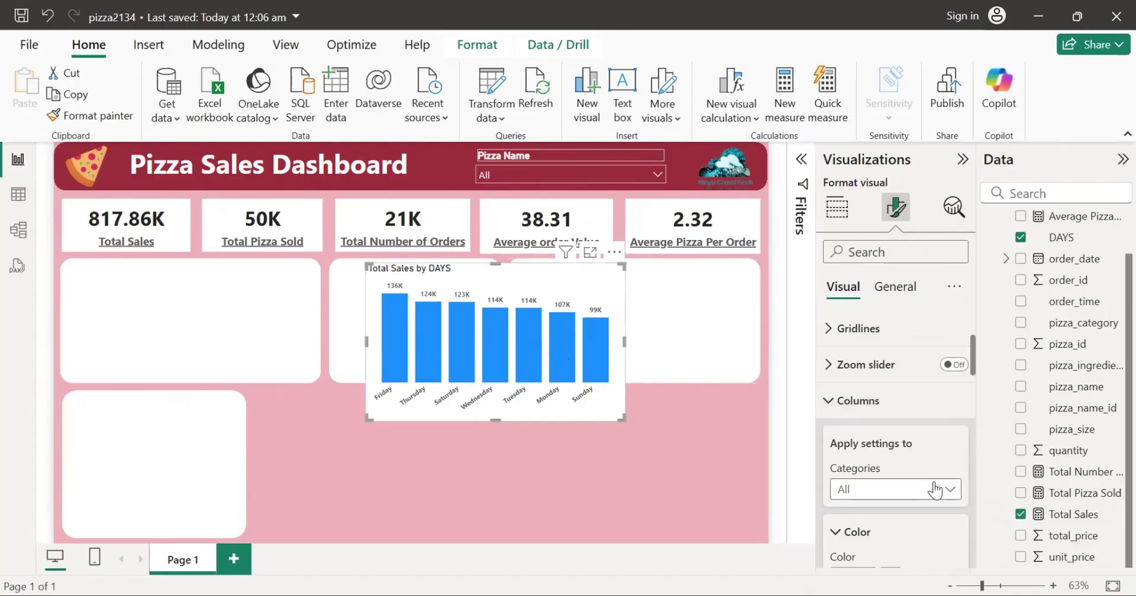
{"action": "left_click_drag", "start_coordinate": [970, 350], "coordinate": [972, 384]}
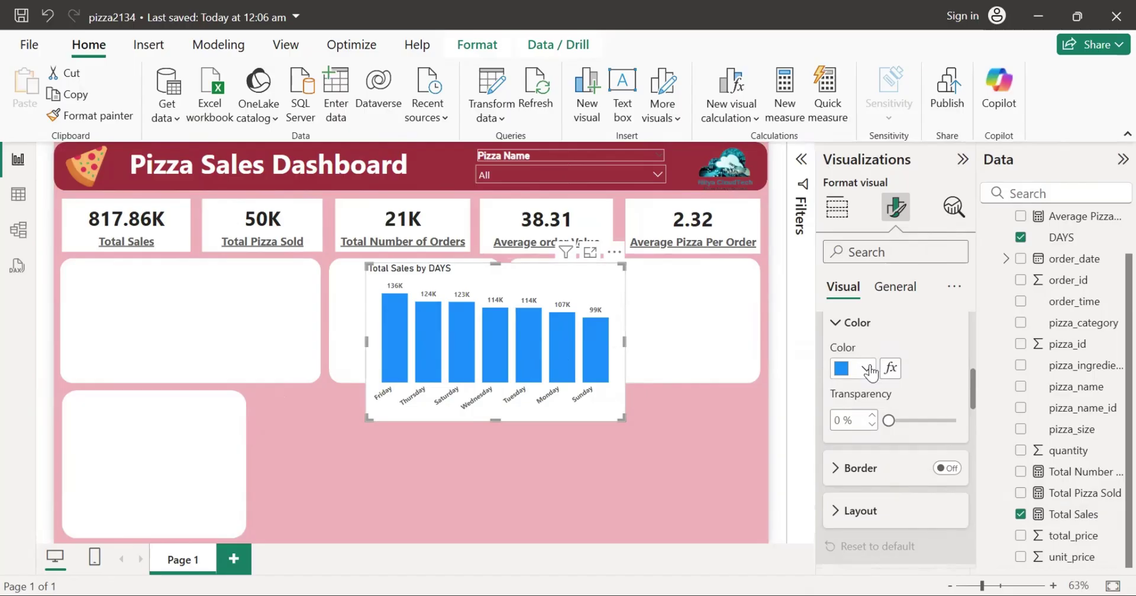
{"action": "left_click", "coordinate": [852, 368]}
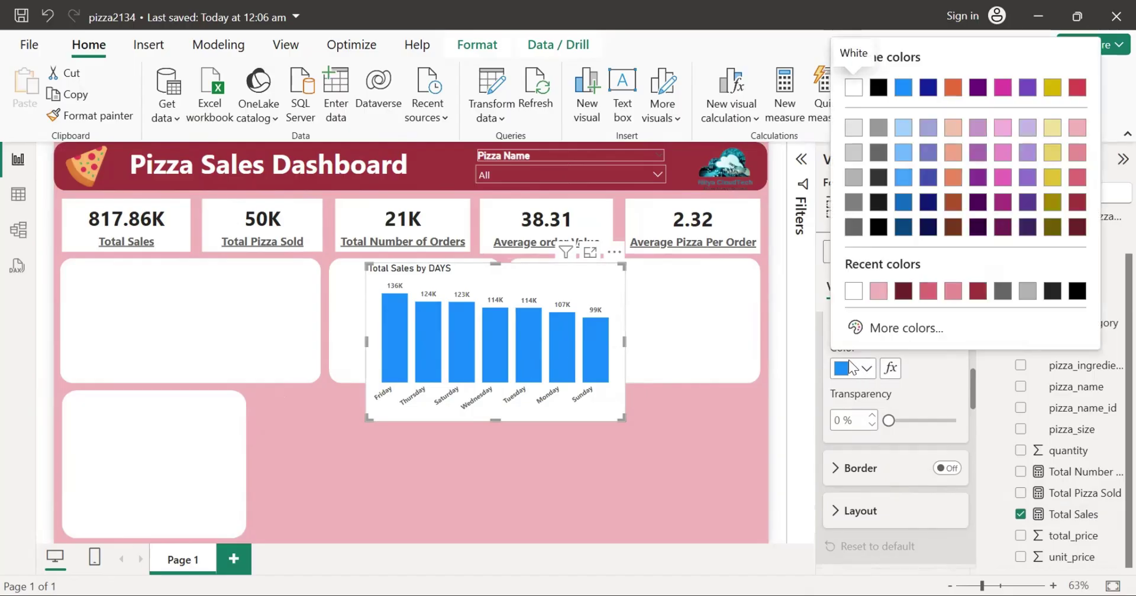
{"action": "left_click", "coordinate": [904, 290]}
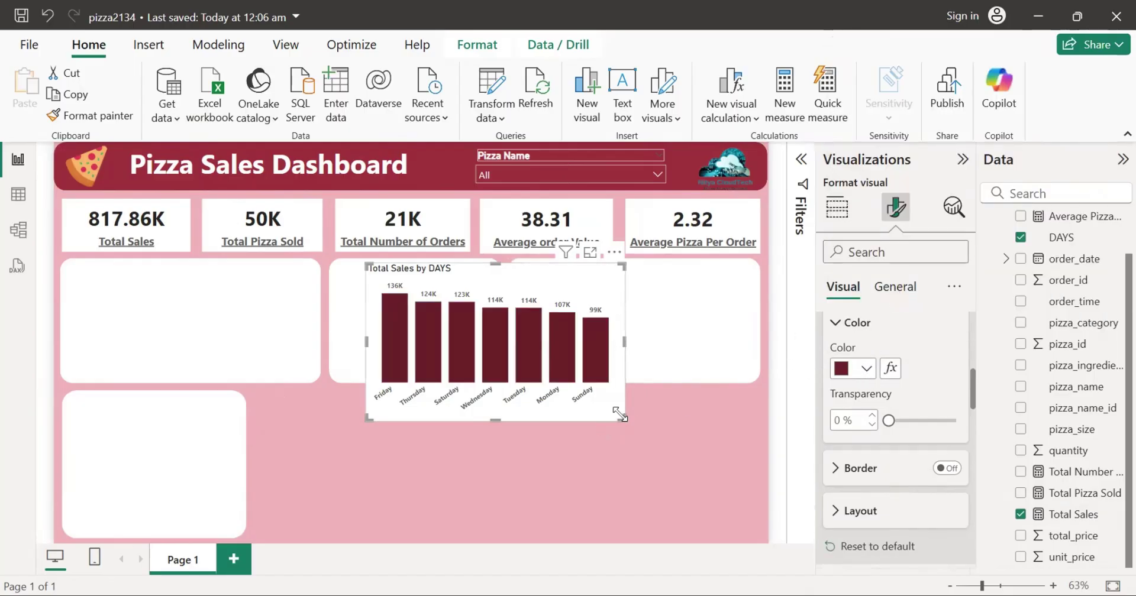
Step: Shrink the Total Sales by DAYS chart and move it onto the left-hand white card, widening it to span the card
{"action": "left_click_drag", "start_coordinate": [622, 418], "coordinate": [302, 377]}
{"action": "mouse_move", "coordinate": [307, 323]}
{"action": "left_mouse_down"}
{"action": "mouse_move", "coordinate": [321, 318]}
{"action": "mouse_move", "coordinate": [314, 322]}
{"action": "left_mouse_up"}
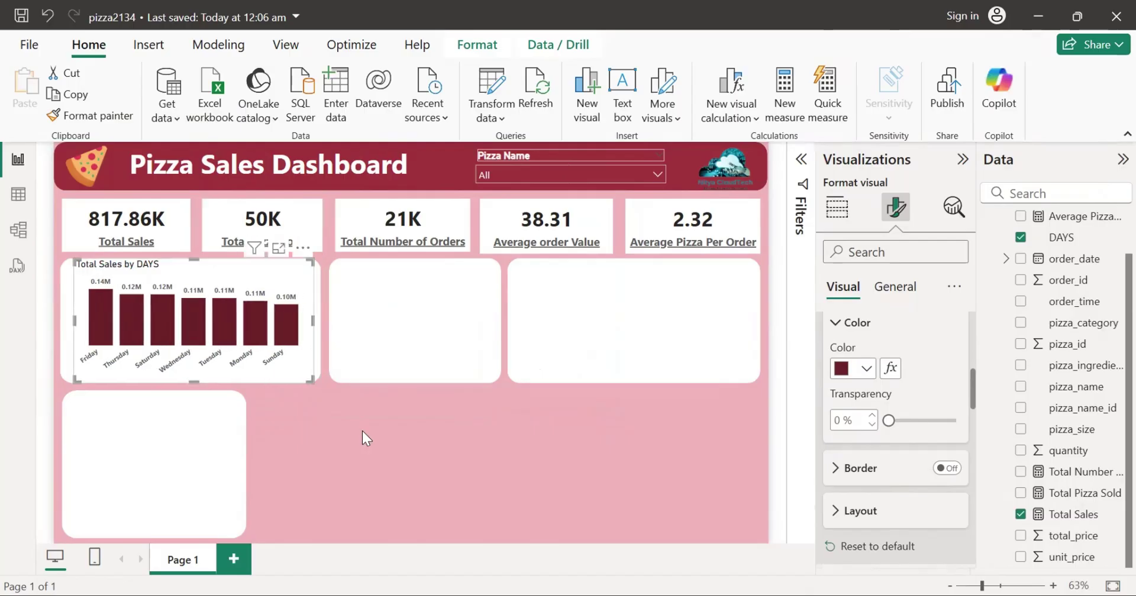
{"action": "left_click", "coordinate": [334, 418]}
{"action": "left_click", "coordinate": [224, 369]}
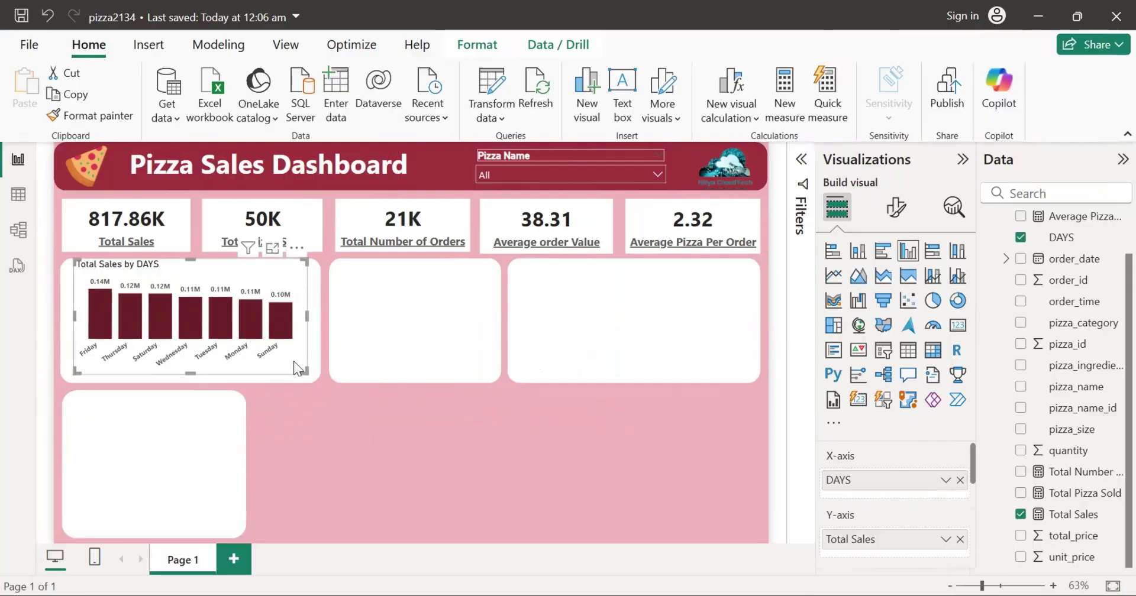
{"action": "left_click_drag", "start_coordinate": [288, 354], "coordinate": [276, 360]}
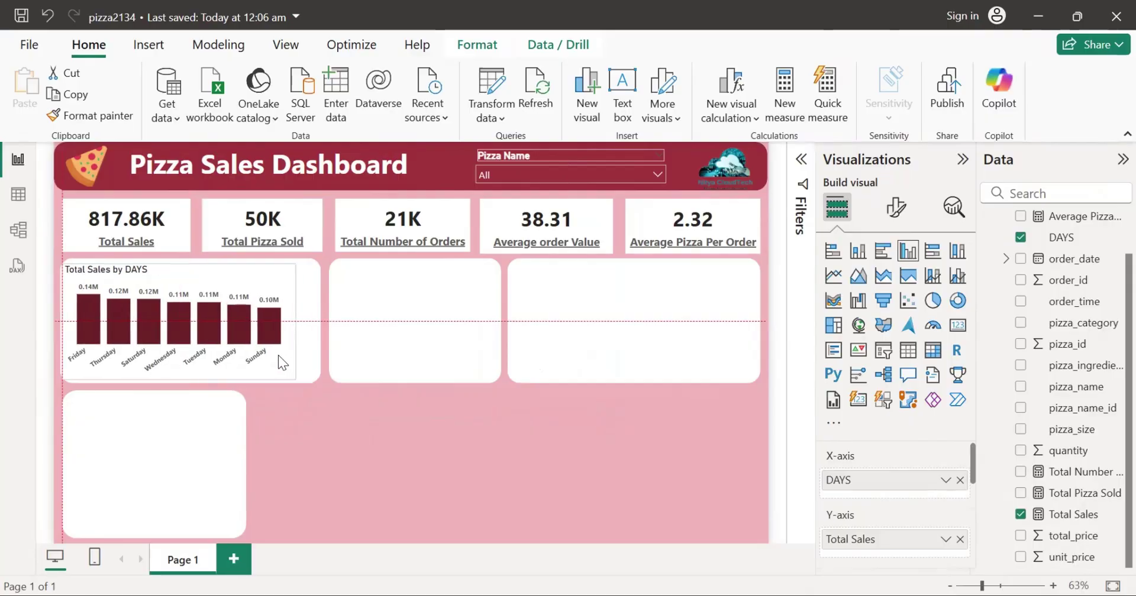
{"action": "left_click_drag", "start_coordinate": [295, 322], "coordinate": [319, 318]}
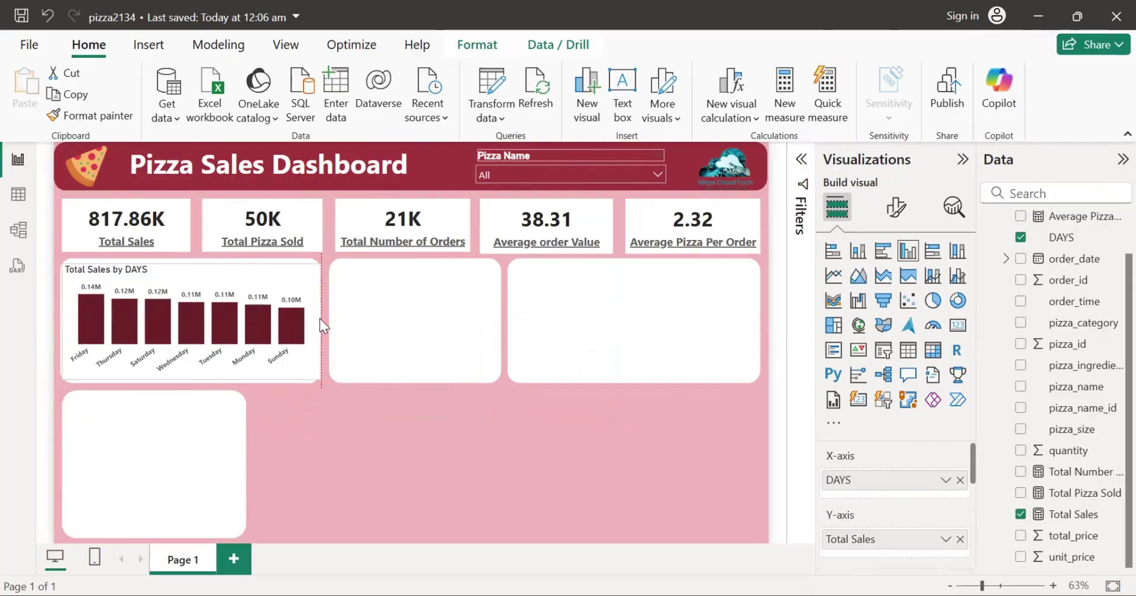
{"action": "left_click", "coordinate": [335, 497]}
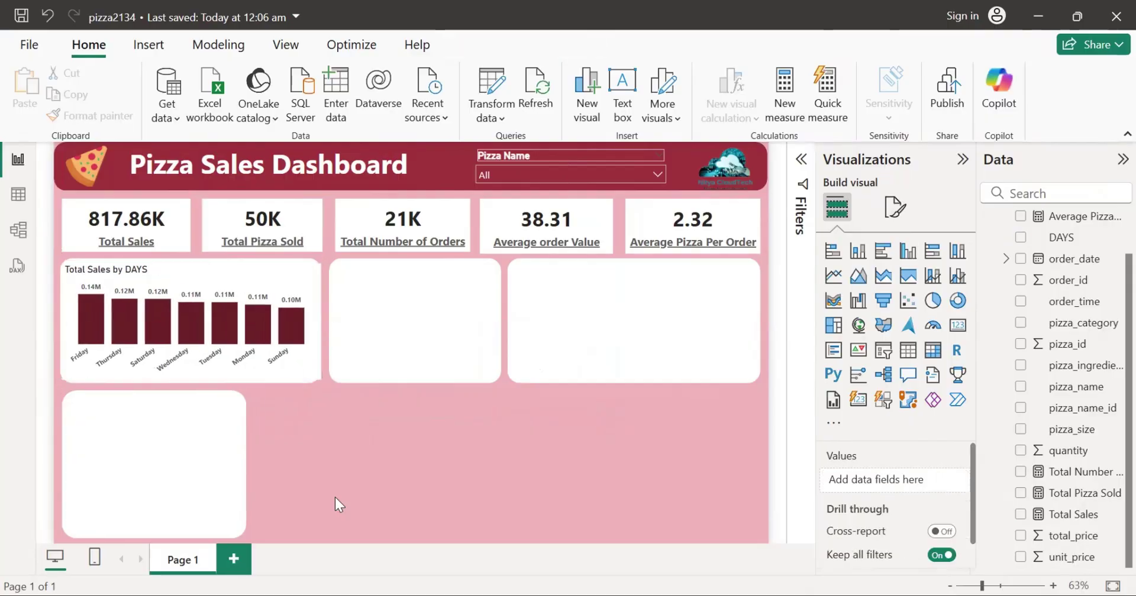
Step: Change the title text of the days column chart to Total Sales by Days
{"action": "left_click", "coordinate": [262, 341]}
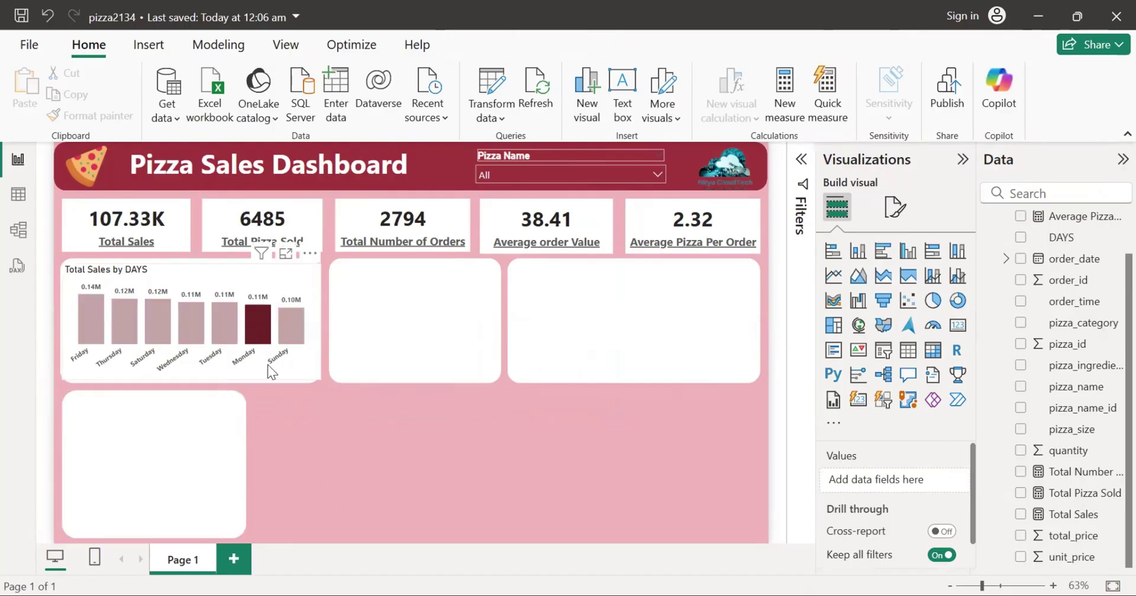
{"action": "left_click", "coordinate": [267, 365]}
{"action": "left_click", "coordinate": [895, 208]}
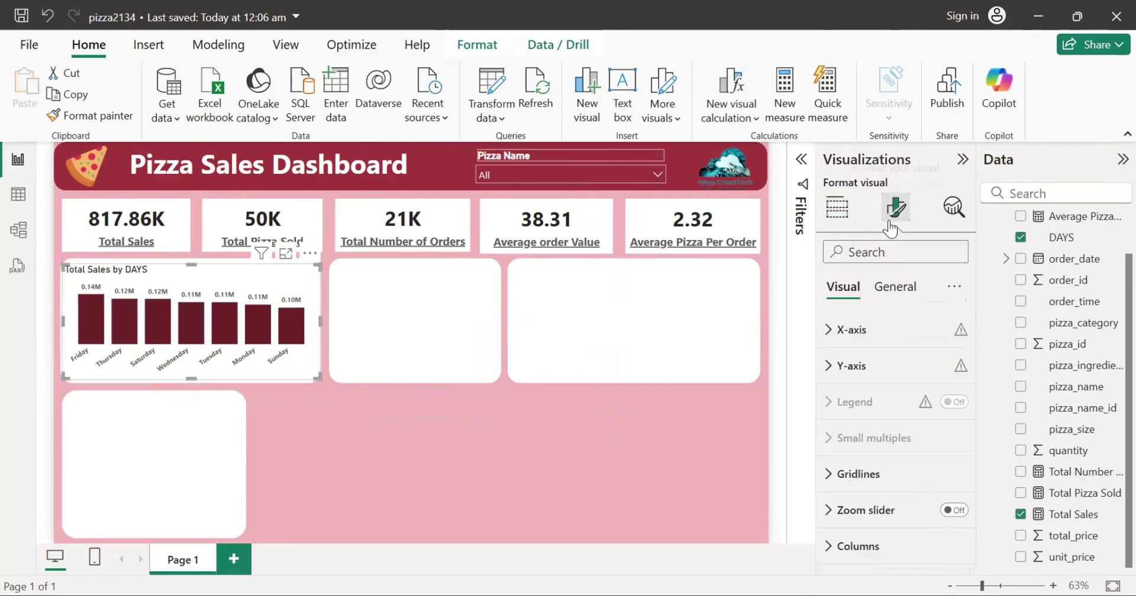
{"action": "left_click", "coordinate": [894, 286]}
{"action": "left_click", "coordinate": [875, 365]}
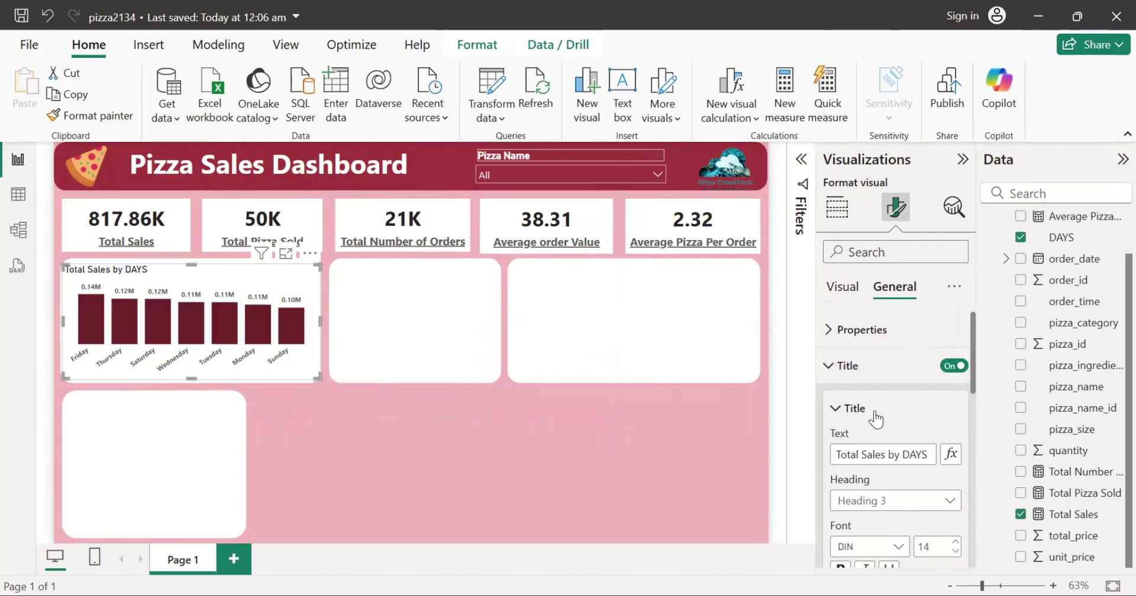
{"action": "left_click", "coordinate": [902, 455]}
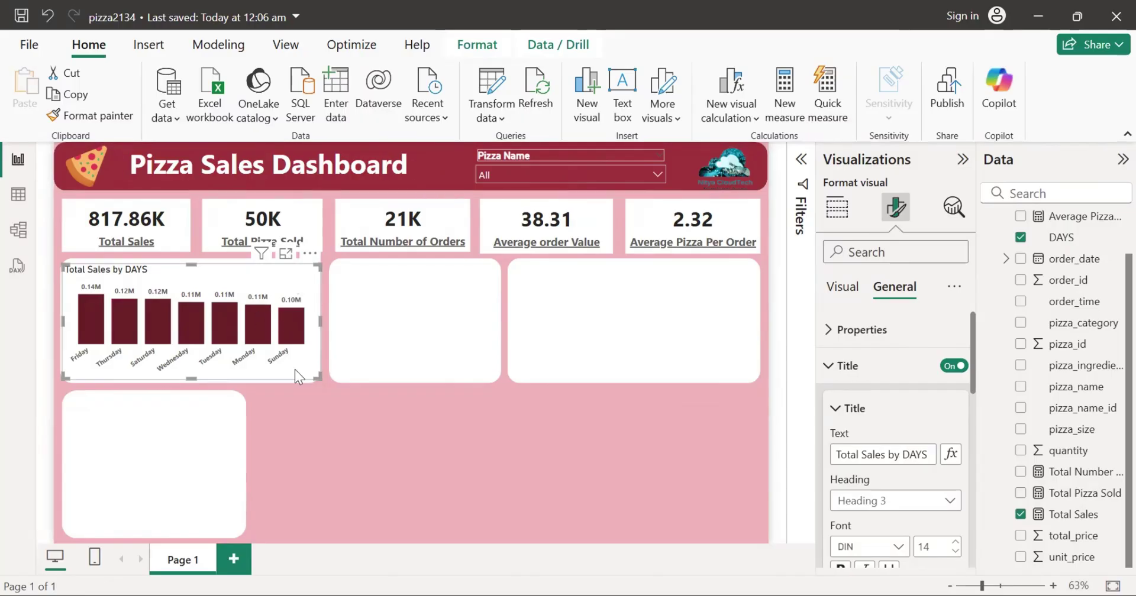
{"action": "left_click", "coordinate": [292, 329]}
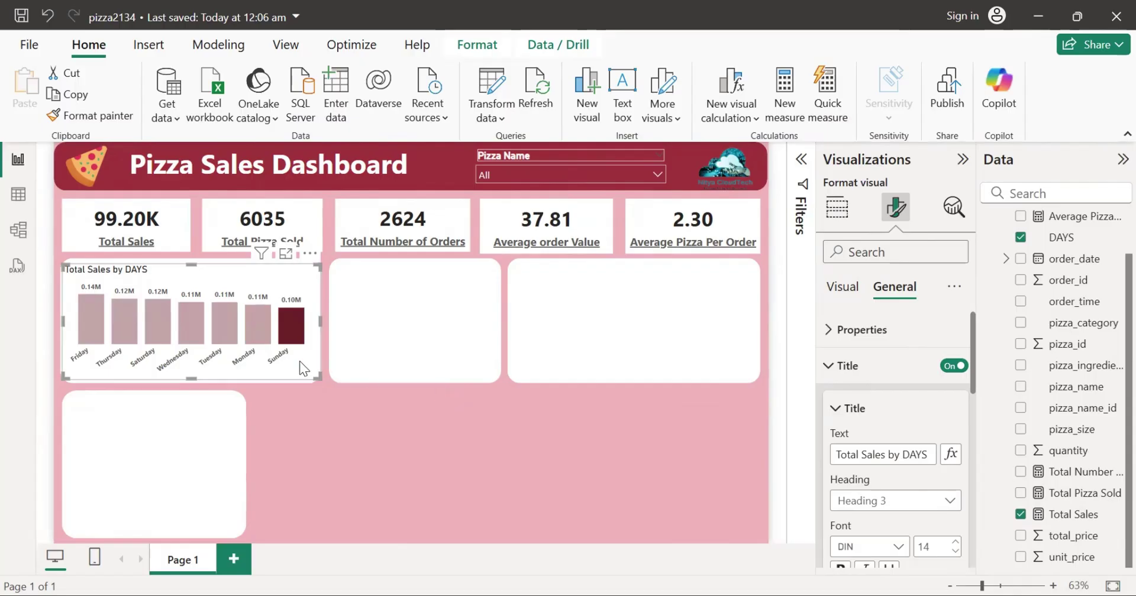
{"action": "left_click", "coordinate": [315, 357]}
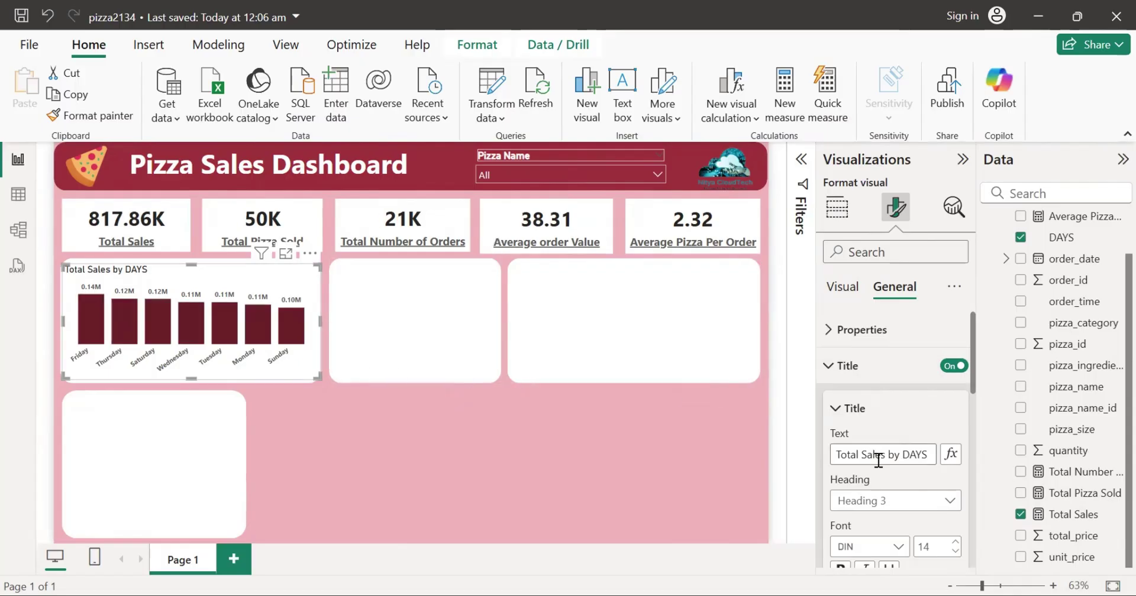
{"action": "left_click", "coordinate": [920, 455]}
{"action": "key", "text": "BackSpace"}
{"action": "key", "text": "BackSpace"}
{"action": "type", "text": "ay"}
{"action": "key", "text": "Delete"}
{"action": "type", "text": "s"}
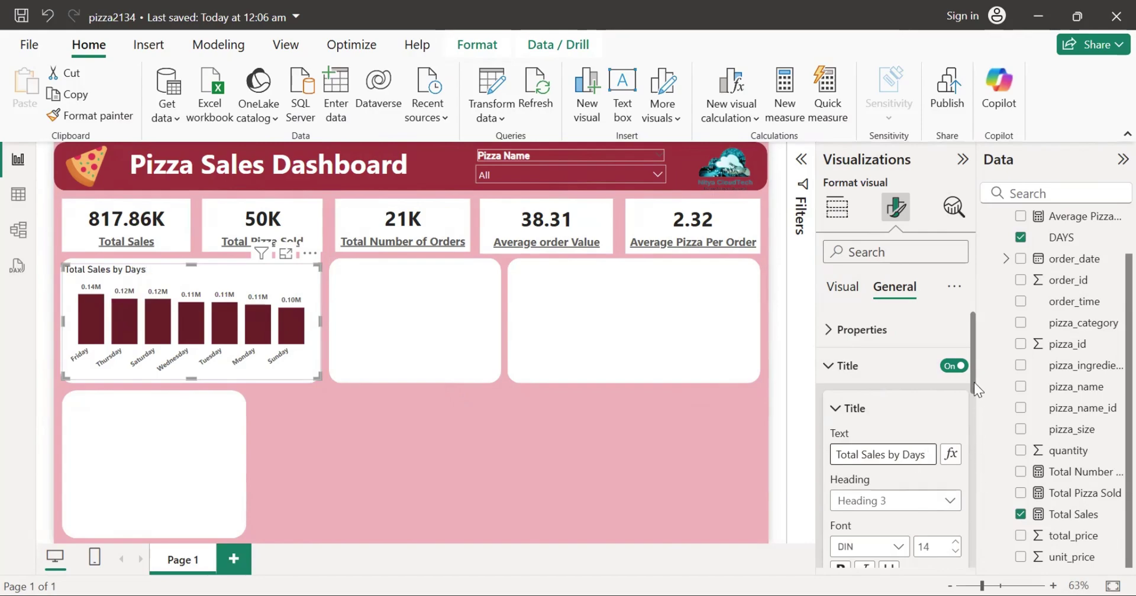
Step: Center the Total Sales by Days chart title horizontally and underline it
{"action": "left_click_drag", "start_coordinate": [974, 382], "coordinate": [970, 432]}
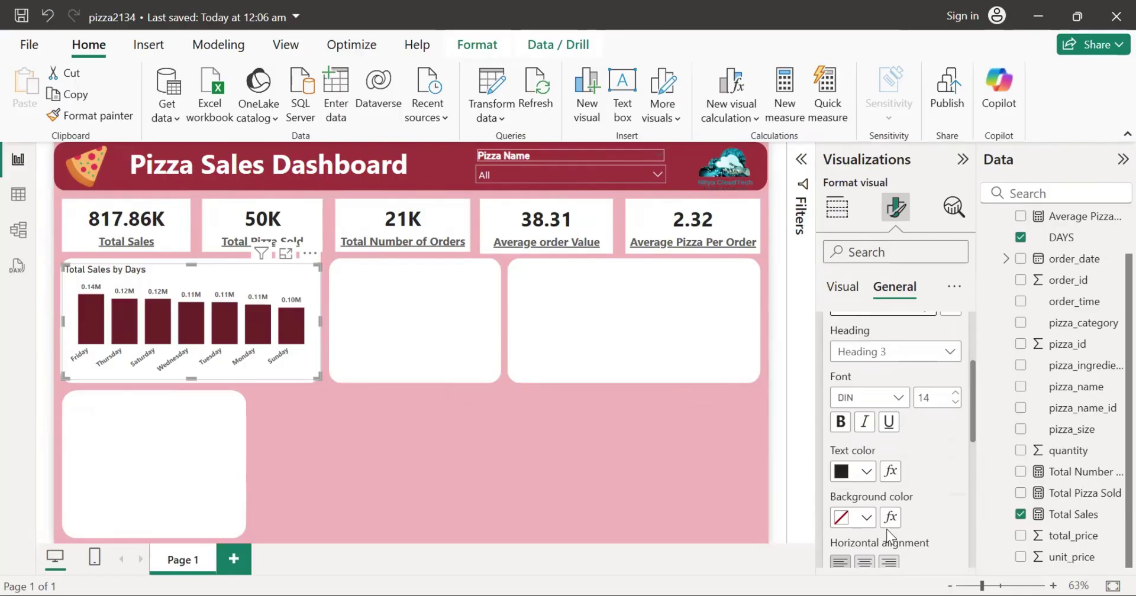
{"action": "left_click", "coordinate": [863, 564]}
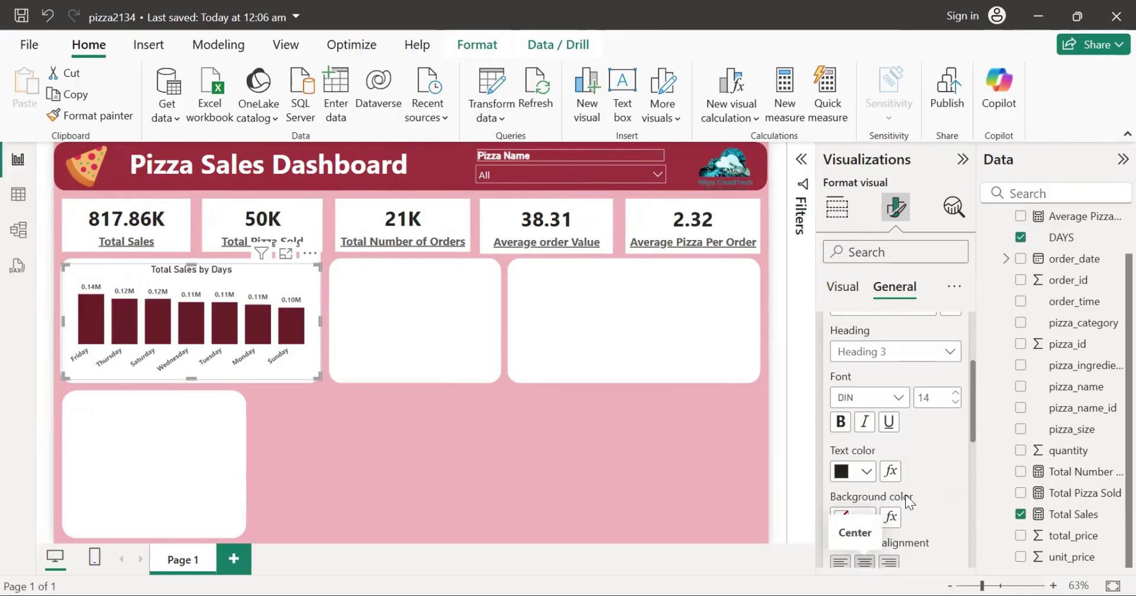
{"action": "scroll", "coordinate": [971, 429], "scroll_direction": "down", "scroll_amount": 1}
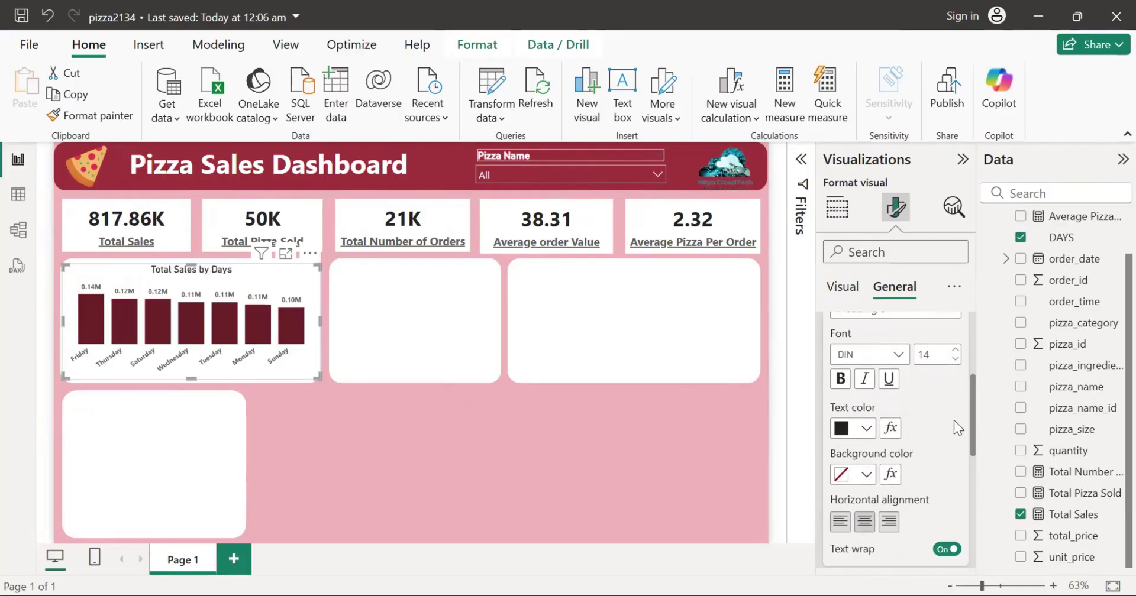
{"action": "left_click", "coordinate": [890, 378]}
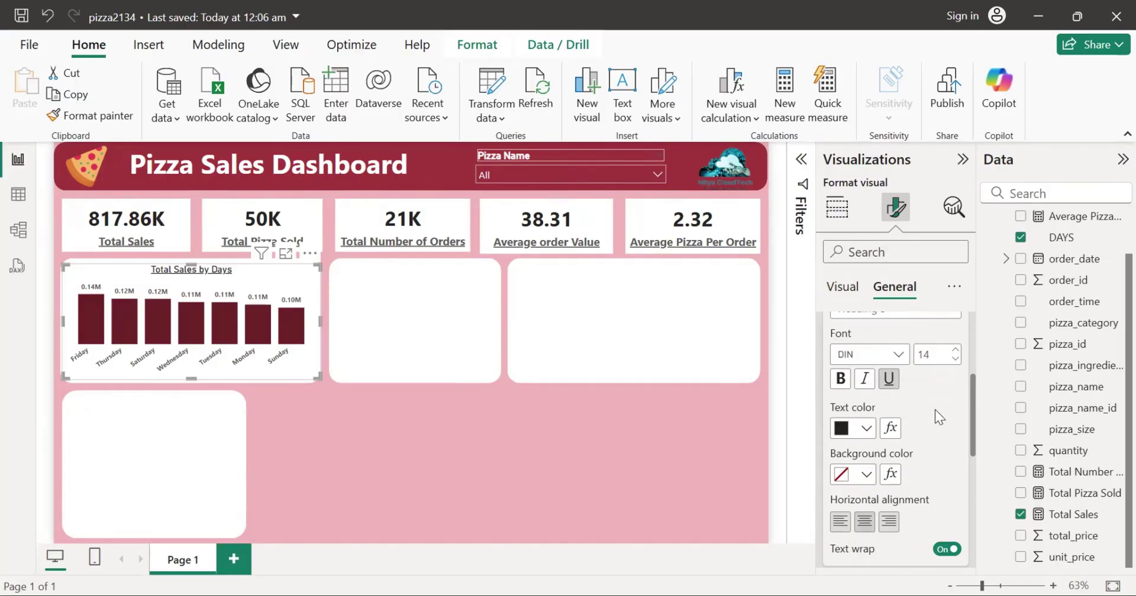
{"action": "left_click", "coordinate": [282, 406]}
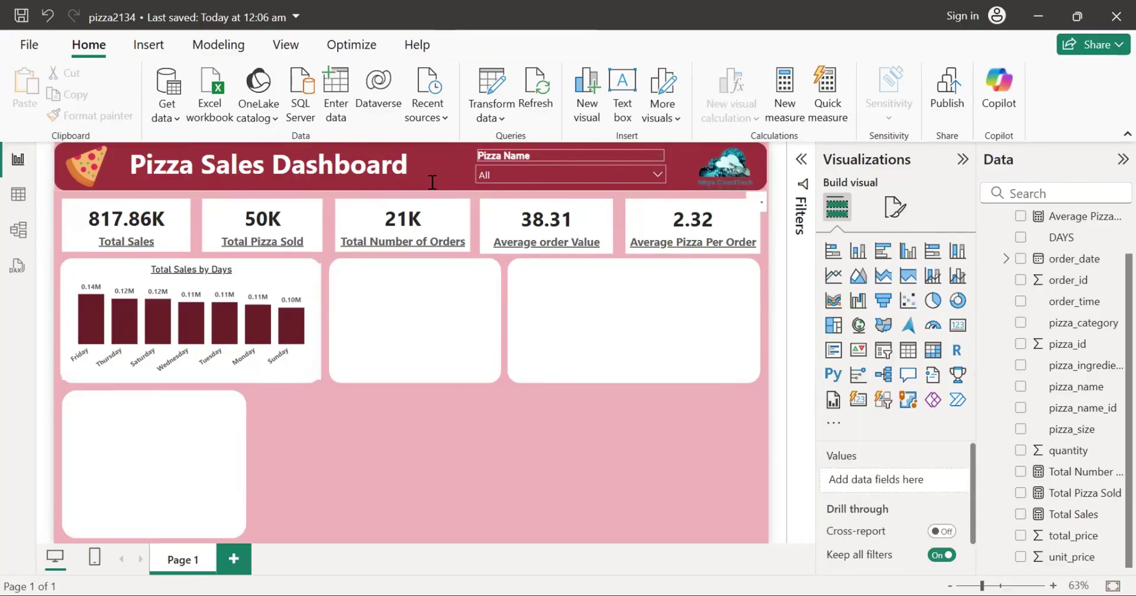
Step: Recolor all columns of the Total Sales by Days chart with the theme's dark red that matches the header banner
{"action": "left_click", "coordinate": [309, 287]}
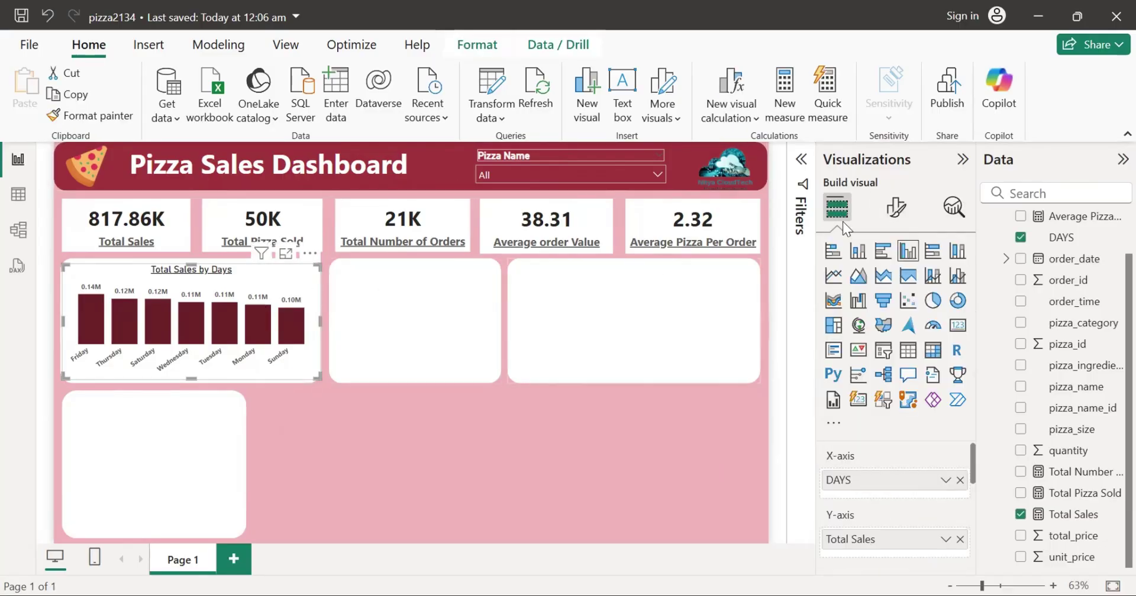
{"action": "left_click", "coordinate": [895, 207]}
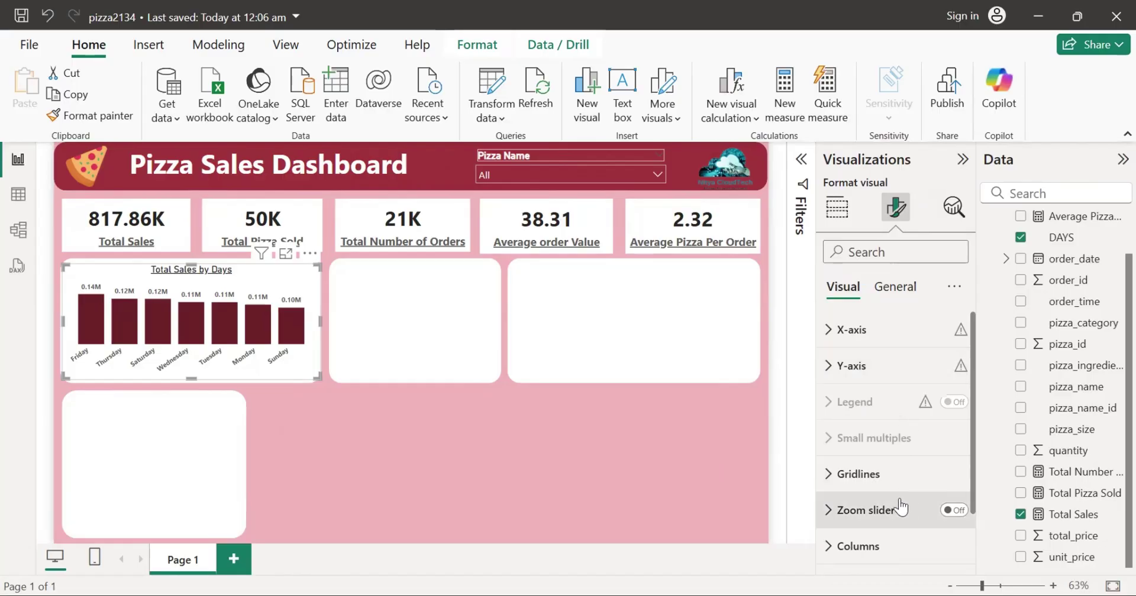
{"action": "left_click_drag", "start_coordinate": [975, 424], "coordinate": [940, 496]}
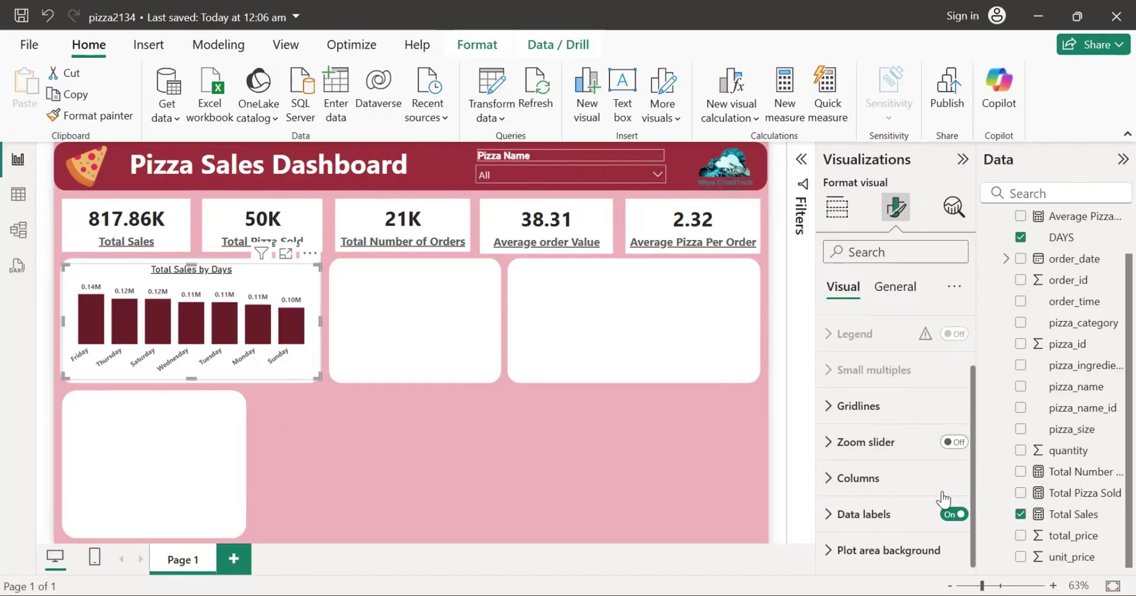
{"action": "left_click", "coordinate": [934, 482]}
{"action": "left_click_drag", "start_coordinate": [973, 418], "coordinate": [963, 494]}
{"action": "left_click", "coordinate": [865, 436]}
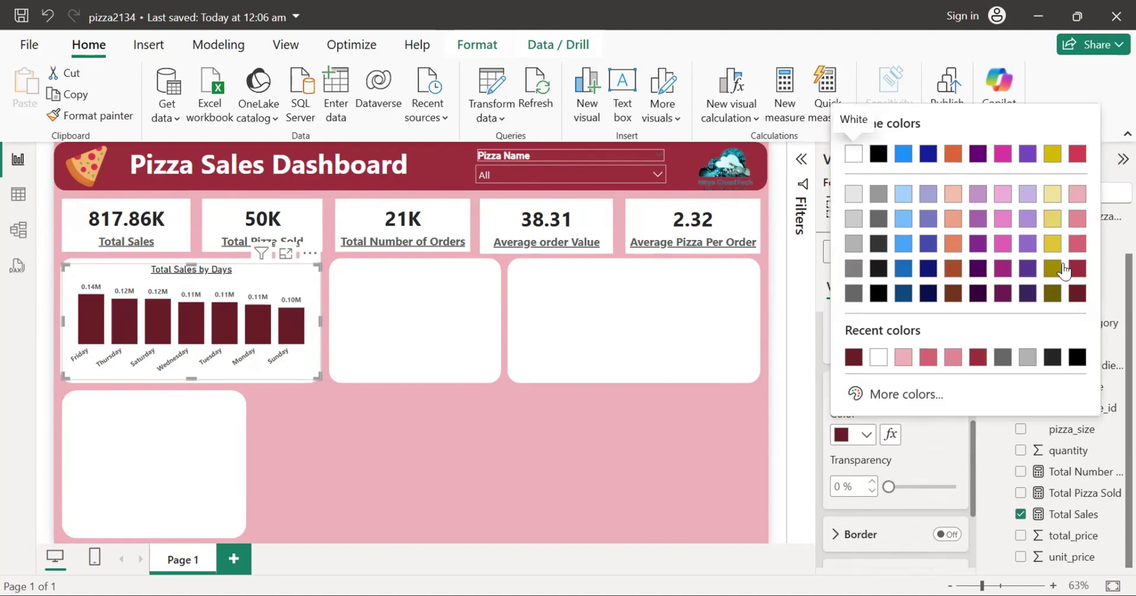
{"action": "left_click", "coordinate": [1079, 274]}
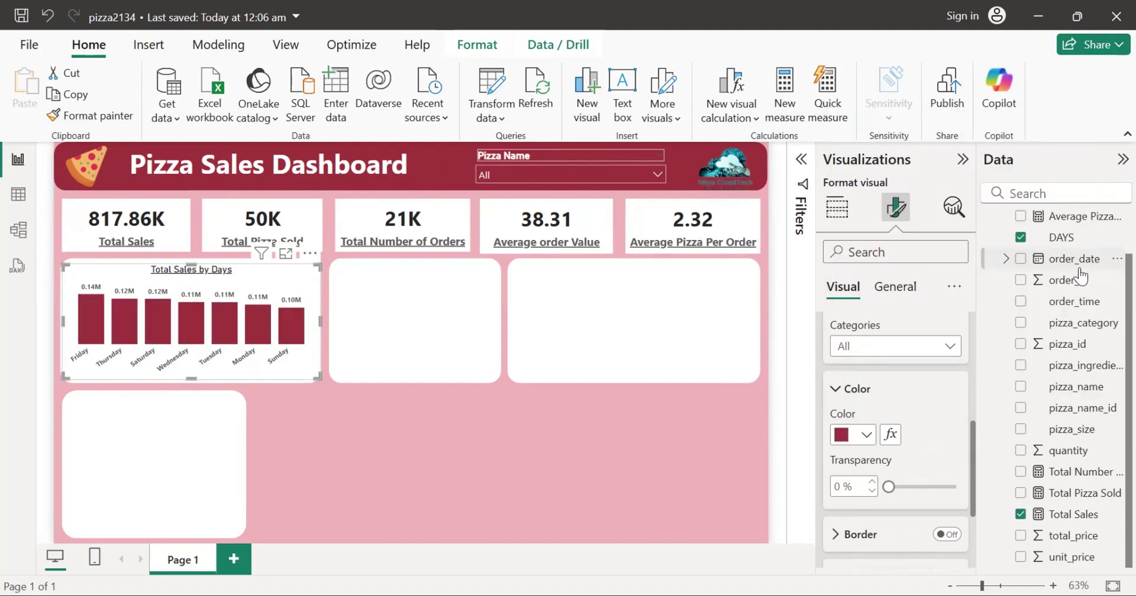
{"action": "left_click", "coordinate": [735, 392]}
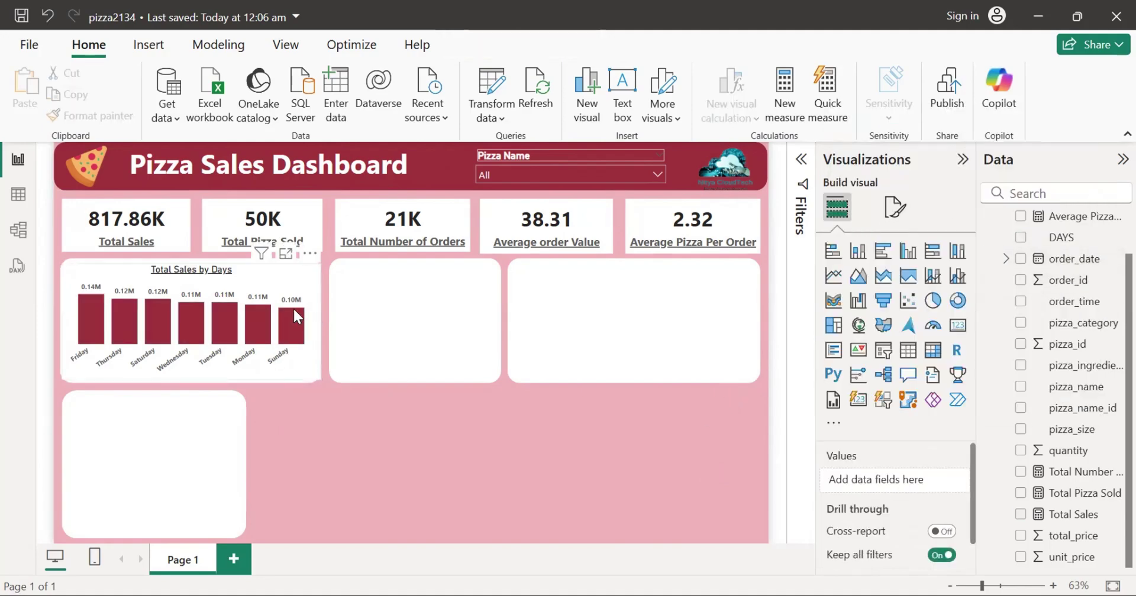
Step: Trim the Total Sales by Days chart slightly at its upper and lower edges so it fits inside the white card
{"action": "left_click", "coordinate": [305, 278]}
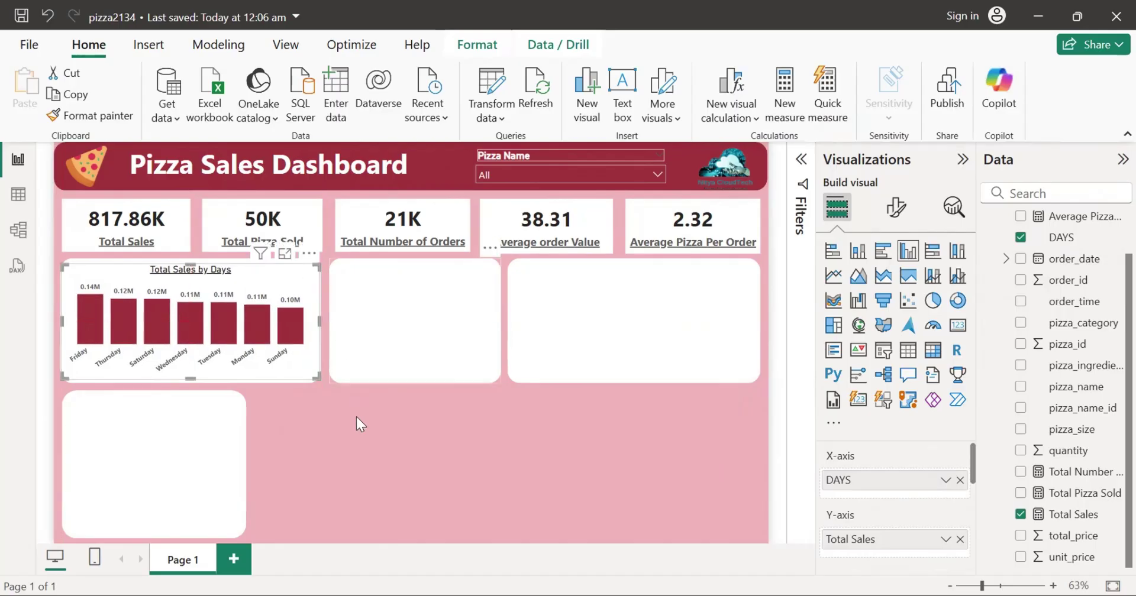
{"action": "left_click", "coordinate": [338, 400]}
{"action": "left_click", "coordinate": [318, 368]}
{"action": "left_click_drag", "start_coordinate": [320, 378], "coordinate": [310, 373]}
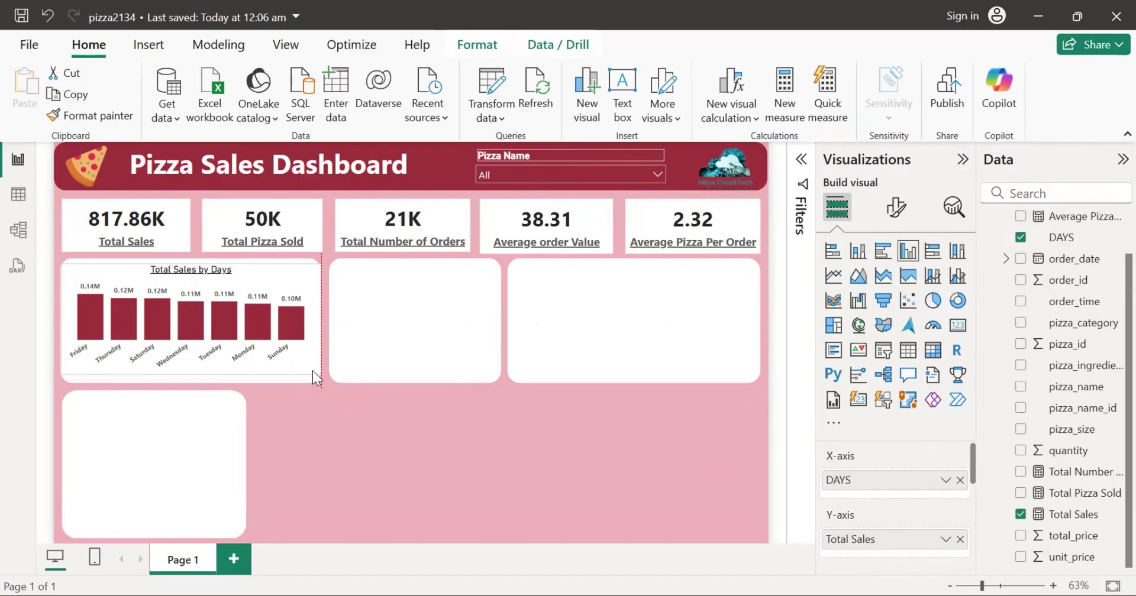
{"action": "left_click", "coordinate": [359, 439]}
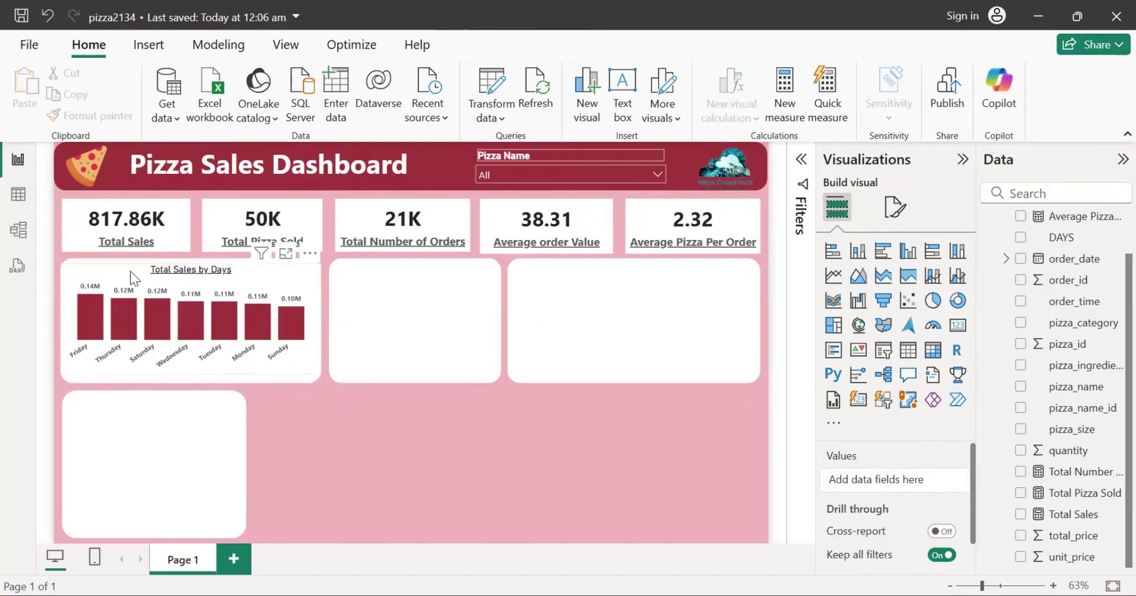
{"action": "left_click", "coordinate": [61, 269]}
{"action": "left_click", "coordinate": [61, 263]}
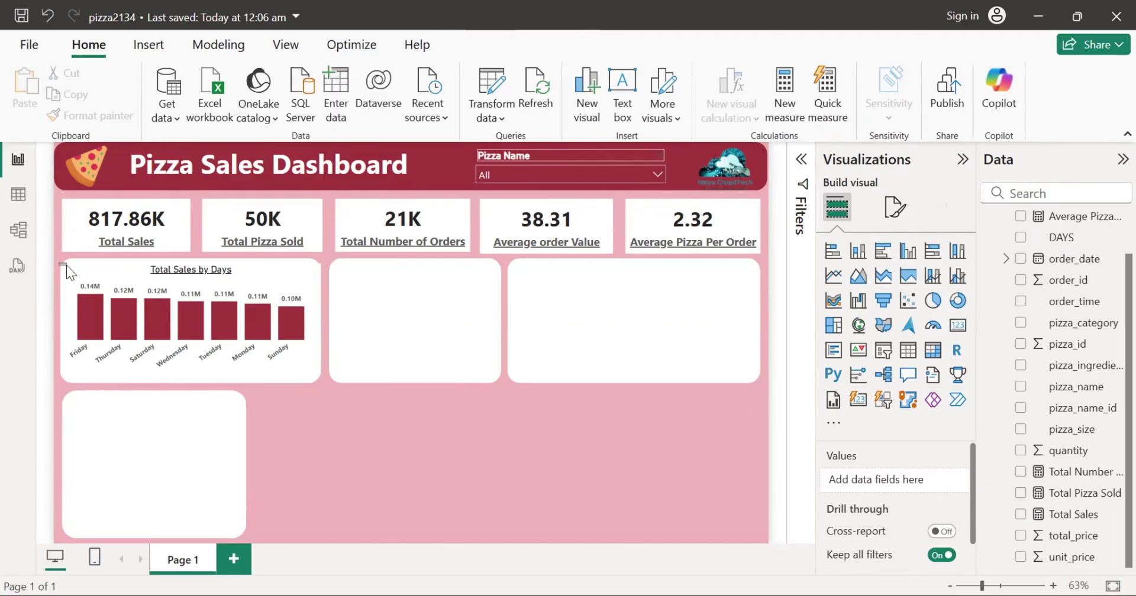
{"action": "left_click", "coordinate": [64, 281]}
{"action": "left_click_drag", "start_coordinate": [65, 263], "coordinate": [68, 269]}
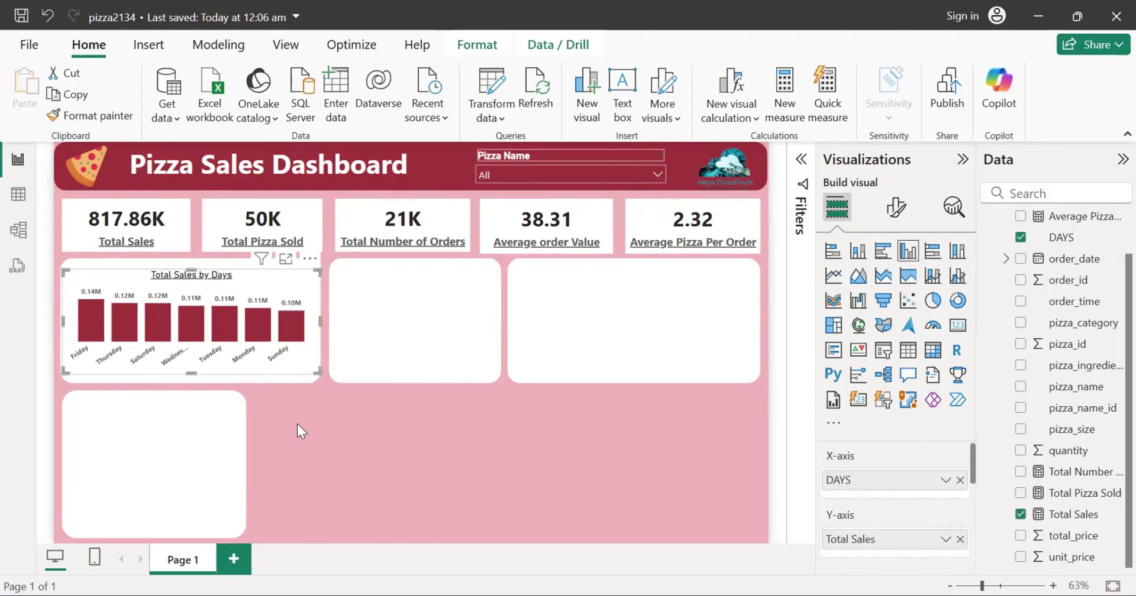
{"action": "left_click", "coordinate": [297, 425]}
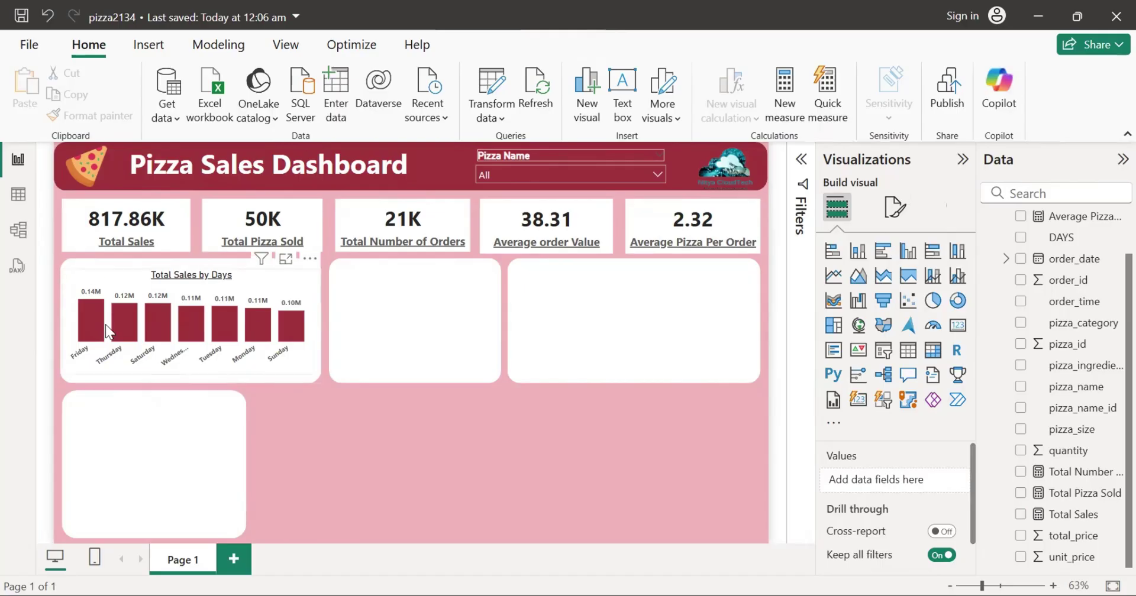
Step: Duplicate the Total Sales by Days chart and place the copy across the middle and right-hand white cards
{"action": "left_click", "coordinate": [268, 280]}
{"action": "key", "text": "ctrl+c"}
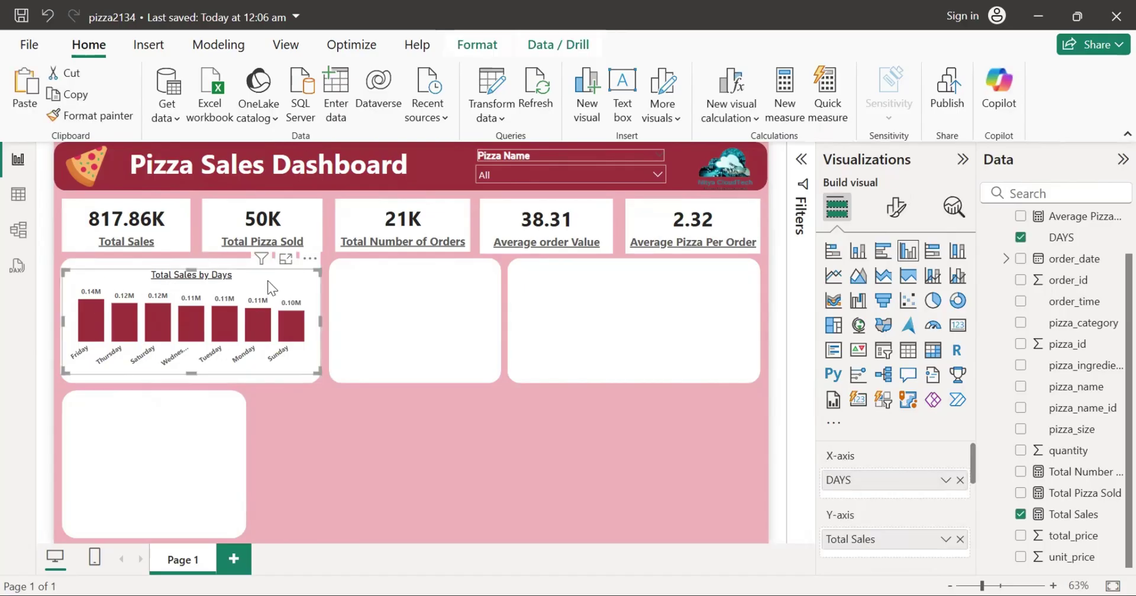
{"action": "key", "text": "ctrl+v"}
{"action": "left_click_drag", "start_coordinate": [230, 307], "coordinate": [574, 323]}
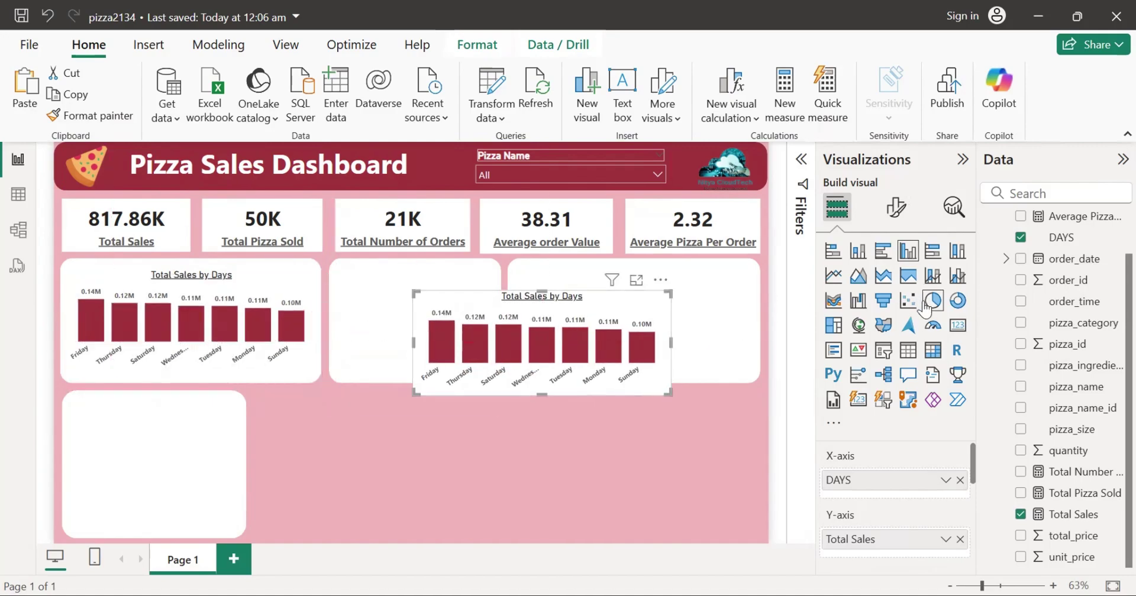
Step: Convert the copied chart to a donut chart and replace its DAYS legend field with pizza_category
{"action": "left_click", "coordinate": [958, 301]}
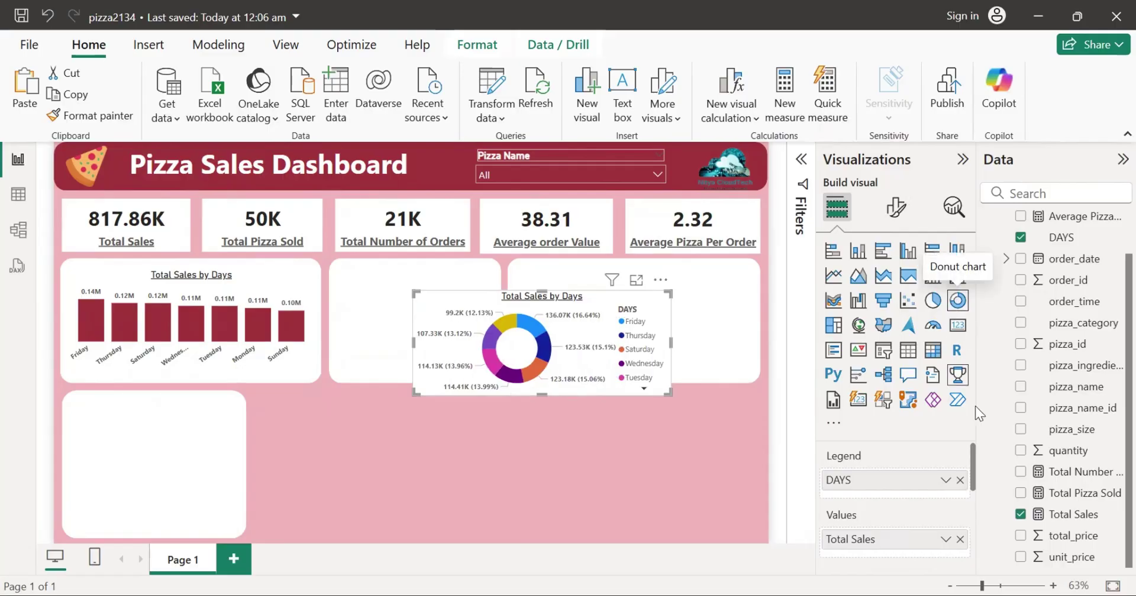
{"action": "left_click", "coordinate": [1020, 239]}
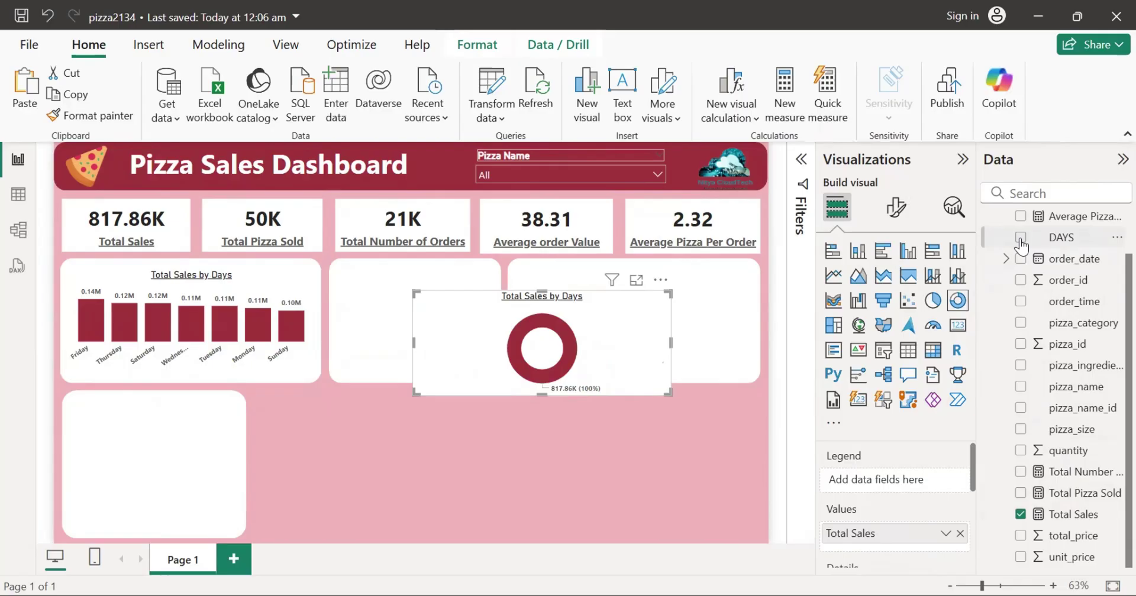
{"action": "left_click", "coordinate": [1021, 323]}
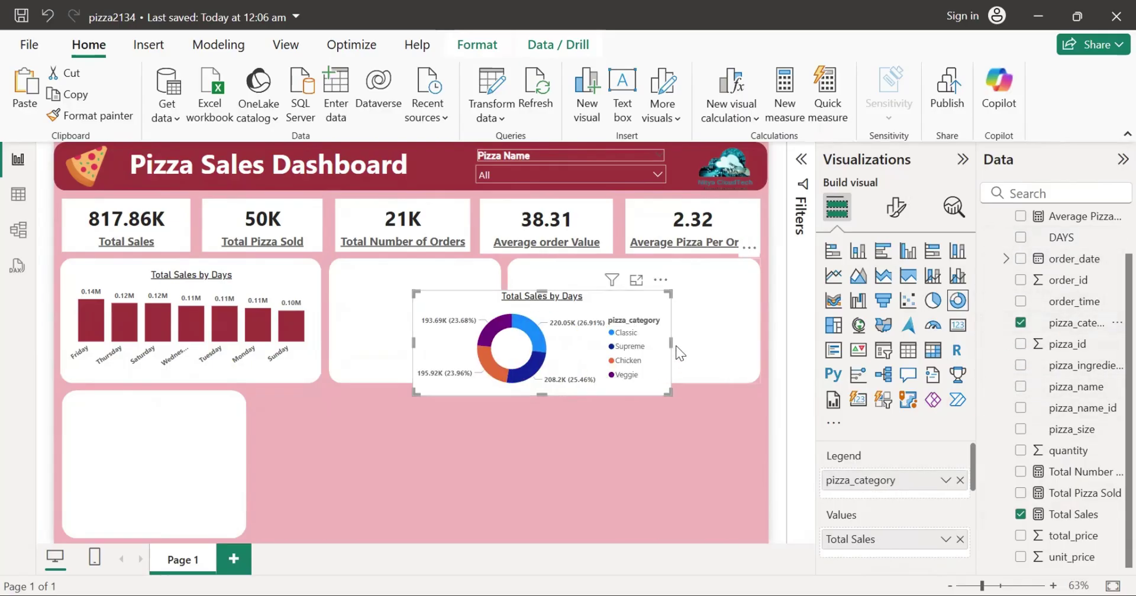
Step: Shrink the pizza category donut chart and position it inside the middle white card of the upper row
{"action": "left_click_drag", "start_coordinate": [672, 340], "coordinate": [664, 344]}
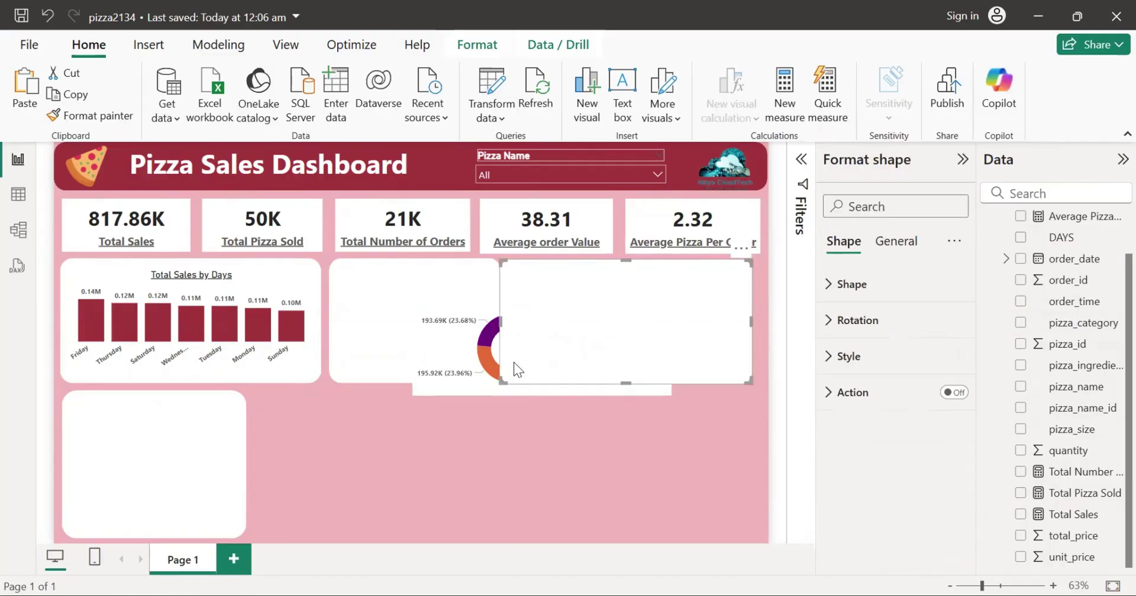
{"action": "left_click", "coordinate": [450, 361]}
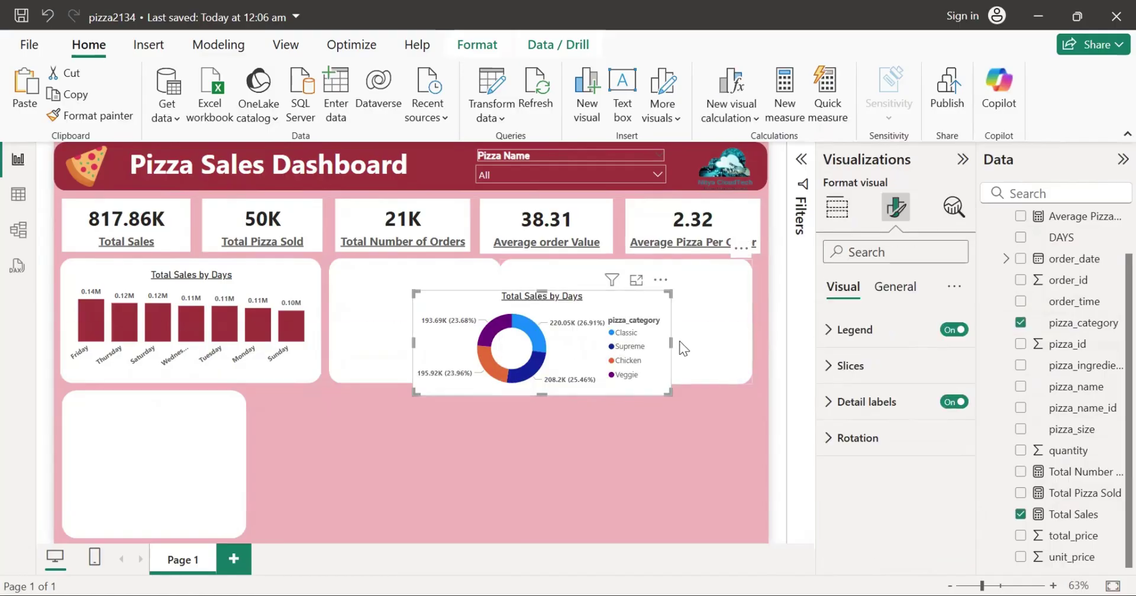
{"action": "left_click_drag", "start_coordinate": [652, 347], "coordinate": [513, 325]}
{"action": "left_click_drag", "start_coordinate": [689, 348], "coordinate": [672, 342]}
{"action": "left_click_drag", "start_coordinate": [440, 336], "coordinate": [458, 414]}
{"action": "left_click_drag", "start_coordinate": [529, 437], "coordinate": [460, 362]}
{"action": "left_click", "coordinate": [449, 458]}
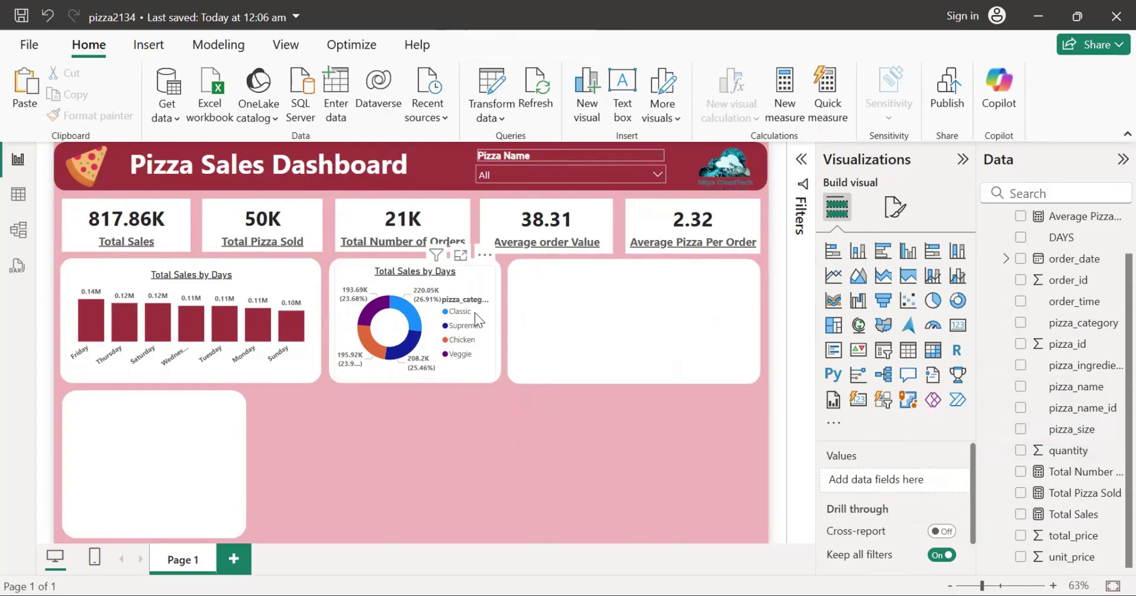
Step: Move the category donut chart to the lower white card, duplicate it, and place the copy in the upper row's middle card
{"action": "left_click_drag", "start_coordinate": [434, 364], "coordinate": [216, 451]}
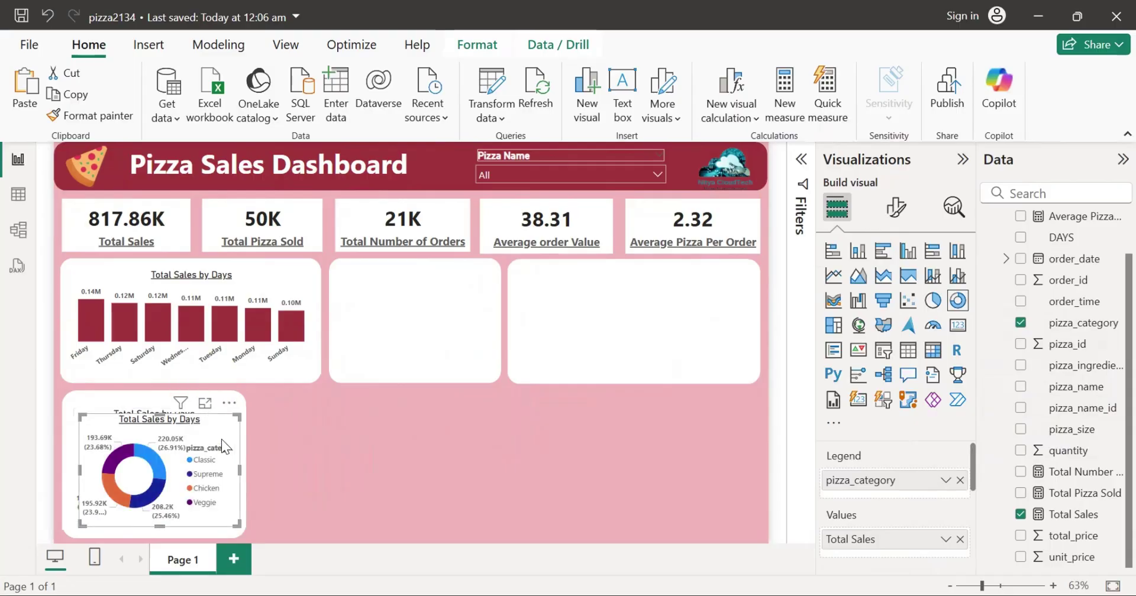
{"action": "left_click_drag", "start_coordinate": [221, 439], "coordinate": [125, 471]}
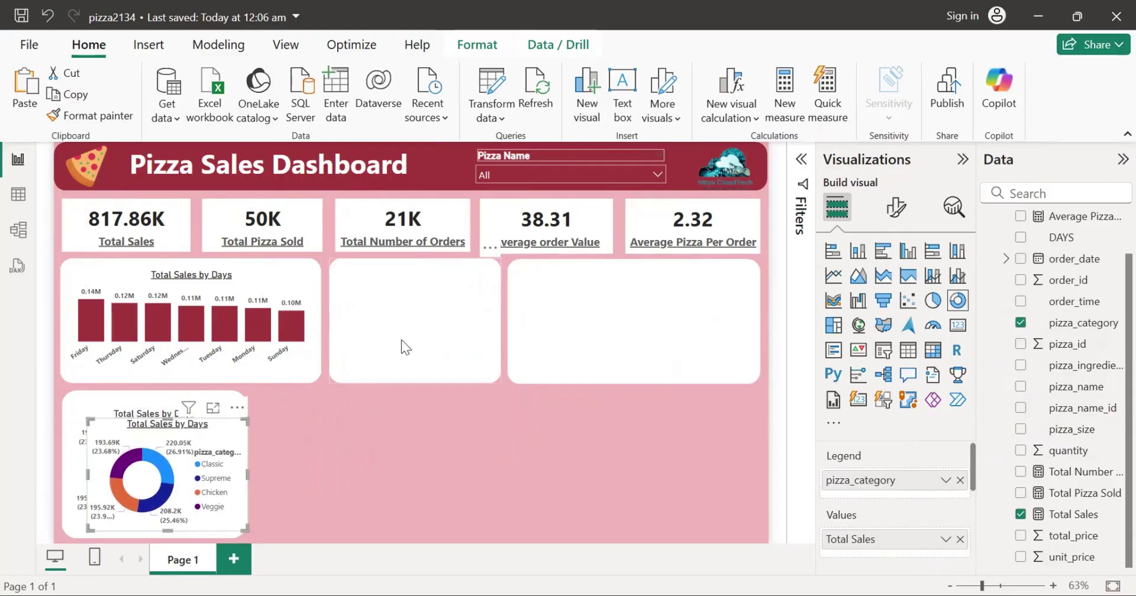
{"action": "left_click_drag", "start_coordinate": [174, 499], "coordinate": [425, 345]}
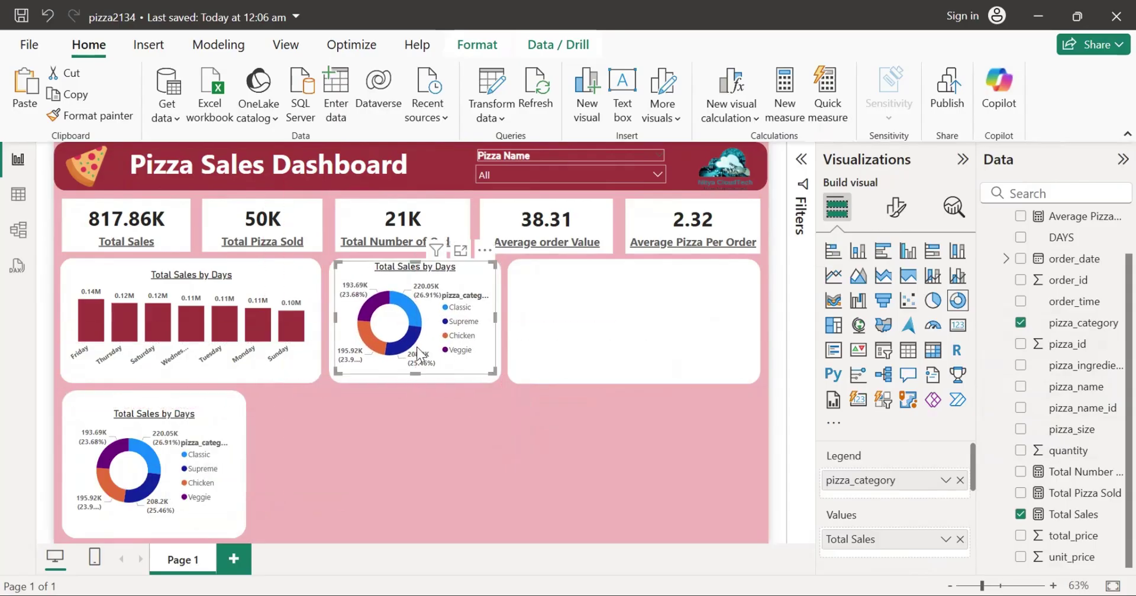
Step: Replace pizza_category with pizza_size as the middle donut chart's legend field and nudge the chart down slightly within its card
{"action": "left_click", "coordinate": [1020, 322]}
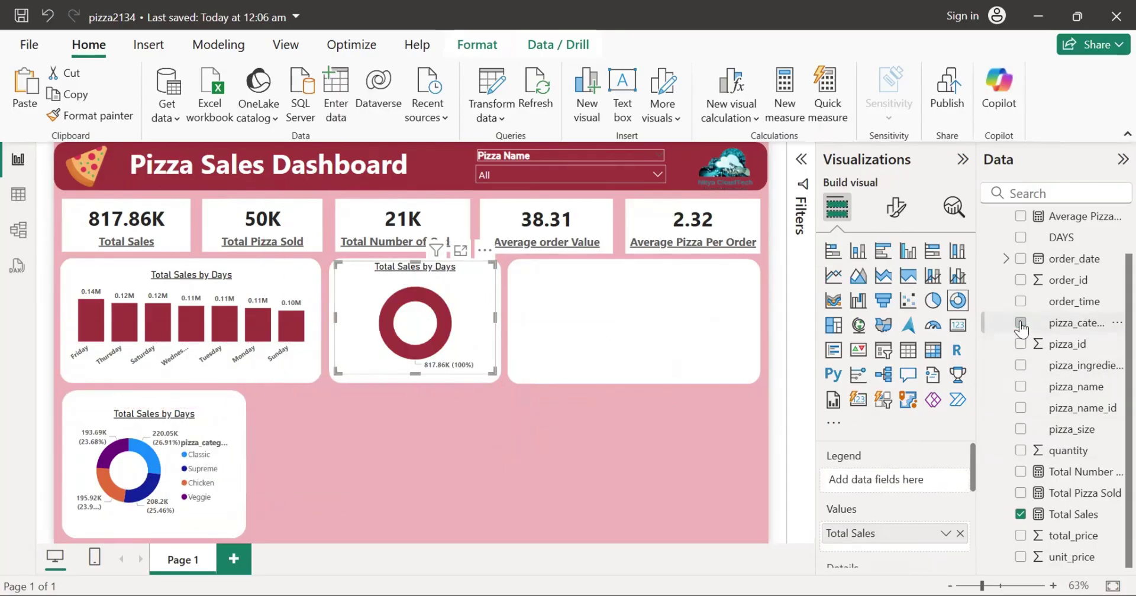
{"action": "left_click", "coordinate": [1020, 430]}
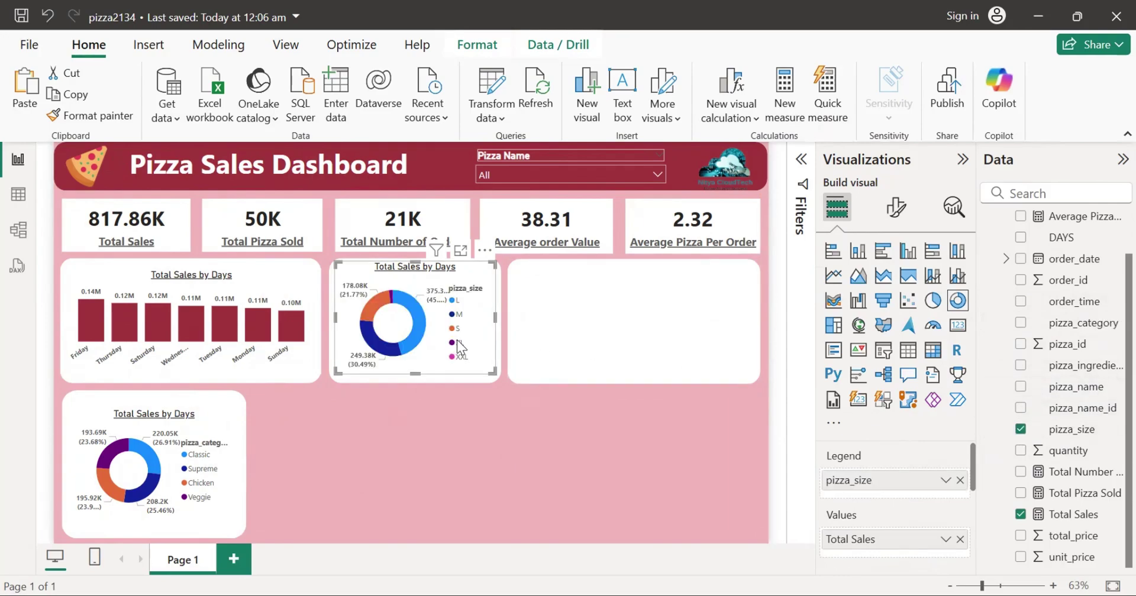
{"action": "left_click_drag", "start_coordinate": [456, 349], "coordinate": [460, 349]}
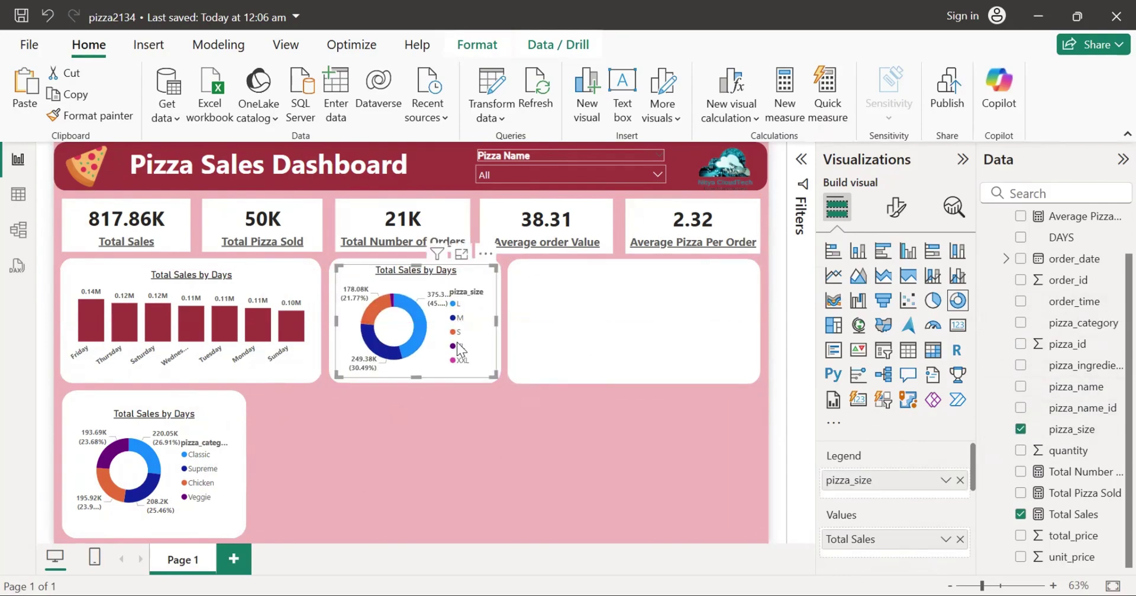
Step: Change the pizza size donut chart's title to "Total Sales by Size"
{"action": "left_click", "coordinate": [895, 209]}
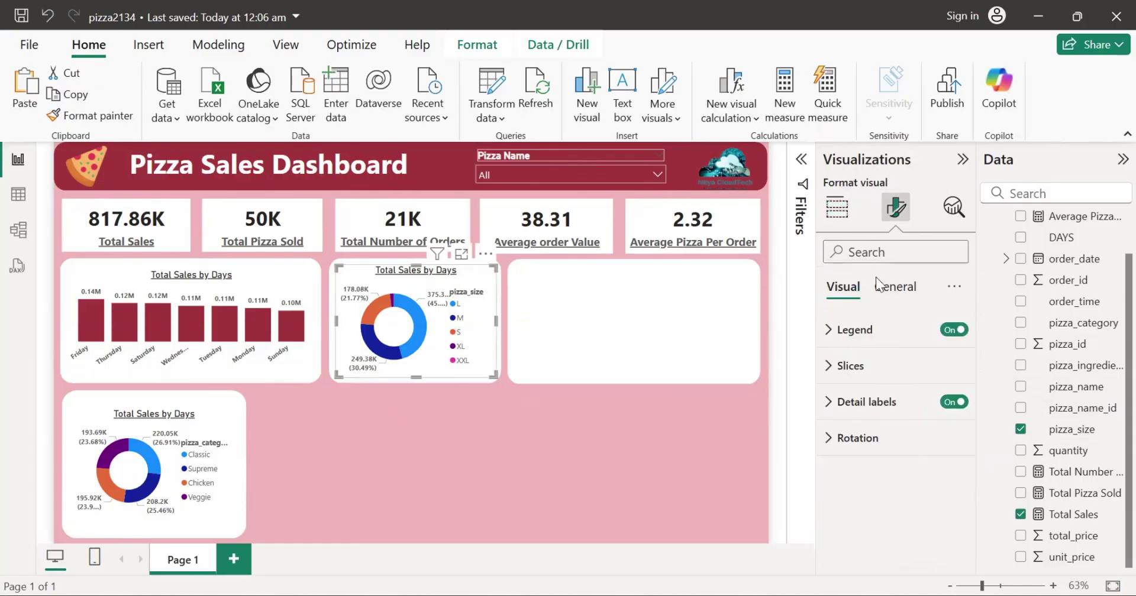
{"action": "left_click", "coordinate": [895, 286]}
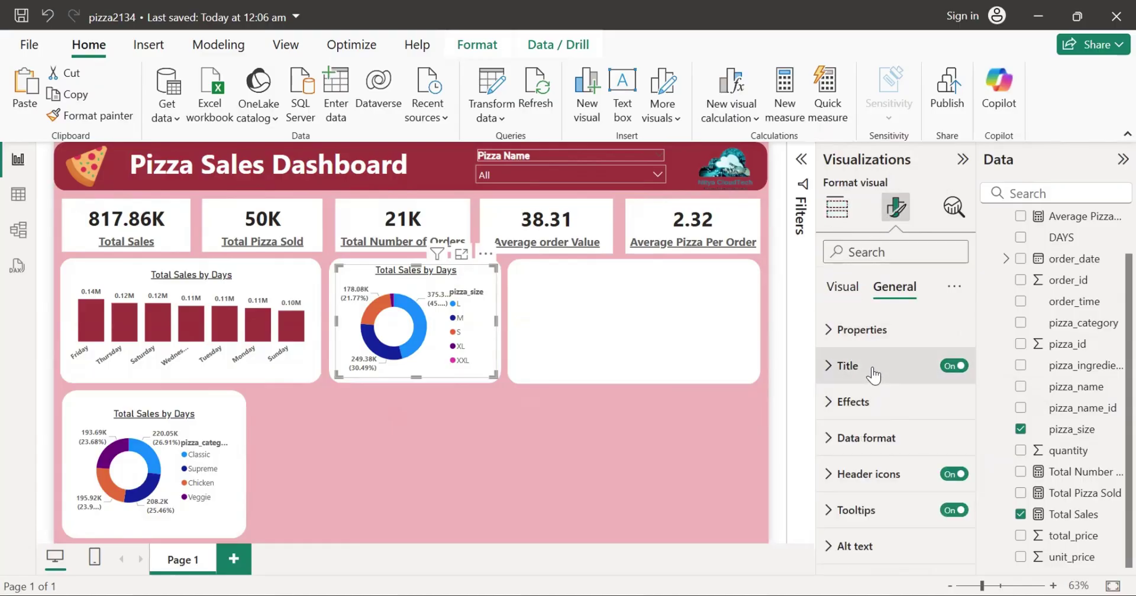
{"action": "left_click", "coordinate": [876, 369]}
{"action": "left_click", "coordinate": [902, 454]}
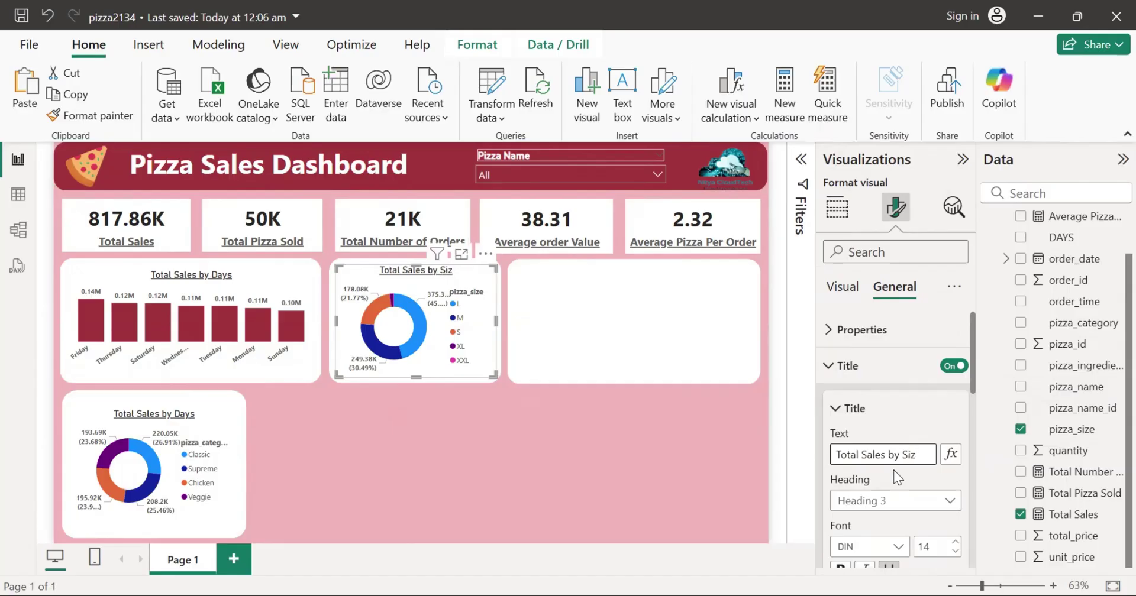
{"action": "left_click", "coordinate": [494, 428]}
Step: Reposition and resize the pizza category donut chart so it fills the lower white card
{"action": "left_click", "coordinate": [223, 429]}
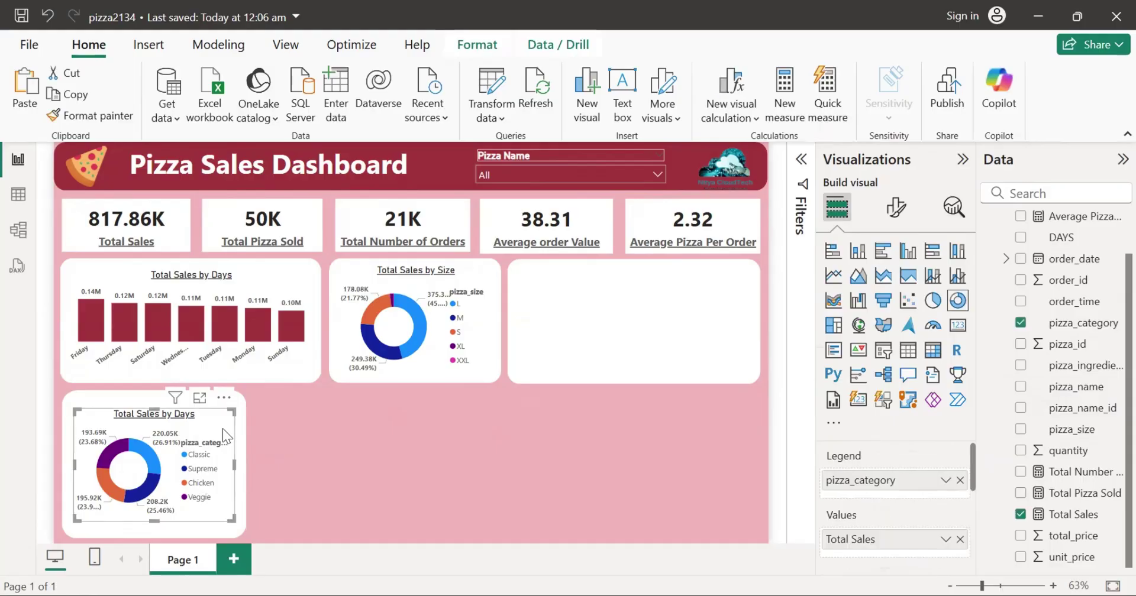
{"action": "mouse_move", "coordinate": [235, 465]}
{"action": "left_mouse_down"}
{"action": "mouse_move", "coordinate": [245, 464]}
{"action": "mouse_move", "coordinate": [202, 468]}
{"action": "mouse_move", "coordinate": [213, 464]}
{"action": "left_mouse_up"}
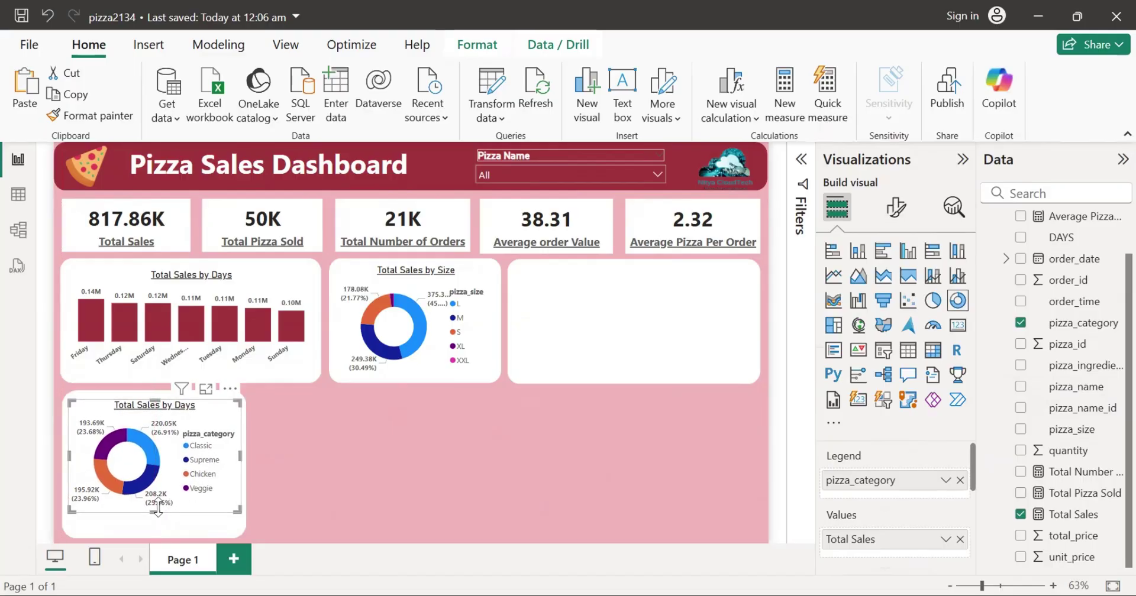
{"action": "left_click_drag", "start_coordinate": [149, 523], "coordinate": [148, 528]}
{"action": "left_click", "coordinate": [342, 484]}
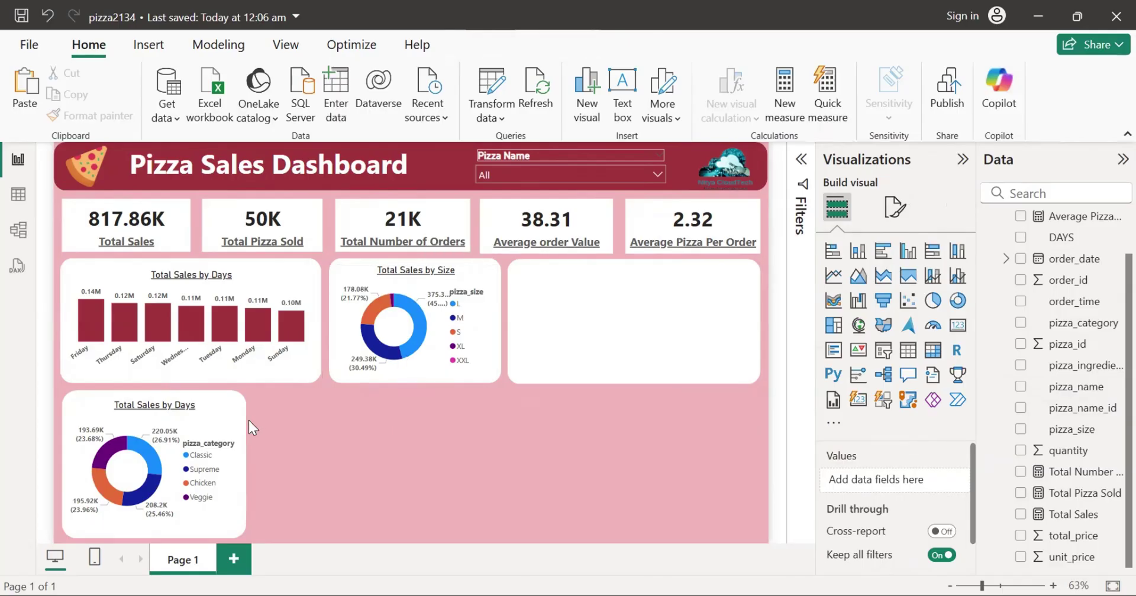
Step: Change the pizza category donut chart's title to "Total Sales by Category"
{"action": "left_click", "coordinate": [203, 416]}
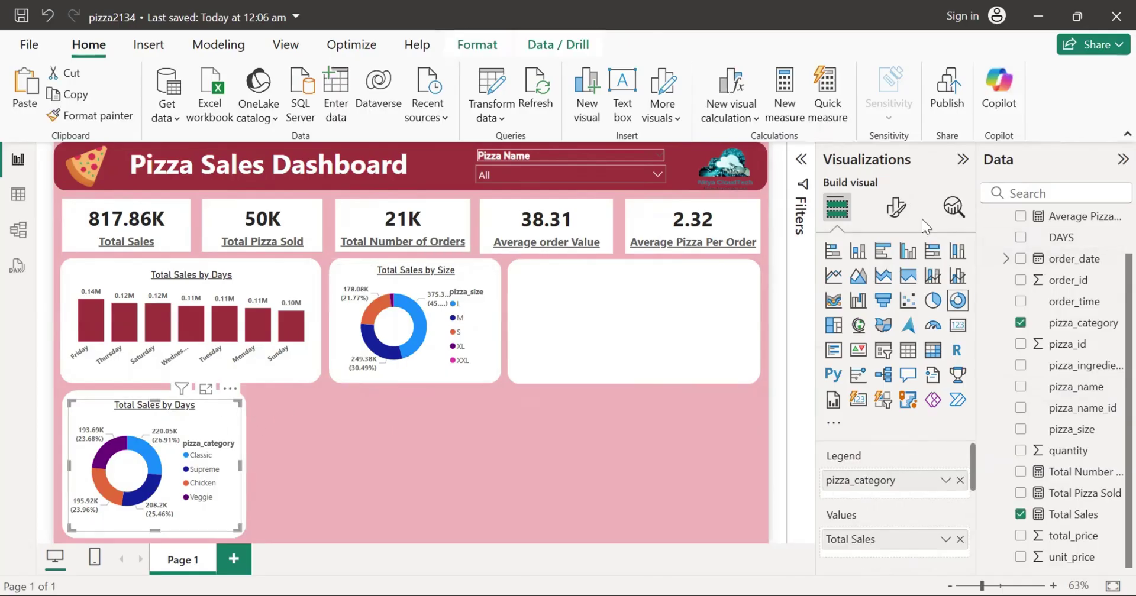
{"action": "left_click", "coordinate": [896, 207]}
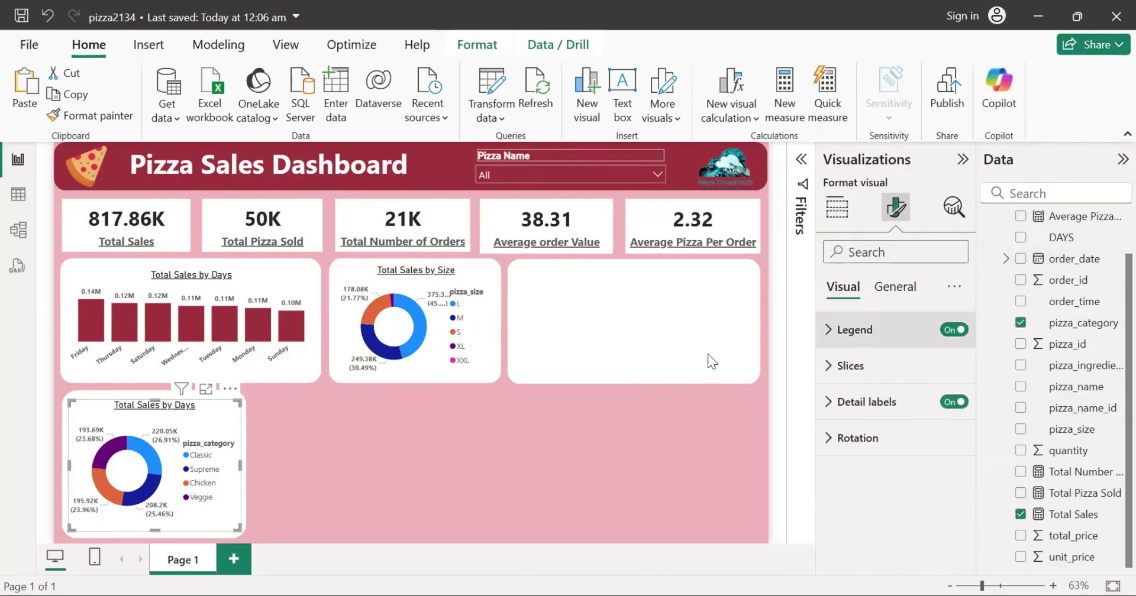
{"action": "left_click", "coordinate": [892, 288]}
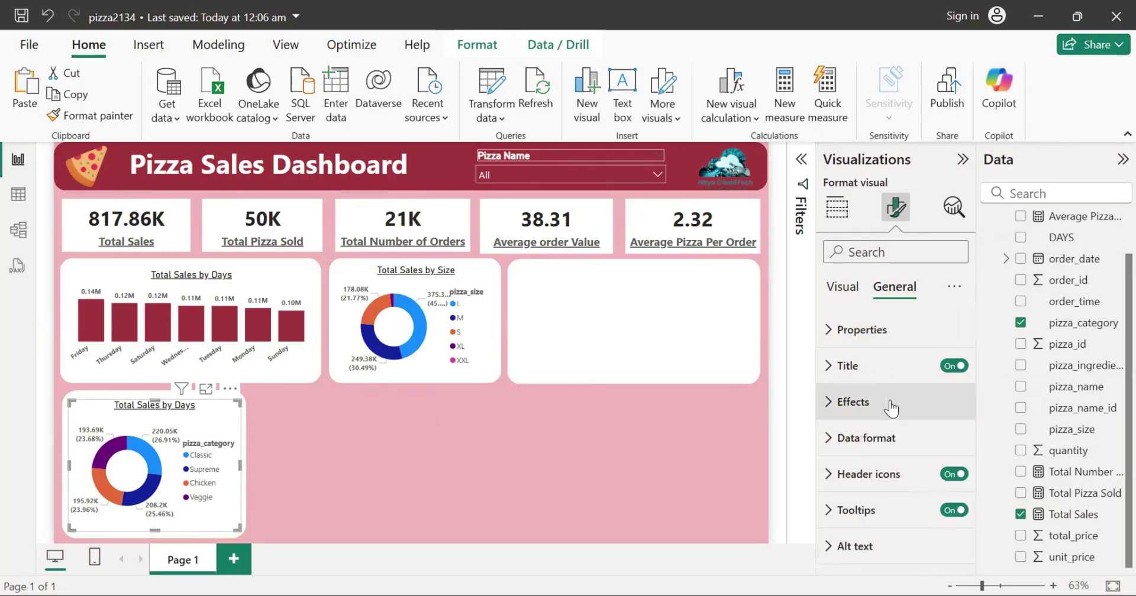
{"action": "left_click", "coordinate": [882, 367]}
{"action": "left_click", "coordinate": [900, 456]}
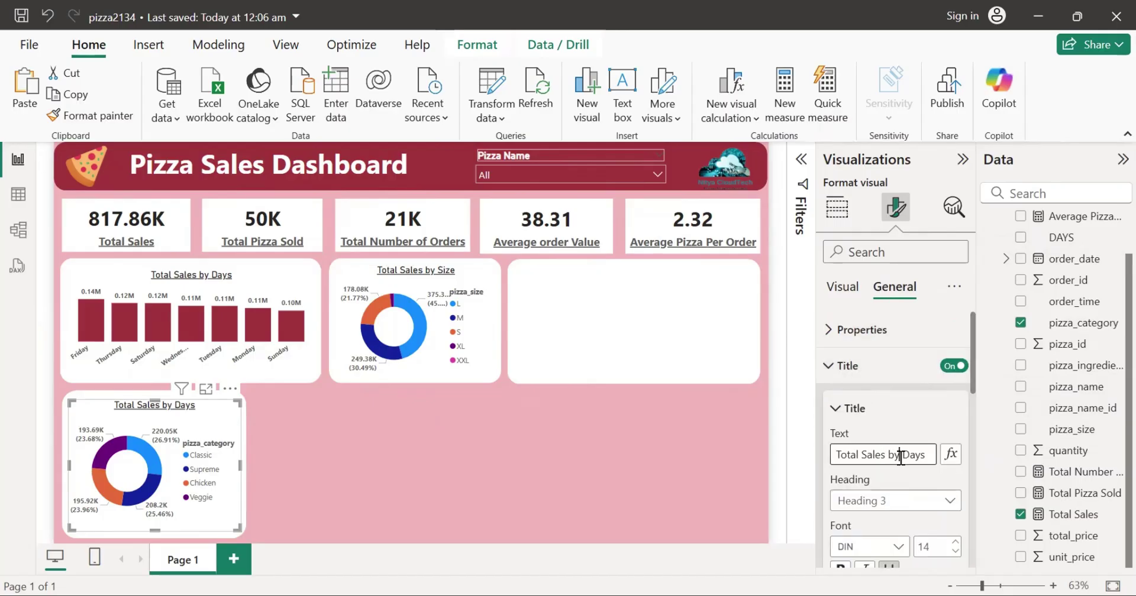
{"action": "double_click", "coordinate": [900, 457]}
{"action": "key", "text": "BackSpace"}
{"action": "type", "text": "Pi"}
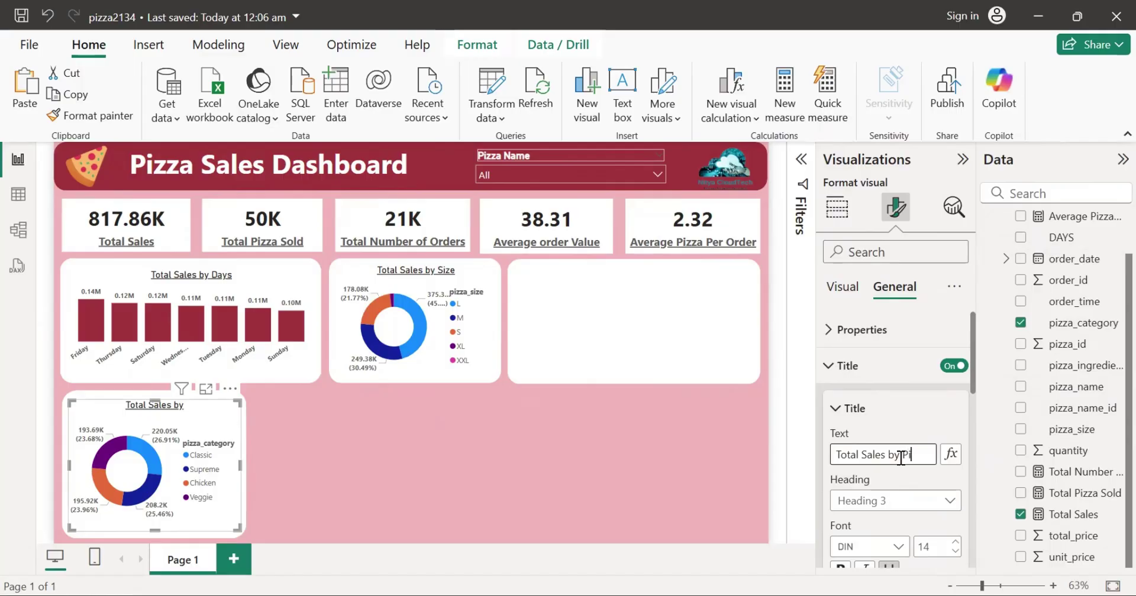
{"action": "type", "text": "zza"}
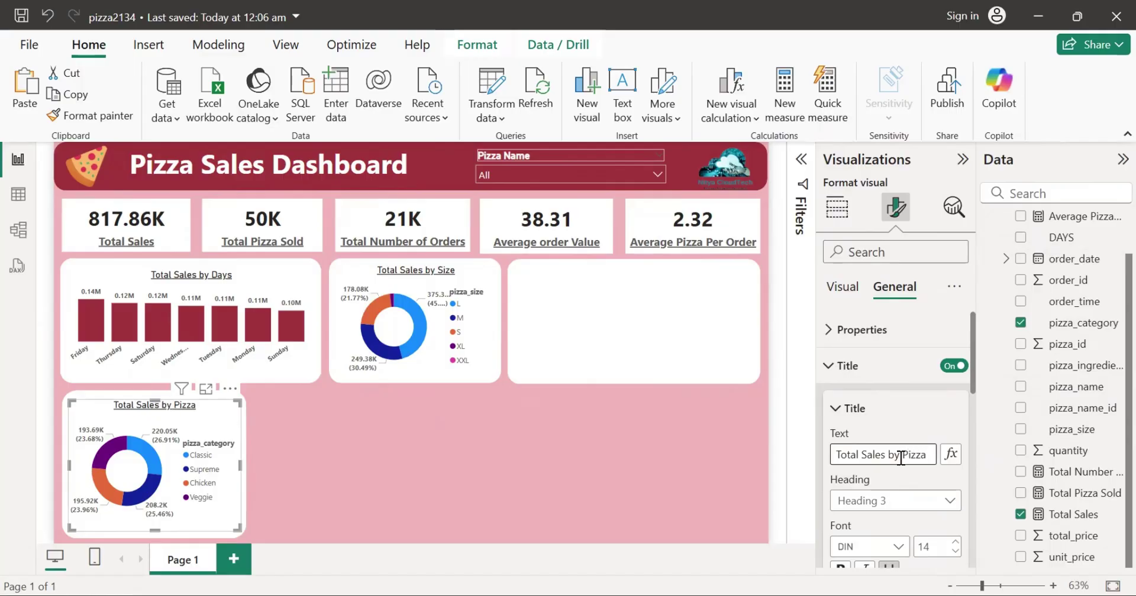
{"action": "key", "text": "BackSpace"}
{"action": "key", "text": "BackSpace"}
{"action": "key", "text": "BackSpace"}
{"action": "key", "text": "BackSpace"}
{"action": "key", "text": "BackSpace"}
{"action": "type", "text": "Category"}
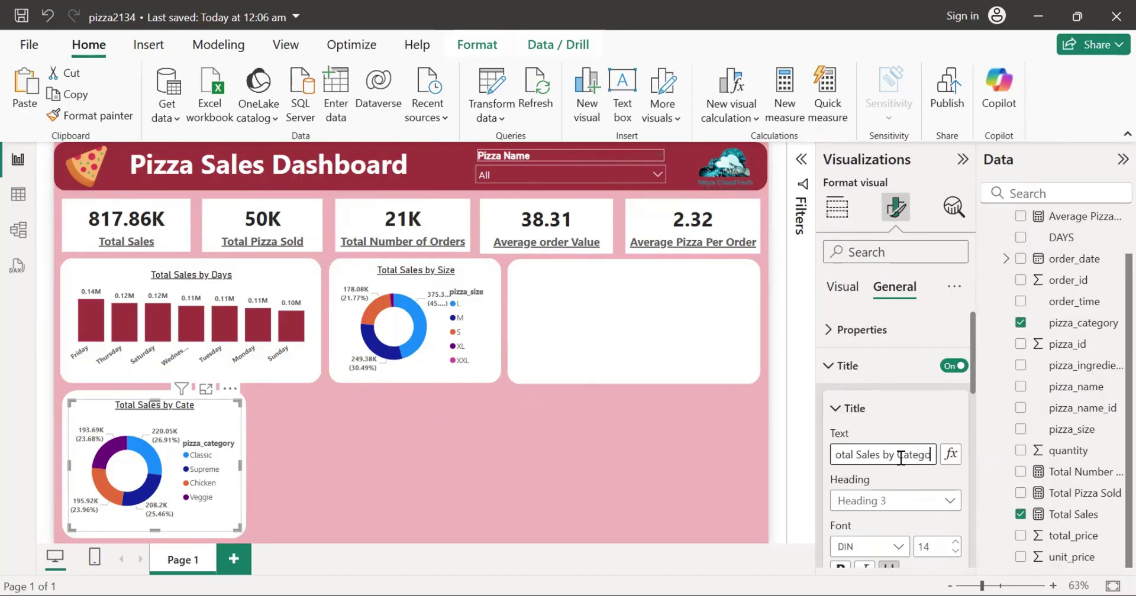
Step: Recolor the Total Sales by Size slices: L medium pink, M light pink (#efb5b9) and S deeper rose
{"action": "left_click", "coordinate": [414, 320]}
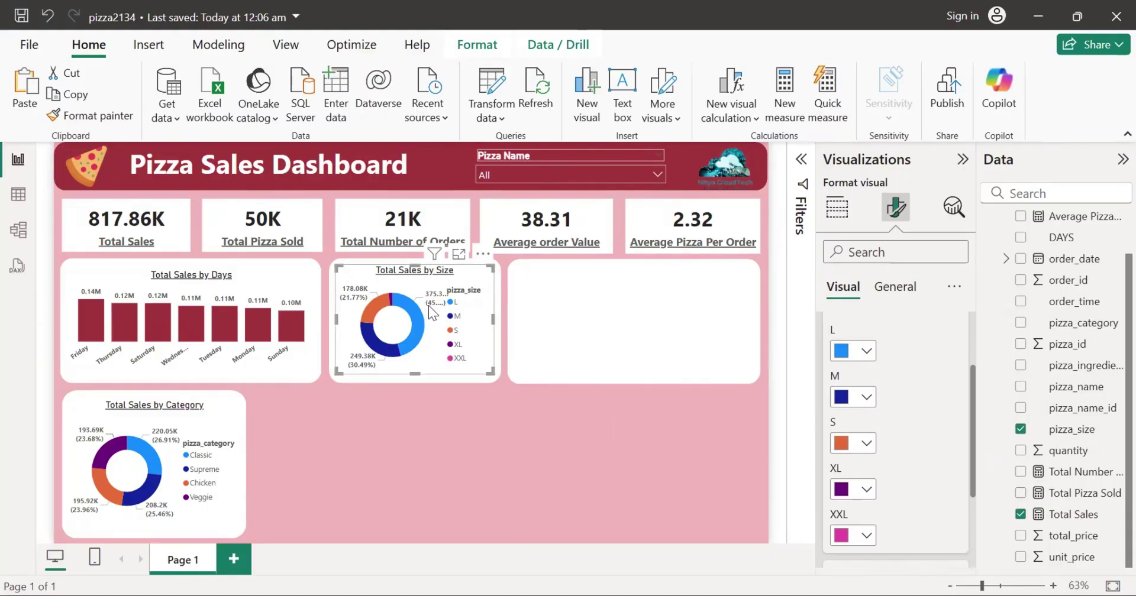
{"action": "left_click", "coordinate": [867, 351]}
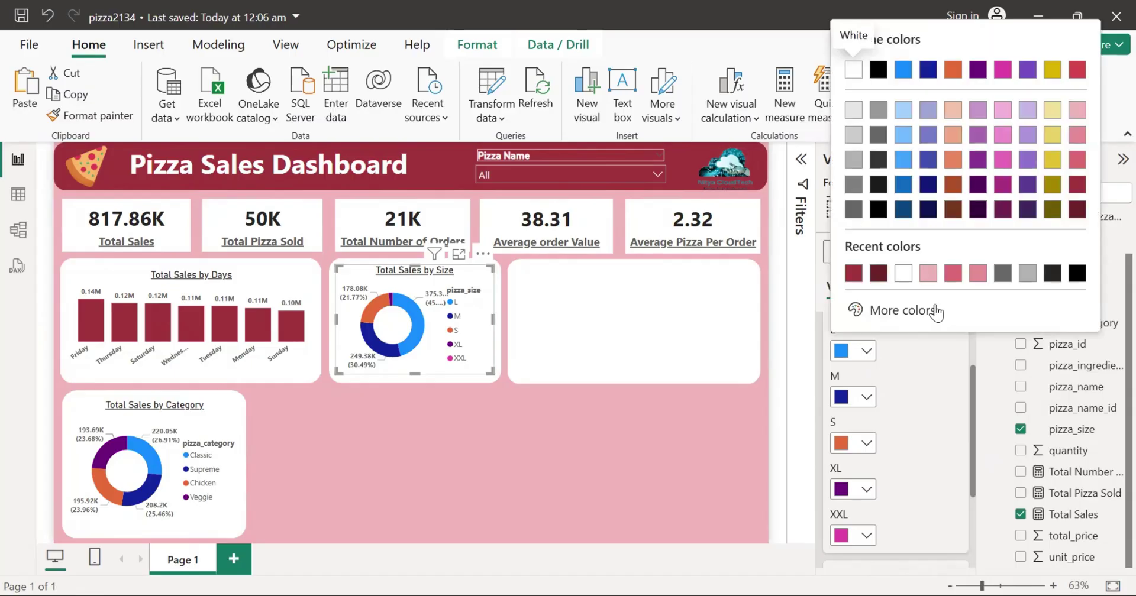
{"action": "left_click", "coordinate": [927, 273]}
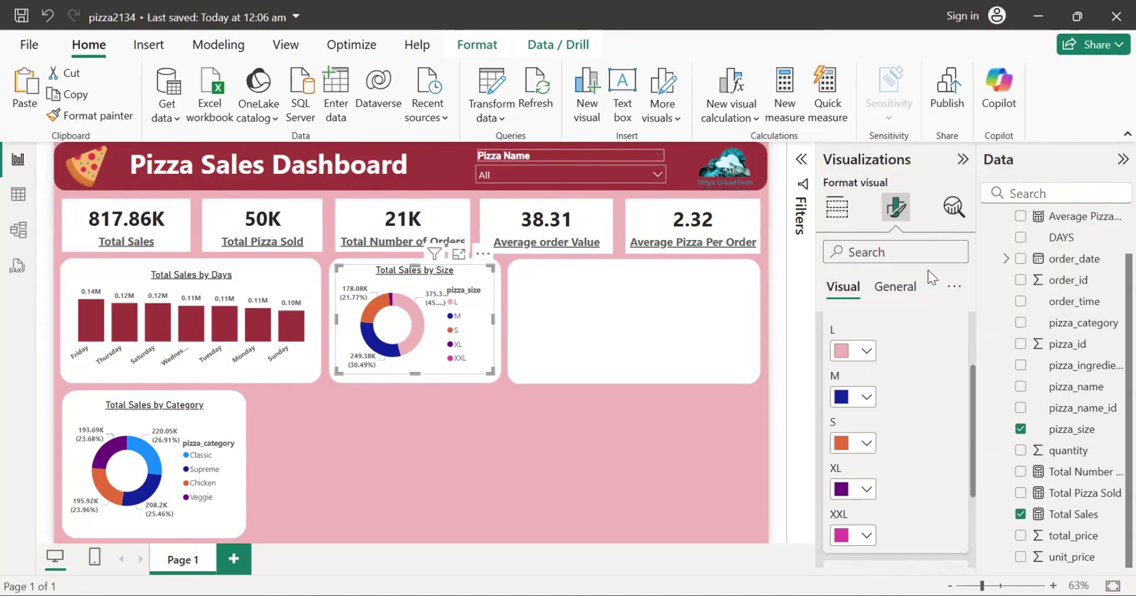
{"action": "left_click", "coordinate": [867, 353]}
{"action": "left_click", "coordinate": [980, 271]}
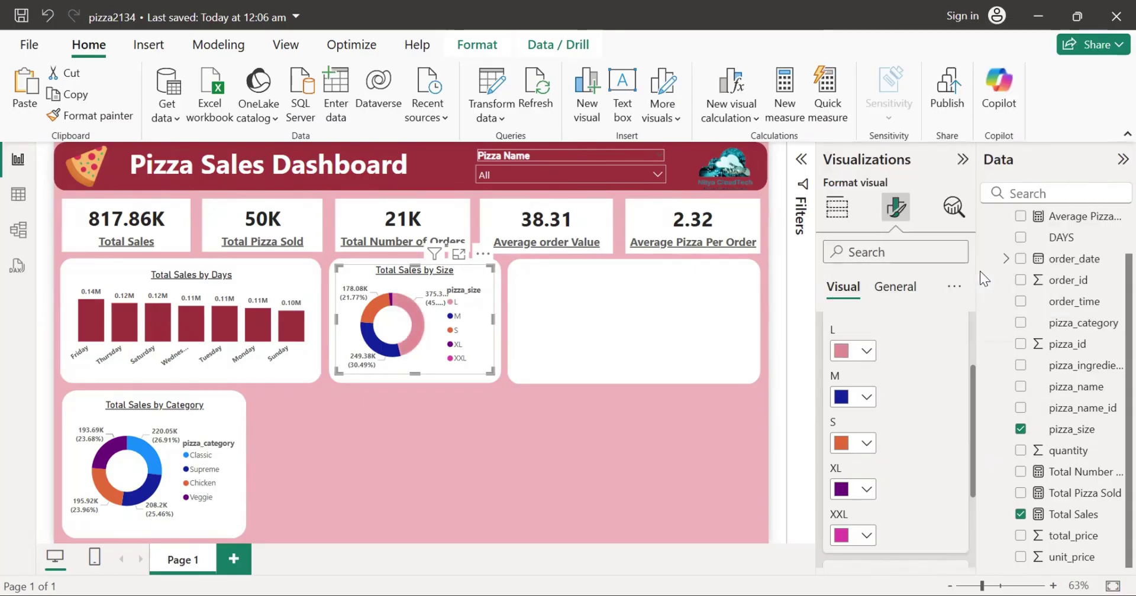
{"action": "left_click", "coordinate": [869, 398]}
{"action": "left_click", "coordinate": [879, 323]}
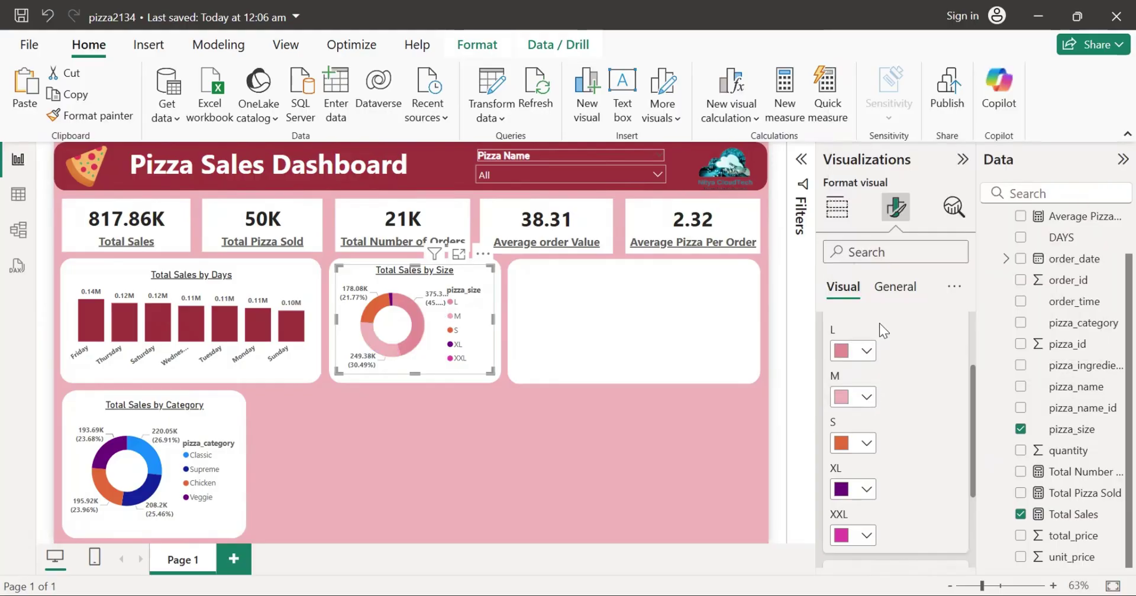
{"action": "left_click", "coordinate": [868, 448]}
{"action": "left_click", "coordinate": [976, 362]}
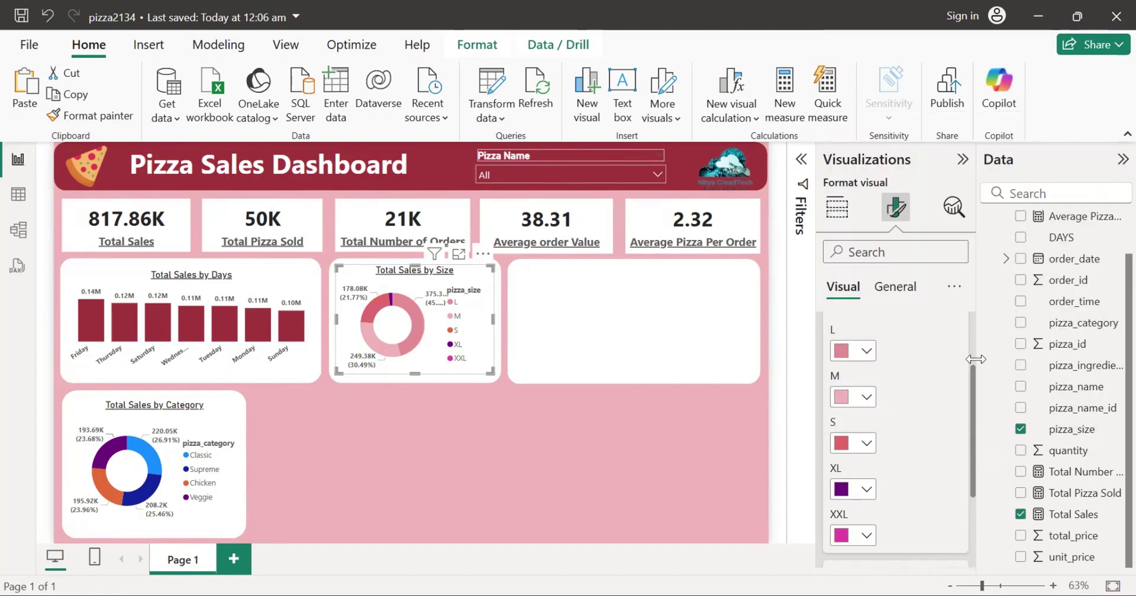
Step: Color the Size chart's XL slice the theme's darkest red and XXL the banner's dark red, and stretch the chart to fit its card
{"action": "left_click", "coordinate": [866, 491]}
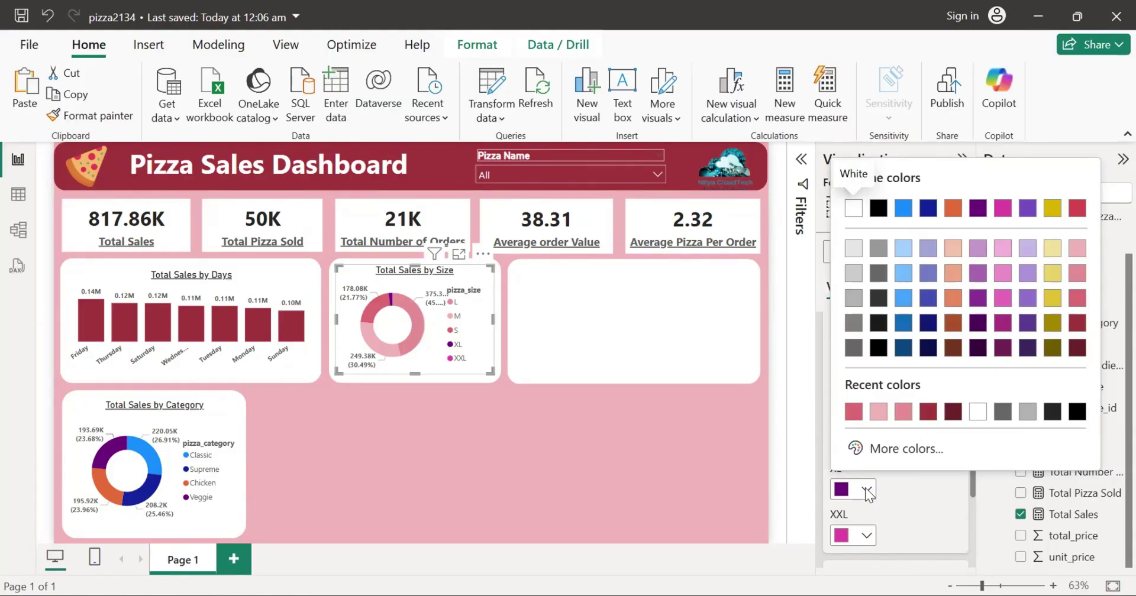
{"action": "left_click", "coordinate": [954, 412]}
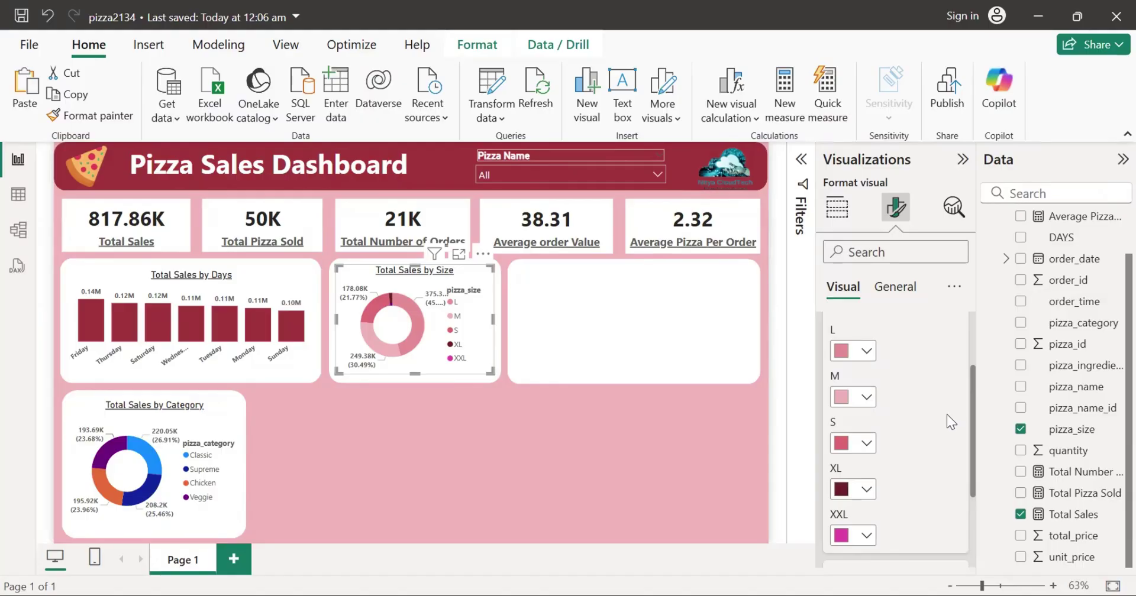
{"action": "left_click", "coordinate": [867, 535]}
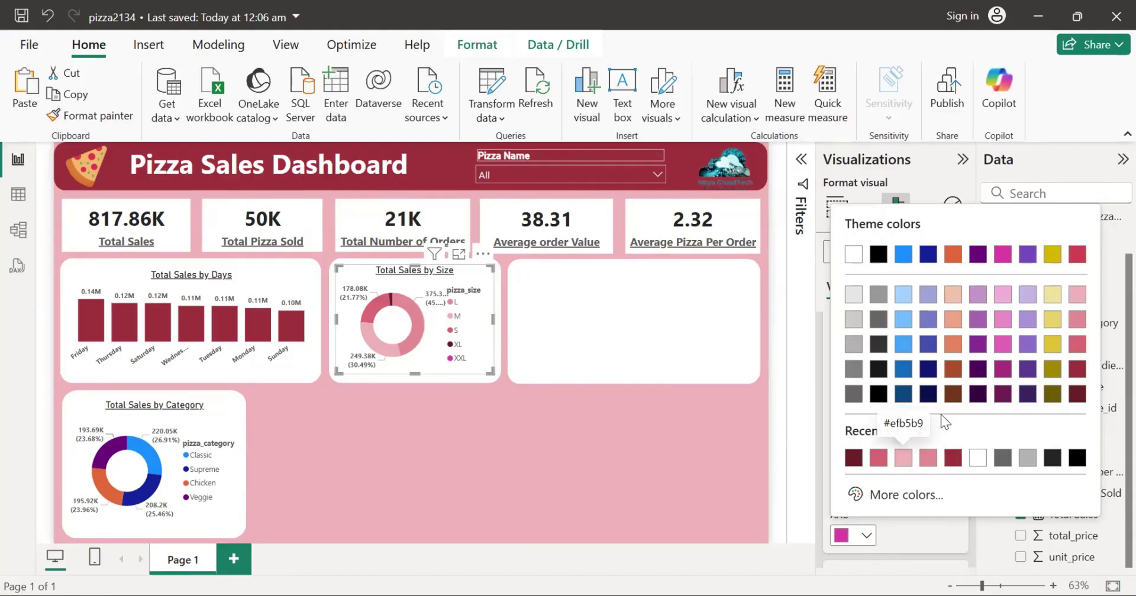
{"action": "left_click", "coordinate": [1071, 397]}
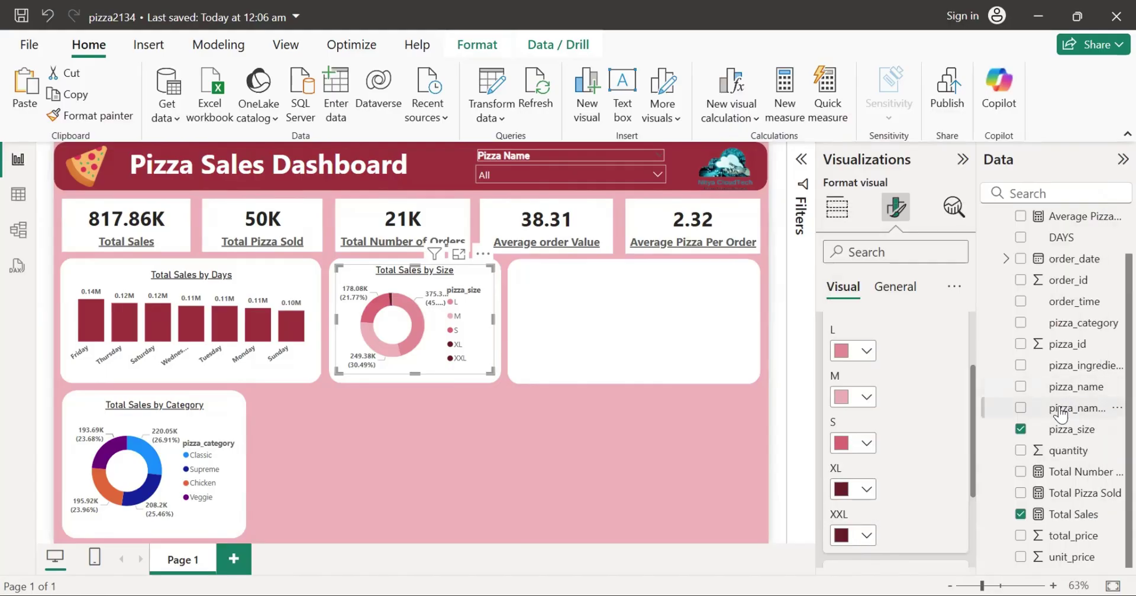
{"action": "left_click", "coordinate": [866, 535]}
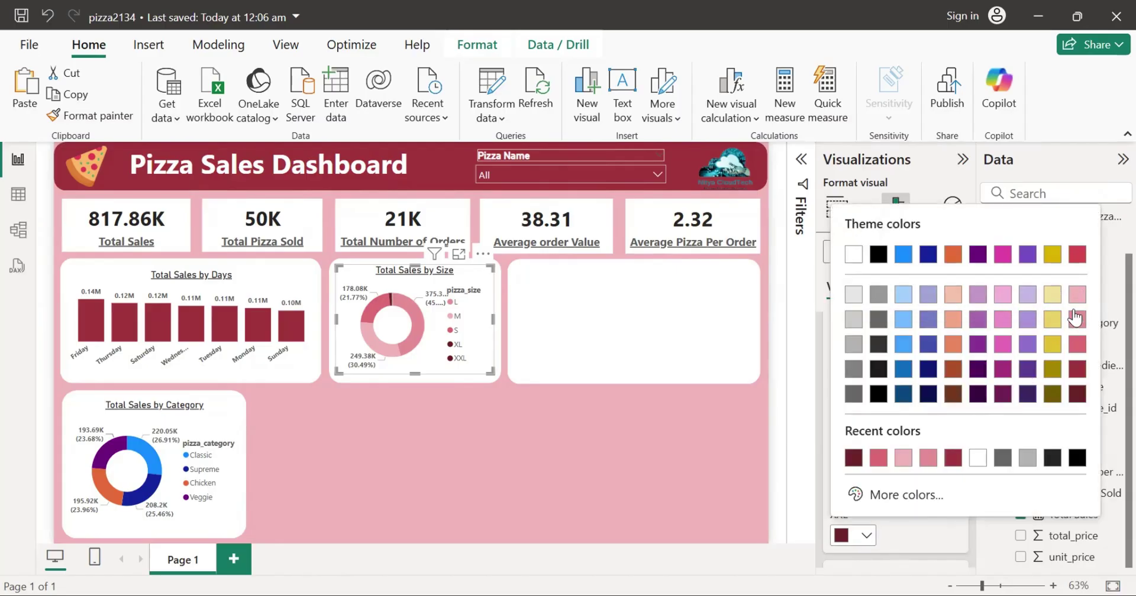
{"action": "left_click", "coordinate": [1077, 367]}
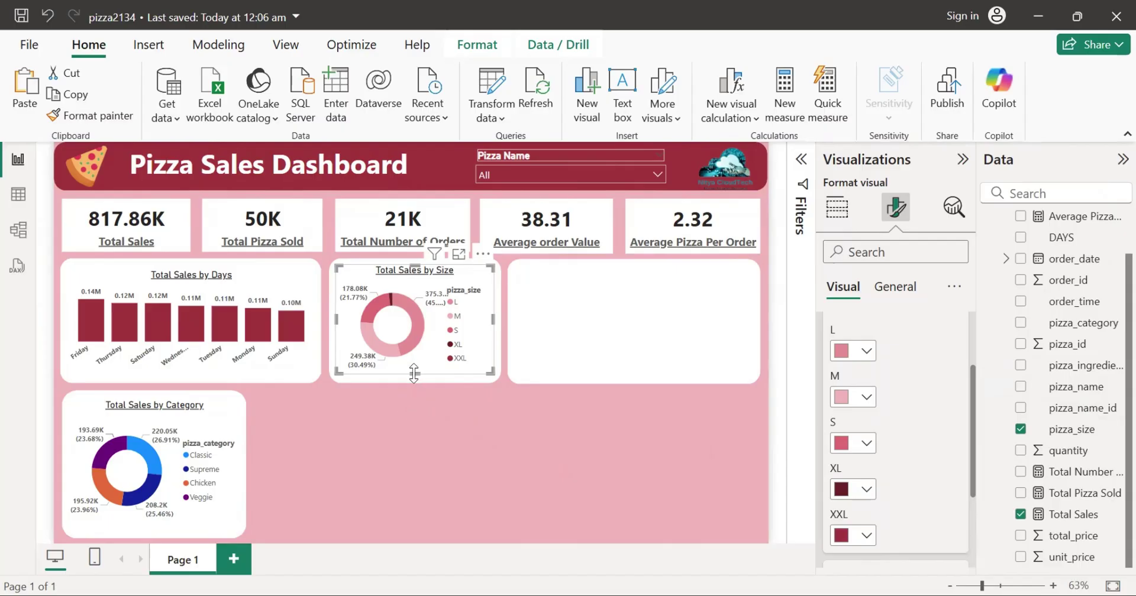
{"action": "left_click_drag", "start_coordinate": [415, 373], "coordinate": [423, 368]}
{"action": "left_click", "coordinate": [420, 409]}
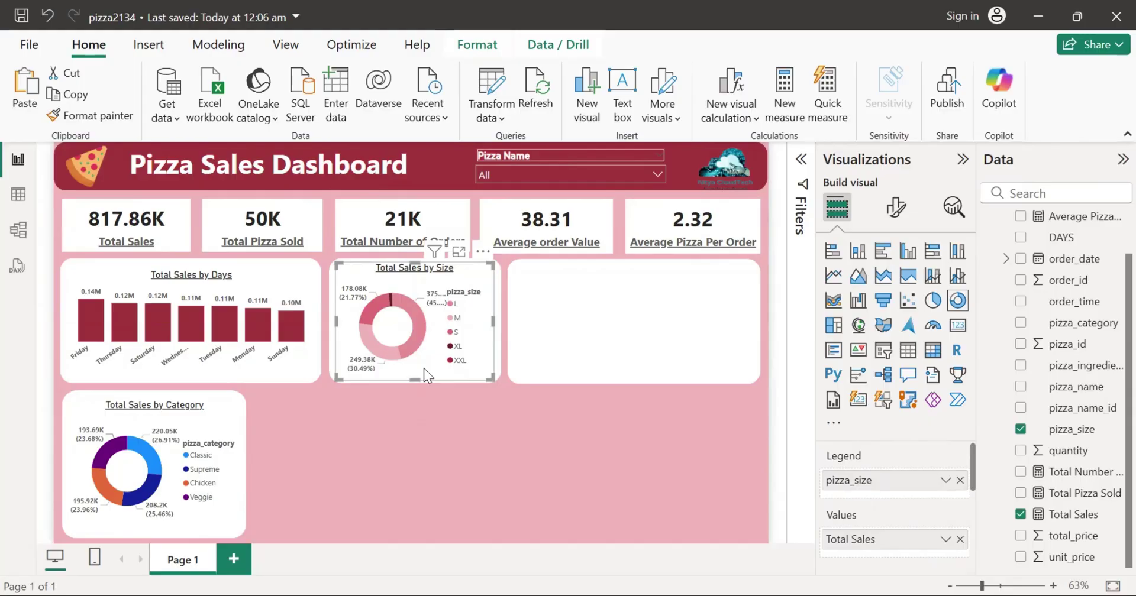
Step: Make the legend text of the Total Sales by Size donut chart bold
{"action": "left_click", "coordinate": [425, 418]}
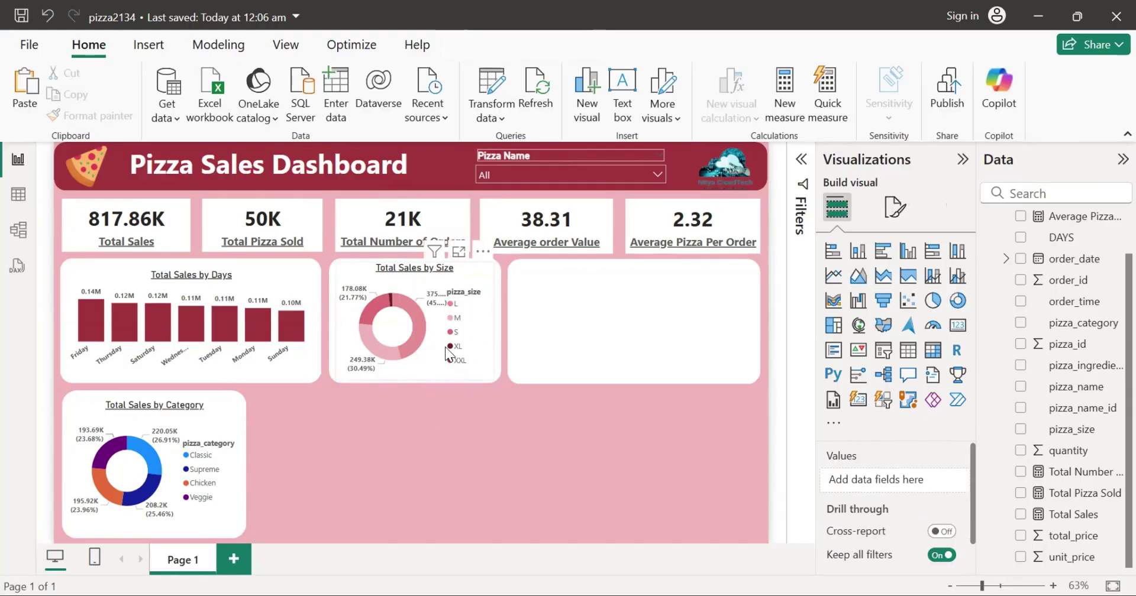
{"action": "left_click", "coordinate": [466, 300]}
{"action": "left_click", "coordinate": [895, 208]}
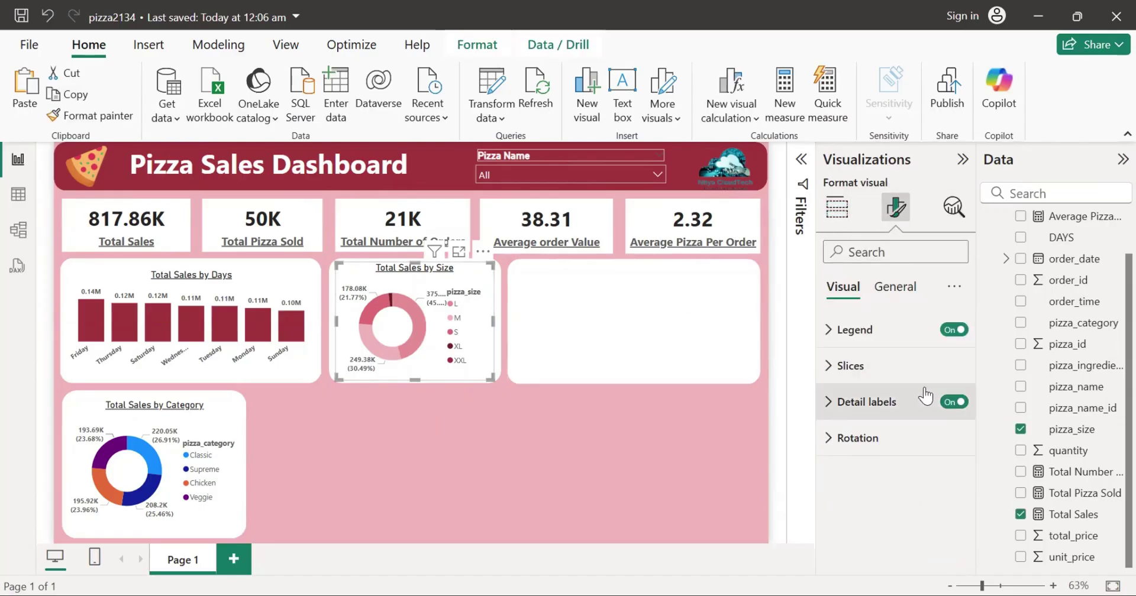
{"action": "left_click", "coordinate": [923, 400]}
{"action": "left_click_drag", "start_coordinate": [975, 429], "coordinate": [960, 518]}
{"action": "left_click", "coordinate": [926, 479]}
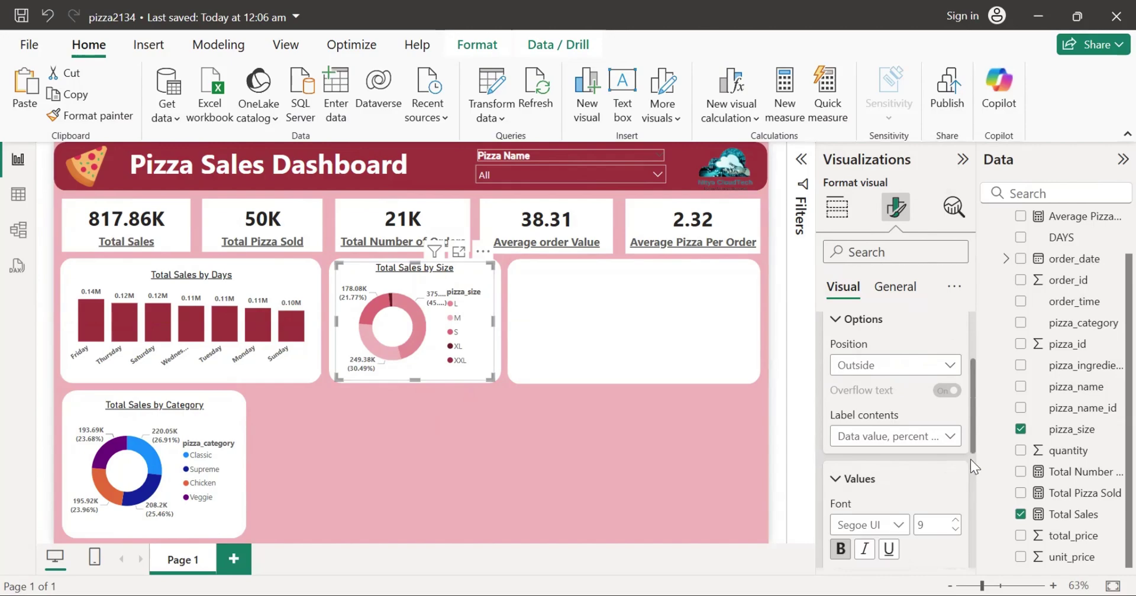
{"action": "left_click_drag", "start_coordinate": [970, 459], "coordinate": [961, 369]}
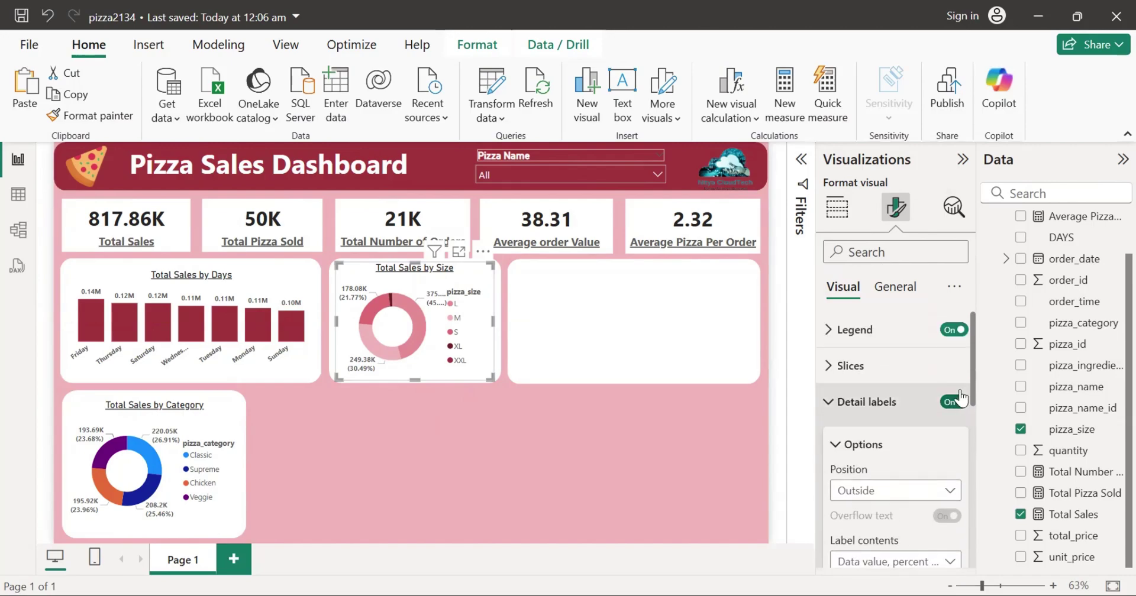
{"action": "left_click", "coordinate": [881, 330]}
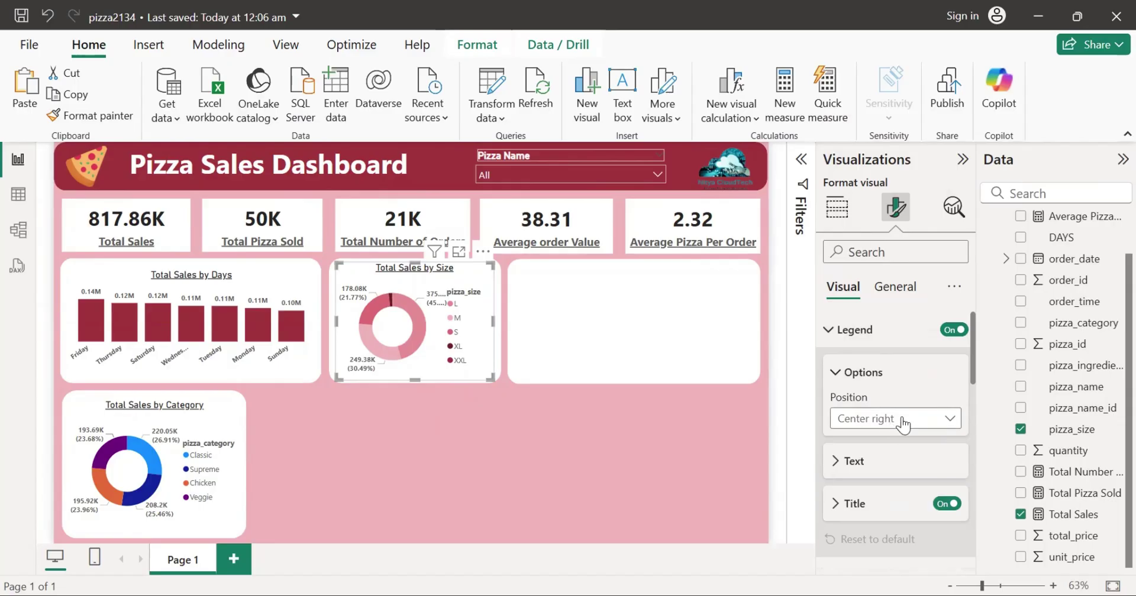
{"action": "left_click", "coordinate": [900, 462]}
{"action": "scroll", "coordinate": [908, 402], "scroll_direction": "down", "scroll_amount": 3}
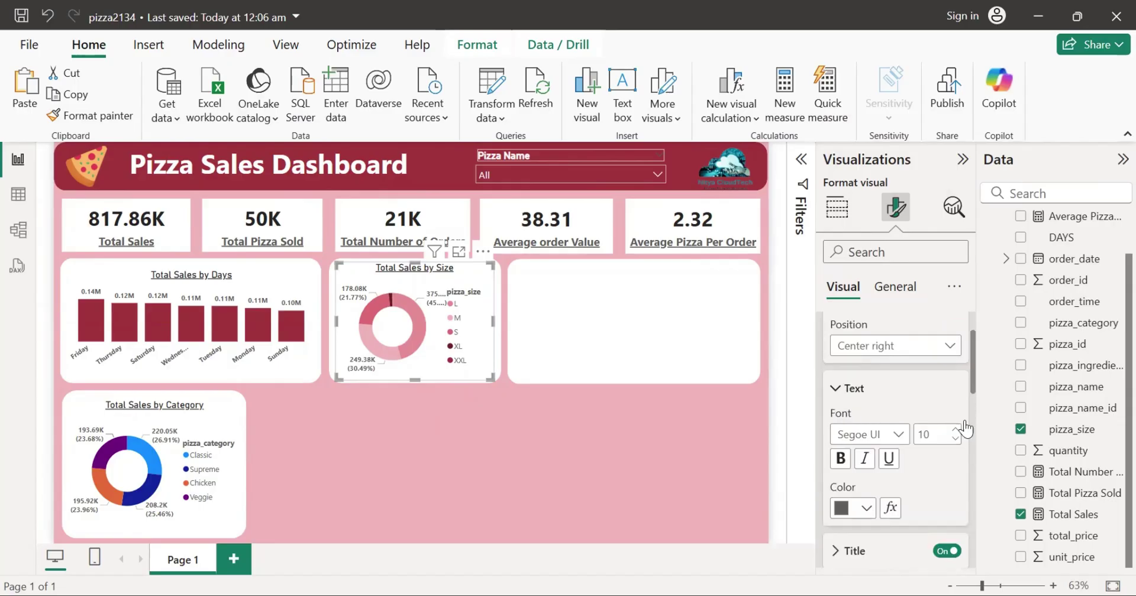
{"action": "left_click", "coordinate": [838, 379]}
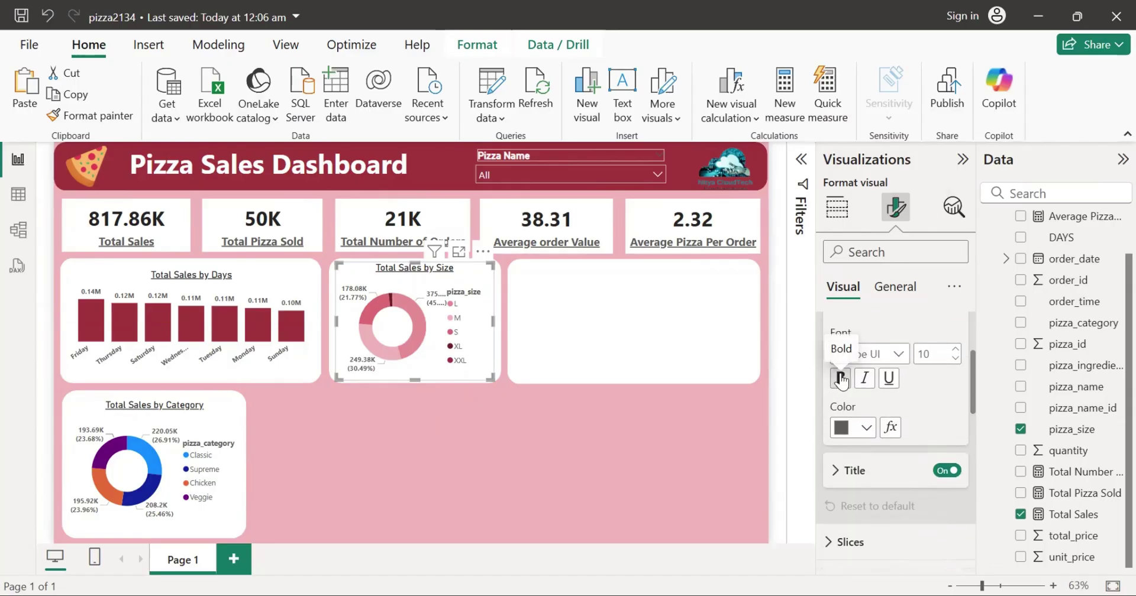
Step: Change the Total Sales by Size chart's legend title to "Pizza Size"
{"action": "left_click", "coordinate": [894, 466]}
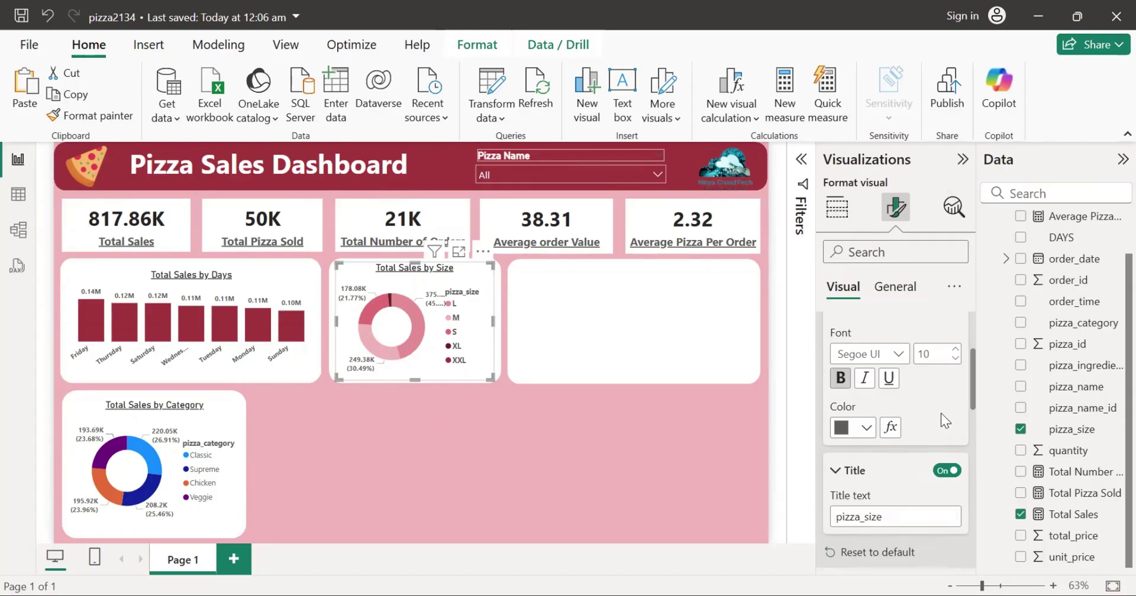
{"action": "left_click_drag", "start_coordinate": [970, 384], "coordinate": [971, 408]}
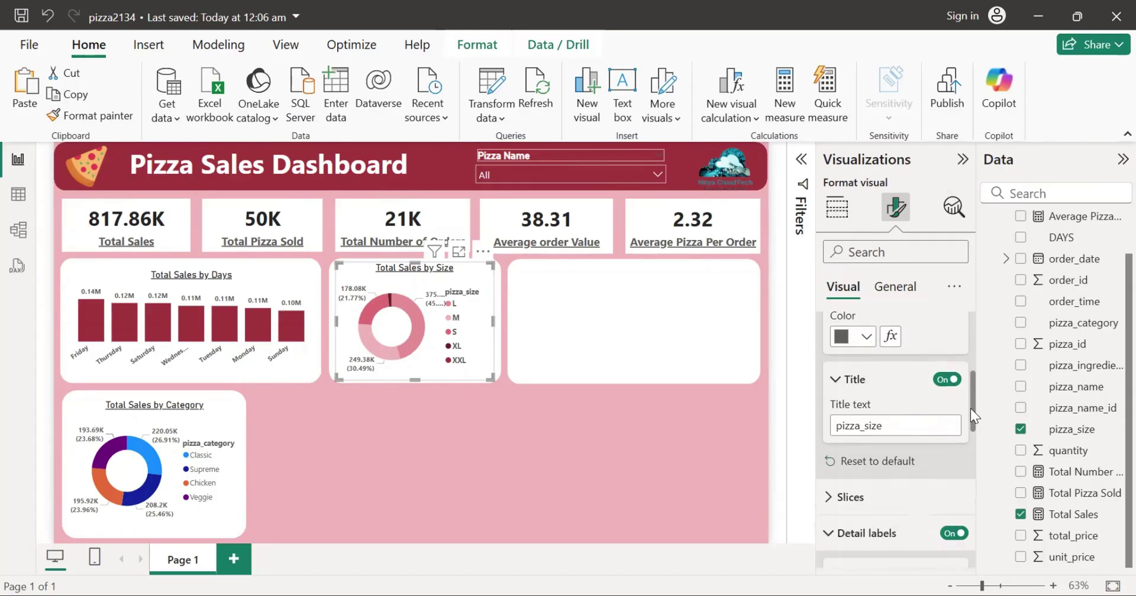
{"action": "left_click", "coordinate": [871, 420]}
{"action": "key", "text": "BackSpace"}
{"action": "key", "text": "BackSpace"}
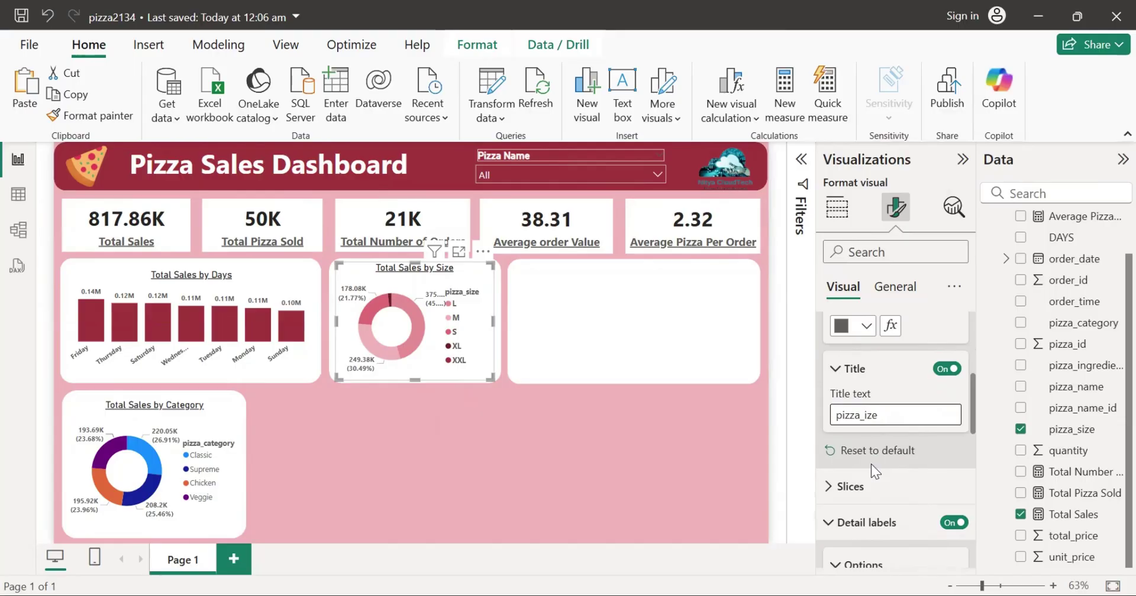
{"action": "type", "text": "S"}
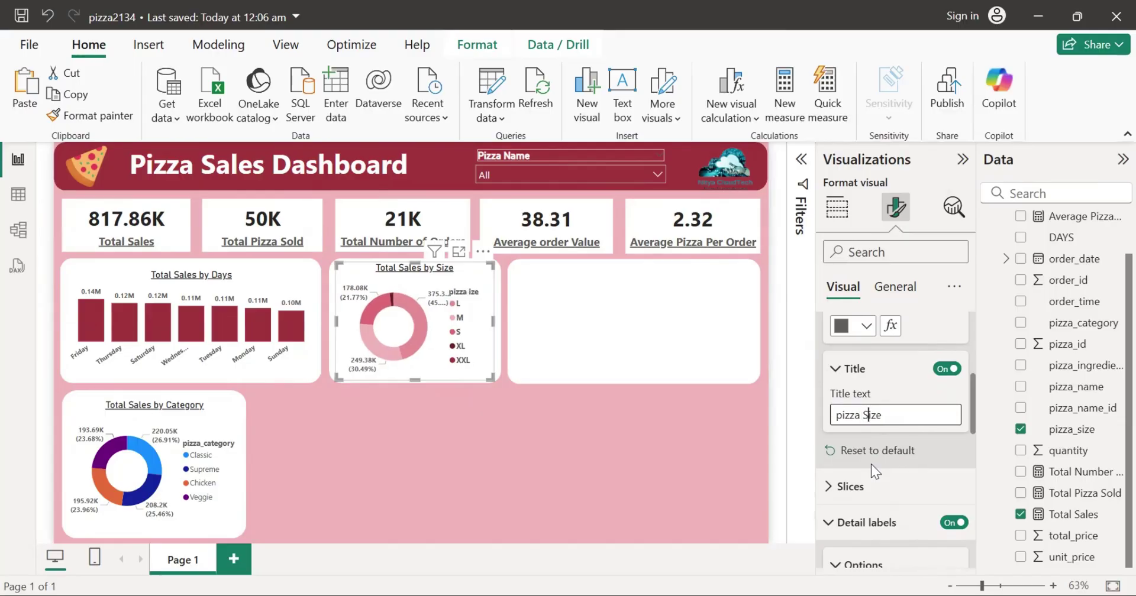
{"action": "left_click", "coordinate": [840, 417]}
{"action": "key", "text": "BackSpace"}
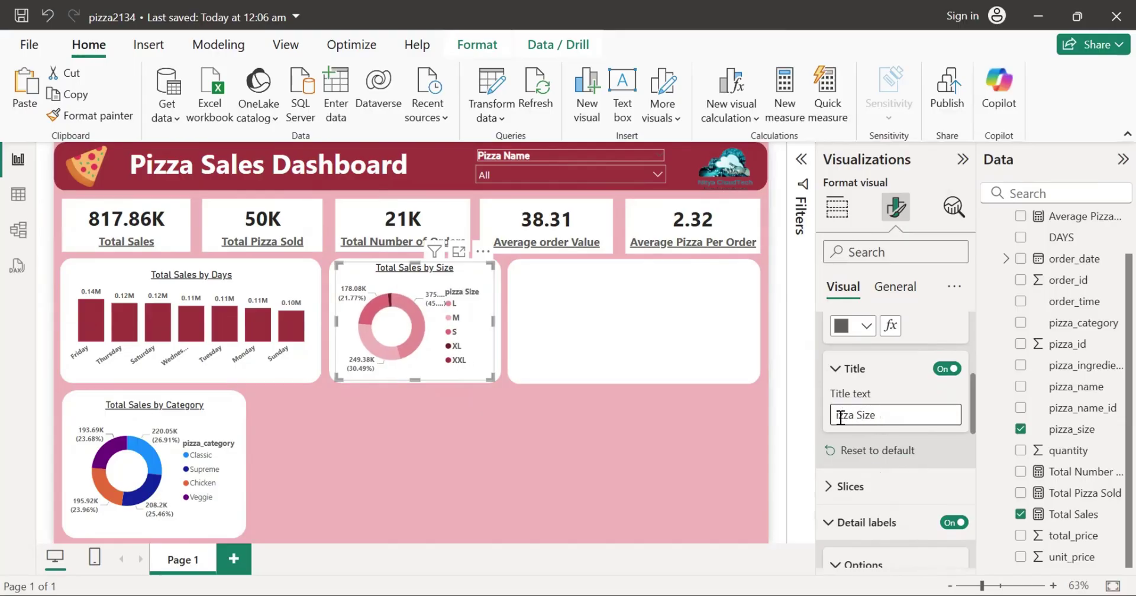
{"action": "type", "text": "P"}
Step: Remove the Total Sales by Category donut chart from the lower white card
{"action": "left_click", "coordinate": [229, 438]}
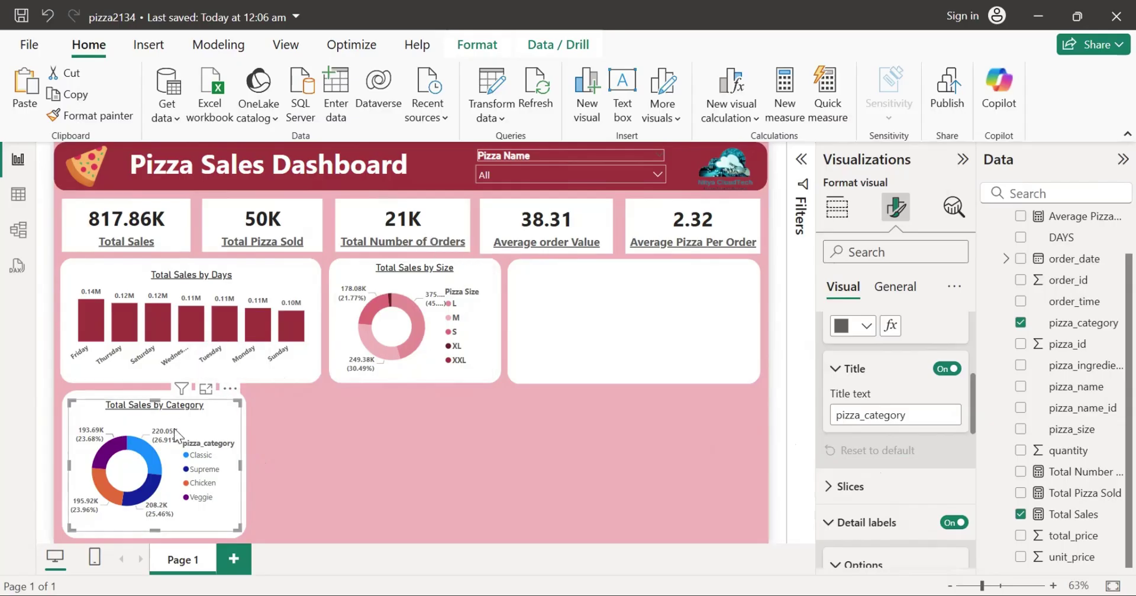
{"action": "left_click", "coordinate": [231, 389]}
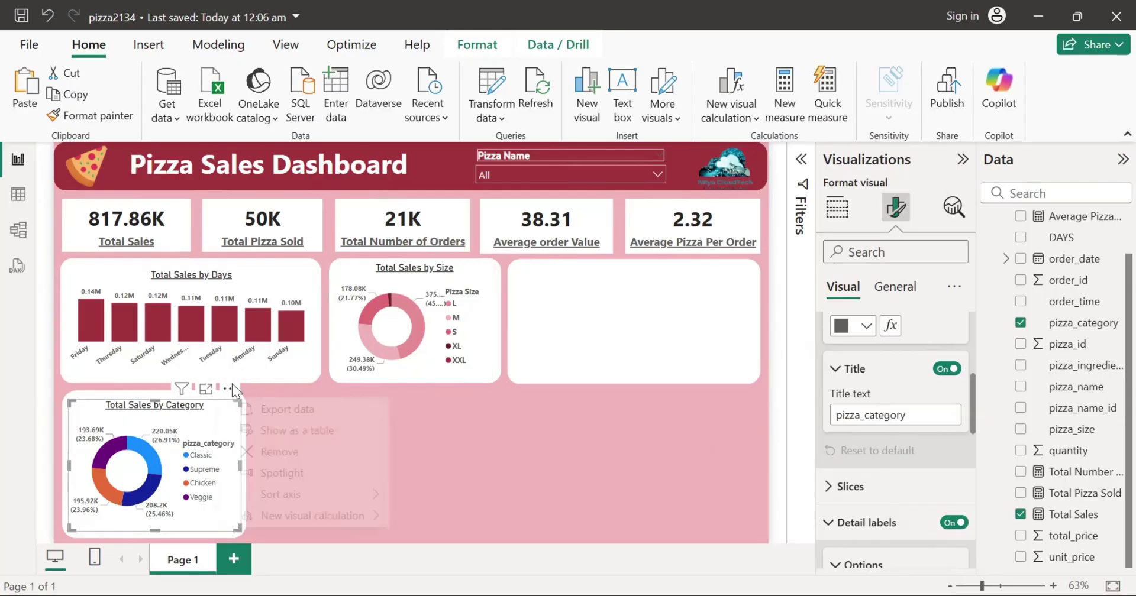
{"action": "left_click", "coordinate": [269, 453]}
Step: Duplicate the Total Sales by Size donut chart and position the copy inside the empty lower white card
{"action": "left_click", "coordinate": [415, 330]}
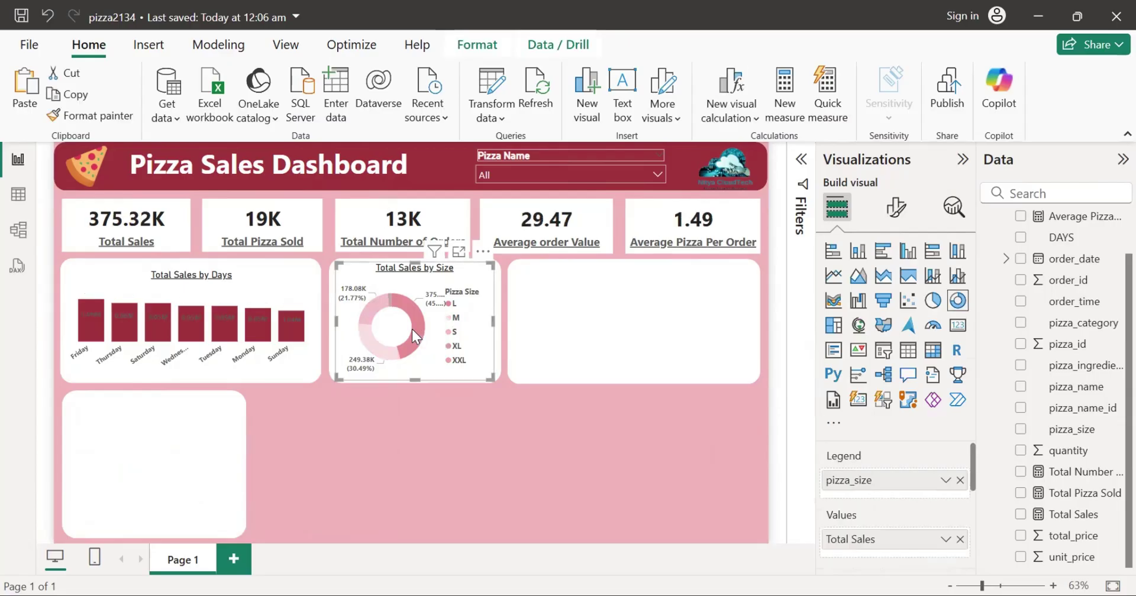
{"action": "left_click_drag", "start_coordinate": [412, 329], "coordinate": [430, 347]}
{"action": "left_click_drag", "start_coordinate": [254, 485], "coordinate": [154, 532]}
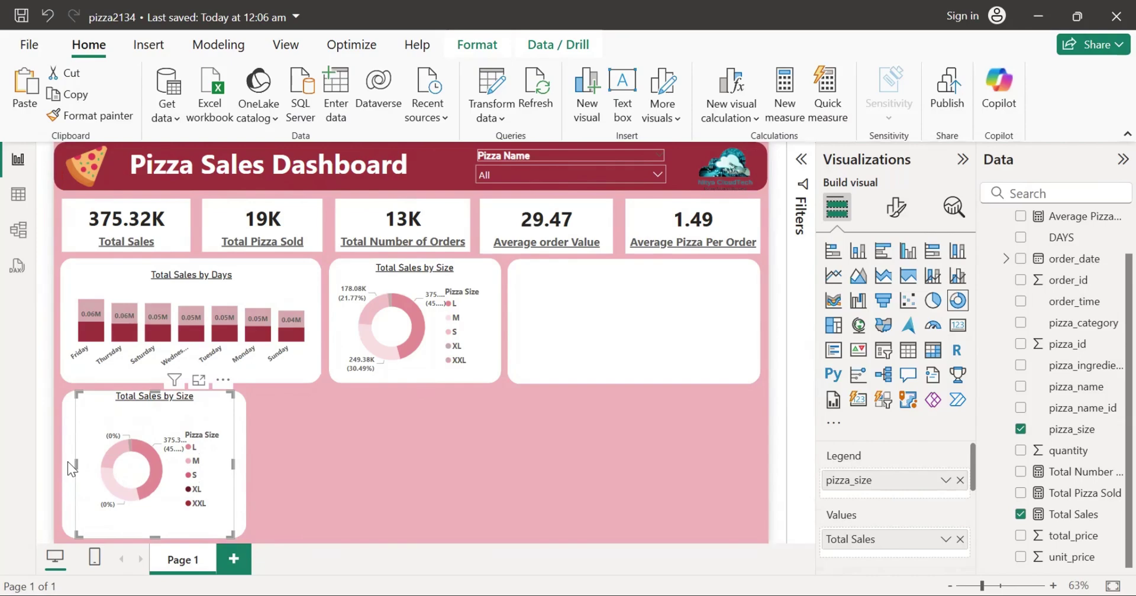
{"action": "left_click_drag", "start_coordinate": [67, 461], "coordinate": [119, 471]}
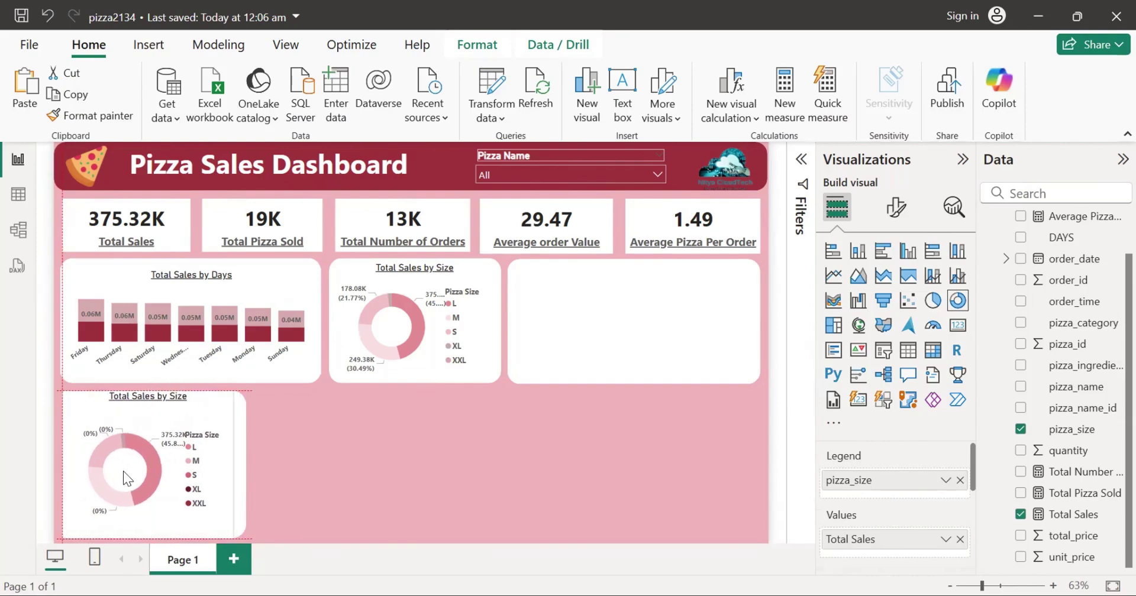
{"action": "left_click_drag", "start_coordinate": [63, 397], "coordinate": [70, 397]}
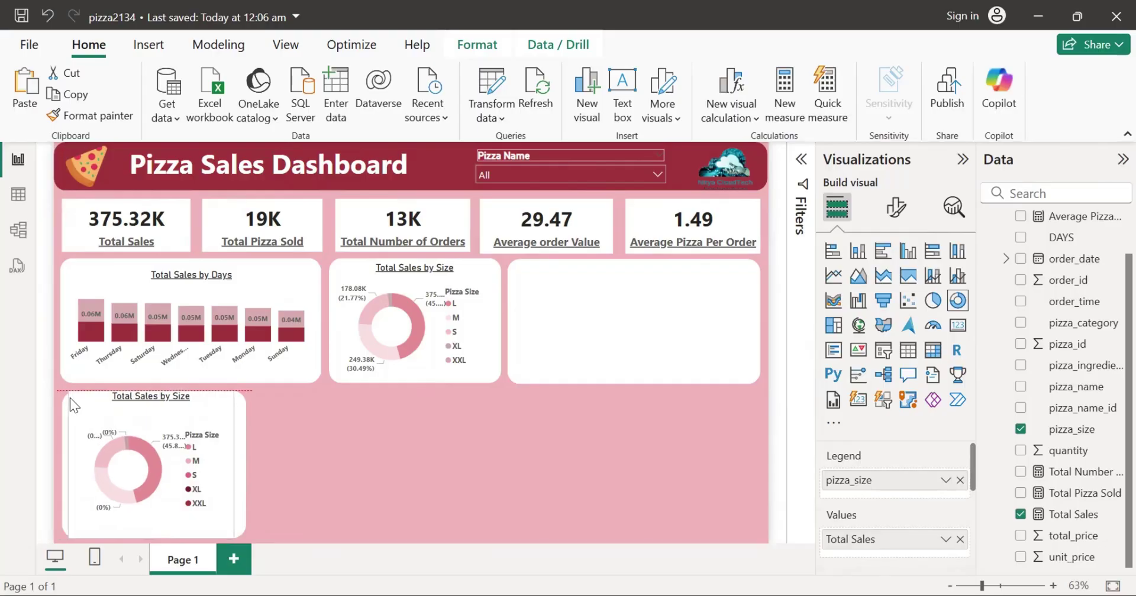
{"action": "left_click", "coordinate": [317, 482]}
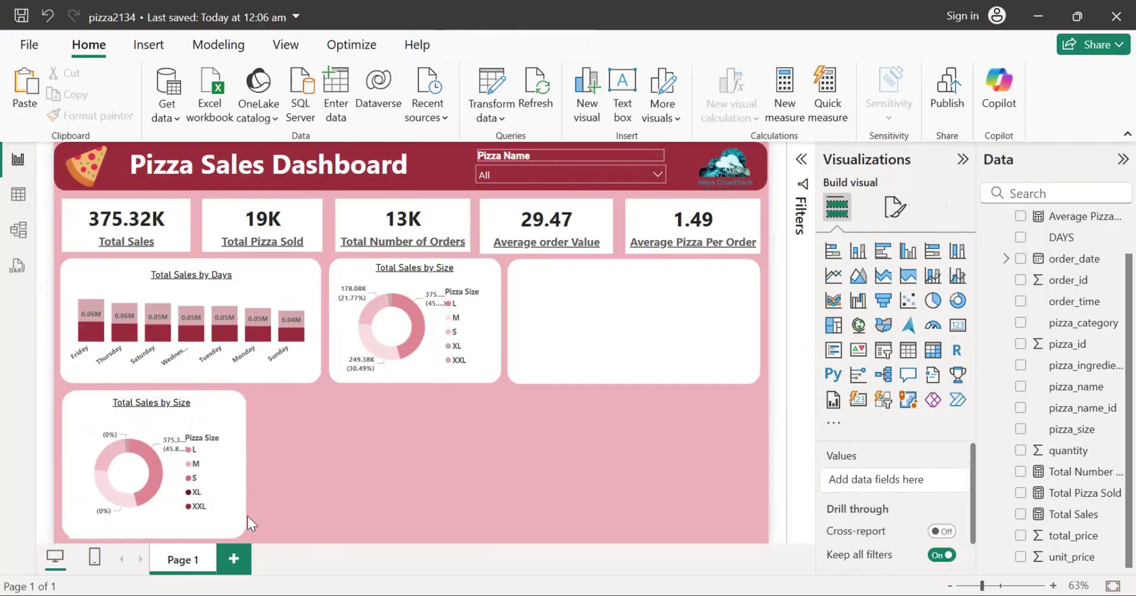
Step: Replace pizza_size with pizza_category as the legend field of the duplicated donut chart
{"action": "left_click", "coordinate": [216, 461]}
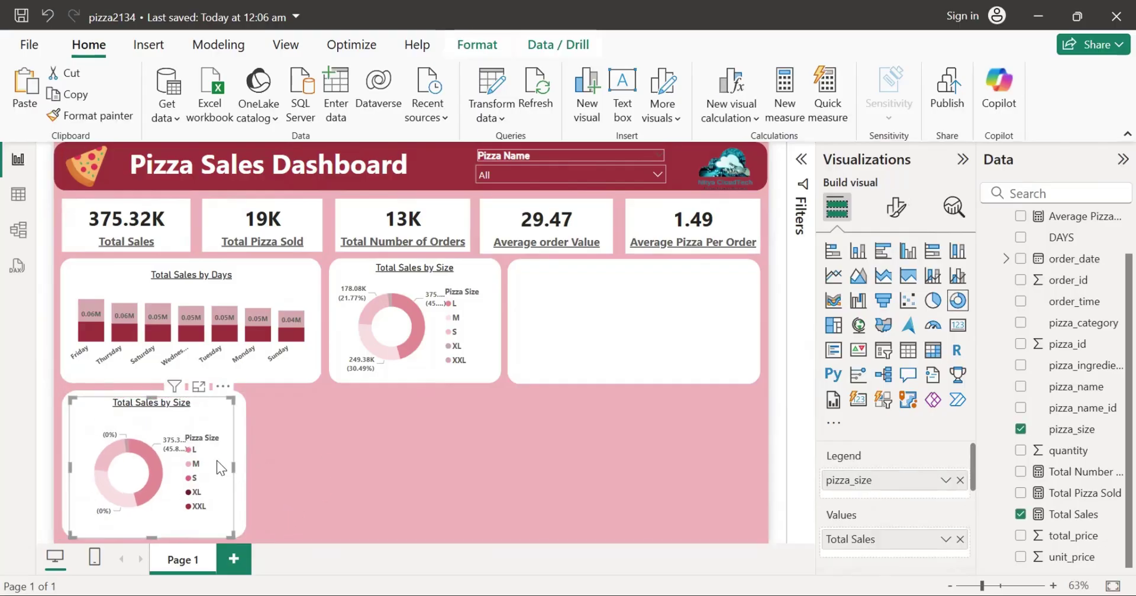
{"action": "left_click", "coordinate": [1021, 429]}
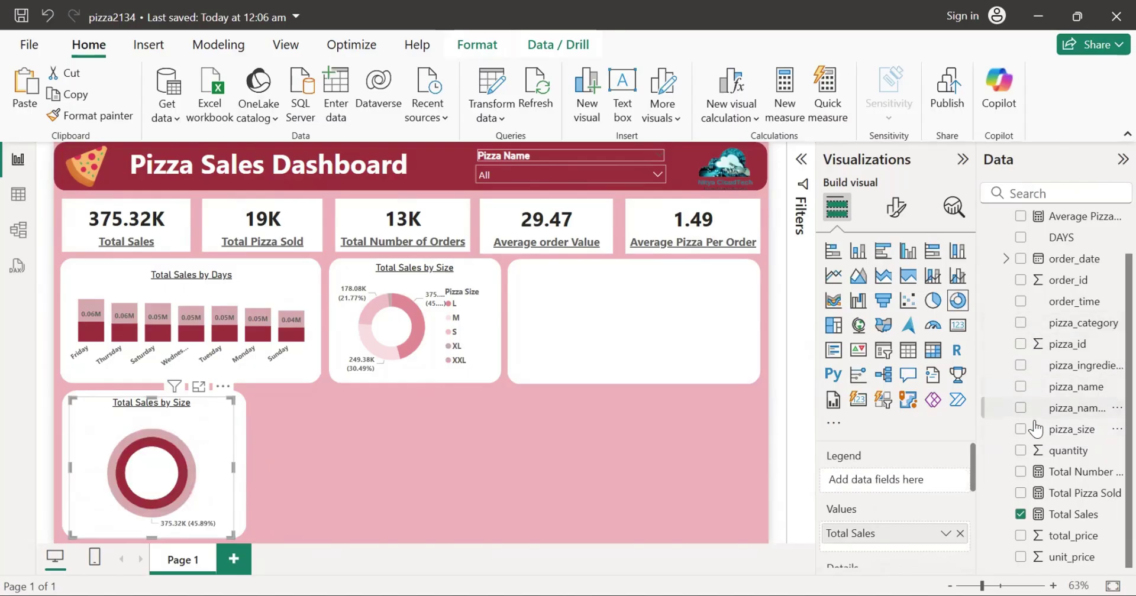
{"action": "left_click", "coordinate": [1021, 323]}
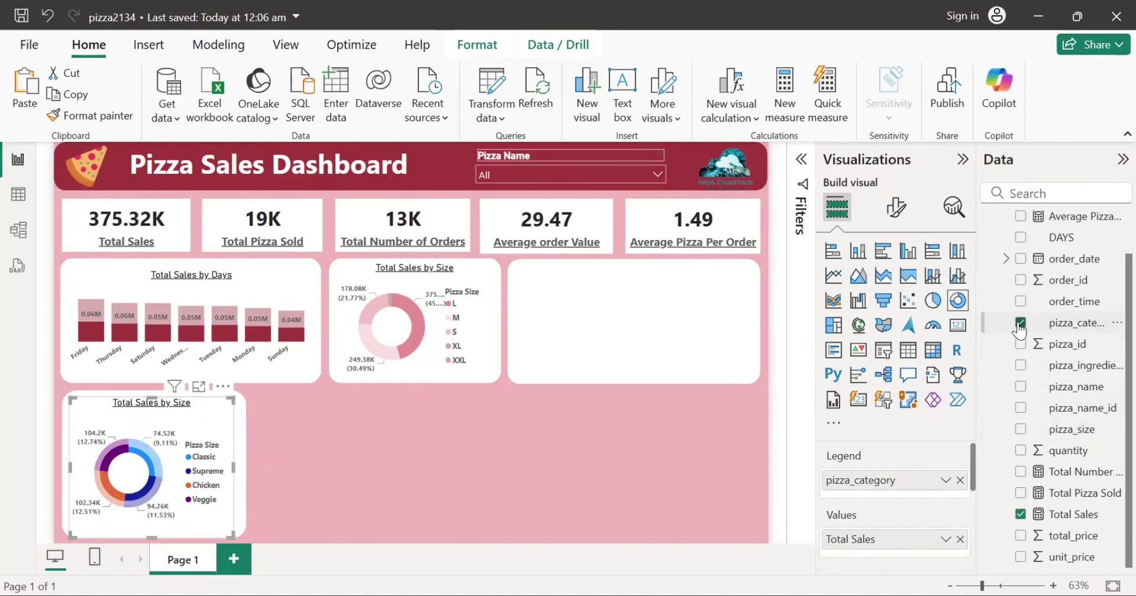
{"action": "left_click", "coordinate": [453, 517]}
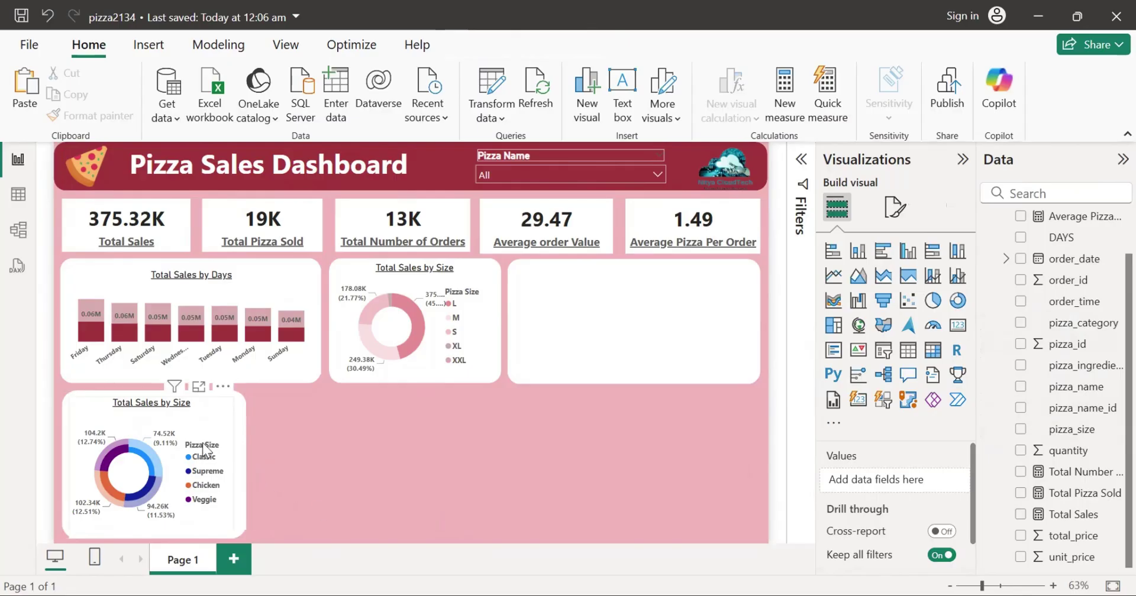
Step: Change the lower donut chart's legend title to "Pizza Category"
{"action": "left_click", "coordinate": [895, 207]}
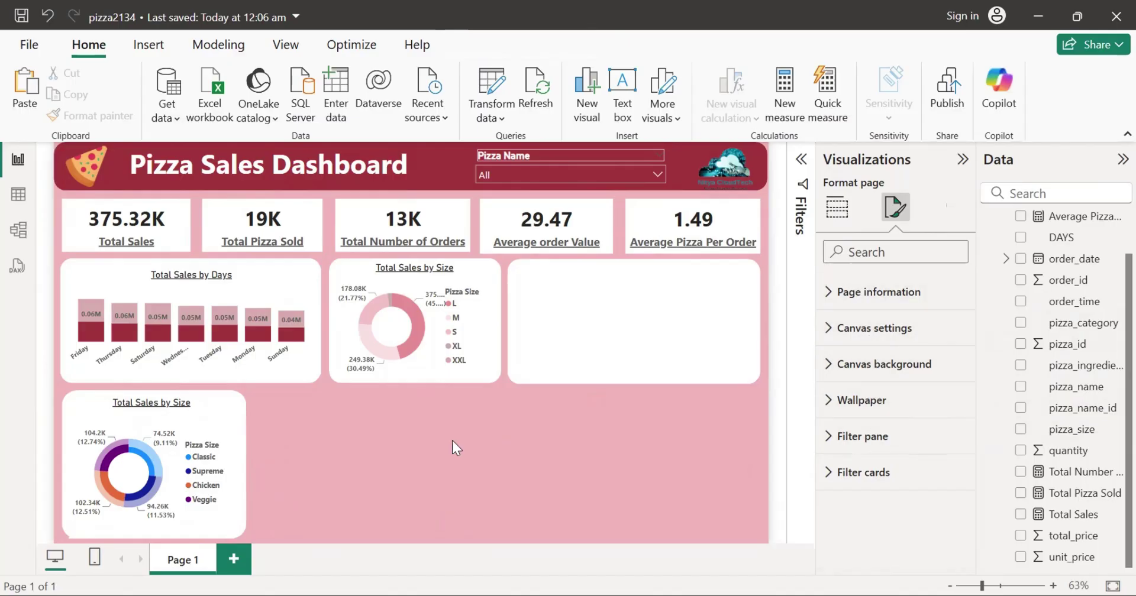
{"action": "left_click", "coordinate": [220, 448]}
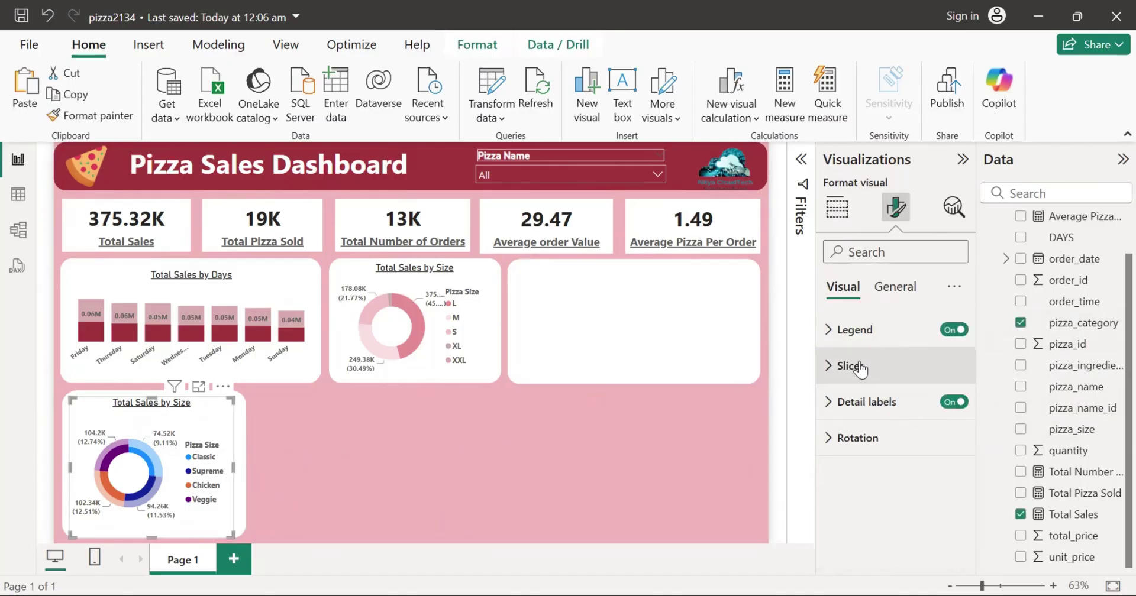
{"action": "left_click", "coordinate": [897, 338]}
{"action": "scroll", "coordinate": [975, 427], "scroll_direction": "down", "scroll_amount": 1}
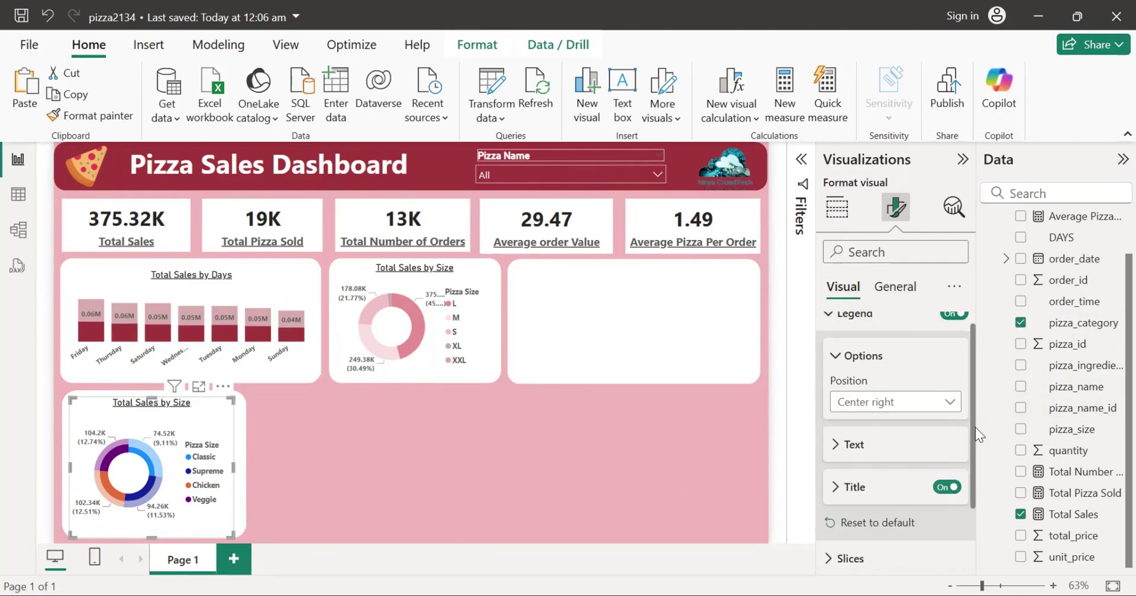
{"action": "scroll", "coordinate": [970, 449], "scroll_direction": "down", "scroll_amount": 1}
{"action": "left_click", "coordinate": [900, 418]}
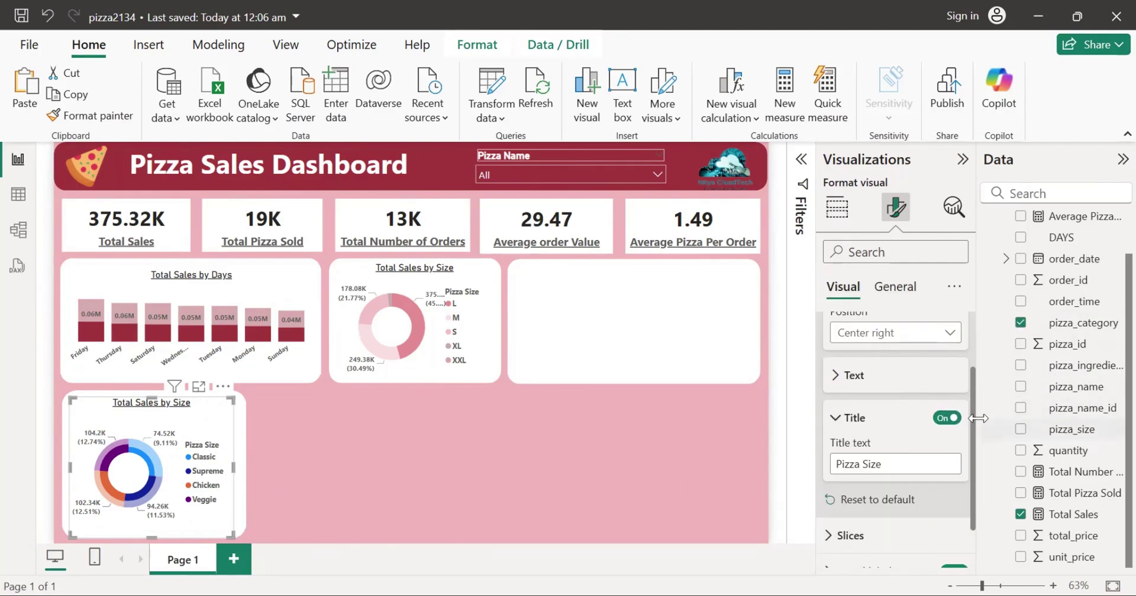
{"action": "left_click", "coordinate": [884, 463]}
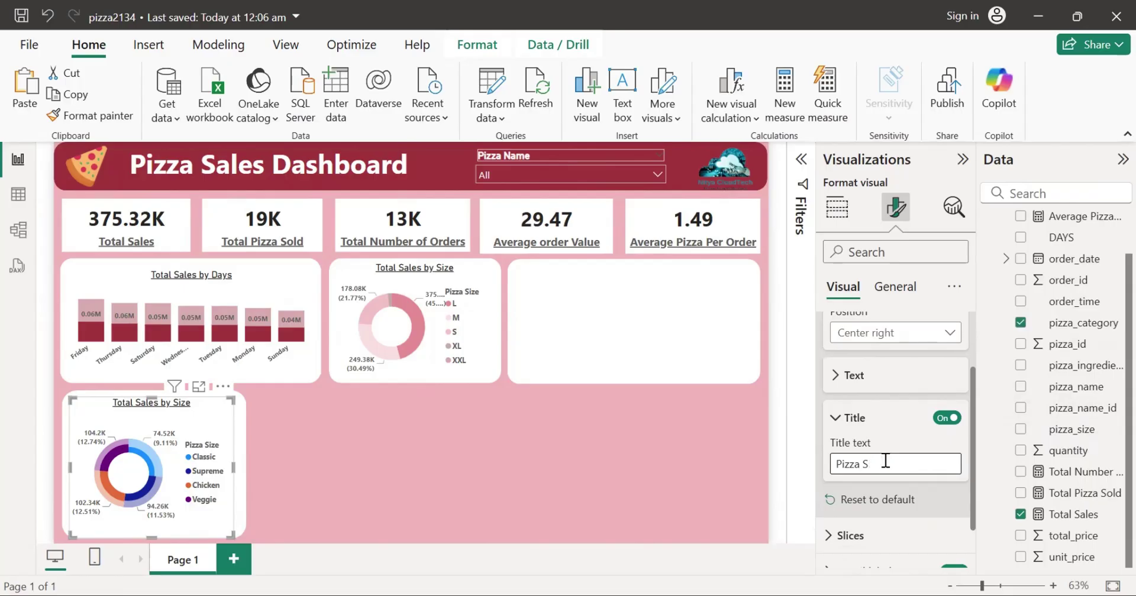
{"action": "key", "text": "BackSpace"}
{"action": "key", "text": "BackSpace"}
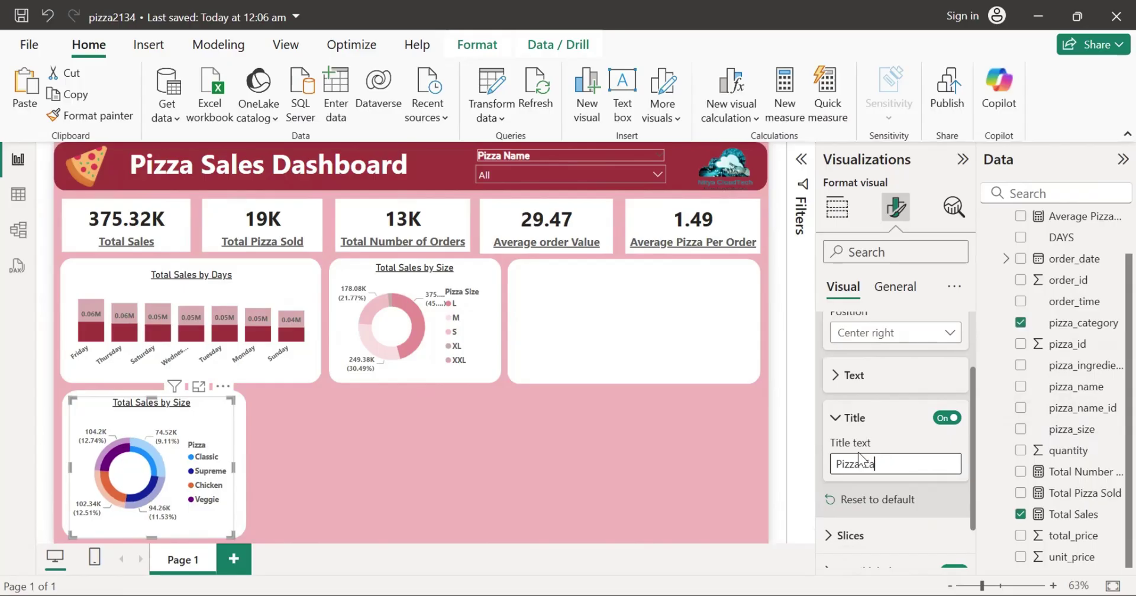
{"action": "type", "text": "Category"}
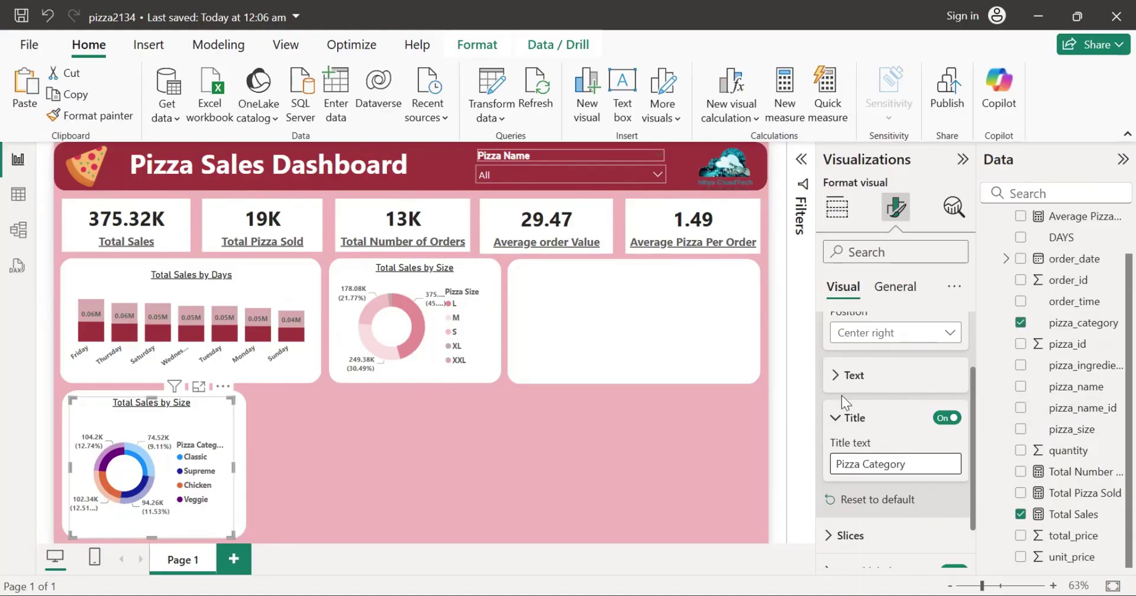
{"action": "left_click", "coordinate": [685, 422]}
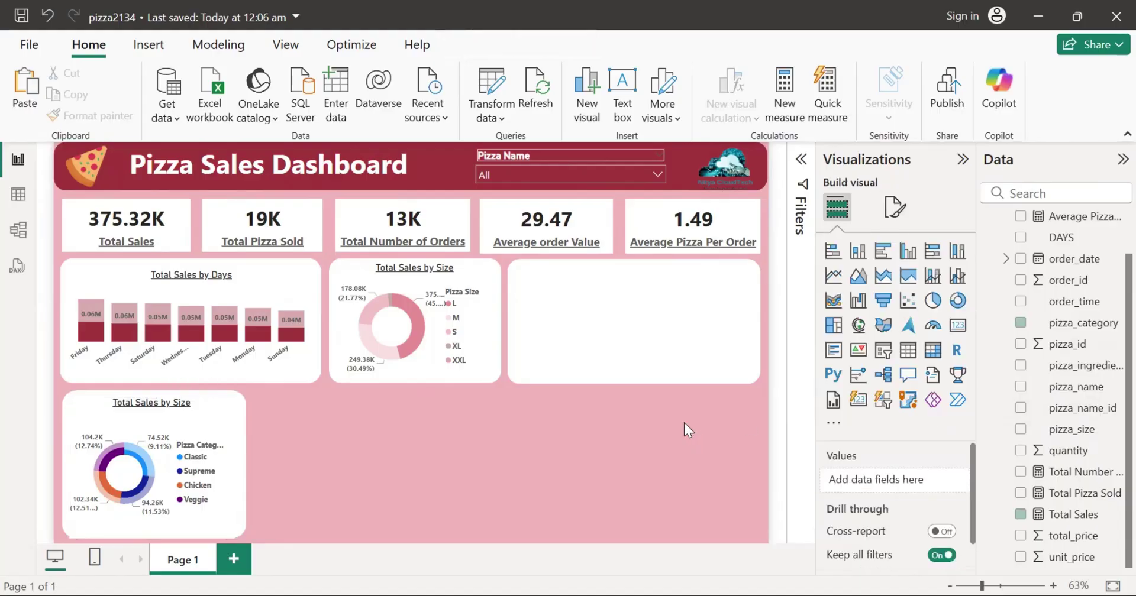
Step: Widen the lower white card slightly and resize the donut chart to fill it with its full legend title
{"action": "left_click", "coordinate": [229, 469]}
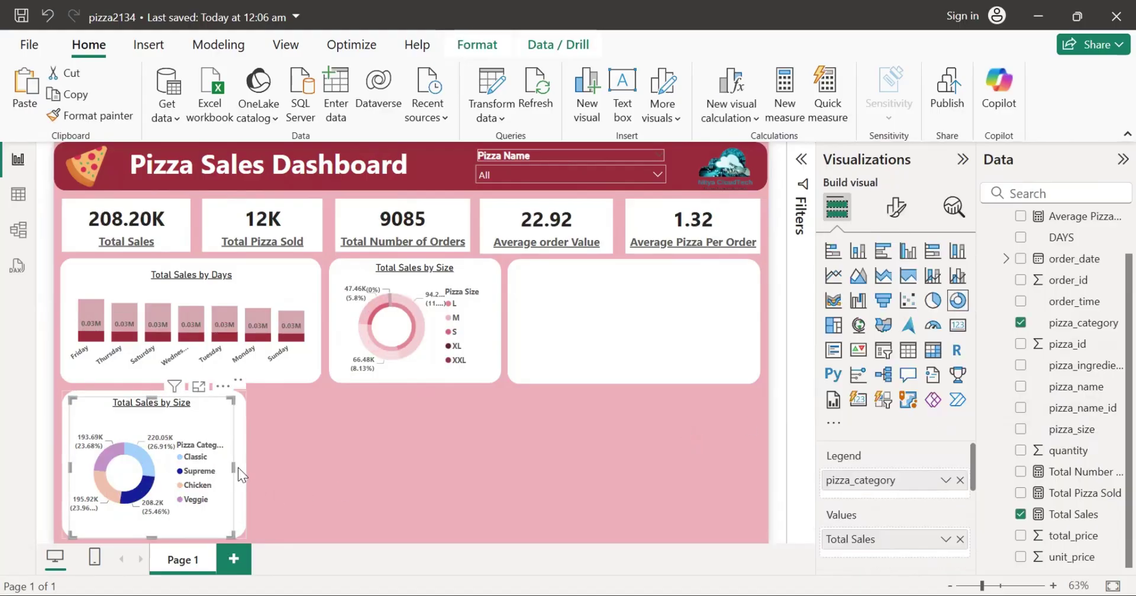
{"action": "left_click_drag", "start_coordinate": [238, 467], "coordinate": [288, 457]}
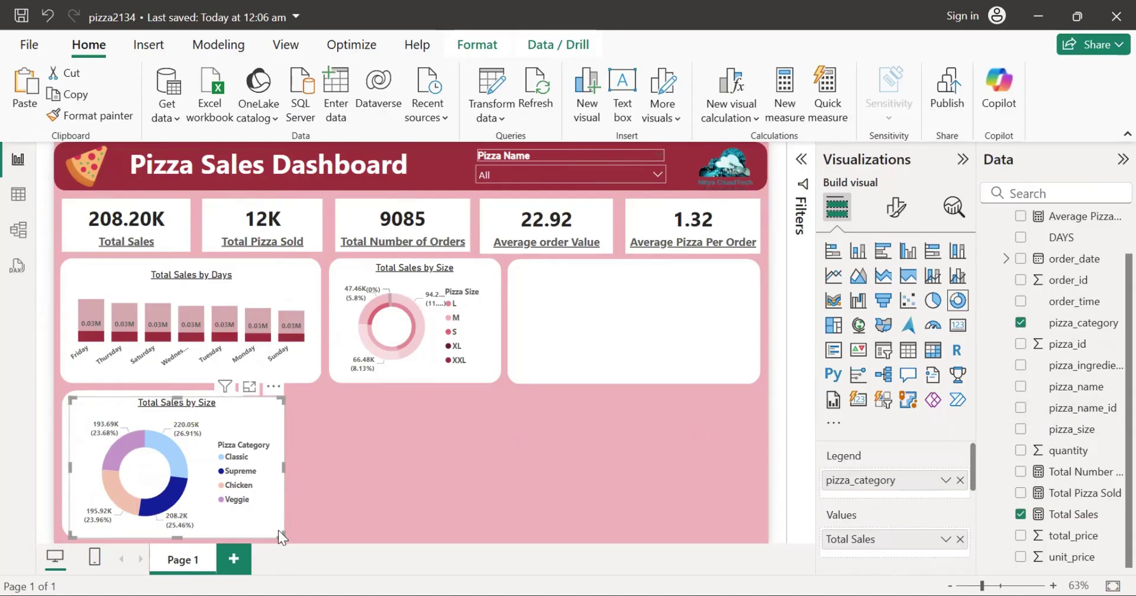
{"action": "left_click_drag", "start_coordinate": [277, 530], "coordinate": [224, 515]}
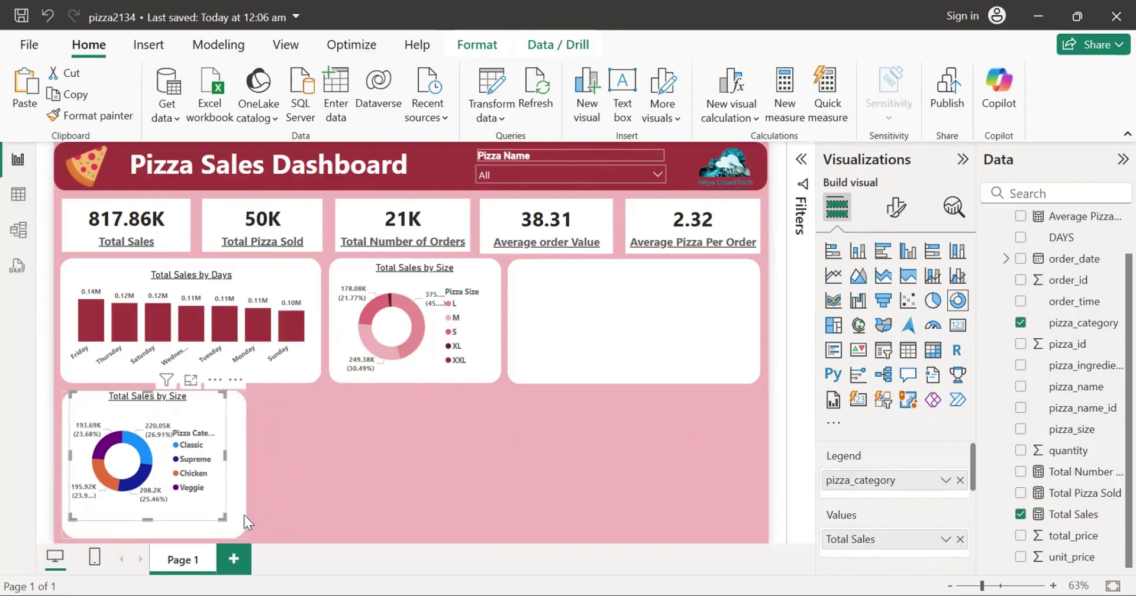
{"action": "left_click", "coordinate": [243, 513]}
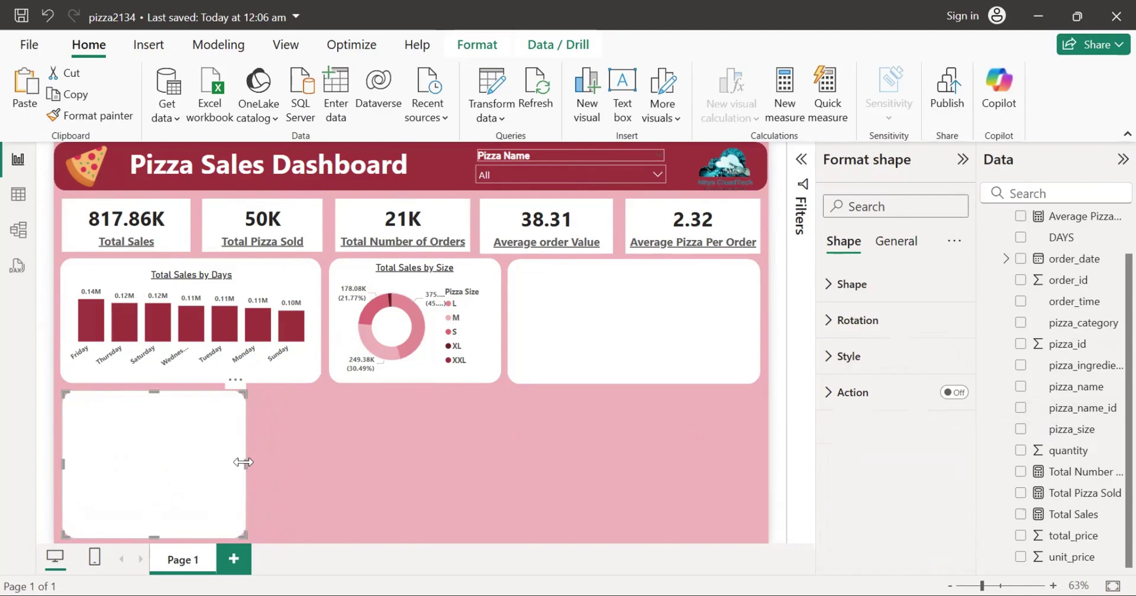
{"action": "left_click_drag", "start_coordinate": [243, 462], "coordinate": [263, 461]}
{"action": "left_click", "coordinate": [281, 464]}
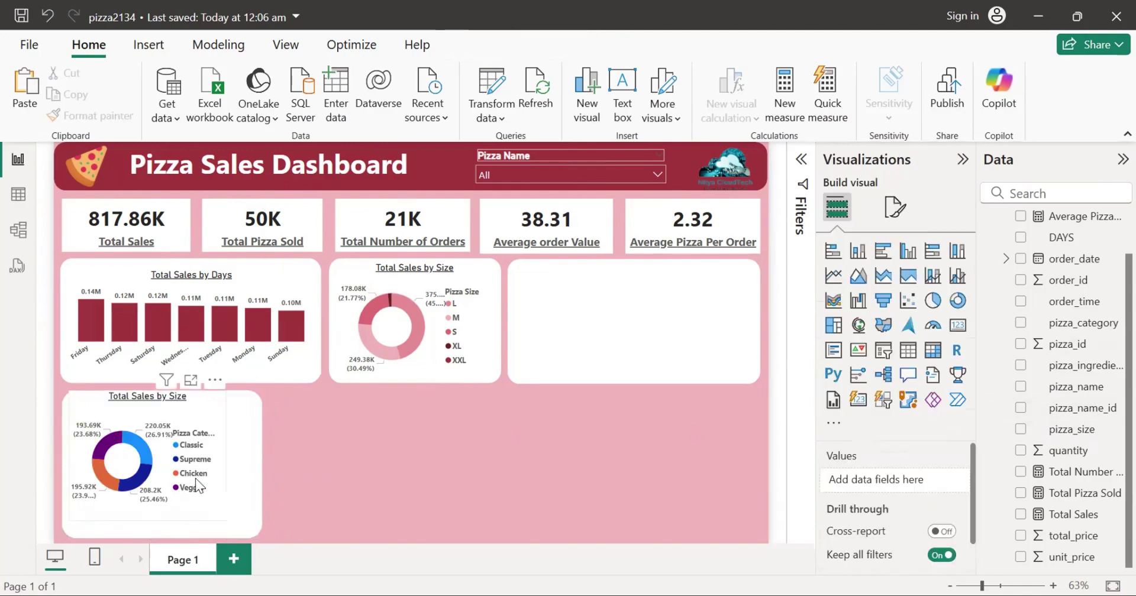
{"action": "left_click_drag", "start_coordinate": [195, 478], "coordinate": [251, 456]}
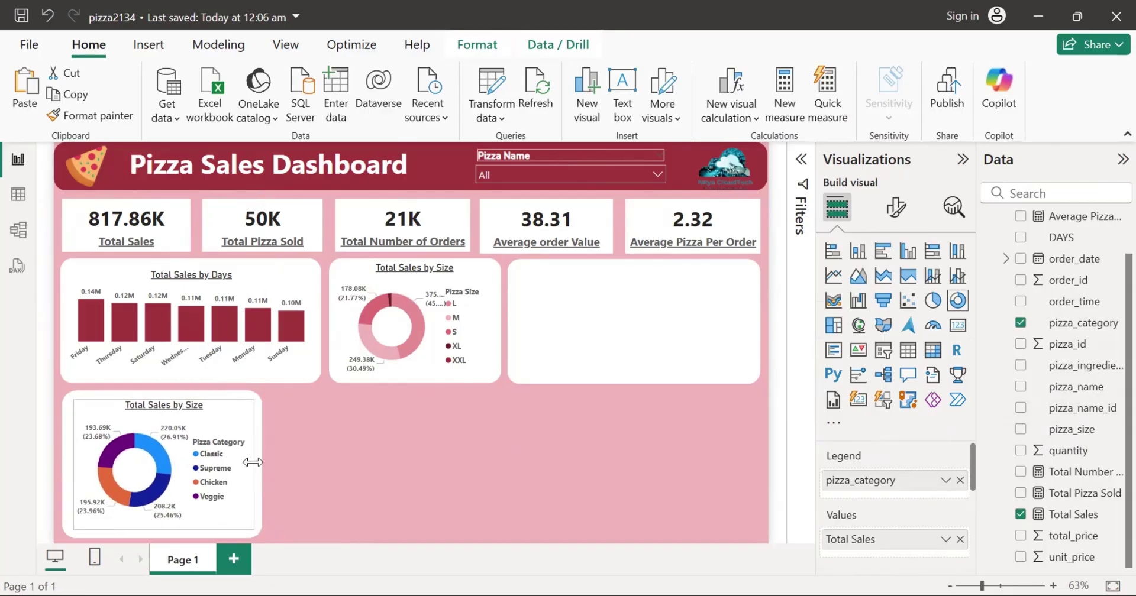
Step: Narrow the lower white card slightly and nudge the donut chart so it sits centered inside the card
{"action": "left_click", "coordinate": [277, 474]}
{"action": "left_click", "coordinate": [259, 467]}
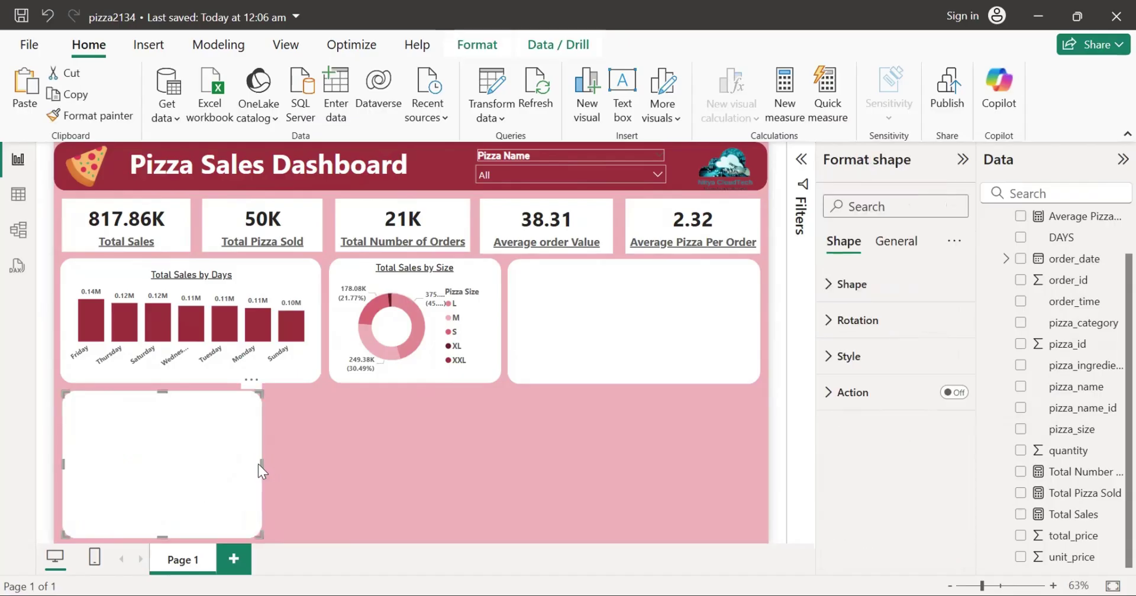
{"action": "left_click_drag", "start_coordinate": [259, 464], "coordinate": [255, 464]}
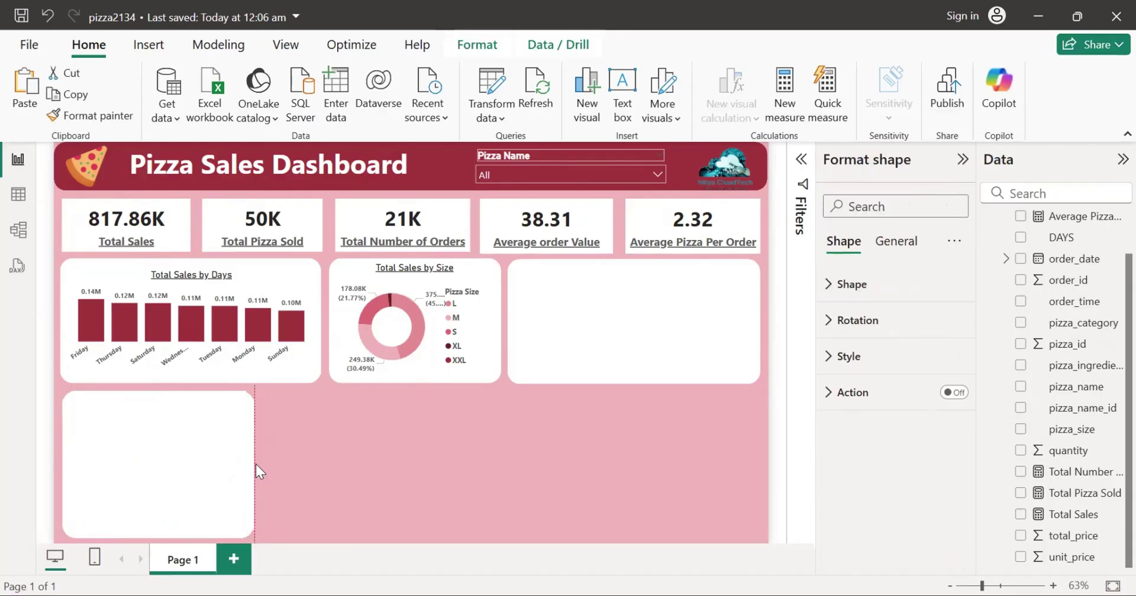
{"action": "left_click", "coordinate": [290, 462]}
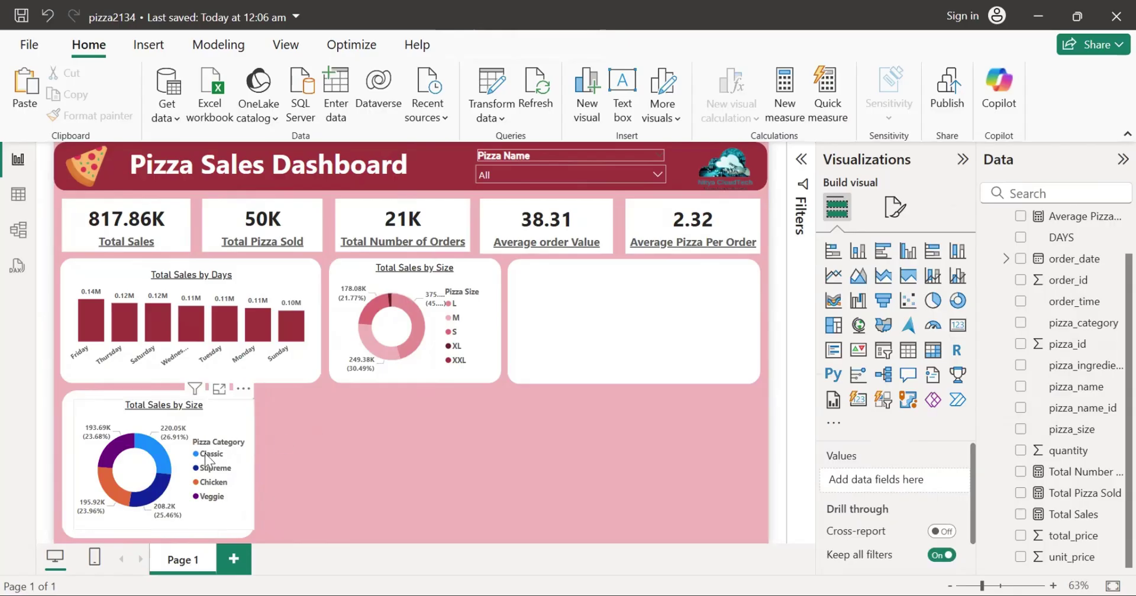
{"action": "left_click", "coordinate": [165, 406]}
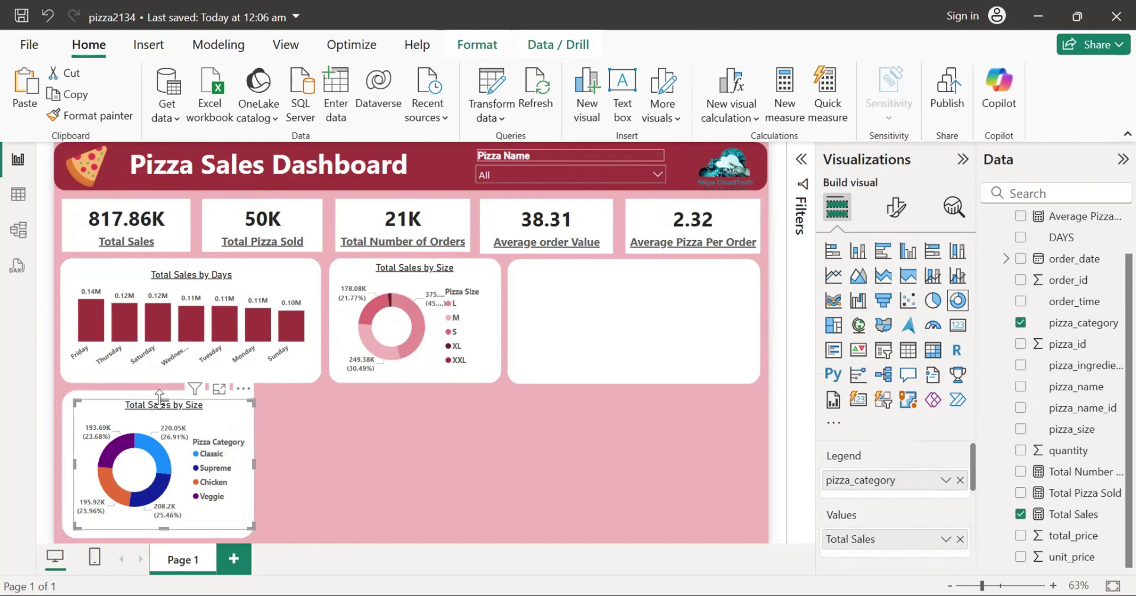
{"action": "left_click_drag", "start_coordinate": [159, 397], "coordinate": [155, 396]}
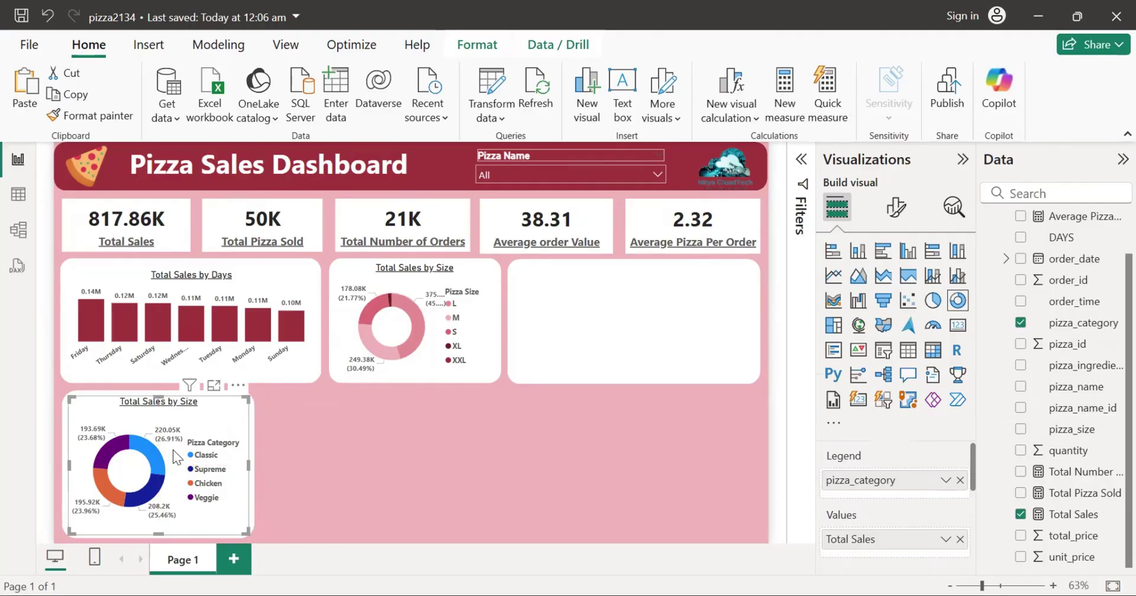
{"action": "left_click", "coordinate": [388, 447]}
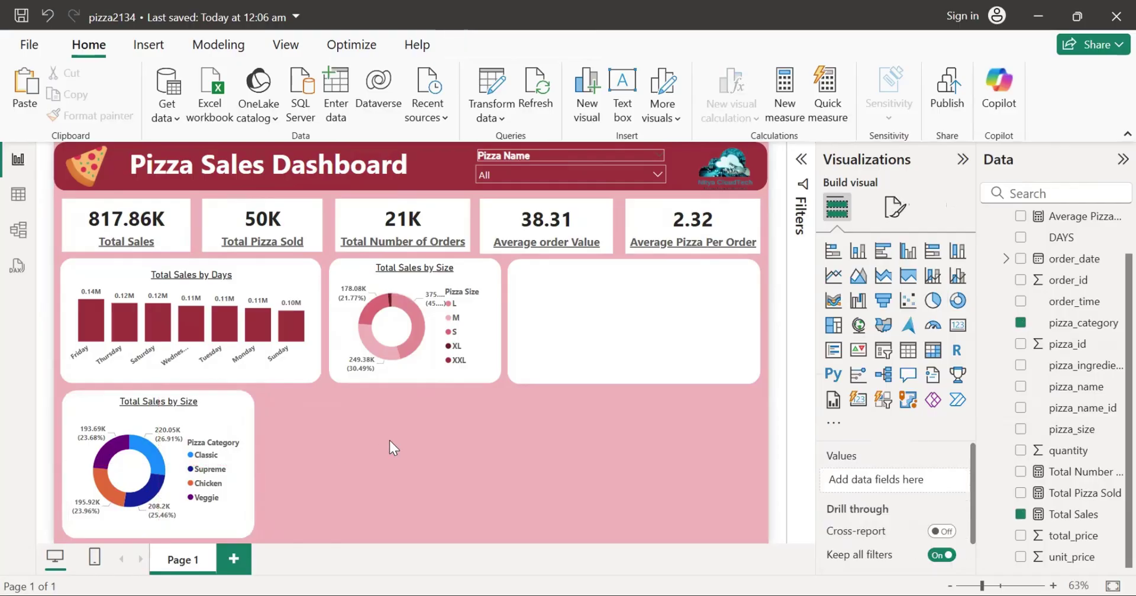
Step: Change the lower donut chart's title to "Total Sales by Category"
{"action": "left_click", "coordinate": [890, 220]}
{"action": "left_click", "coordinate": [200, 484]}
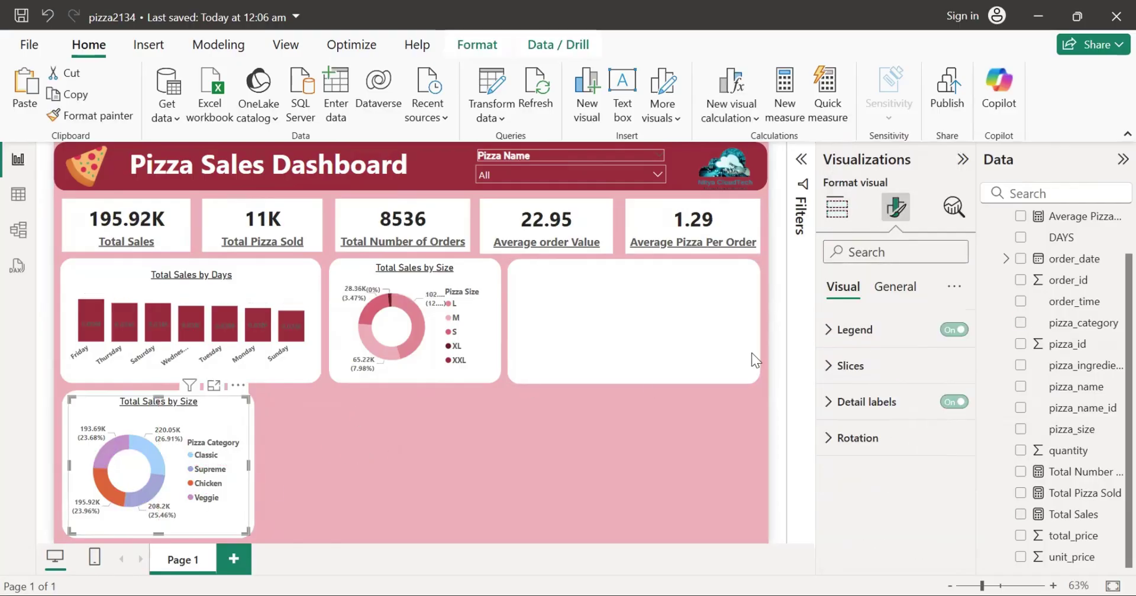
{"action": "left_click", "coordinate": [890, 286]}
{"action": "left_click", "coordinate": [885, 367]}
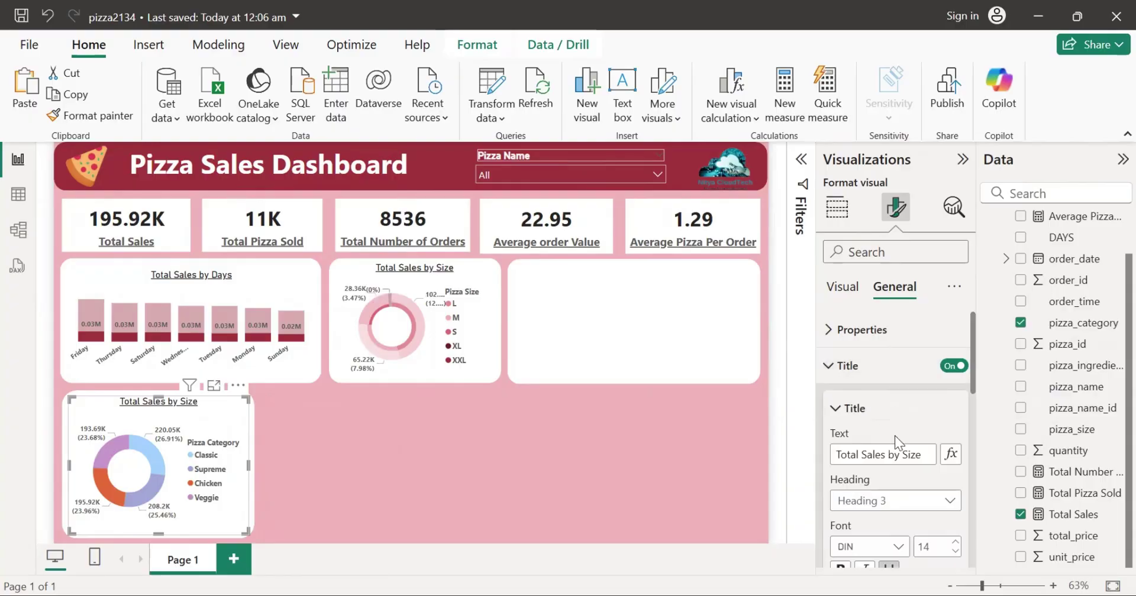
{"action": "left_click", "coordinate": [900, 455]}
{"action": "key", "text": "BackSpace"}
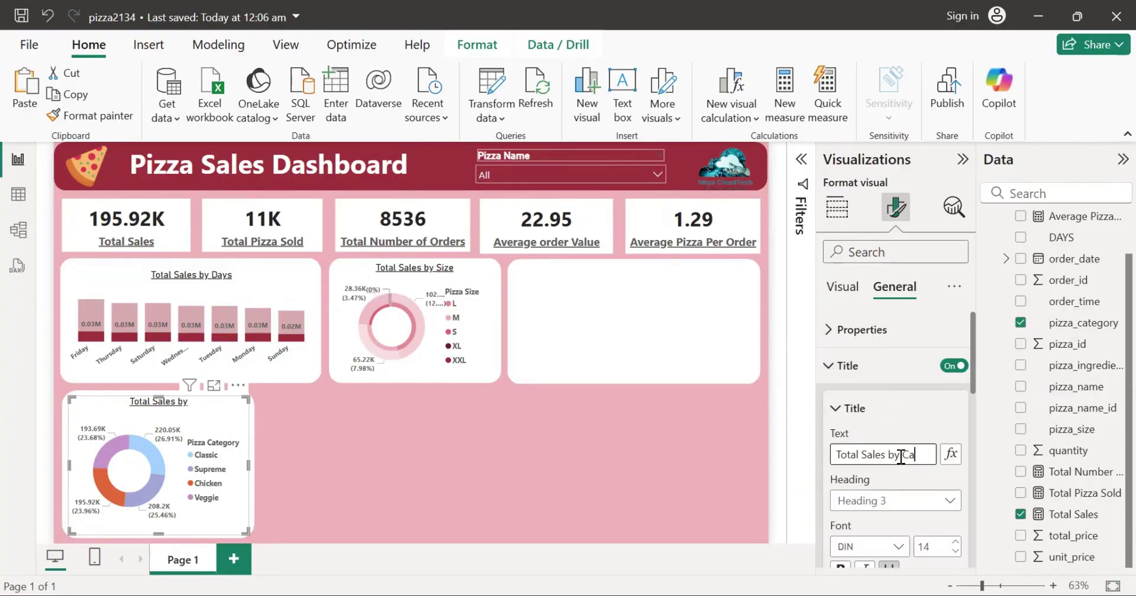
{"action": "type", "text": "Category"}
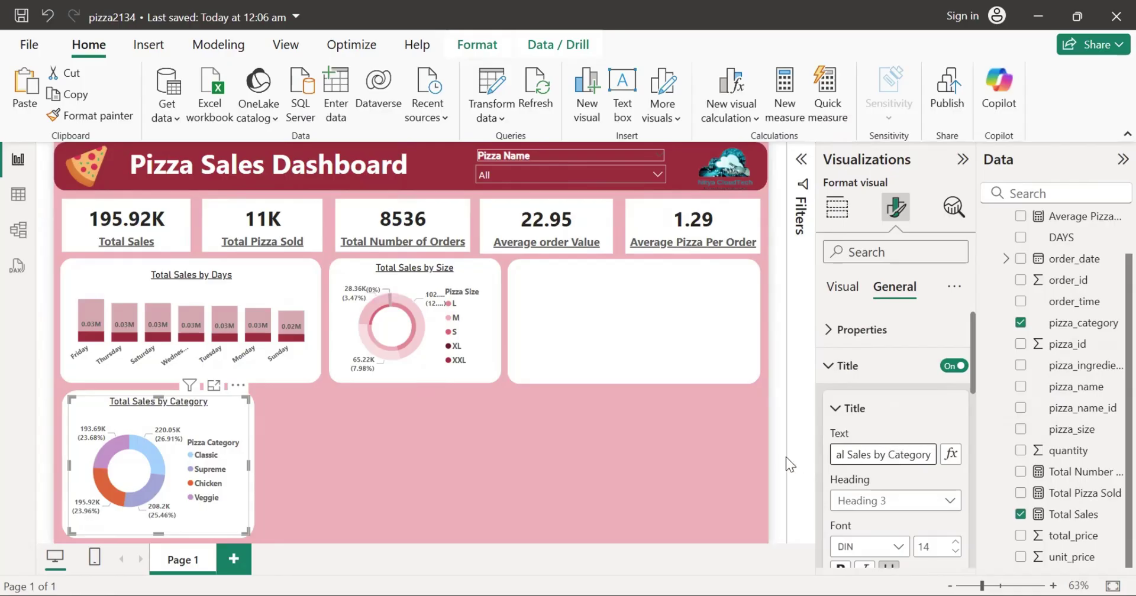
{"action": "left_click", "coordinate": [719, 461]}
Step: Color the Classic slice of the category donut chart light pink (#efb5b9) and clear the slice selection
{"action": "left_click", "coordinate": [172, 478]}
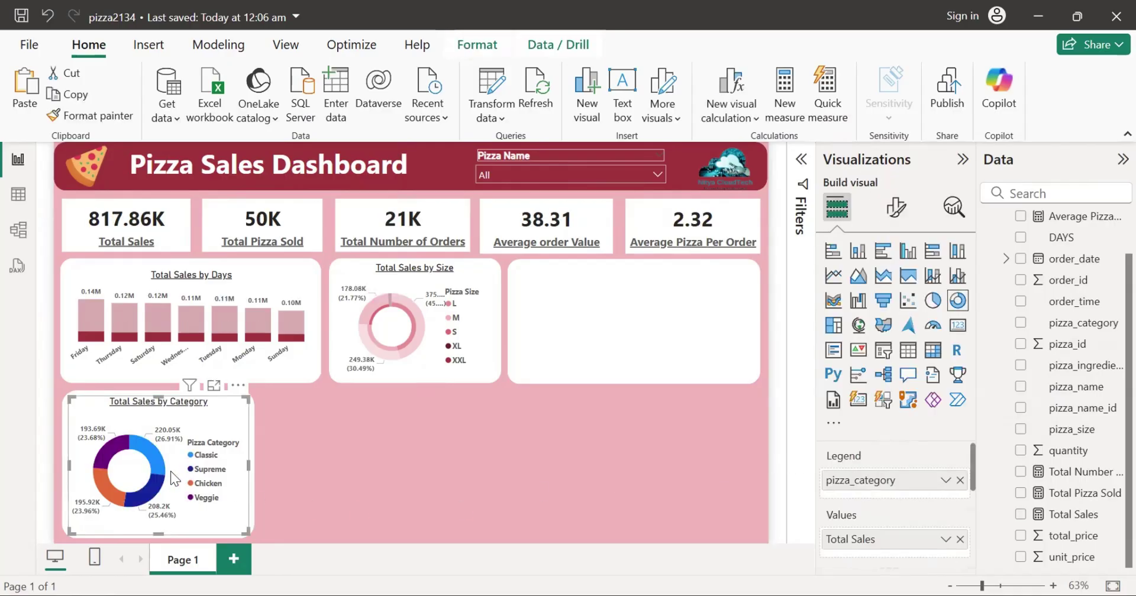
{"action": "left_click", "coordinate": [158, 458]}
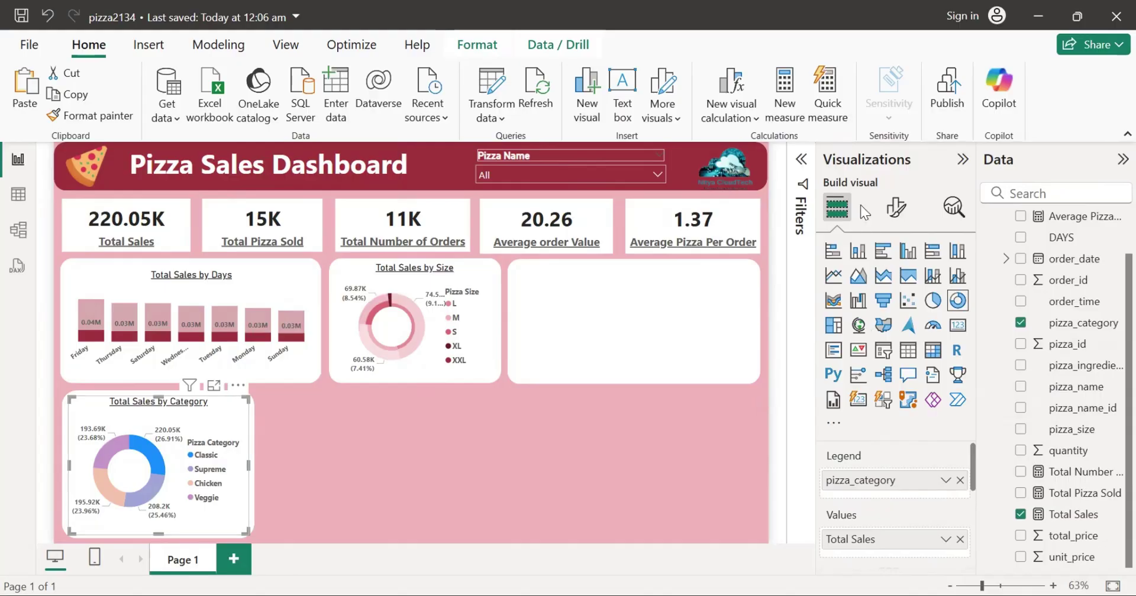
{"action": "left_click", "coordinate": [896, 207]}
{"action": "left_click", "coordinate": [861, 367]}
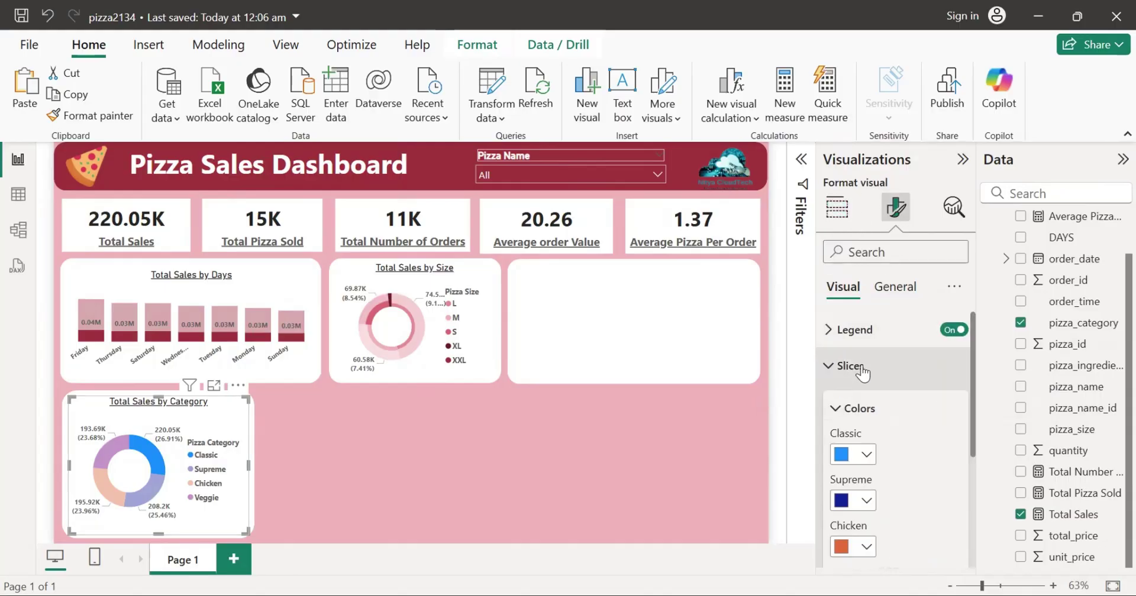
{"action": "left_click", "coordinate": [865, 455]}
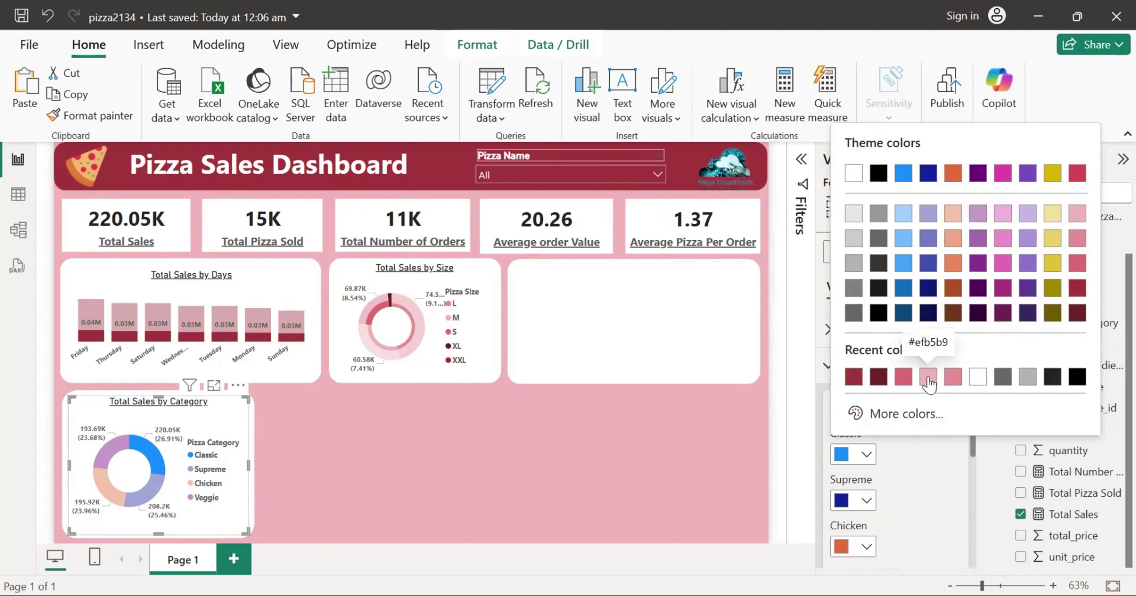
{"action": "left_click", "coordinate": [929, 378]}
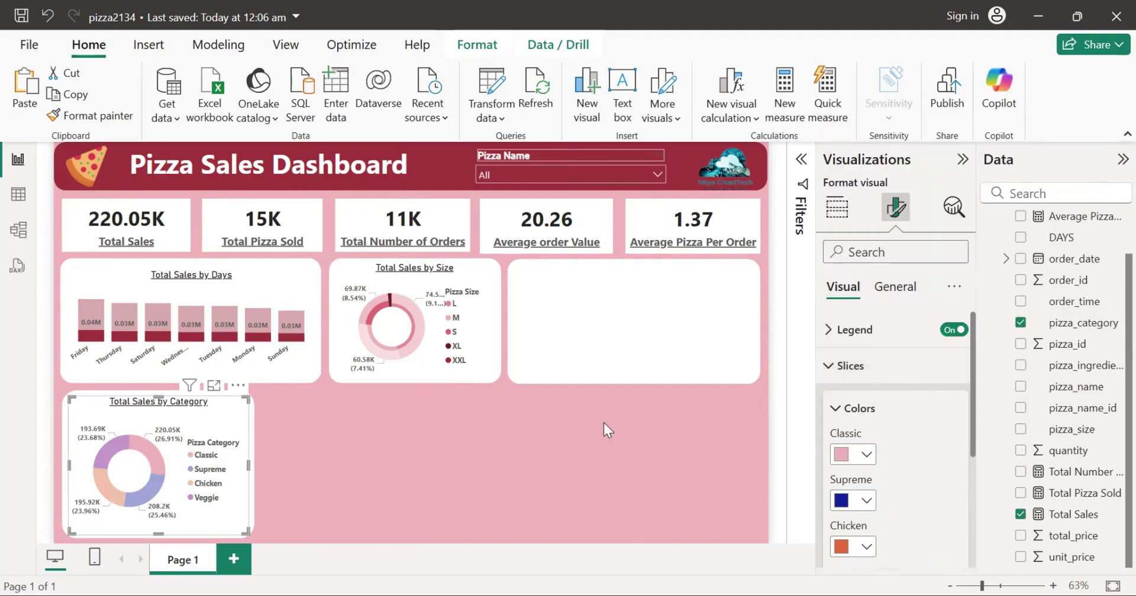
{"action": "left_click", "coordinate": [491, 454]}
{"action": "left_click", "coordinate": [159, 469]}
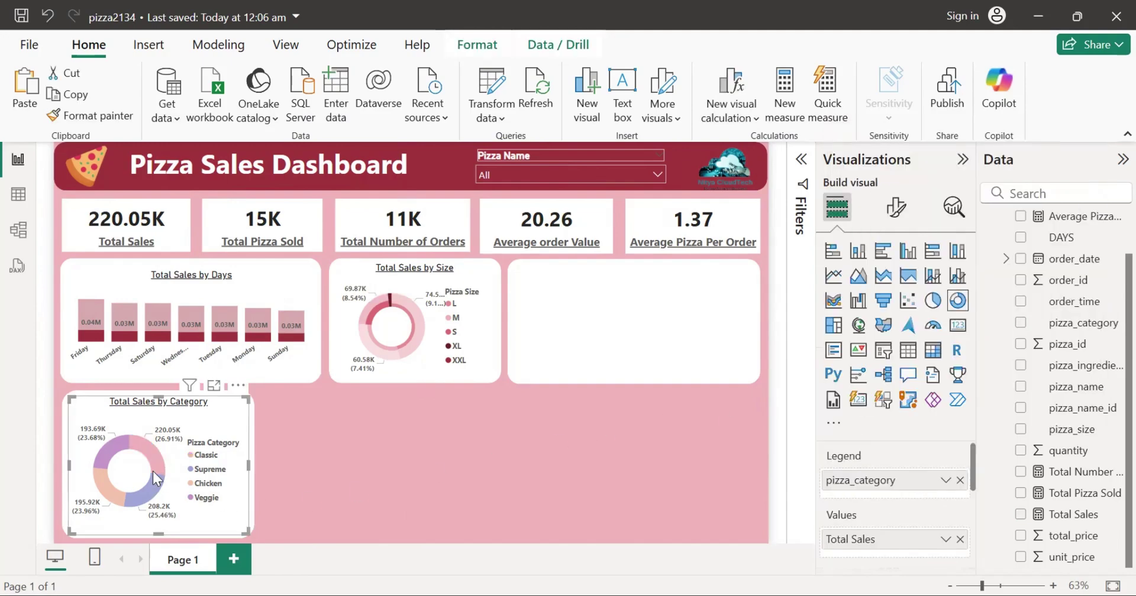
{"action": "left_click", "coordinate": [166, 477]}
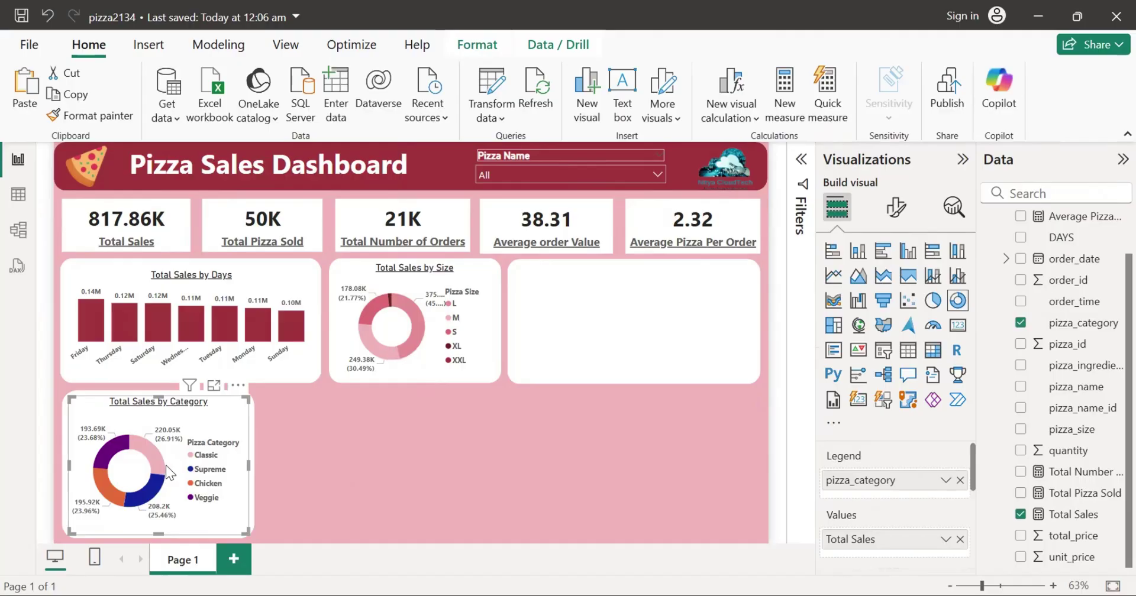
{"action": "mouse_move", "coordinate": [159, 478]}
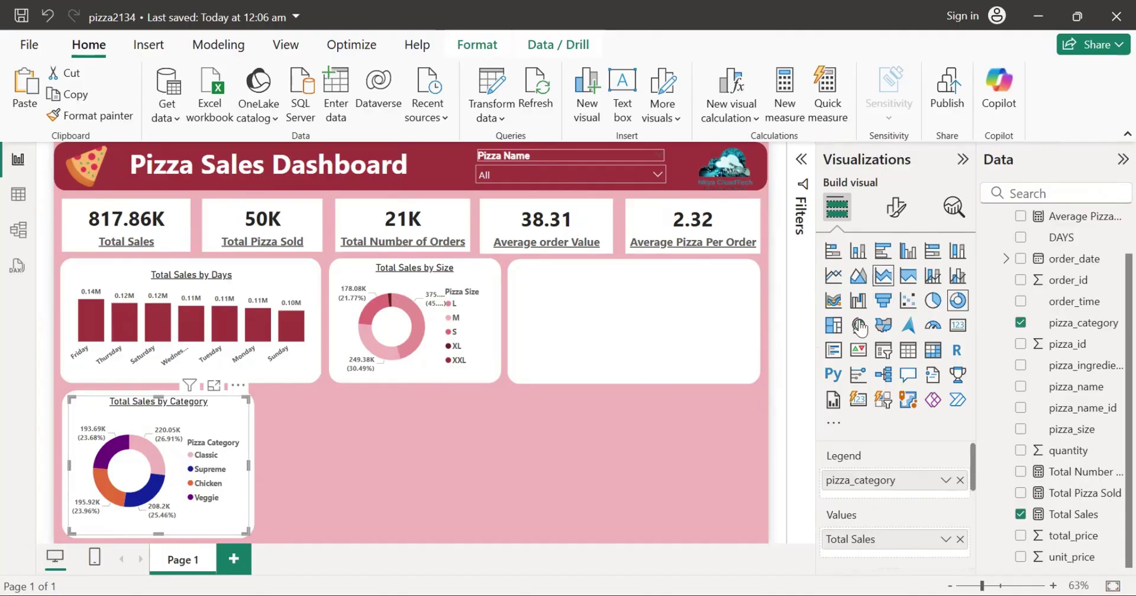
Step: Color the category donut chart's Classic slice medium pink and its Supreme slice light pink, using the recent colors
{"action": "left_click", "coordinate": [896, 207]}
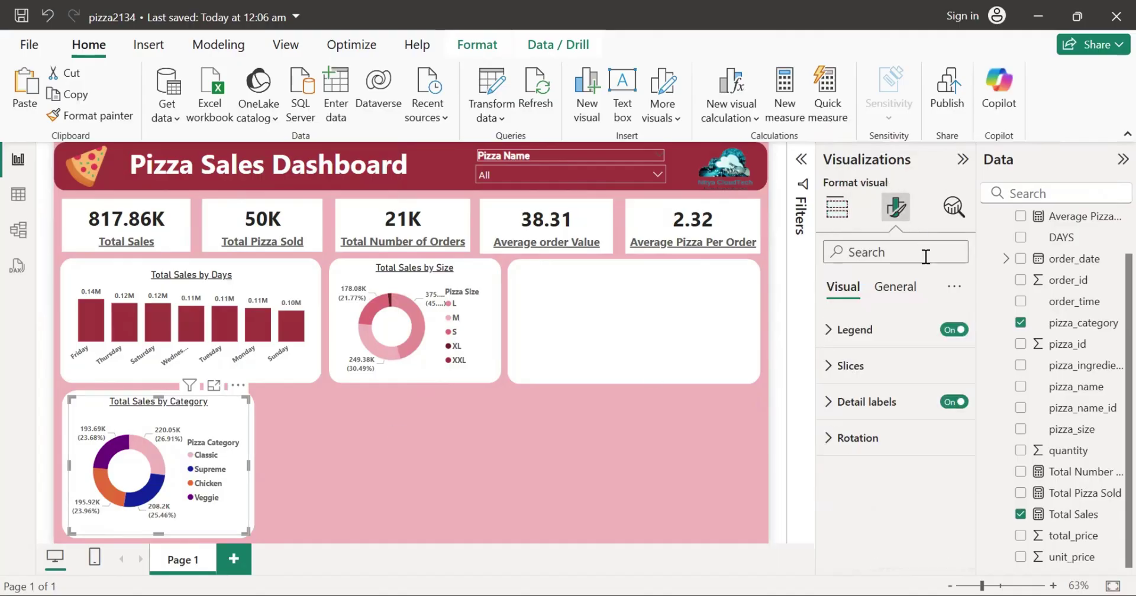
{"action": "left_click", "coordinate": [900, 363]}
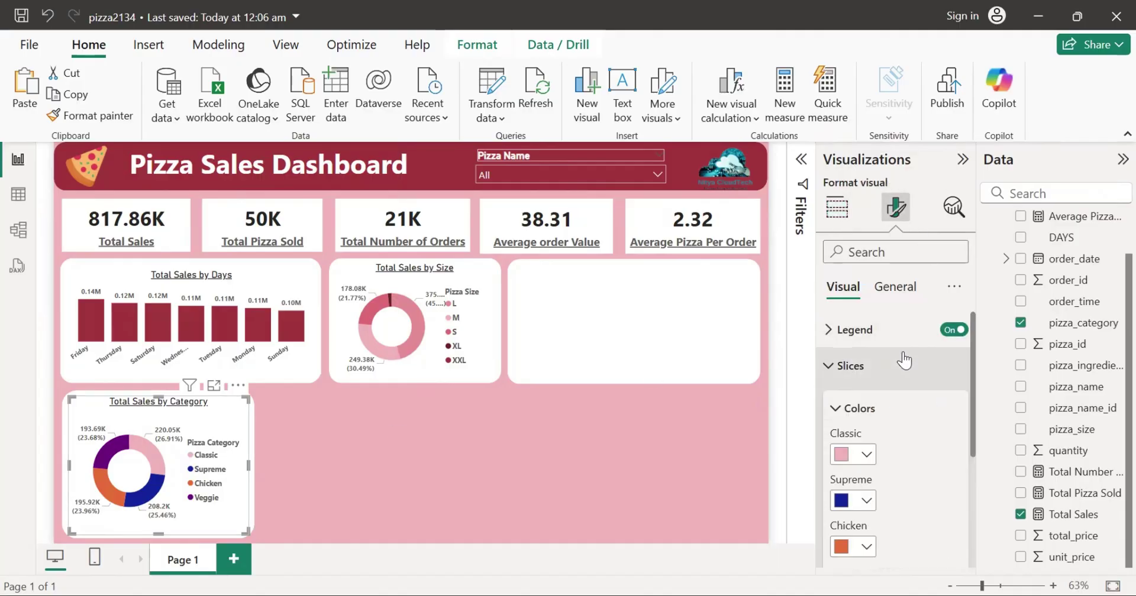
{"action": "left_click", "coordinate": [866, 502]}
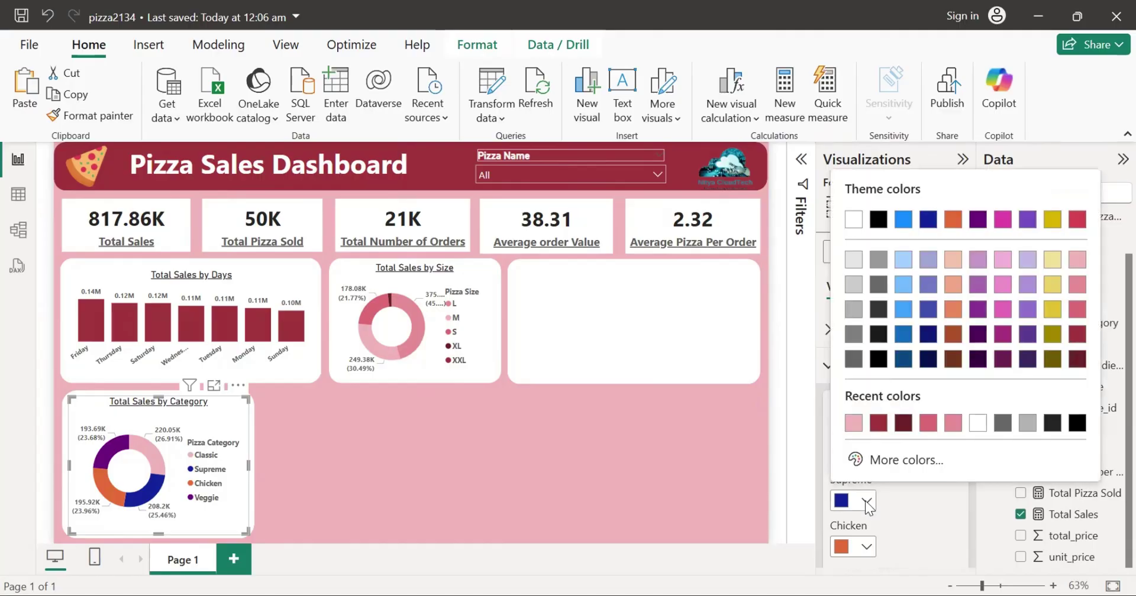
{"action": "left_click", "coordinate": [946, 421]}
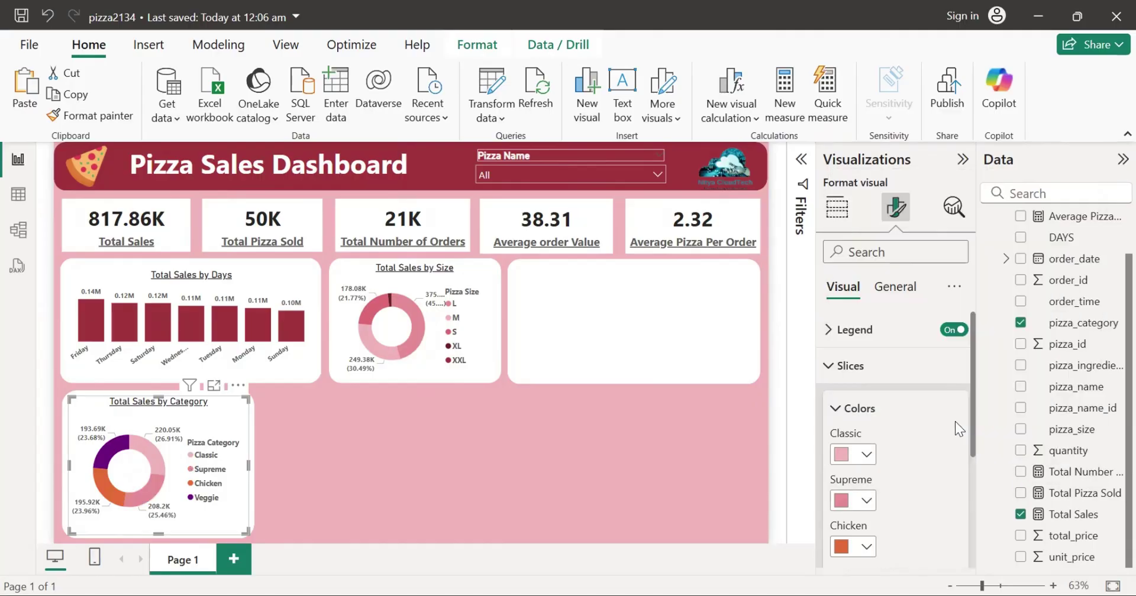
{"action": "left_click", "coordinate": [866, 456]}
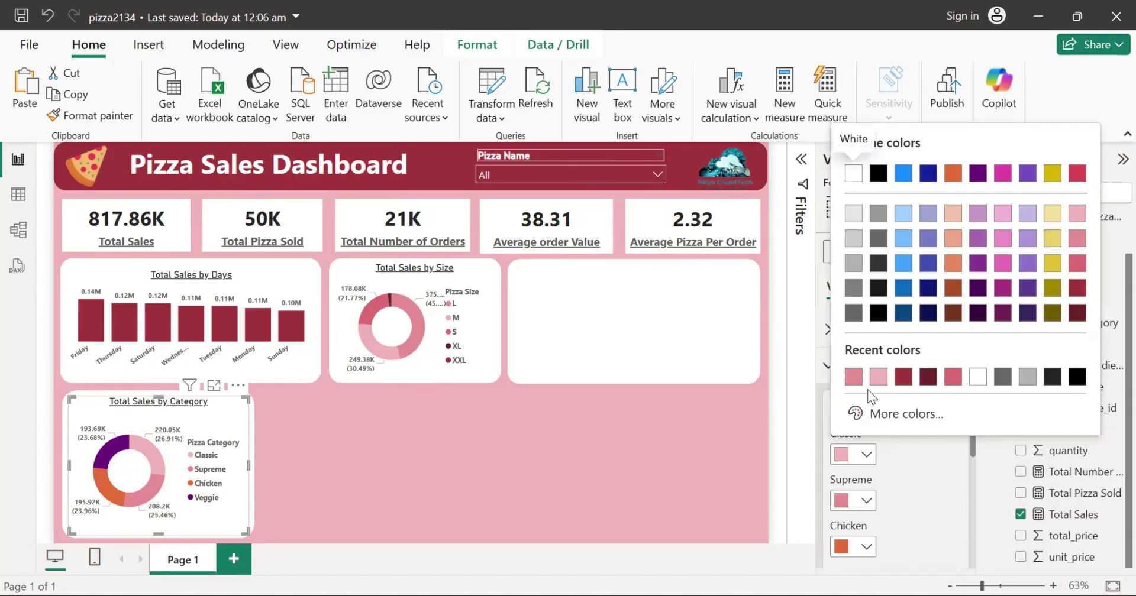
{"action": "left_click", "coordinate": [856, 377]}
{"action": "left_click", "coordinate": [864, 501]}
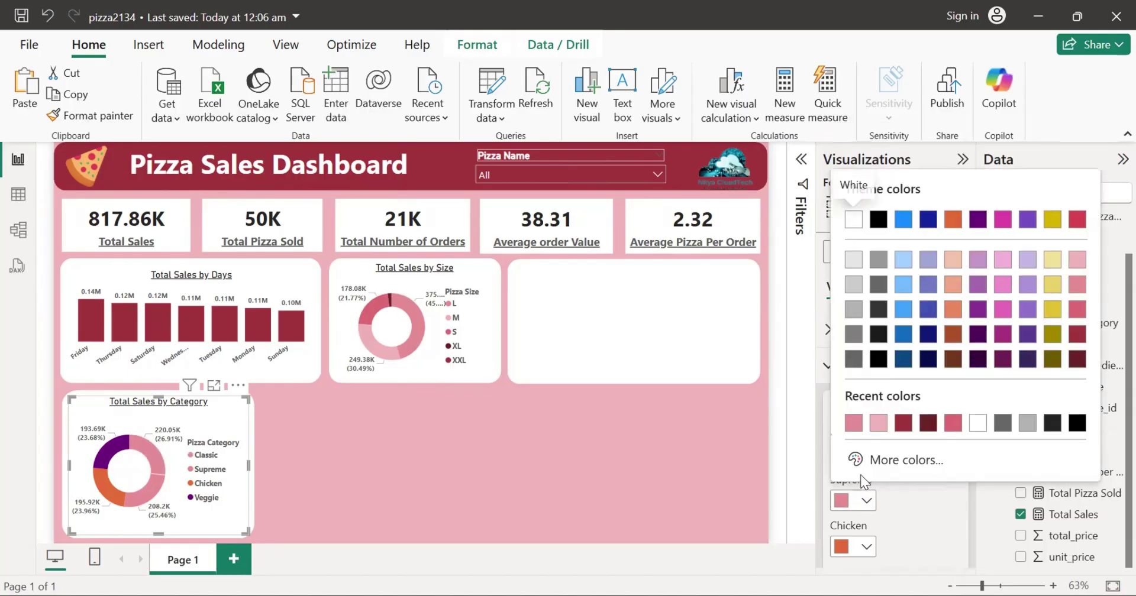
{"action": "left_click", "coordinate": [878, 422]}
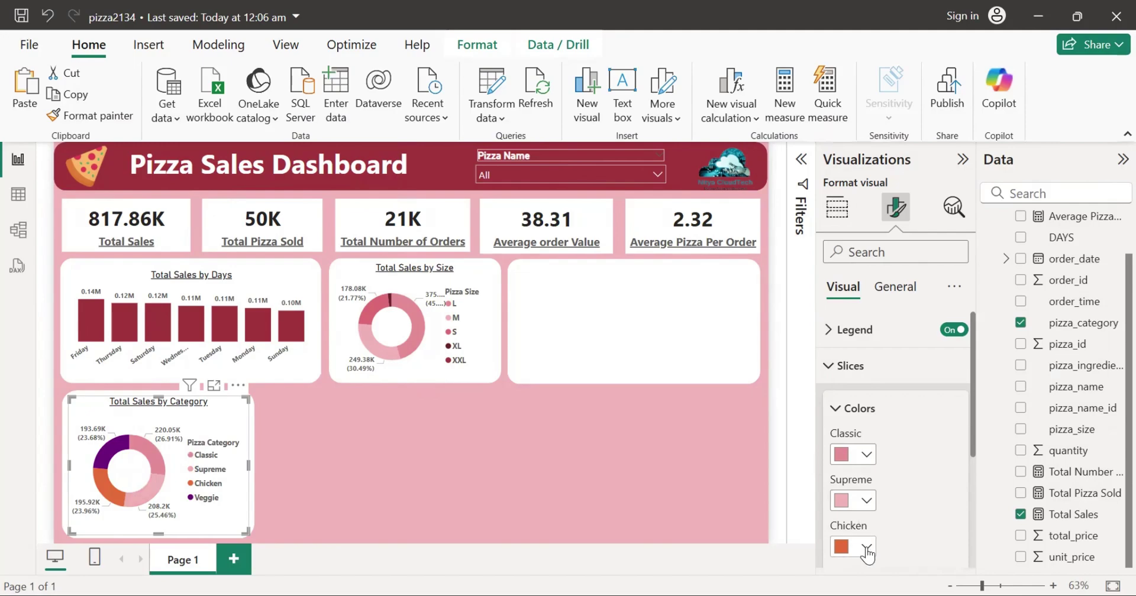
Step: Color the category donut chart's Chicken slice dark maroon and its Veggie slice medium pink, using the recent colors
{"action": "left_click", "coordinate": [866, 547]}
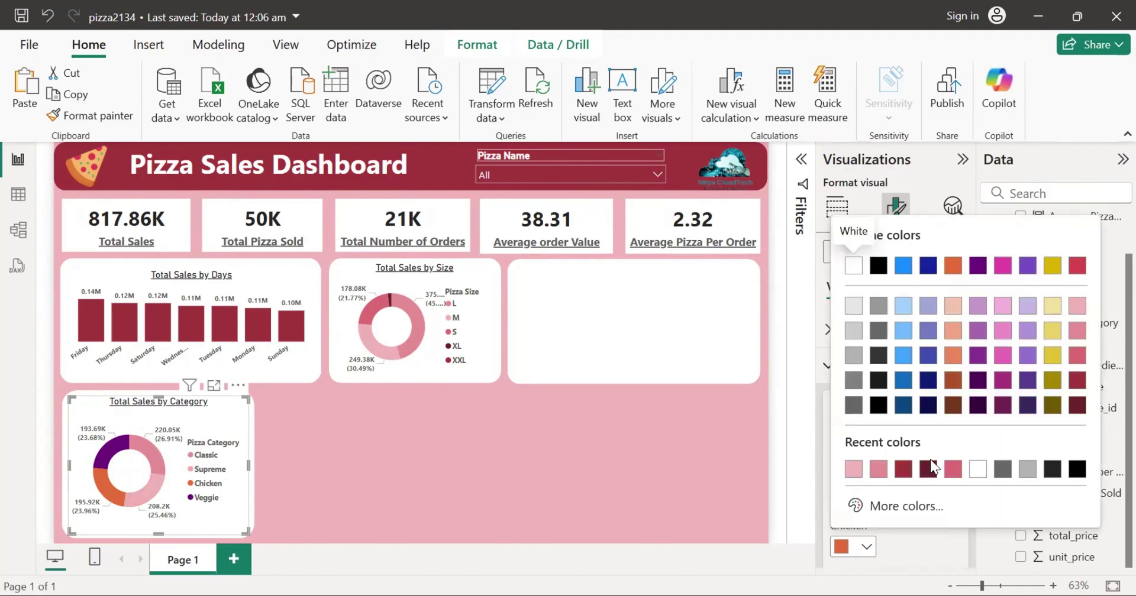
{"action": "left_click", "coordinate": [929, 469]}
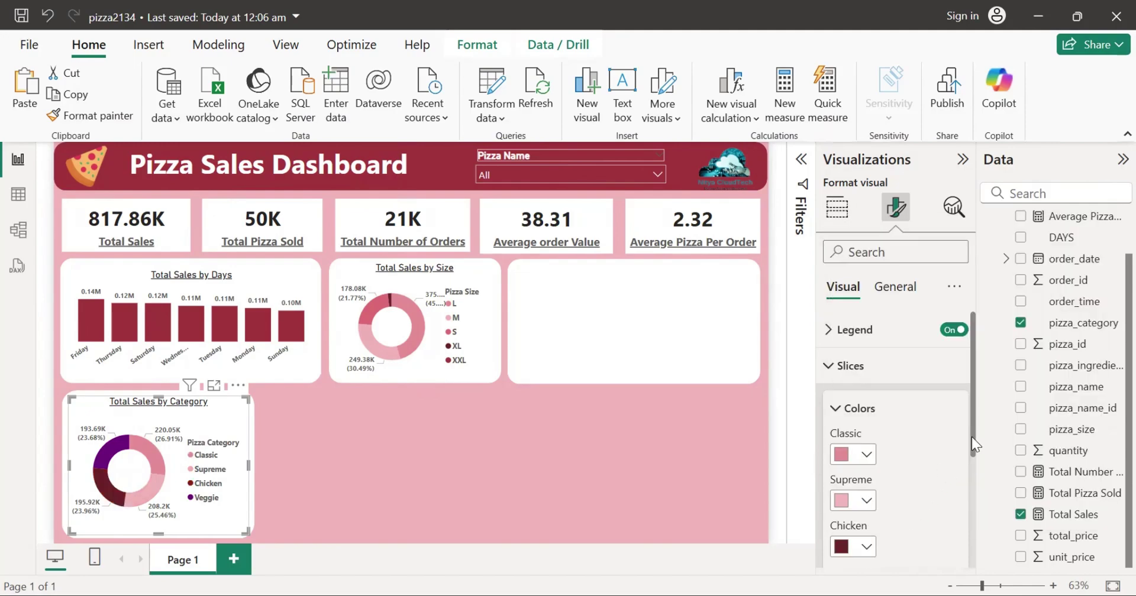
{"action": "left_click_drag", "start_coordinate": [972, 437], "coordinate": [931, 508]}
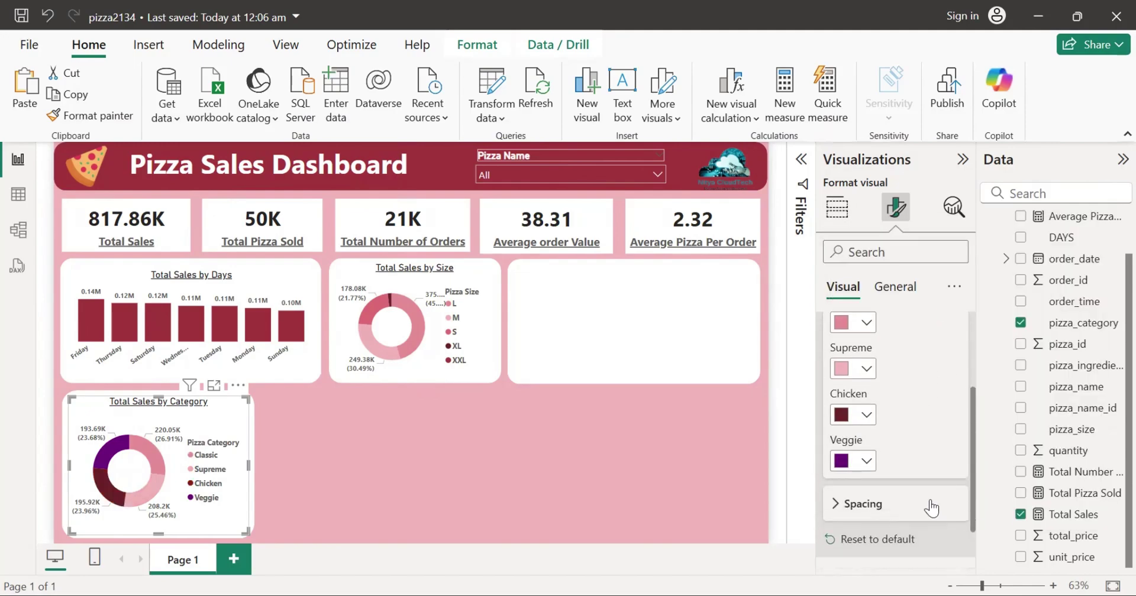
{"action": "left_click", "coordinate": [867, 463]}
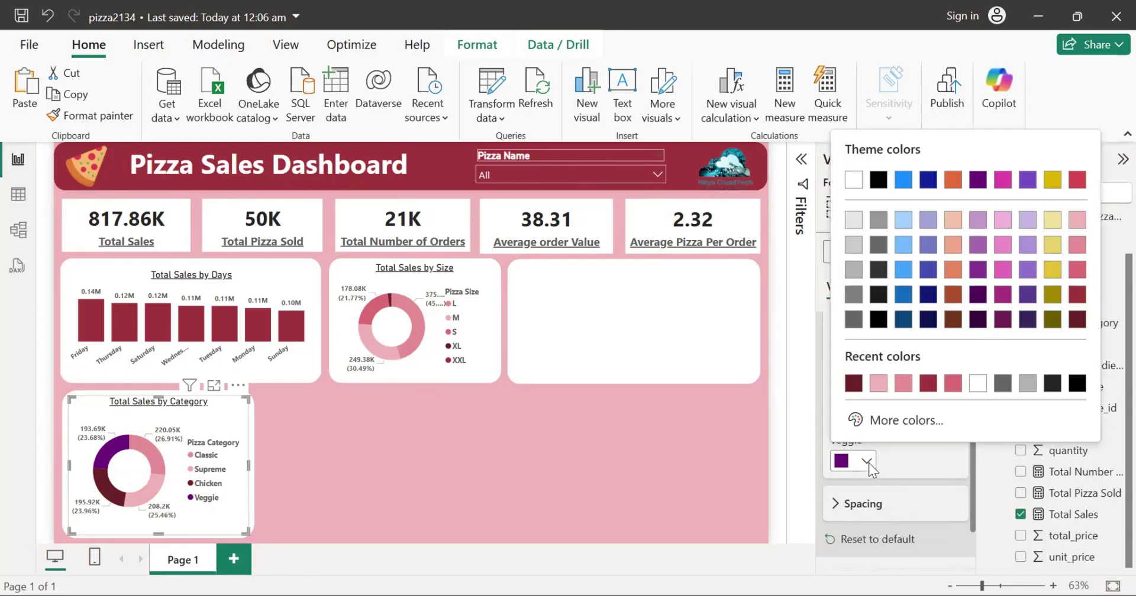
{"action": "left_click", "coordinate": [903, 385]}
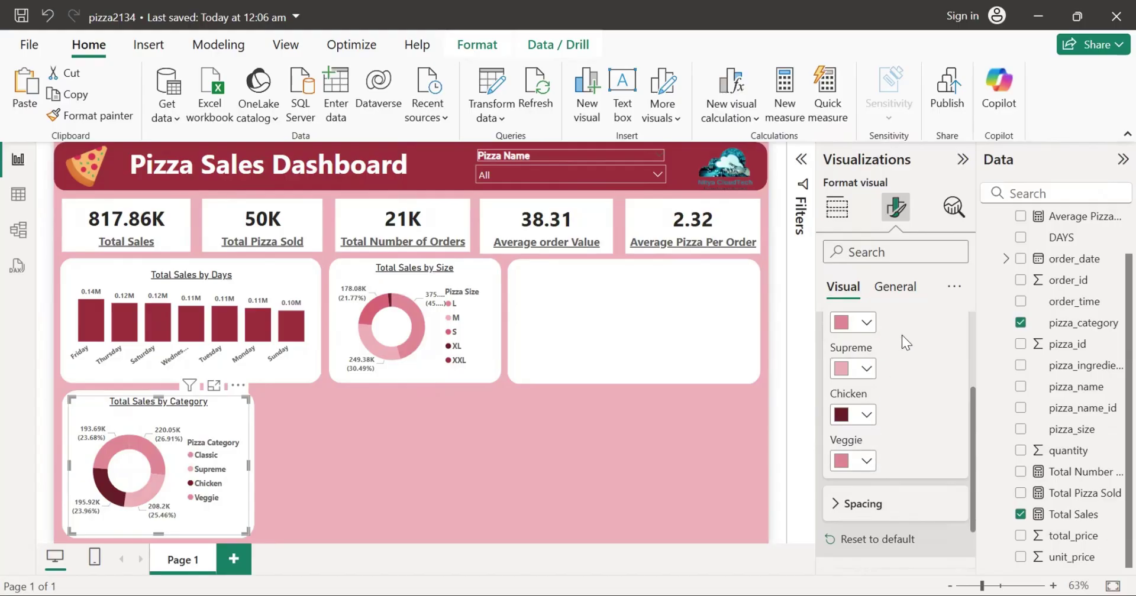
Step: Try light pink and a deeper rose on the category donut chart's Classic slice, ending back on medium pink
{"action": "scroll", "coordinate": [973, 388], "scroll_direction": "up", "scroll_amount": 3}
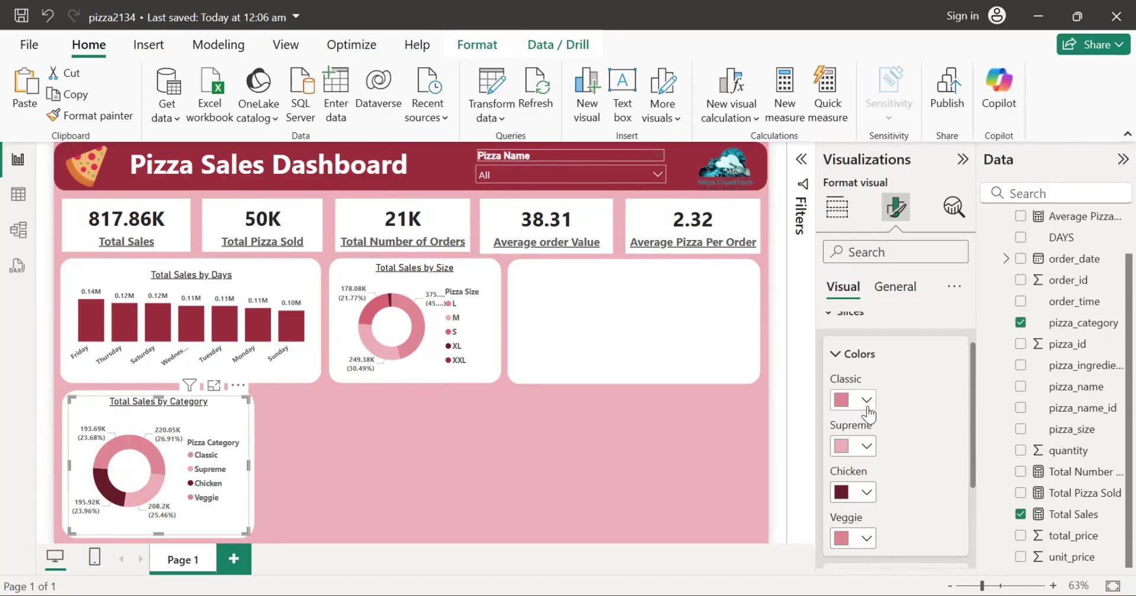
{"action": "left_click", "coordinate": [866, 401]}
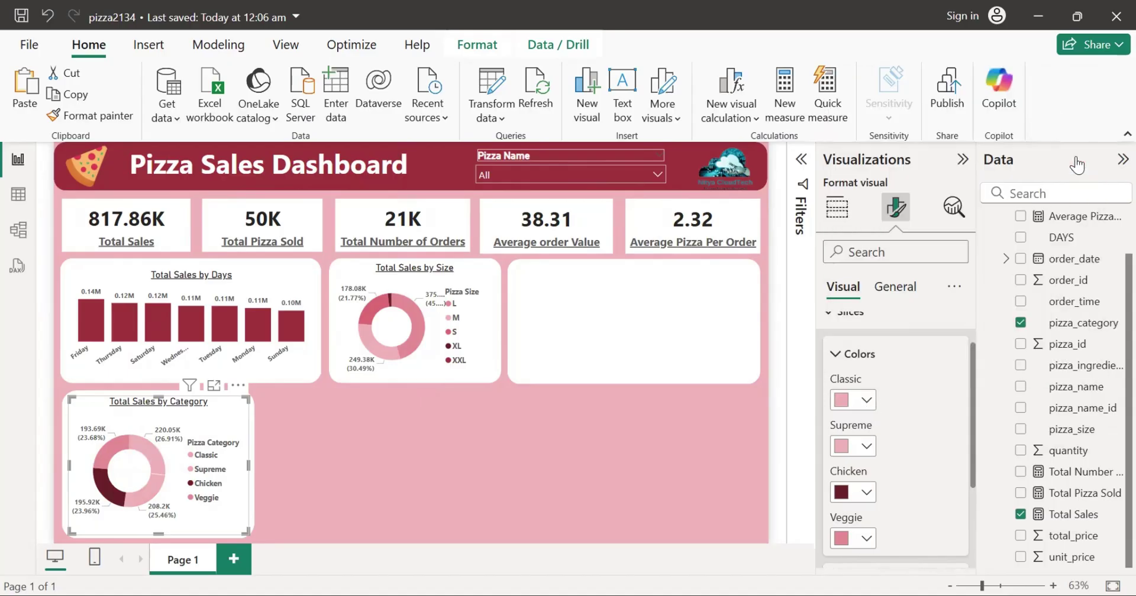
{"action": "left_click", "coordinate": [1077, 160]}
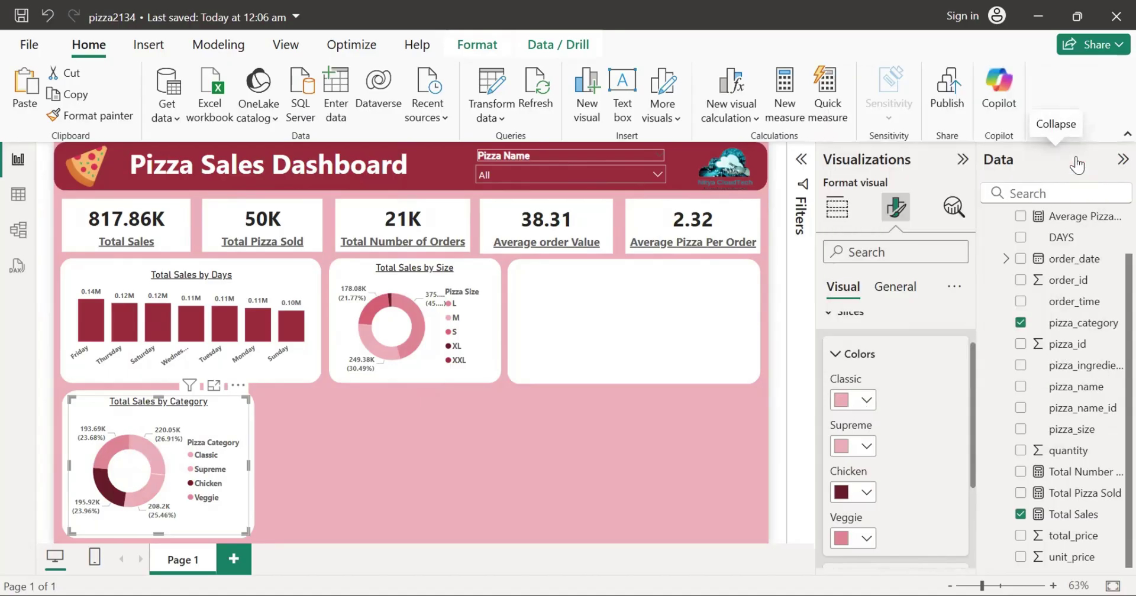
{"action": "left_click", "coordinate": [866, 401]}
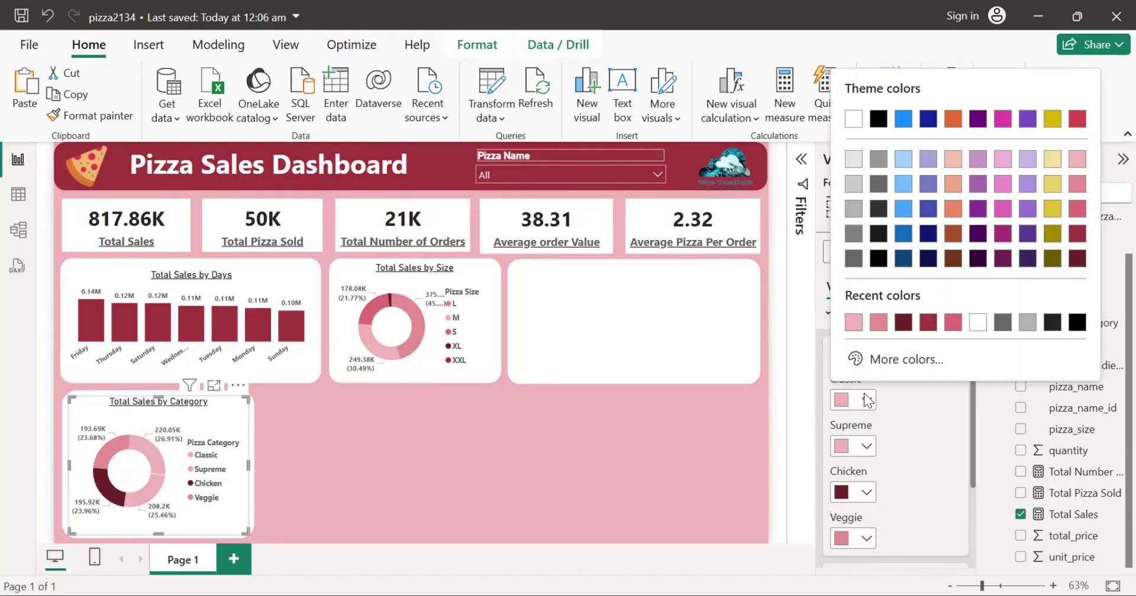
{"action": "left_click", "coordinate": [1077, 184]}
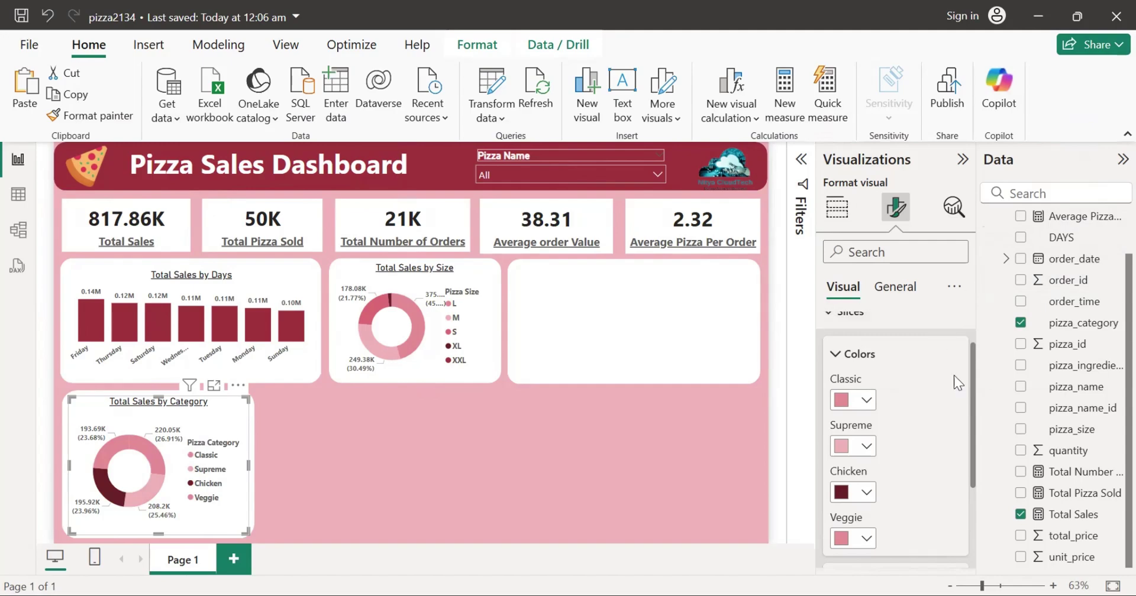
{"action": "scroll", "coordinate": [974, 379], "scroll_direction": "down", "scroll_amount": 2}
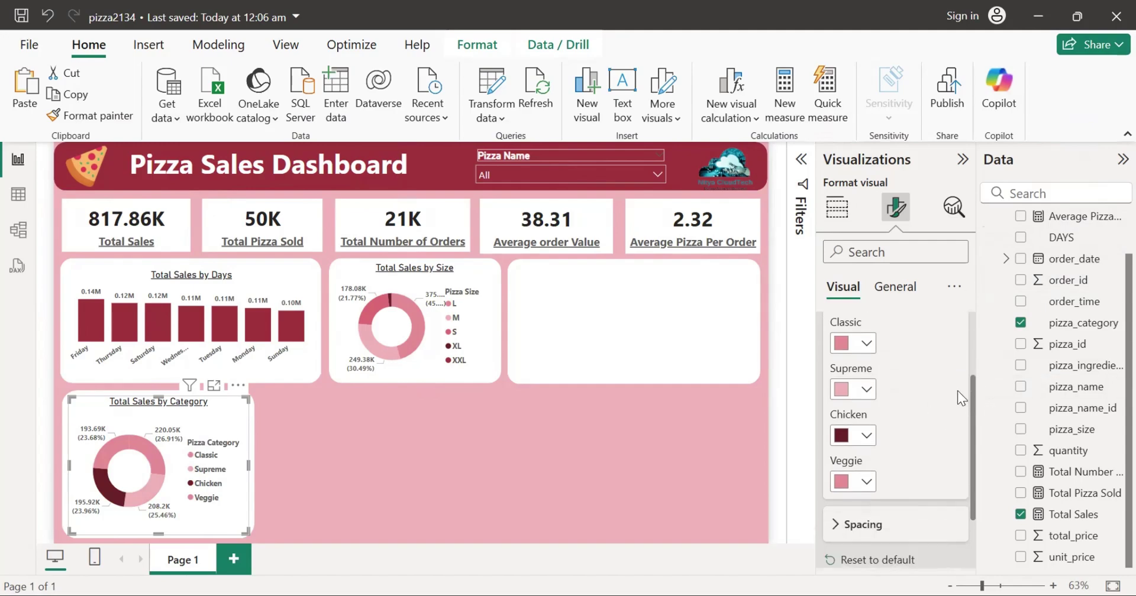
{"action": "scroll", "coordinate": [898, 389], "scroll_direction": "up", "scroll_amount": 2}
{"action": "left_click", "coordinate": [867, 404]}
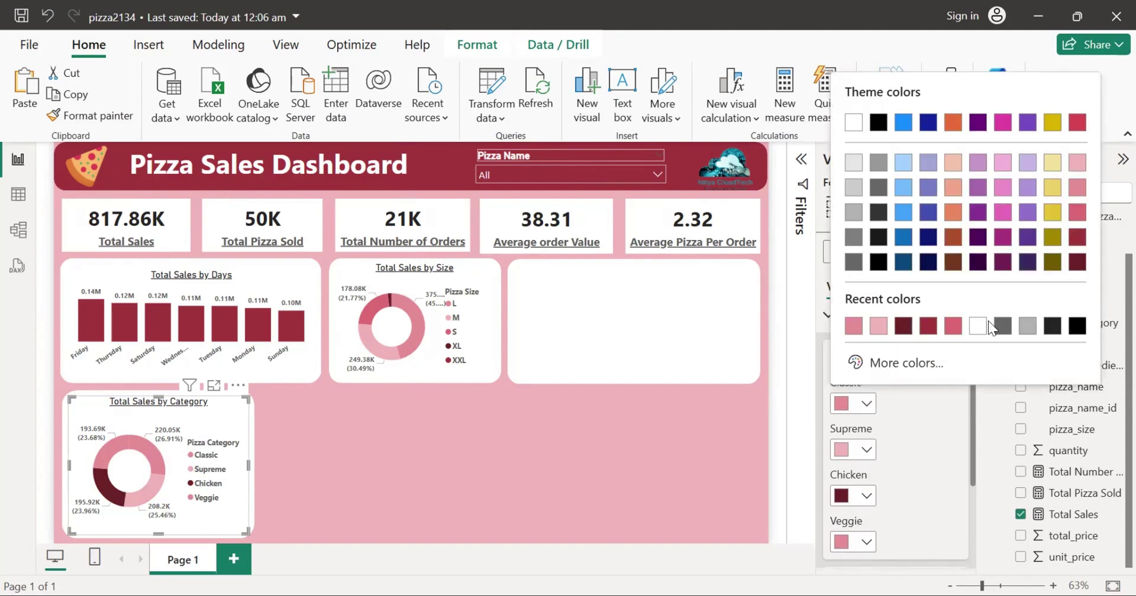
{"action": "left_click", "coordinate": [1082, 207]}
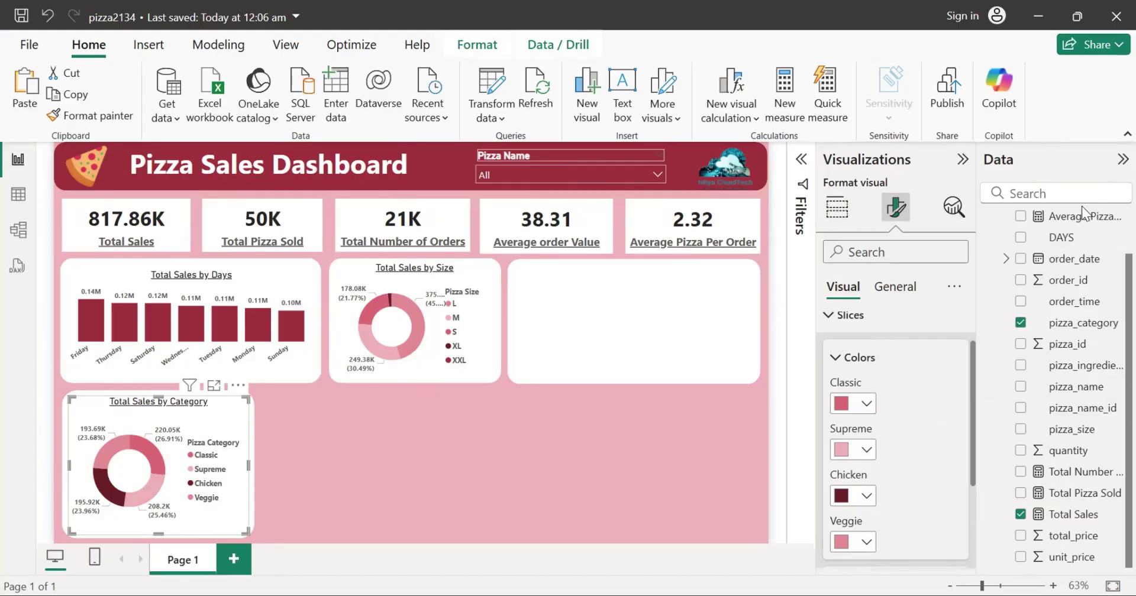
{"action": "left_click", "coordinate": [866, 404]}
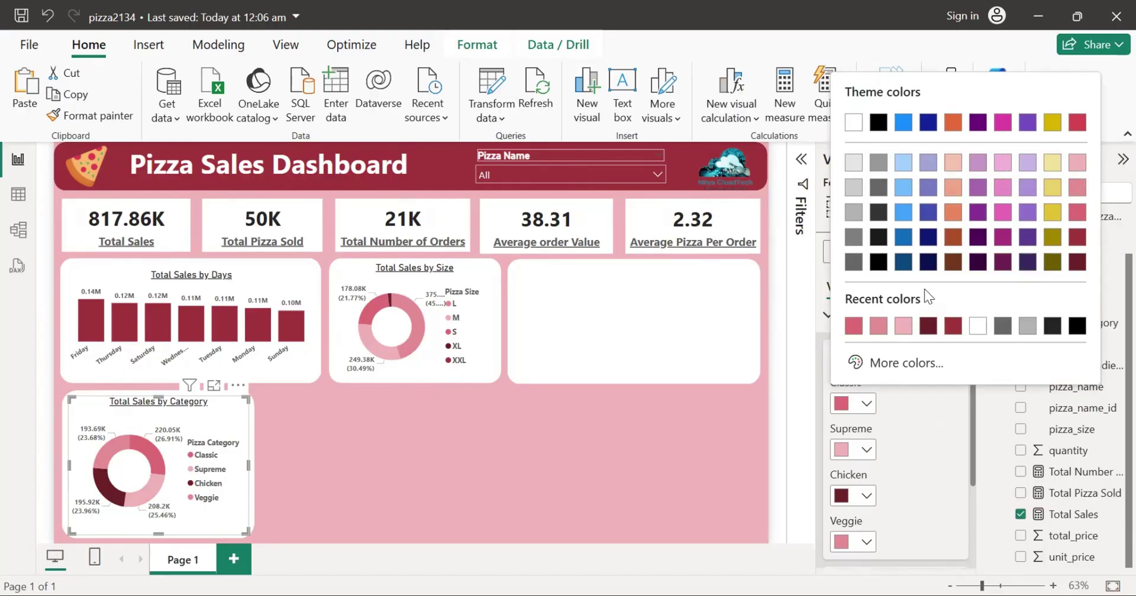
{"action": "left_click", "coordinate": [879, 327]}
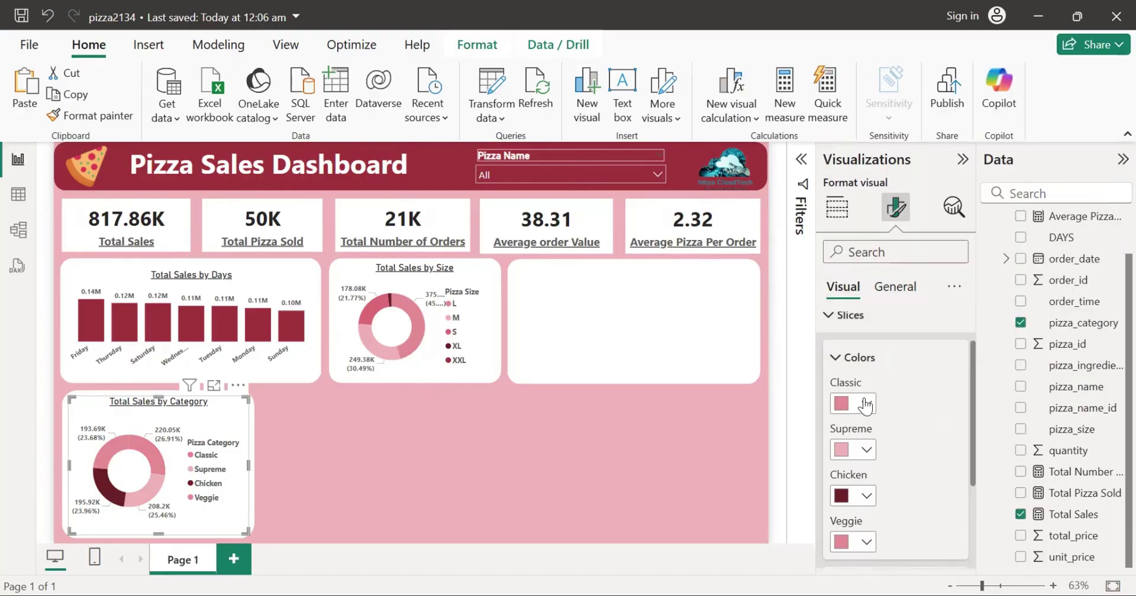
Step: Color the category donut chart's Veggie slice a deeper rose pink and deselect the chart
{"action": "left_click", "coordinate": [866, 542]}
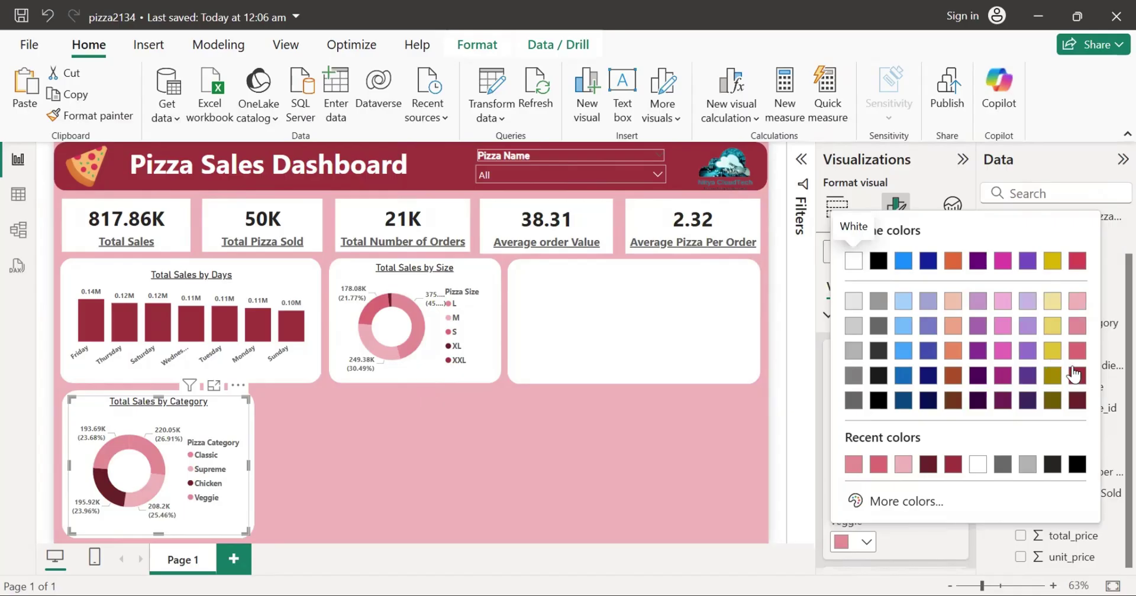
{"action": "left_click", "coordinate": [1078, 350]}
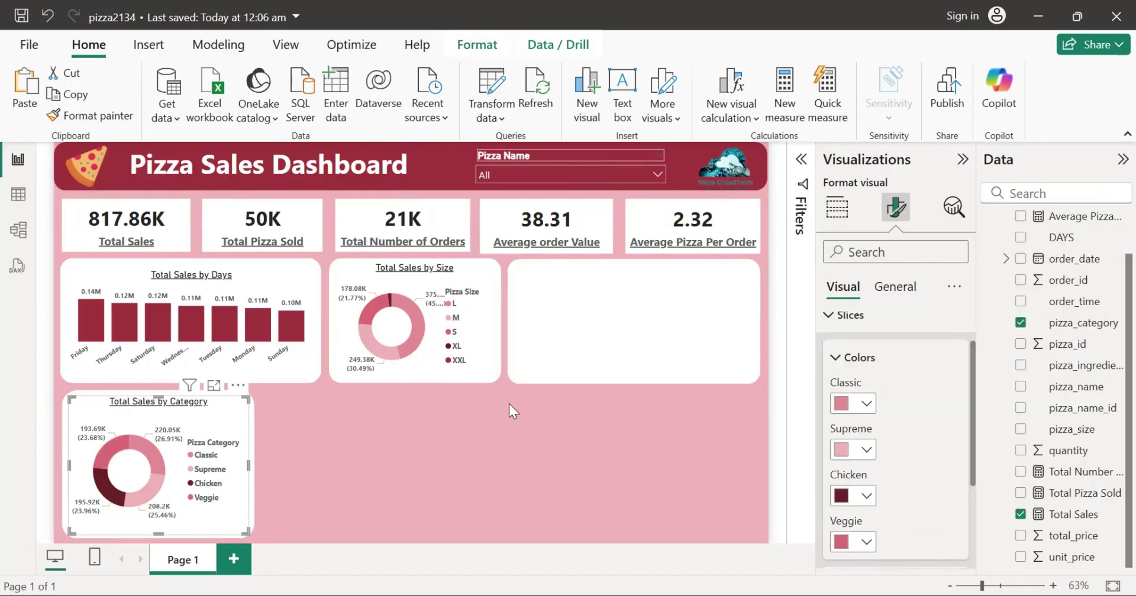
{"action": "left_click", "coordinate": [507, 431]}
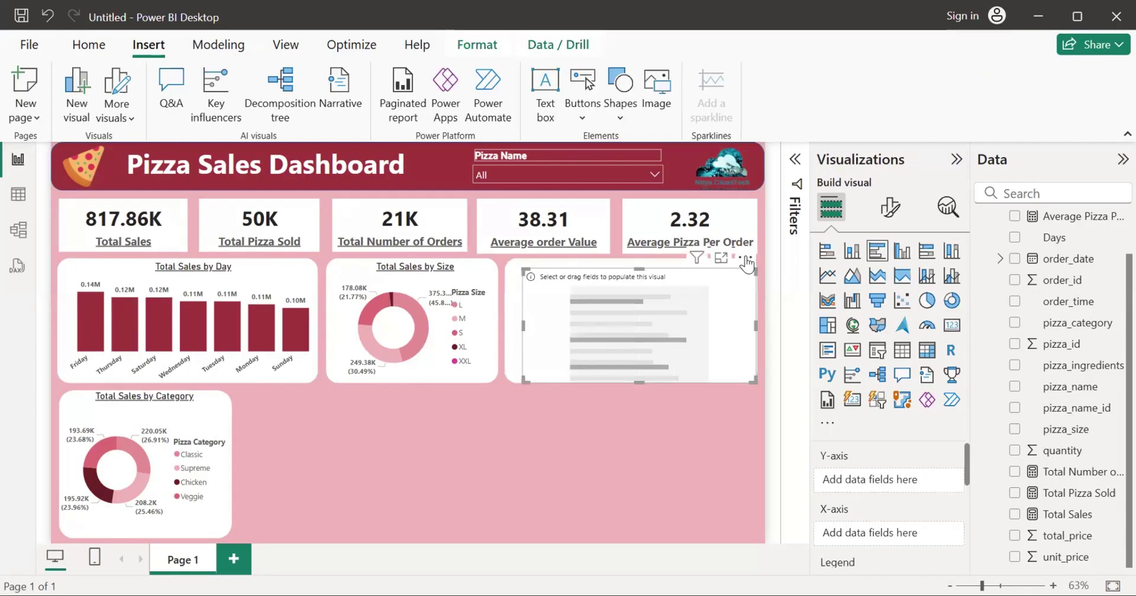
Step: Remove the empty bar chart from the blank white card and place a copy of the Total Sales by Day column chart there
{"action": "left_click", "coordinate": [710, 256]}
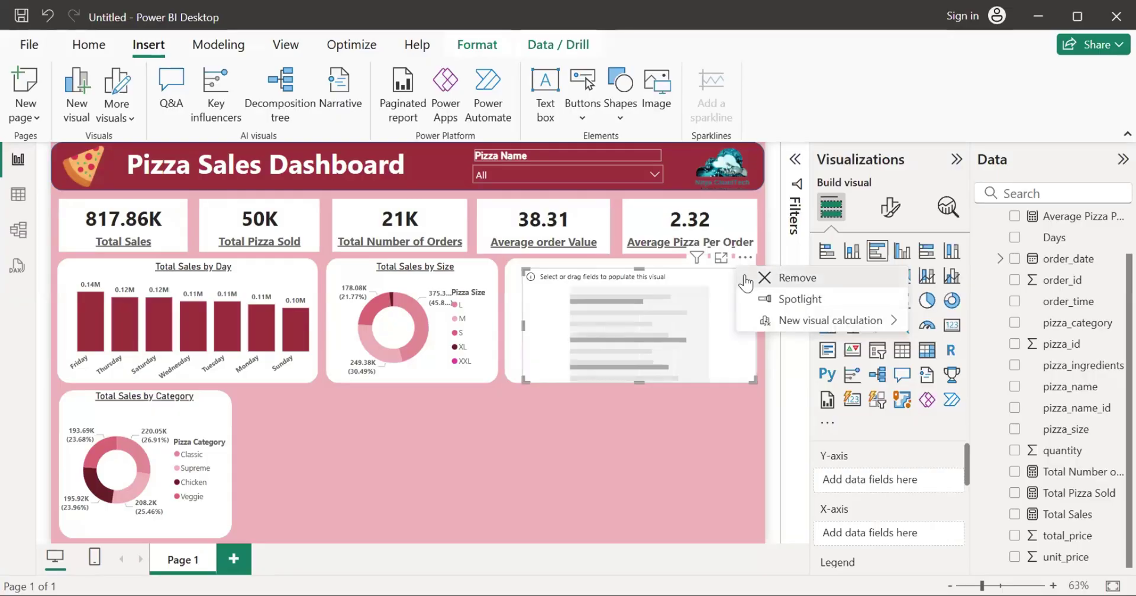
{"action": "left_click", "coordinate": [781, 274]}
{"action": "left_click", "coordinate": [269, 324]}
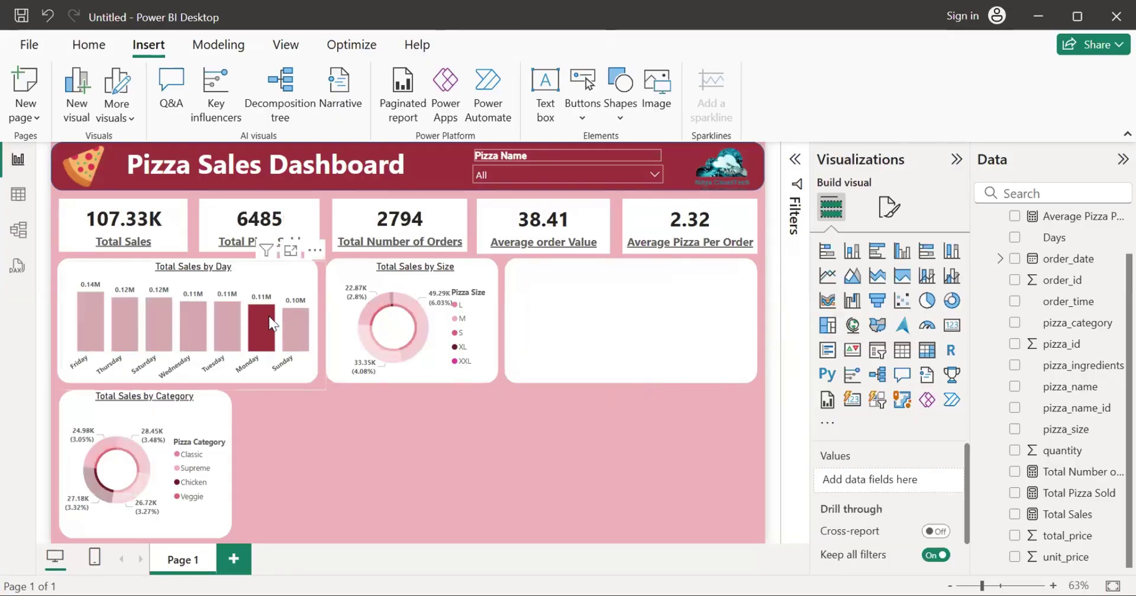
{"action": "left_click", "coordinate": [291, 388]}
{"action": "left_click", "coordinate": [308, 421]}
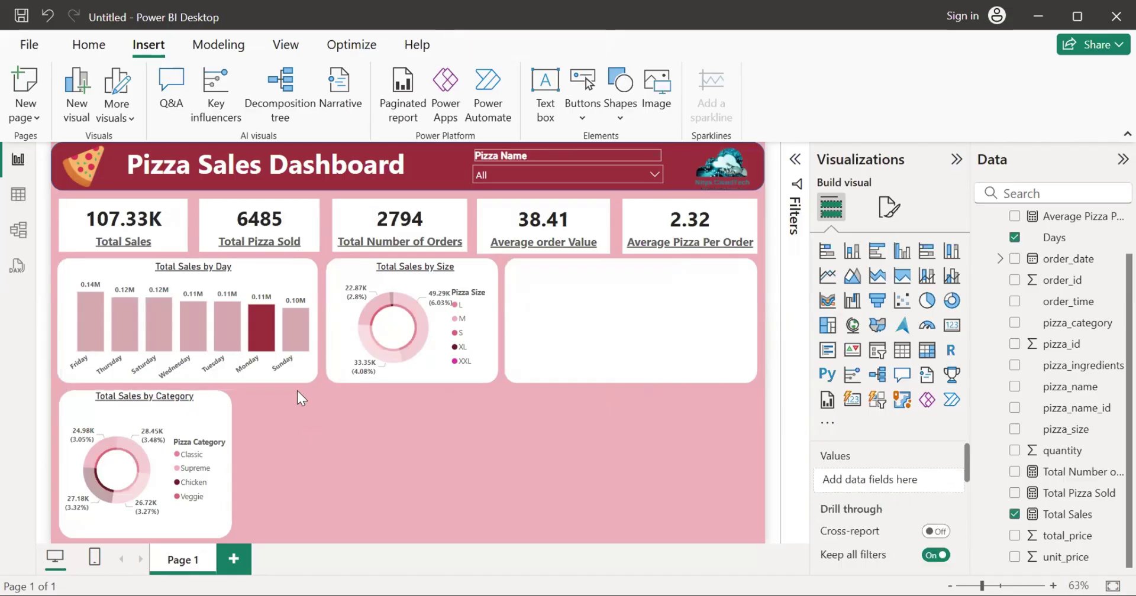
{"action": "left_click", "coordinate": [296, 369]}
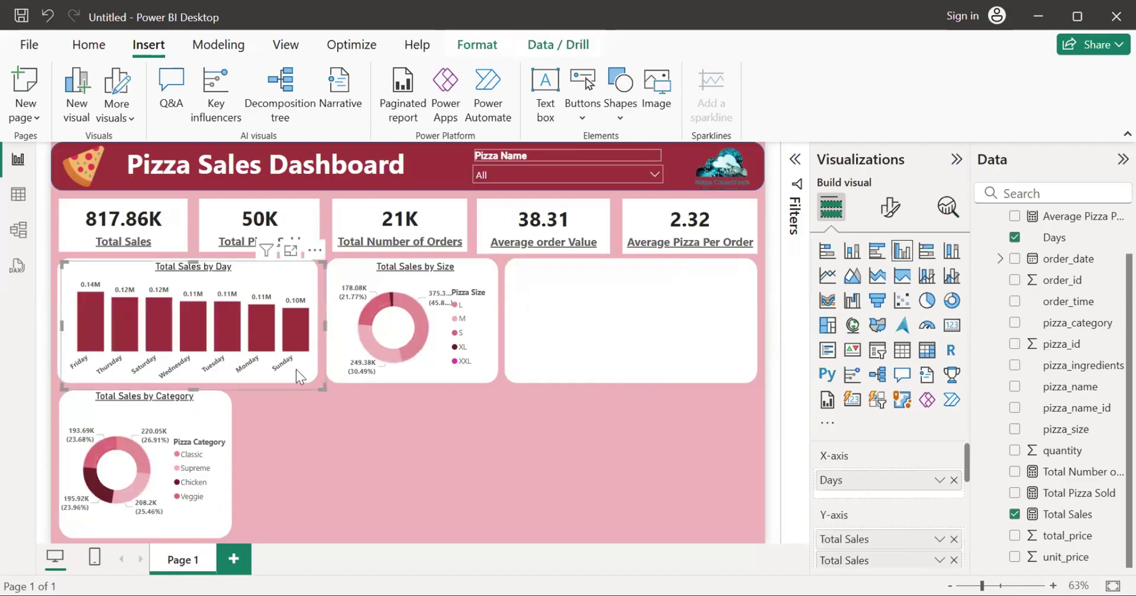
{"action": "key", "text": "ctrl+v"}
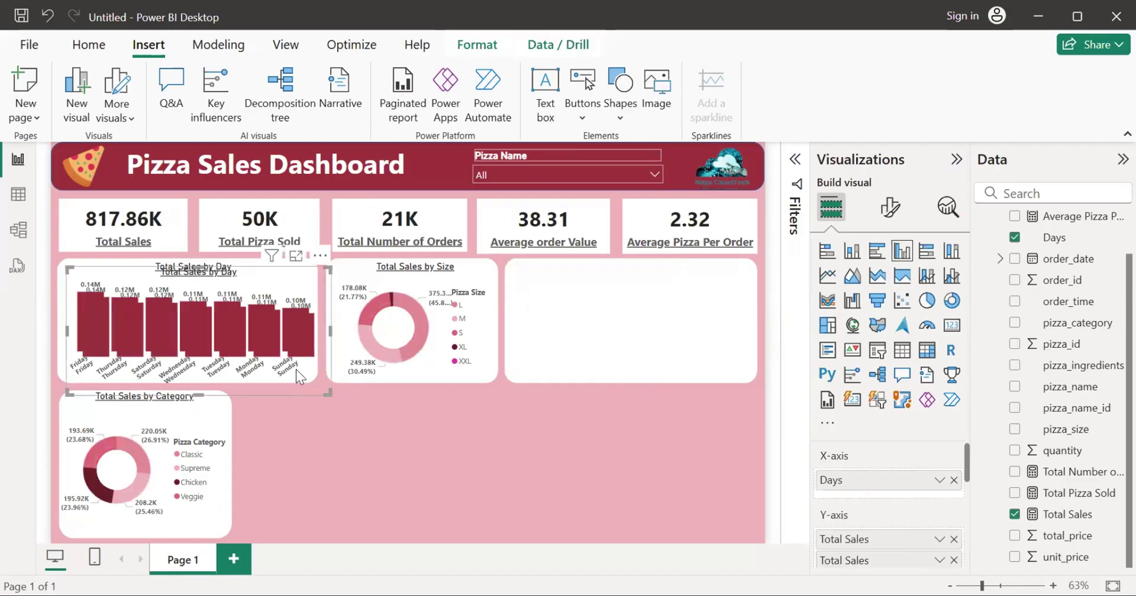
{"action": "left_click_drag", "start_coordinate": [260, 333], "coordinate": [686, 345]}
{"action": "left_click", "coordinate": [653, 419]}
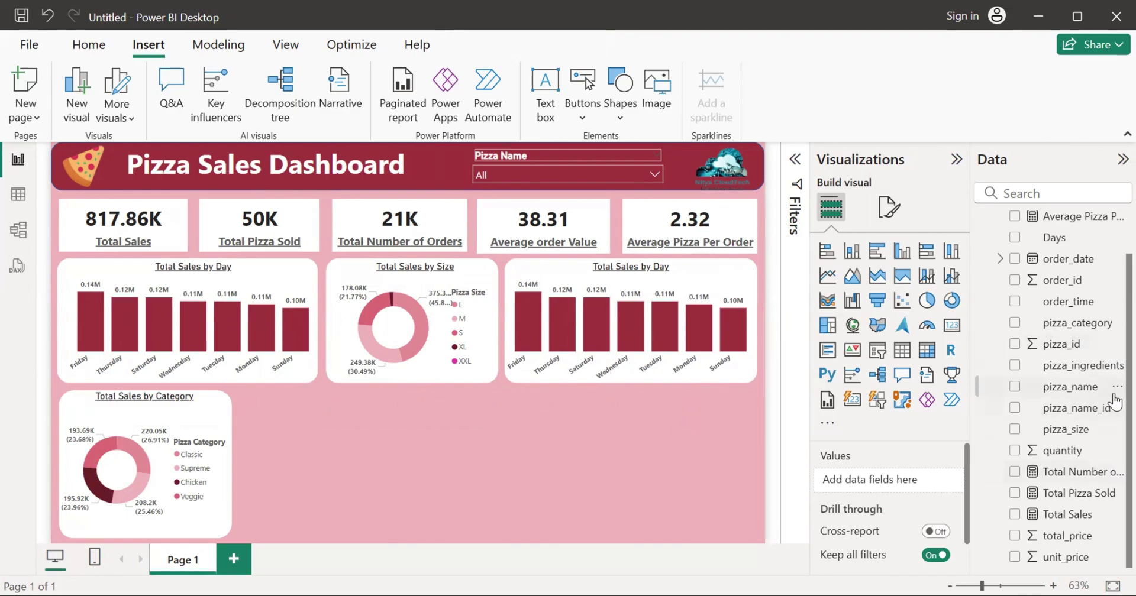
Step: Replace the Days field with pizza_category on the X-axis of the copied column chart
{"action": "mouse_move", "coordinate": [1127, 386]}
{"action": "left_mouse_down"}
{"action": "mouse_move", "coordinate": [1127, 332]}
{"action": "mouse_move", "coordinate": [1127, 403]}
{"action": "left_mouse_up"}
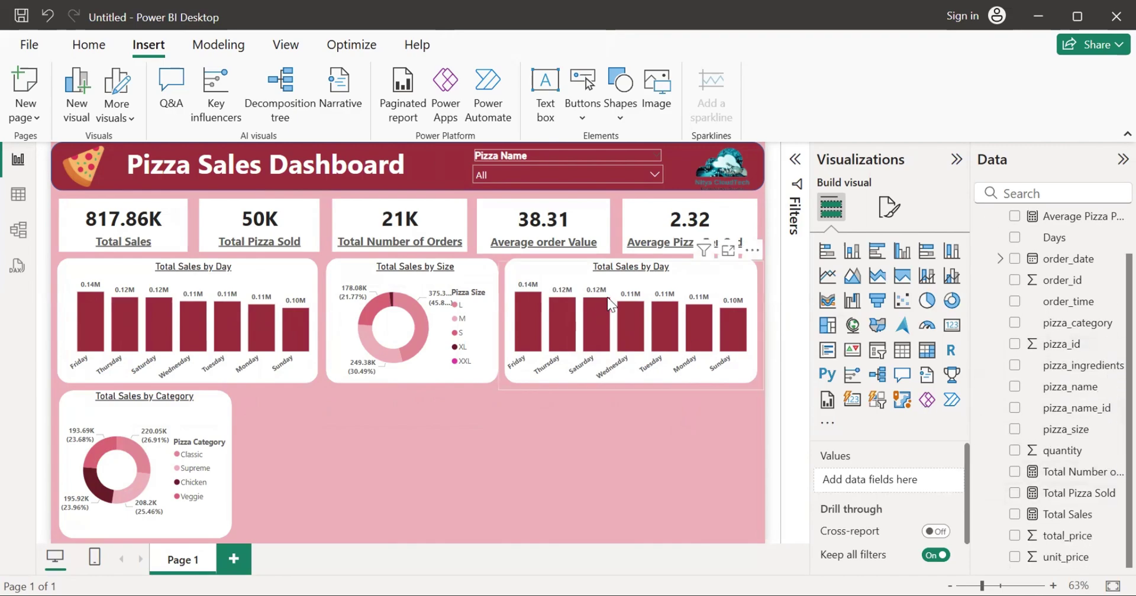
{"action": "left_click", "coordinate": [651, 308]}
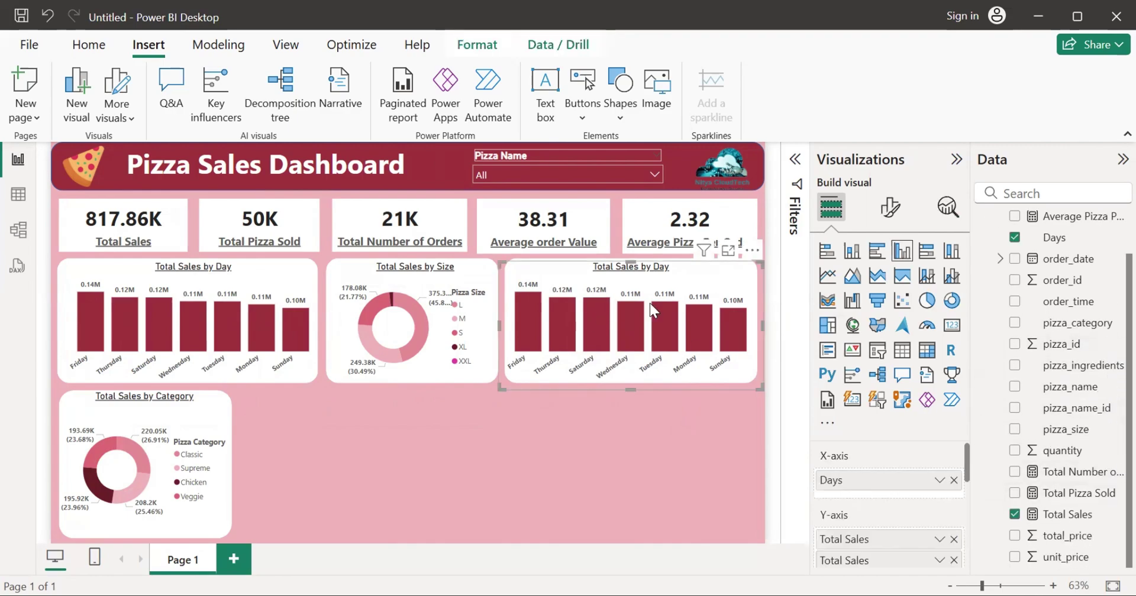
{"action": "left_click", "coordinate": [1015, 238]}
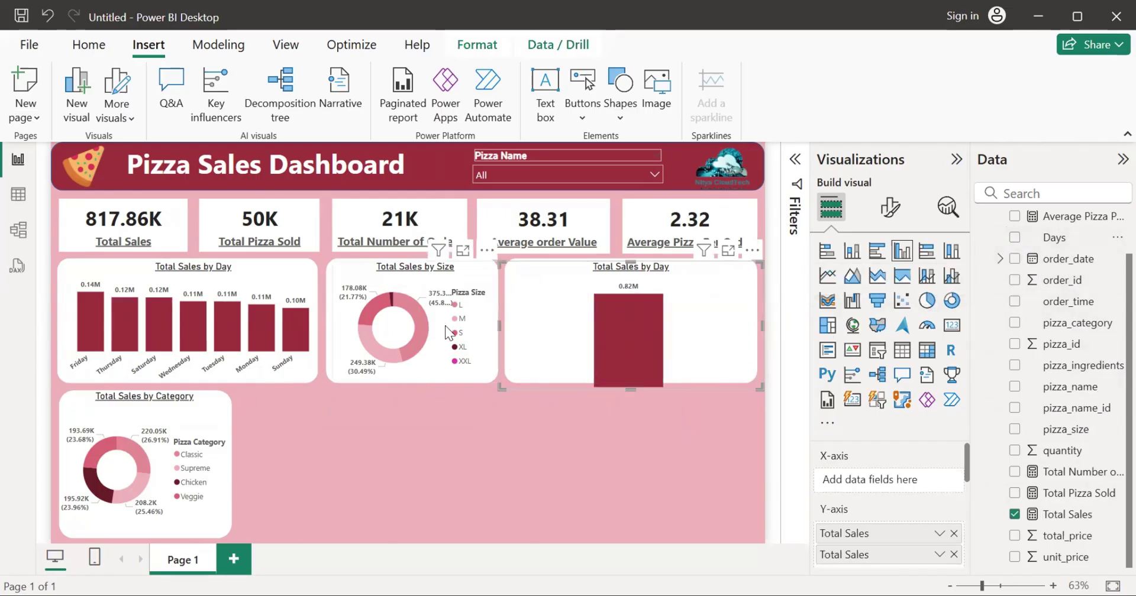
{"action": "left_click", "coordinate": [177, 424]}
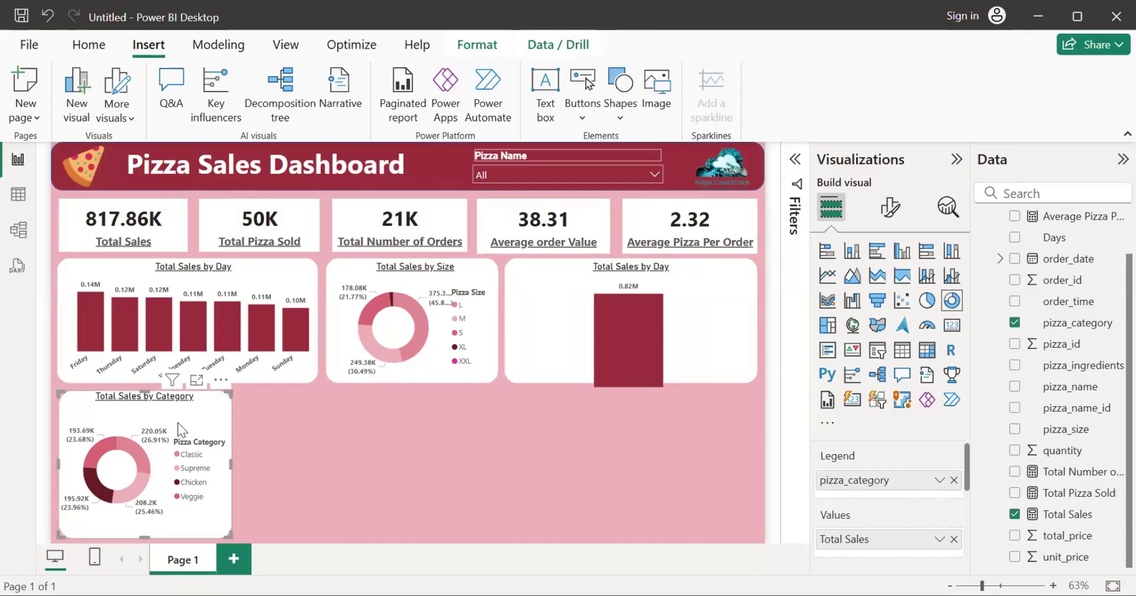
{"action": "left_click", "coordinate": [376, 332]}
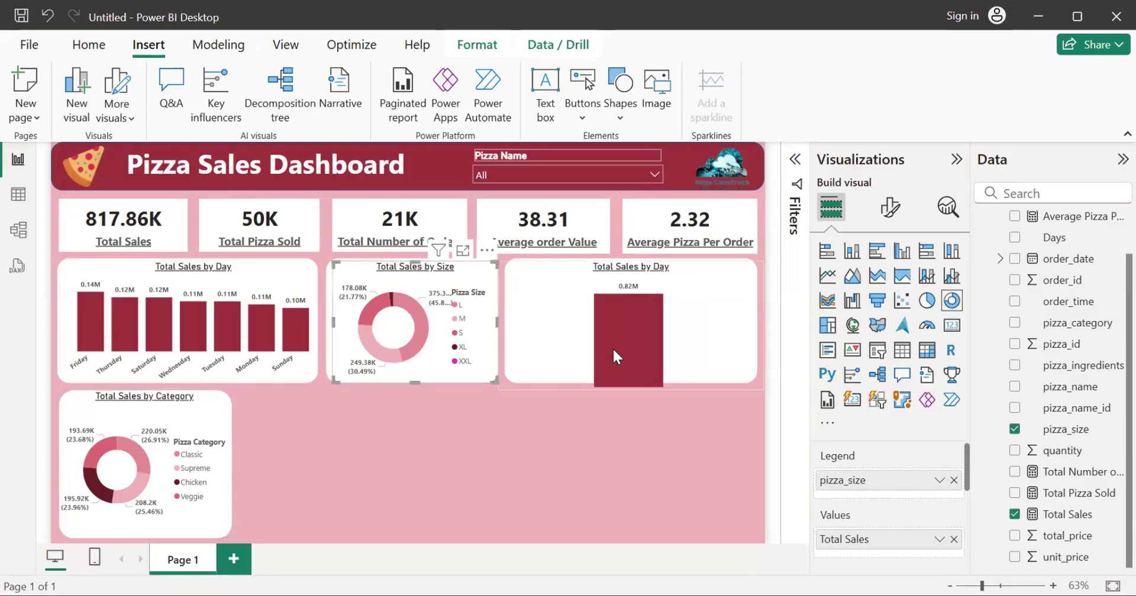
{"action": "left_click_drag", "start_coordinate": [613, 346], "coordinate": [612, 326]}
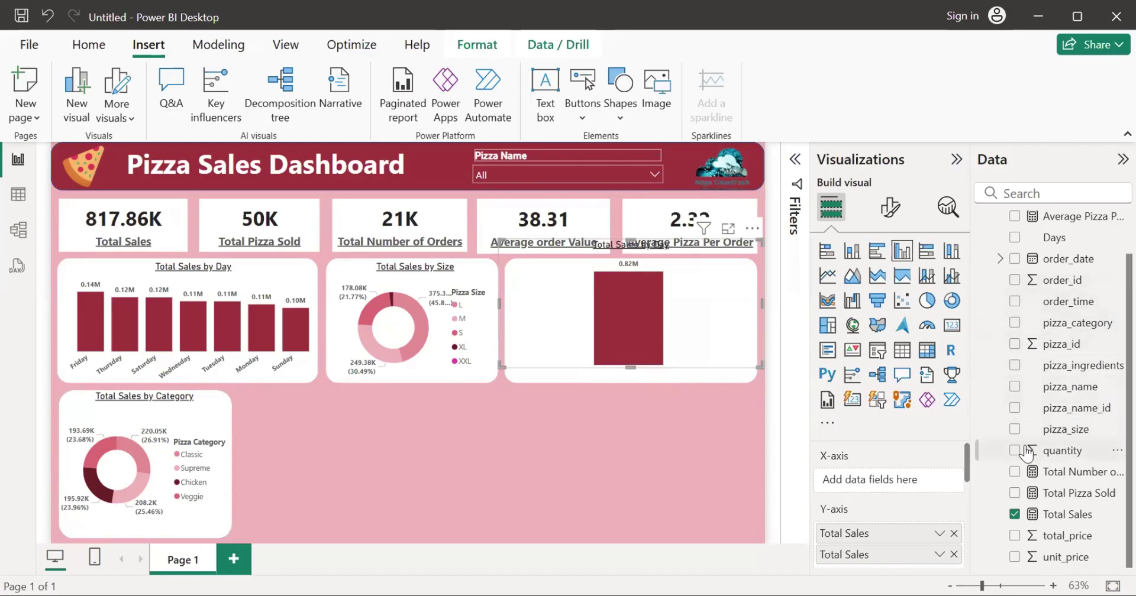
{"action": "left_click", "coordinate": [1014, 324]}
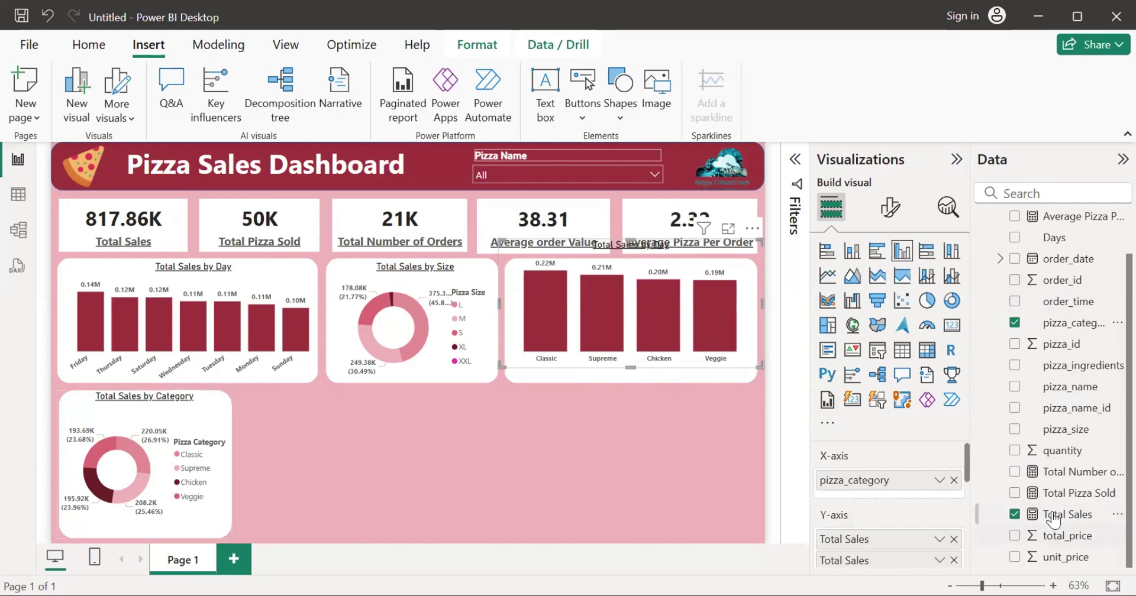
Step: Replace Total Sales with the Total Pizza Sold measure on the copied chart's Y-axis and move the chart back inside its white card
{"action": "left_click", "coordinate": [1014, 516]}
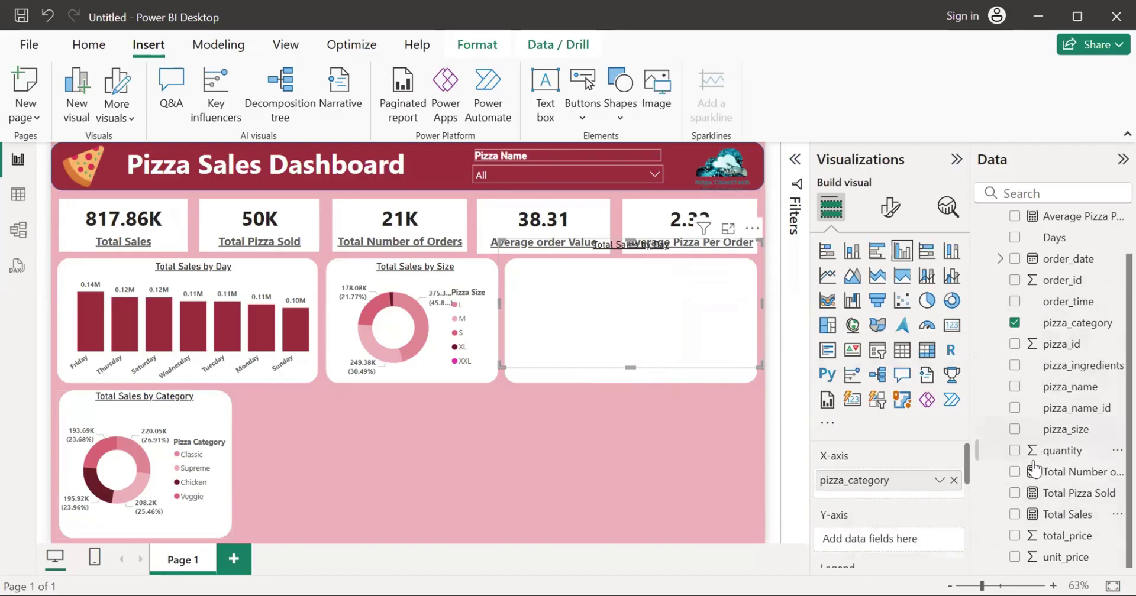
{"action": "left_click", "coordinate": [1014, 494]}
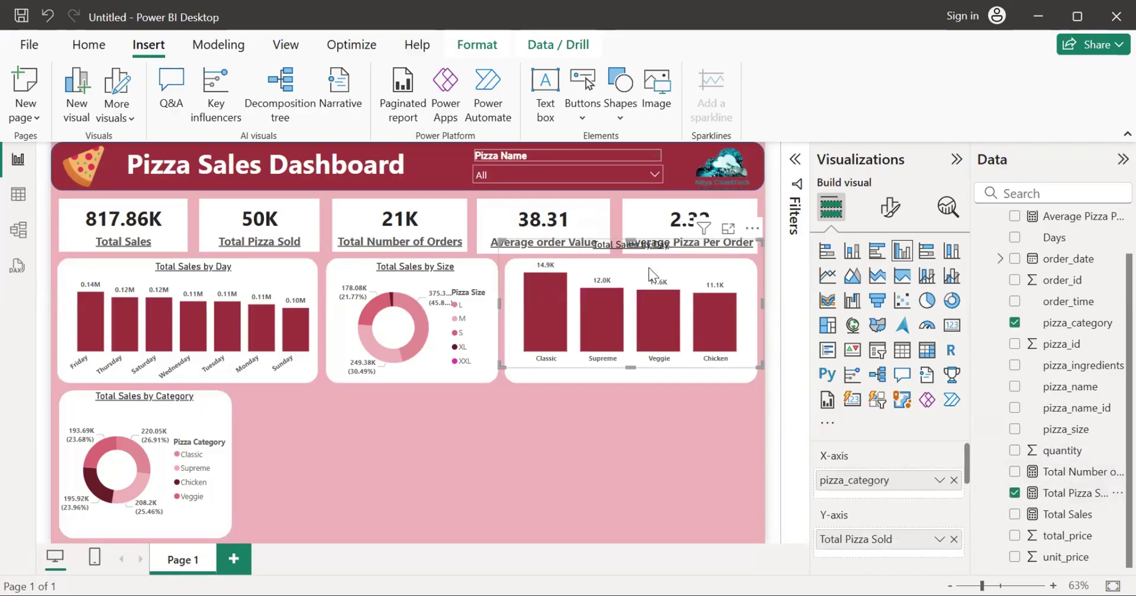
{"action": "left_click_drag", "start_coordinate": [649, 268], "coordinate": [659, 287]}
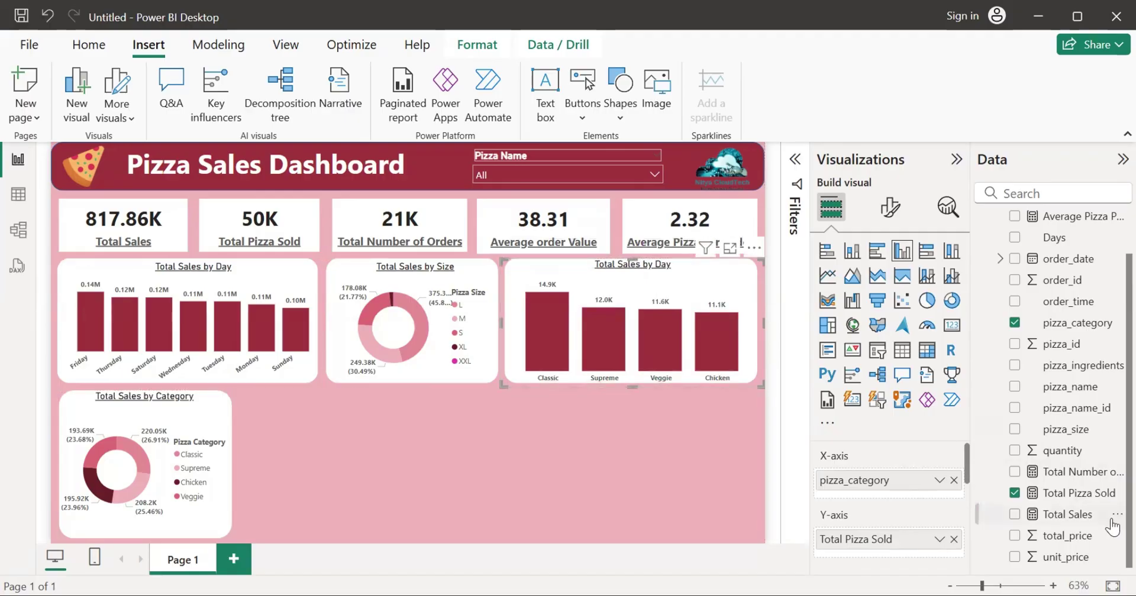
{"action": "left_click", "coordinate": [1104, 496]}
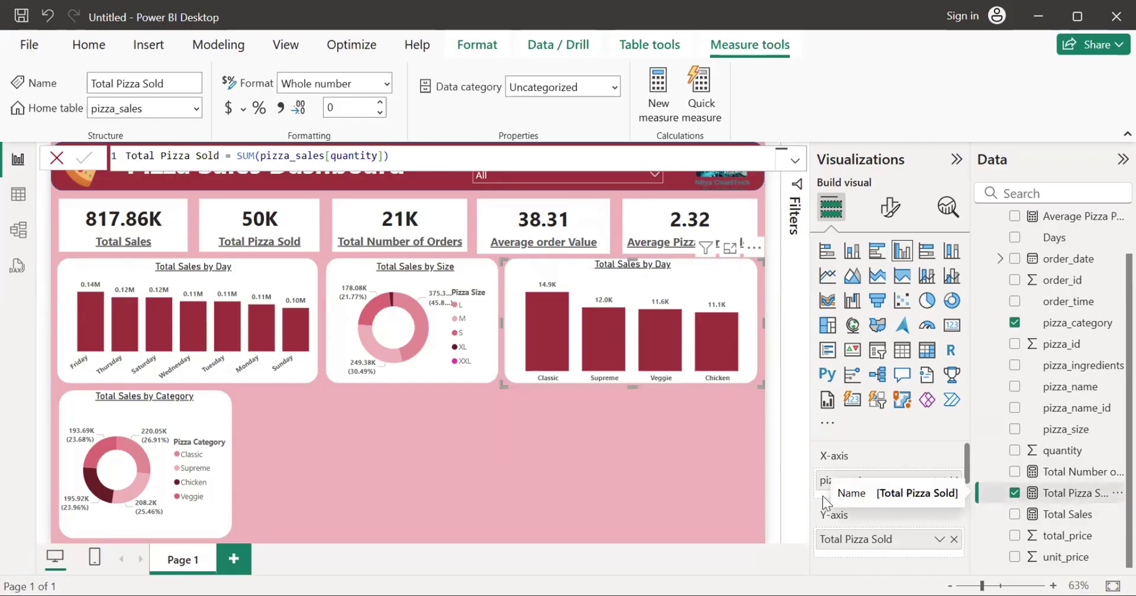
Step: Replace "Total Sales" with "Pizza Sold" in the title text of the column chart that shows pizza categories
{"action": "left_click", "coordinate": [756, 472]}
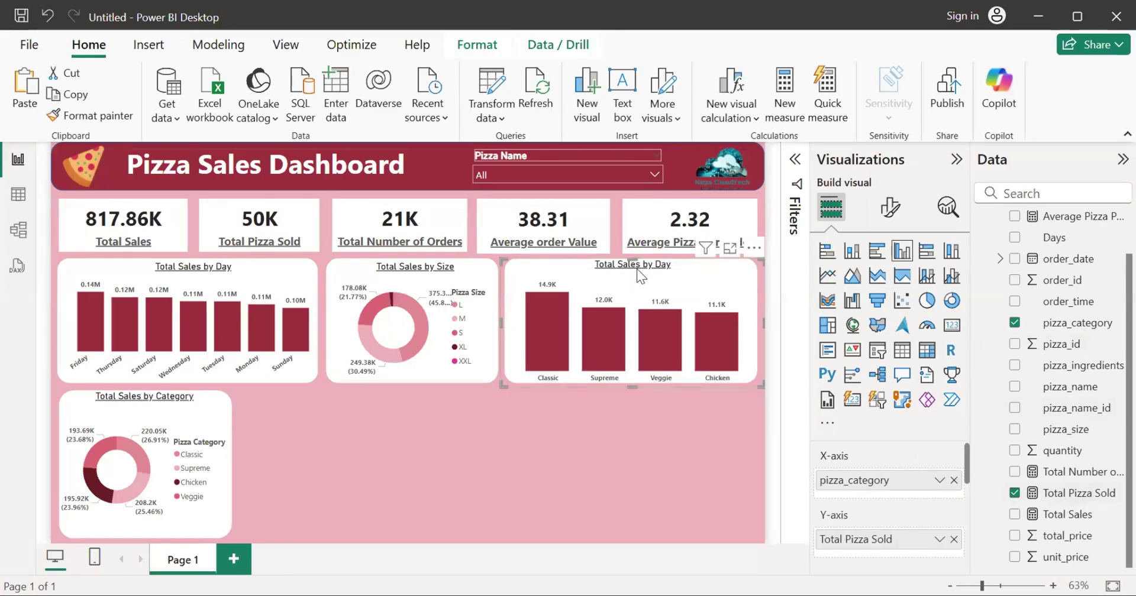
{"action": "left_click", "coordinate": [891, 208]}
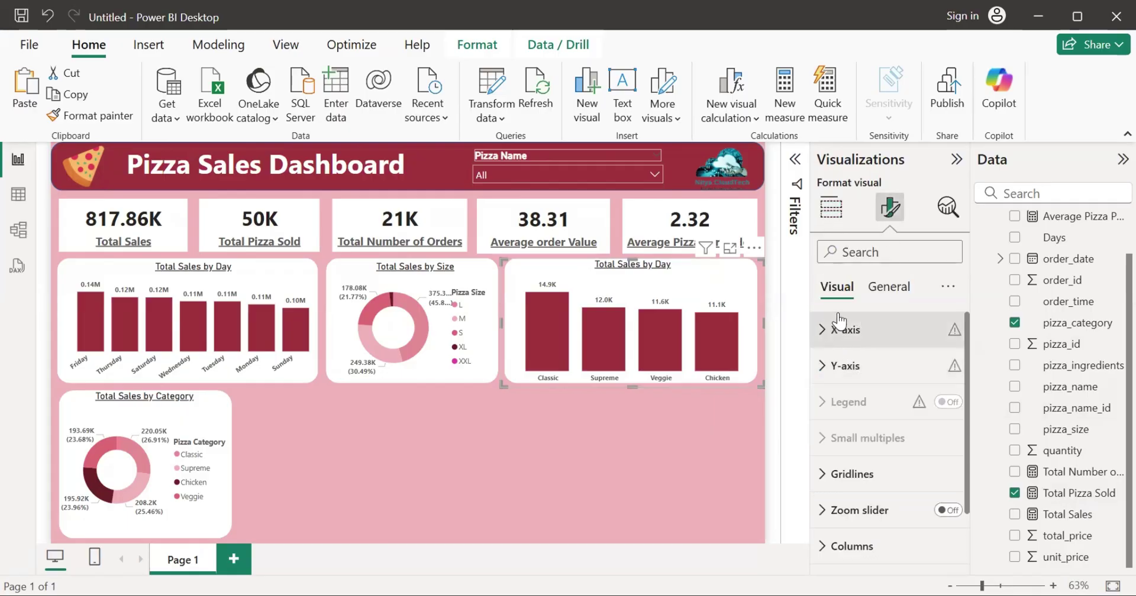
{"action": "left_click", "coordinate": [886, 288]}
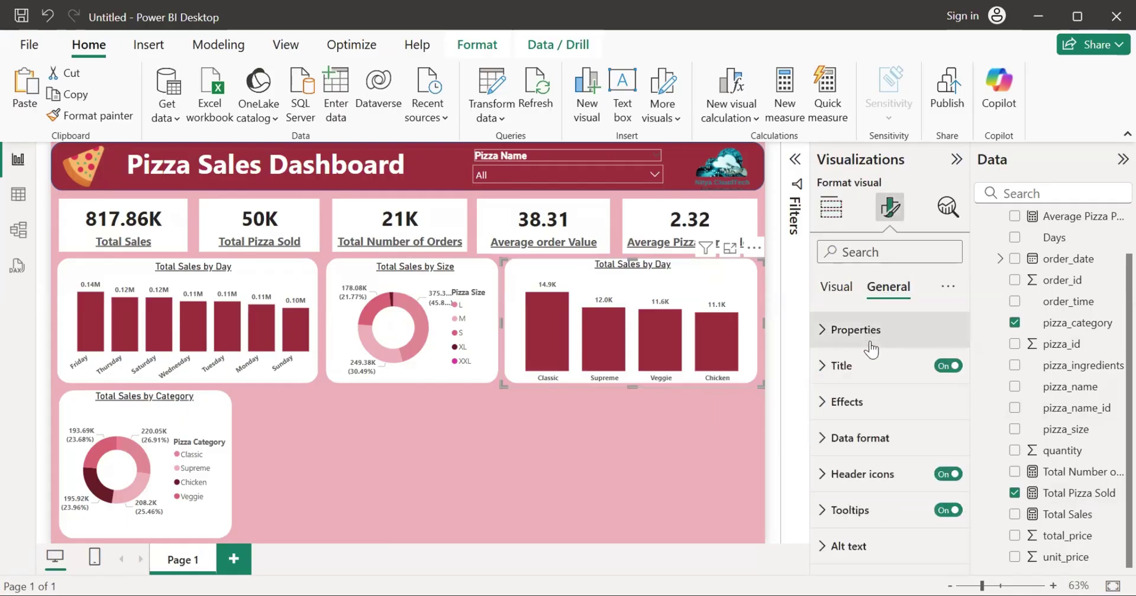
{"action": "left_click", "coordinate": [867, 368]}
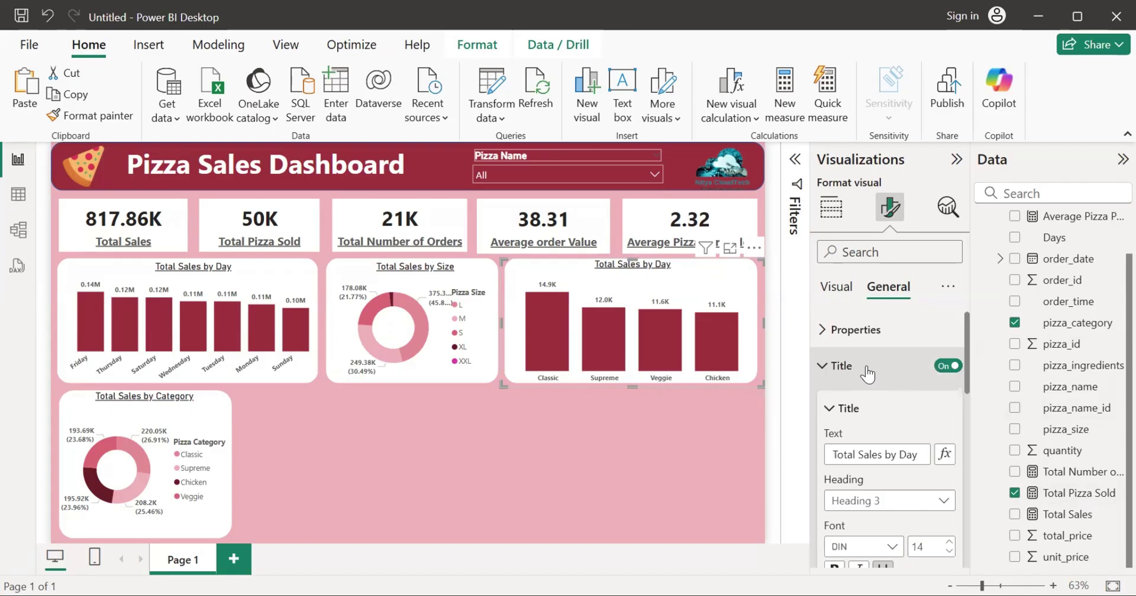
{"action": "left_click", "coordinate": [882, 455]}
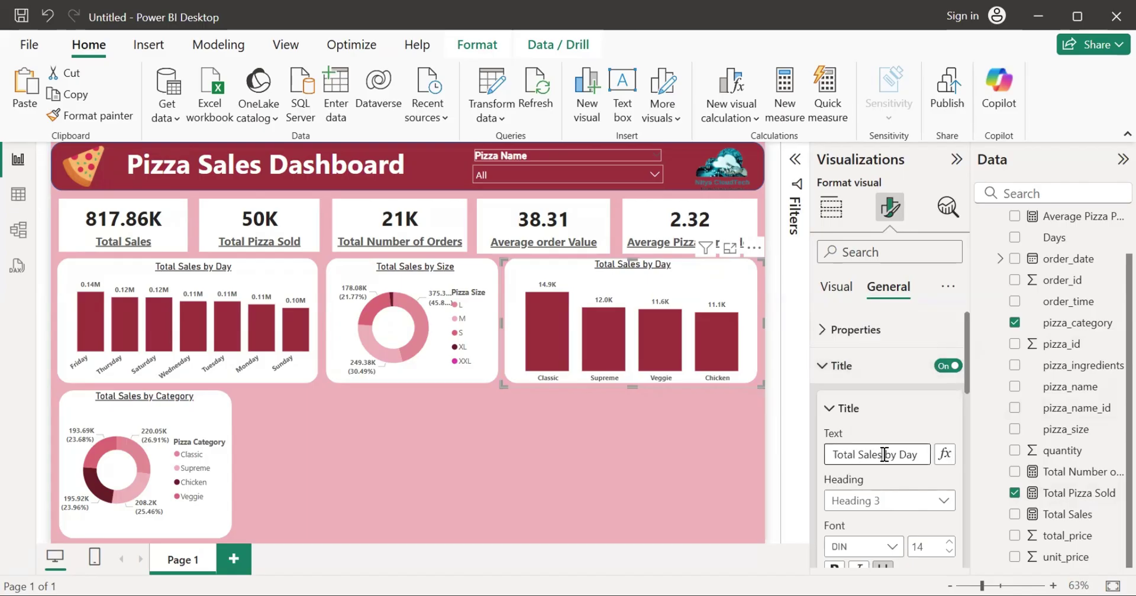
{"action": "key", "text": "BackSpace"}
{"action": "key", "text": "BackSpace"}
{"action": "key", "text": "BackSpace"}
{"action": "key", "text": "BackSpace"}
{"action": "key", "text": "BackSpace"}
{"action": "key", "text": "BackSpace"}
{"action": "key", "text": "BackSpace"}
{"action": "key", "text": "BackSpace"}
{"action": "key", "text": "BackSpace"}
{"action": "key", "text": "BackSpace"}
{"action": "key", "text": "BackSpace"}
{"action": "key", "text": "BackSpace"}
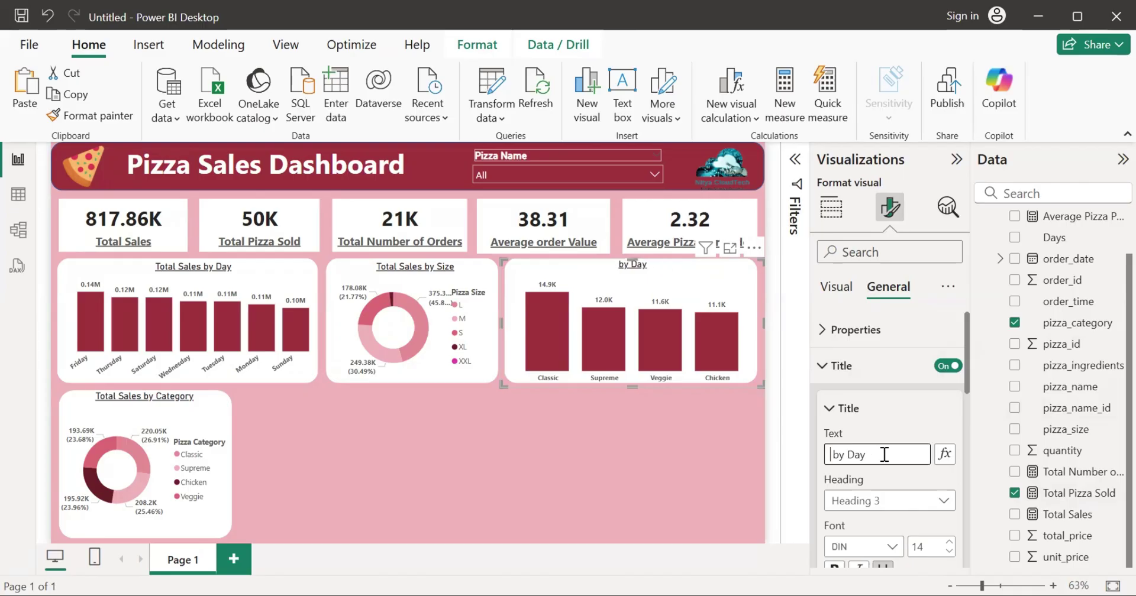
{"action": "type", "text": "Pizza Sold"}
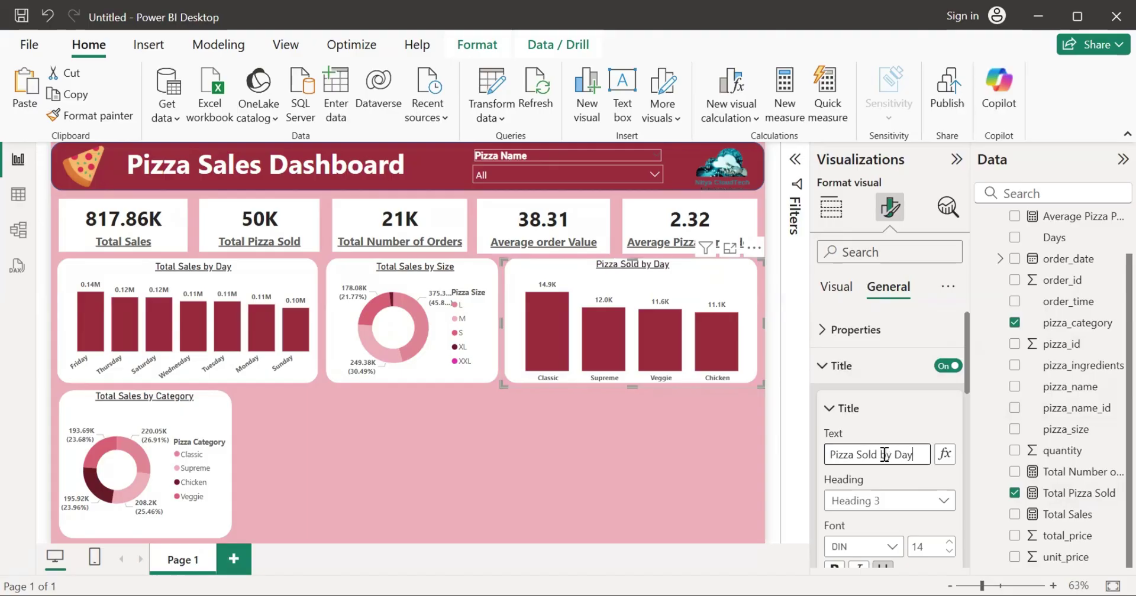
Step: Change the title of the column chart beside Total Sales by Size to "Pizza Sold by Category"
{"action": "key", "text": "BackSpace"}
{"action": "key", "text": "BackSpace"}
{"action": "key", "text": "BackSpace"}
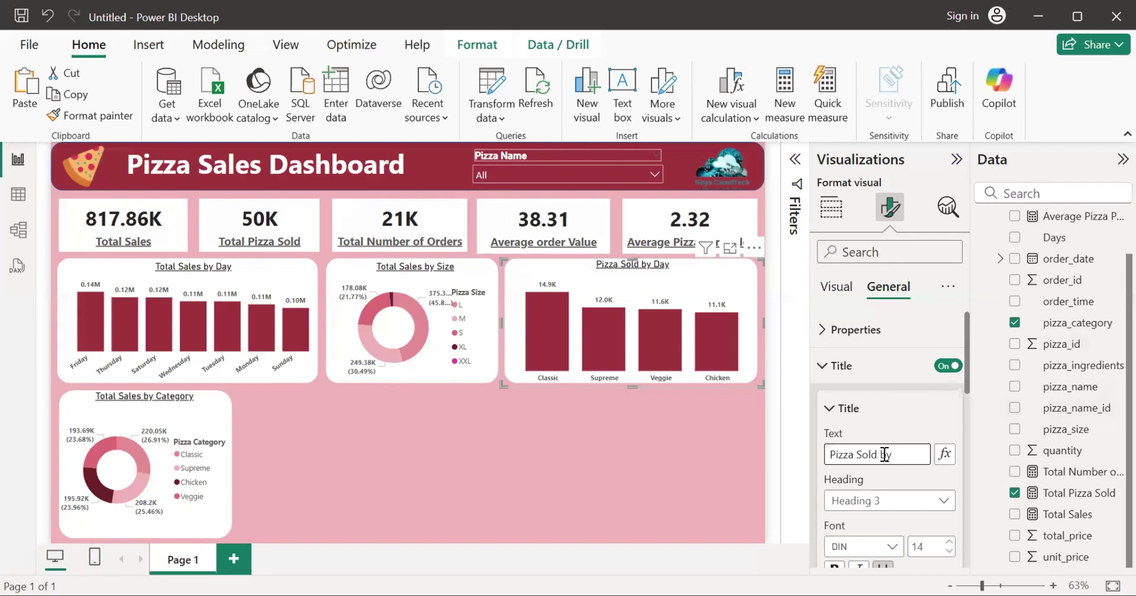
{"action": "type", "text": "Cateh"}
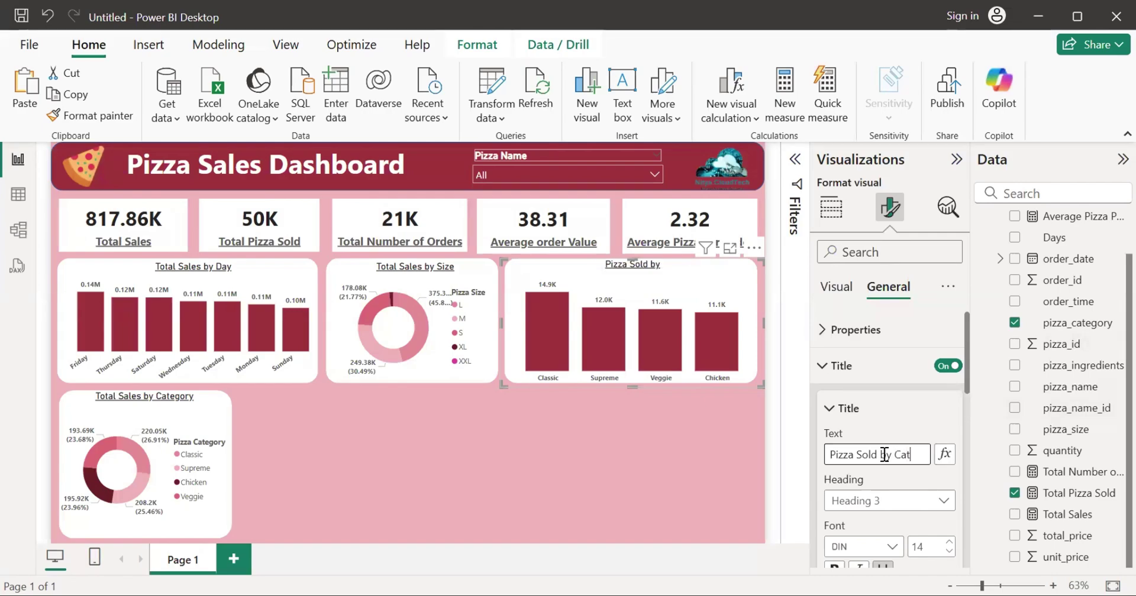
{"action": "key", "text": "BackSpace"}
{"action": "type", "text": "goty"}
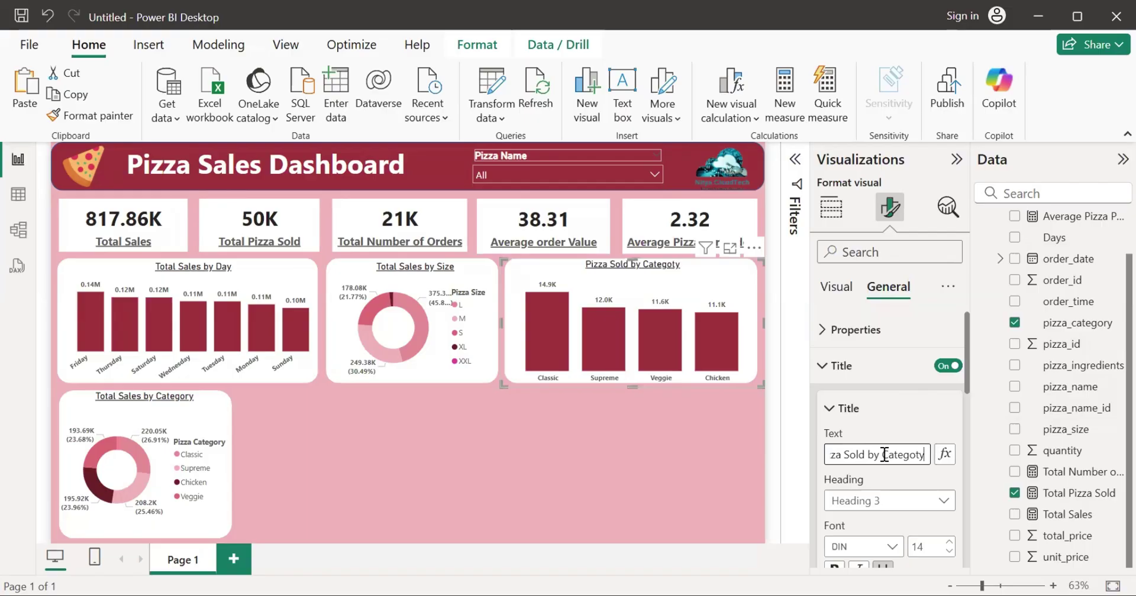
{"action": "key", "text": "BackSpace"}
{"action": "key", "text": "BackSpace"}
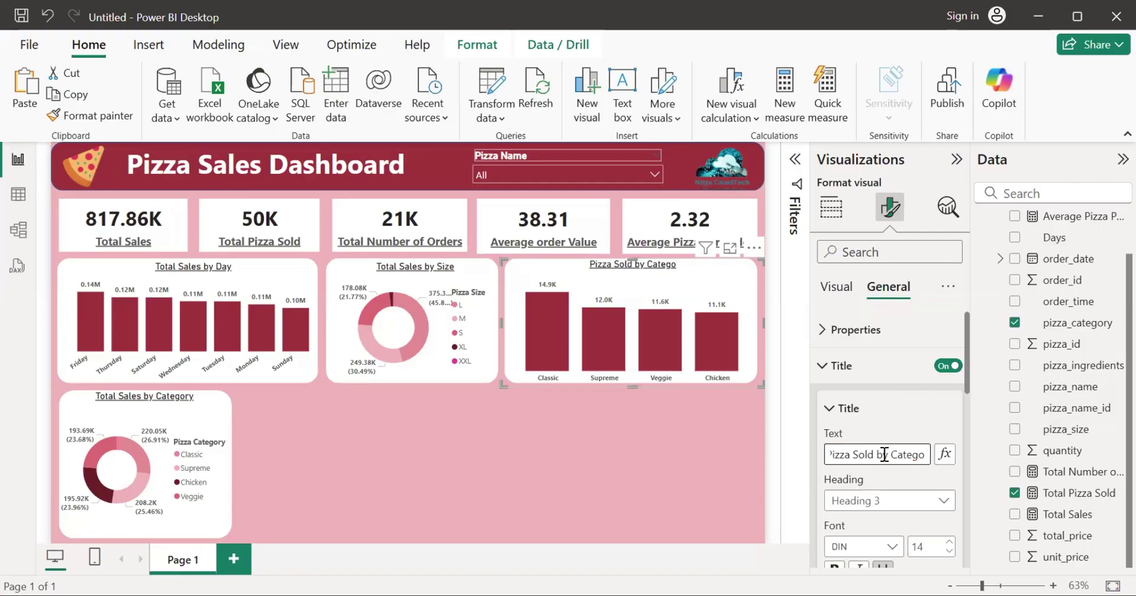
{"action": "type", "text": "ry"}
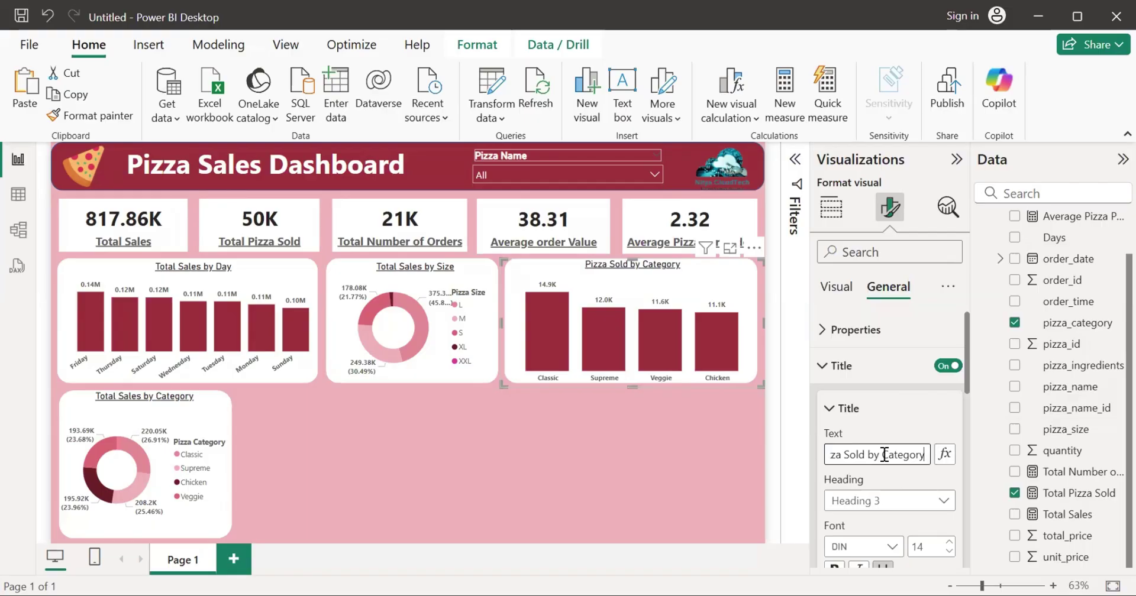
{"action": "left_click", "coordinate": [732, 450]}
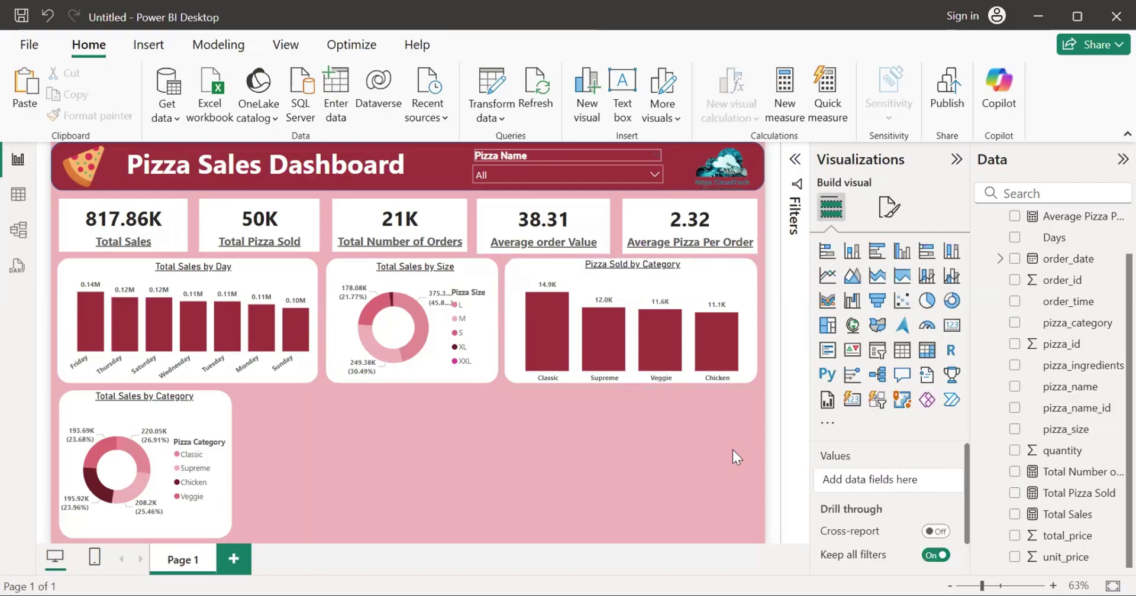
Step: Paste a copy of the Total Sales by Category donut chart into the empty area beside the original
{"action": "left_click", "coordinate": [611, 268]}
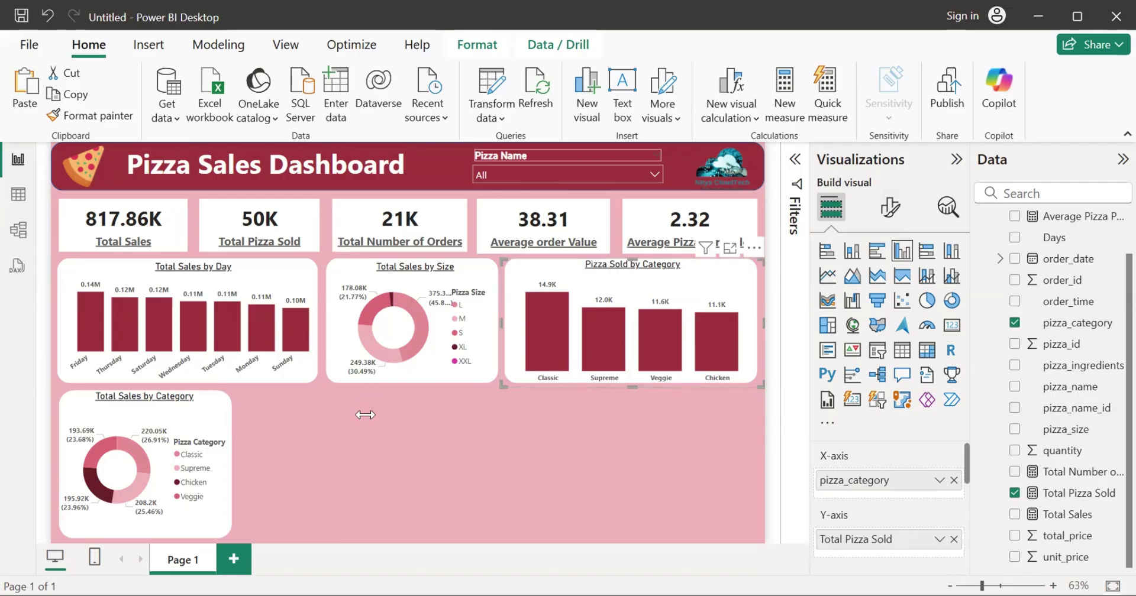
{"action": "left_click", "coordinate": [226, 408]}
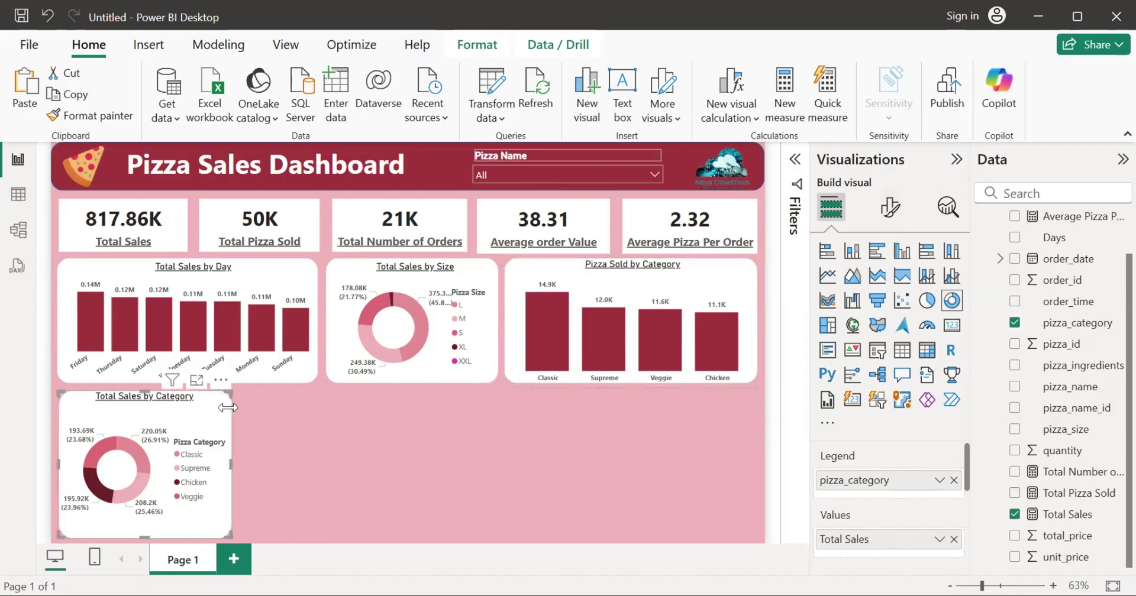
{"action": "key", "text": "ctrl+v"}
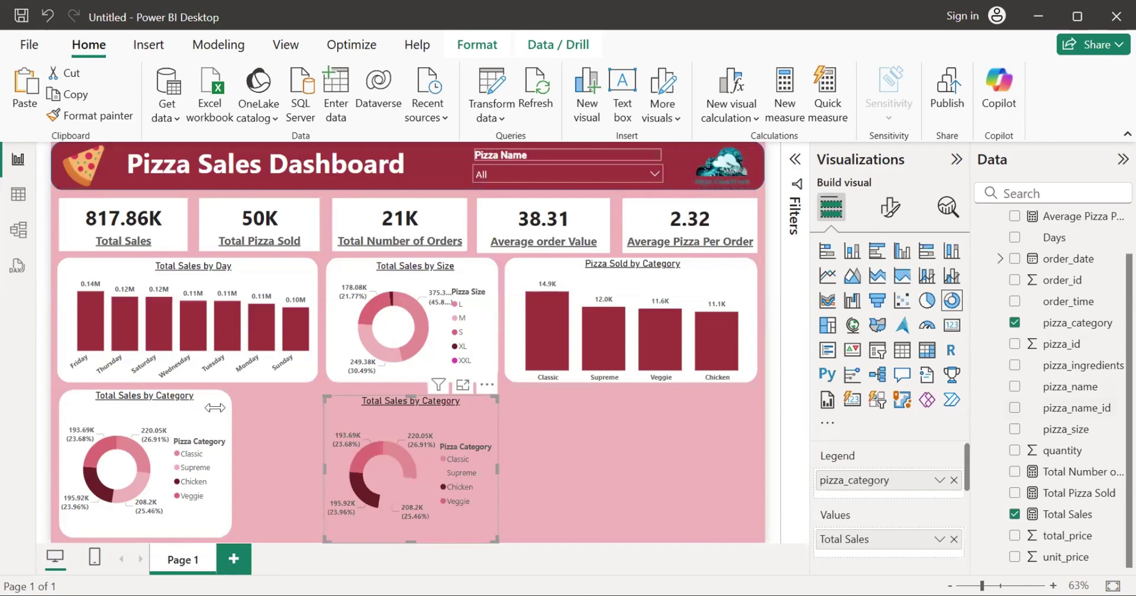
{"action": "left_click", "coordinate": [221, 411]}
{"action": "left_click_drag", "start_coordinate": [206, 464], "coordinate": [207, 468]}
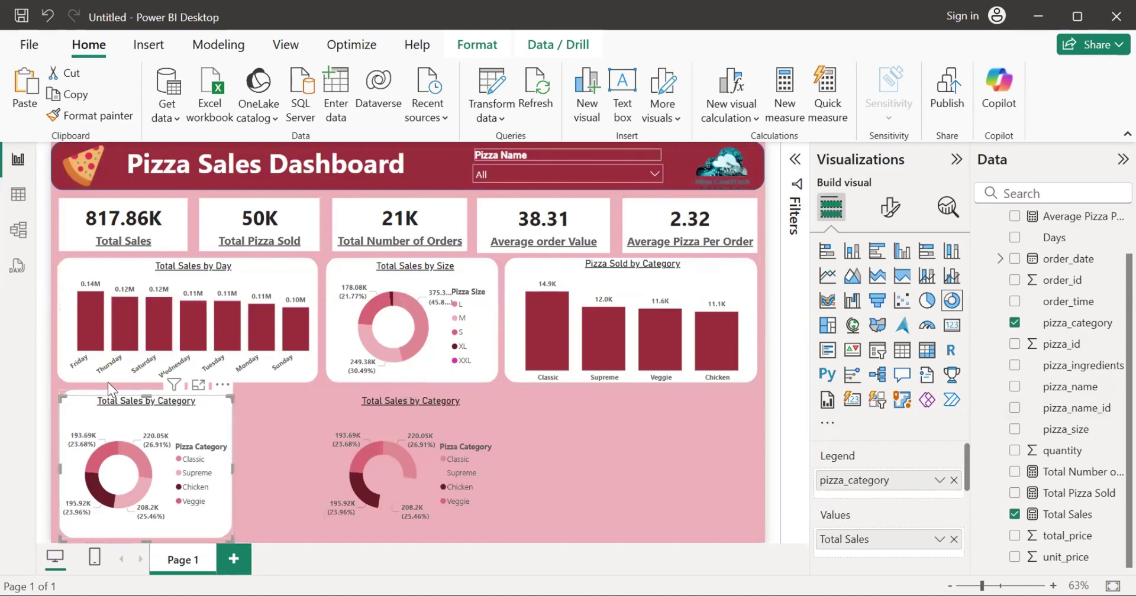
Step: Duplicate the donut's white background shape, place and widen it beside the original card, and set the donut copy on it
{"action": "left_click", "coordinate": [78, 393]}
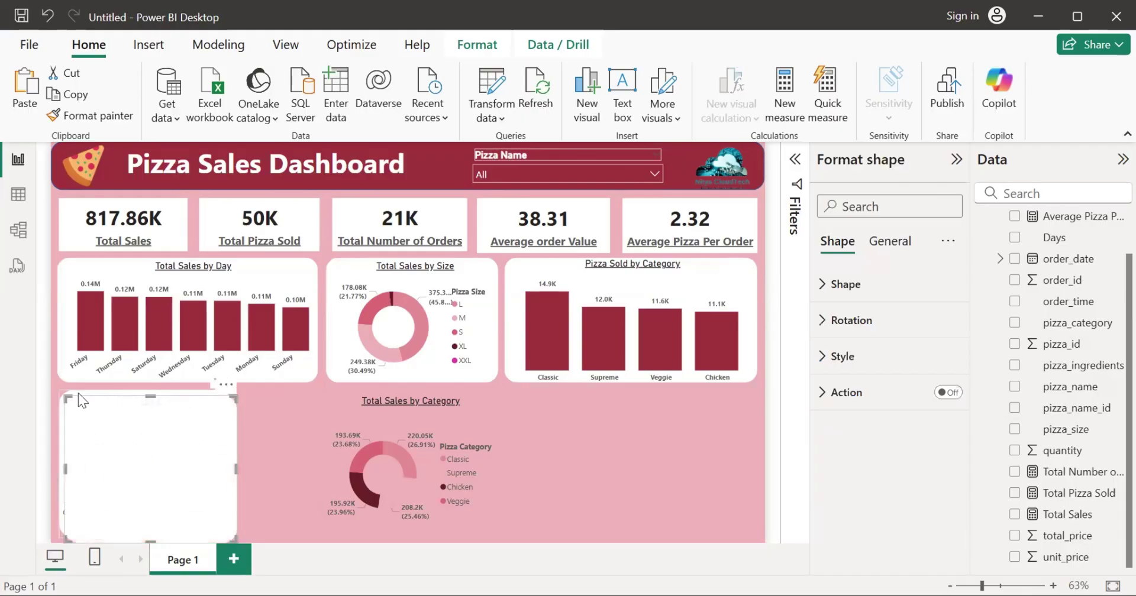
{"action": "left_click_drag", "start_coordinate": [78, 393], "coordinate": [84, 398]}
{"action": "left_click_drag", "start_coordinate": [375, 453], "coordinate": [569, 475]}
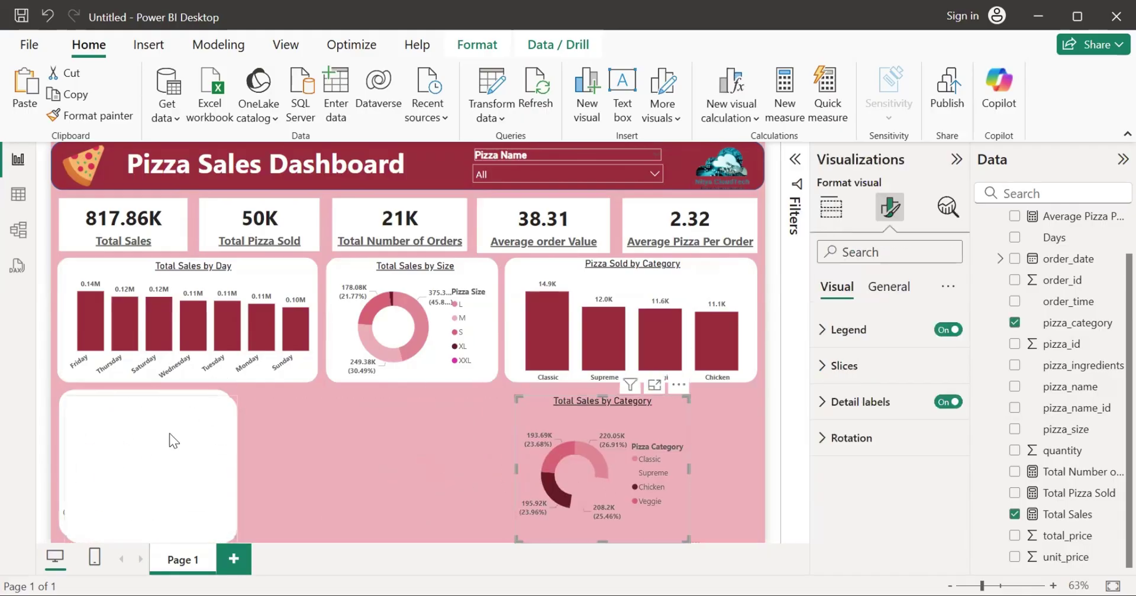
{"action": "left_click_drag", "start_coordinate": [169, 433], "coordinate": [348, 427]}
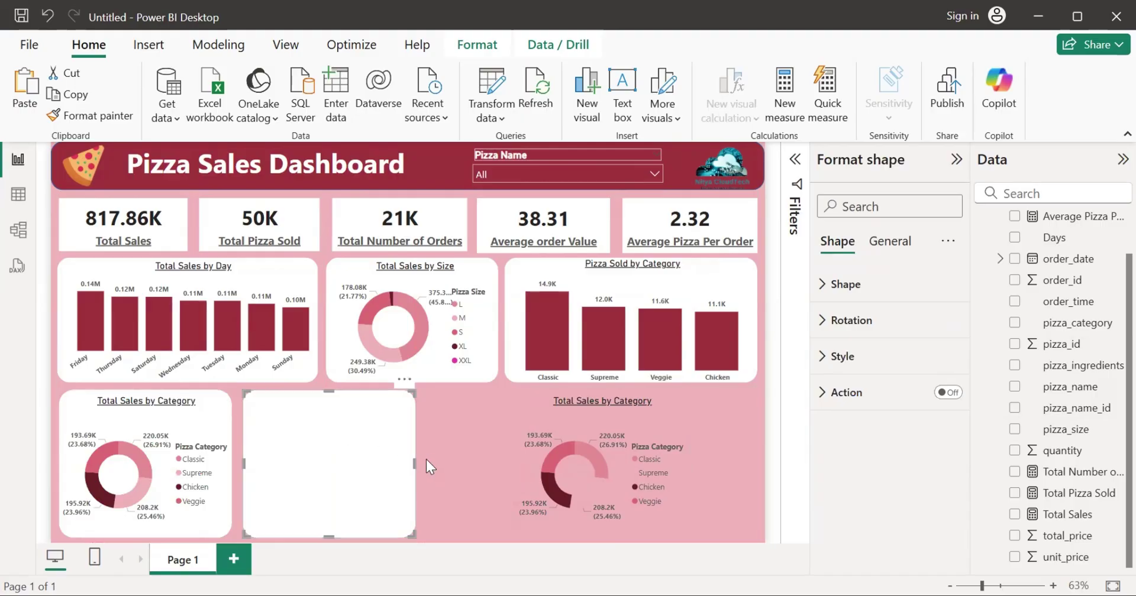
{"action": "left_click_drag", "start_coordinate": [414, 459], "coordinate": [440, 455]}
{"action": "left_click_drag", "start_coordinate": [570, 454], "coordinate": [327, 455]}
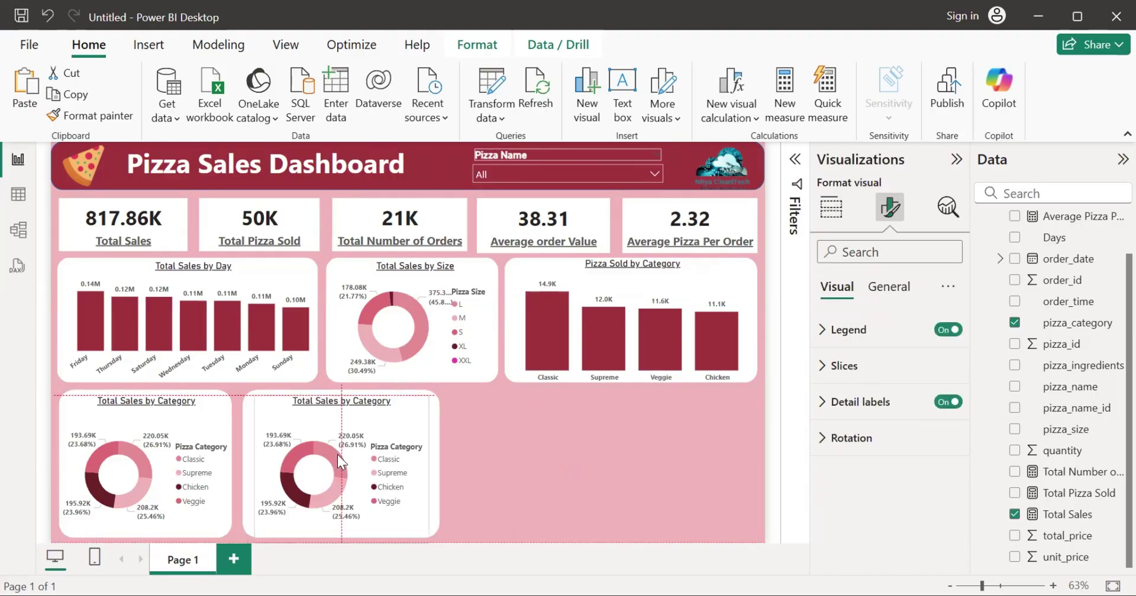
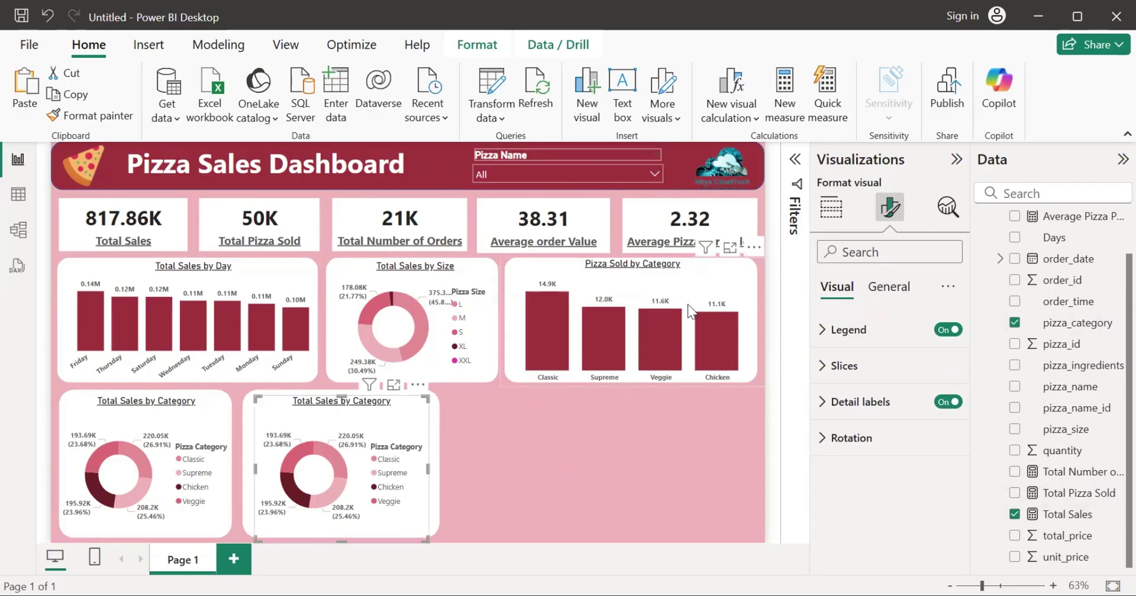
Step: Remove the donut chart copy and put the blank white shape back beside the Total Sales by Category card
{"action": "left_click", "coordinate": [692, 288]}
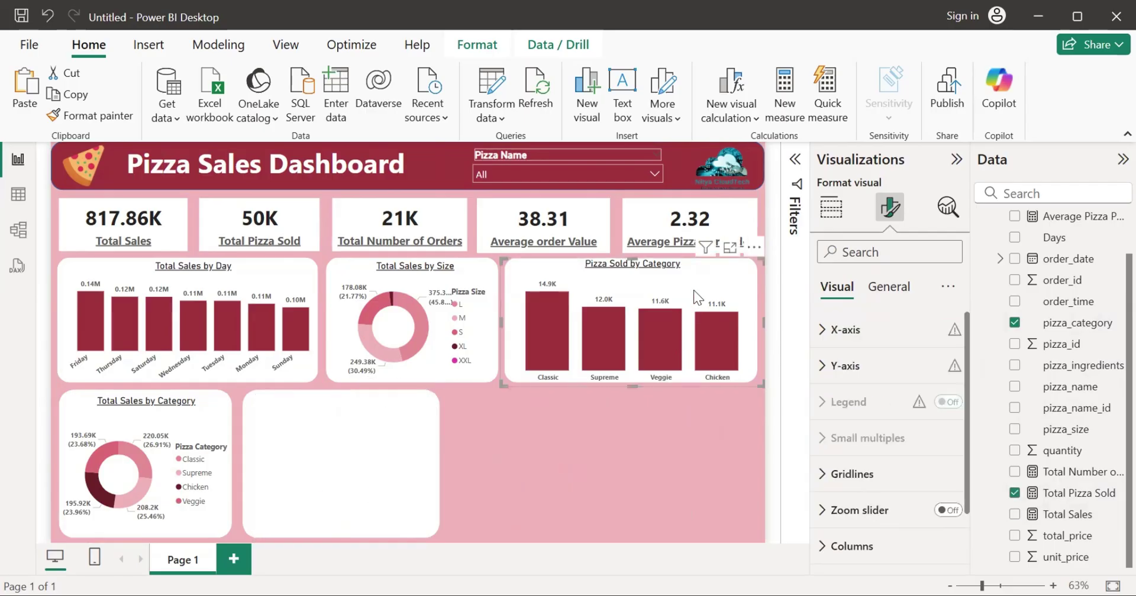
{"action": "left_click", "coordinate": [376, 467]}
{"action": "left_click", "coordinate": [501, 463]}
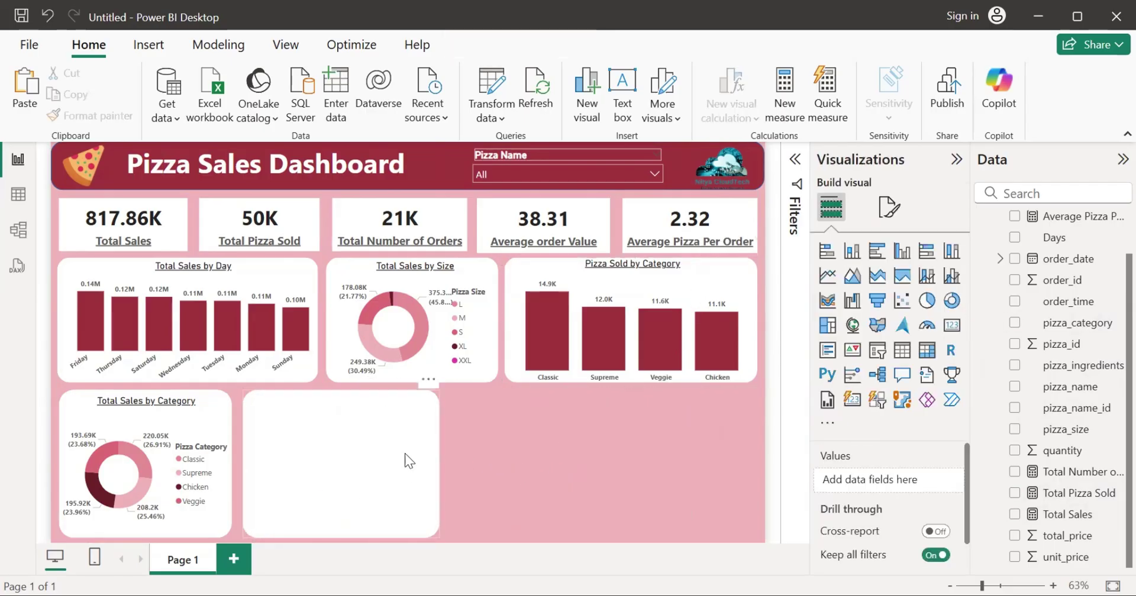
{"action": "left_click_drag", "start_coordinate": [404, 455], "coordinate": [633, 471]}
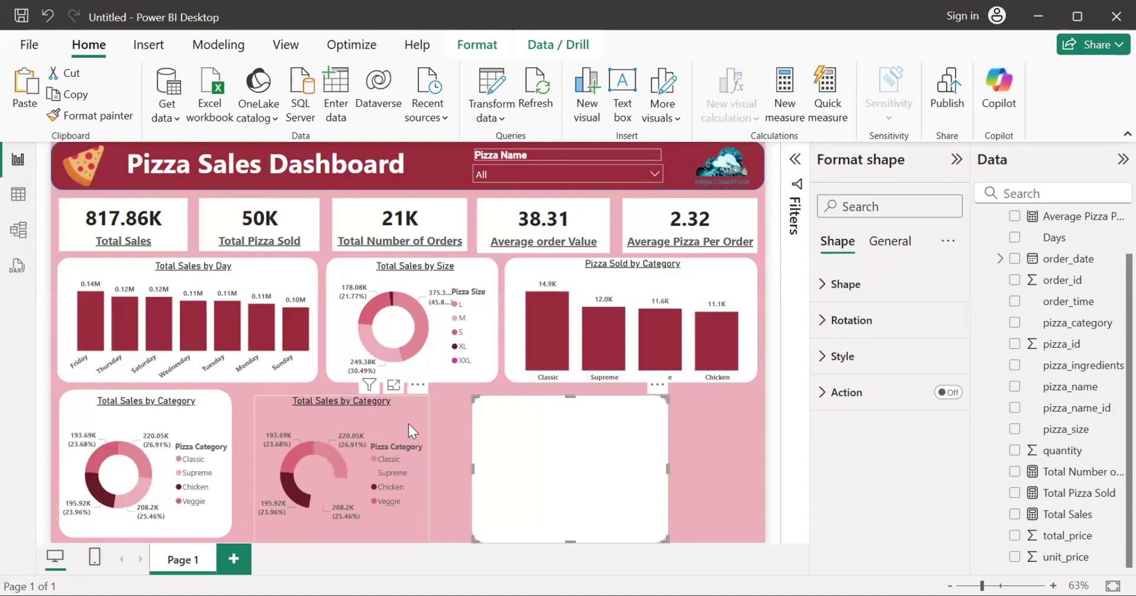
{"action": "left_click", "coordinate": [417, 385]}
{"action": "left_click", "coordinate": [459, 449]}
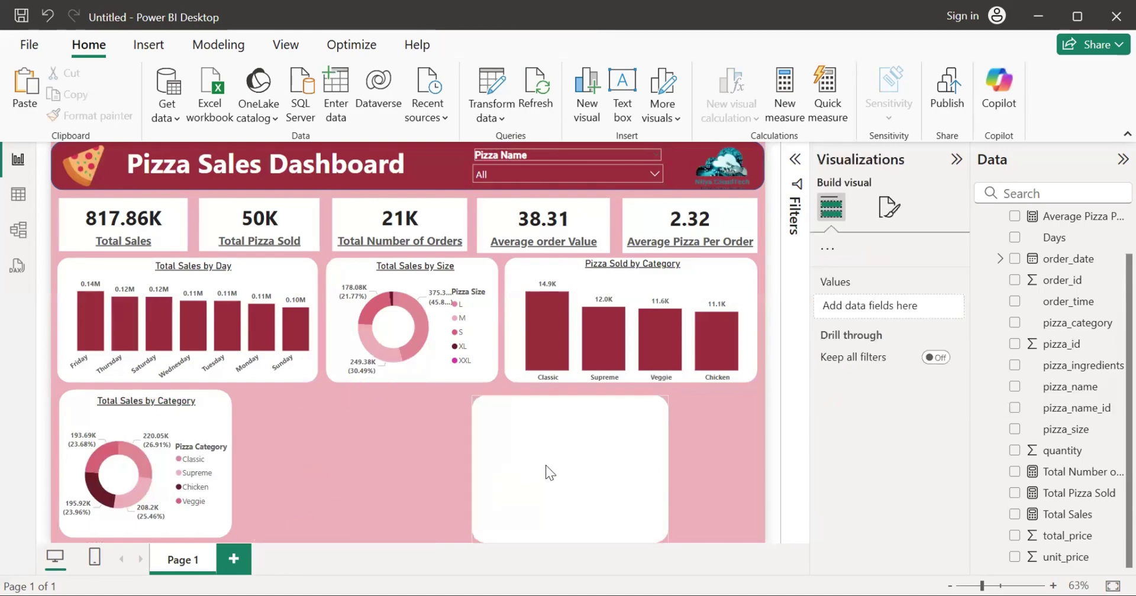
{"action": "left_click_drag", "start_coordinate": [431, 465], "coordinate": [318, 464]}
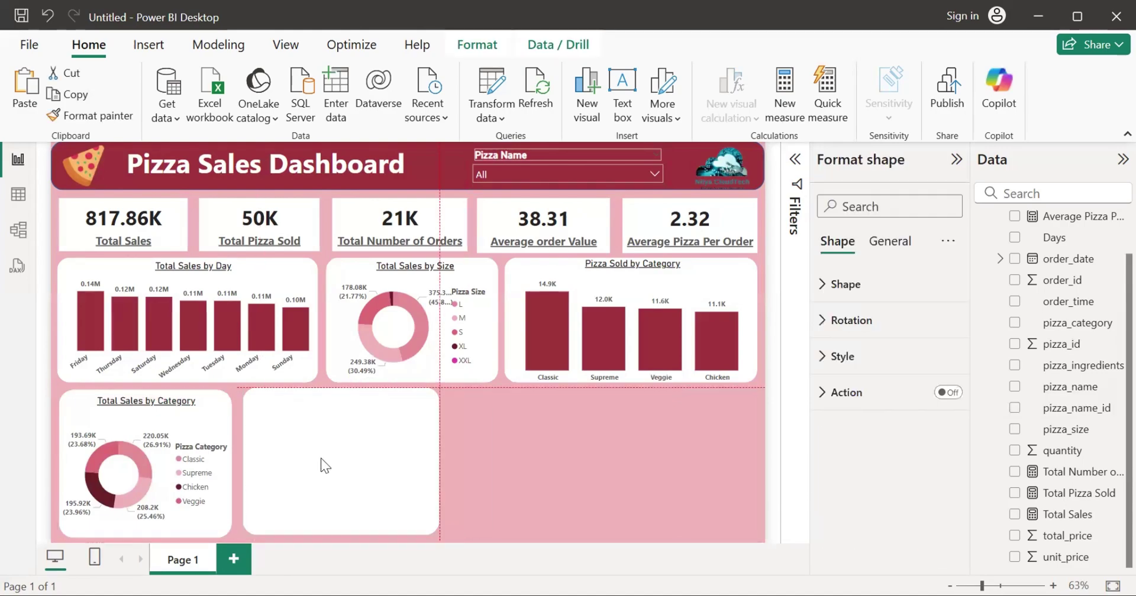
Step: Duplicate the Pizza Sold by Category column chart and remove the surplus white shape from the blank card
{"action": "left_click", "coordinate": [612, 350]}
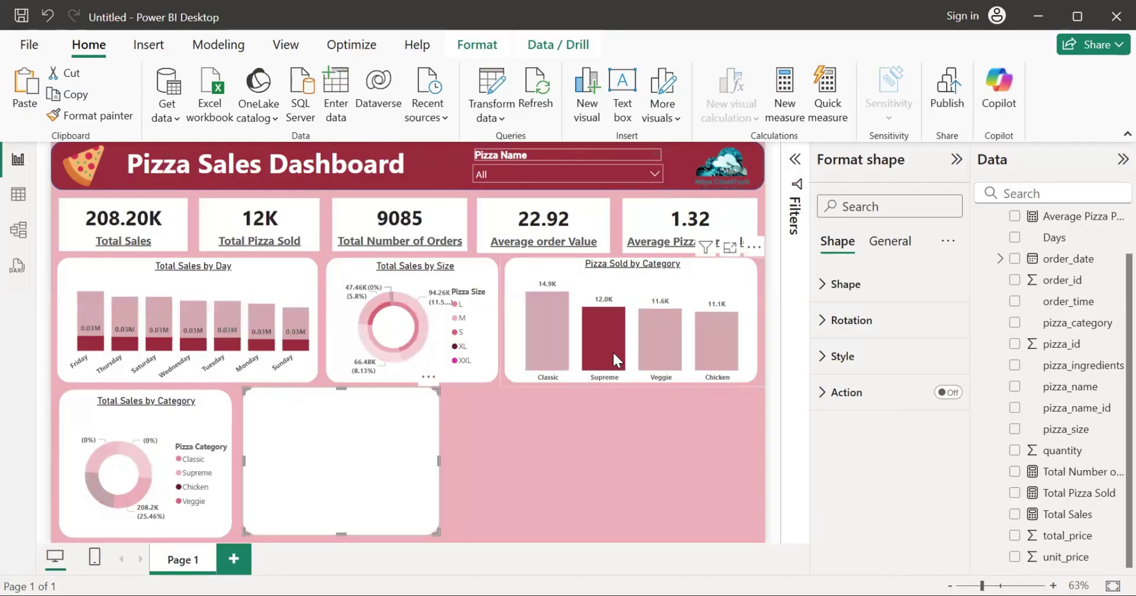
{"action": "key", "text": "ctrl+v"}
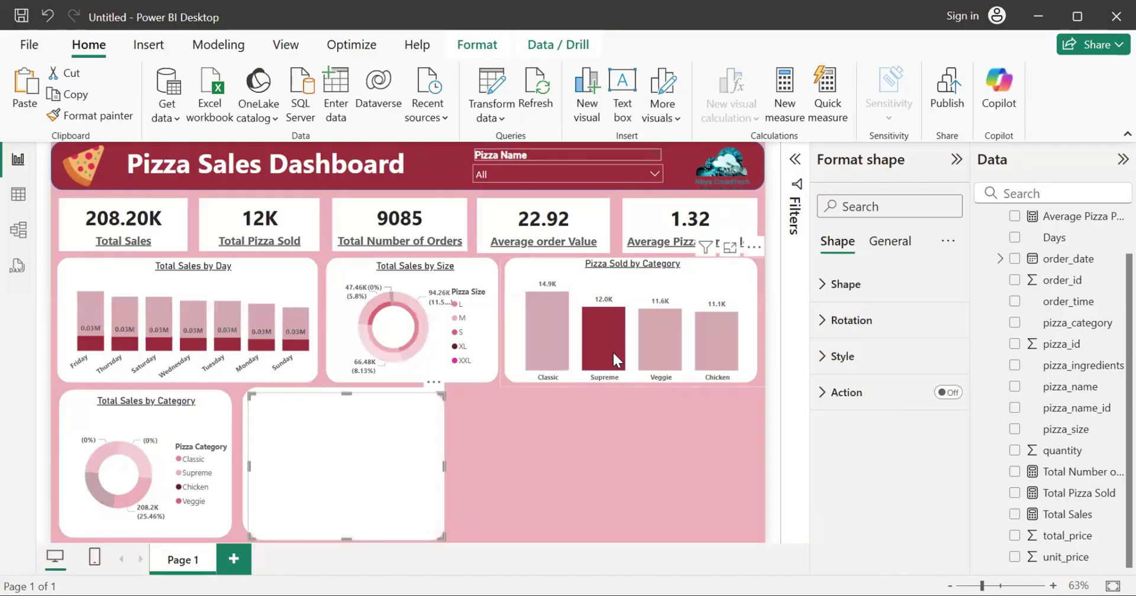
{"action": "mouse_move", "coordinate": [605, 315]}
{"action": "left_mouse_down"}
{"action": "mouse_move", "coordinate": [552, 424]}
{"action": "mouse_move", "coordinate": [605, 314]}
{"action": "left_mouse_up"}
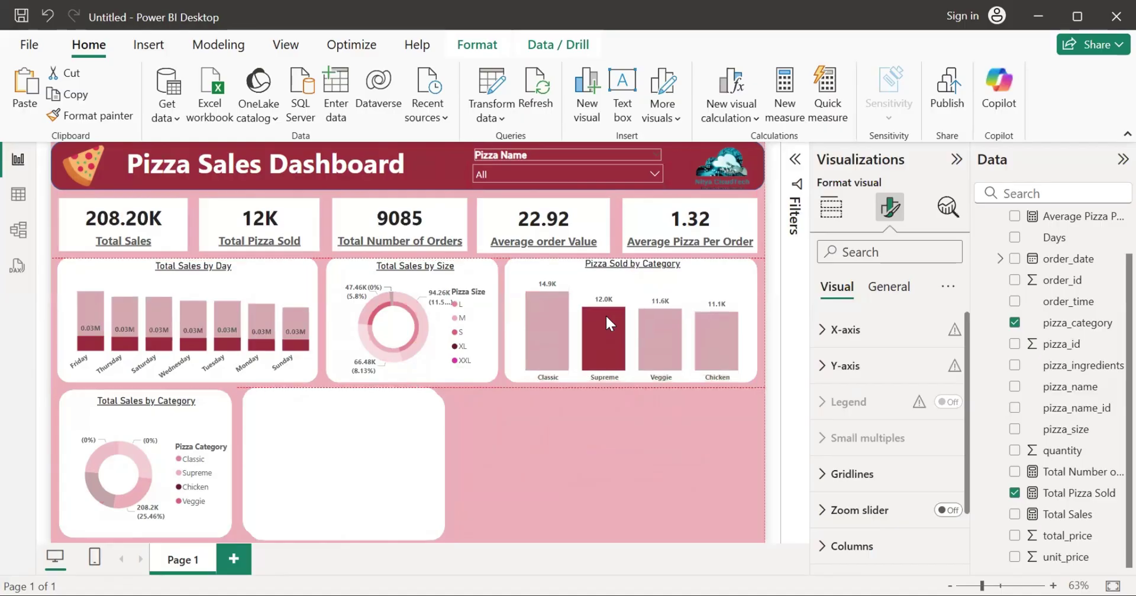
{"action": "left_click", "coordinate": [628, 282]}
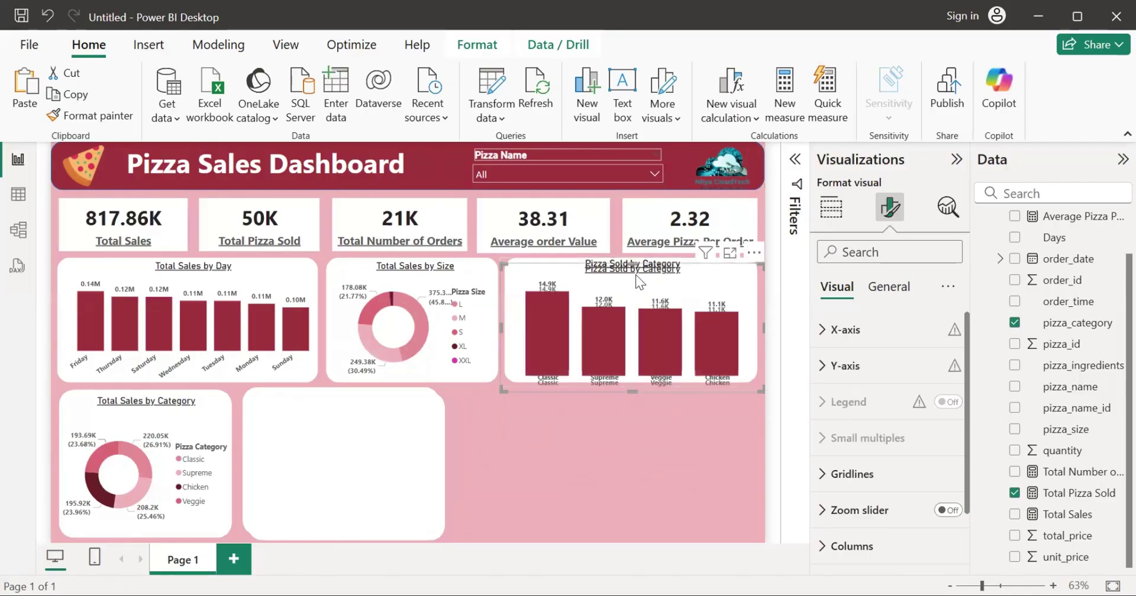
{"action": "left_click", "coordinate": [371, 425]}
{"action": "left_click", "coordinate": [435, 388]}
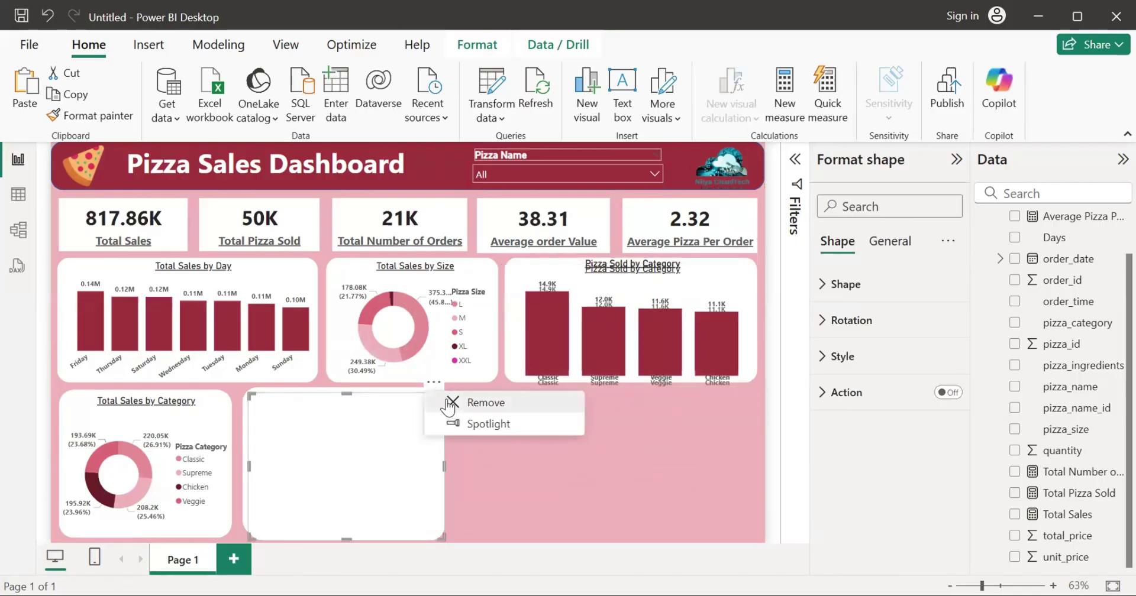
{"action": "left_click", "coordinate": [448, 404]}
Step: Widen the blank white card and place the copied Pizza Sold by Category chart on it
{"action": "left_click_drag", "start_coordinate": [612, 329], "coordinate": [668, 428]}
{"action": "left_click", "coordinate": [421, 485]}
{"action": "left_click_drag", "start_coordinate": [440, 476], "coordinate": [486, 465]}
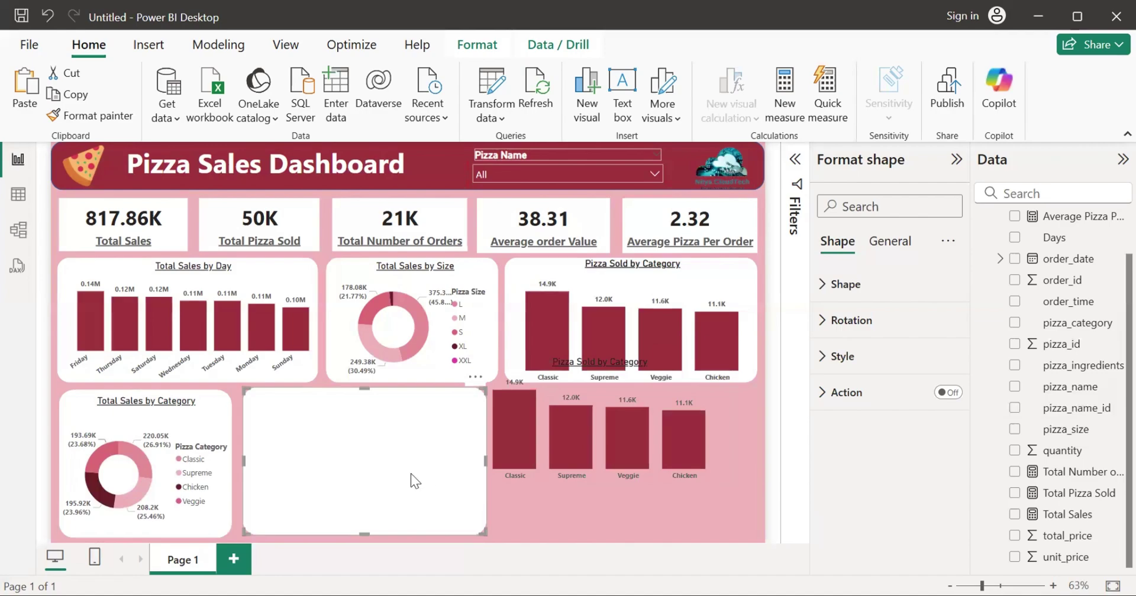
{"action": "left_click_drag", "start_coordinate": [560, 456], "coordinate": [351, 496]}
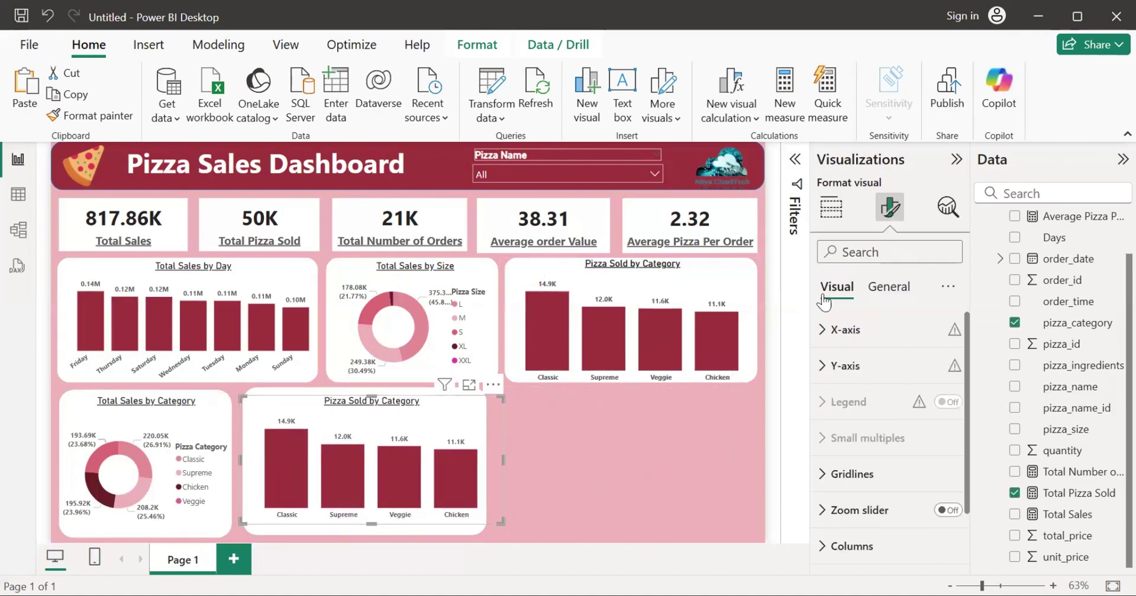
Step: Convert the copied column chart to a funnel chart and resize it to fit inside its white card
{"action": "left_click", "coordinate": [831, 207]}
{"action": "left_click", "coordinate": [878, 300]}
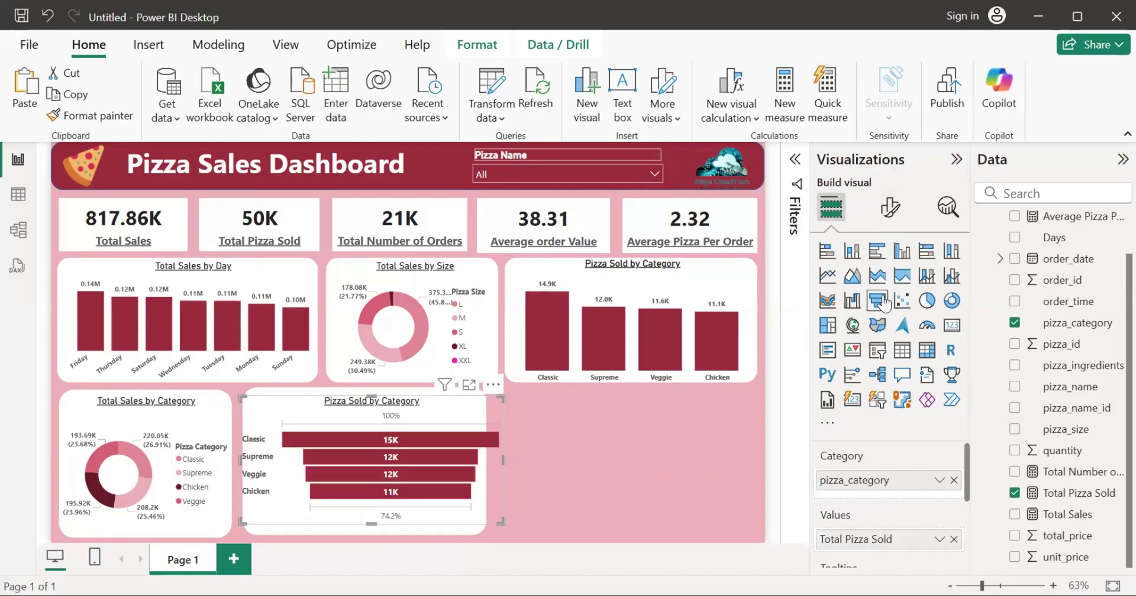
{"action": "left_click", "coordinate": [507, 458]}
{"action": "left_click", "coordinate": [480, 462]}
{"action": "mouse_move", "coordinate": [493, 459]}
{"action": "left_mouse_down"}
{"action": "mouse_move", "coordinate": [436, 462]}
{"action": "mouse_move", "coordinate": [474, 461]}
{"action": "left_mouse_up"}
{"action": "left_click_drag", "start_coordinate": [364, 523], "coordinate": [365, 535]}
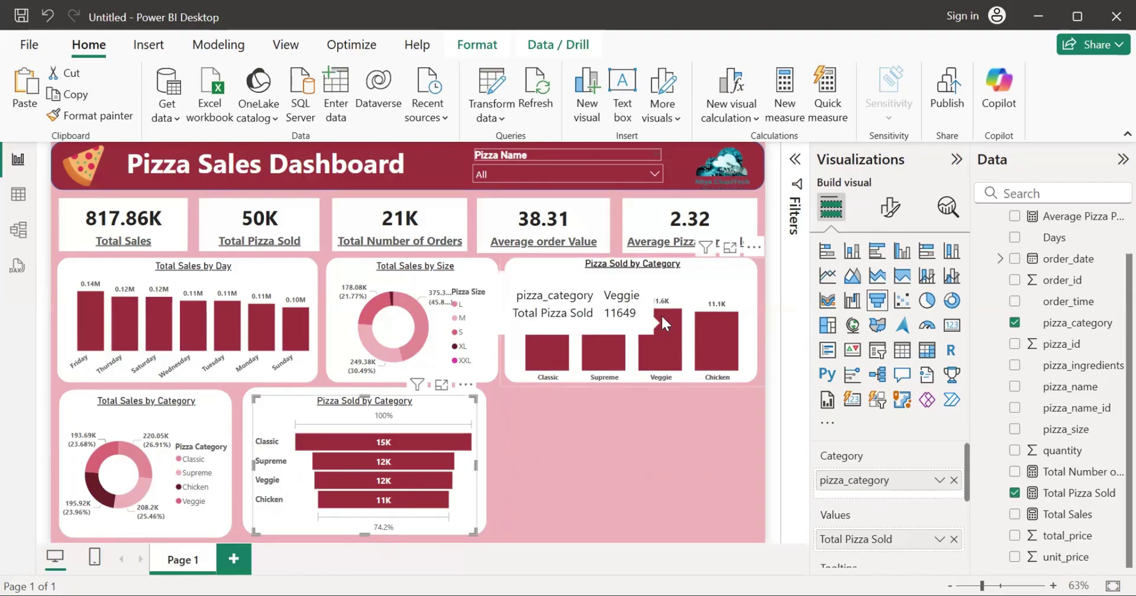
Step: Set pizza_size as the funnel chart's category field in place of pizza_category
{"action": "mouse_move", "coordinate": [435, 436]}
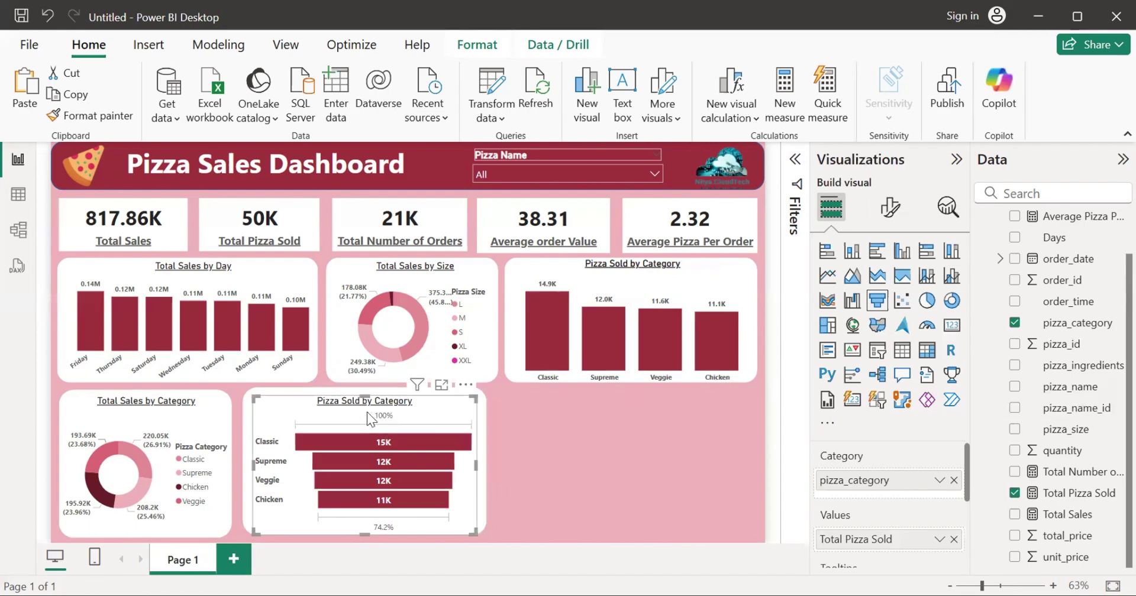
{"action": "left_click", "coordinate": [1014, 323]}
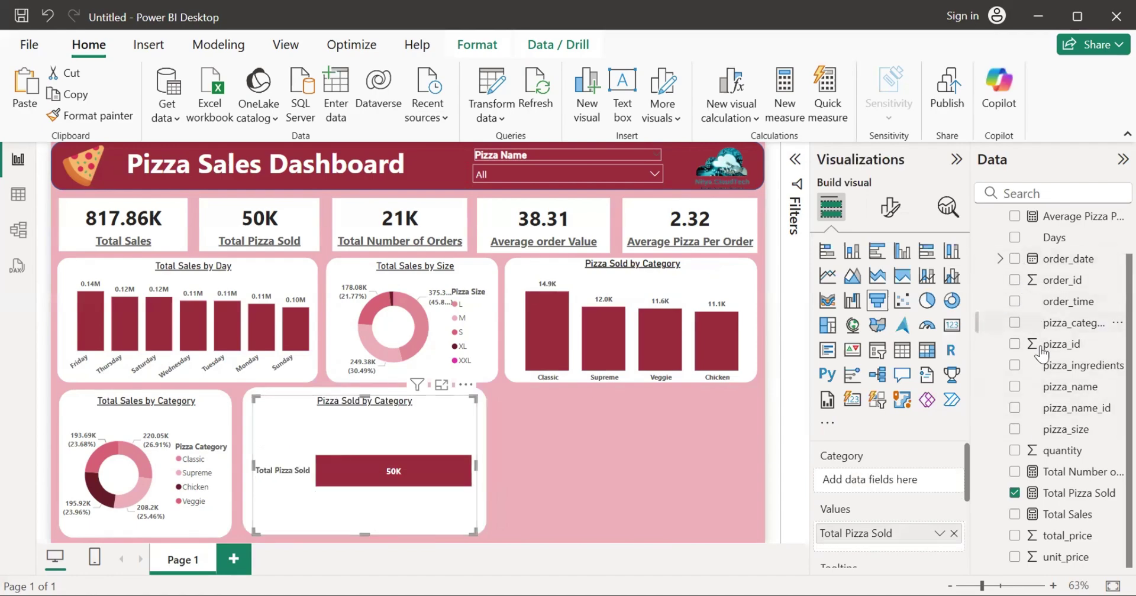
{"action": "left_click", "coordinate": [1014, 429]}
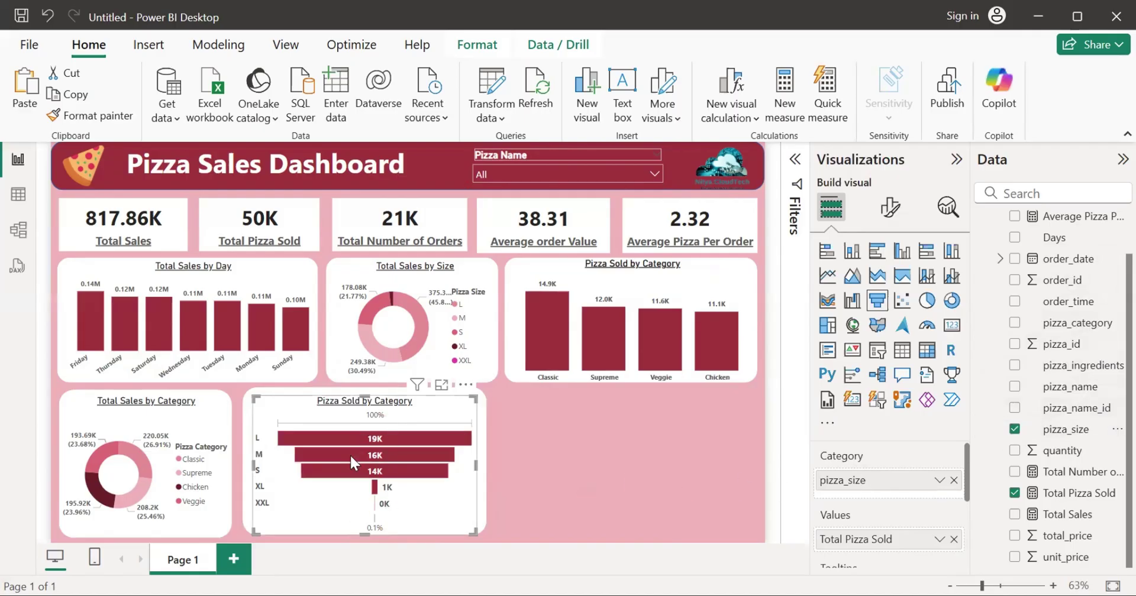
Step: Adjust the funnel chart's lower edge to line up with the bottom of its white card
{"action": "left_click", "coordinate": [583, 485]}
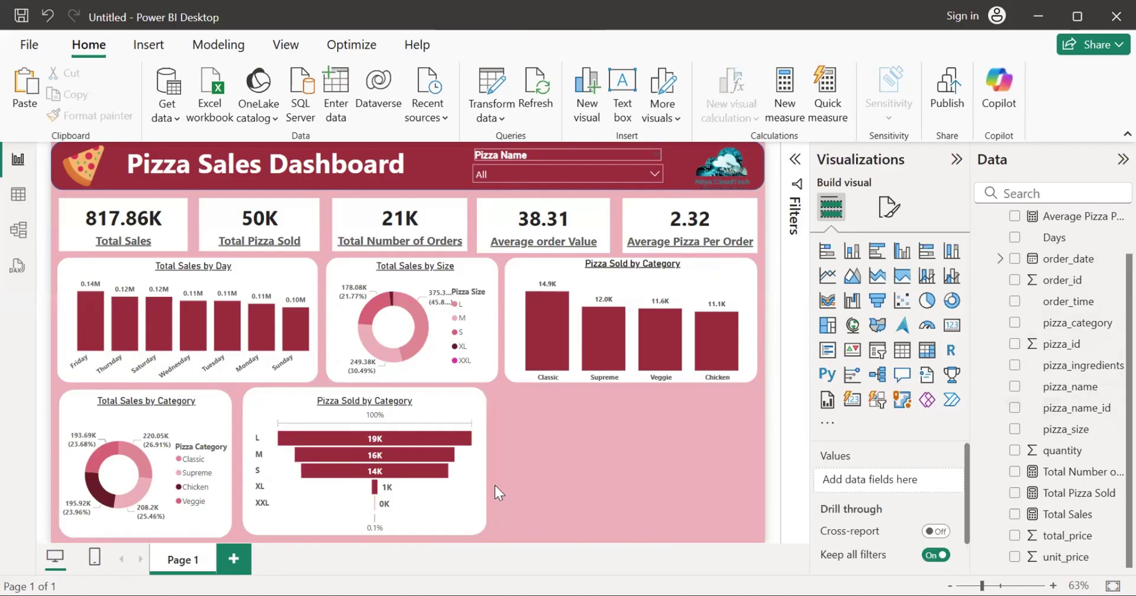
{"action": "left_click", "coordinate": [430, 468]}
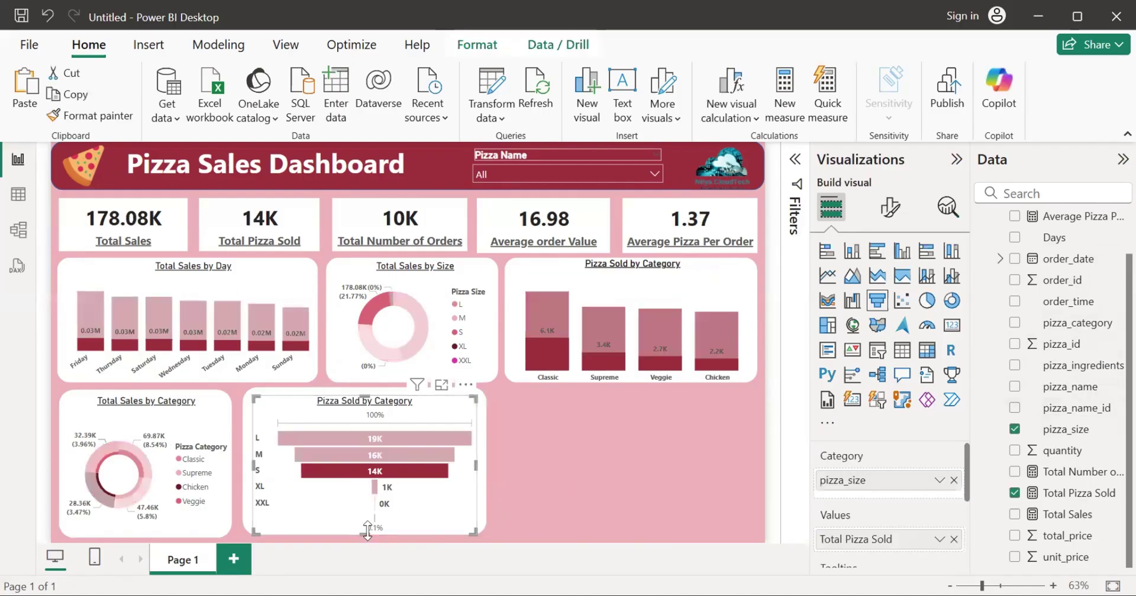
{"action": "left_click_drag", "start_coordinate": [366, 518], "coordinate": [369, 531]}
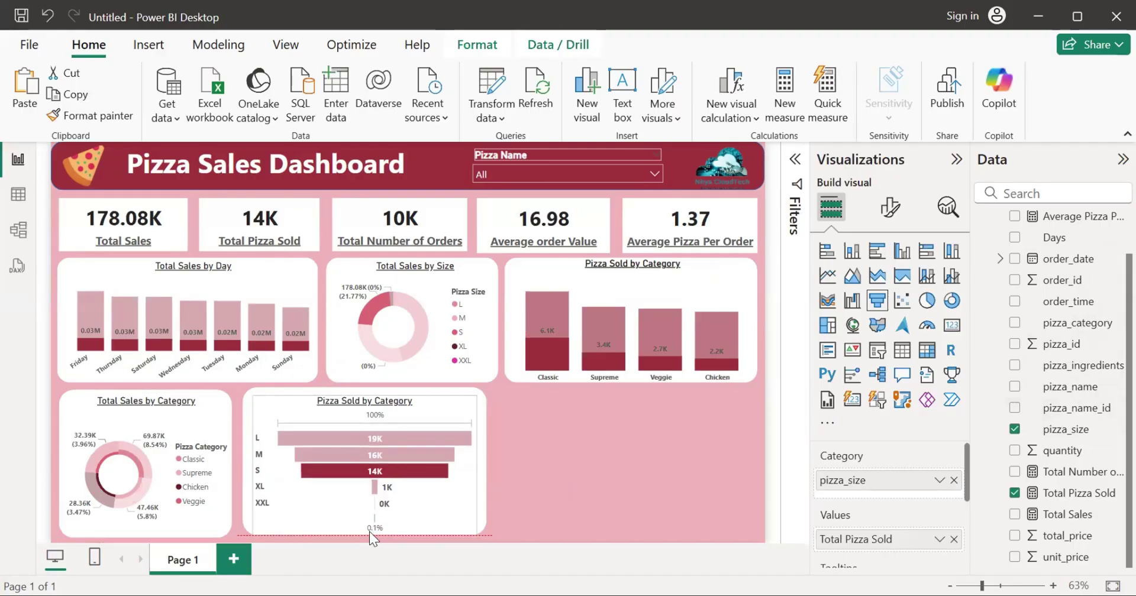
Step: Extend the funnel chart's upper and left edges to line up with the edges of its white card
{"action": "left_click", "coordinate": [608, 501]}
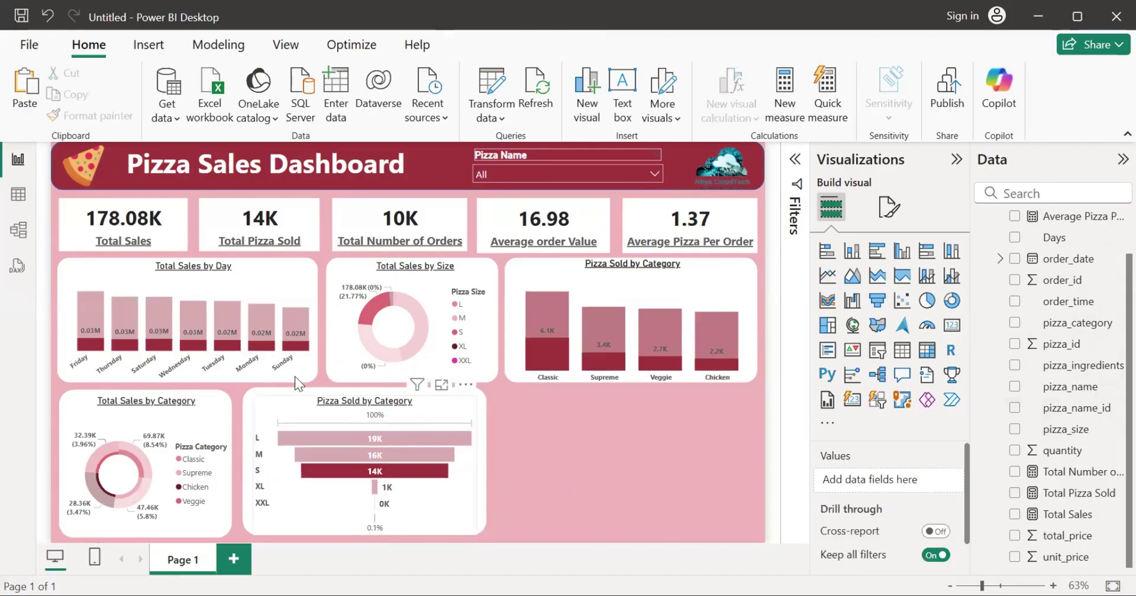
{"action": "left_click", "coordinate": [339, 405]}
{"action": "left_click_drag", "start_coordinate": [364, 395], "coordinate": [365, 391]}
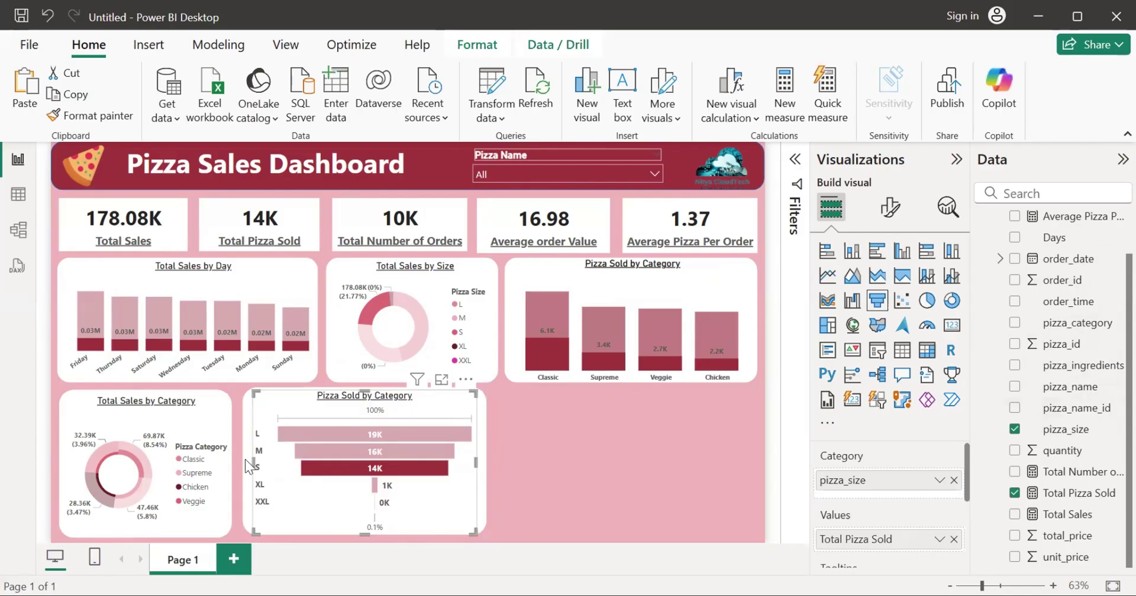
{"action": "left_click_drag", "start_coordinate": [245, 459], "coordinate": [243, 459]}
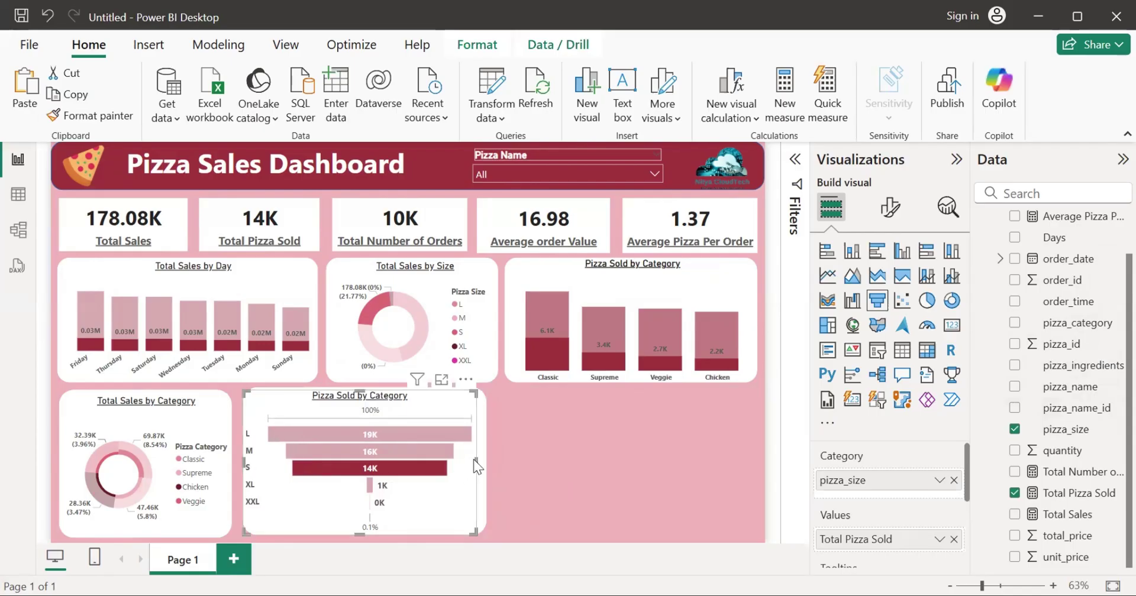
Step: Narrow the white card behind the funnel chart and shrink the chart to the same width
{"action": "left_click", "coordinate": [498, 452]}
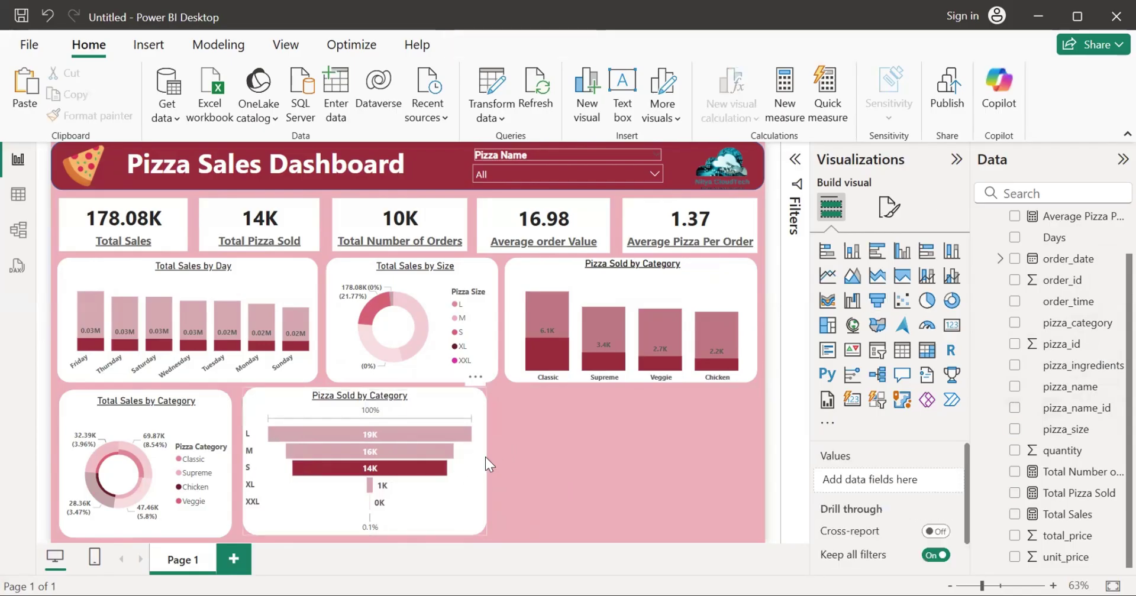
{"action": "left_click", "coordinate": [485, 458]}
{"action": "left_click_drag", "start_coordinate": [485, 460], "coordinate": [468, 458]}
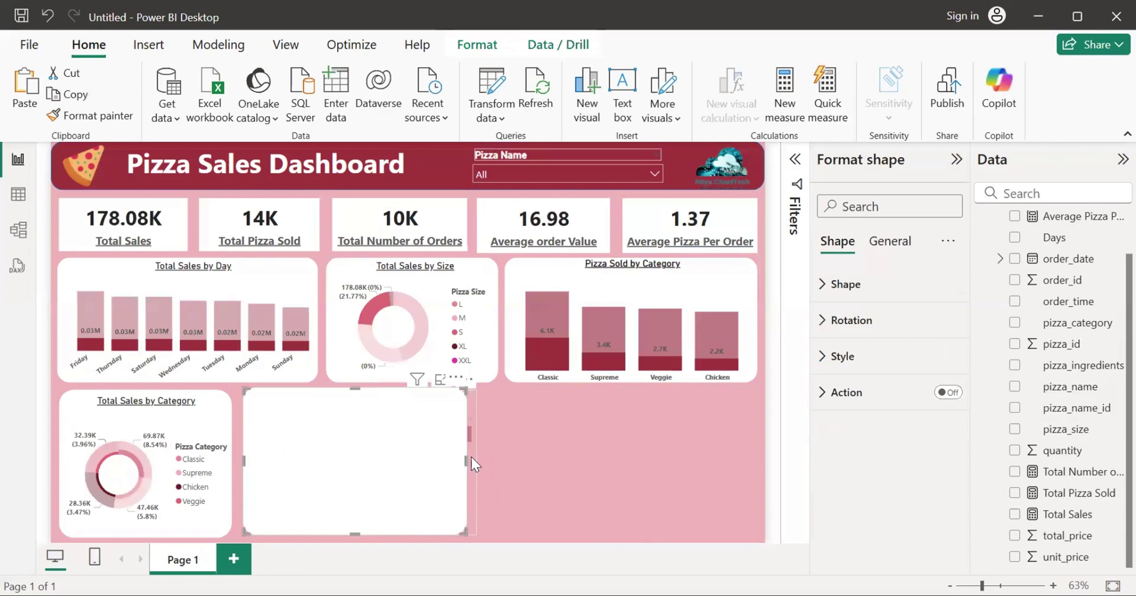
{"action": "left_click", "coordinate": [499, 458]}
{"action": "left_click", "coordinate": [393, 451]}
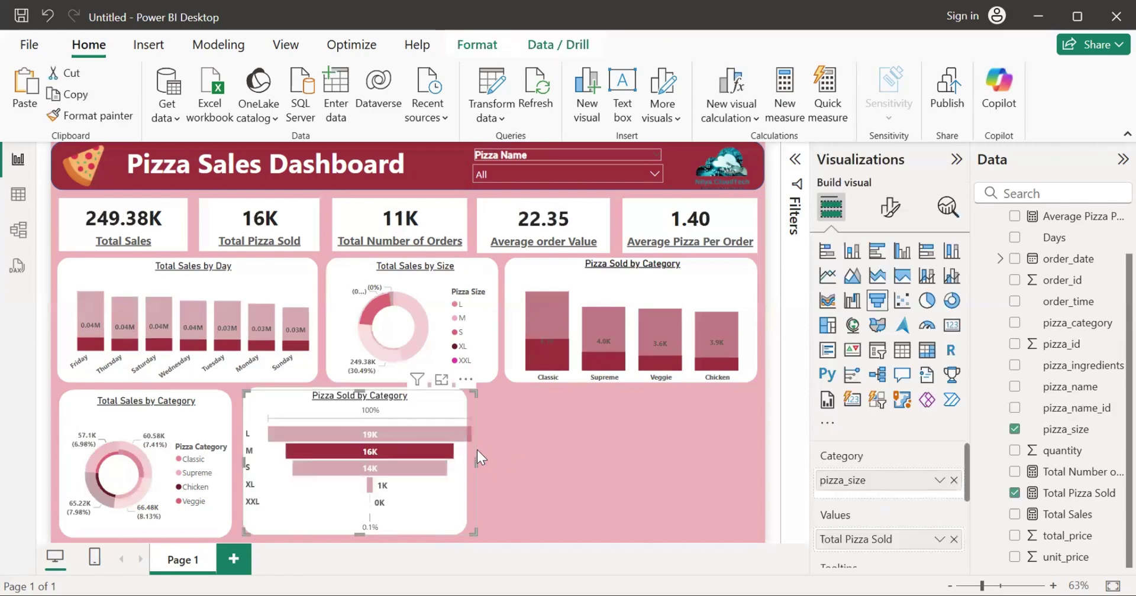
{"action": "left_click_drag", "start_coordinate": [477, 463], "coordinate": [418, 460]}
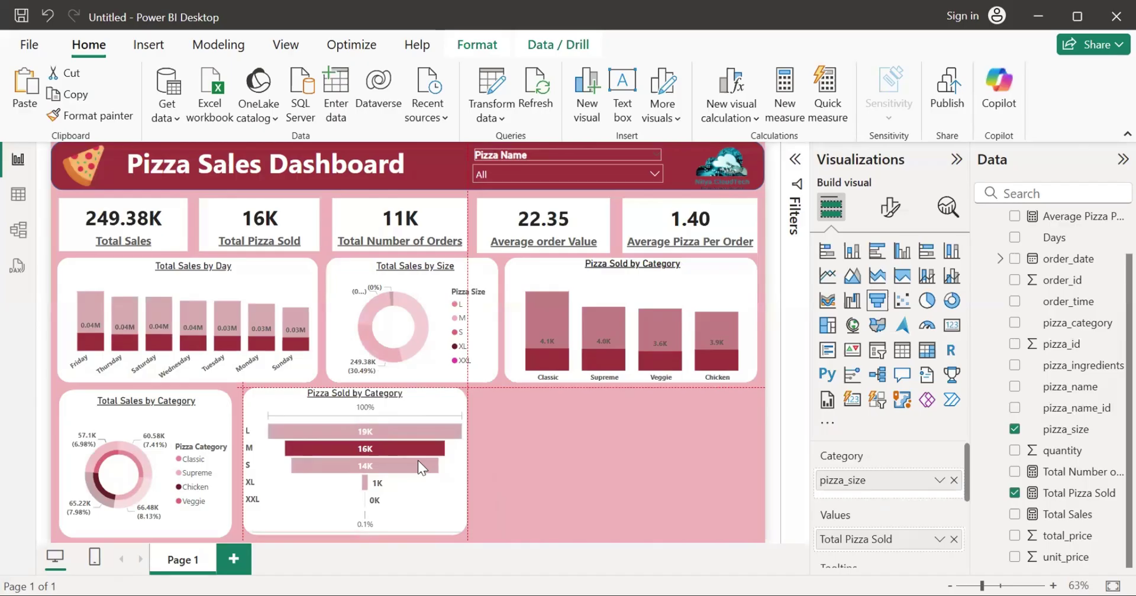
{"action": "left_click", "coordinate": [562, 448]}
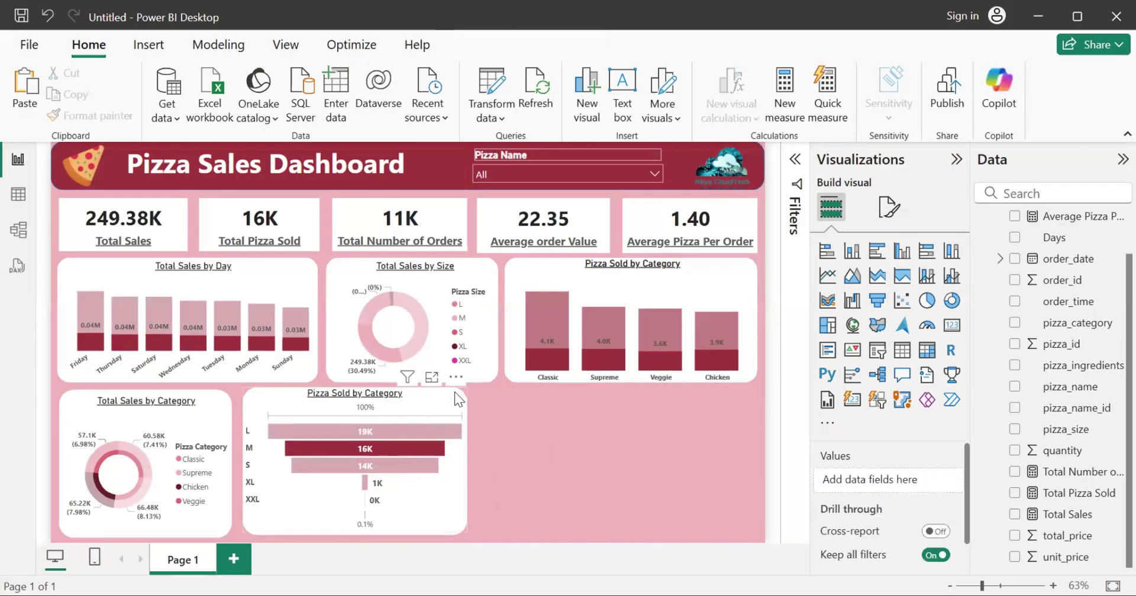
Step: Change the funnel chart's title to "Pizza Sold by Size"
{"action": "left_click", "coordinate": [415, 419]}
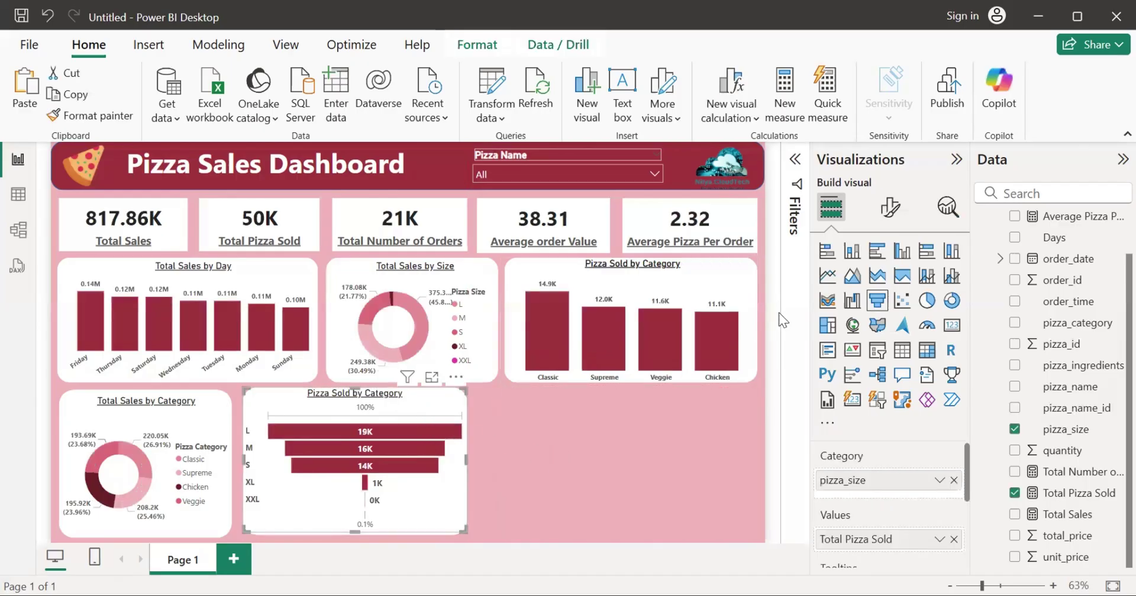
{"action": "left_click", "coordinate": [889, 207]}
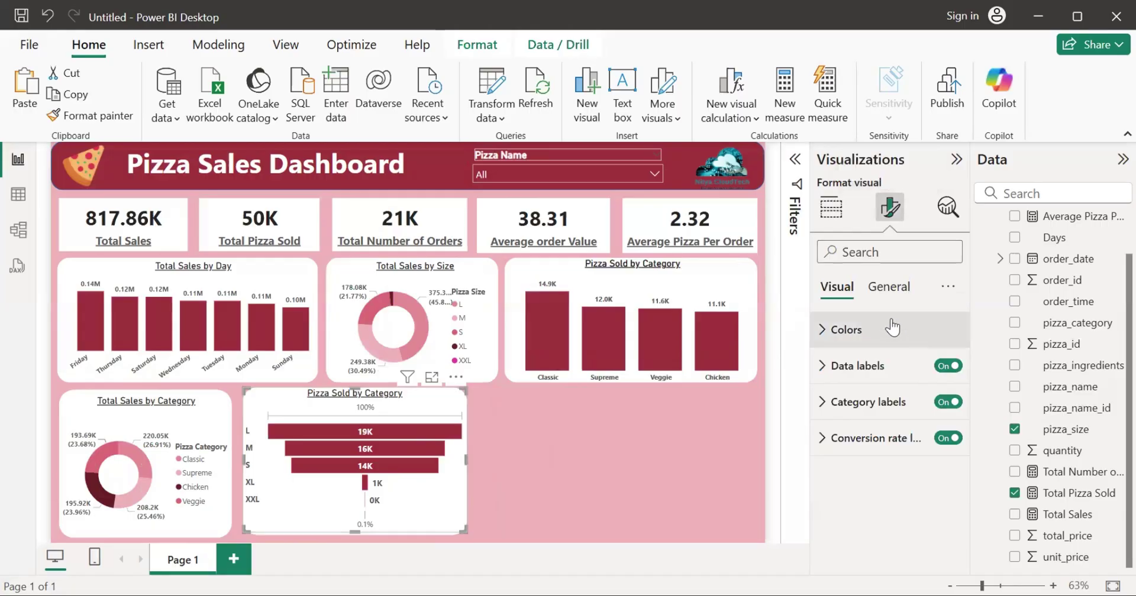
{"action": "left_click", "coordinate": [883, 294]}
{"action": "left_click", "coordinate": [879, 365]}
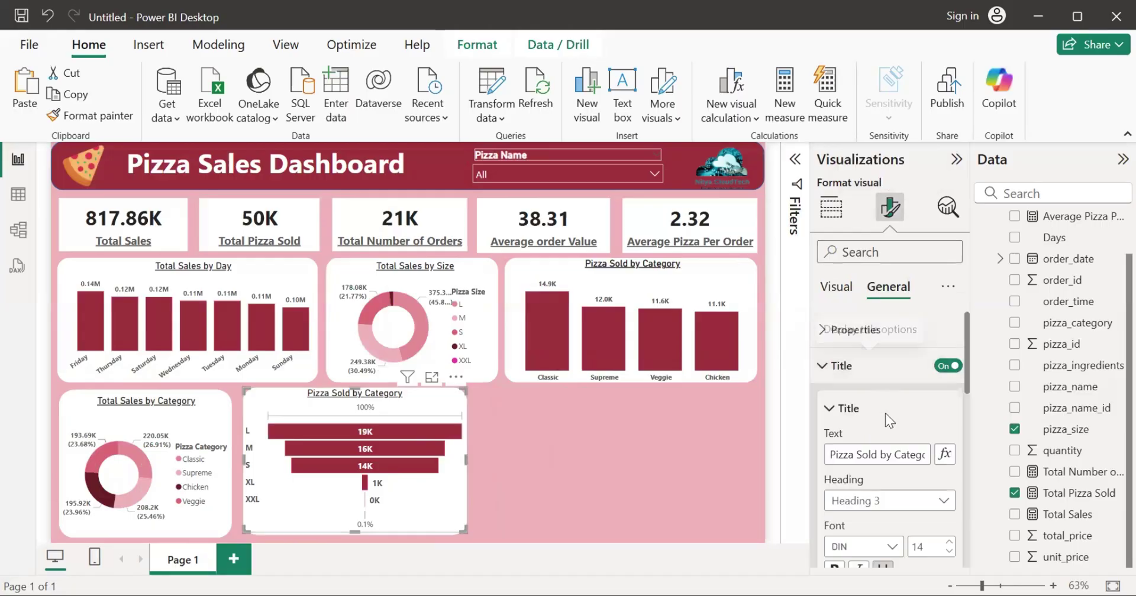
{"action": "left_click", "coordinate": [895, 454]}
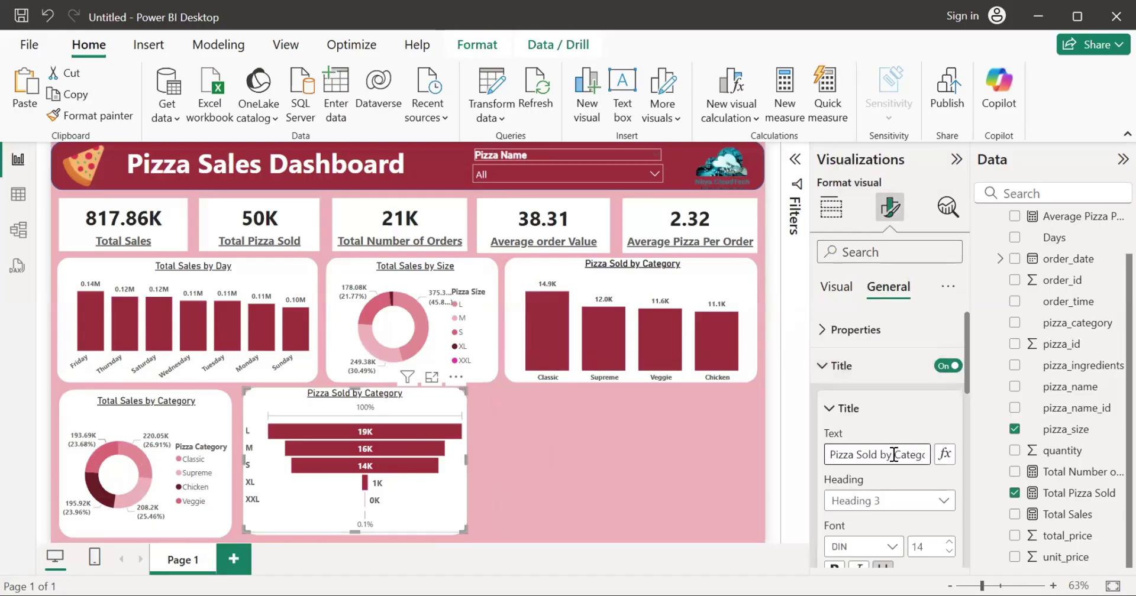
{"action": "double_click", "coordinate": [894, 454]}
{"action": "key", "text": "BackSpace"}
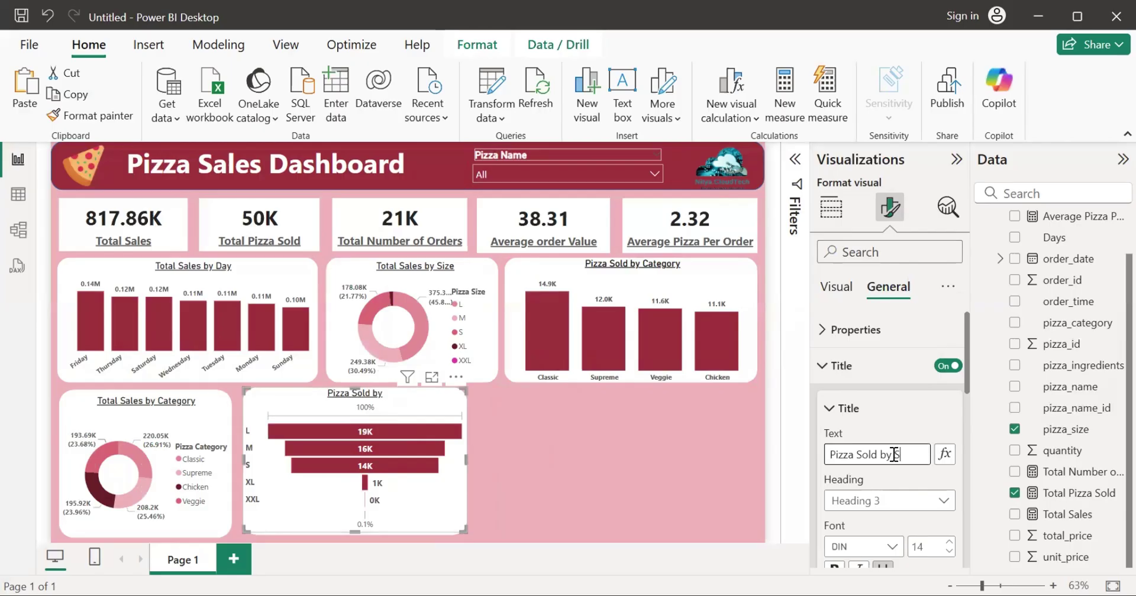
{"action": "type", "text": "Size"}
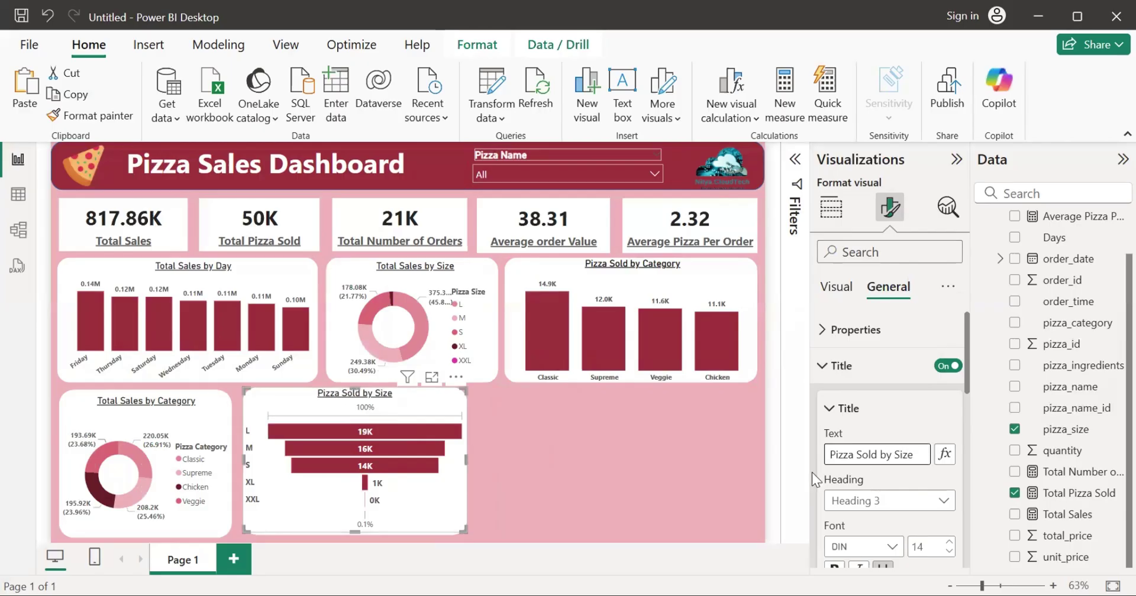
Step: Make the titles of the funnel chart, both donut charts and both column charts bold
{"action": "left_click_drag", "start_coordinate": [967, 384], "coordinate": [964, 439]}
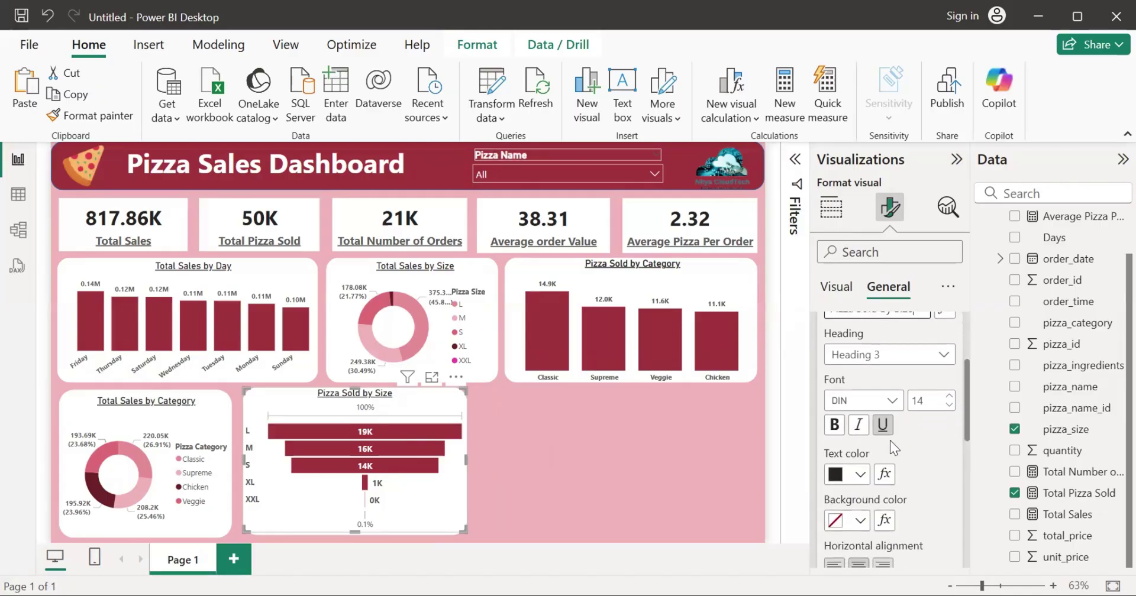
{"action": "left_click", "coordinate": [833, 426]}
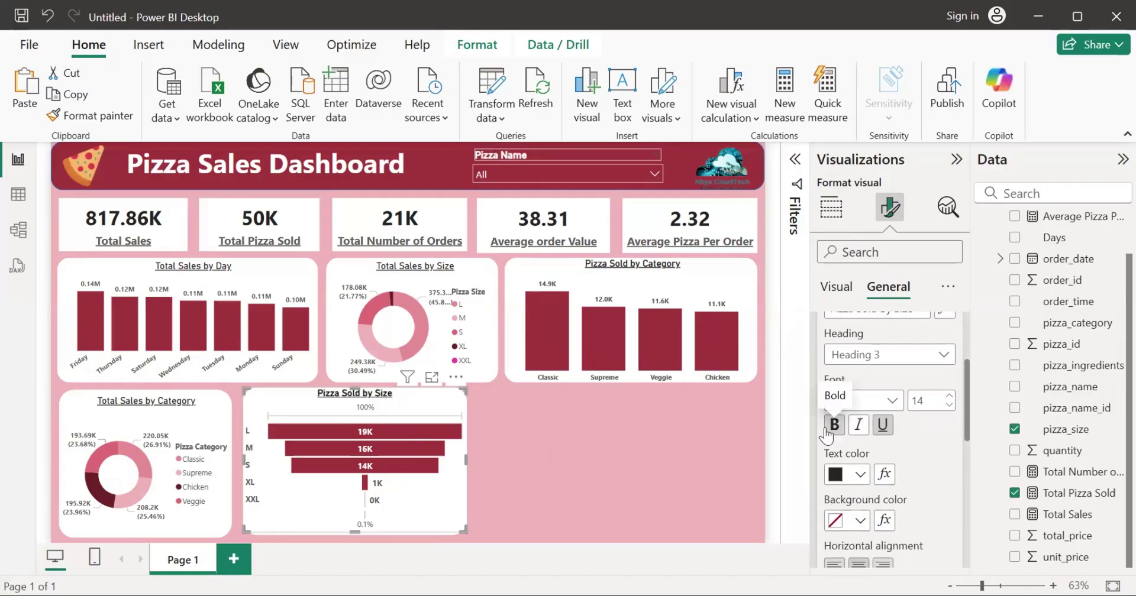
{"action": "left_click", "coordinate": [206, 405]}
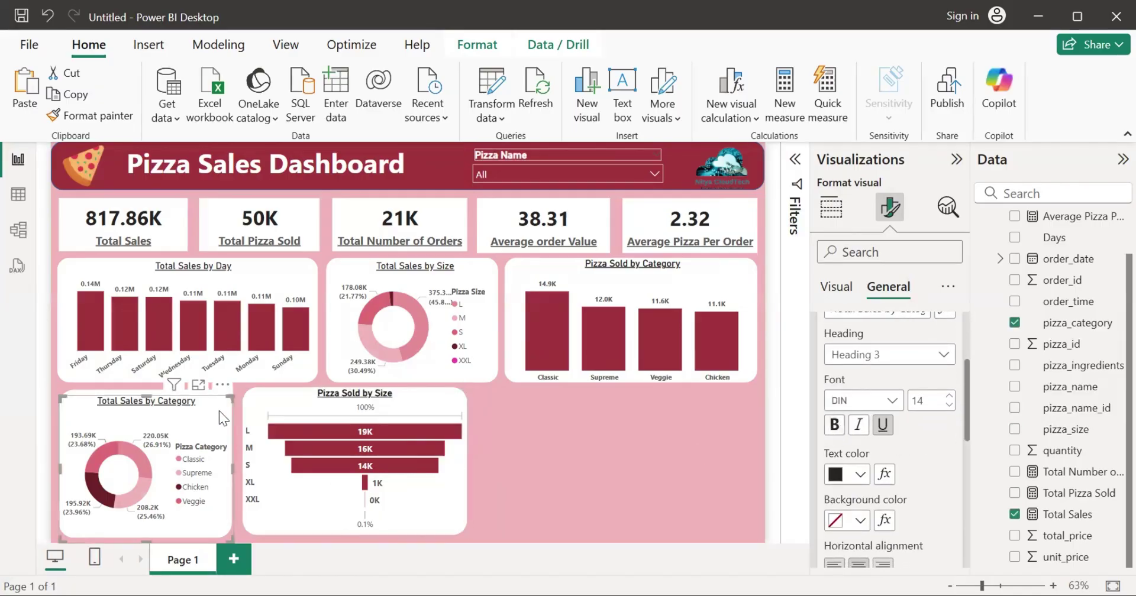
{"action": "left_click", "coordinate": [834, 425]}
{"action": "left_click", "coordinate": [227, 270]}
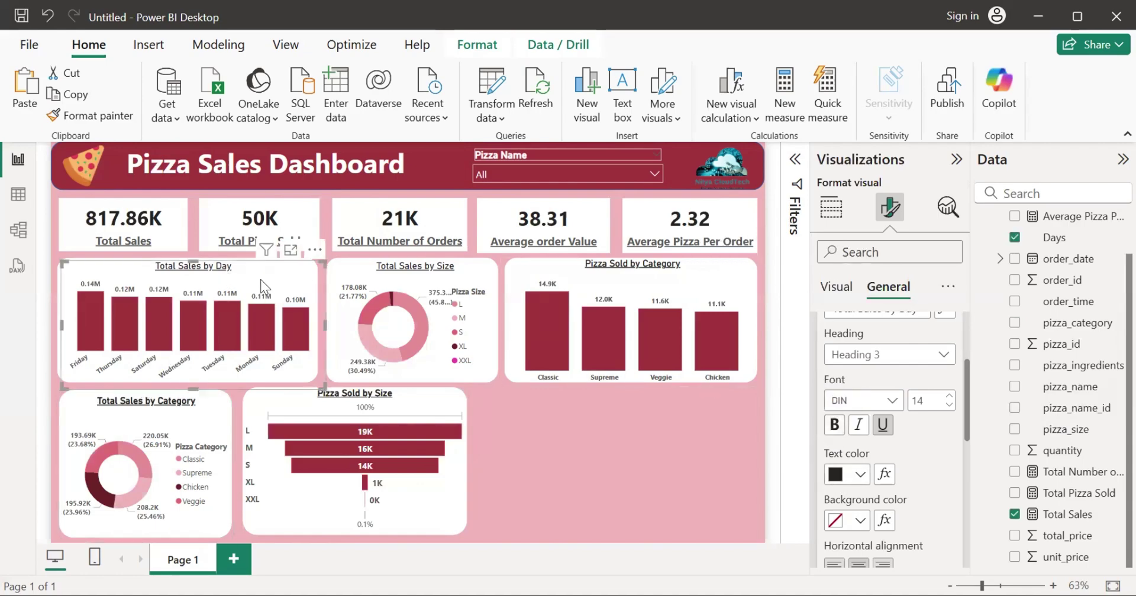
{"action": "left_click", "coordinate": [833, 425]}
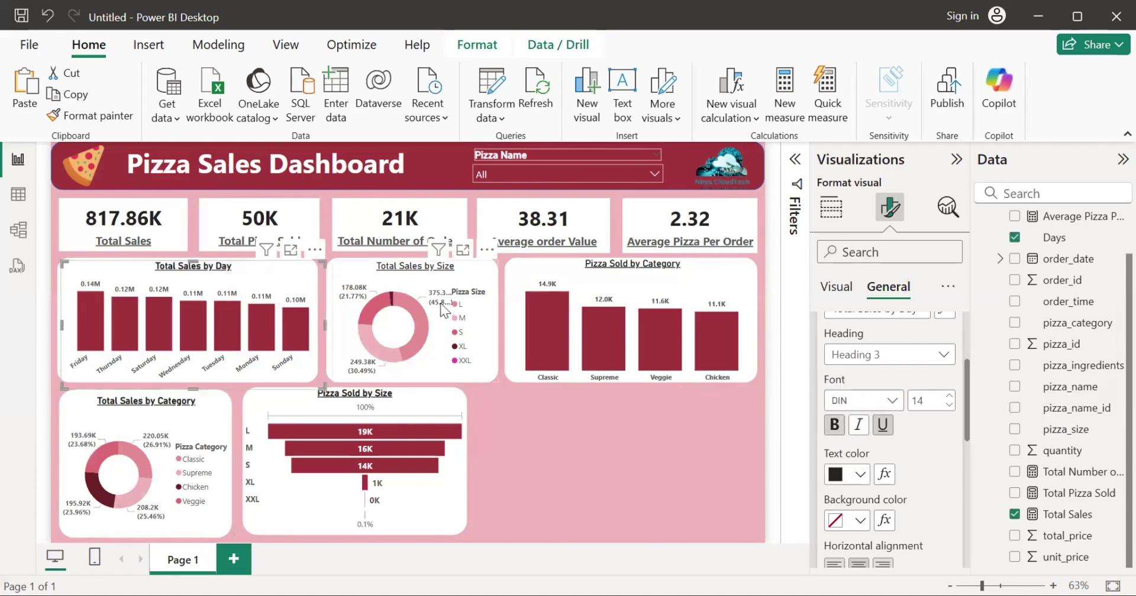
{"action": "left_click", "coordinate": [440, 303]}
{"action": "left_click", "coordinate": [833, 424]}
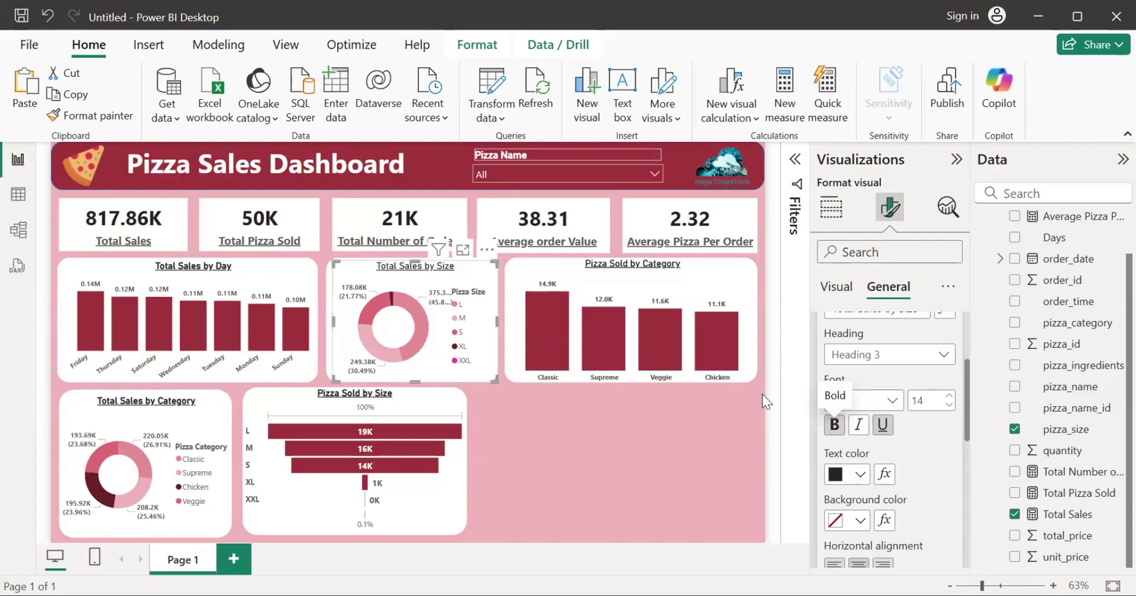
{"action": "left_click", "coordinate": [693, 290]}
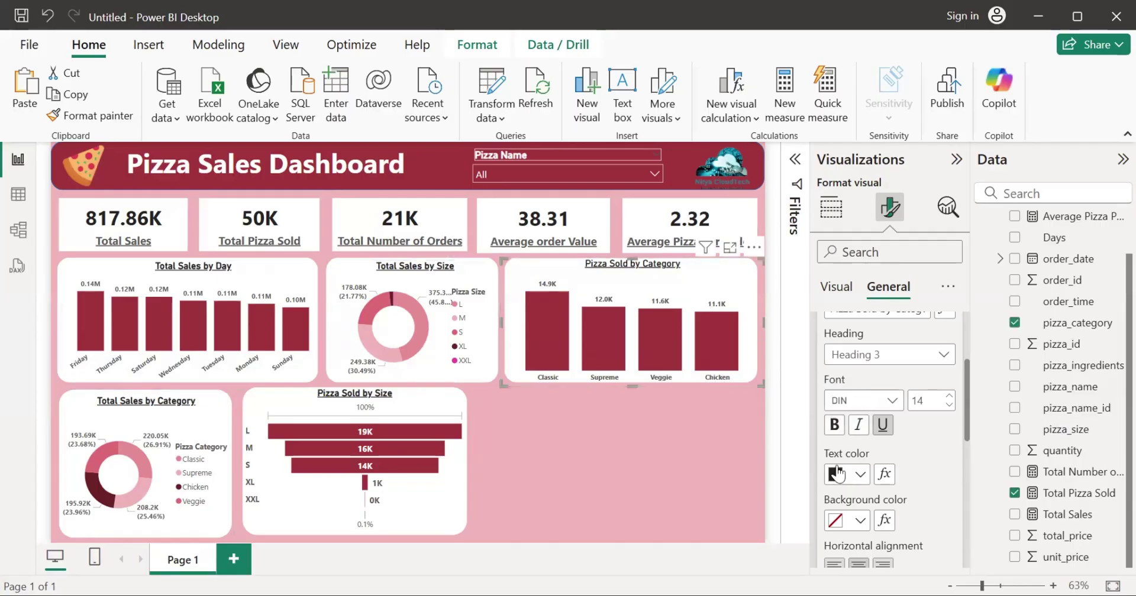
{"action": "left_click", "coordinate": [834, 432]}
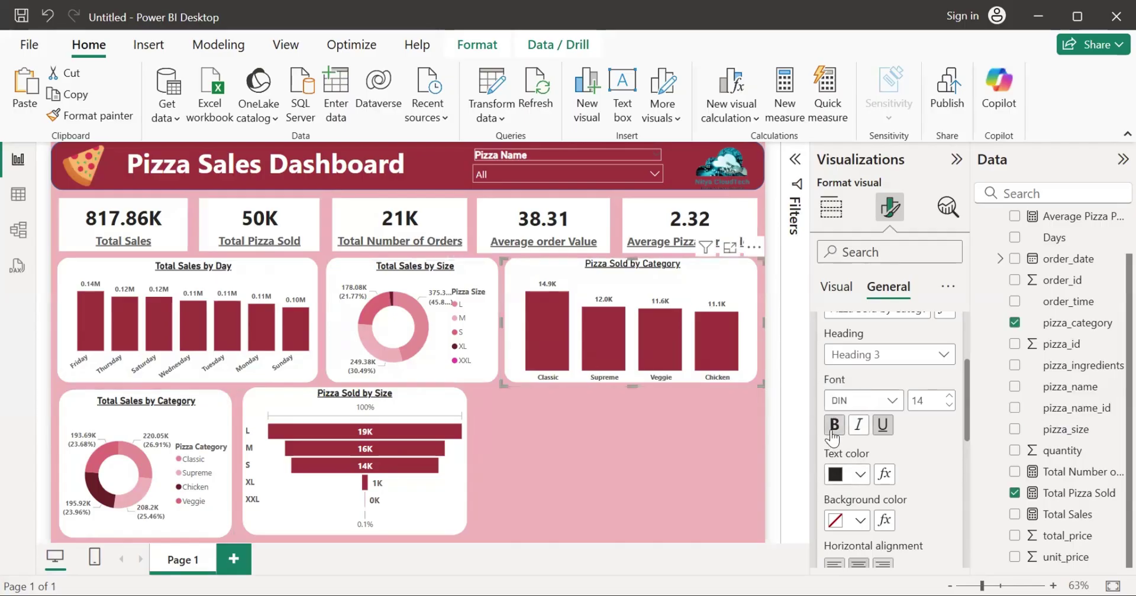
{"action": "left_click", "coordinate": [636, 428]}
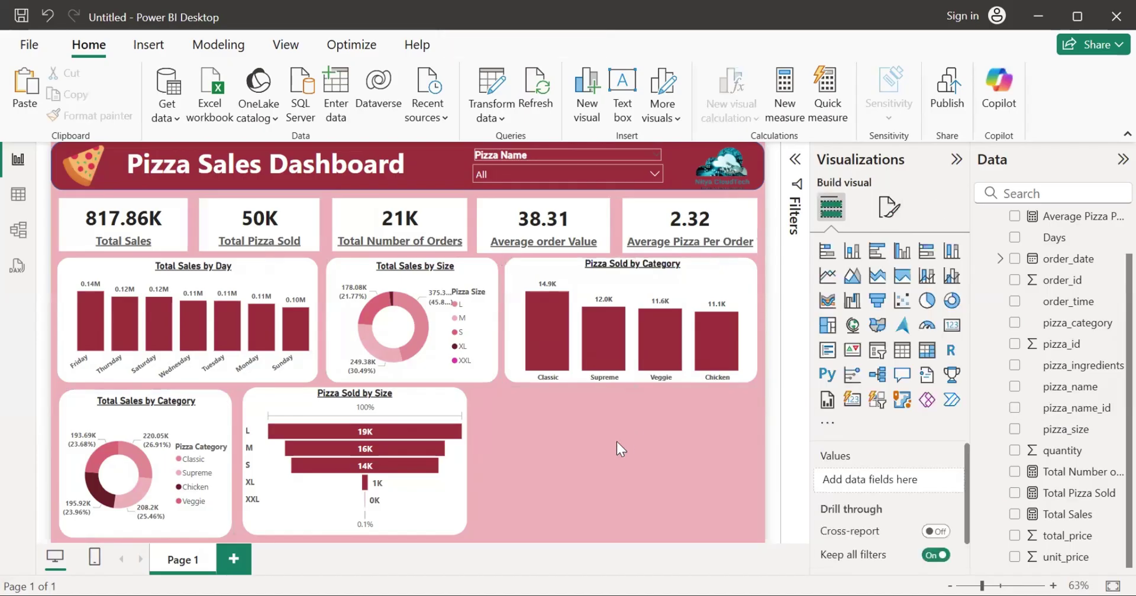
Step: Examine the font formatting of the detail label values on the Total Sales by Category donut chart
{"action": "left_click", "coordinate": [197, 477]}
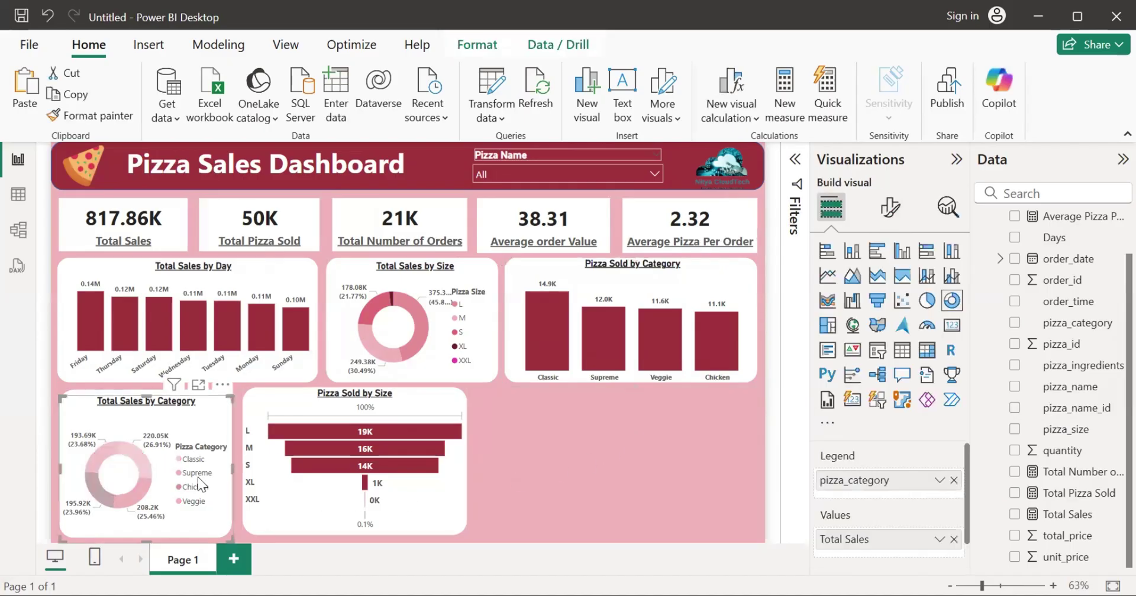
{"action": "left_click", "coordinate": [179, 474]}
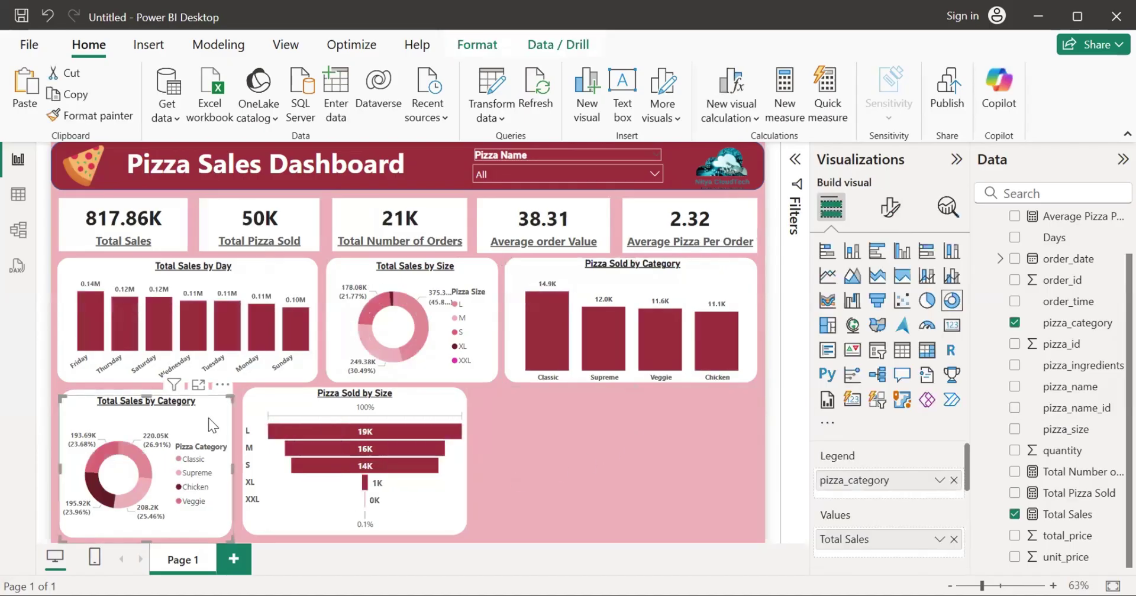
{"action": "left_click", "coordinate": [890, 209]}
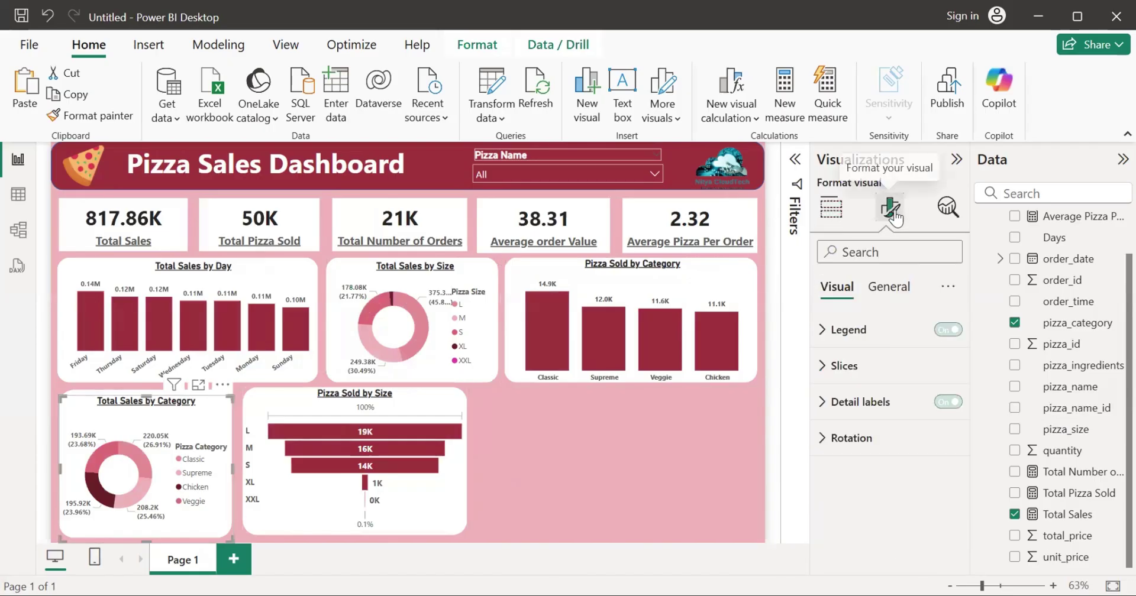
{"action": "left_click", "coordinate": [875, 403]}
{"action": "left_click_drag", "start_coordinate": [968, 394], "coordinate": [971, 464]}
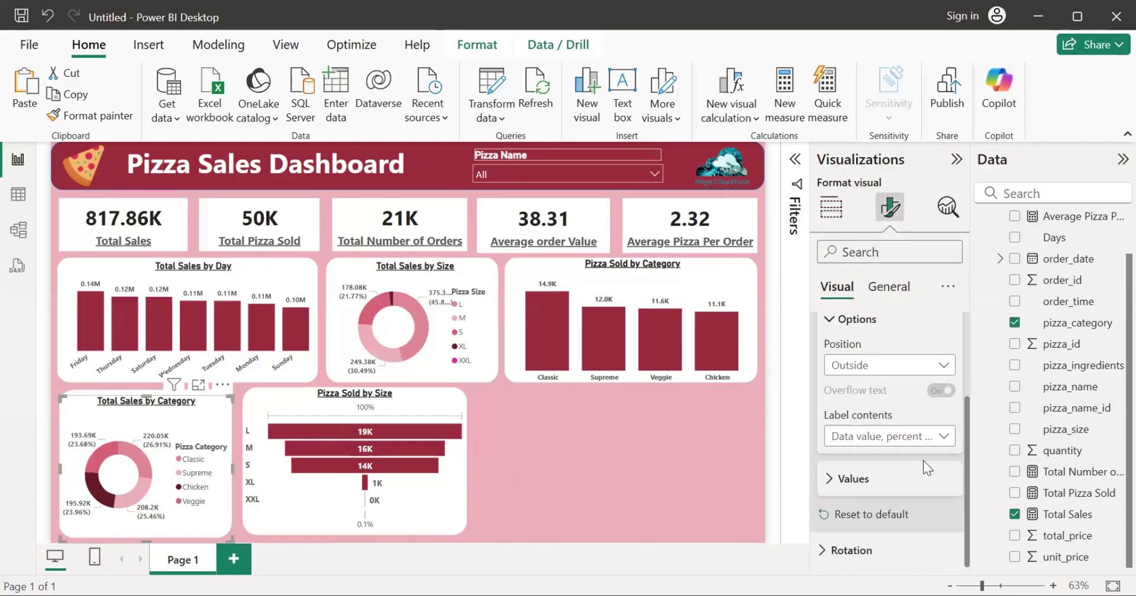
{"action": "left_click", "coordinate": [931, 474]}
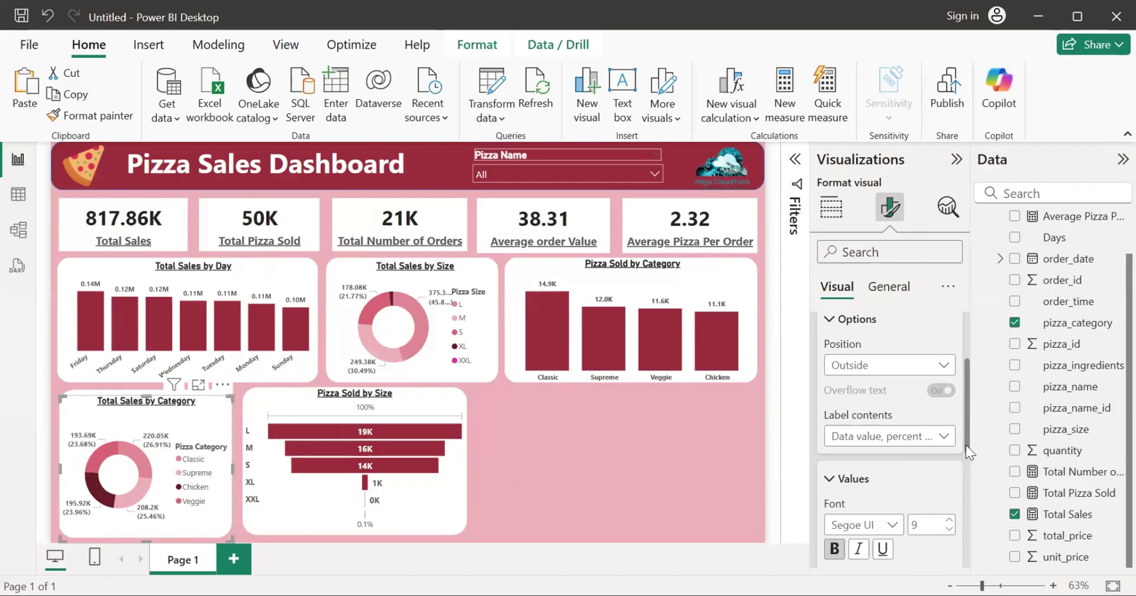
{"action": "left_click_drag", "start_coordinate": [965, 445], "coordinate": [947, 481]}
{"action": "left_click", "coordinate": [835, 410]}
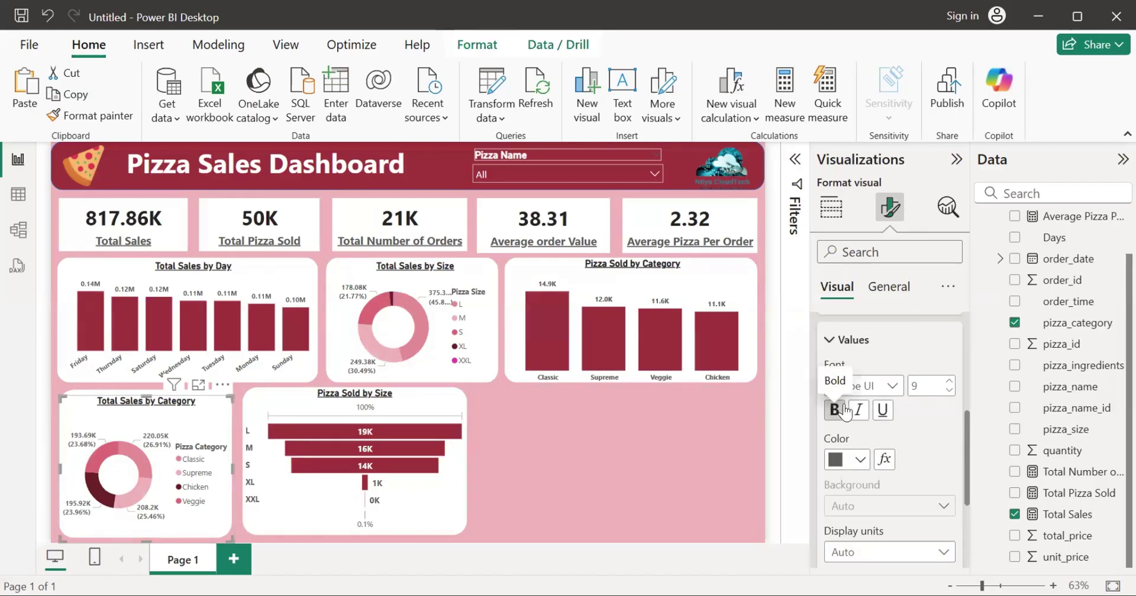
{"action": "left_click_drag", "start_coordinate": [968, 443], "coordinate": [964, 346]}
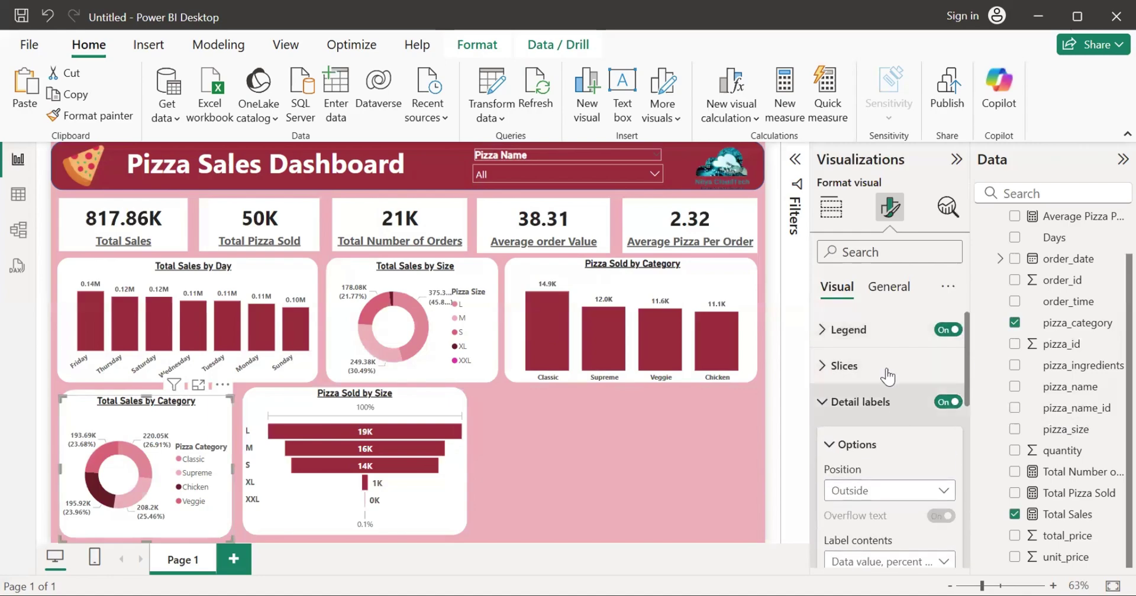
Step: Make the legend text bold on the Total Sales by Category and Total Sales by Size donut charts
{"action": "left_click", "coordinate": [840, 330]}
{"action": "scroll", "coordinate": [965, 355], "scroll_direction": "down", "scroll_amount": 3}
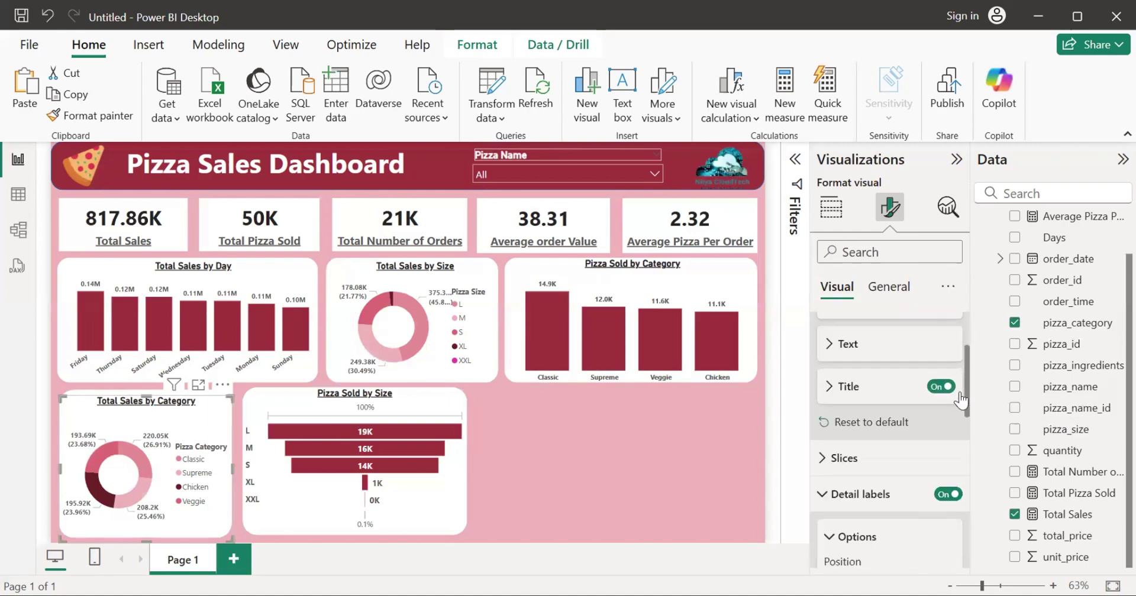
{"action": "left_click", "coordinate": [924, 343]}
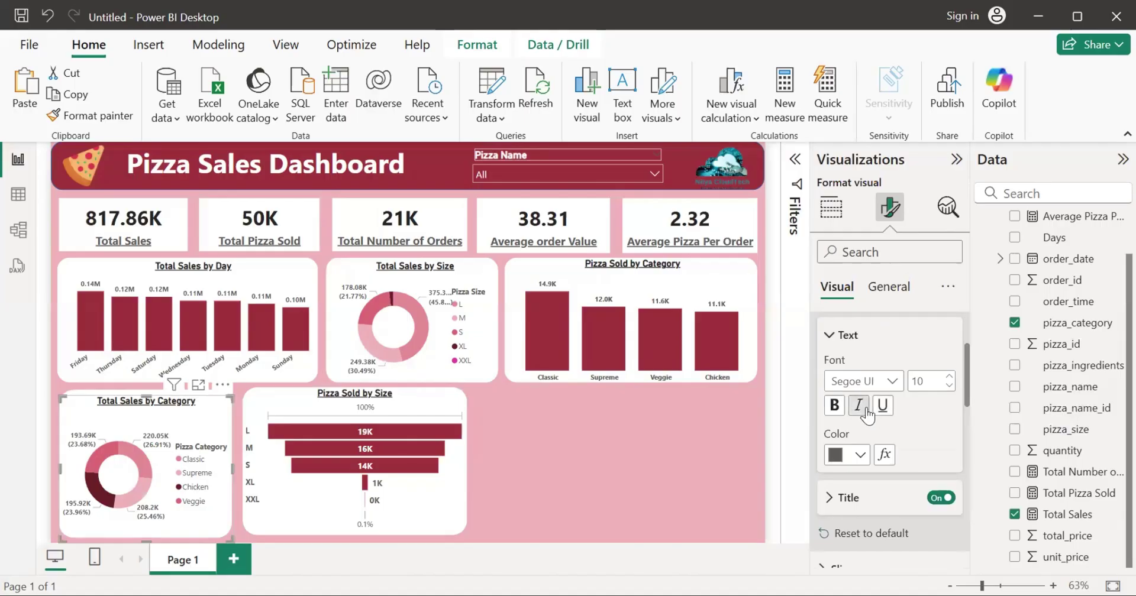
{"action": "left_click", "coordinate": [834, 405]}
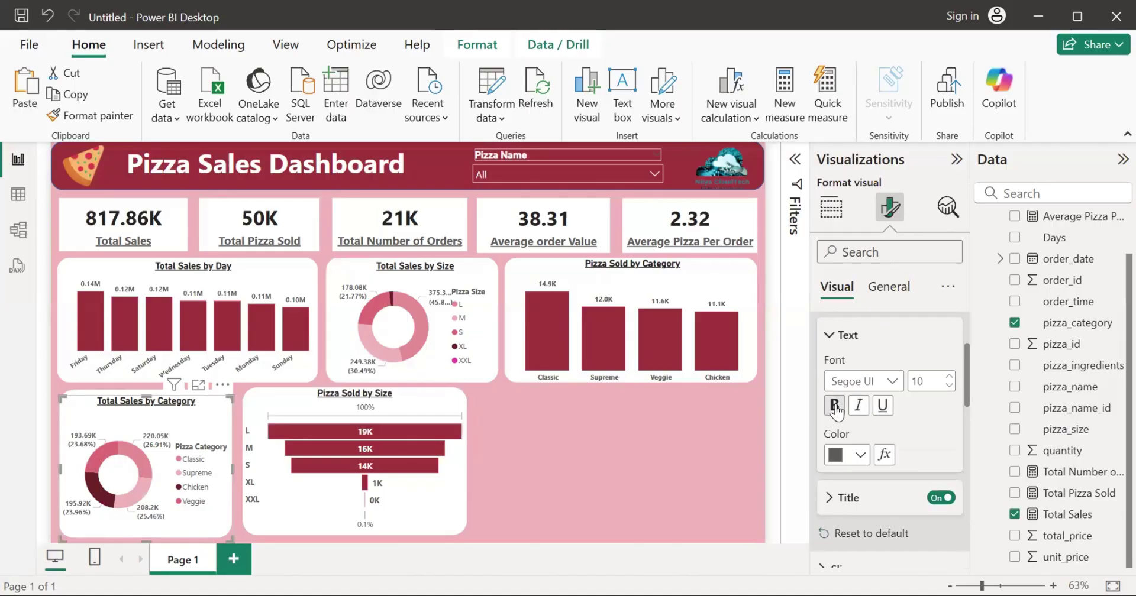
{"action": "left_click", "coordinate": [462, 318]}
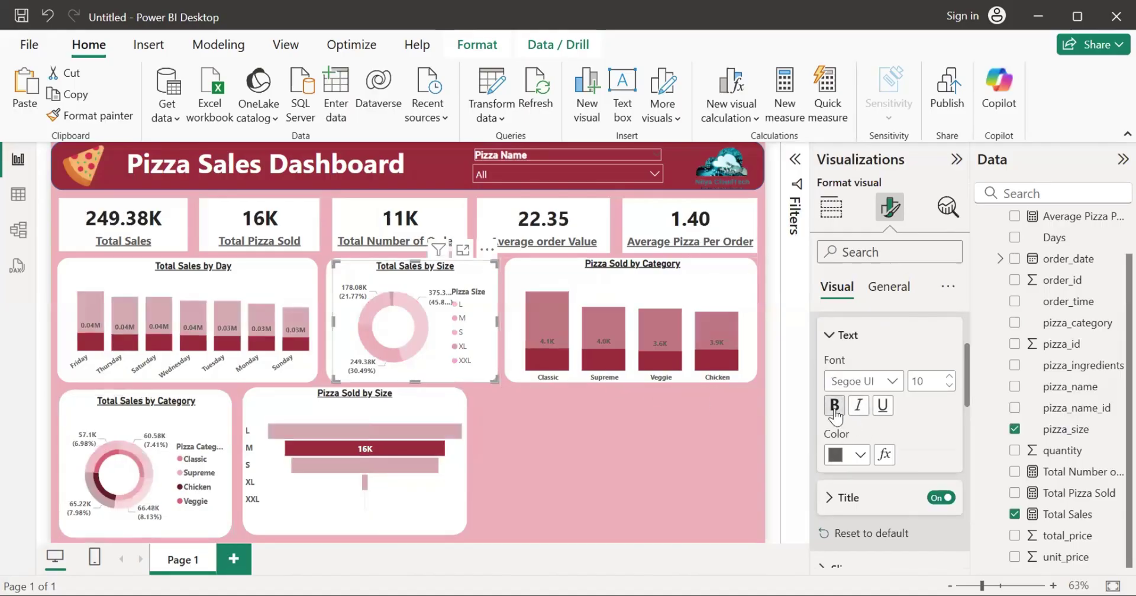
{"action": "left_click", "coordinate": [697, 434]}
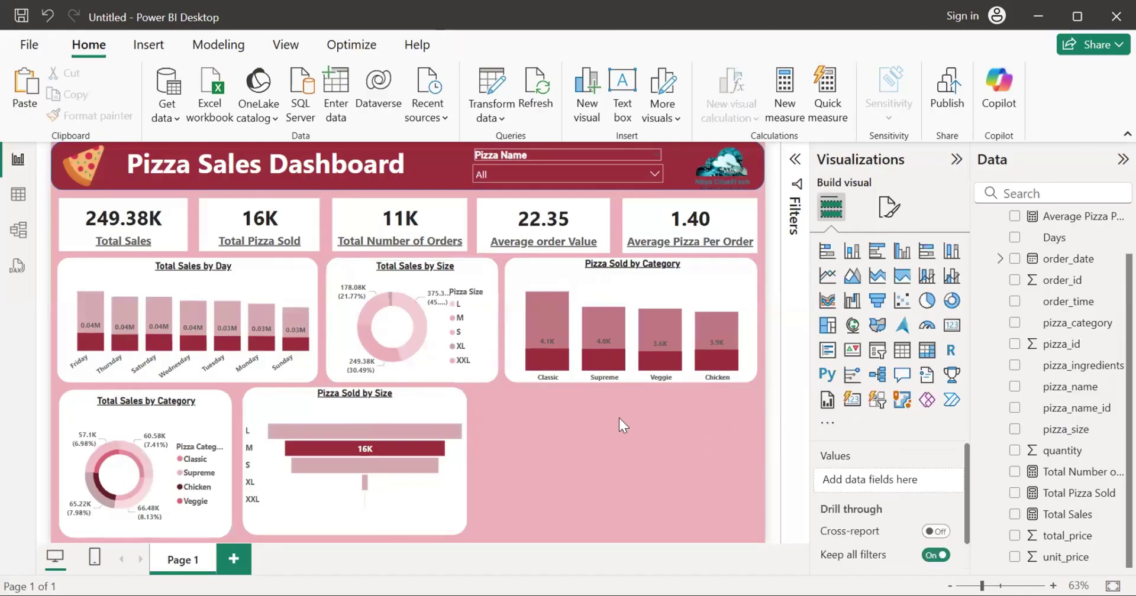
Step: Duplicate the white card behind the Pizza Sold by Size funnel chart into the empty space beside it, keeping the funnel chart on its original card
{"action": "left_click", "coordinate": [485, 361]}
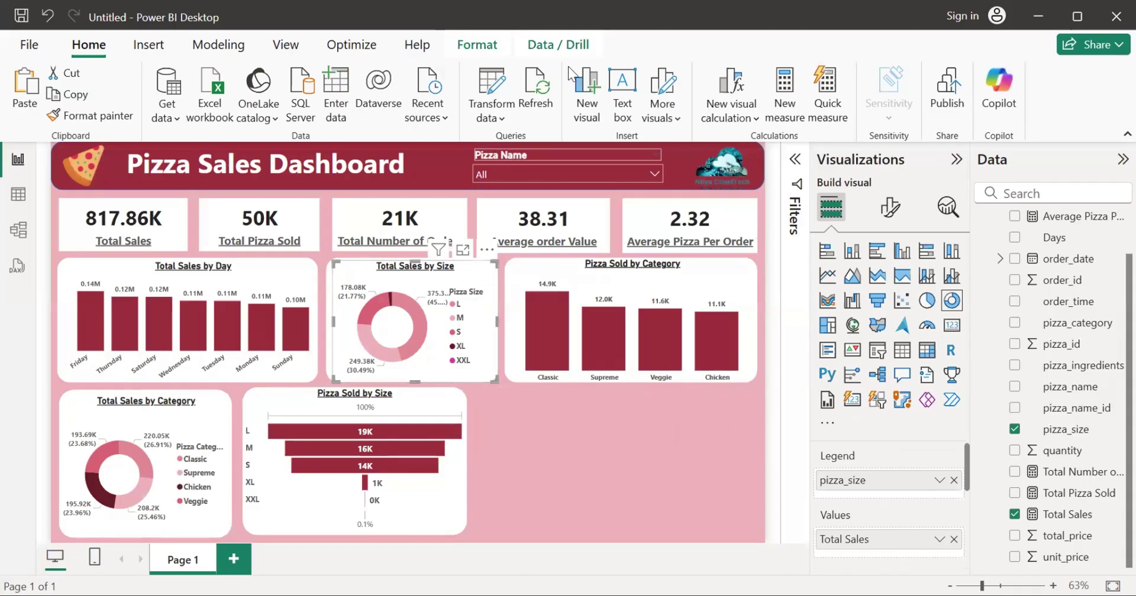
{"action": "left_click", "coordinate": [753, 273]}
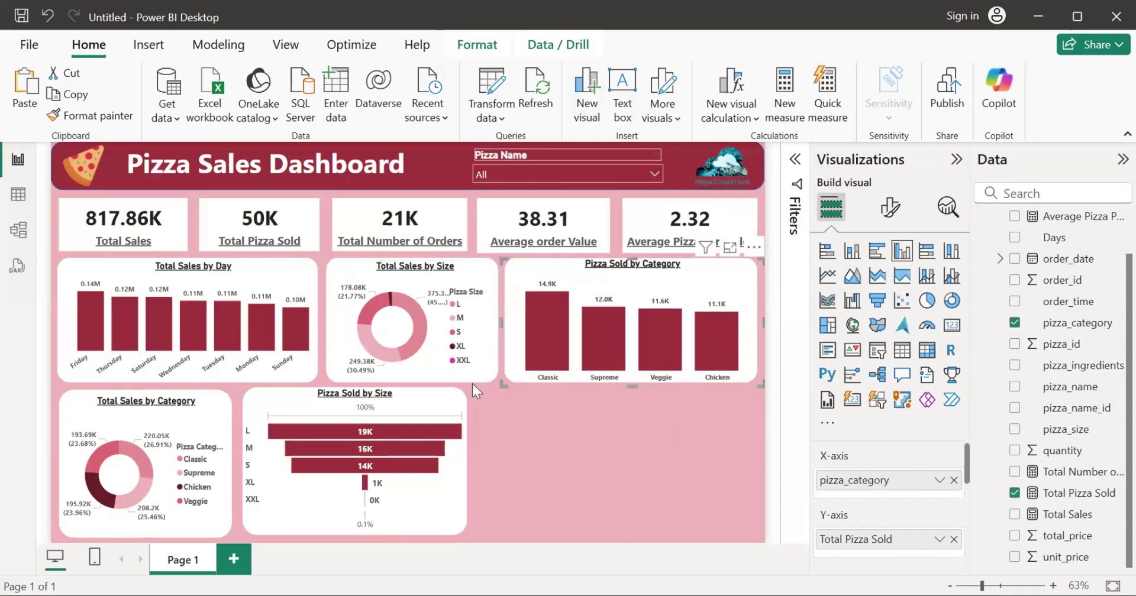
{"action": "left_click", "coordinate": [396, 424]}
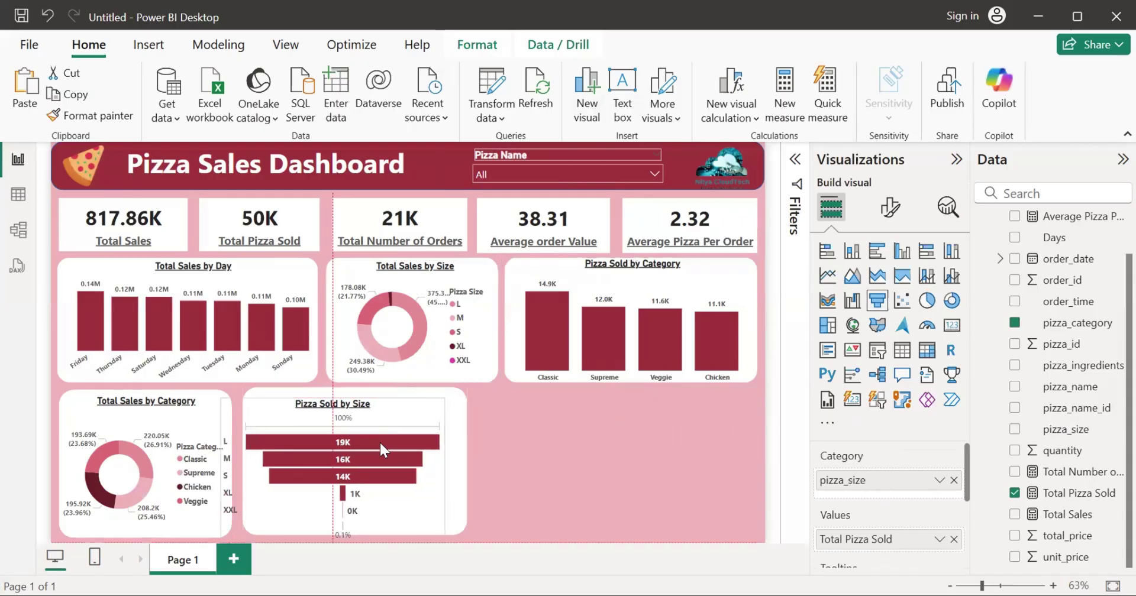
{"action": "left_click", "coordinate": [465, 445]}
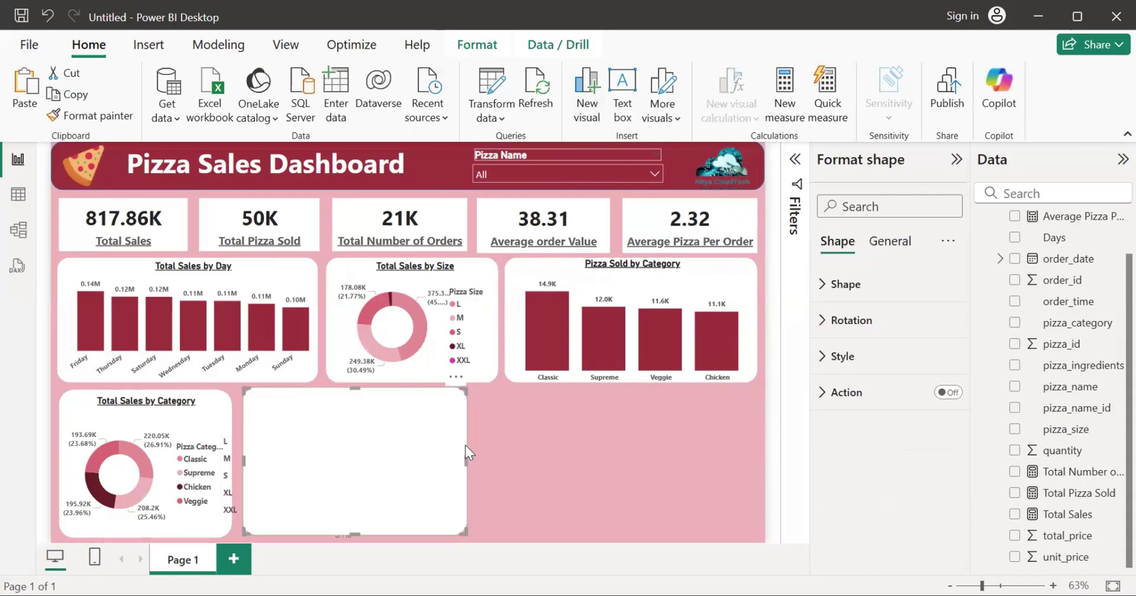
{"action": "left_click_drag", "start_coordinate": [465, 445], "coordinate": [470, 450]}
{"action": "left_click_drag", "start_coordinate": [411, 484], "coordinate": [657, 488]}
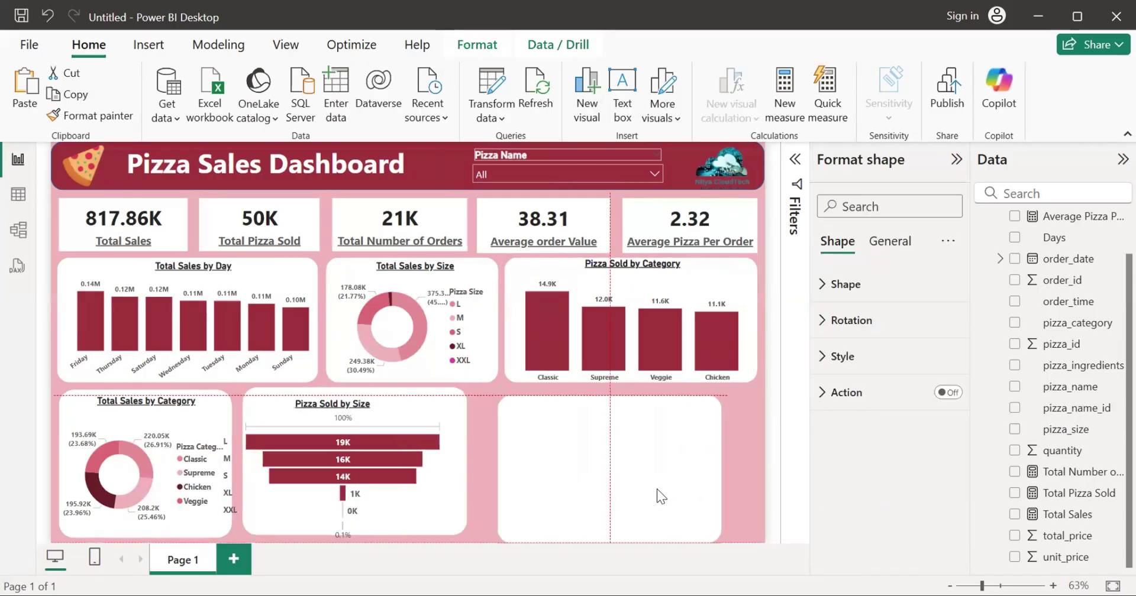
{"action": "left_click_drag", "start_coordinate": [430, 459], "coordinate": [450, 453]}
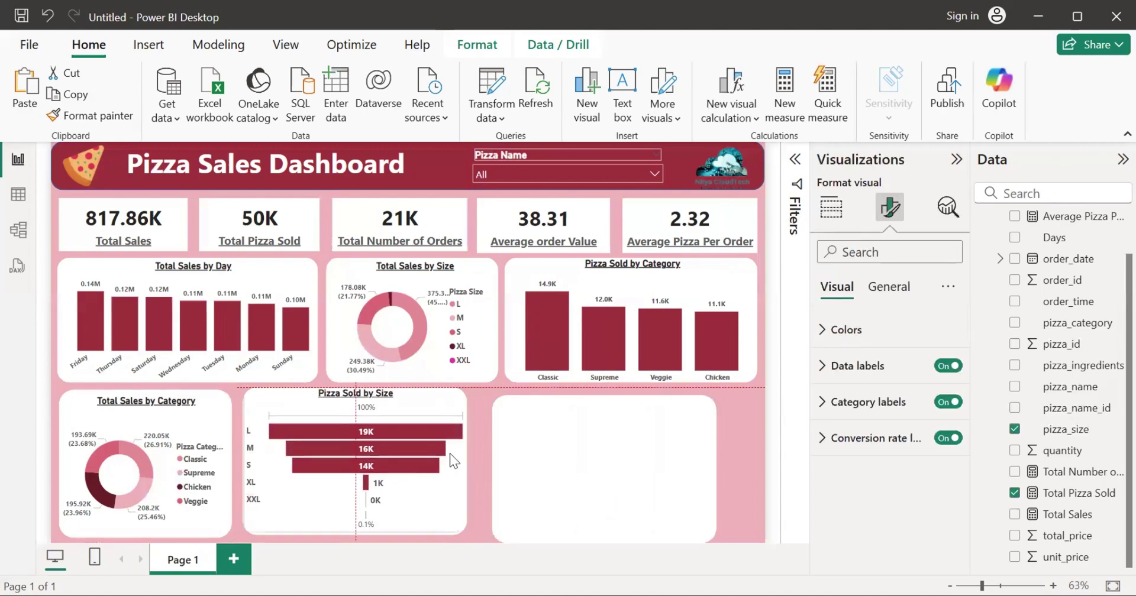
Step: Align the copied white card with the funnel chart's card and widen it to fill the remaining space beneath Pizza Sold by Category
{"action": "left_click", "coordinate": [561, 450]}
{"action": "left_click_drag", "start_coordinate": [549, 453], "coordinate": [534, 446]}
{"action": "left_click_drag", "start_coordinate": [700, 460], "coordinate": [758, 456]}
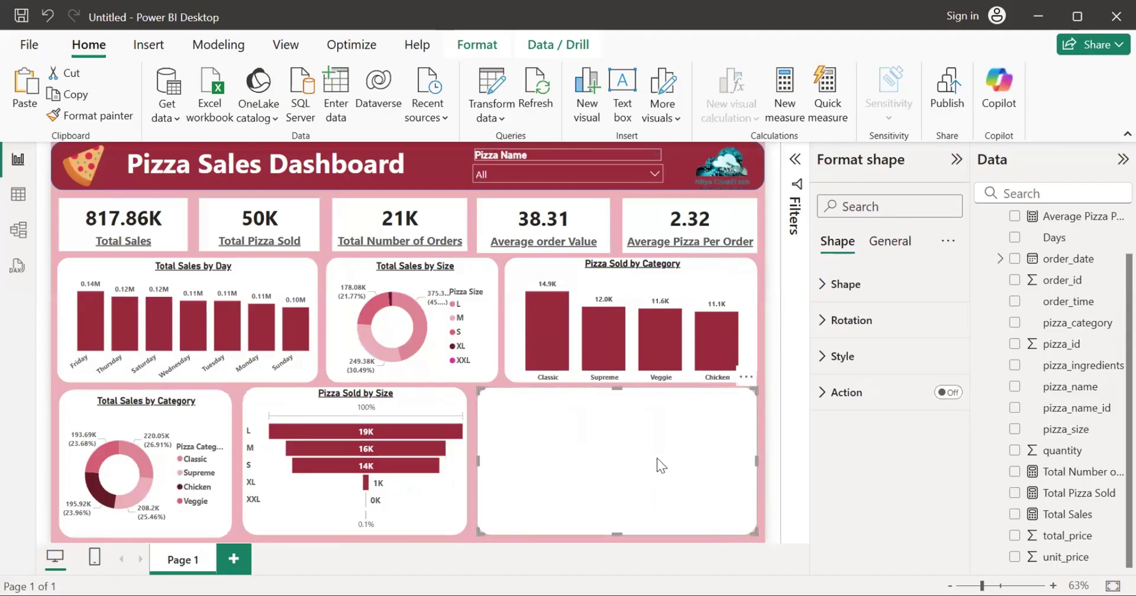
{"action": "left_click_drag", "start_coordinate": [651, 458], "coordinate": [651, 456]}
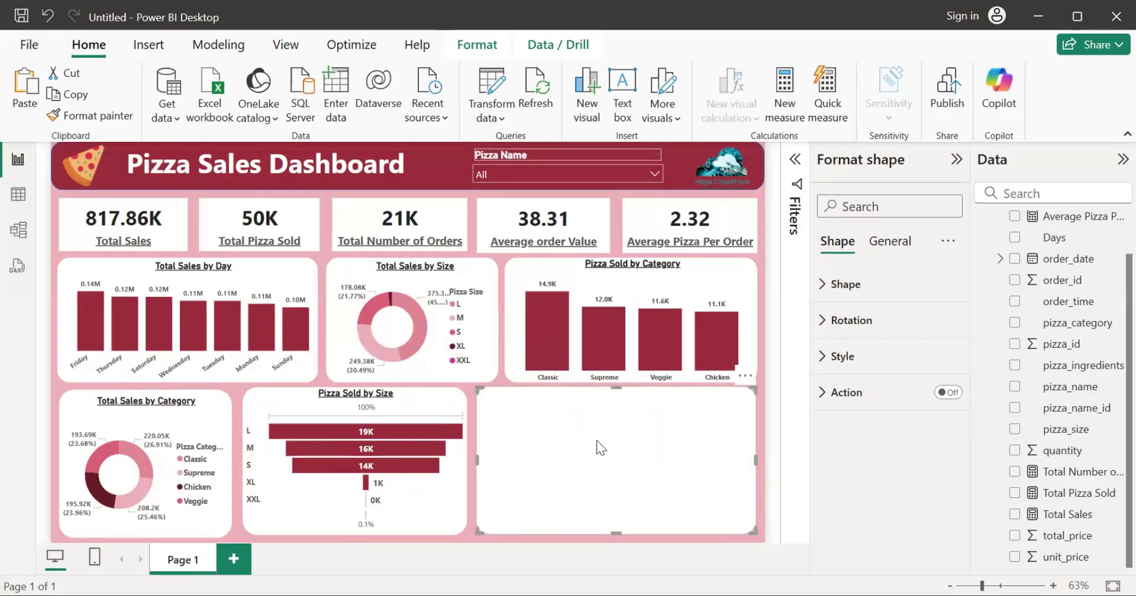
{"action": "left_click", "coordinate": [890, 241]}
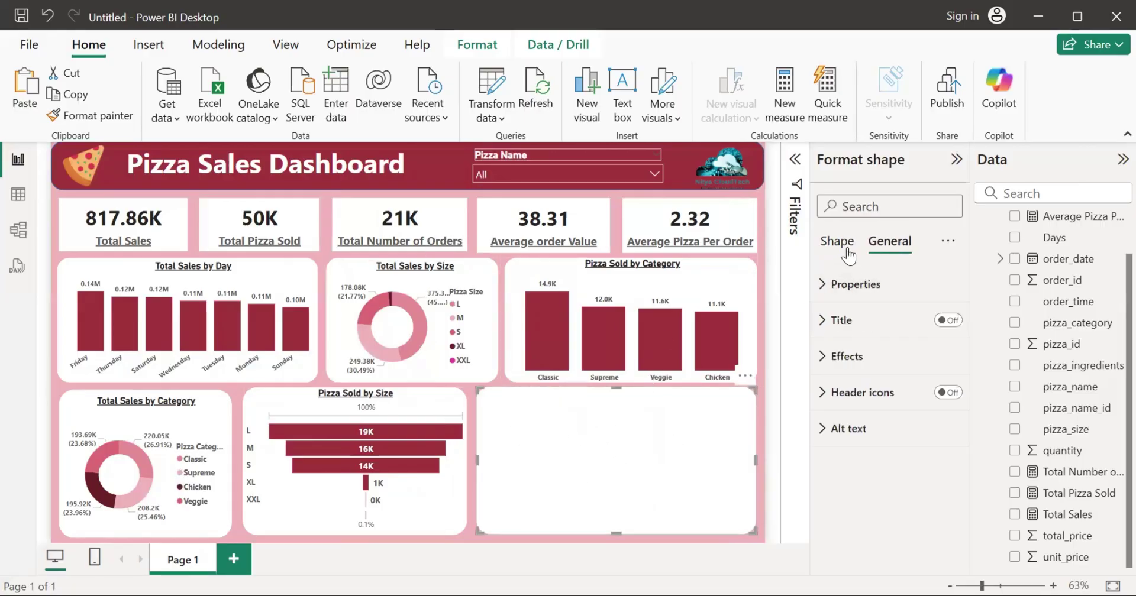
{"action": "left_click", "coordinate": [846, 251]}
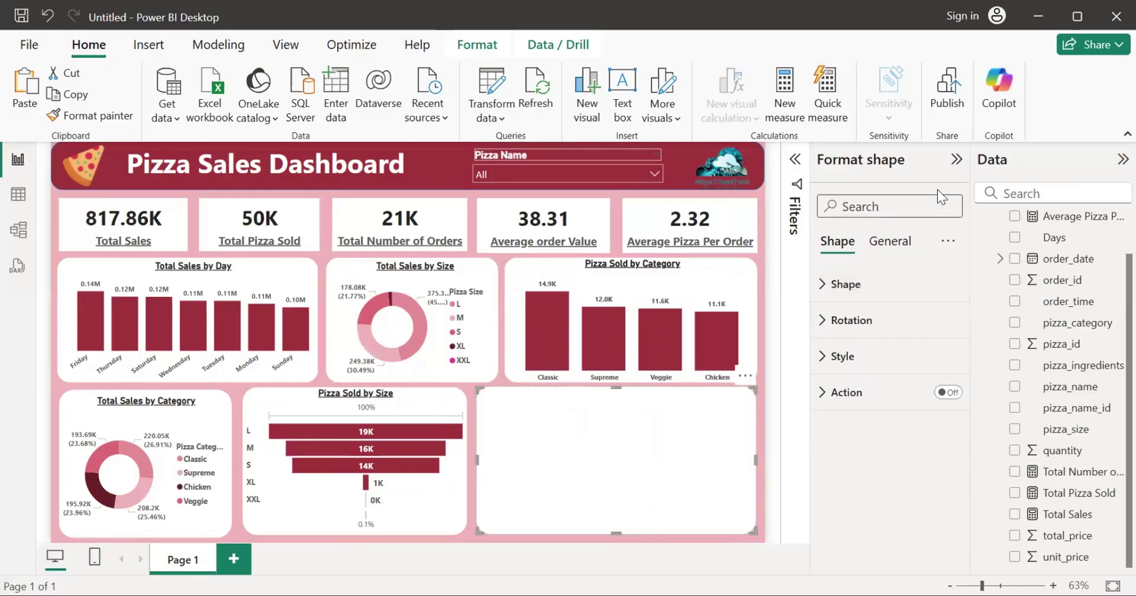
{"action": "left_click", "coordinate": [955, 160]}
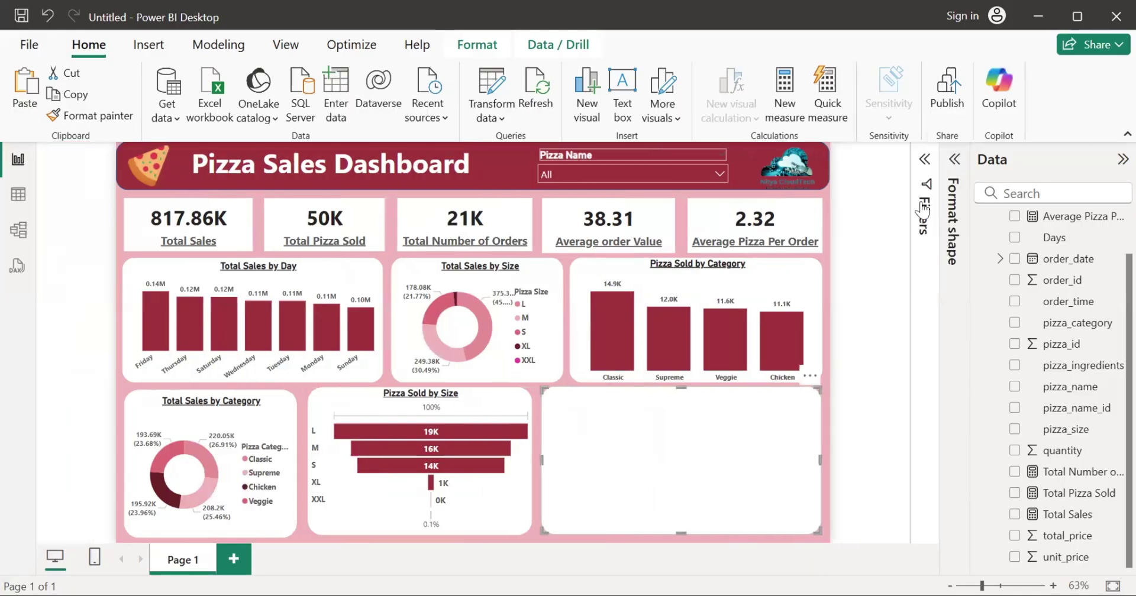
{"action": "left_click", "coordinate": [955, 160]}
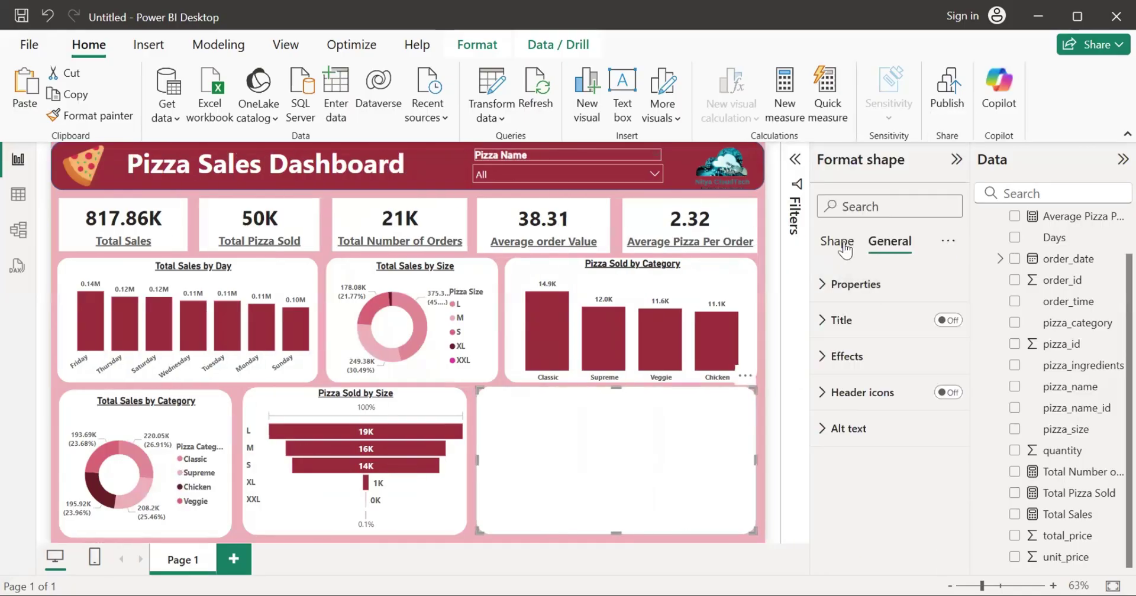
{"action": "left_click", "coordinate": [955, 161]}
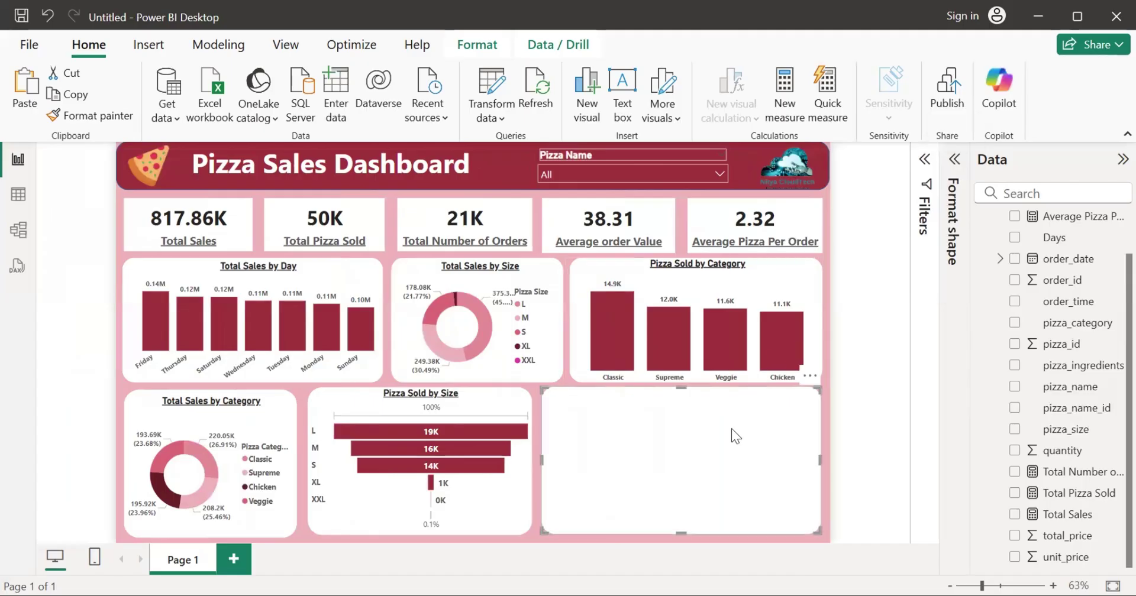
{"action": "left_click", "coordinate": [924, 160]}
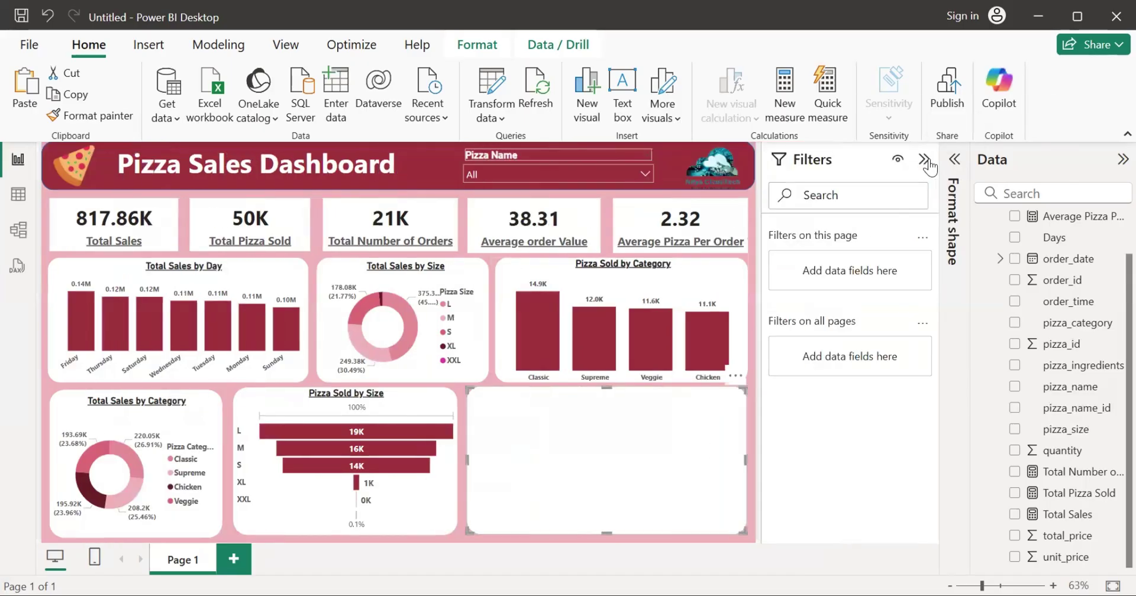
{"action": "left_click", "coordinate": [954, 160]}
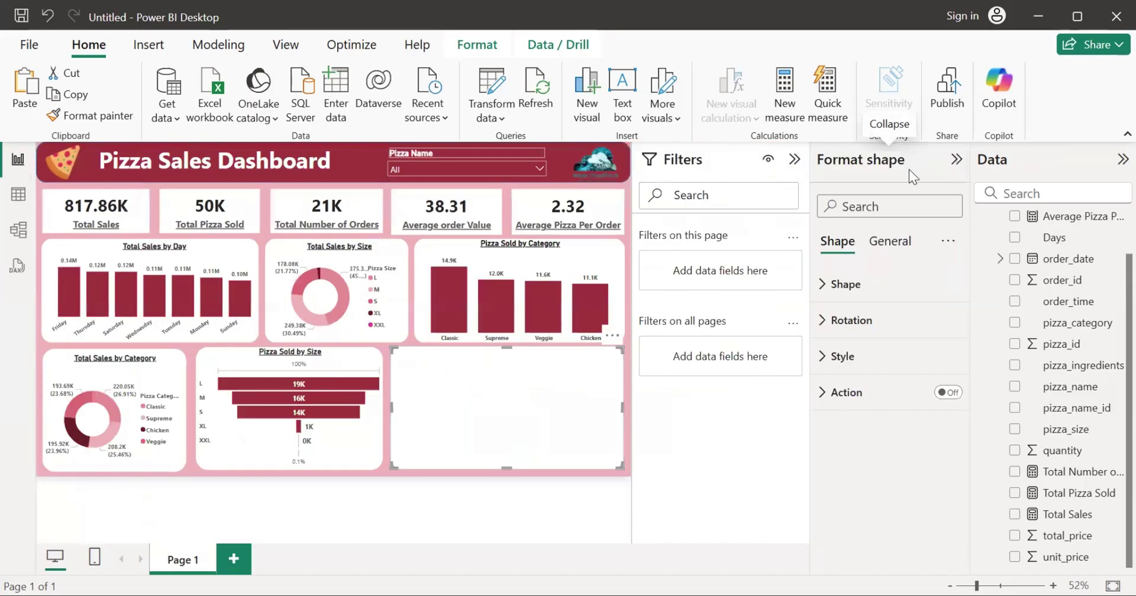
{"action": "left_click", "coordinate": [793, 160]}
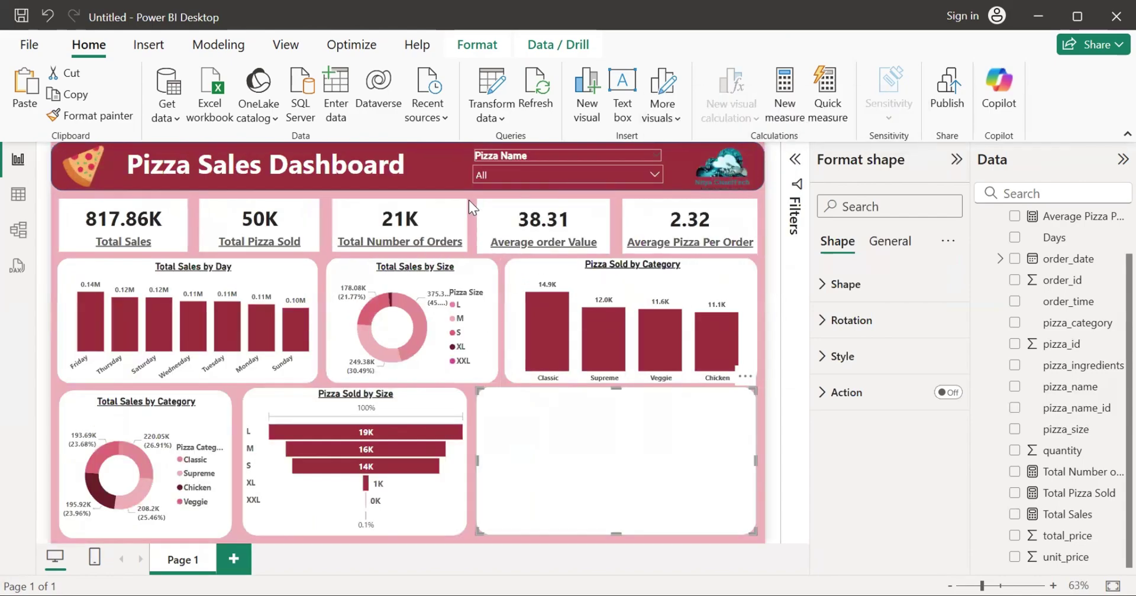
{"action": "left_click", "coordinate": [384, 192]}
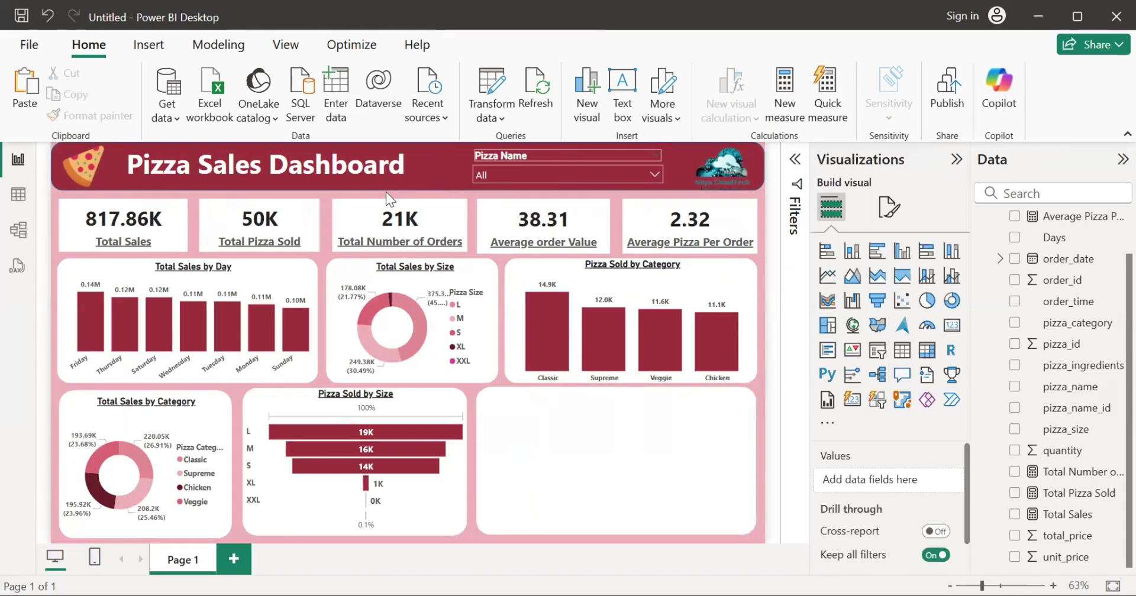
Step: Turn off the border of the rounded rectangle behind the Pizza Sales Dashboard header
{"action": "left_click", "coordinate": [760, 167]}
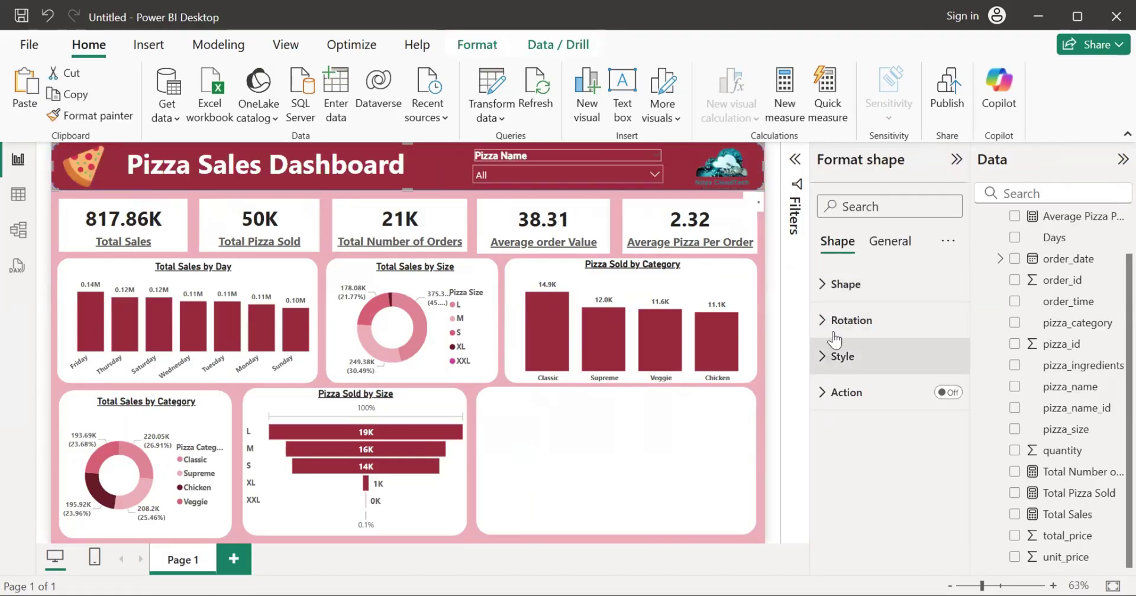
{"action": "left_click", "coordinate": [848, 286]}
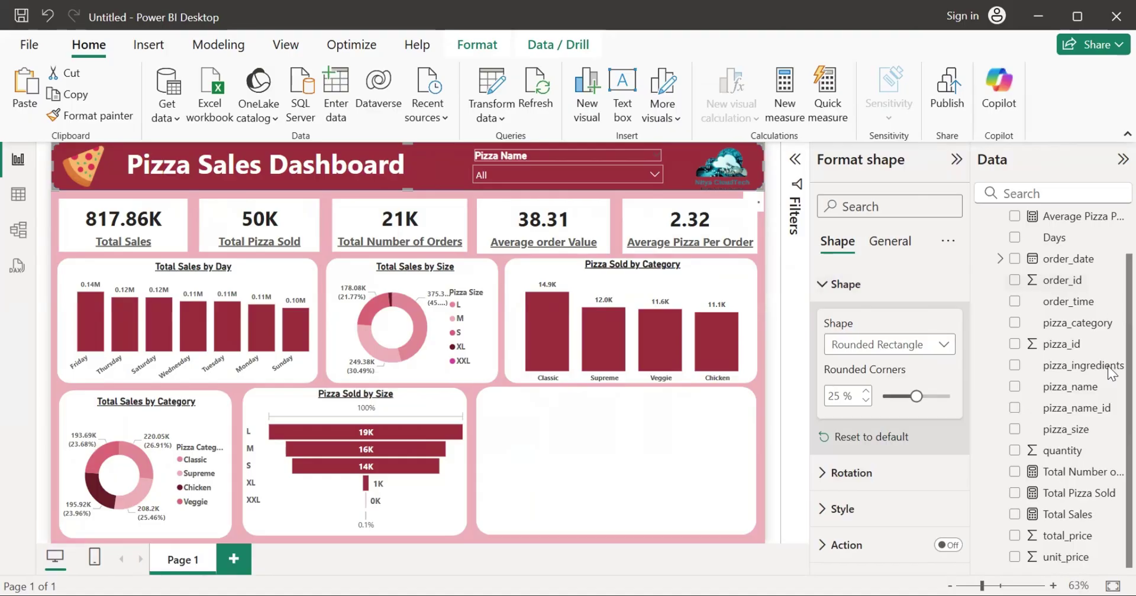
{"action": "left_click", "coordinate": [899, 504]}
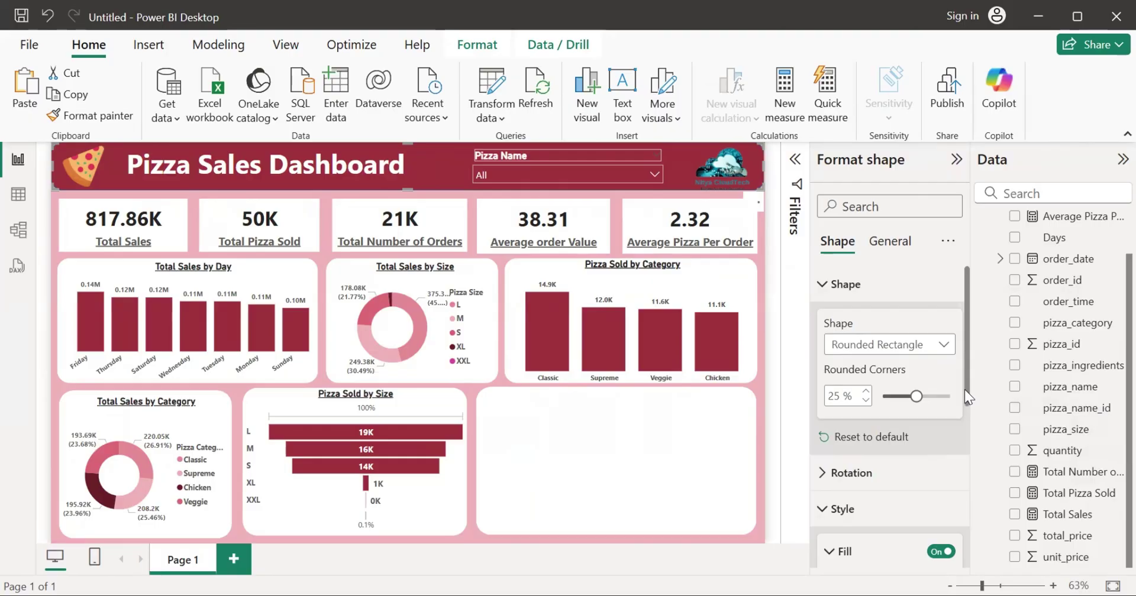
{"action": "left_click_drag", "start_coordinate": [964, 394], "coordinate": [959, 493]}
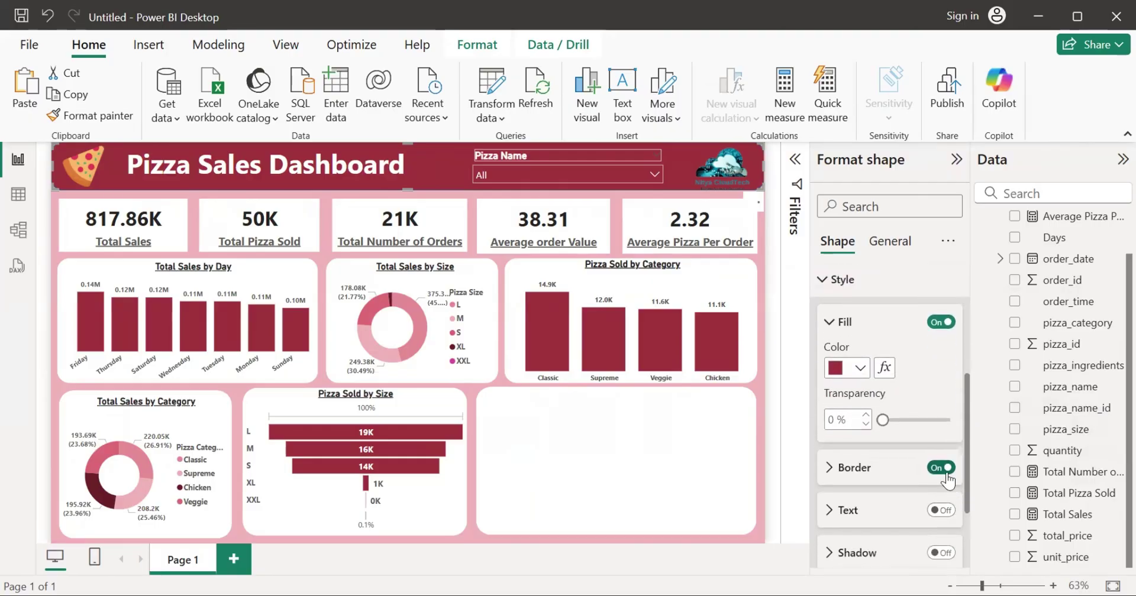
{"action": "left_click", "coordinate": [941, 468]}
{"action": "scroll", "coordinate": [968, 277], "scroll_direction": "up", "scroll_amount": 3}
{"action": "left_click", "coordinate": [843, 283]}
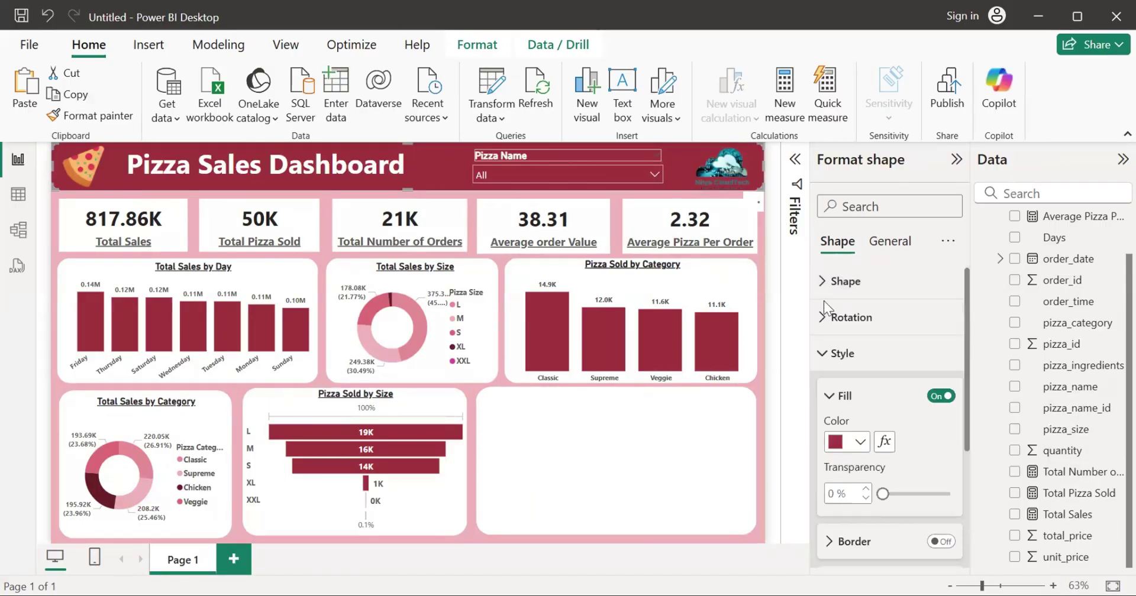
{"action": "left_click", "coordinate": [828, 396]}
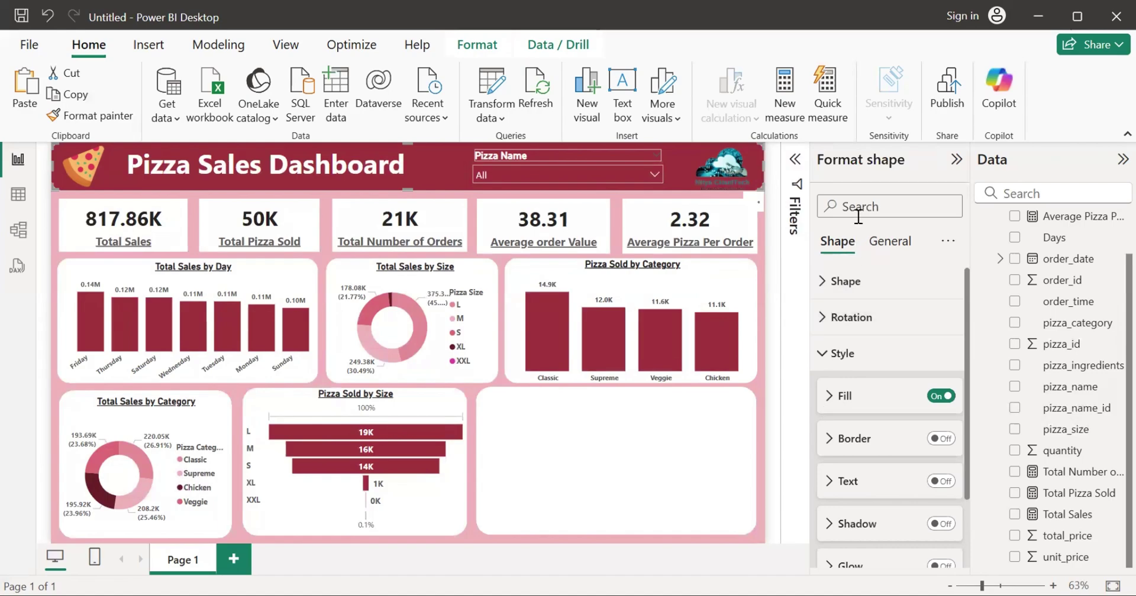
{"action": "left_click", "coordinate": [890, 241]}
{"action": "left_click", "coordinate": [955, 160]}
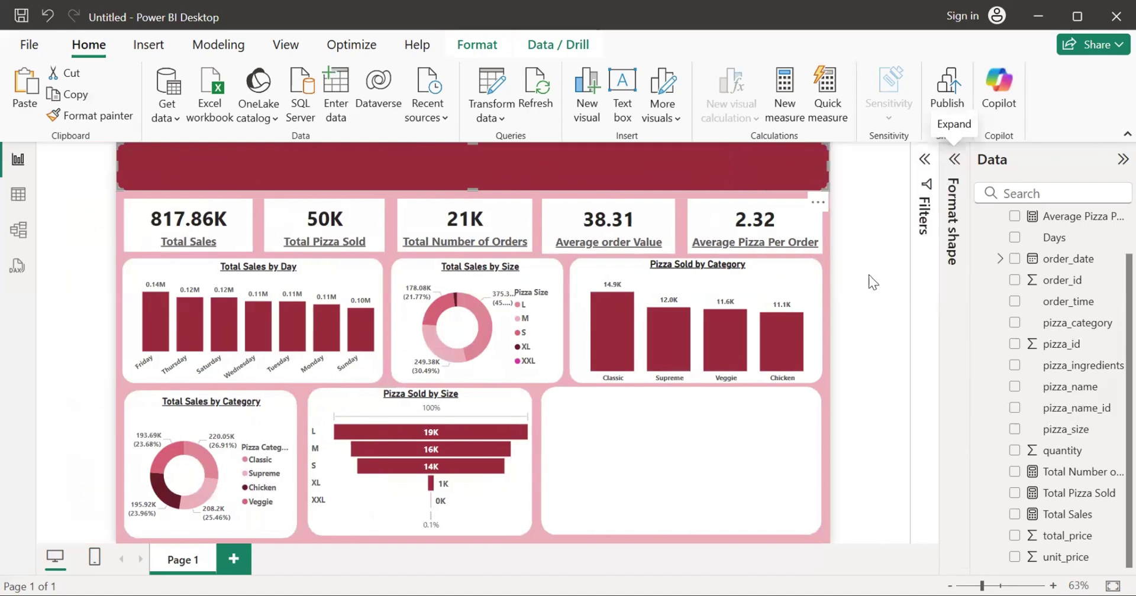
{"action": "left_click", "coordinate": [954, 159]}
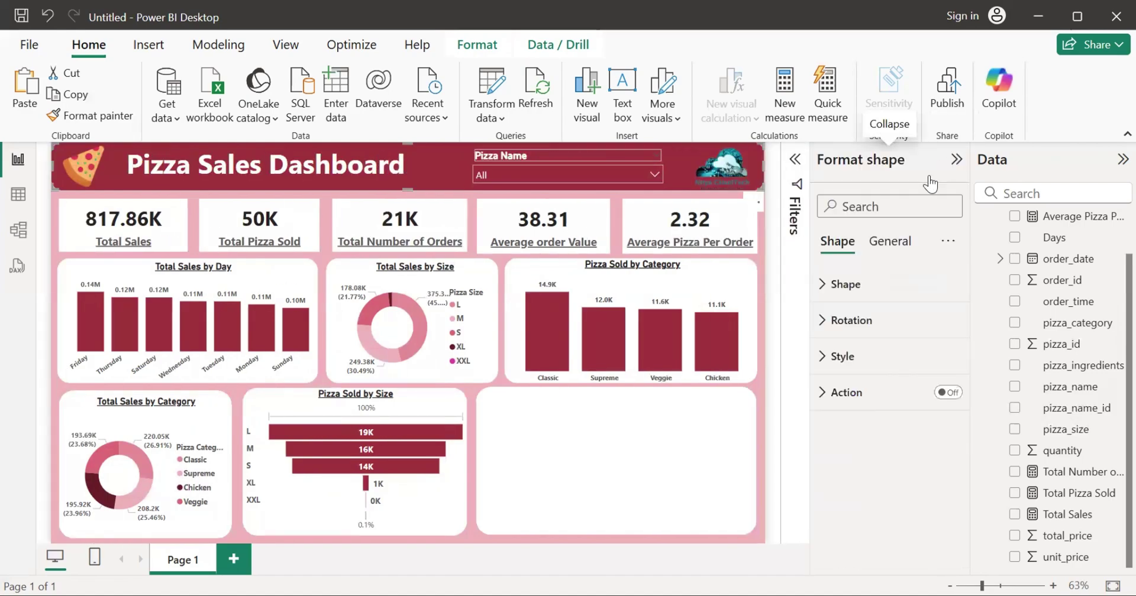
{"action": "left_click", "coordinate": [875, 243]}
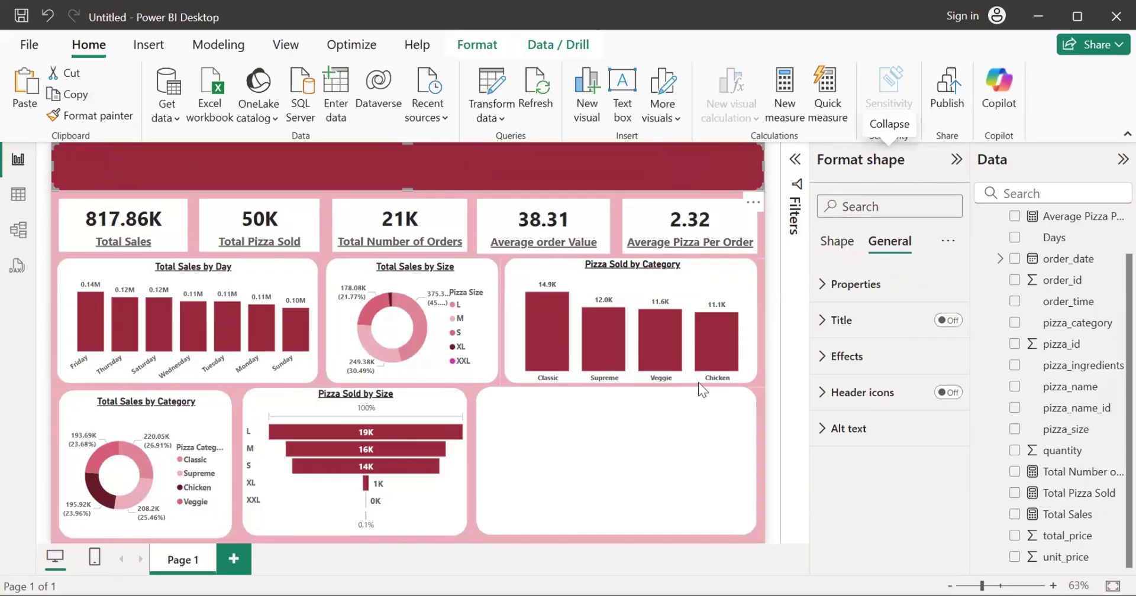
Step: Insert an empty matrix visual, place it over the blank white card and shrink it to fit inside
{"action": "left_click", "coordinate": [470, 199]}
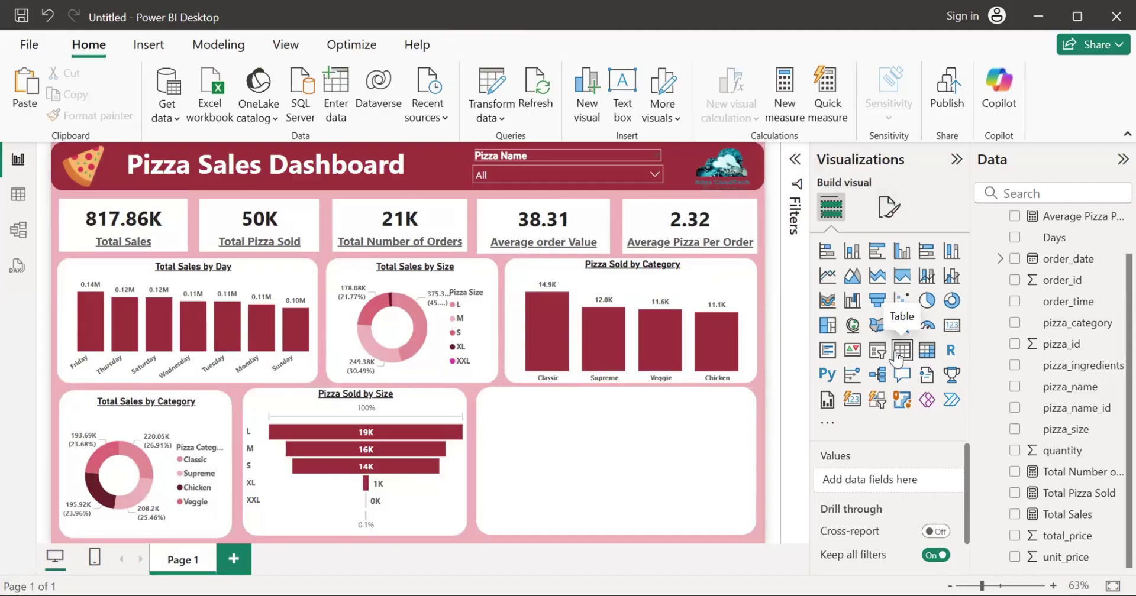
{"action": "left_click", "coordinate": [919, 355]}
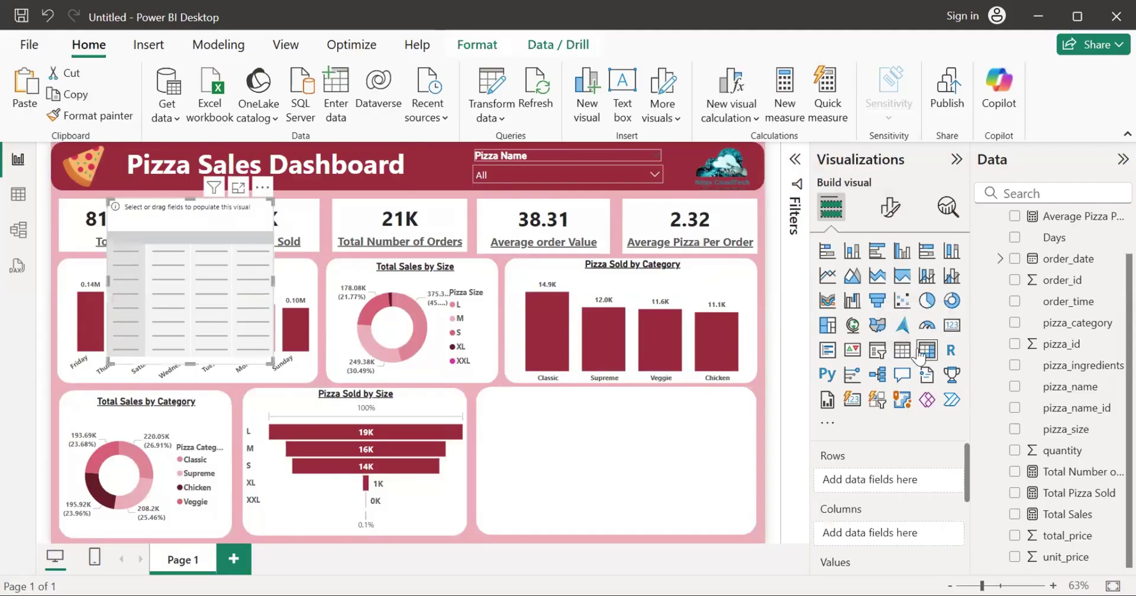
{"action": "left_click_drag", "start_coordinate": [238, 292], "coordinate": [748, 466]}
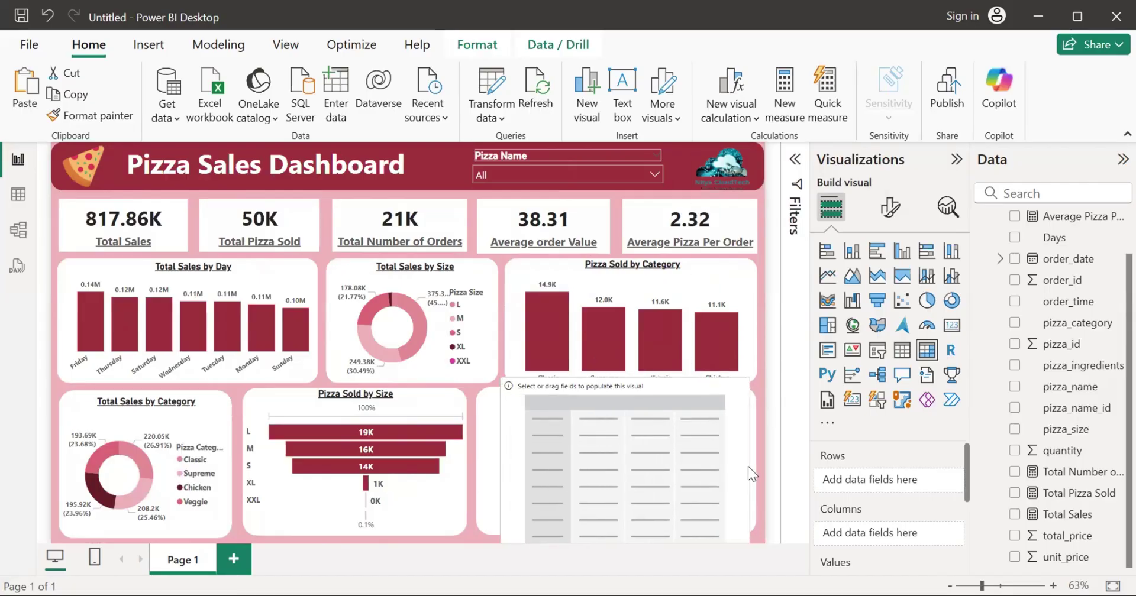
{"action": "left_click", "coordinate": [504, 461]}
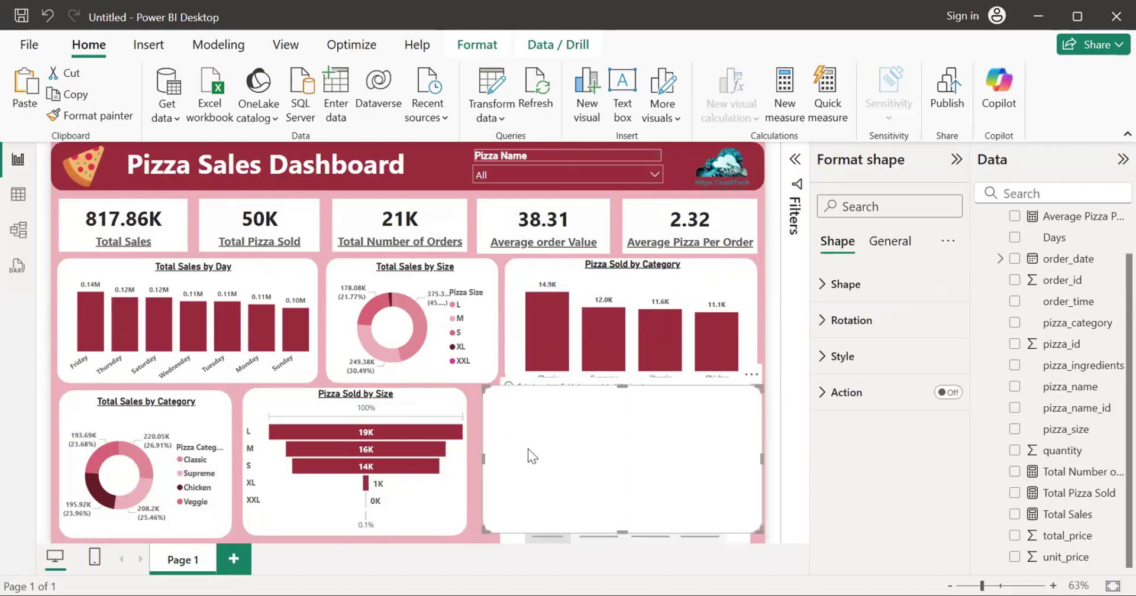
{"action": "left_click", "coordinate": [545, 536]}
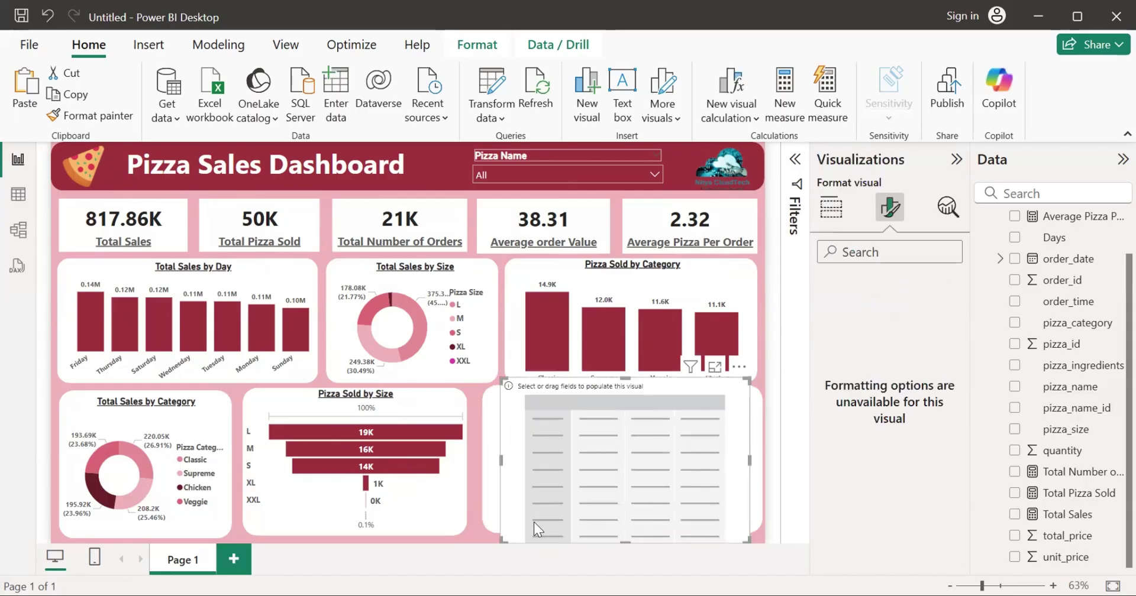
{"action": "left_click_drag", "start_coordinate": [501, 540], "coordinate": [532, 512]}
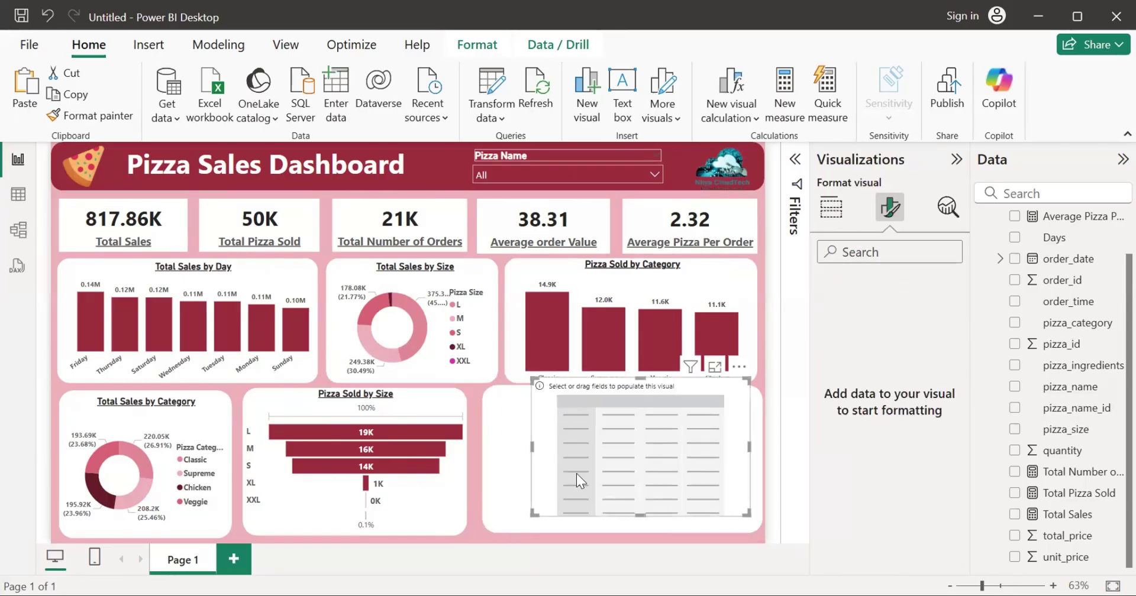
Step: Move the empty matrix up off the blank white card and stretch that card slightly downward to match the neighbouring cards
{"action": "left_click_drag", "start_coordinate": [546, 472], "coordinate": [545, 349]}
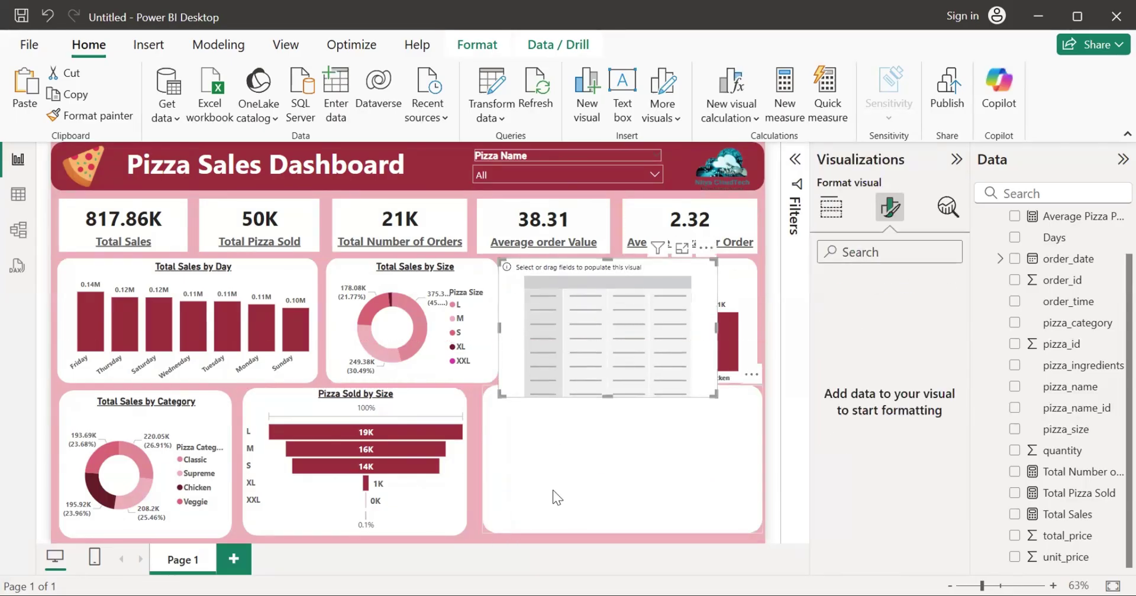
{"action": "left_click", "coordinate": [580, 526]}
{"action": "left_click_drag", "start_coordinate": [621, 534], "coordinate": [621, 538]}
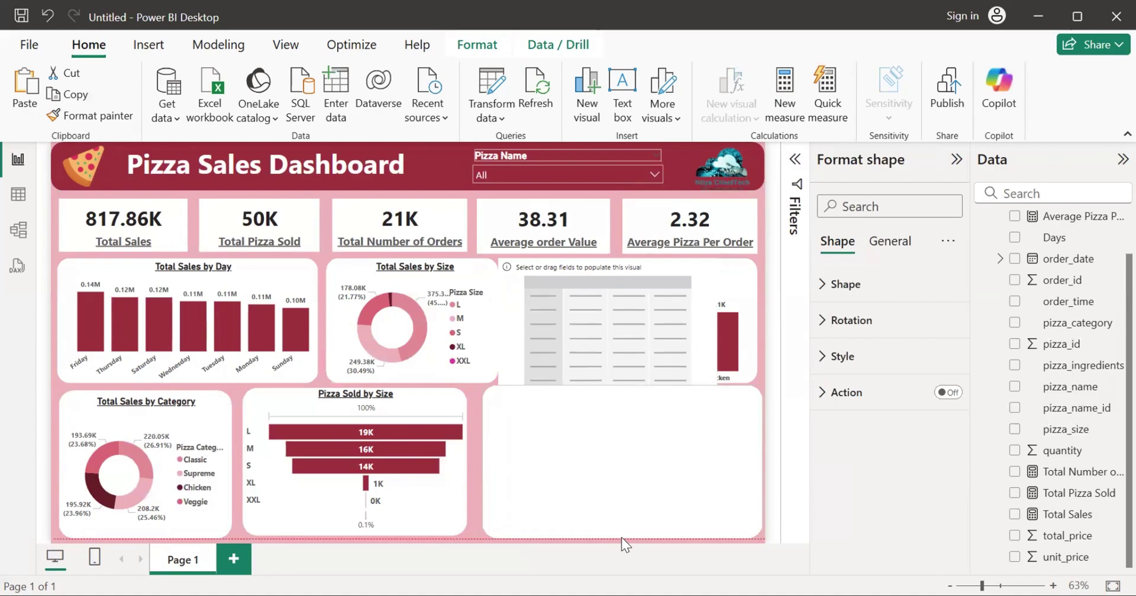
Step: Extend the Pizza Sold by Size card and its funnel chart slightly downward so both end level with the cards beside them
{"action": "left_click", "coordinate": [427, 497]}
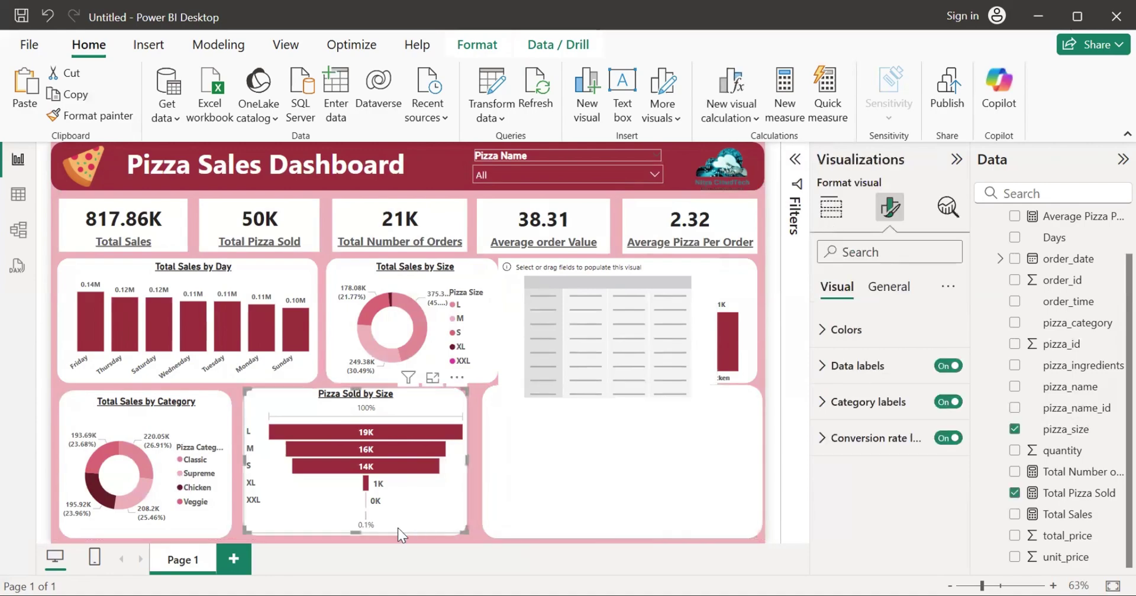
{"action": "left_click", "coordinate": [356, 534]}
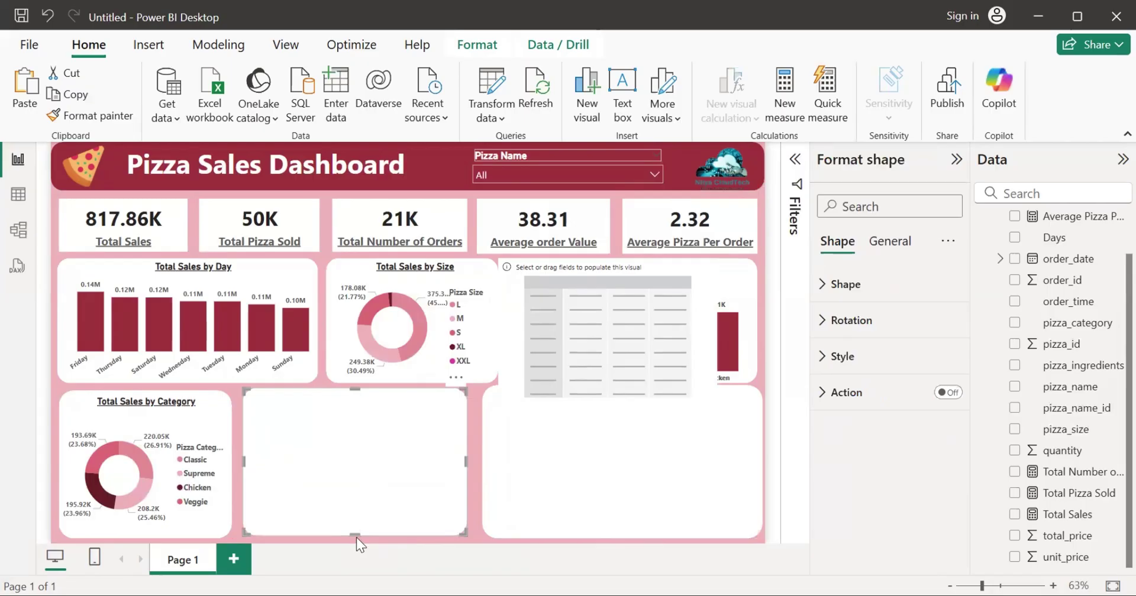
{"action": "left_click_drag", "start_coordinate": [357, 537], "coordinate": [354, 540]}
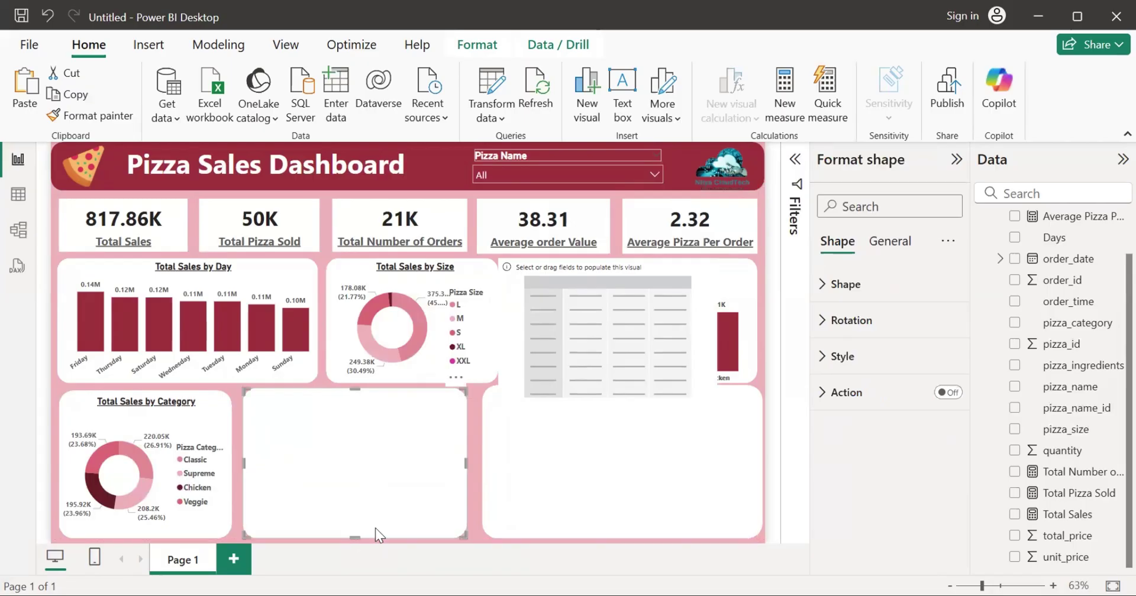
{"action": "left_click", "coordinate": [475, 476]}
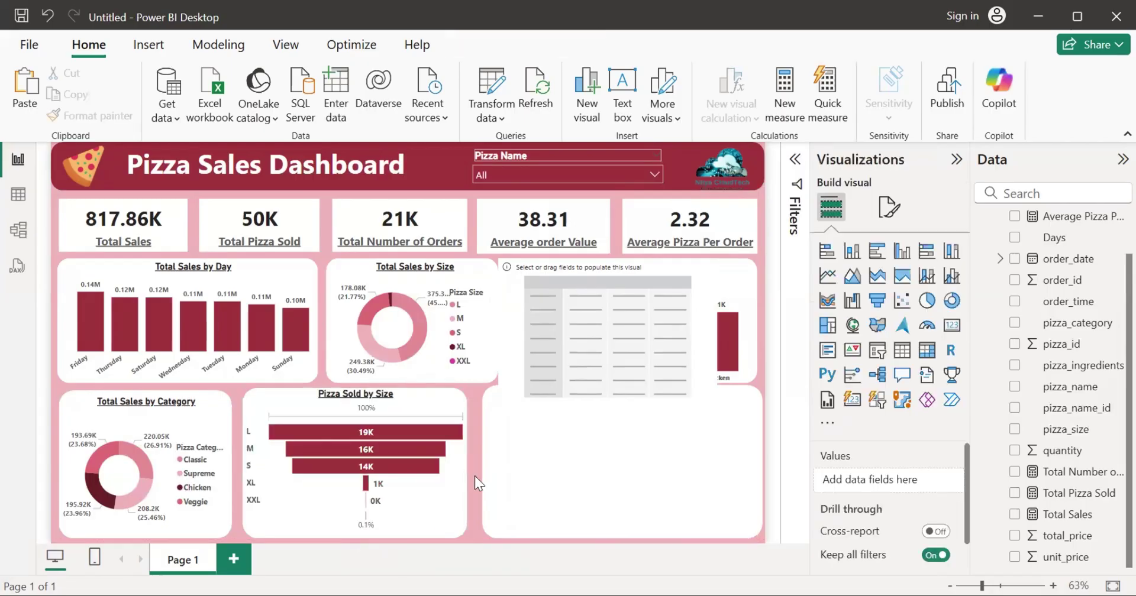
{"action": "left_click", "coordinate": [383, 467]}
{"action": "left_click_drag", "start_coordinate": [355, 536], "coordinate": [356, 539]}
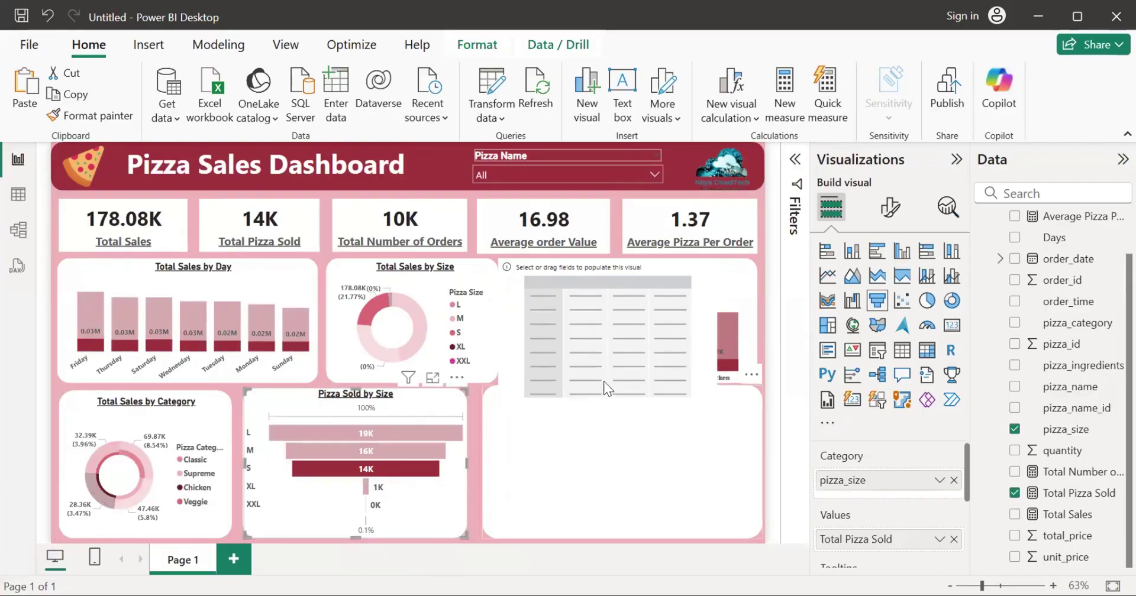
Step: Place the empty matrix back on the blank white card and adjust its width to fill the card
{"action": "left_click", "coordinate": [615, 350]}
{"action": "left_click_drag", "start_coordinate": [615, 350], "coordinate": [605, 479]}
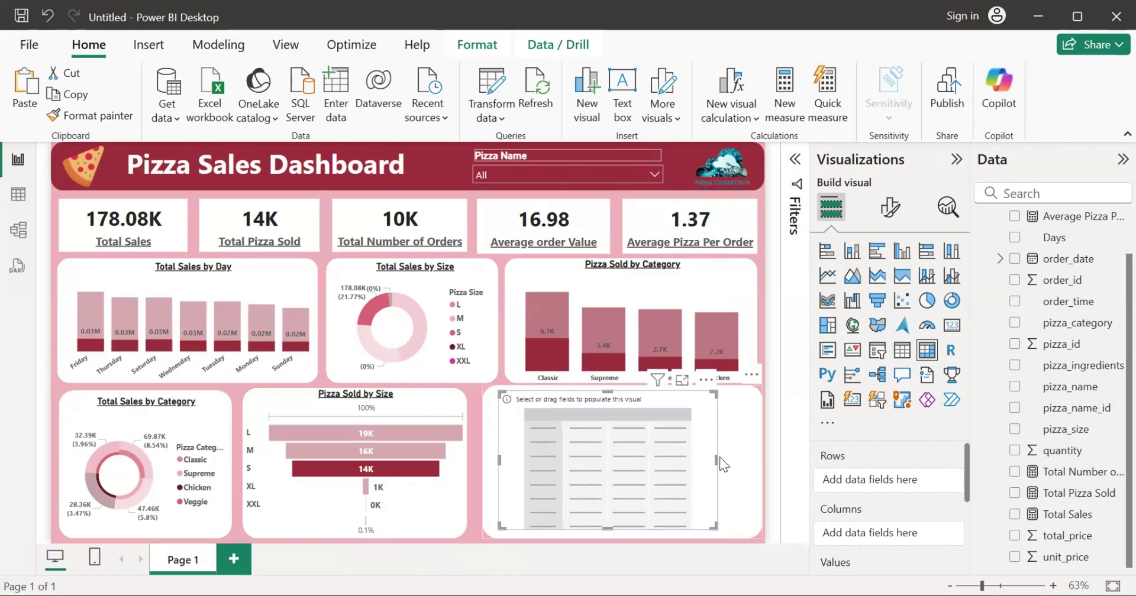
{"action": "left_click_drag", "start_coordinate": [720, 457], "coordinate": [759, 458]}
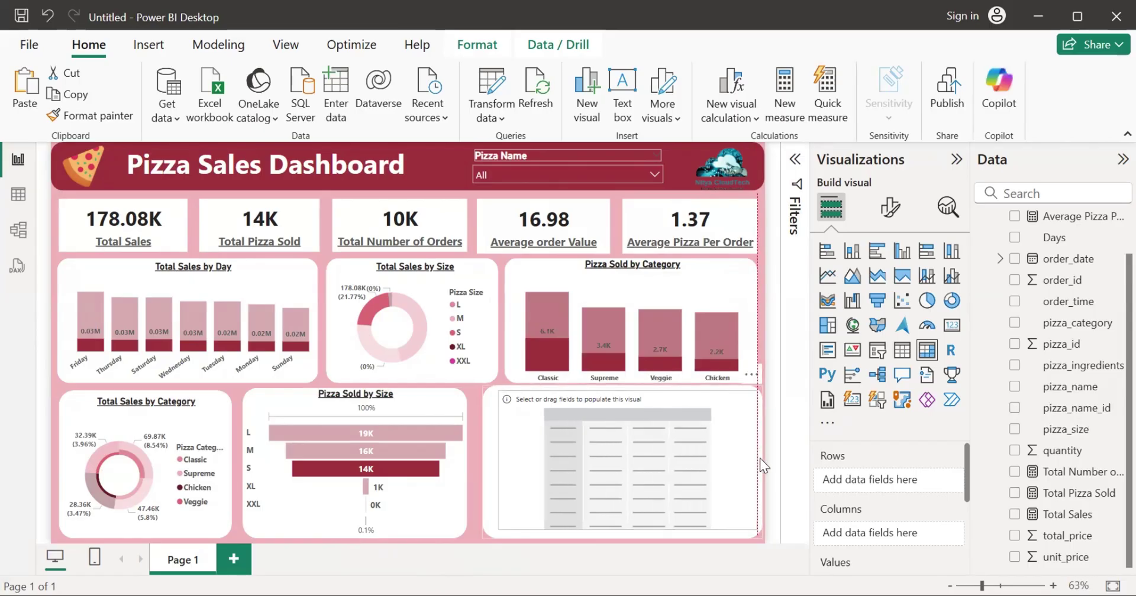
{"action": "left_click_drag", "start_coordinate": [499, 459], "coordinate": [566, 461]}
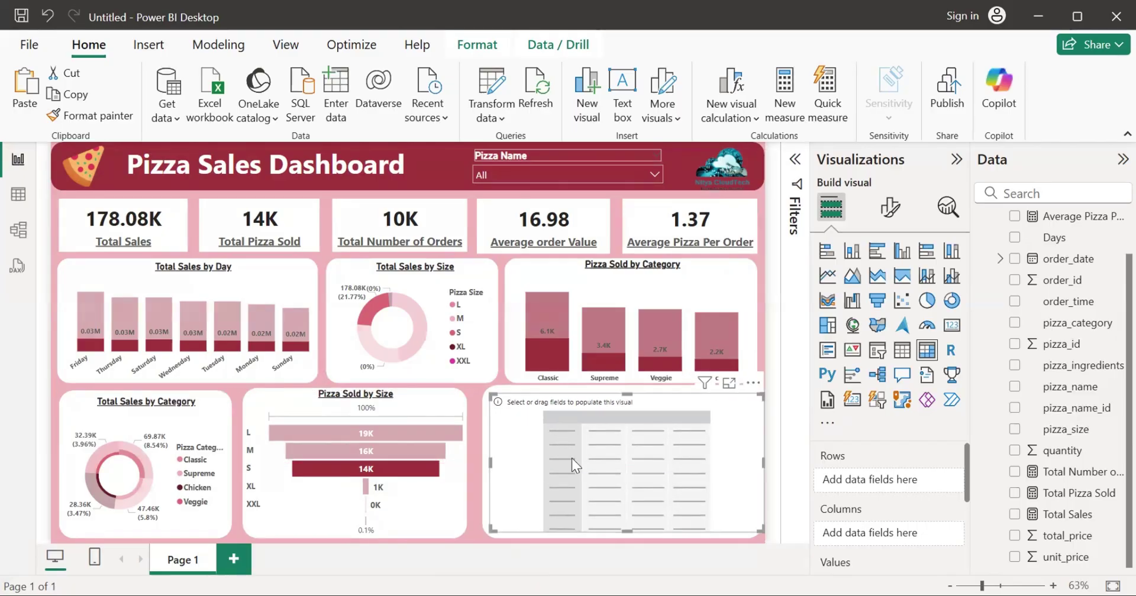
{"action": "left_click_drag", "start_coordinate": [766, 461], "coordinate": [757, 465]}
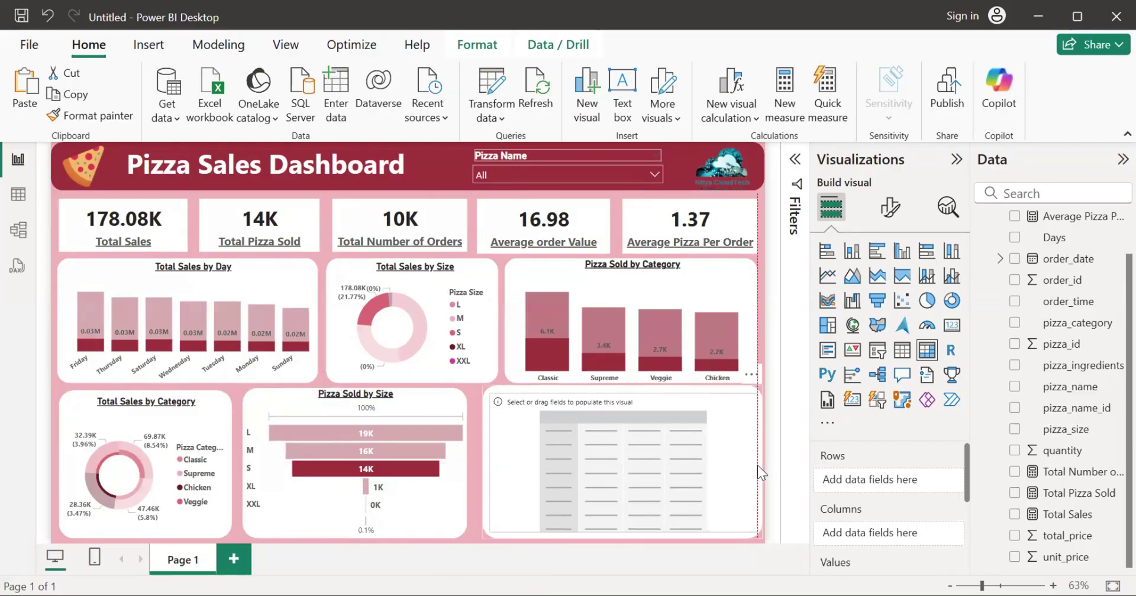
{"action": "left_click", "coordinate": [775, 448]}
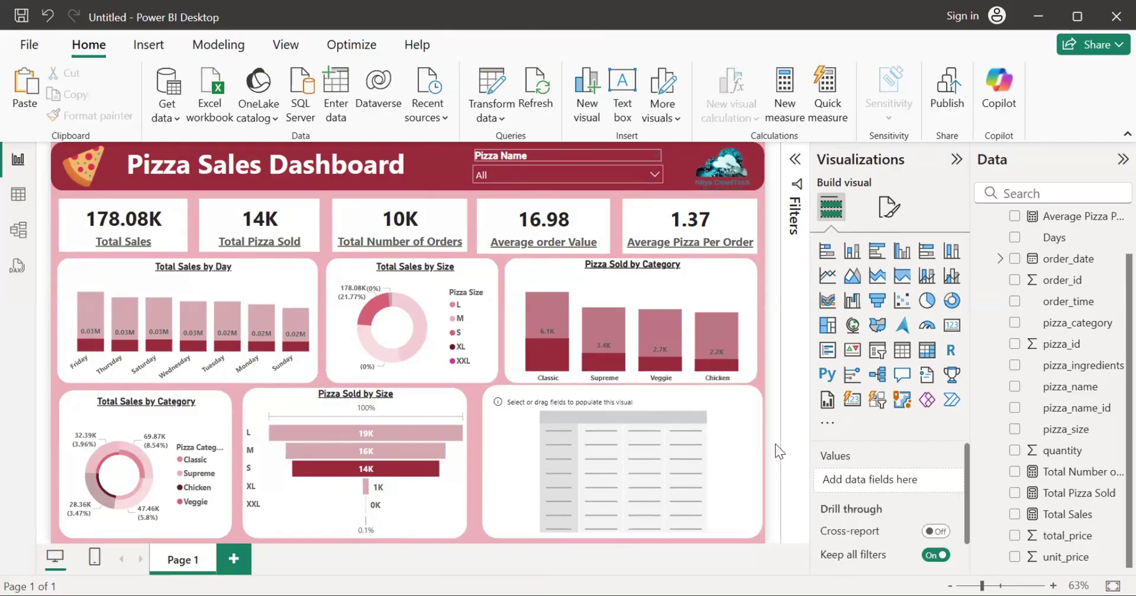
Step: Widen the white card behind the matrix slightly toward the funnel chart and shift it to line up with the Pizza Sold by Category card
{"action": "left_click", "coordinate": [456, 494]}
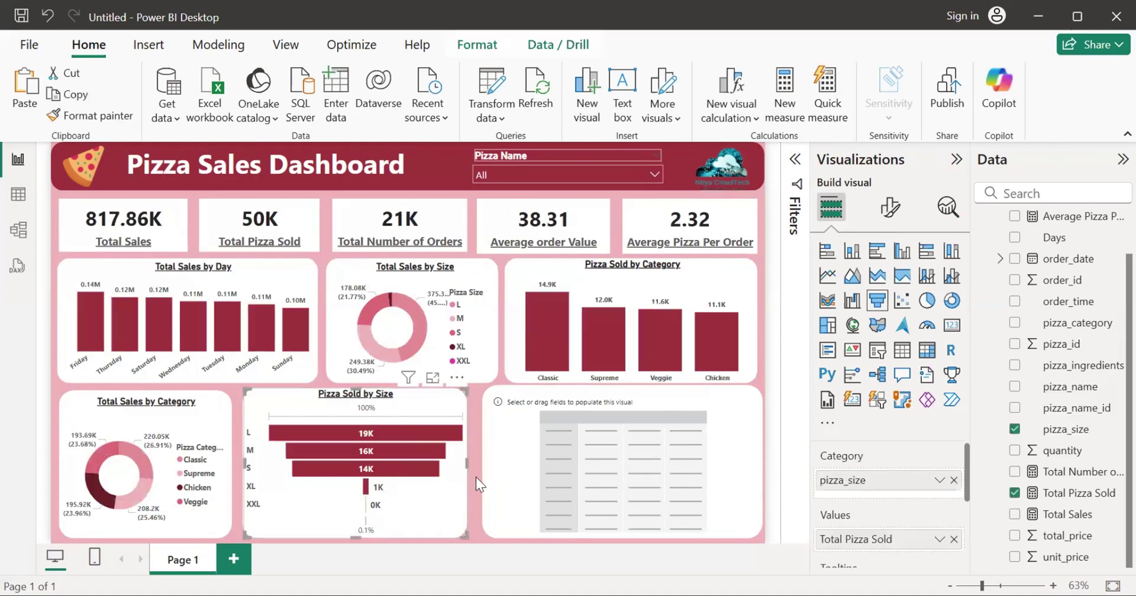
{"action": "left_click", "coordinate": [531, 424]}
{"action": "key", "text": "Delete"}
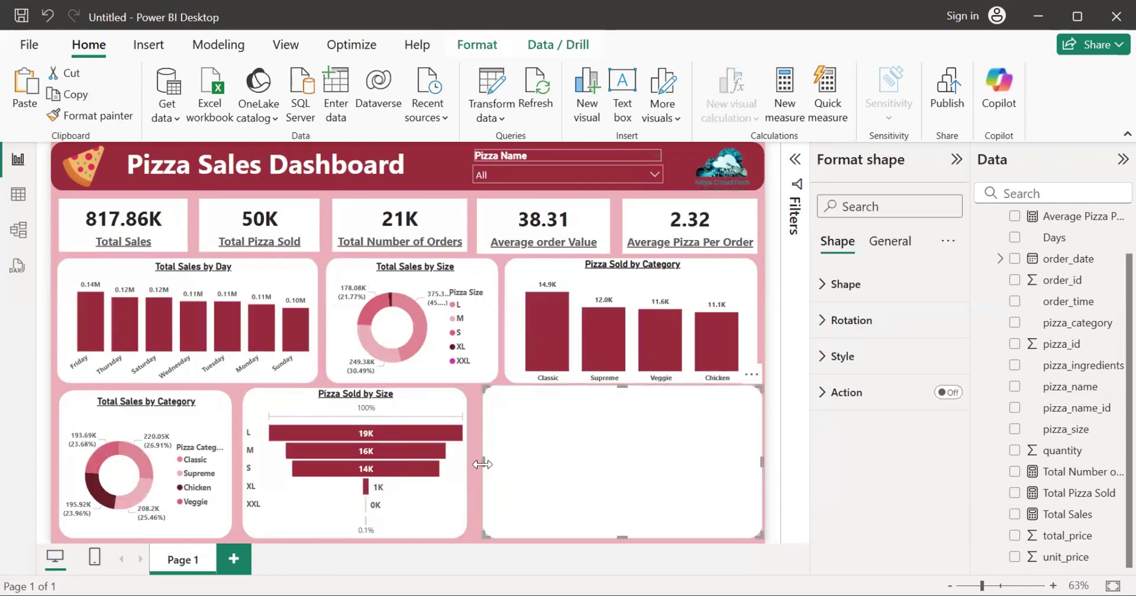
{"action": "left_click_drag", "start_coordinate": [482, 464], "coordinate": [478, 473]}
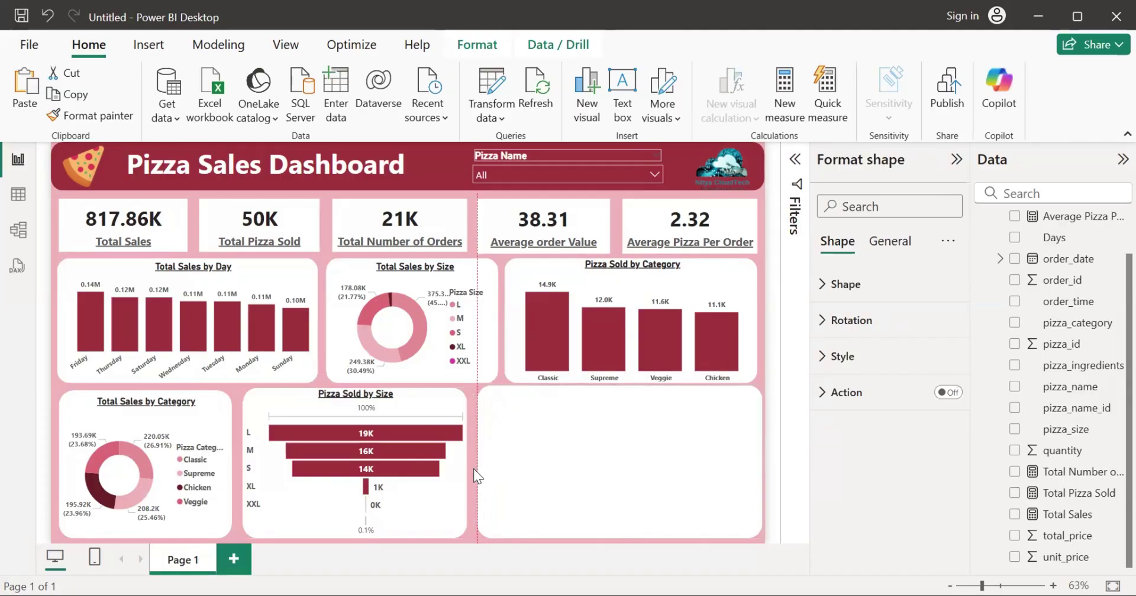
{"action": "left_click_drag", "start_coordinate": [473, 468], "coordinate": [476, 471]}
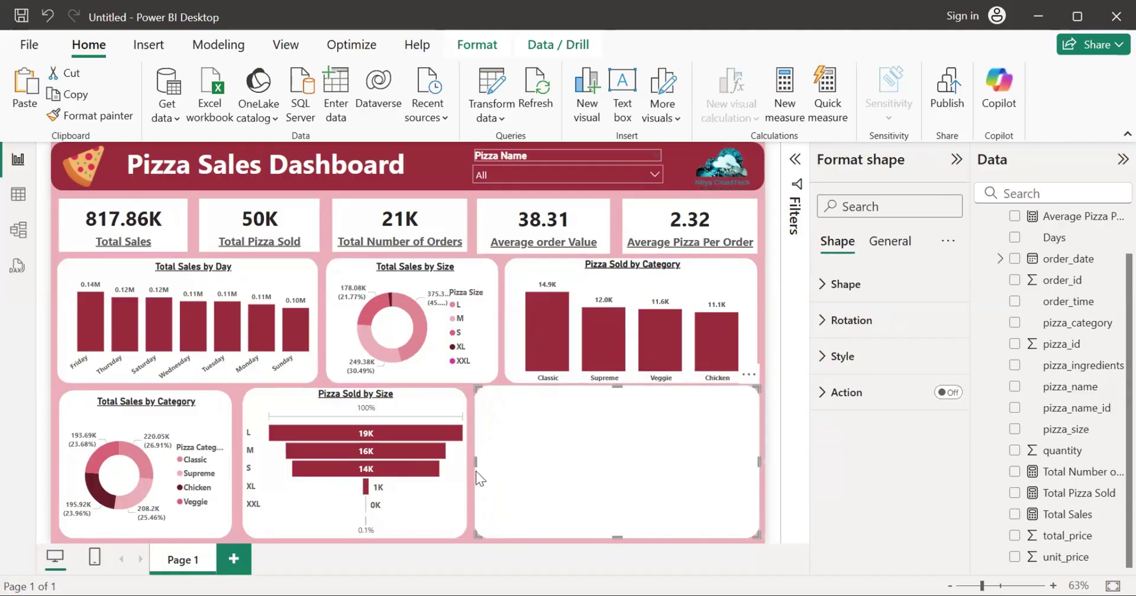
{"action": "key", "text": "Left"}
{"action": "key", "text": "Left"}
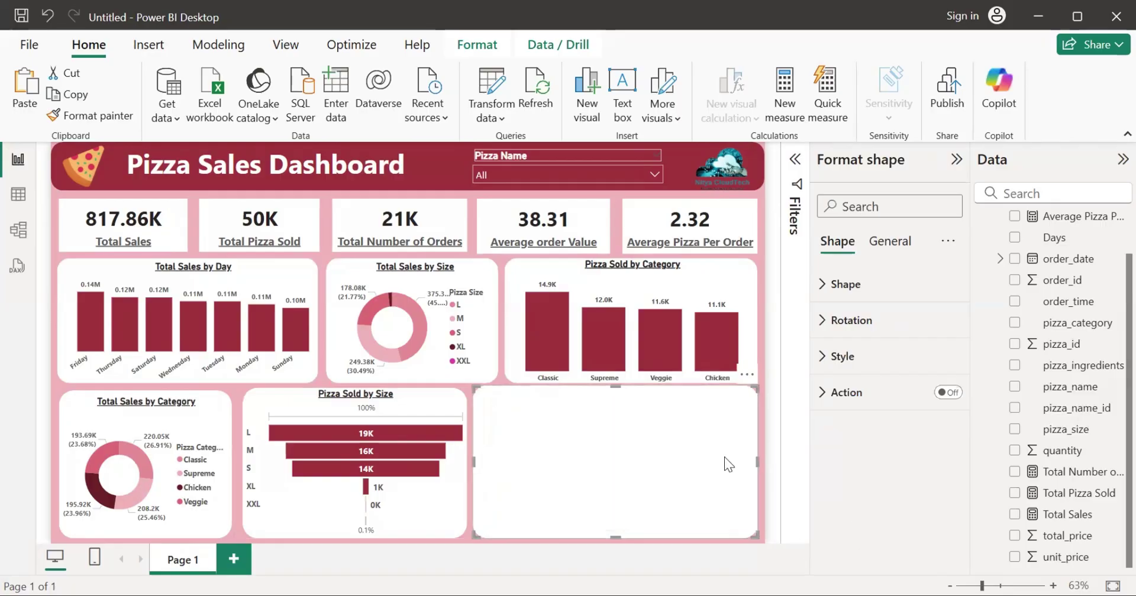
{"action": "left_click", "coordinate": [761, 410]}
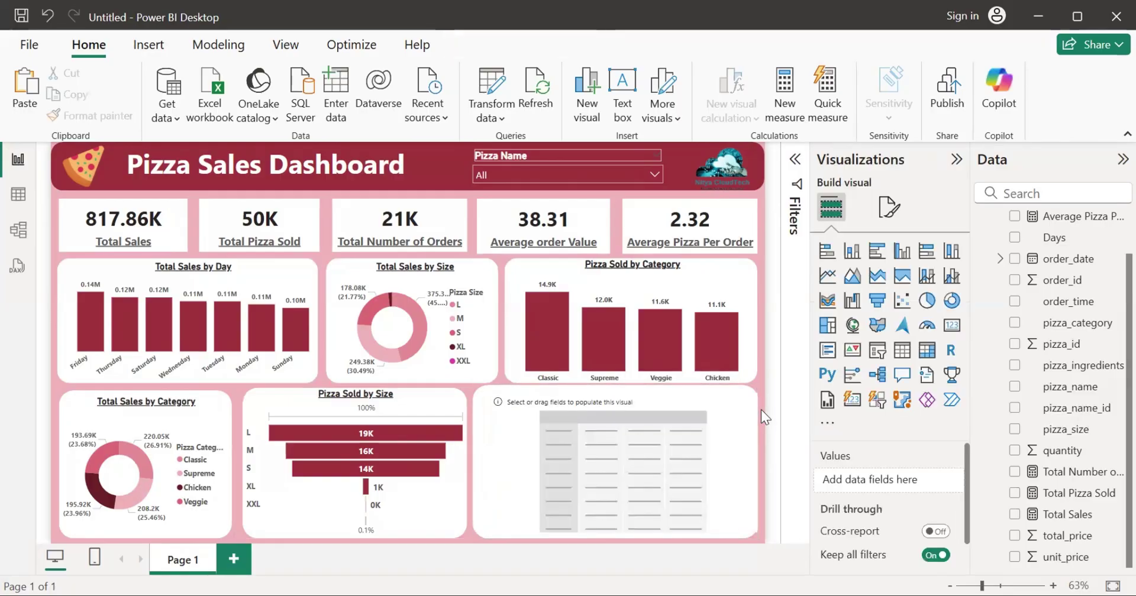
Step: Set up the matrix with pizza_name as rows and Total Sales as values, keeping its columns empty
{"action": "left_click", "coordinate": [688, 447]}
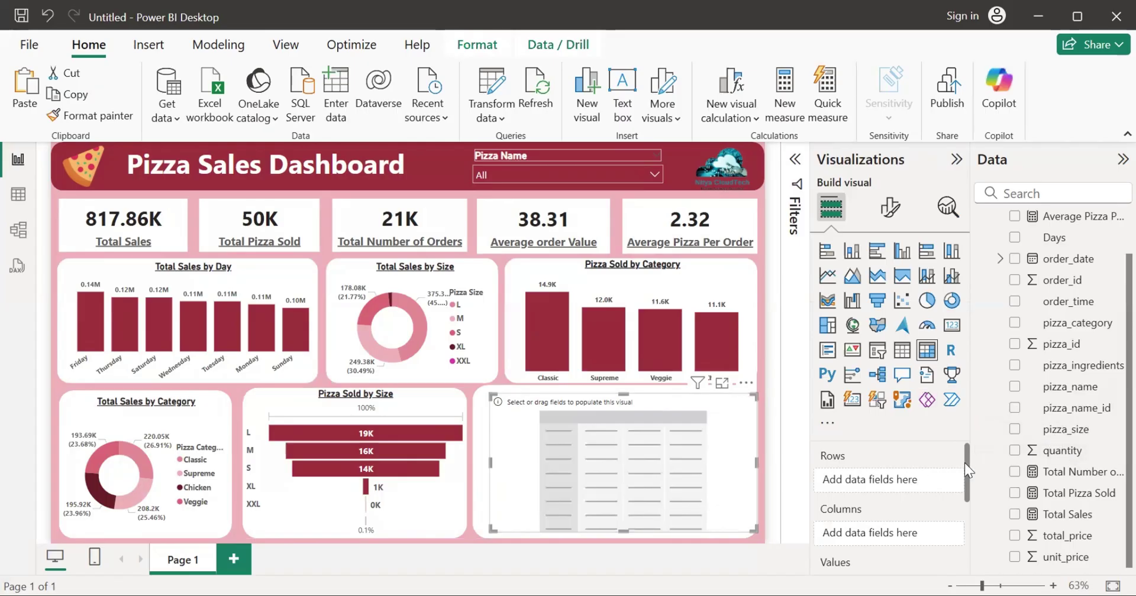
{"action": "mouse_move", "coordinate": [965, 462]}
{"action": "left_mouse_down"}
{"action": "mouse_move", "coordinate": [965, 498]}
{"action": "mouse_move", "coordinate": [962, 446]}
{"action": "left_mouse_up"}
{"action": "left_click_drag", "start_coordinate": [1067, 391], "coordinate": [917, 479]}
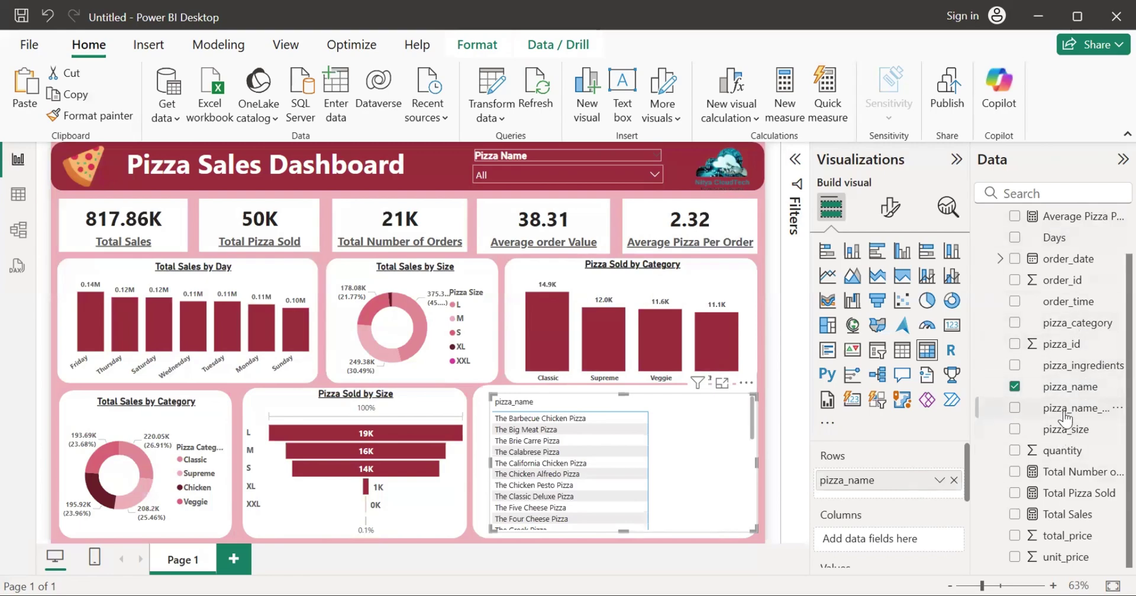
{"action": "left_click_drag", "start_coordinate": [1065, 419], "coordinate": [906, 540]}
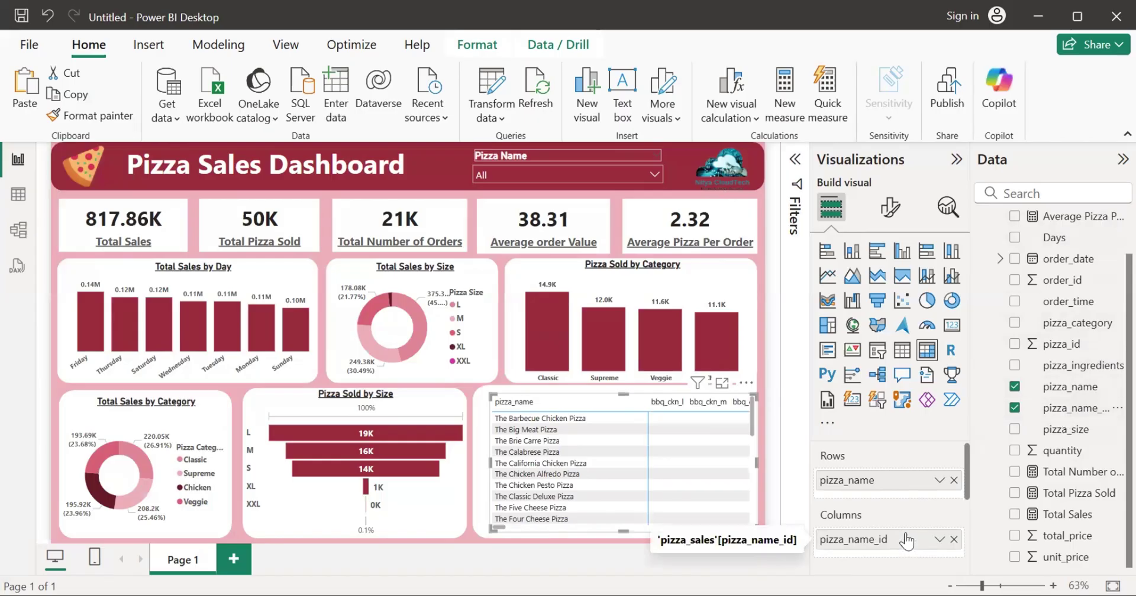
{"action": "left_click", "coordinate": [954, 539]}
{"action": "left_click_drag", "start_coordinate": [967, 478], "coordinate": [964, 511]}
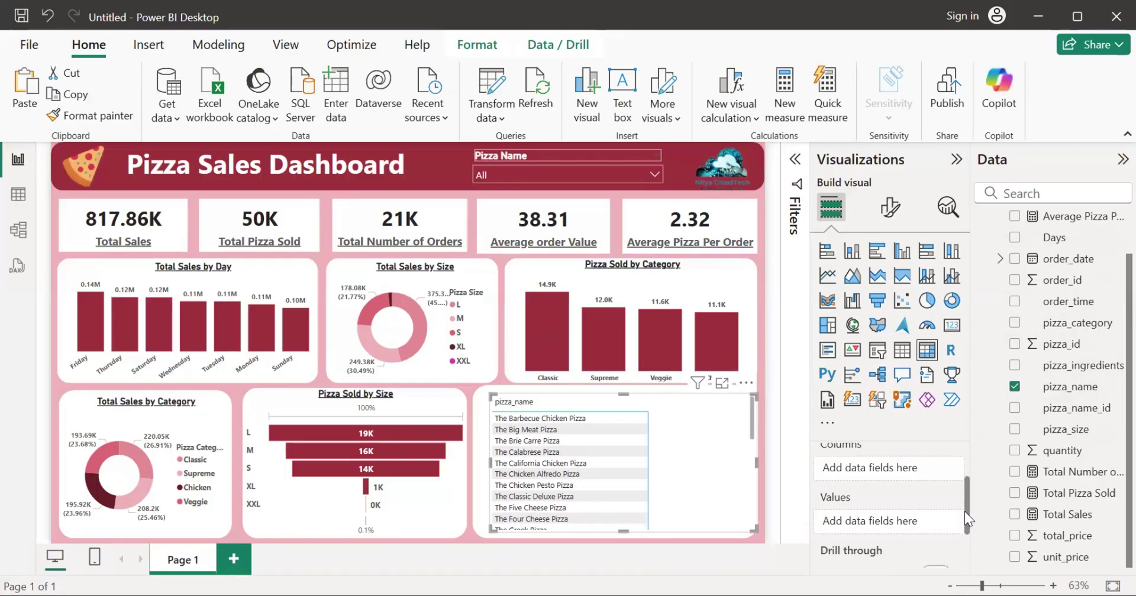
{"action": "left_click_drag", "start_coordinate": [1065, 516], "coordinate": [921, 530]}
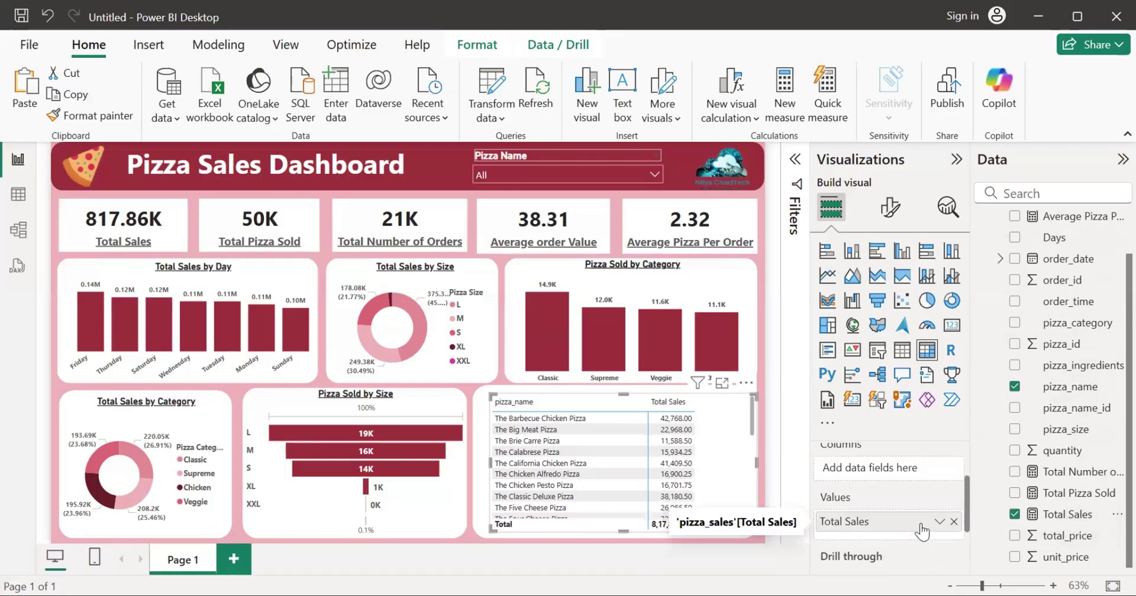
Step: Add the Total Number of Orders measure to the matrix values below Total Sales
{"action": "left_click_drag", "start_coordinate": [963, 491], "coordinate": [969, 510]}
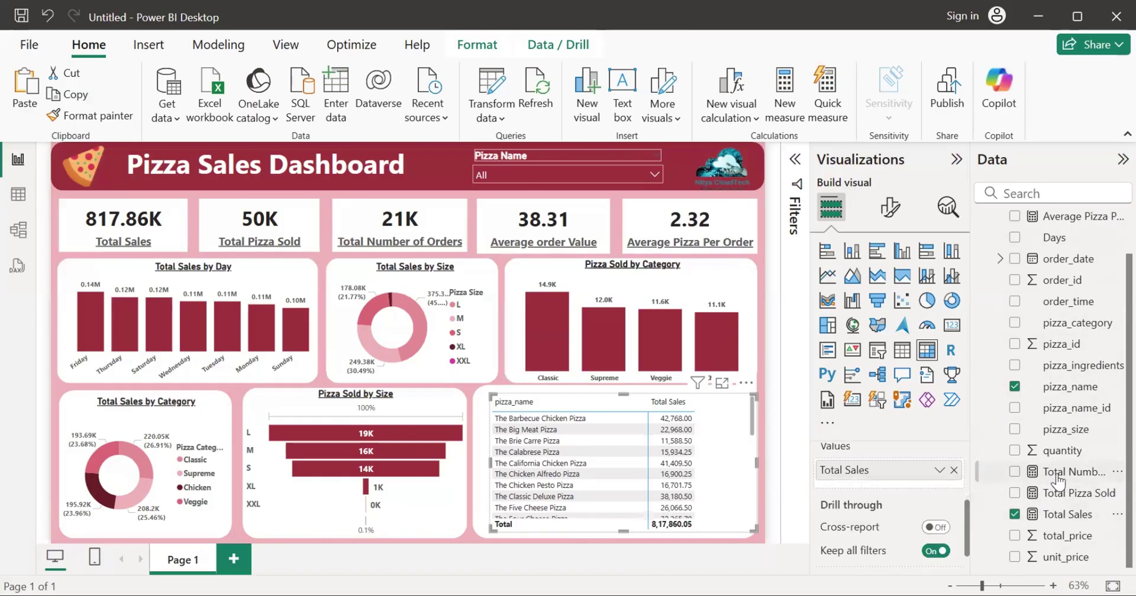
{"action": "left_click_drag", "start_coordinate": [1057, 481], "coordinate": [902, 498]}
{"action": "left_click_drag", "start_coordinate": [1060, 481], "coordinate": [1060, 480]}
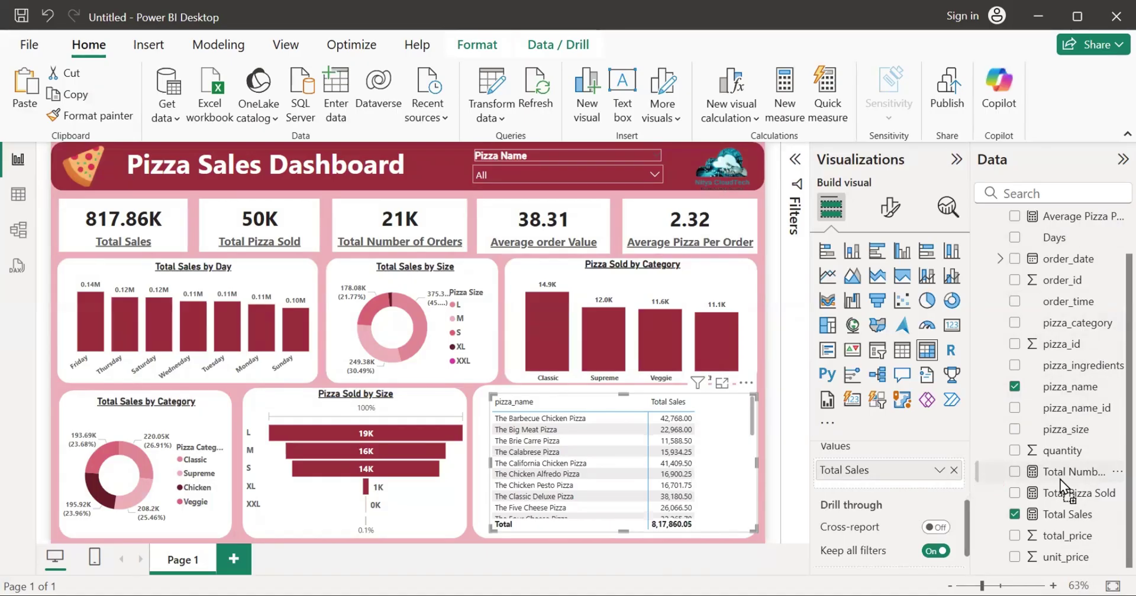
{"action": "left_click", "coordinate": [1097, 477]}
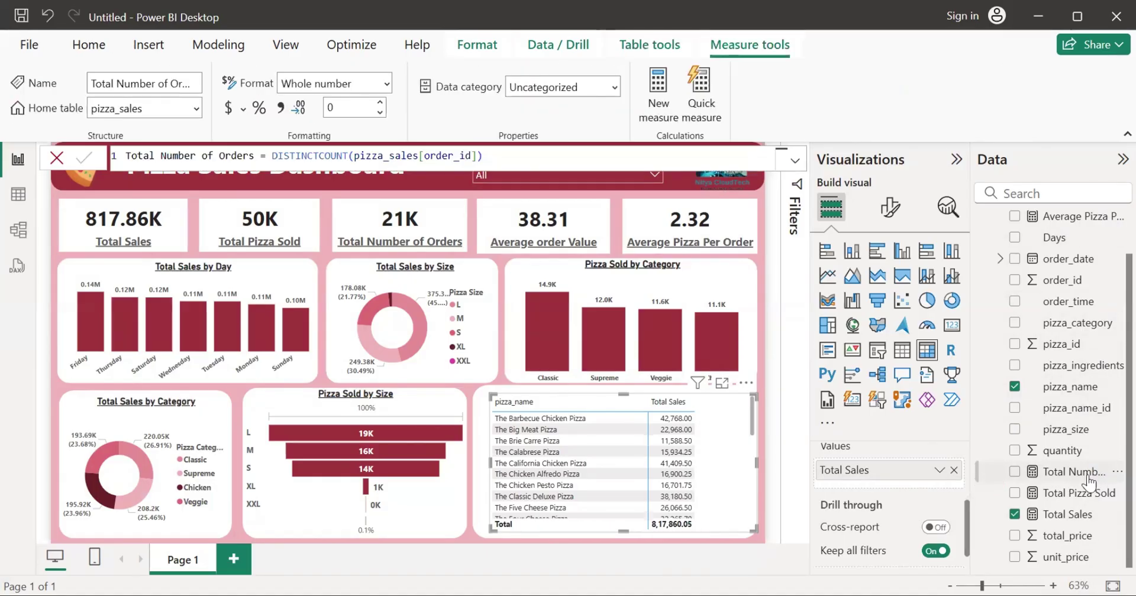
{"action": "left_click_drag", "start_coordinate": [1088, 484], "coordinate": [926, 490]}
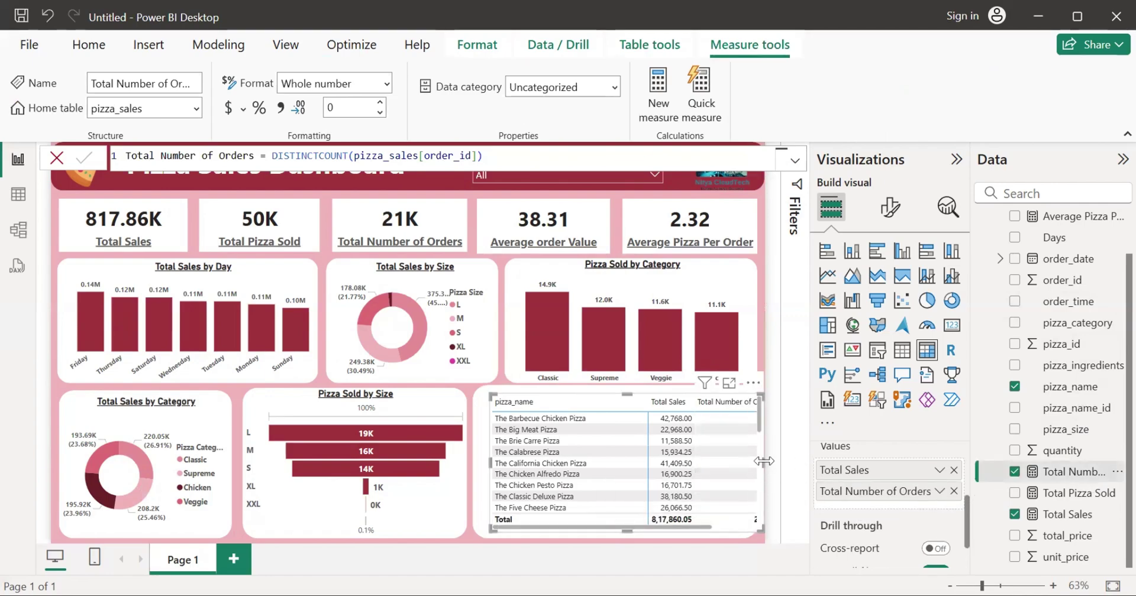
Step: Move the matrix up off its card and enlarge it until the Total Number of Orders column fits
{"action": "left_click_drag", "start_coordinate": [737, 464], "coordinate": [681, 442]}
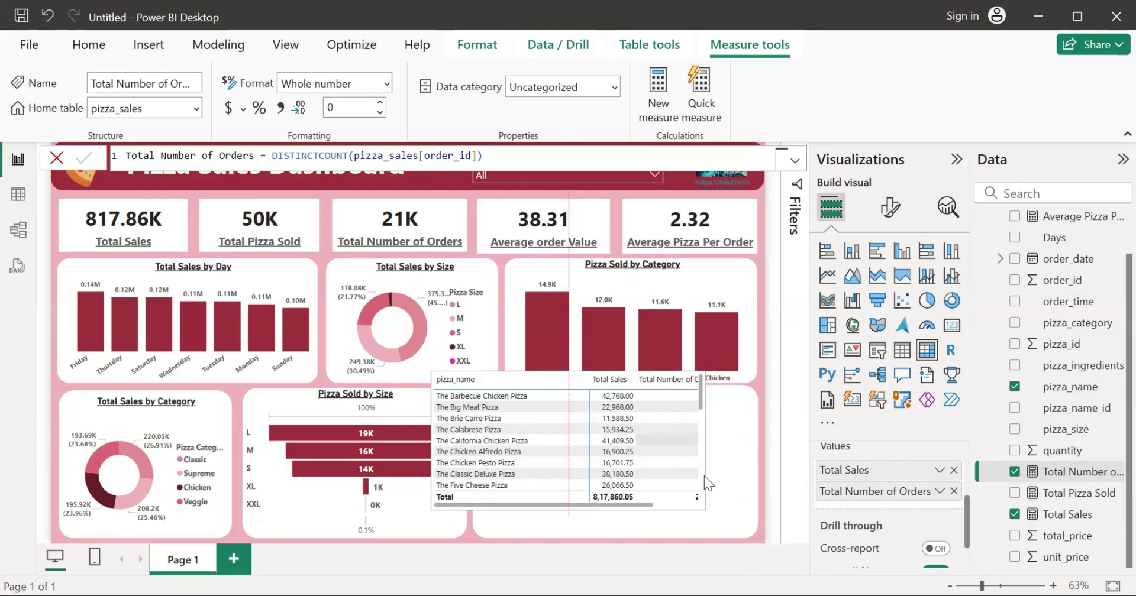
{"action": "left_click_drag", "start_coordinate": [705, 509], "coordinate": [712, 461]}
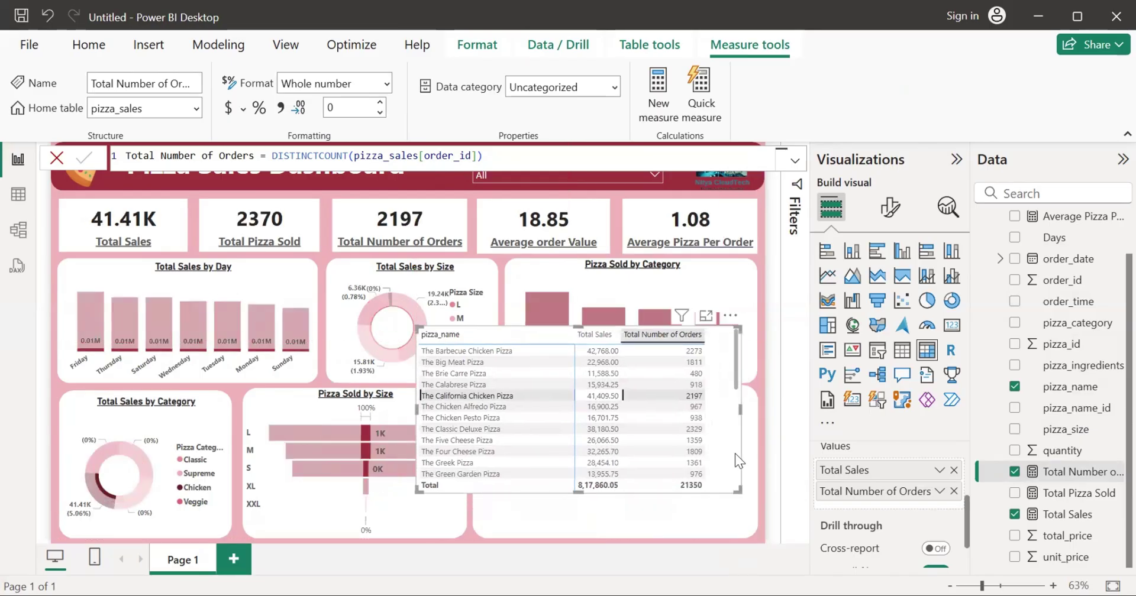
{"action": "left_click", "coordinate": [723, 405]}
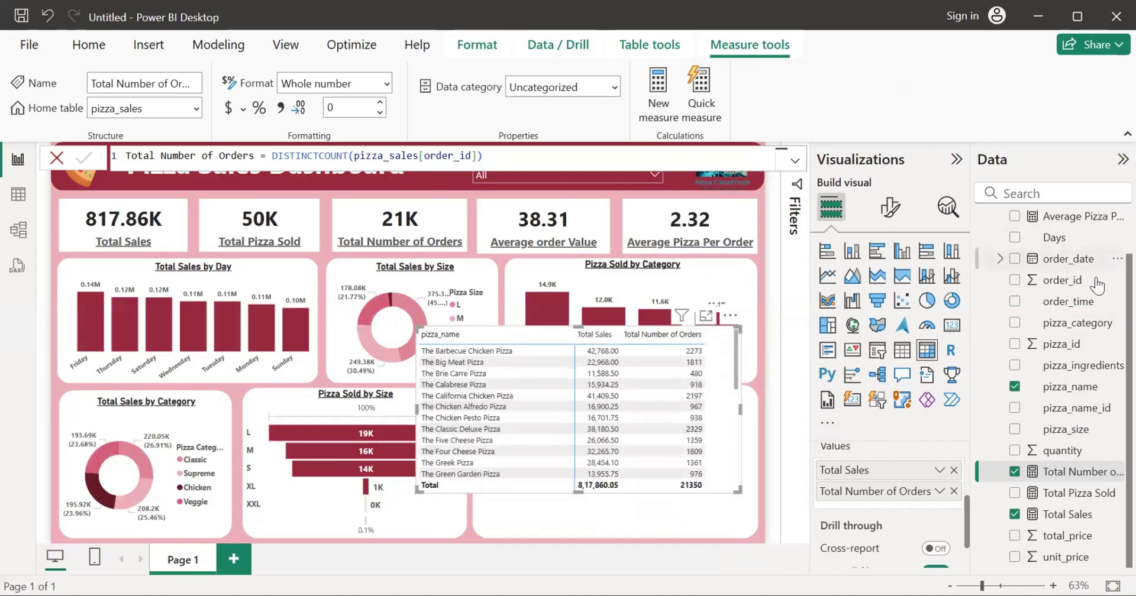
Step: Add the Average order Value measure to the matrix values
{"action": "scroll", "coordinate": [1107, 281], "scroll_direction": "up", "scroll_amount": 2}
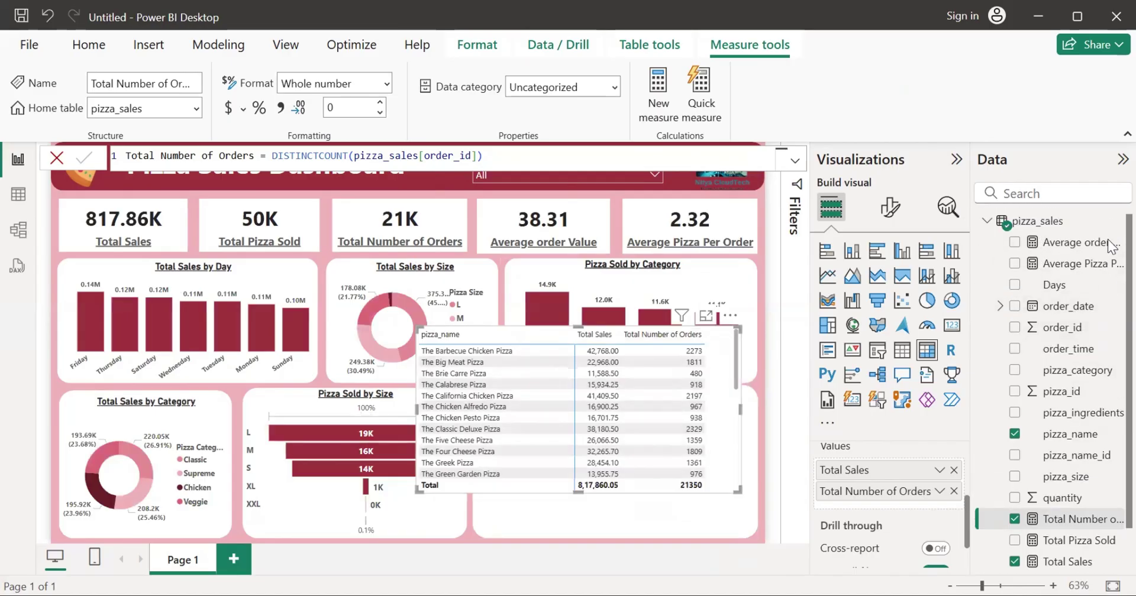
{"action": "left_click", "coordinate": [1014, 248]}
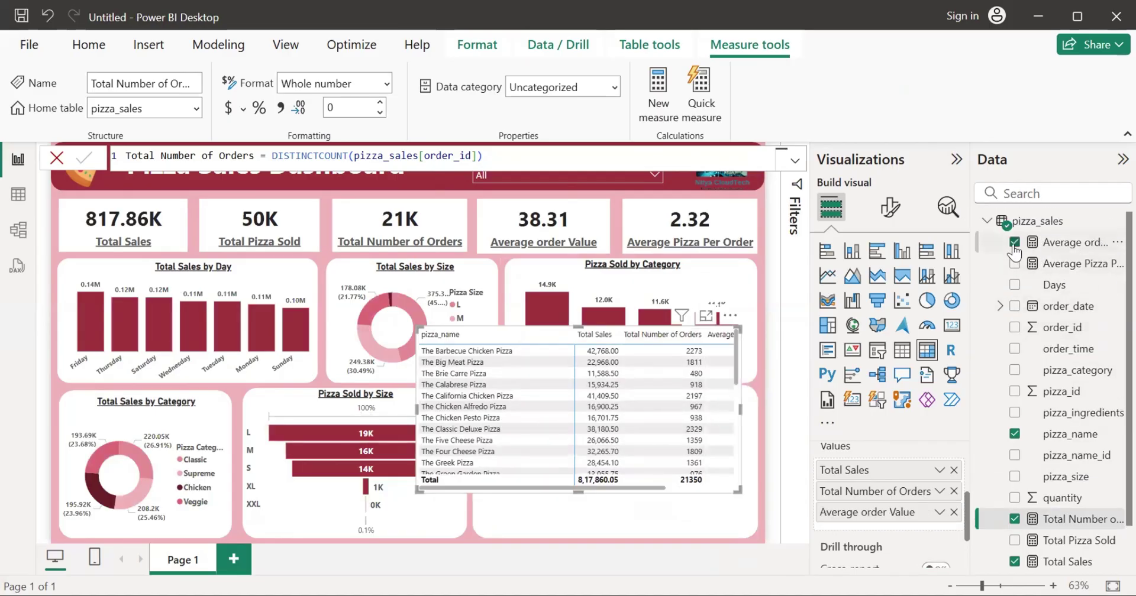
{"action": "left_click", "coordinate": [1055, 247]}
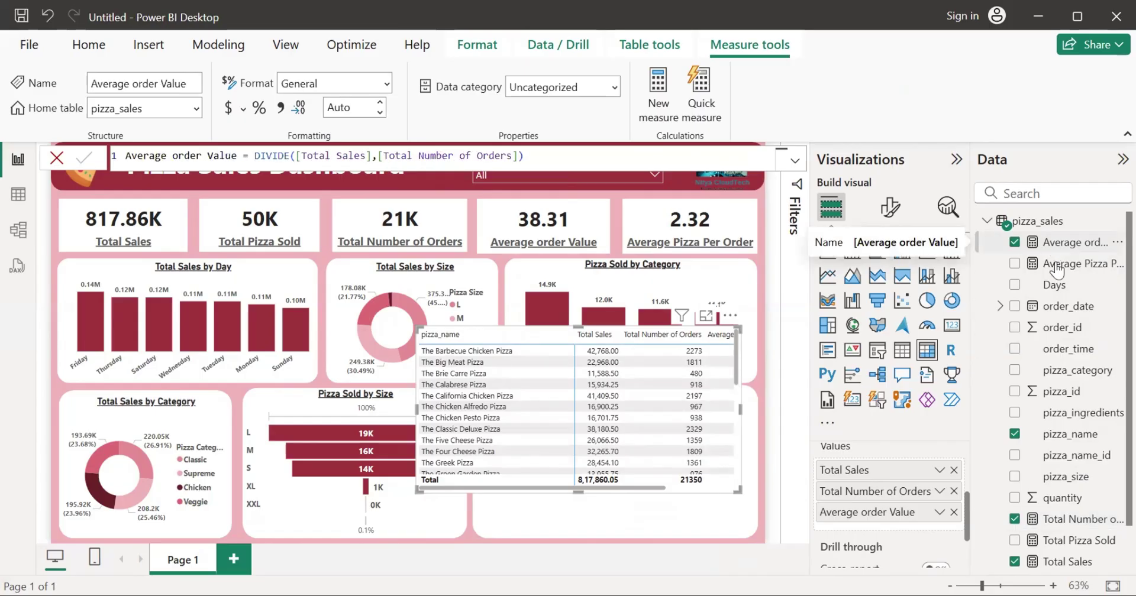
Step: Put the Average Pizza Per Order measure in the matrix values in place of Average order Value
{"action": "left_click", "coordinate": [1056, 264]}
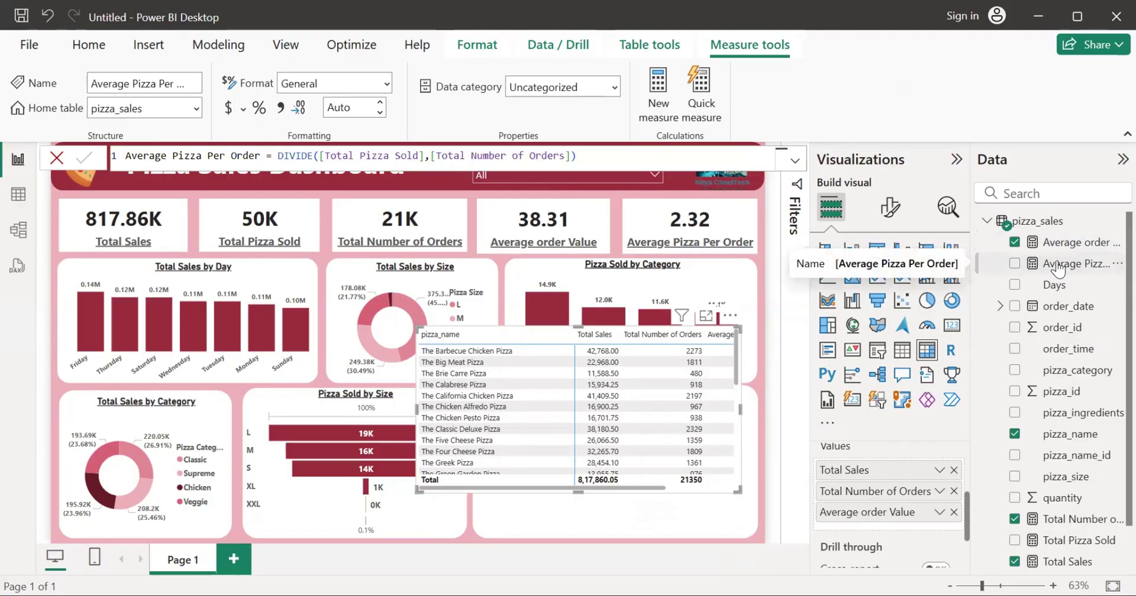
{"action": "left_click_drag", "start_coordinate": [1057, 269], "coordinate": [899, 515]}
{"action": "left_click_drag", "start_coordinate": [905, 521], "coordinate": [953, 514]}
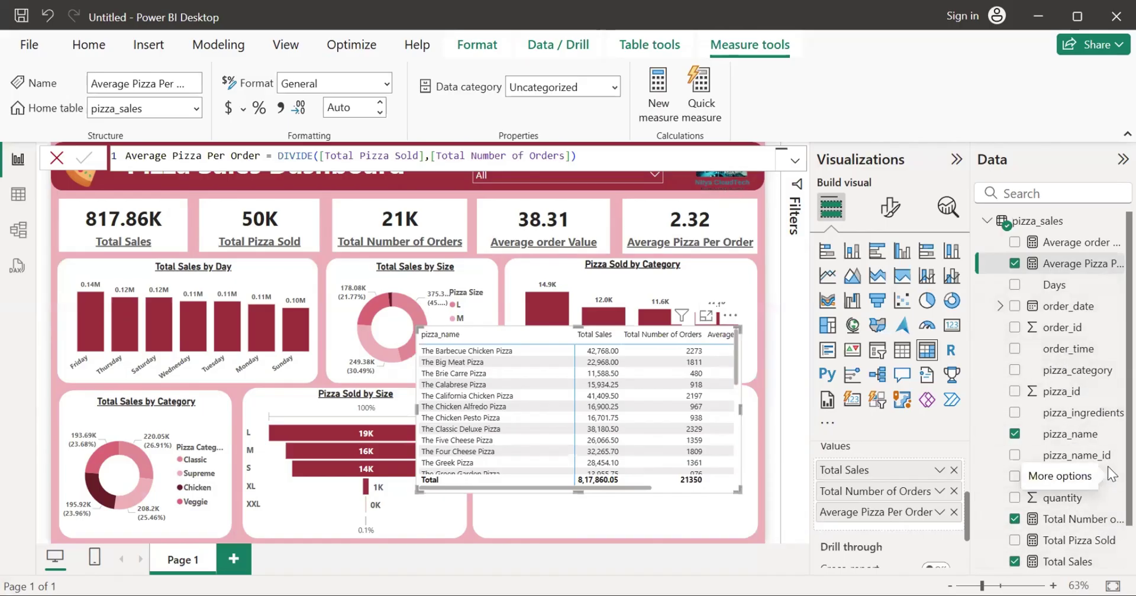
Step: Reposition and enlarge the matrix over the lower charts until the Average Pizza Per Order column fits
{"action": "scroll", "coordinate": [1113, 479], "scroll_direction": "down", "scroll_amount": 2}
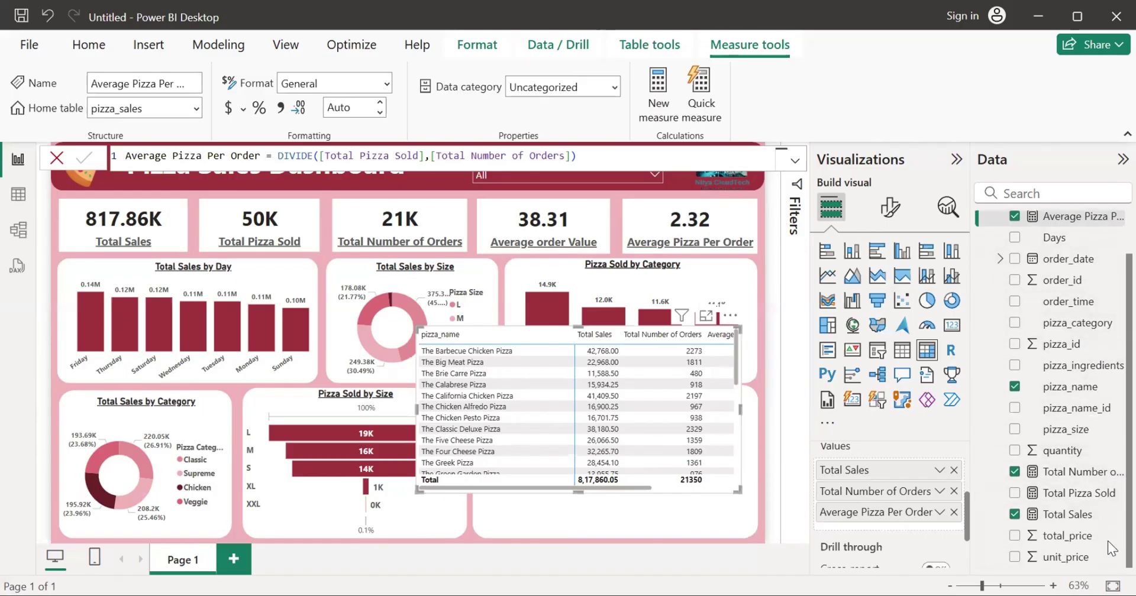
{"action": "scroll", "coordinate": [1111, 503], "scroll_direction": "up", "scroll_amount": 2}
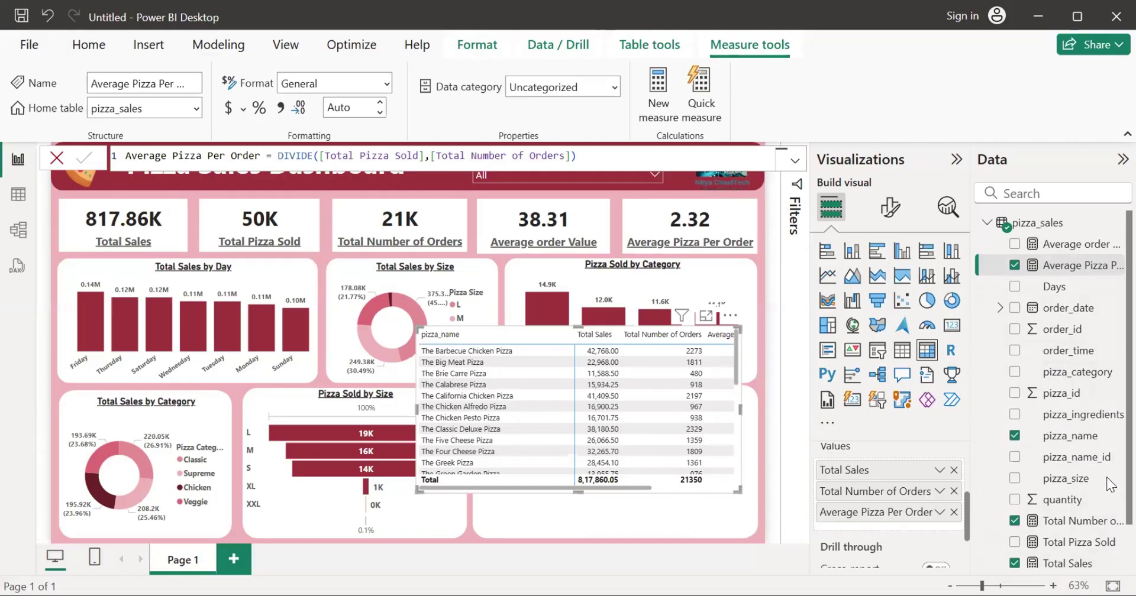
{"action": "left_click", "coordinate": [1097, 420]}
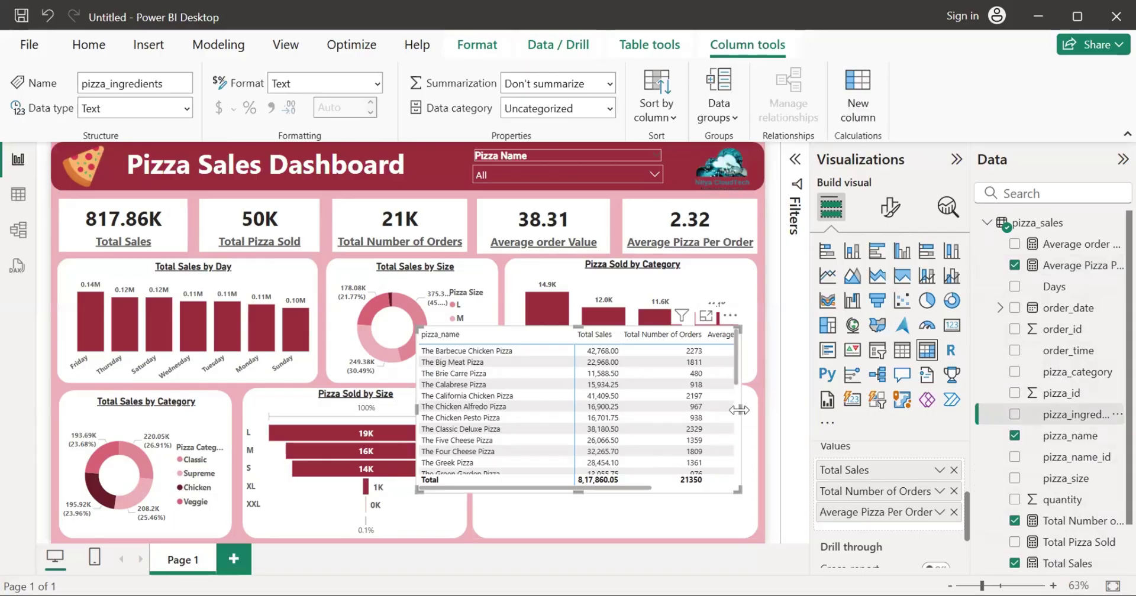
{"action": "left_click_drag", "start_coordinate": [740, 409], "coordinate": [772, 403]}
{"action": "left_click_drag", "start_coordinate": [682, 450], "coordinate": [593, 429]}
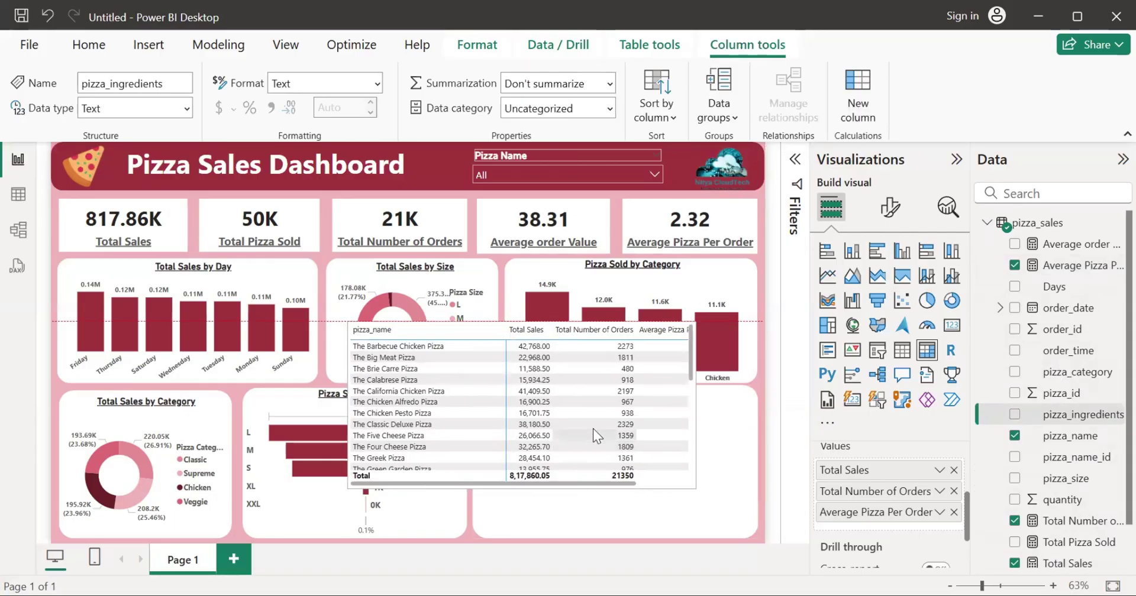
{"action": "left_click_drag", "start_coordinate": [672, 470], "coordinate": [765, 529]}
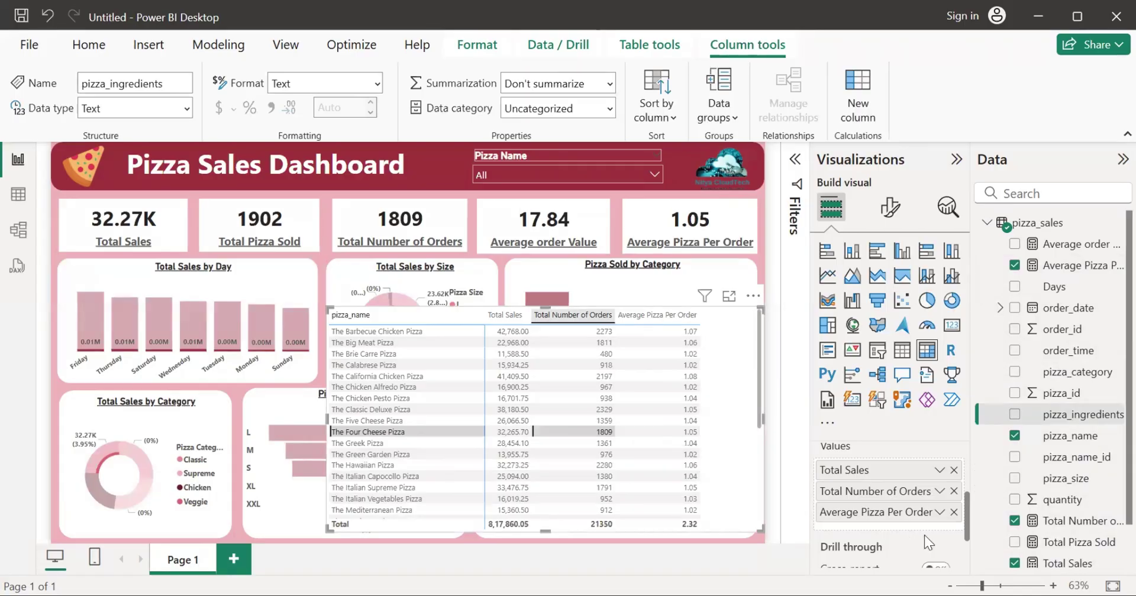
Step: Try pizza_name as an extra value in the matrix, then remove it from the values
{"action": "scroll", "coordinate": [1040, 431], "scroll_direction": "down", "scroll_amount": 1}
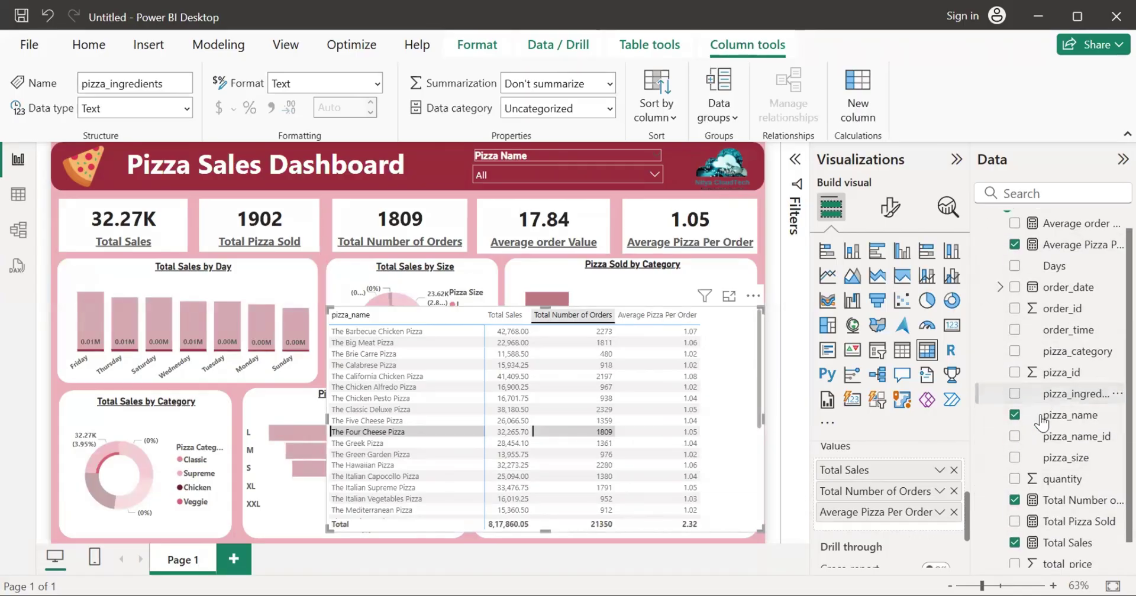
{"action": "left_click_drag", "start_coordinate": [1041, 423], "coordinate": [898, 531]}
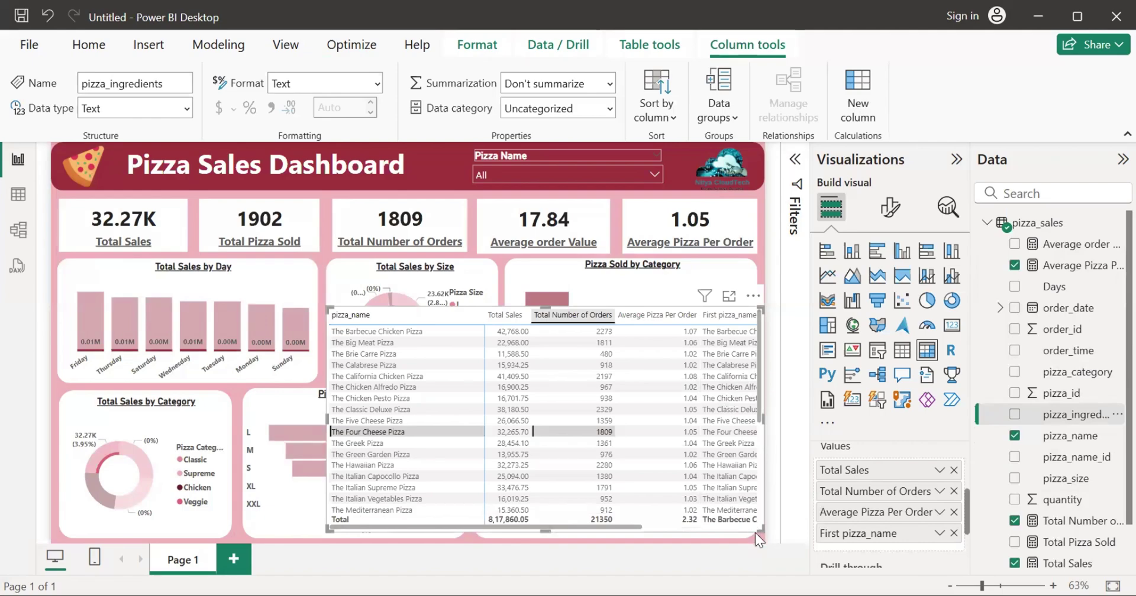
{"action": "scroll", "coordinate": [954, 540], "scroll_direction": "down", "scroll_amount": 2}
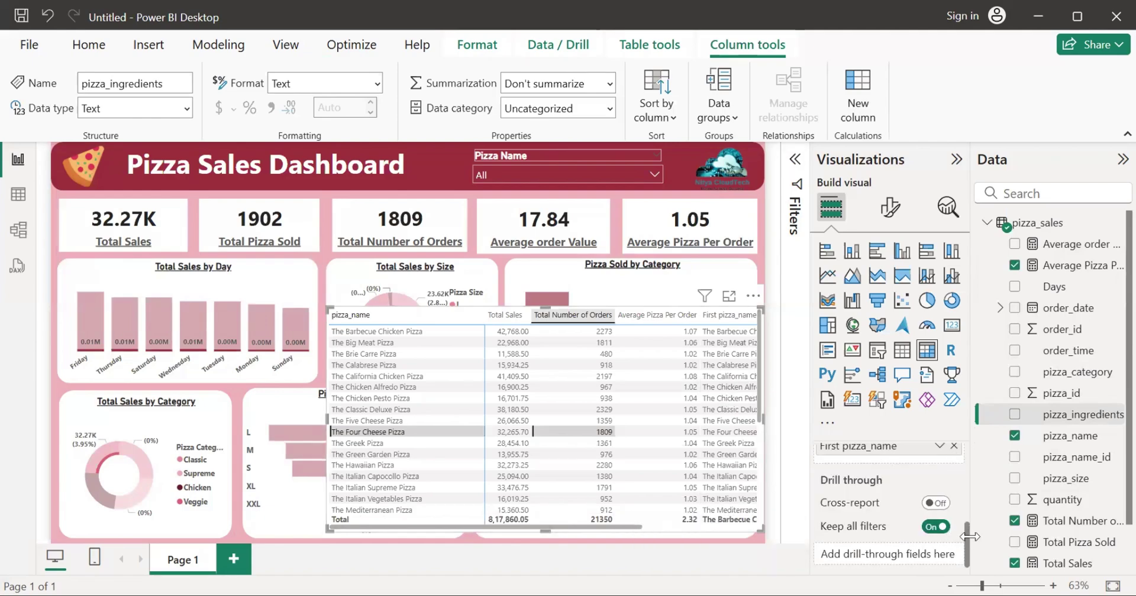
{"action": "left_click_drag", "start_coordinate": [966, 525], "coordinate": [964, 500]}
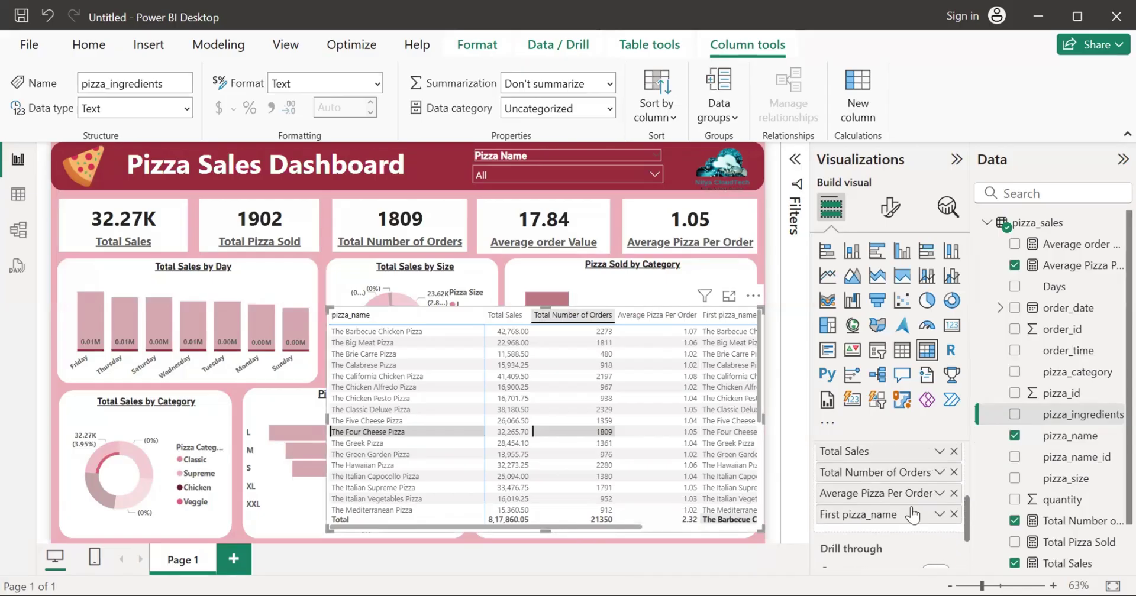
{"action": "left_click", "coordinate": [954, 515]}
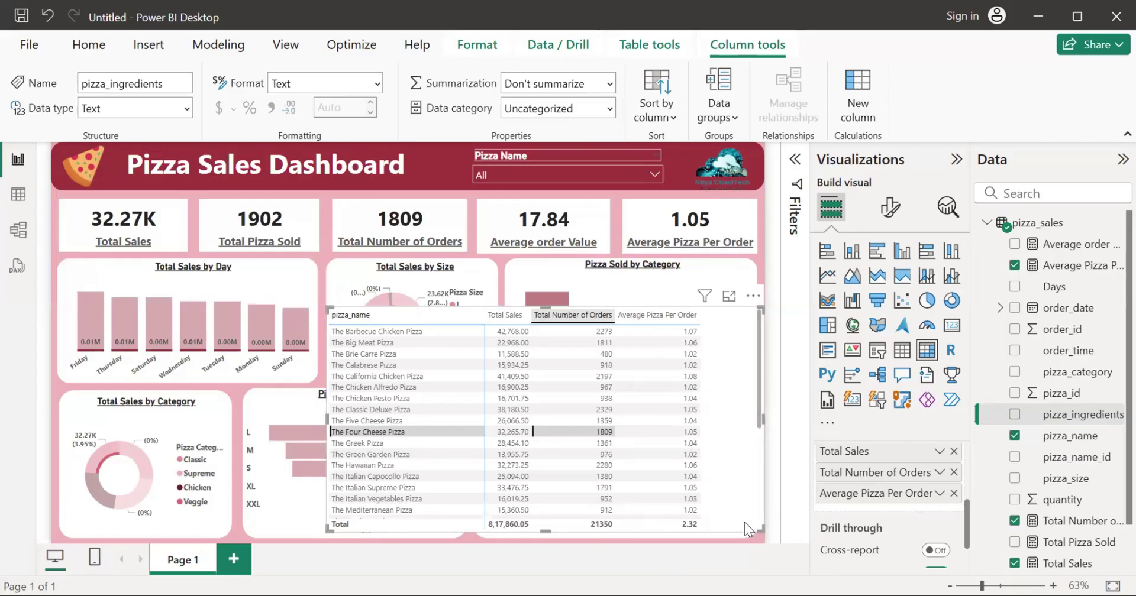
Step: Narrow the matrix to its four columns and try sorting by Total Number of Orders and Total Sales, ending with pizza_name ascending
{"action": "left_click_drag", "start_coordinate": [744, 522], "coordinate": [711, 529]}
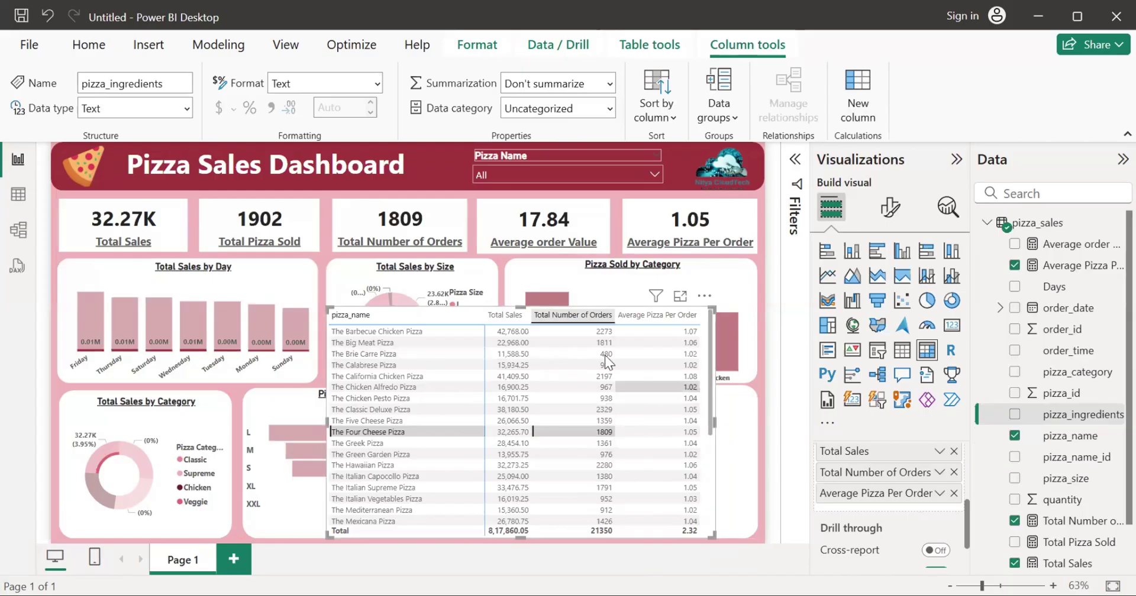
{"action": "left_click", "coordinate": [550, 316]}
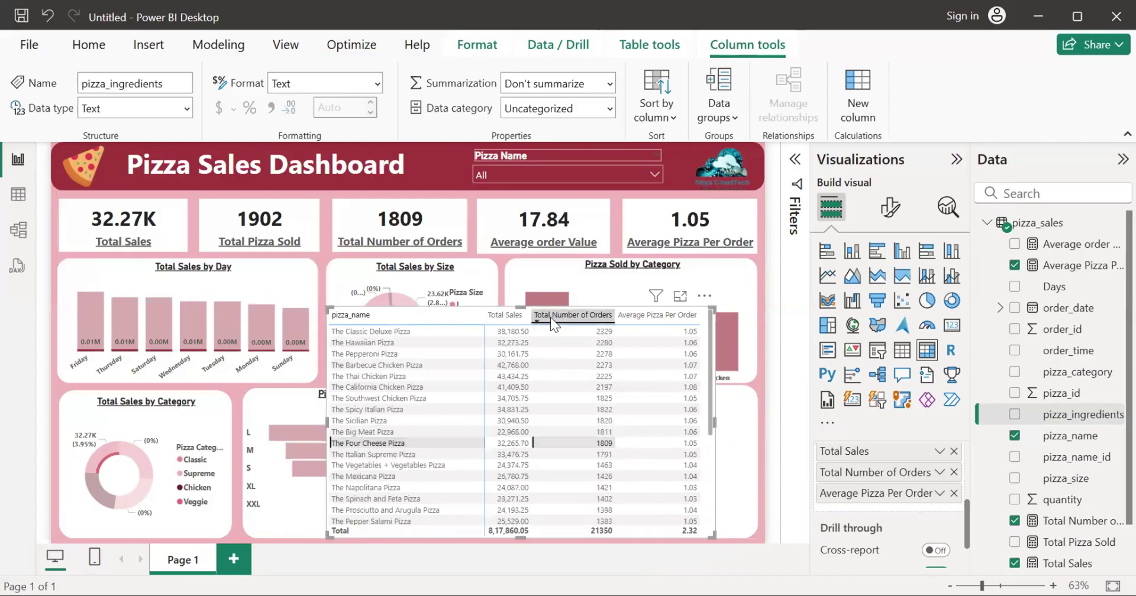
{"action": "left_click", "coordinate": [519, 318]}
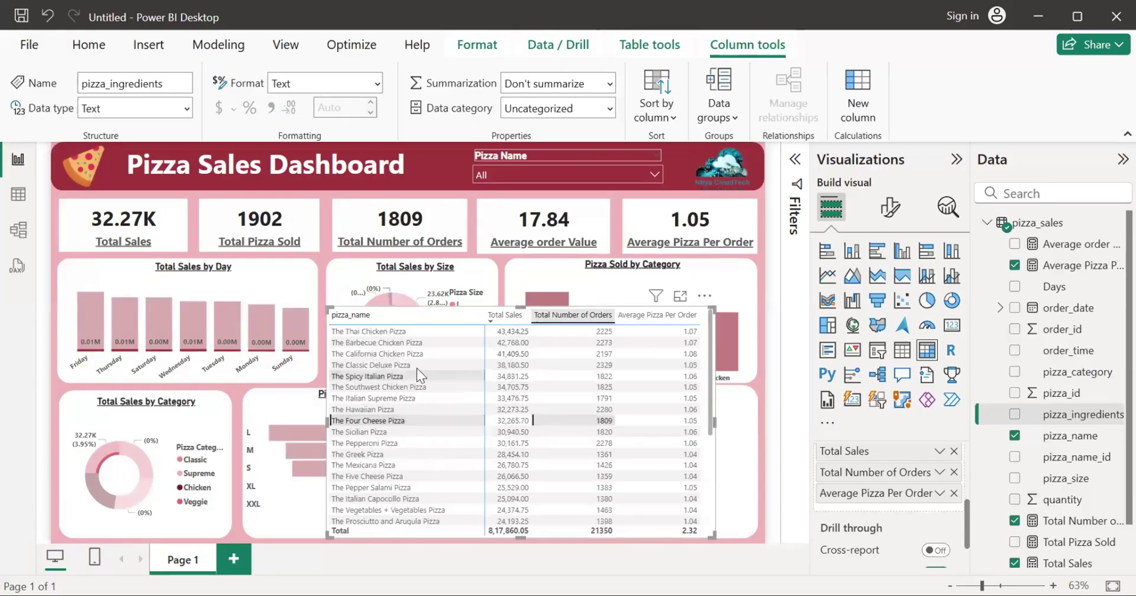
{"action": "left_click", "coordinate": [417, 353]}
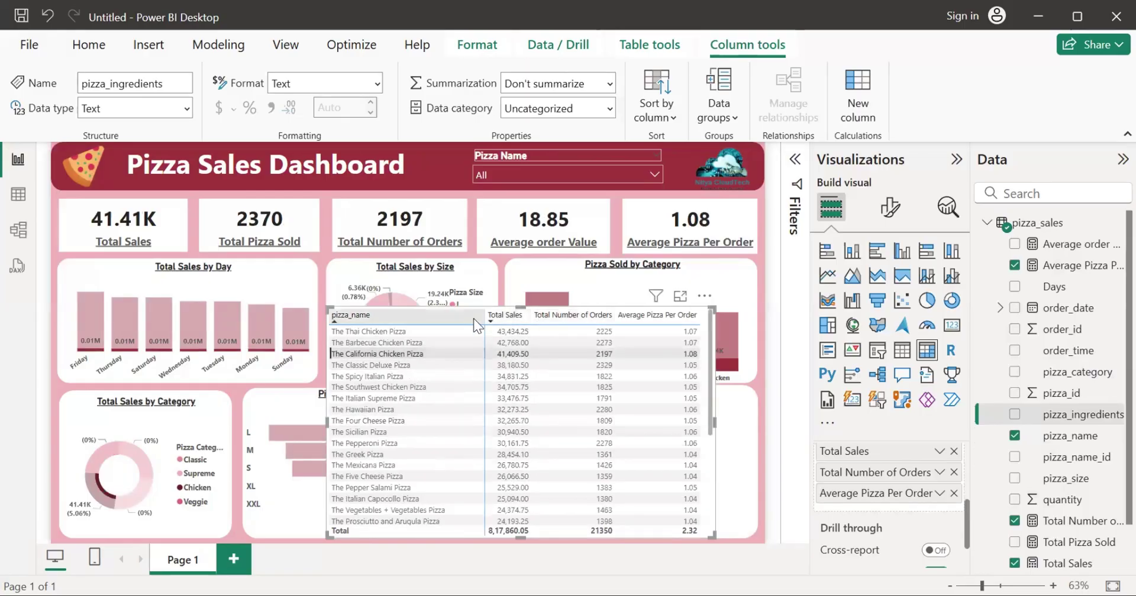
{"action": "left_click", "coordinate": [473, 318]}
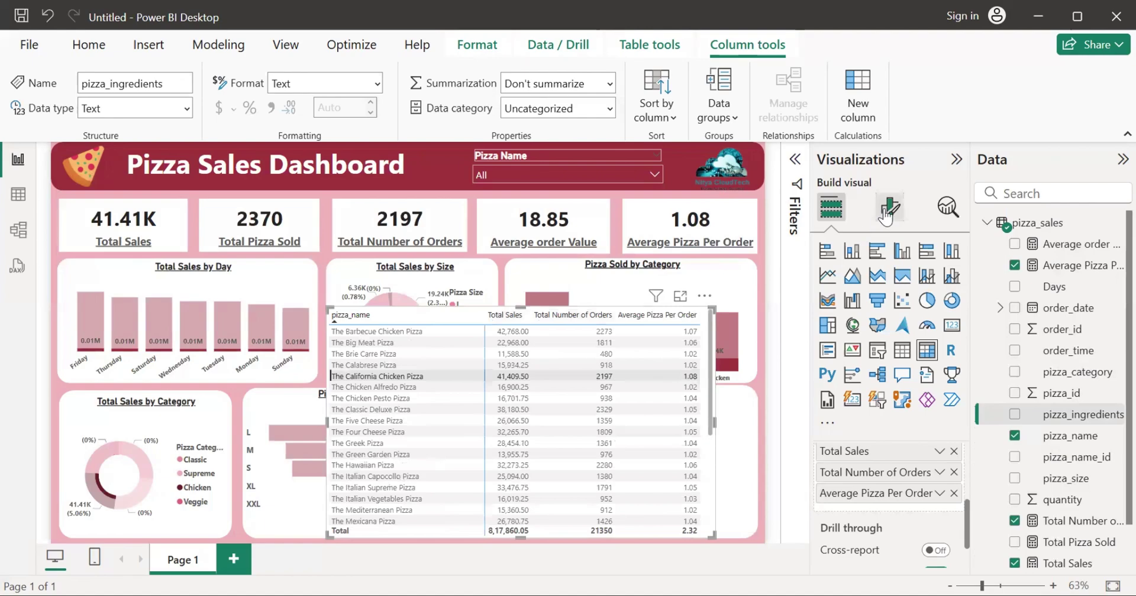
Step: Try the Minimal and None style presets on the pizza matrix
{"action": "left_click", "coordinate": [885, 212]}
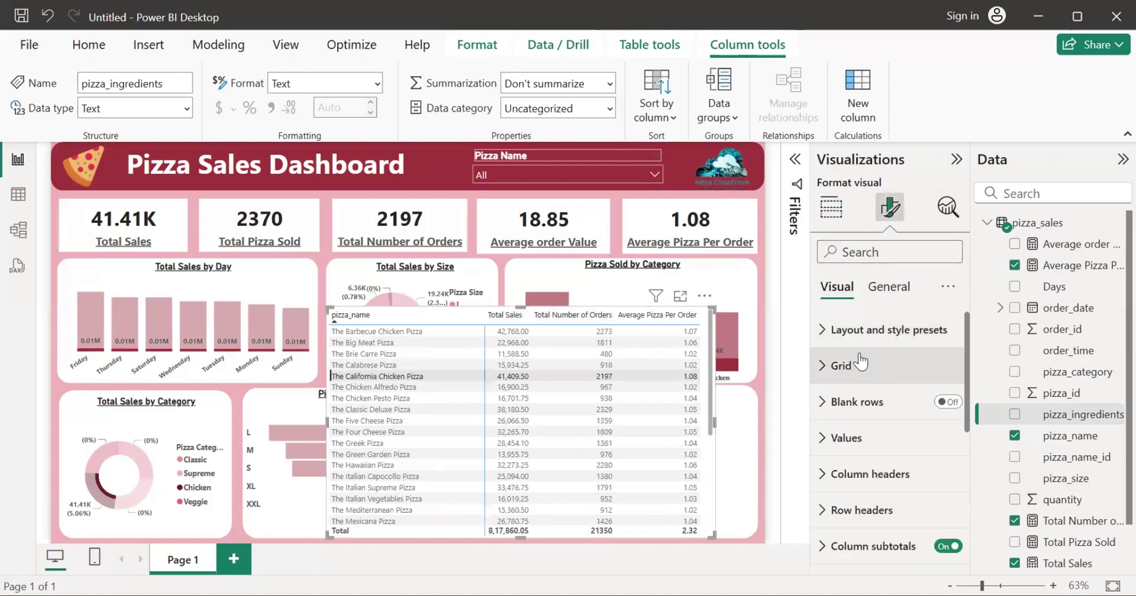
{"action": "left_click", "coordinate": [860, 362]}
{"action": "left_click", "coordinate": [949, 337]}
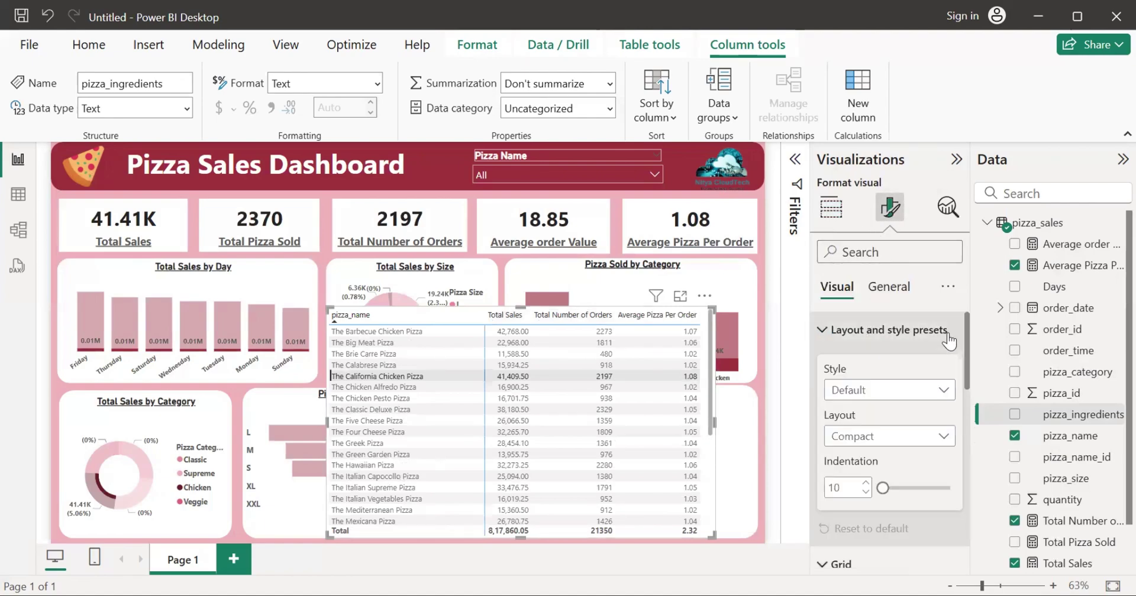
{"action": "left_click", "coordinate": [945, 392]}
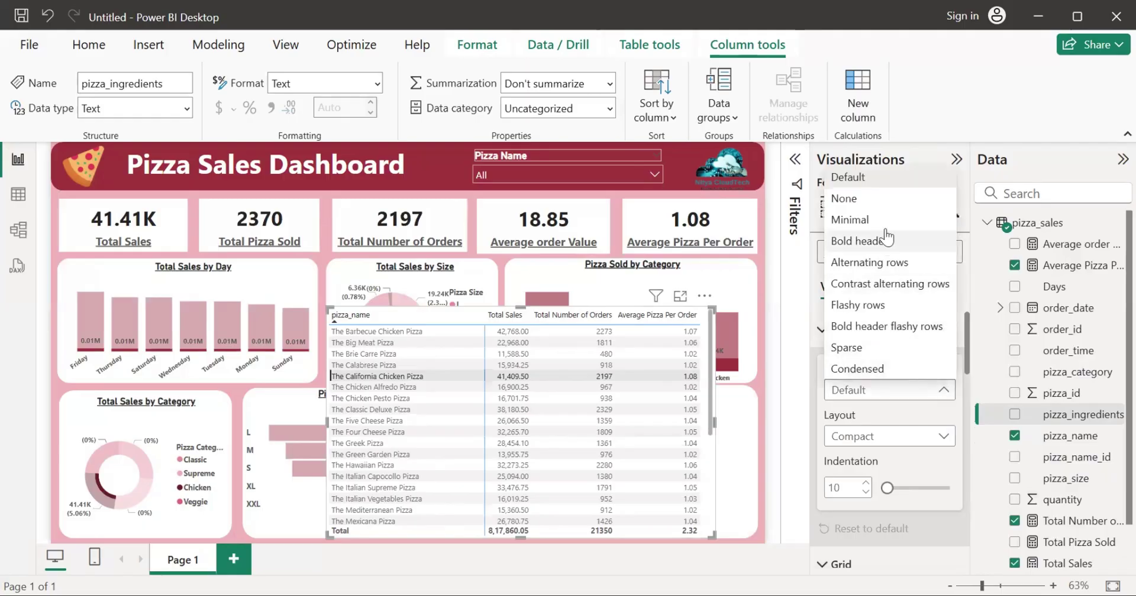
{"action": "key", "text": "Escape"}
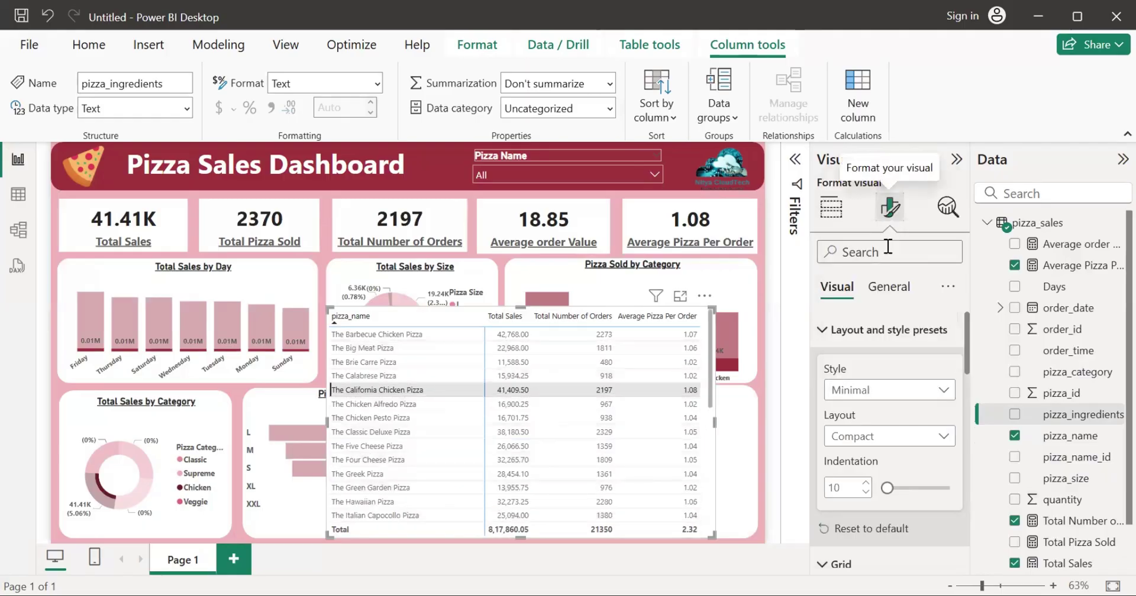
{"action": "left_click", "coordinate": [917, 394]}
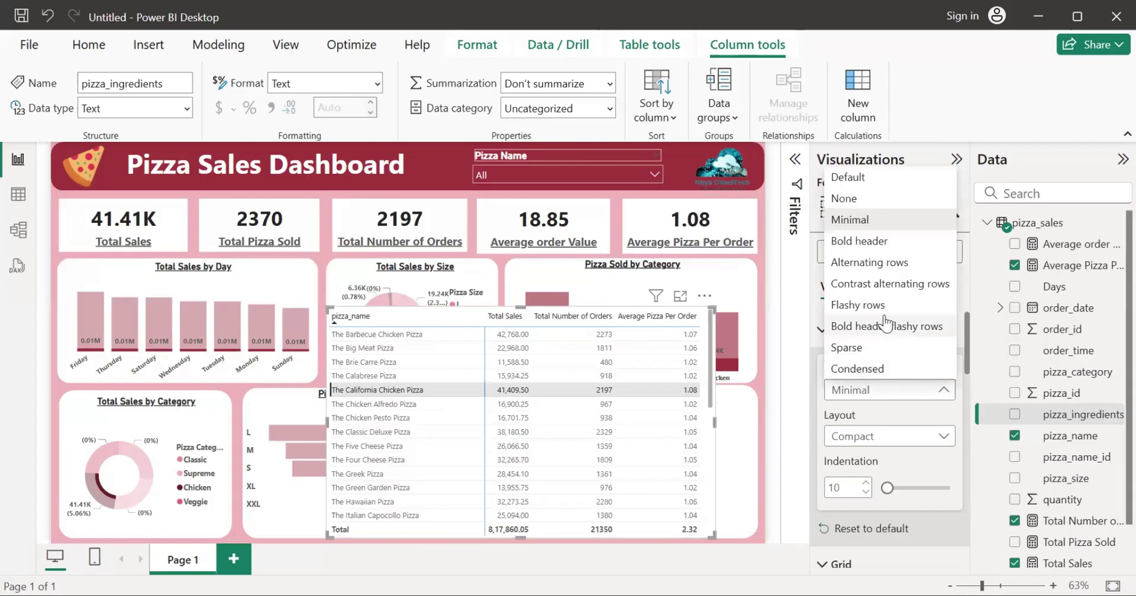
{"action": "left_click", "coordinate": [868, 198]}
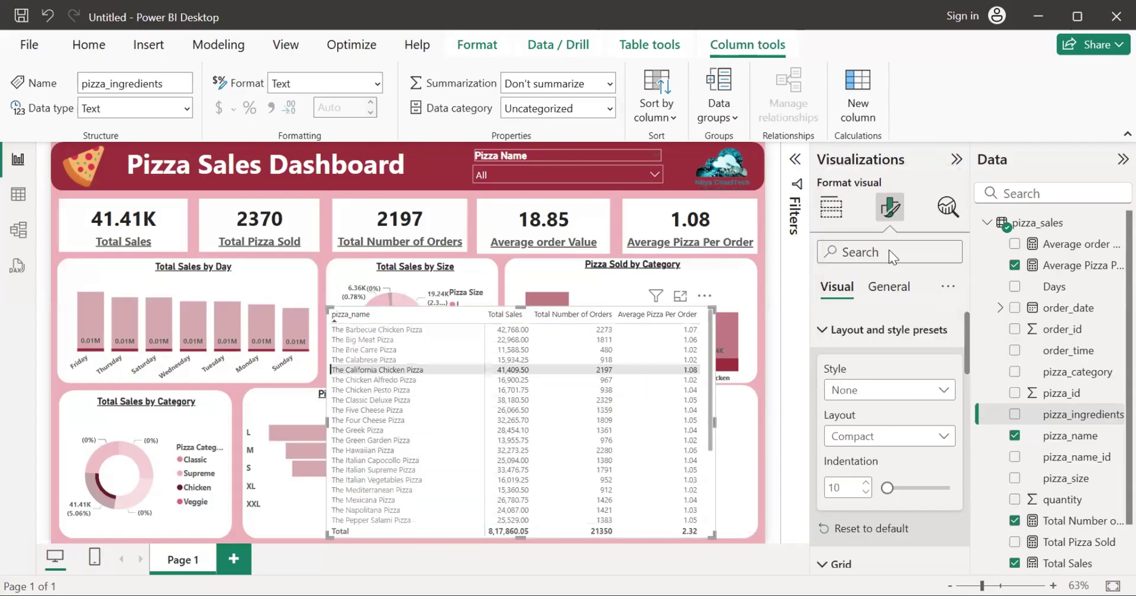
Step: Try the Bold header, Alternating rows and None style presets on the matrix, then restore the Default style
{"action": "left_click", "coordinate": [926, 390]}
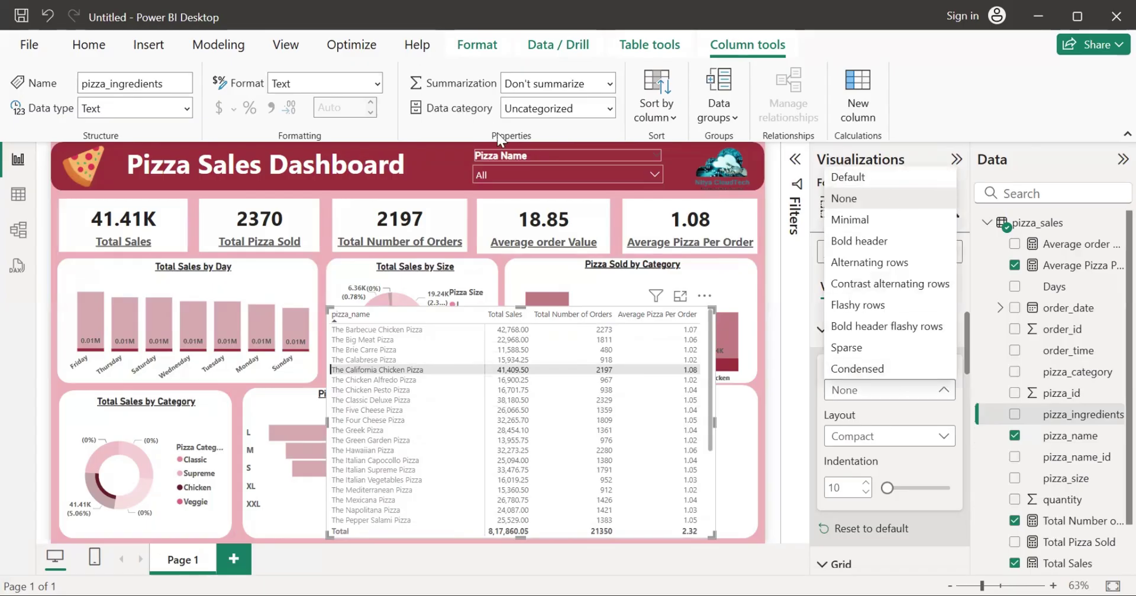
{"action": "left_click", "coordinate": [865, 241]}
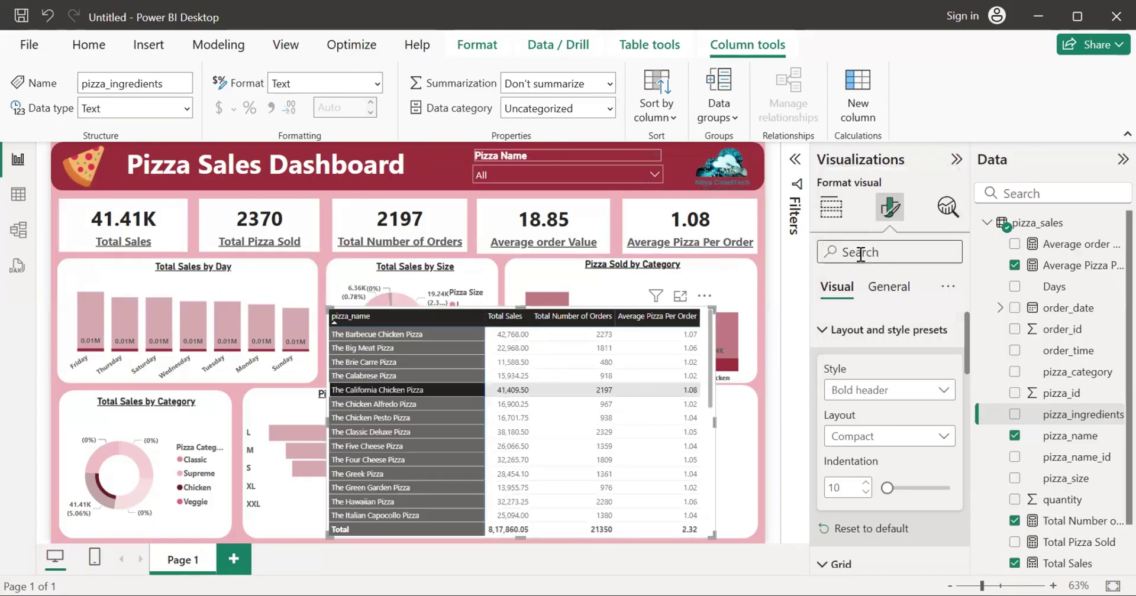
{"action": "left_click", "coordinate": [932, 391]}
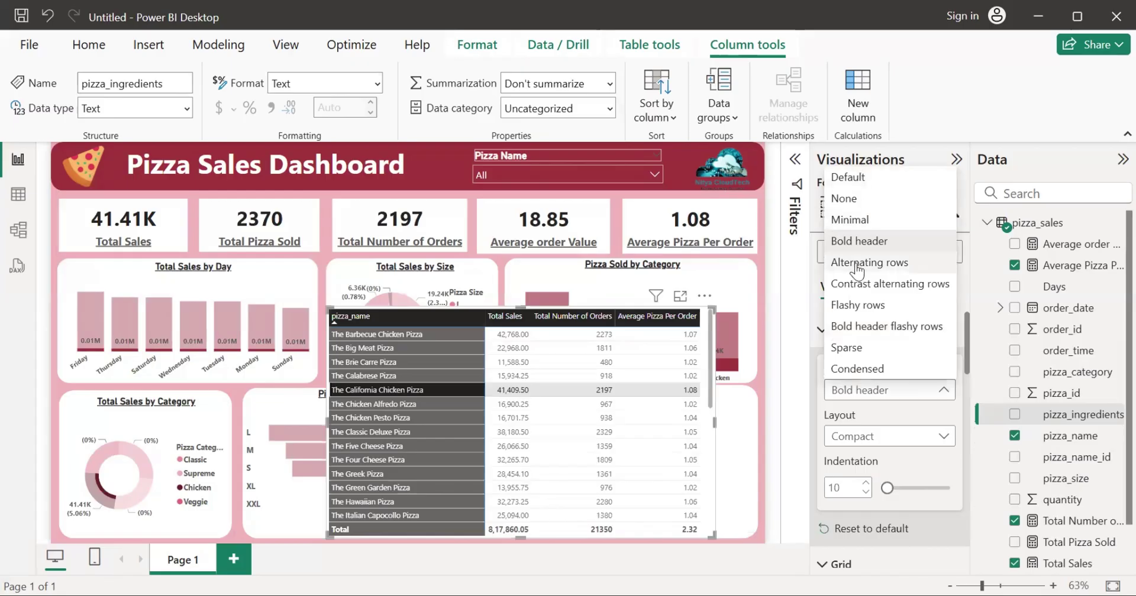
{"action": "left_click", "coordinate": [857, 265]}
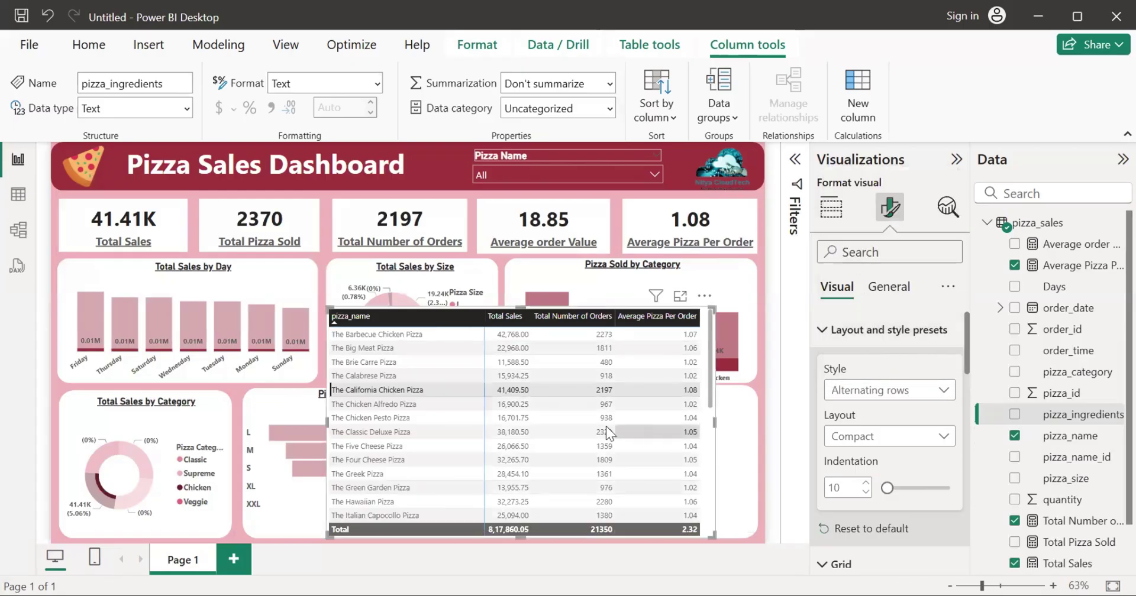
{"action": "left_click", "coordinate": [949, 391]}
{"action": "left_click", "coordinate": [850, 197]}
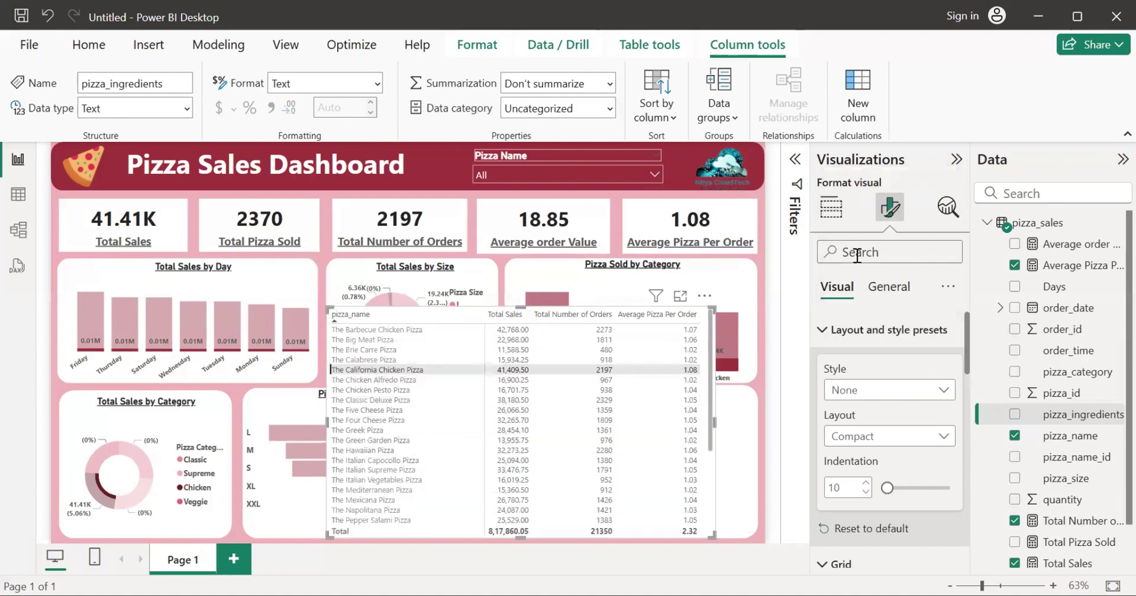
{"action": "left_click", "coordinate": [932, 397]}
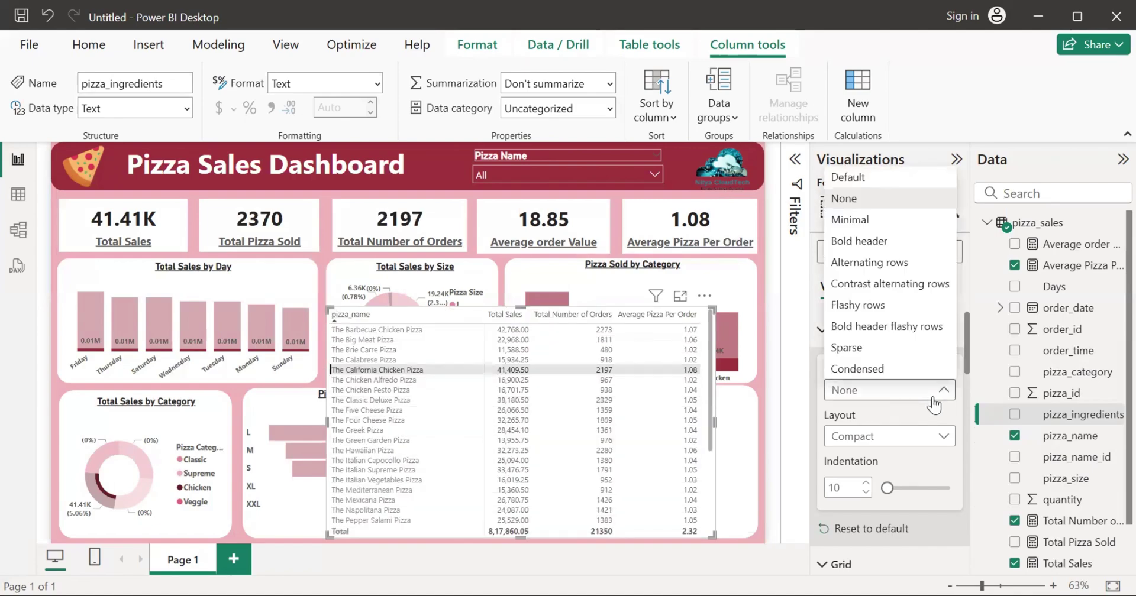
{"action": "left_click", "coordinate": [873, 178]}
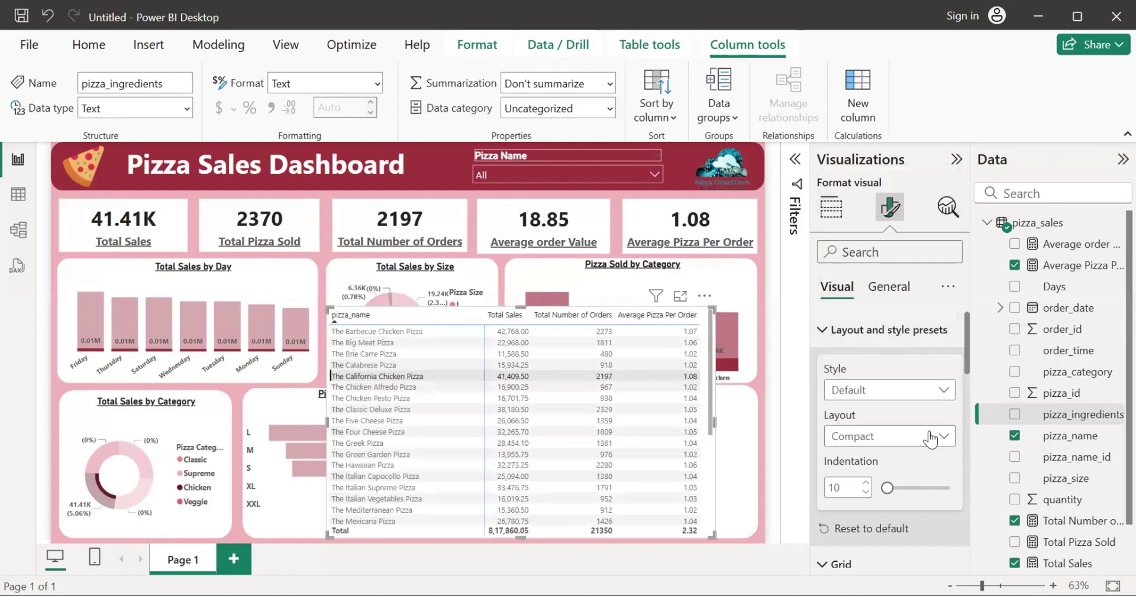
Step: Try the Tabular and Outline layouts on the matrix, then return it to the Compact layout
{"action": "left_click", "coordinate": [930, 437]}
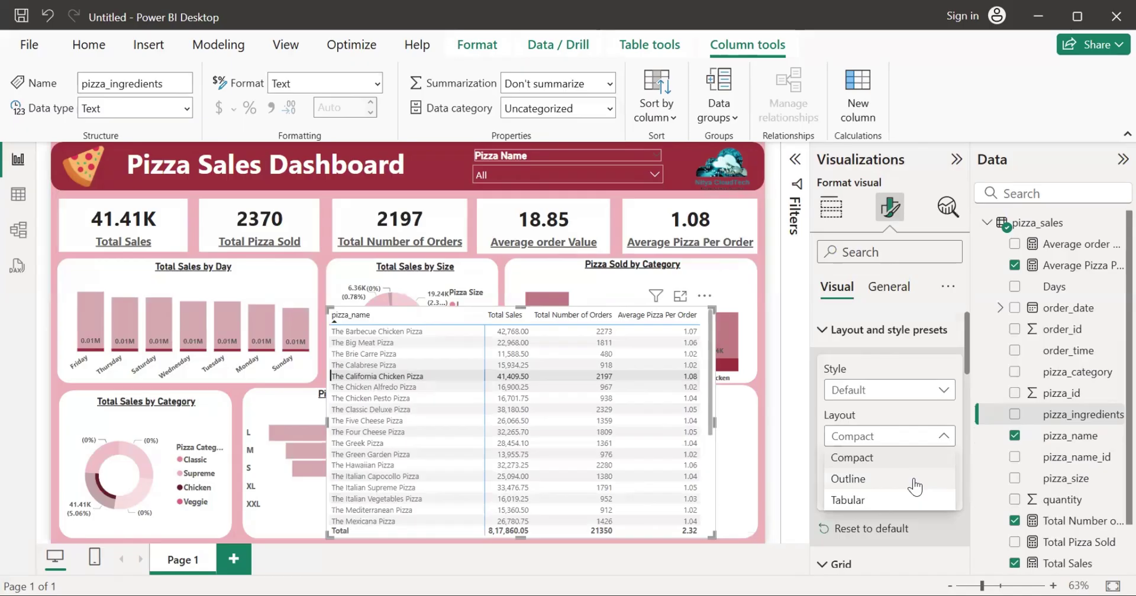
{"action": "left_click", "coordinate": [913, 500]}
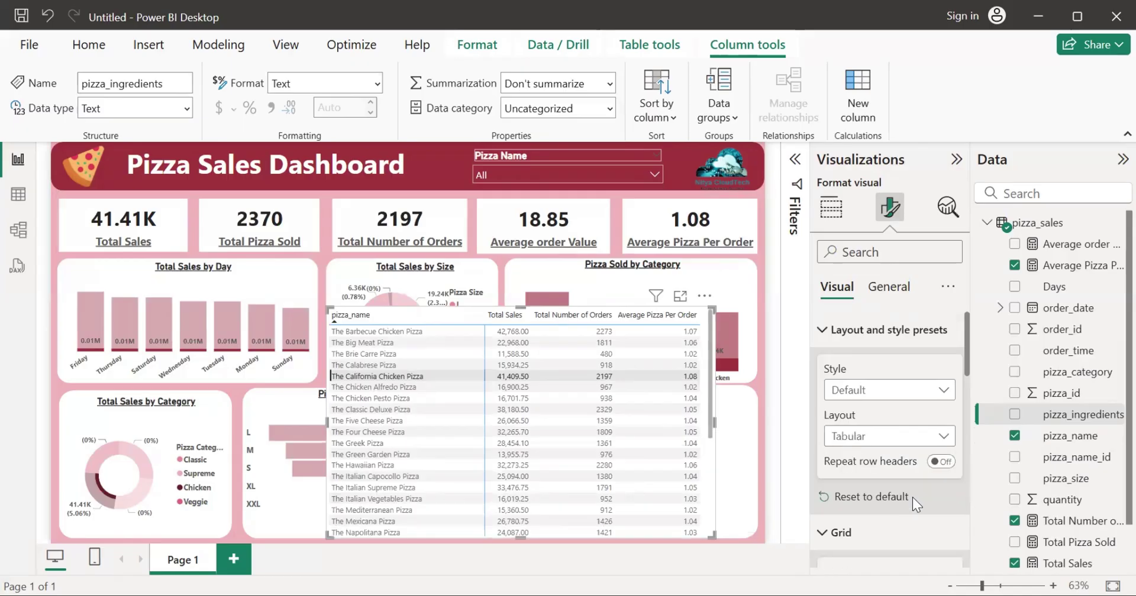
{"action": "left_click", "coordinate": [904, 437]}
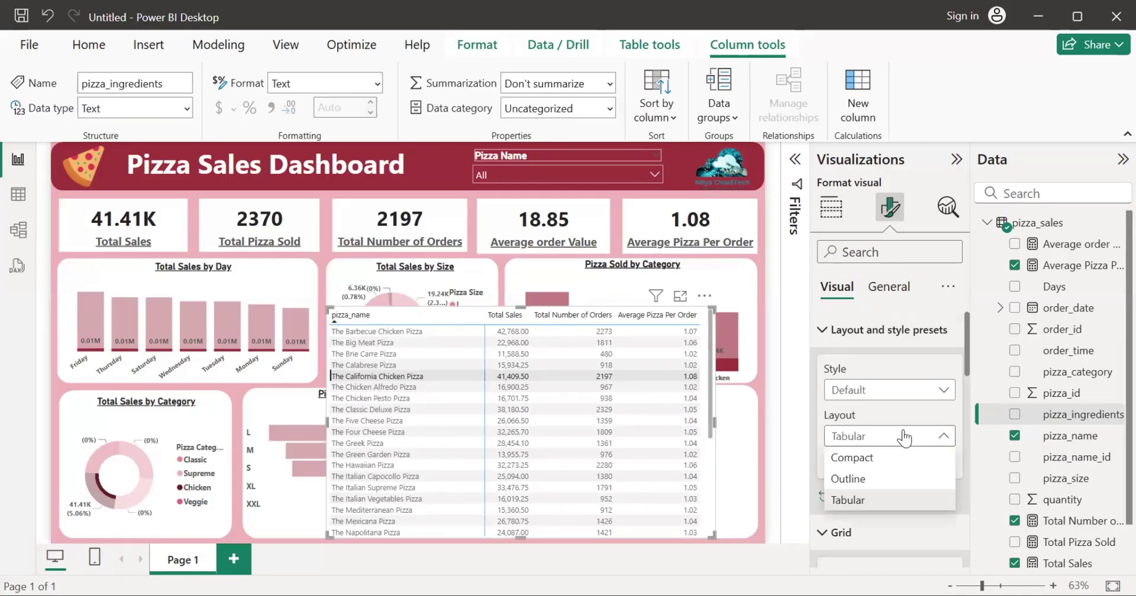
{"action": "left_click", "coordinate": [904, 459]}
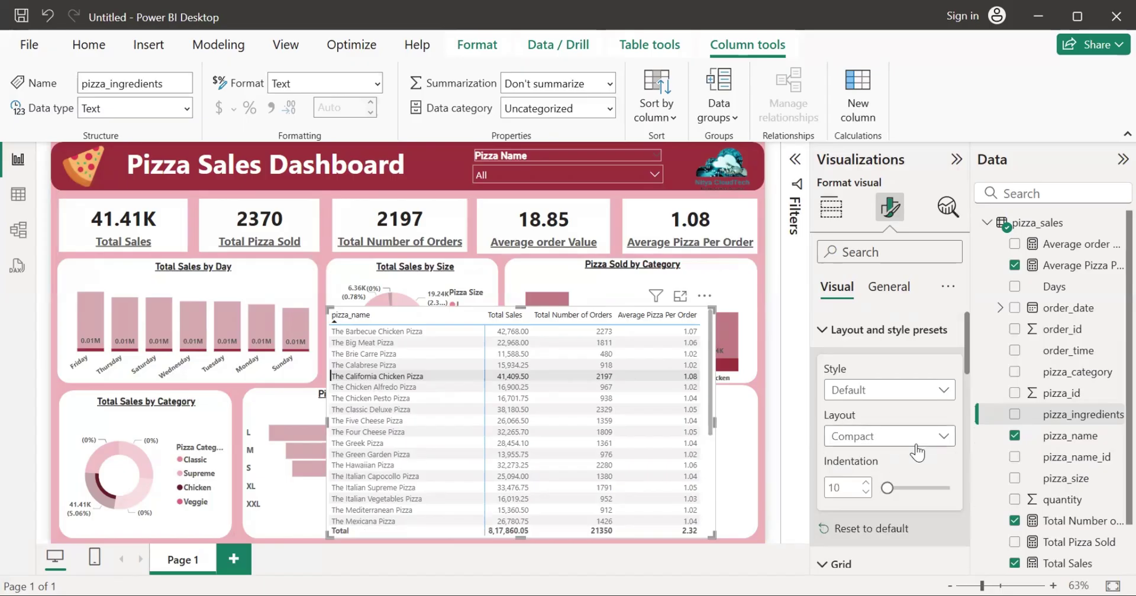
{"action": "left_click", "coordinate": [911, 439]}
{"action": "left_click", "coordinate": [905, 477]}
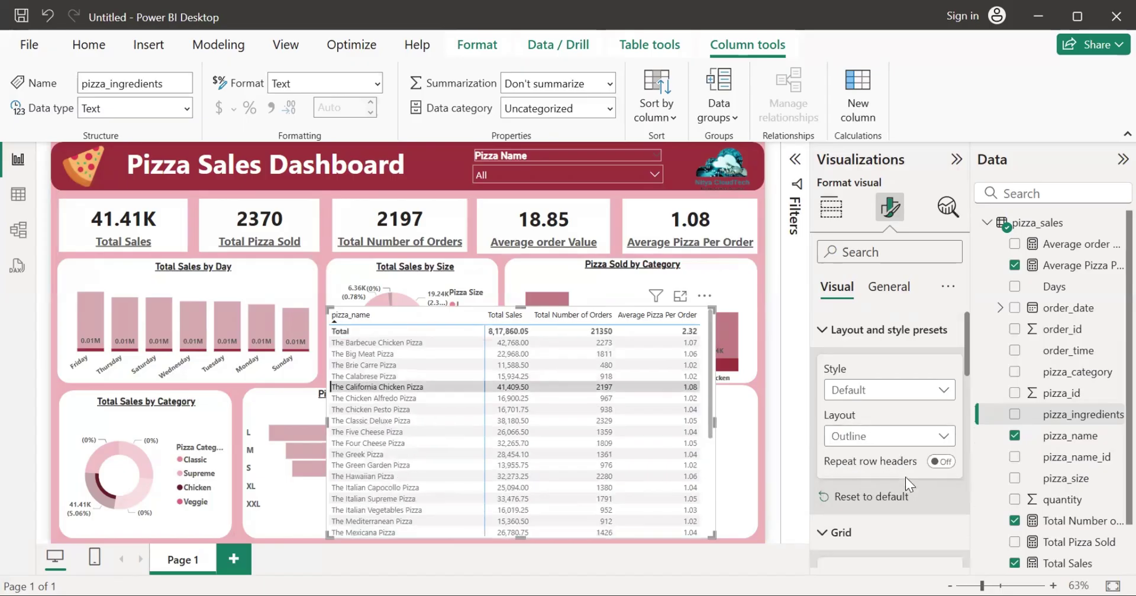
{"action": "left_click", "coordinate": [904, 438]}
{"action": "left_click", "coordinate": [887, 458]}
Step: Turn on the horizontal gridlines in the matrix's grid formatting
{"action": "left_click_drag", "start_coordinate": [969, 359], "coordinate": [969, 415]}
{"action": "left_click", "coordinate": [936, 383]}
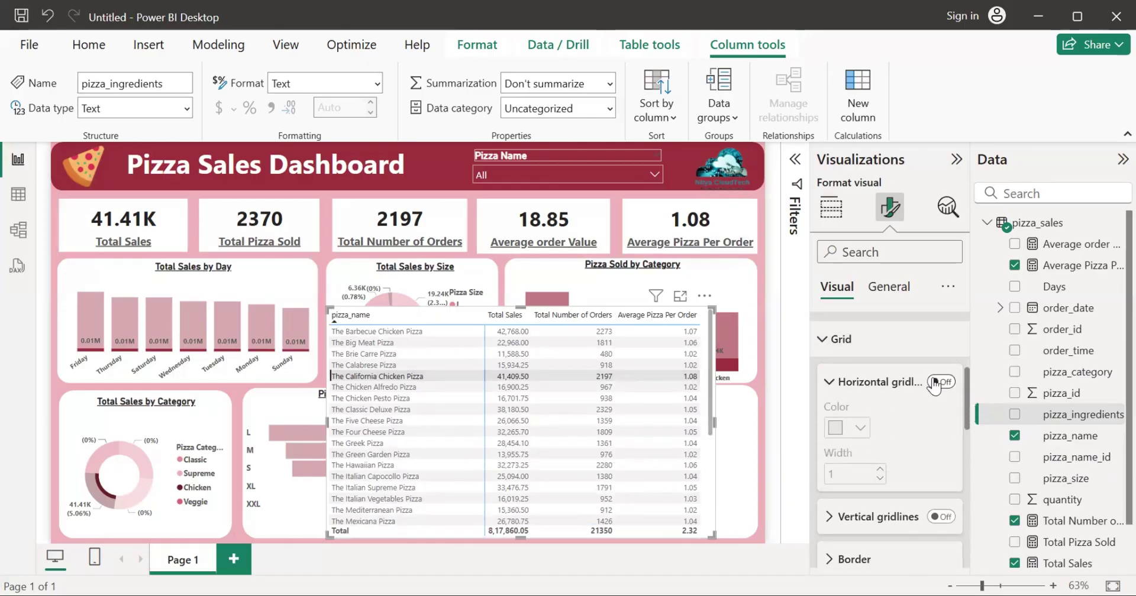
{"action": "left_click", "coordinate": [936, 383]}
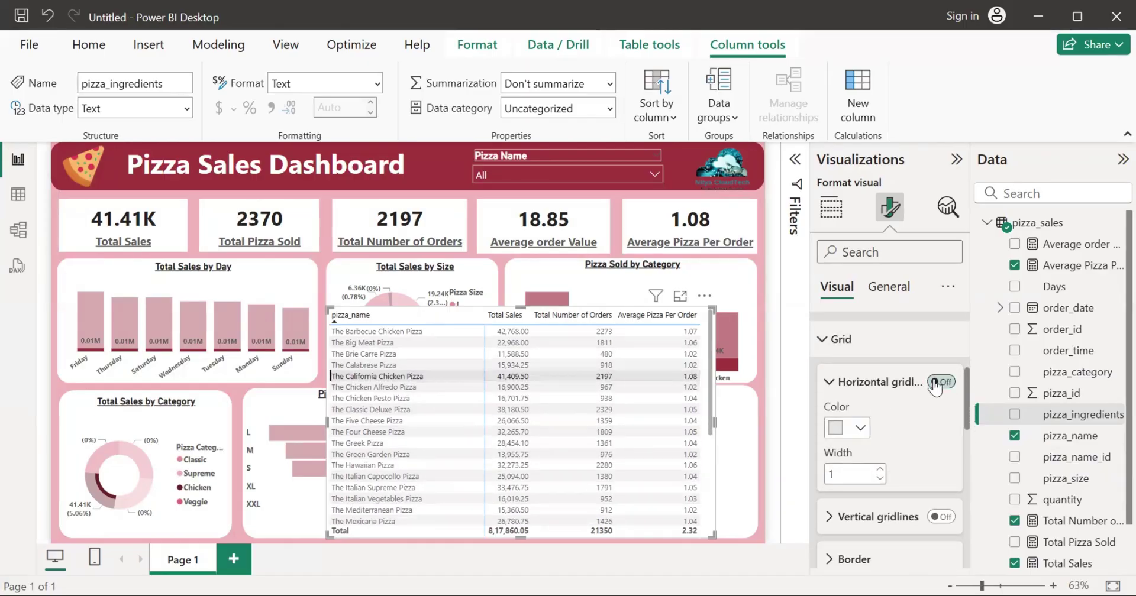
Step: Turn on the matrix's horizontal gridlines and colour them dark pink
{"action": "left_click", "coordinate": [935, 382]}
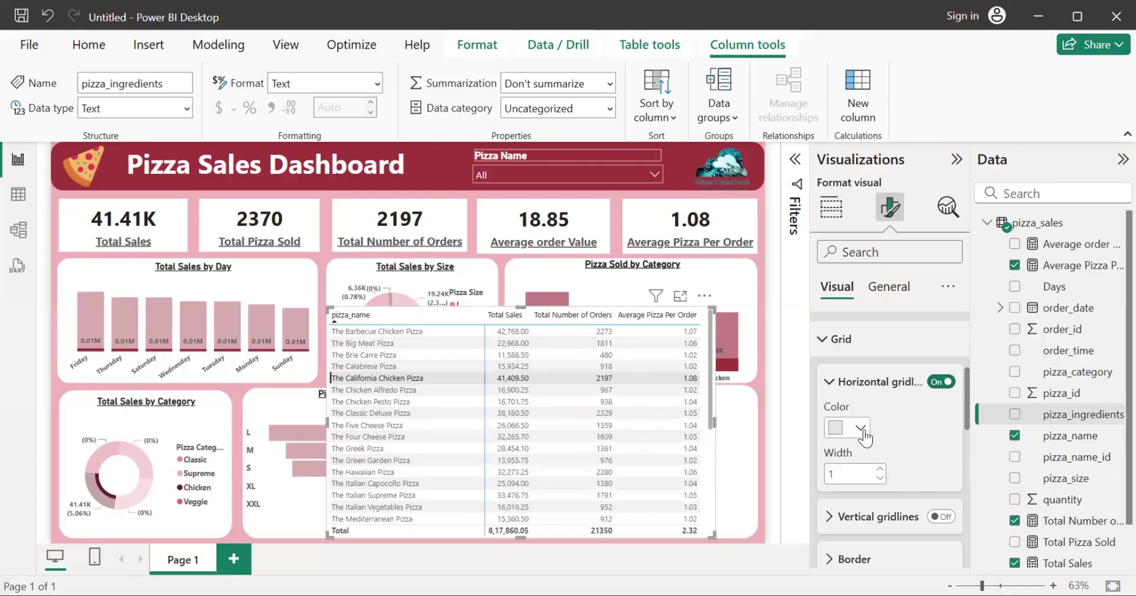
{"action": "left_click", "coordinate": [863, 430]}
{"action": "left_click", "coordinate": [872, 354]}
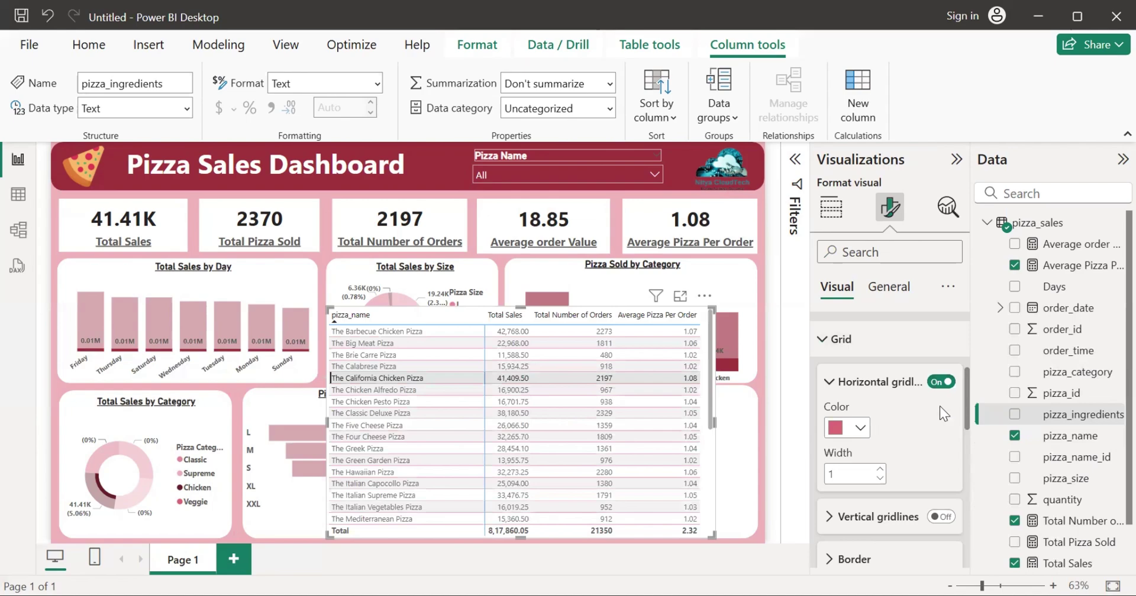
Step: Turn on the matrix's vertical gridlines, trying dark pink before setting their colour to dark maroon
{"action": "left_click_drag", "start_coordinate": [966, 389], "coordinate": [972, 419]}
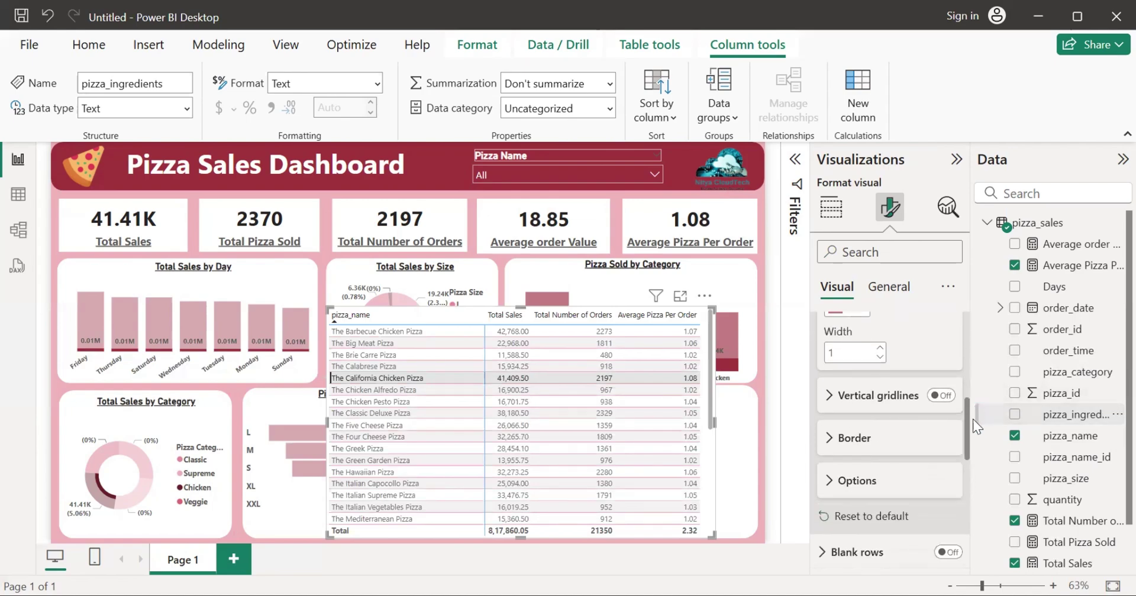
{"action": "left_click", "coordinate": [935, 395]}
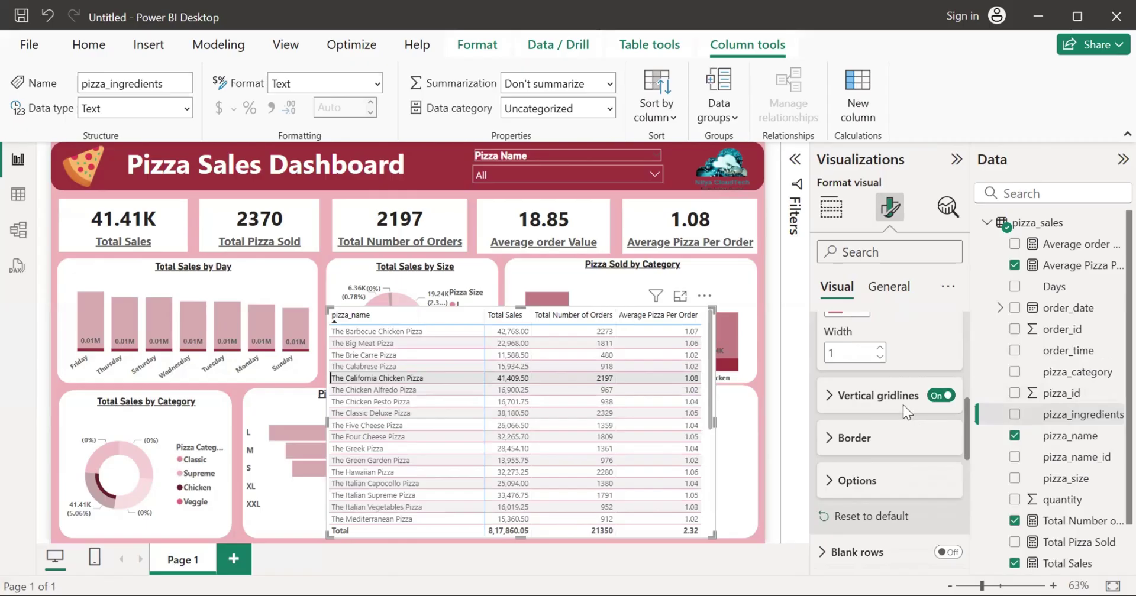
{"action": "left_click", "coordinate": [903, 403]}
{"action": "left_click", "coordinate": [860, 444]}
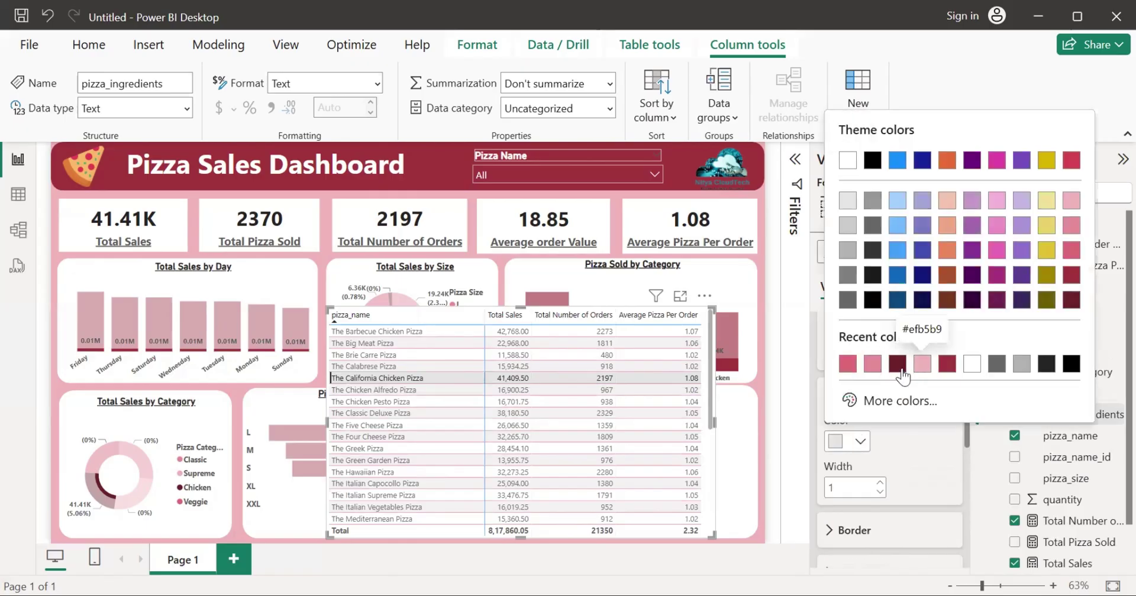
{"action": "left_click", "coordinate": [848, 364]}
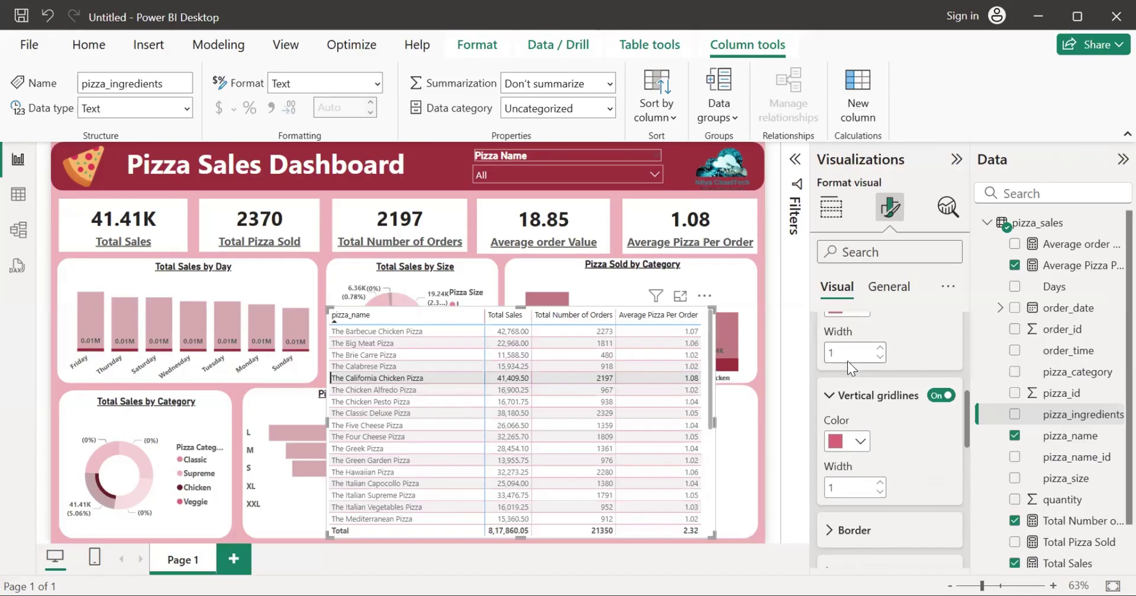
{"action": "left_click", "coordinate": [861, 442]}
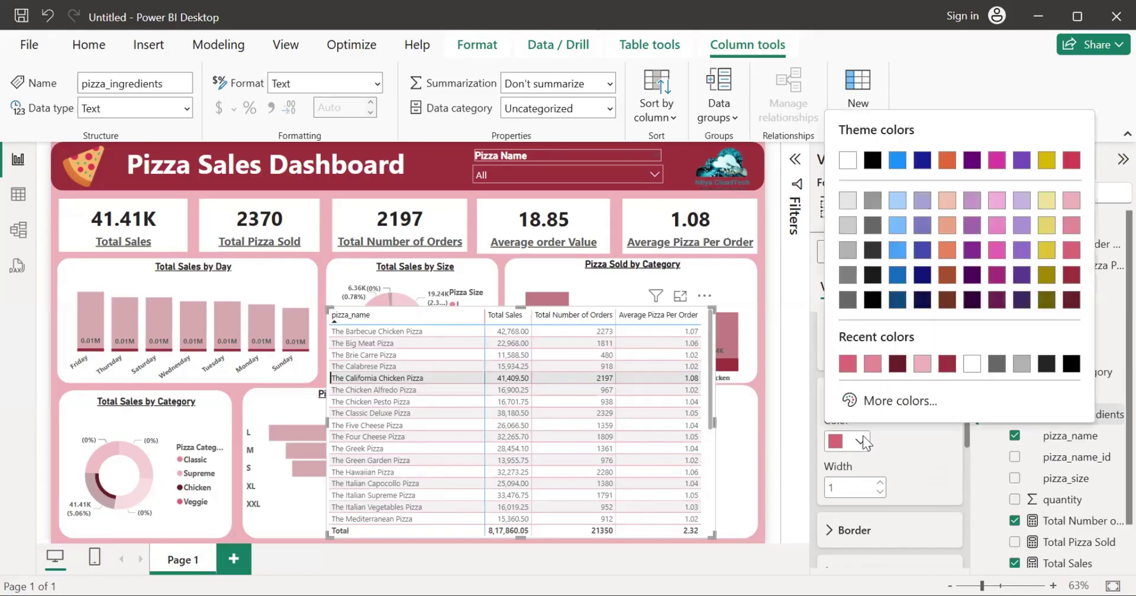
{"action": "left_click", "coordinate": [895, 366]}
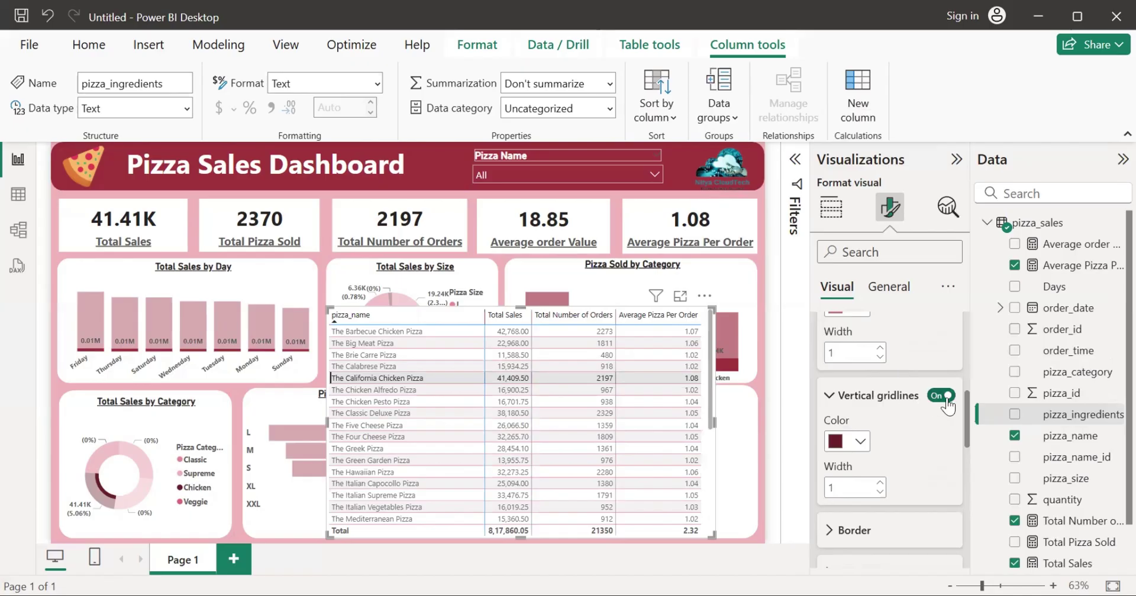
Step: Enable the right, left, bottom and top borders for all sections of the matrix grid
{"action": "left_click_drag", "start_coordinate": [968, 409], "coordinate": [967, 439]}
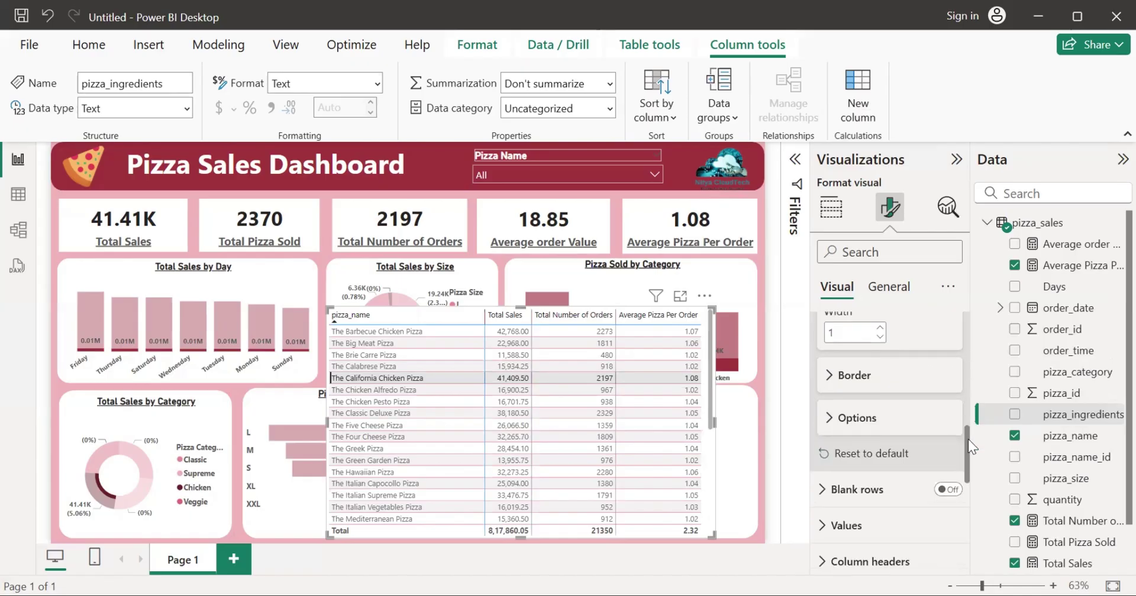
{"action": "left_click", "coordinate": [933, 388]}
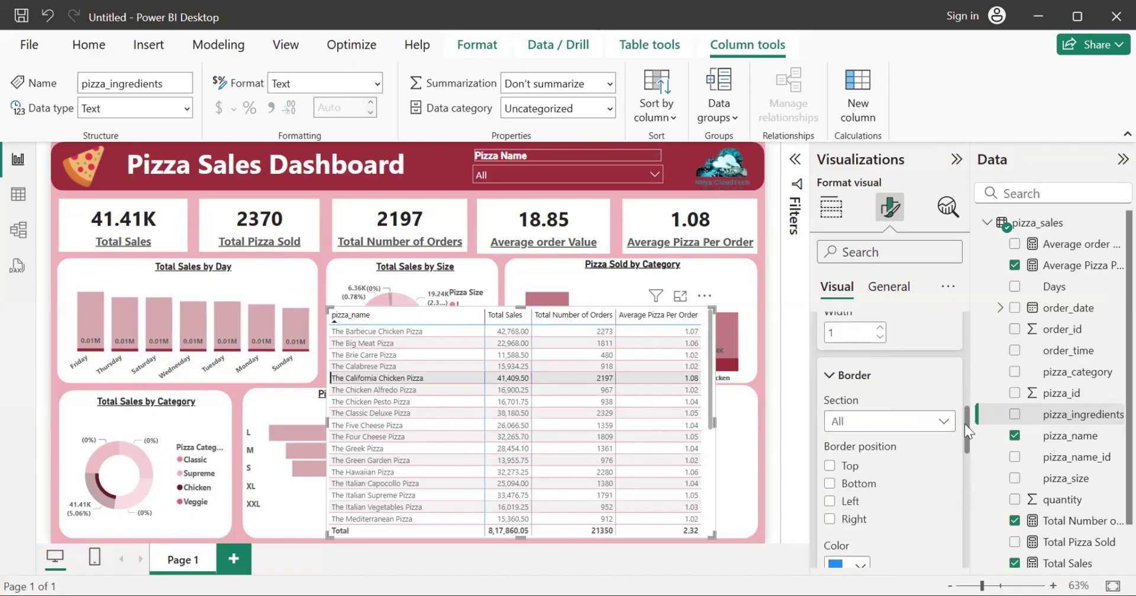
{"action": "left_click_drag", "start_coordinate": [964, 424], "coordinate": [969, 440]}
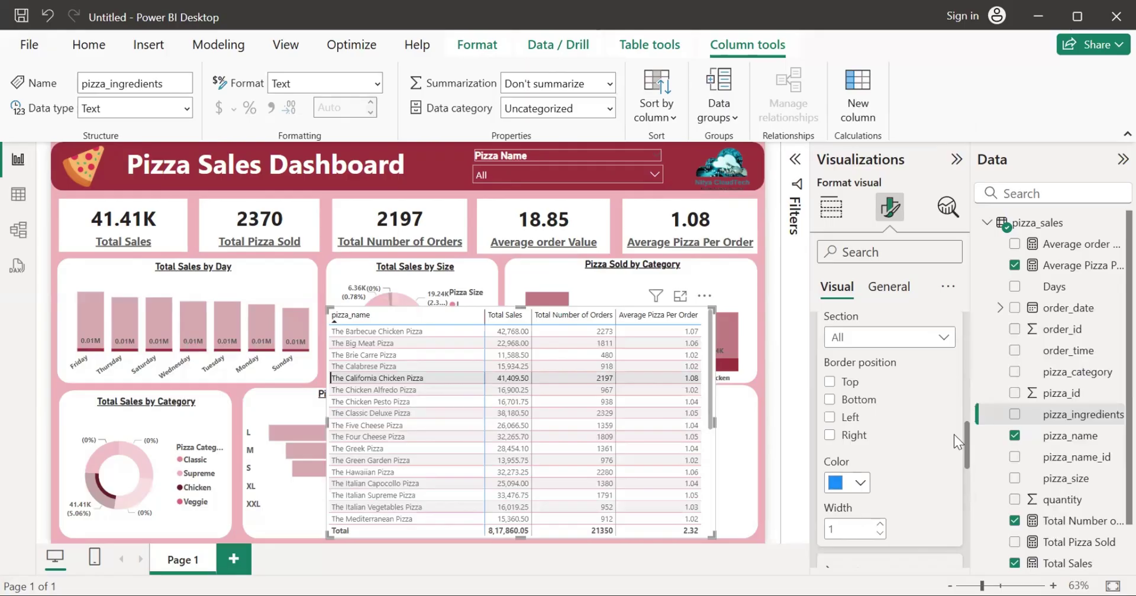
{"action": "left_click", "coordinate": [830, 435]}
{"action": "left_click", "coordinate": [830, 417]}
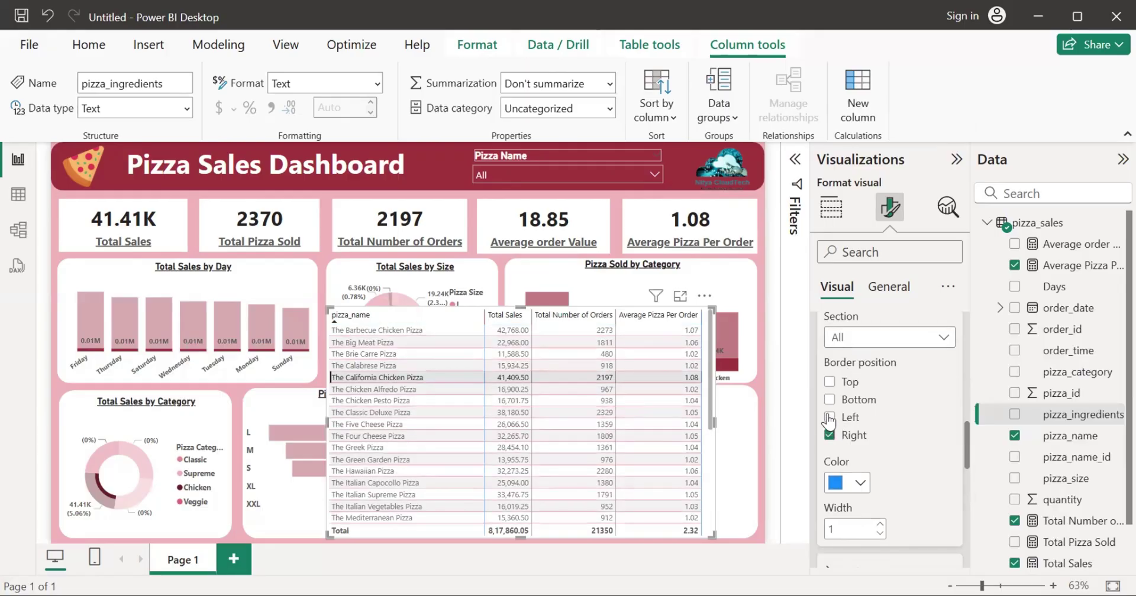
{"action": "left_click", "coordinate": [829, 400]}
{"action": "scroll", "coordinate": [831, 402], "scroll_direction": "down", "scroll_amount": 2}
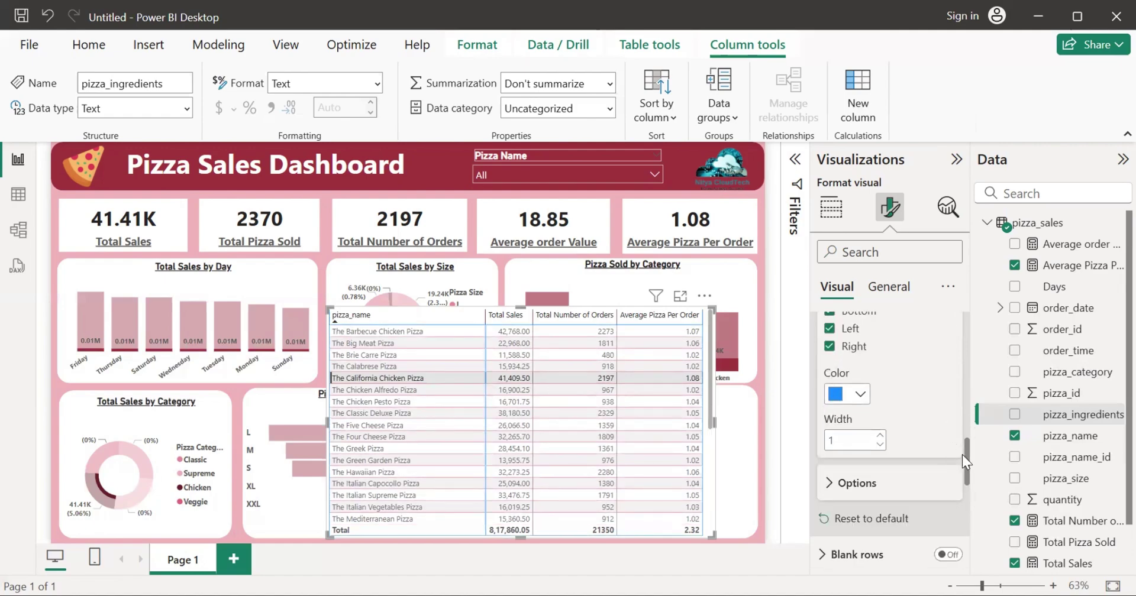
{"action": "left_click_drag", "start_coordinate": [964, 451], "coordinate": [964, 437]}
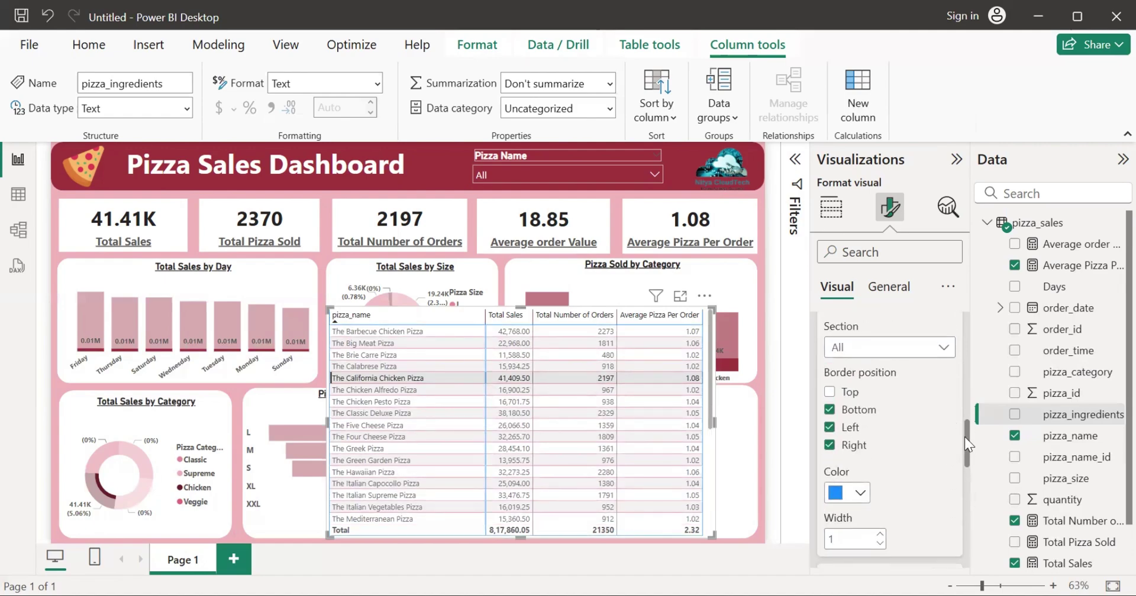
{"action": "left_click", "coordinate": [829, 393]}
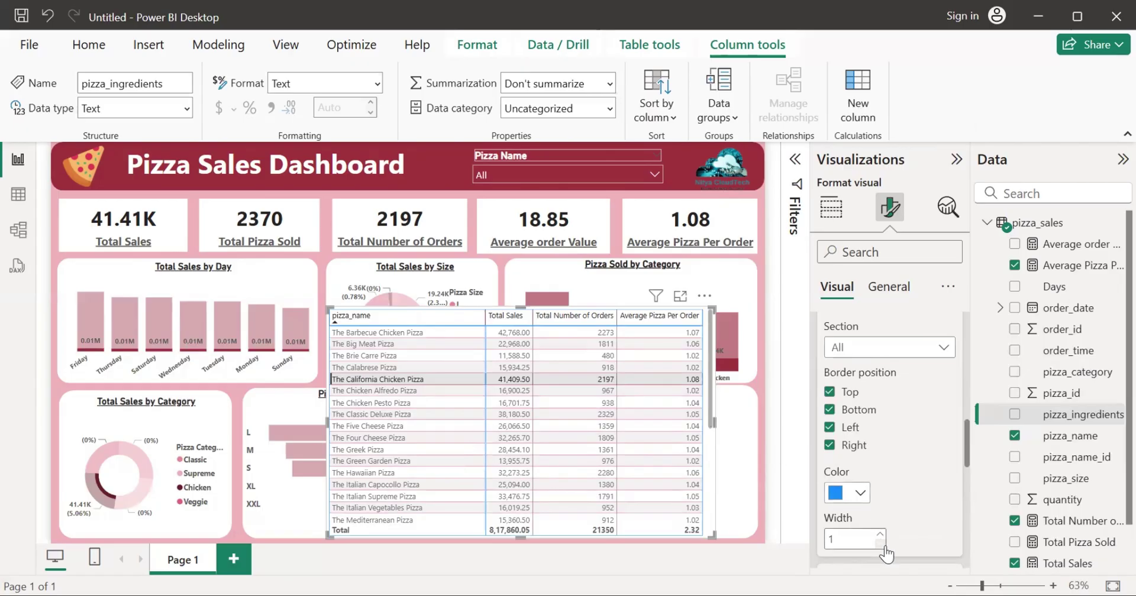
Step: Try dark pink for the matrix borders, then set the border colour to dark maroon
{"action": "left_click", "coordinate": [851, 497]}
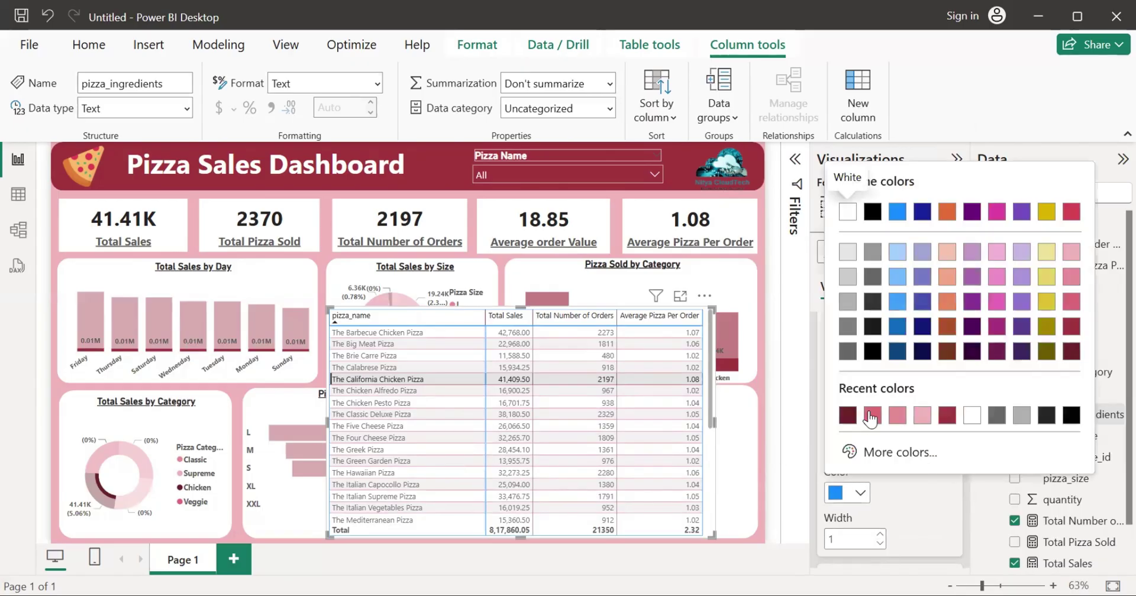
{"action": "left_click", "coordinate": [872, 415]}
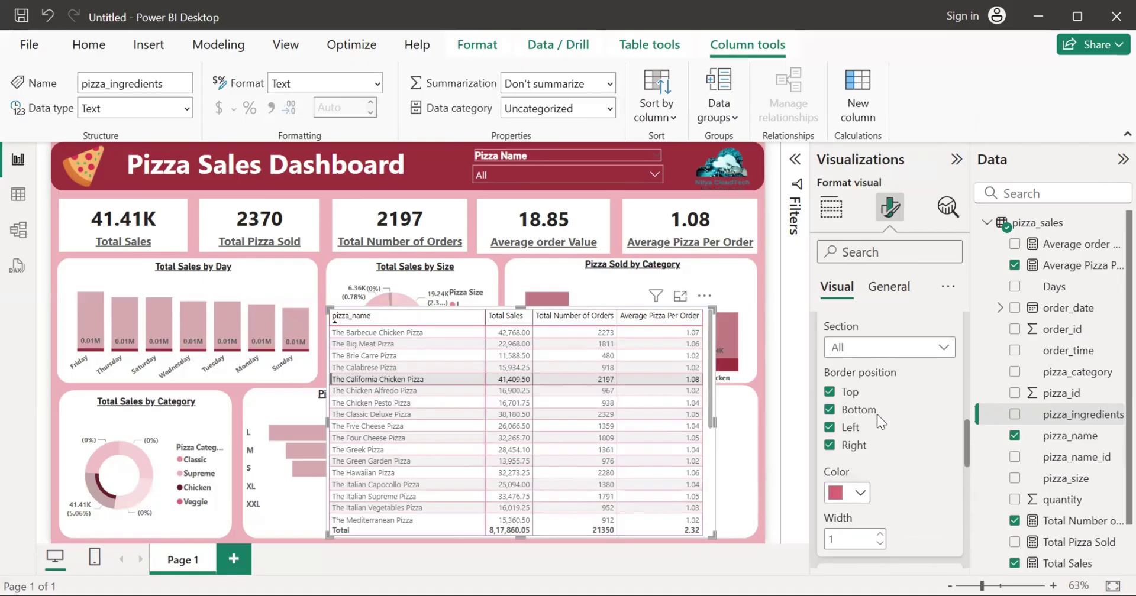
{"action": "left_click", "coordinate": [861, 493]}
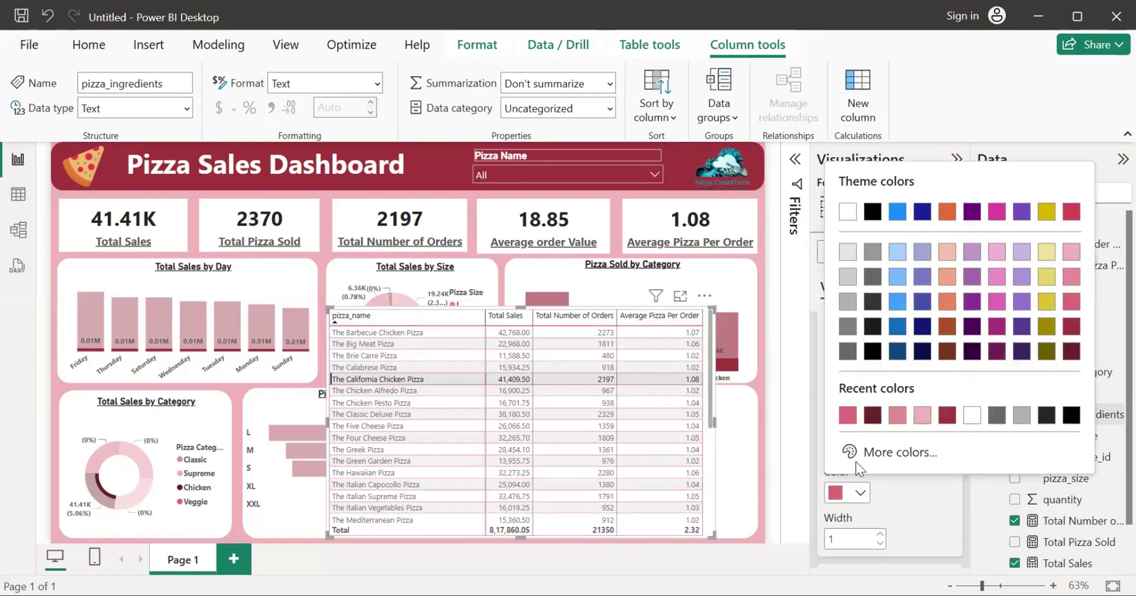
{"action": "left_click", "coordinate": [871, 416]}
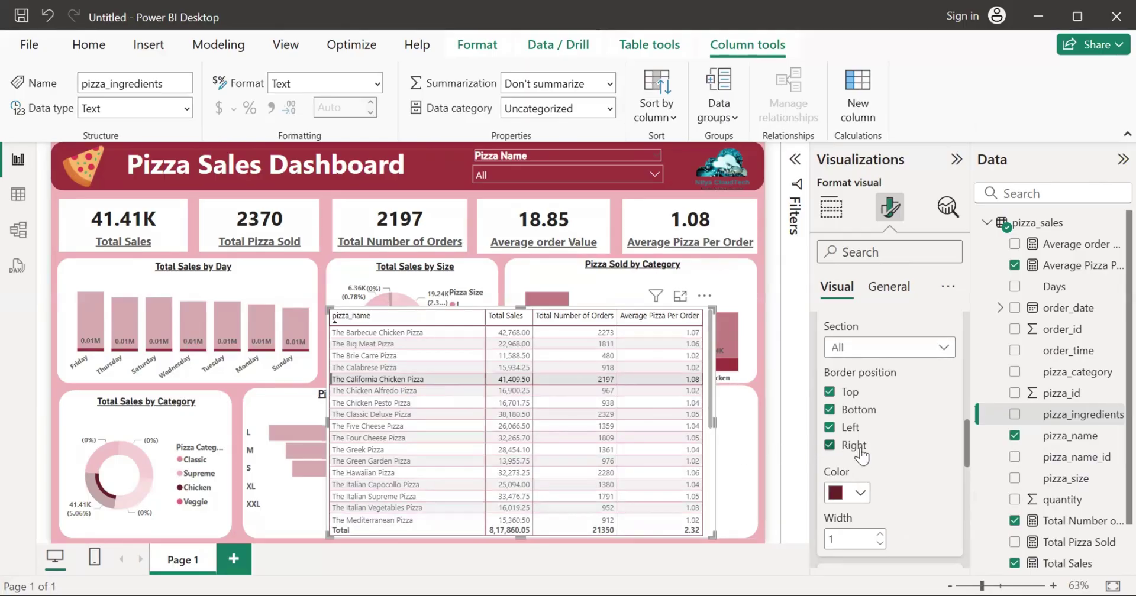
Step: Remove the left, right and bottom borders from the matrix grid, keeping only the top border
{"action": "left_click", "coordinate": [828, 427]}
{"action": "left_click", "coordinate": [830, 446]}
{"action": "scroll", "coordinate": [832, 447], "scroll_direction": "down", "scroll_amount": 2}
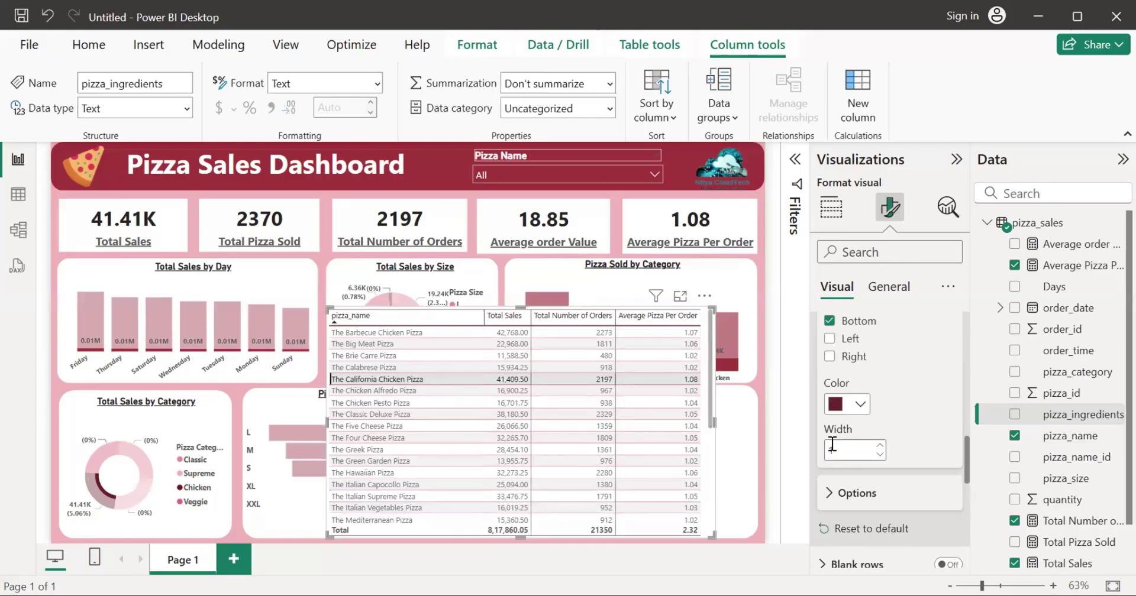
{"action": "scroll", "coordinate": [839, 385], "scroll_direction": "down", "scroll_amount": 2}
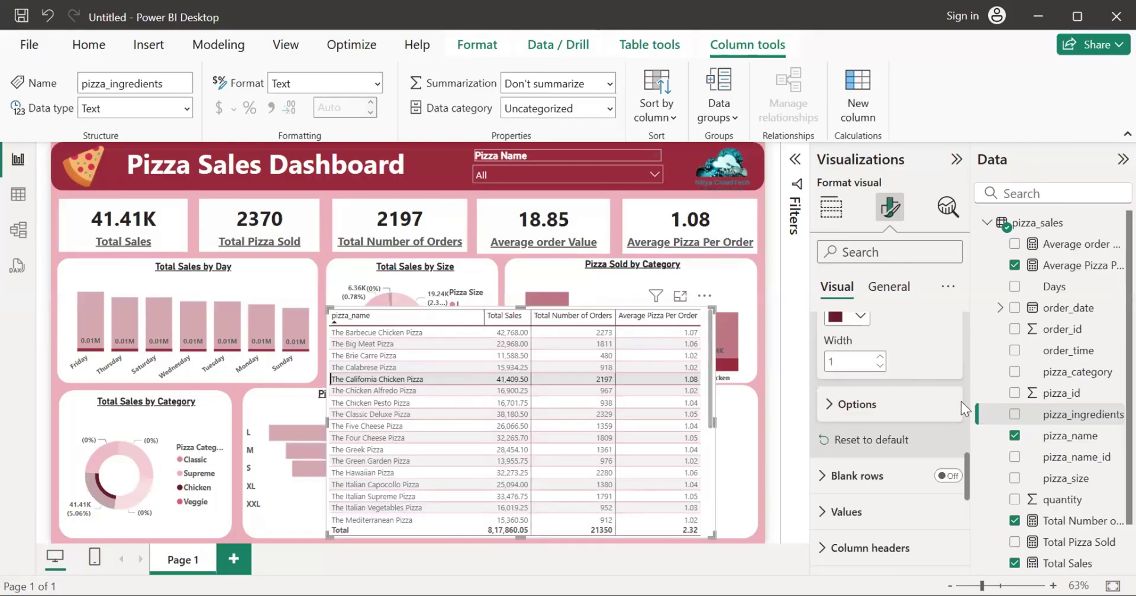
{"action": "left_click_drag", "start_coordinate": [966, 469], "coordinate": [968, 435]}
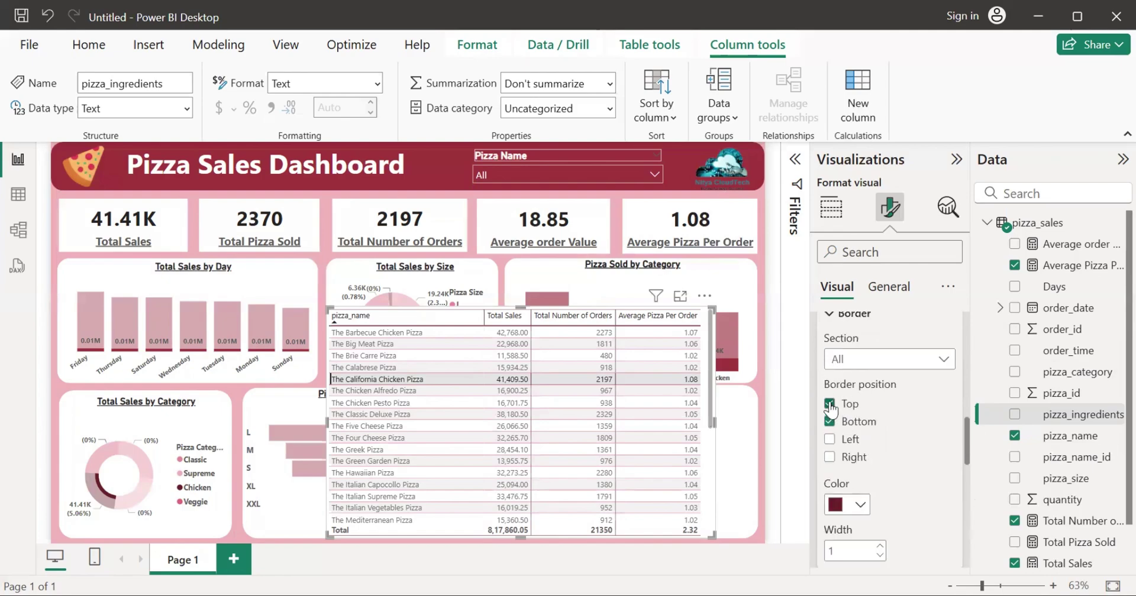
{"action": "left_click", "coordinate": [830, 422]}
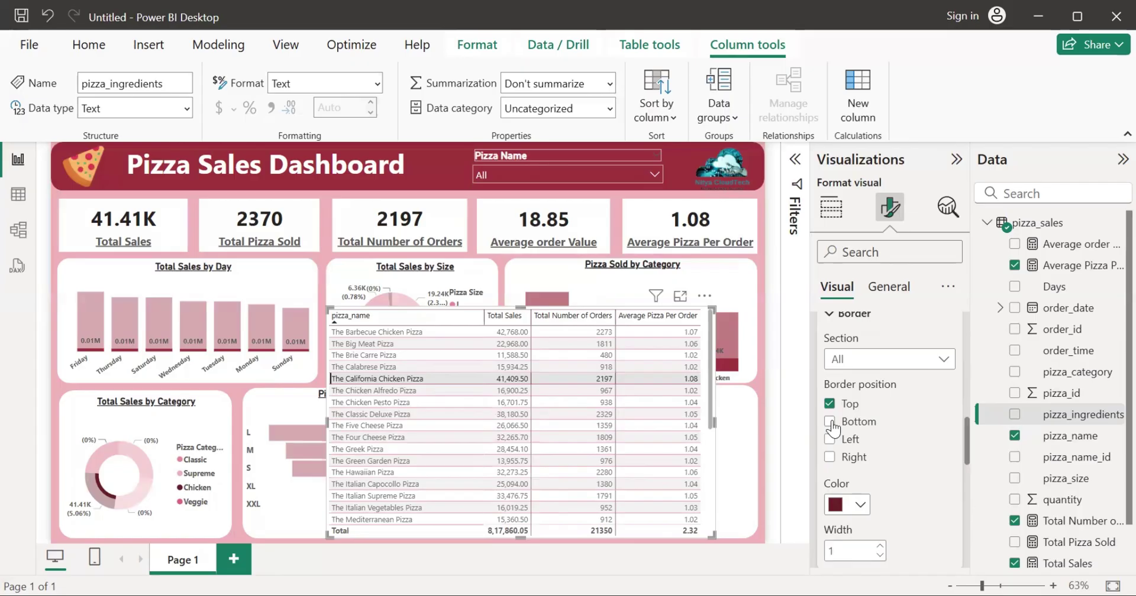
Step: Set the matrix's global font size to 8 and shrink the matrix around its smaller text
{"action": "left_click_drag", "start_coordinate": [966, 428], "coordinate": [967, 473]}
{"action": "left_click", "coordinate": [937, 415]}
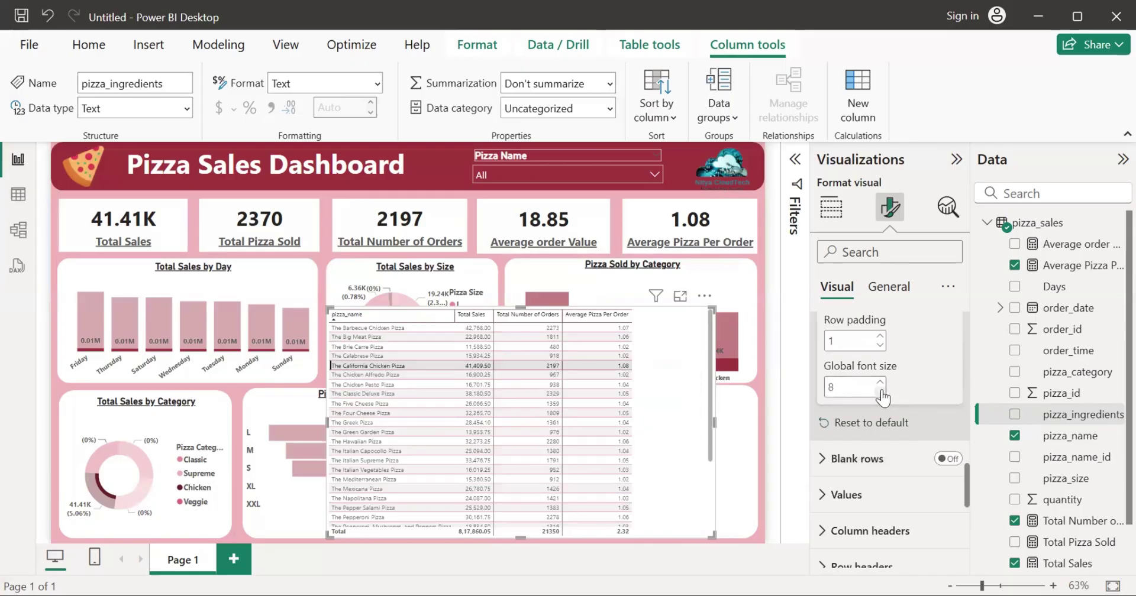
{"action": "left_click_drag", "start_coordinate": [715, 531], "coordinate": [645, 509]}
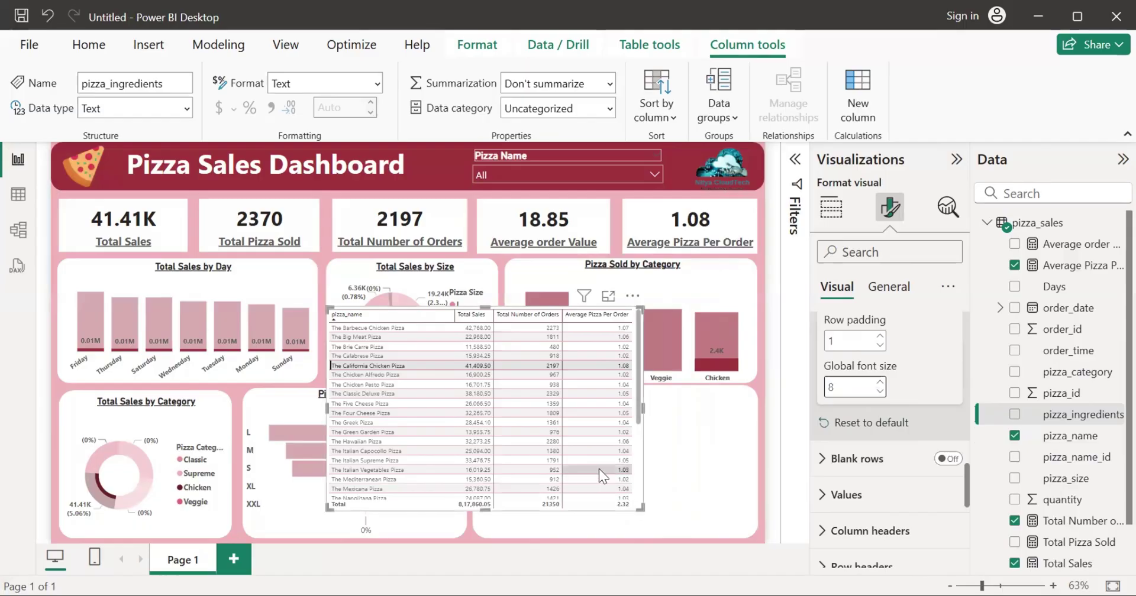
Step: Reduce the matrix further and move it onto the empty white card below the Pizza Sold by Category chart
{"action": "left_click_drag", "start_coordinate": [598, 468], "coordinate": [678, 484]}
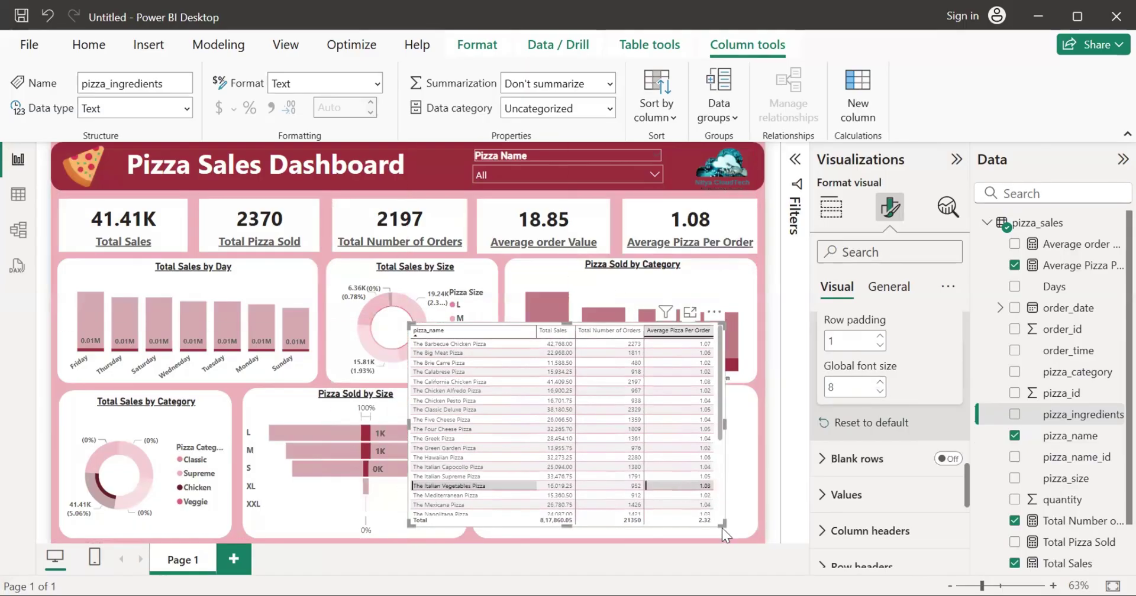
{"action": "left_click_drag", "start_coordinate": [723, 526], "coordinate": [685, 485]}
{"action": "mouse_move", "coordinate": [685, 480]}
{"action": "left_mouse_down"}
{"action": "mouse_move", "coordinate": [649, 457]}
{"action": "mouse_move", "coordinate": [721, 521]}
{"action": "mouse_move", "coordinate": [683, 481]}
{"action": "left_mouse_up"}
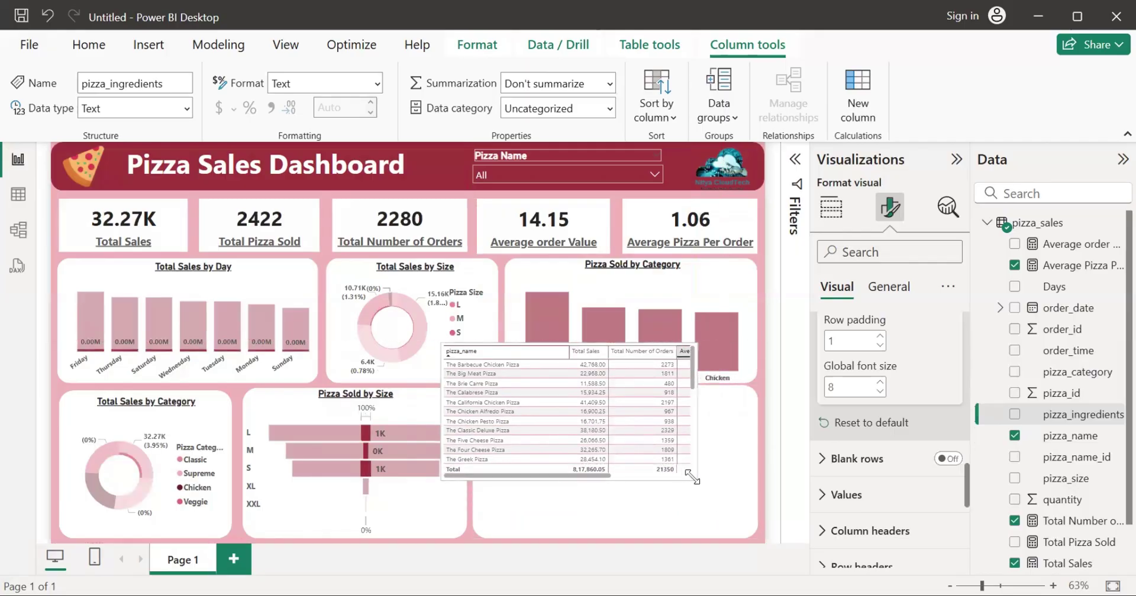
{"action": "left_click_drag", "start_coordinate": [687, 485], "coordinate": [715, 504]}
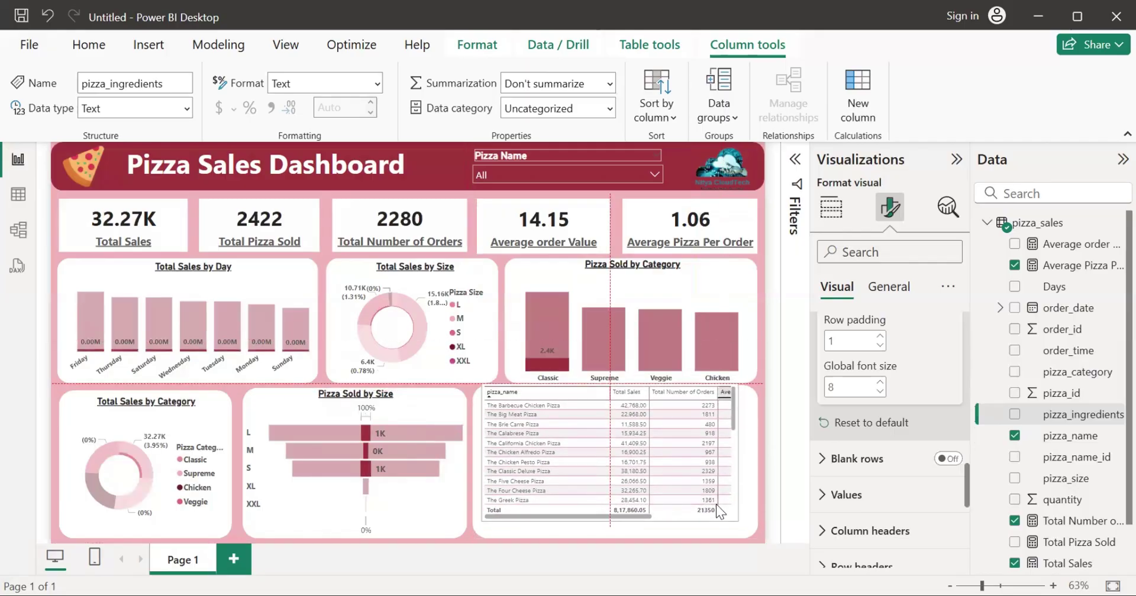
{"action": "left_click", "coordinate": [716, 506]}
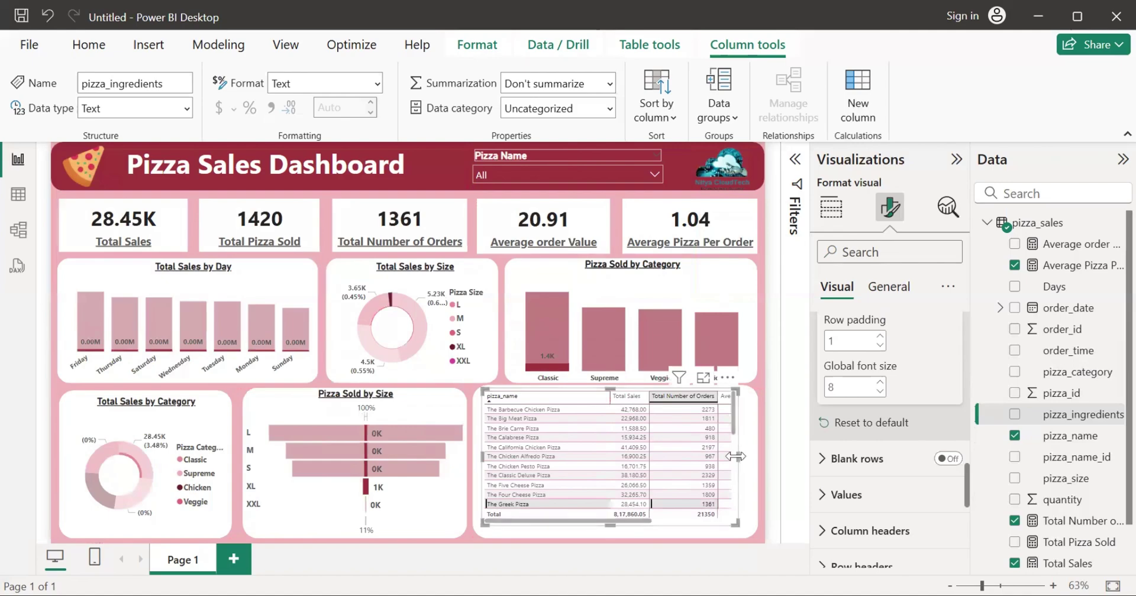
Step: Widen the matrix and extend its height to fill the white card
{"action": "left_click_drag", "start_coordinate": [736, 457], "coordinate": [751, 452]}
{"action": "left_click_drag", "start_coordinate": [692, 480], "coordinate": [686, 479]}
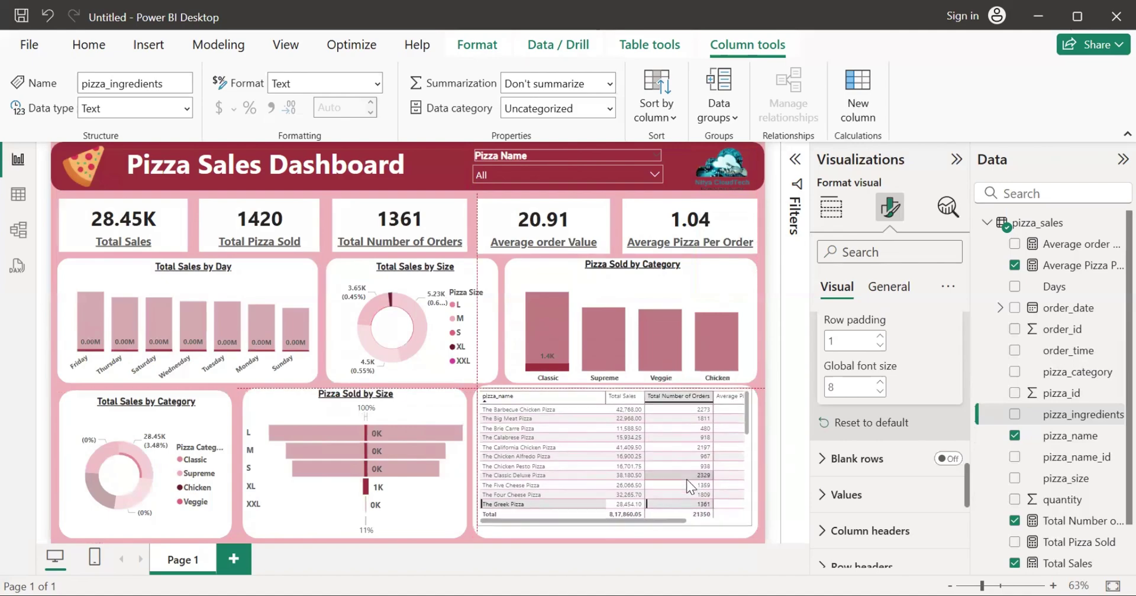
{"action": "left_click_drag", "start_coordinate": [678, 518], "coordinate": [611, 527]}
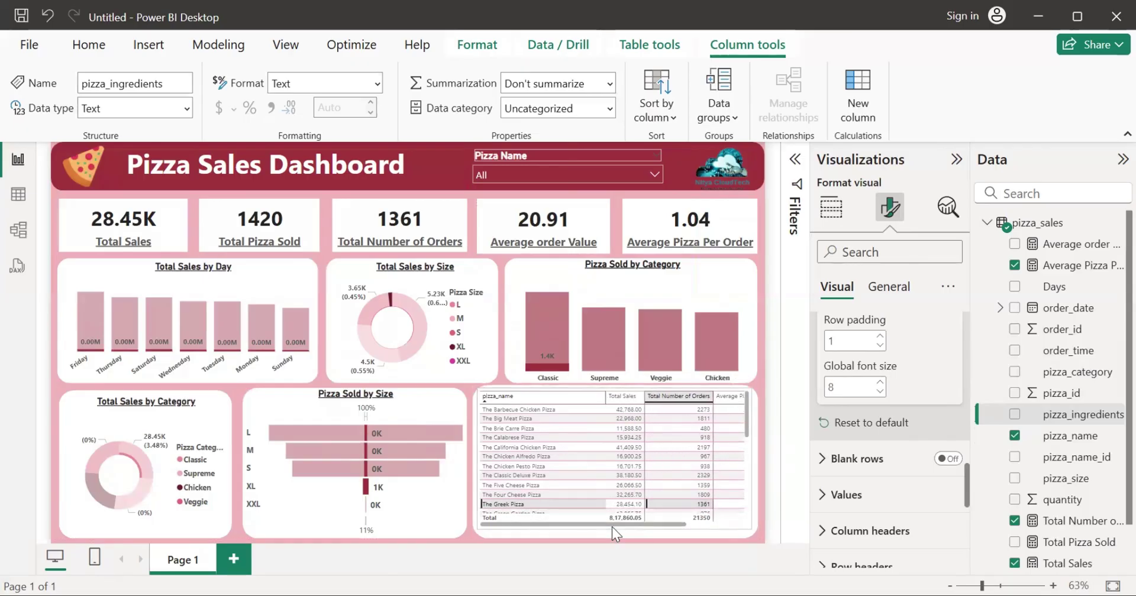
Step: Reselect the matrix and nudge it slightly to centre it within the white card
{"action": "left_click", "coordinate": [704, 530]}
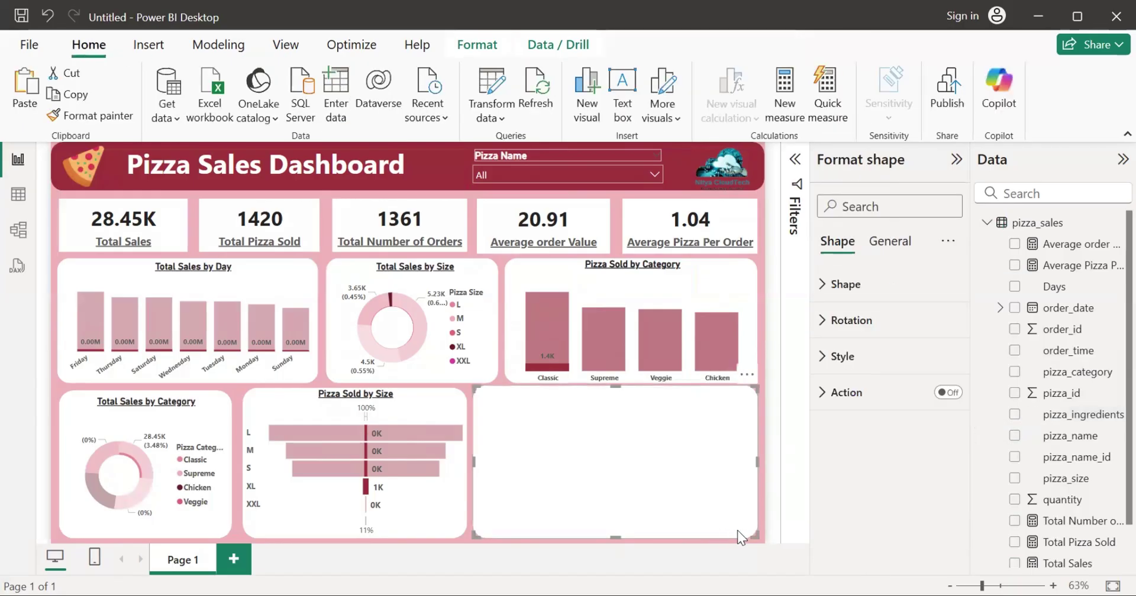
{"action": "left_click", "coordinate": [761, 538]}
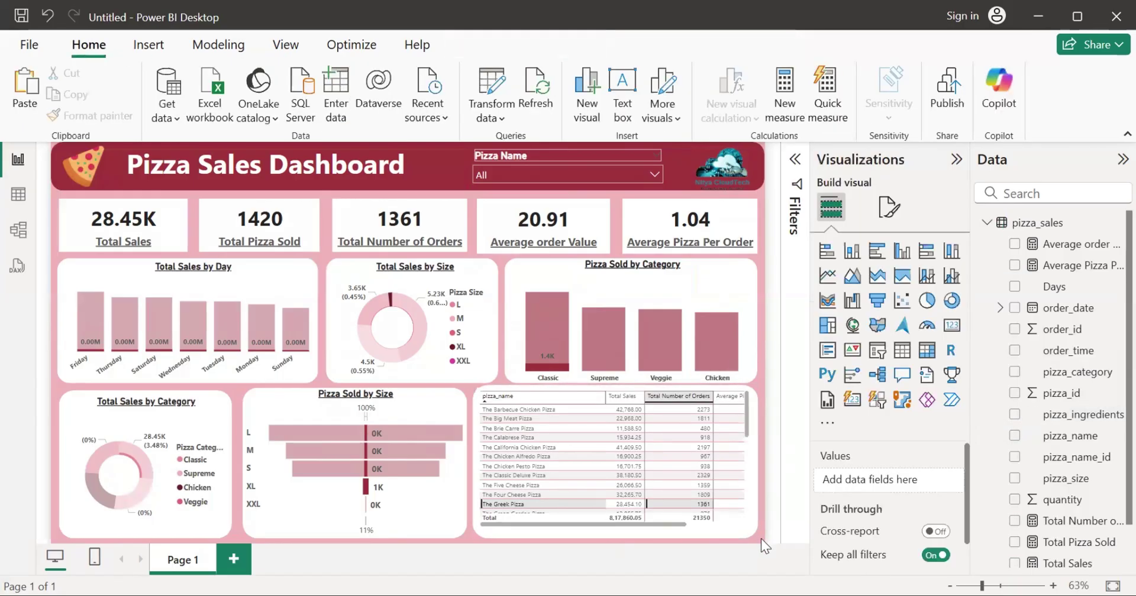
{"action": "left_click", "coordinate": [687, 493]}
{"action": "left_click_drag", "start_coordinate": [688, 495], "coordinate": [683, 494]}
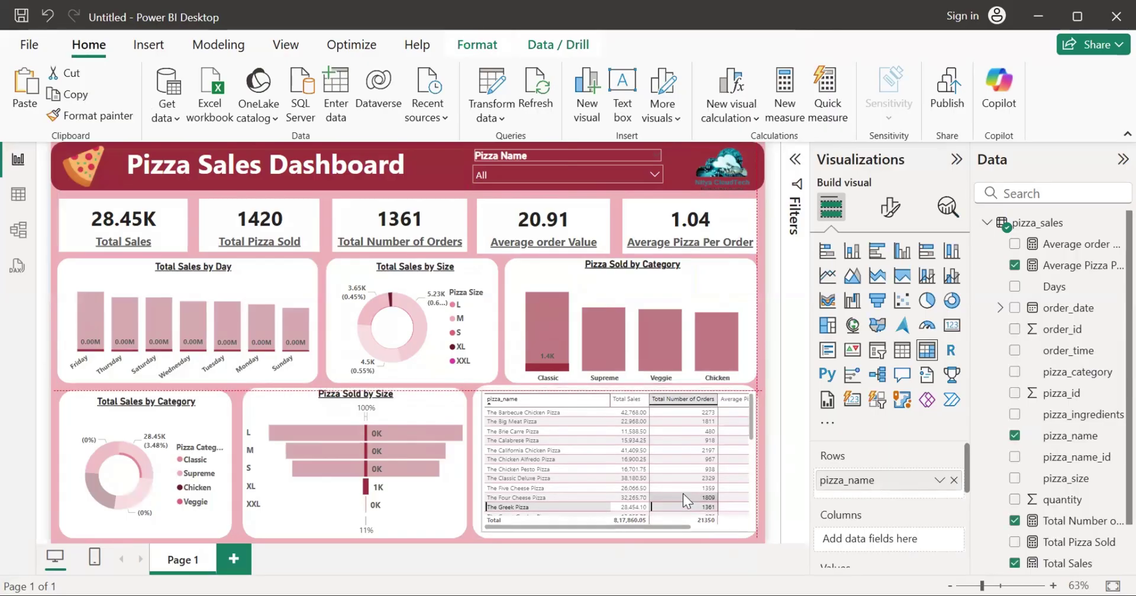
{"action": "left_click", "coordinate": [682, 494]}
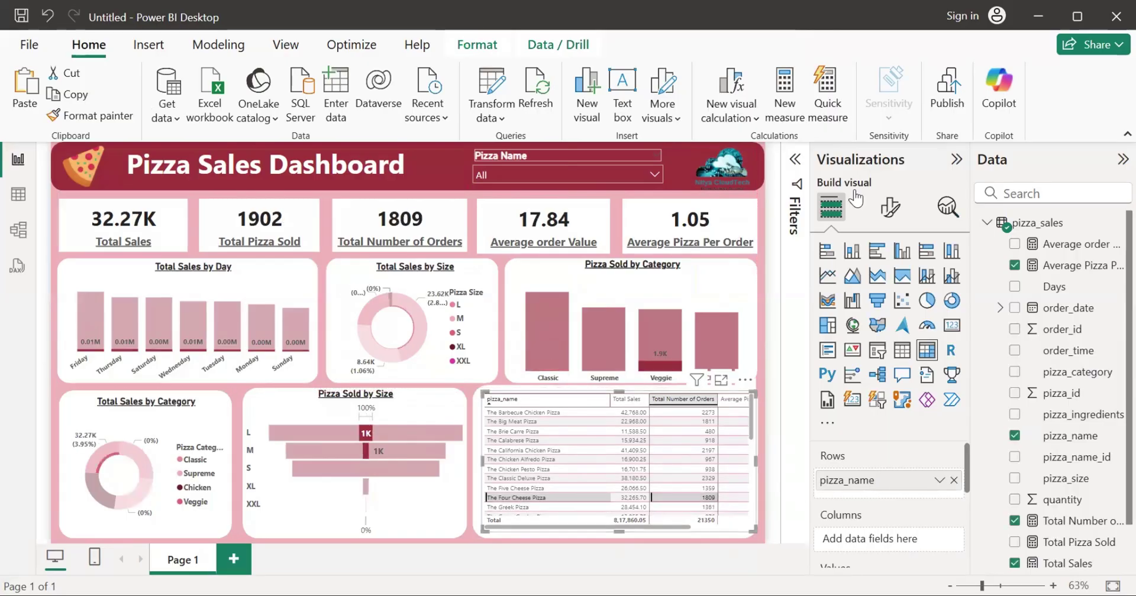
Step: Make the matrix's values bold and set their font size to 9
{"action": "left_click", "coordinate": [888, 207]}
{"action": "left_click", "coordinate": [891, 436]}
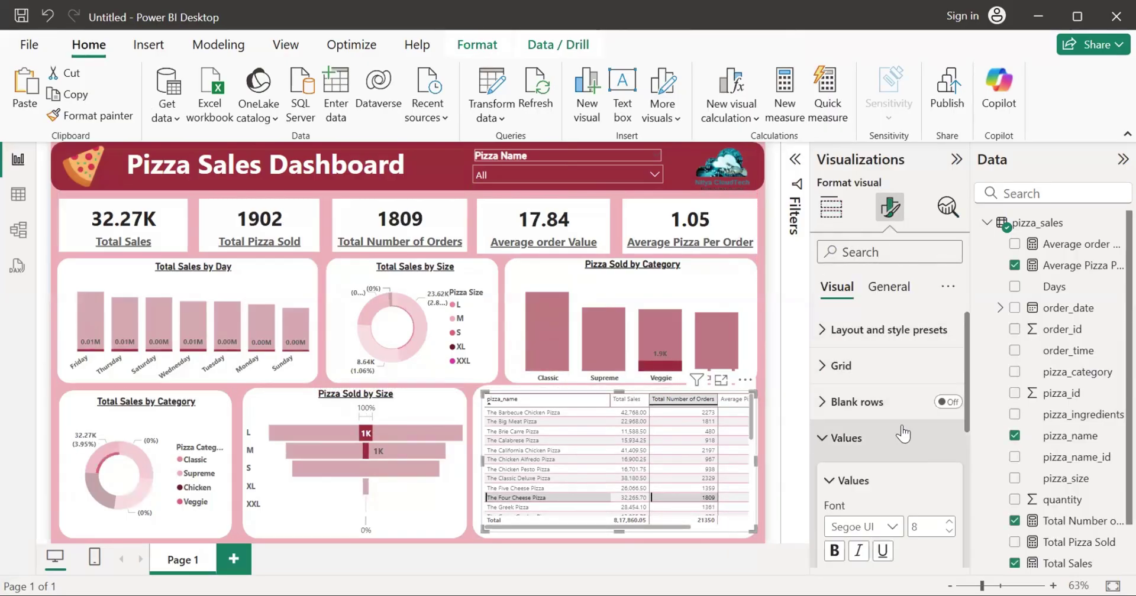
{"action": "left_click", "coordinate": [835, 550]}
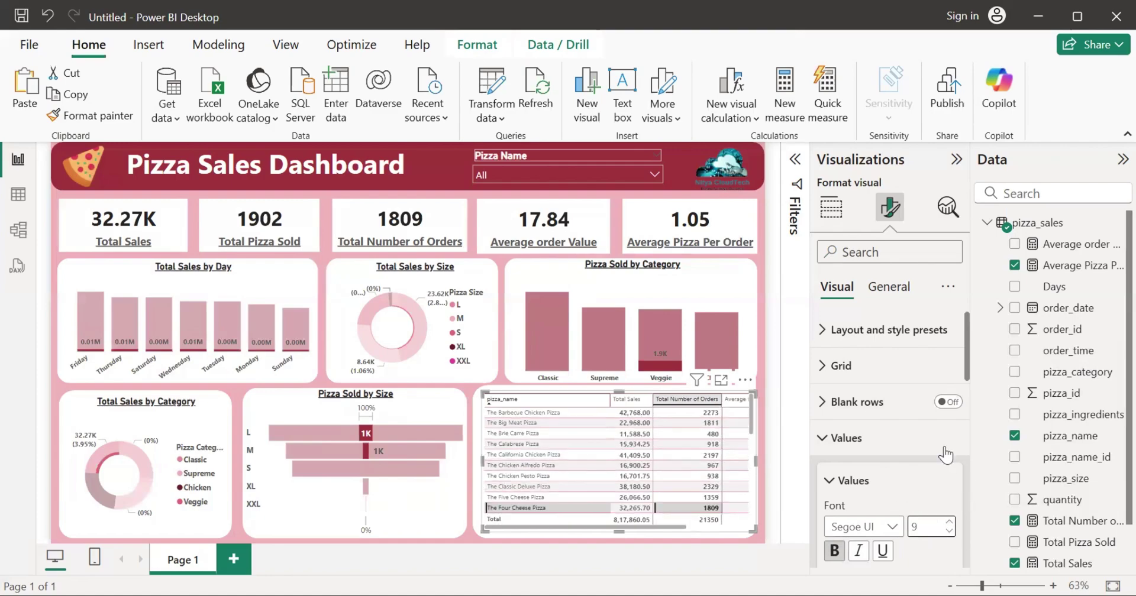
Step: Make the matrix's column header text bold and centre-align it
{"action": "left_click", "coordinate": [861, 439]}
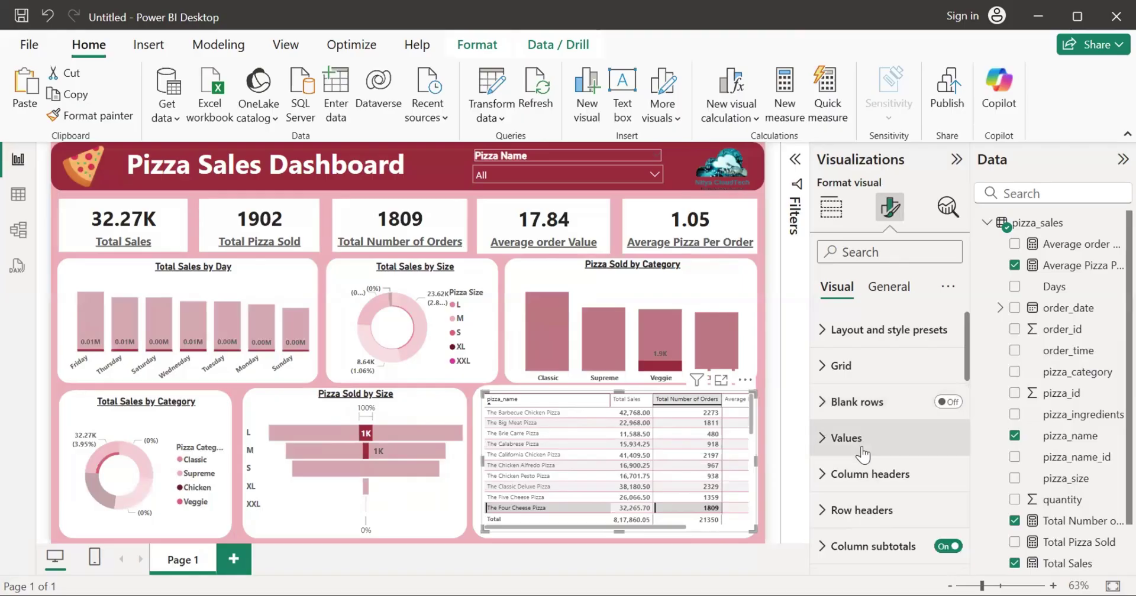
{"action": "left_click", "coordinate": [862, 454]}
{"action": "left_click_drag", "start_coordinate": [963, 367], "coordinate": [960, 421]}
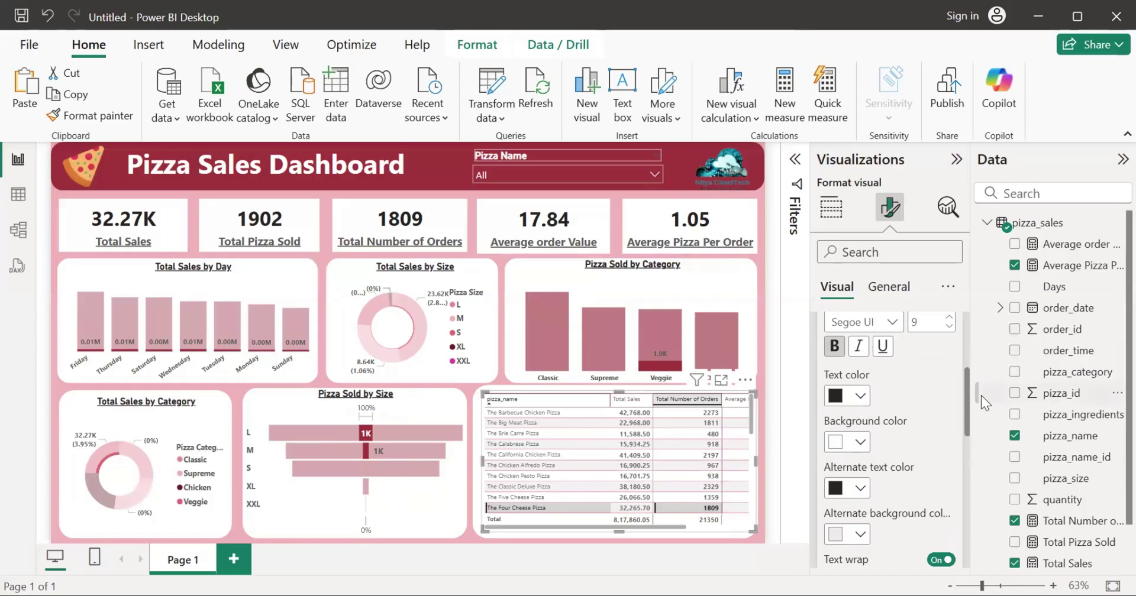
{"action": "left_click_drag", "start_coordinate": [967, 407], "coordinate": [958, 445]}
{"action": "left_click", "coordinate": [946, 456]}
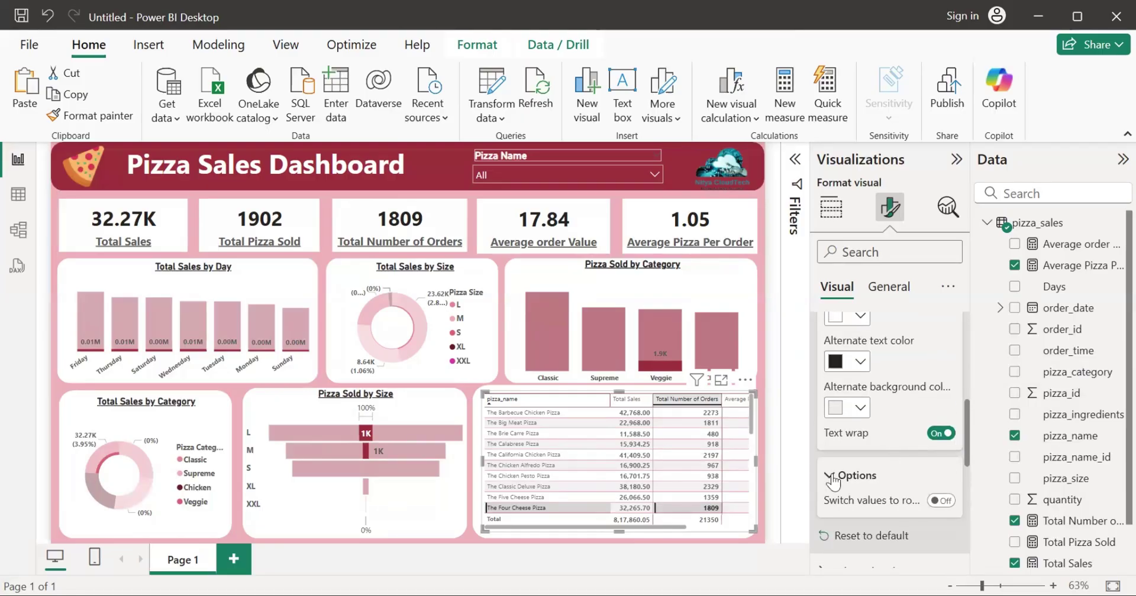
{"action": "left_click", "coordinate": [832, 475]}
{"action": "scroll", "coordinate": [965, 462], "scroll_direction": "down", "scroll_amount": 3}
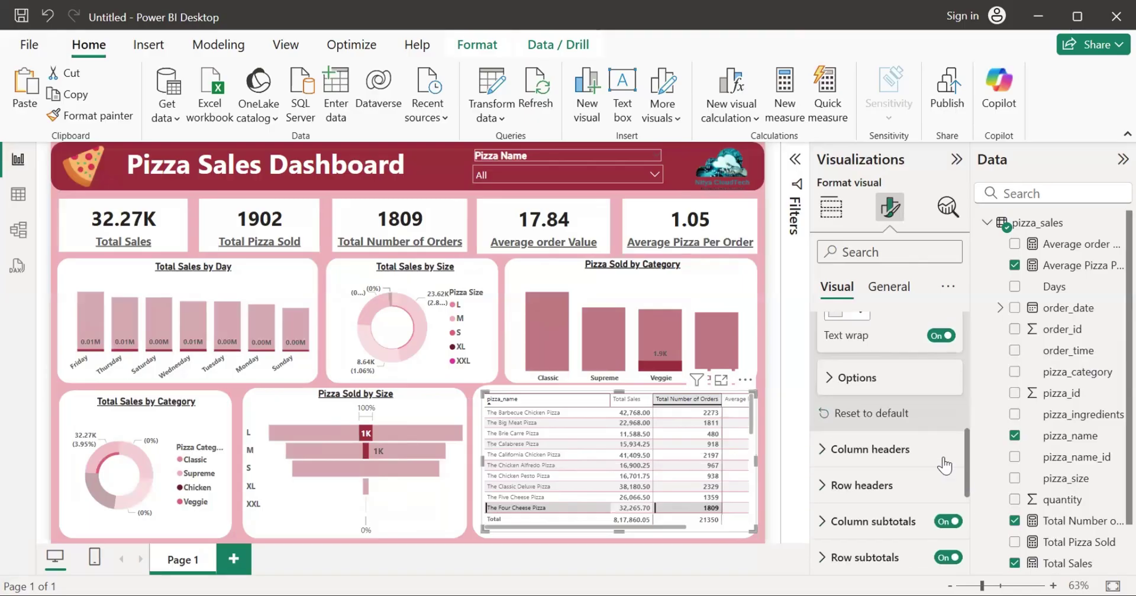
{"action": "left_click", "coordinate": [930, 459]}
{"action": "left_click_drag", "start_coordinate": [967, 431], "coordinate": [966, 468]}
{"action": "left_click", "coordinate": [834, 409]}
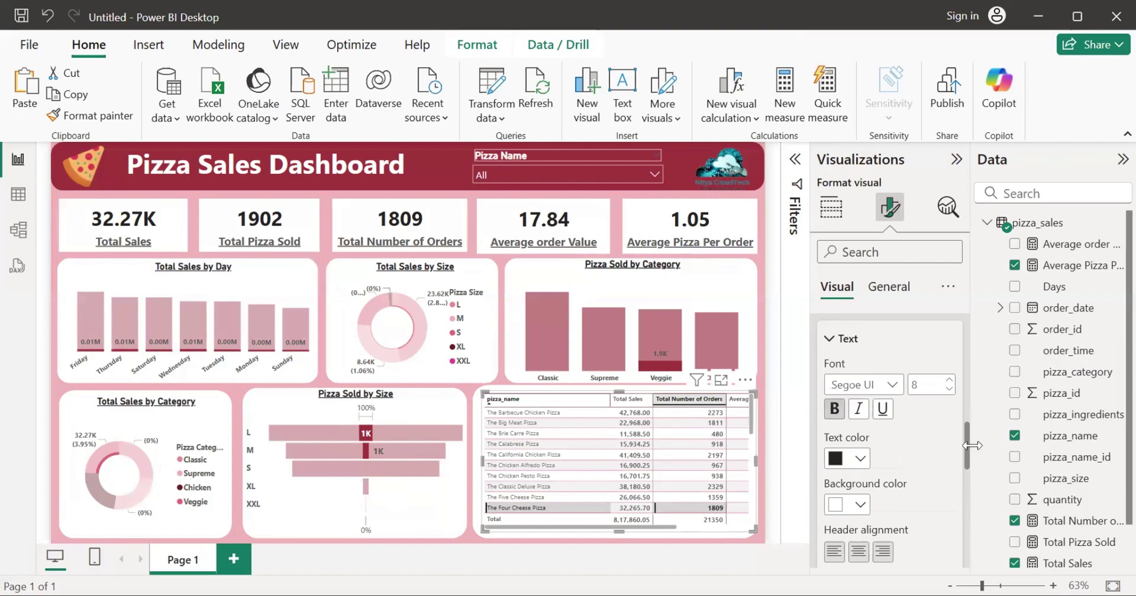
{"action": "left_click", "coordinate": [859, 552]}
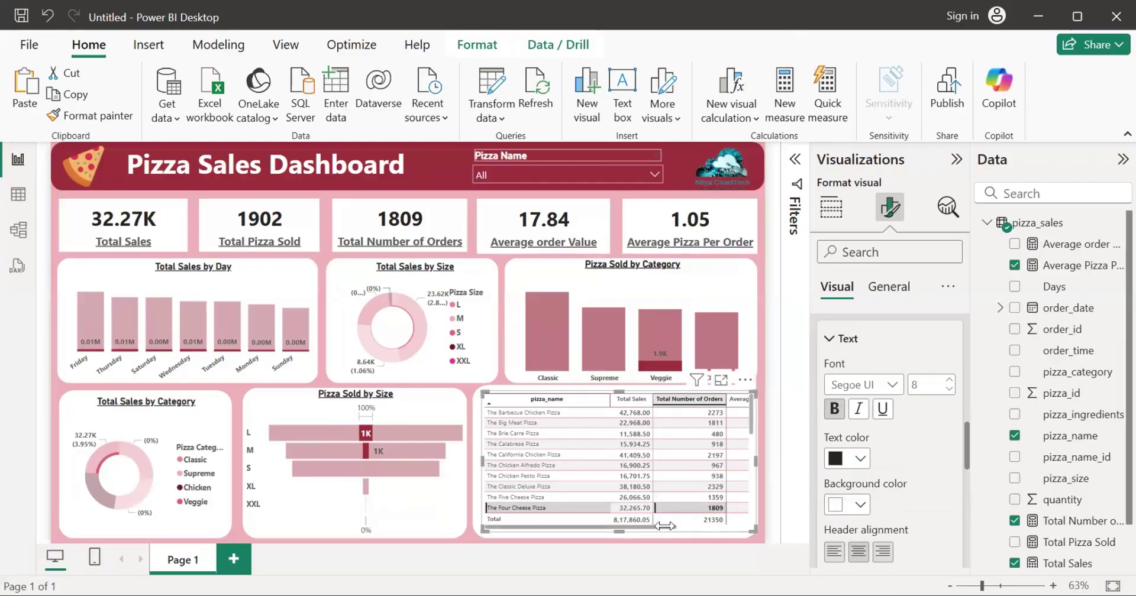
Step: Sort the matrix by its average pizza per order column and select the Total Sales value of The Italian Supreme Pizza
{"action": "mouse_move", "coordinate": [665, 527]}
{"action": "left_mouse_down"}
{"action": "mouse_move", "coordinate": [739, 527]}
{"action": "mouse_move", "coordinate": [666, 527]}
{"action": "left_mouse_up"}
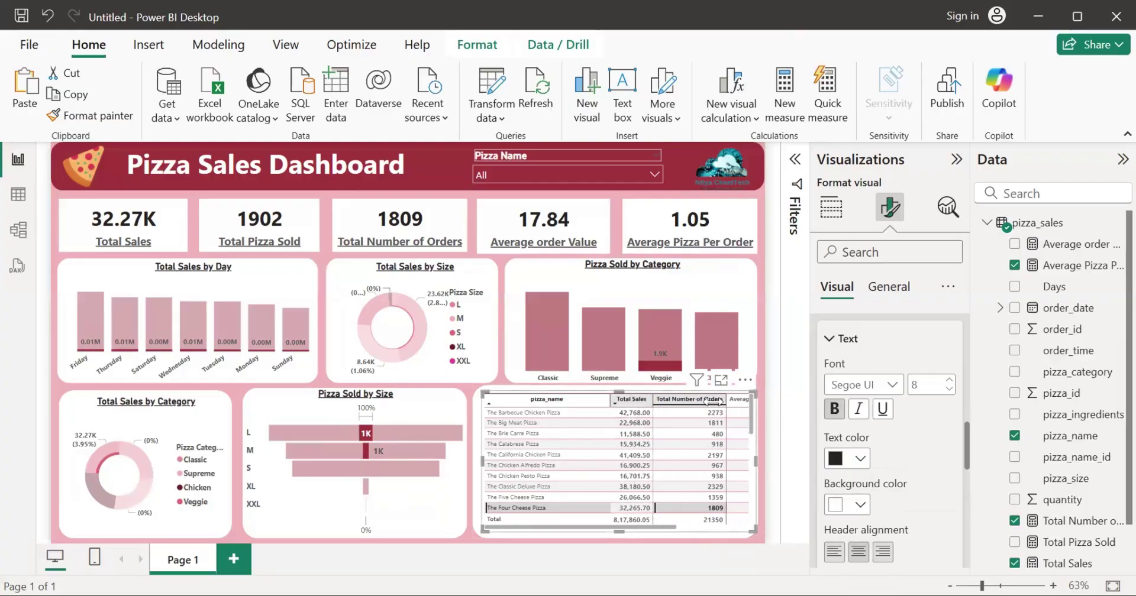
{"action": "left_click", "coordinate": [631, 400]}
{"action": "left_click", "coordinate": [735, 400]}
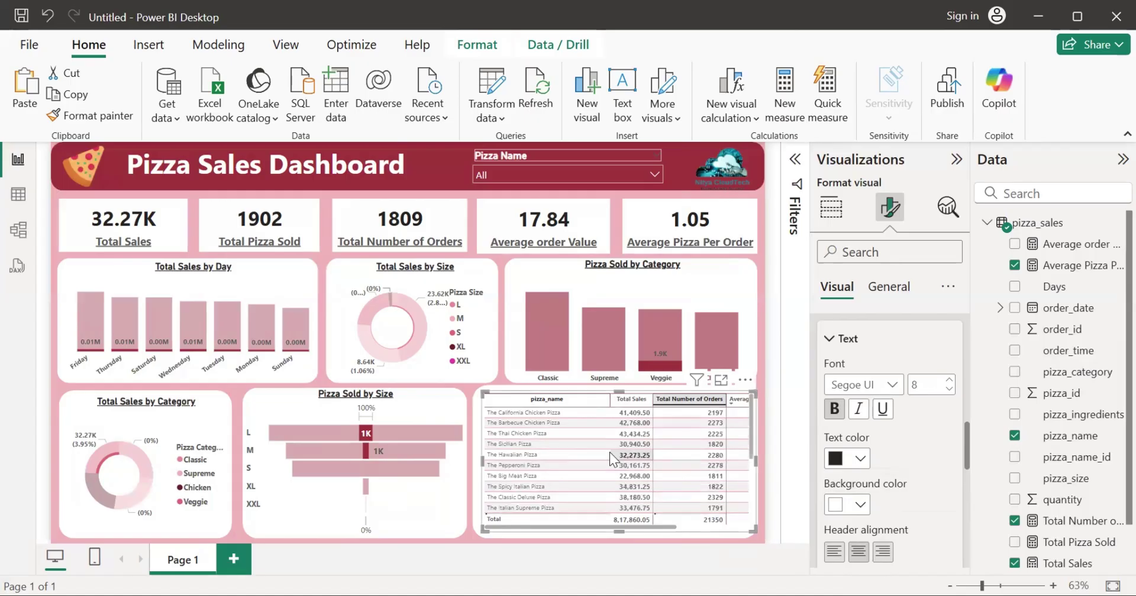
{"action": "mouse_move", "coordinate": [597, 528]}
{"action": "left_mouse_down"}
{"action": "mouse_move", "coordinate": [659, 532]}
{"action": "mouse_move", "coordinate": [576, 535]}
{"action": "left_mouse_up"}
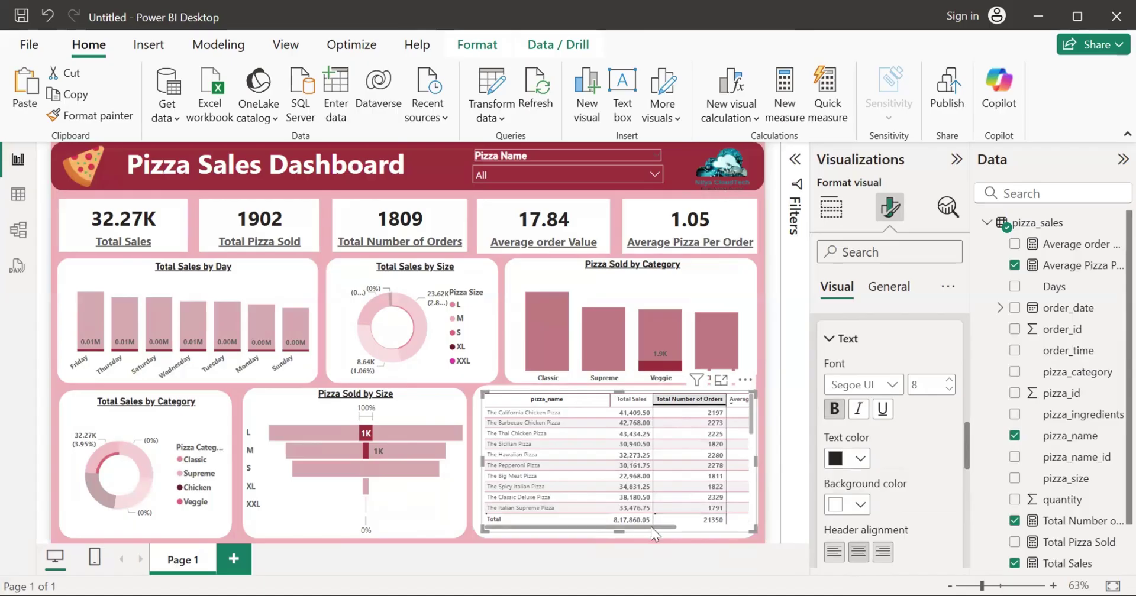
{"action": "left_click", "coordinate": [639, 506]}
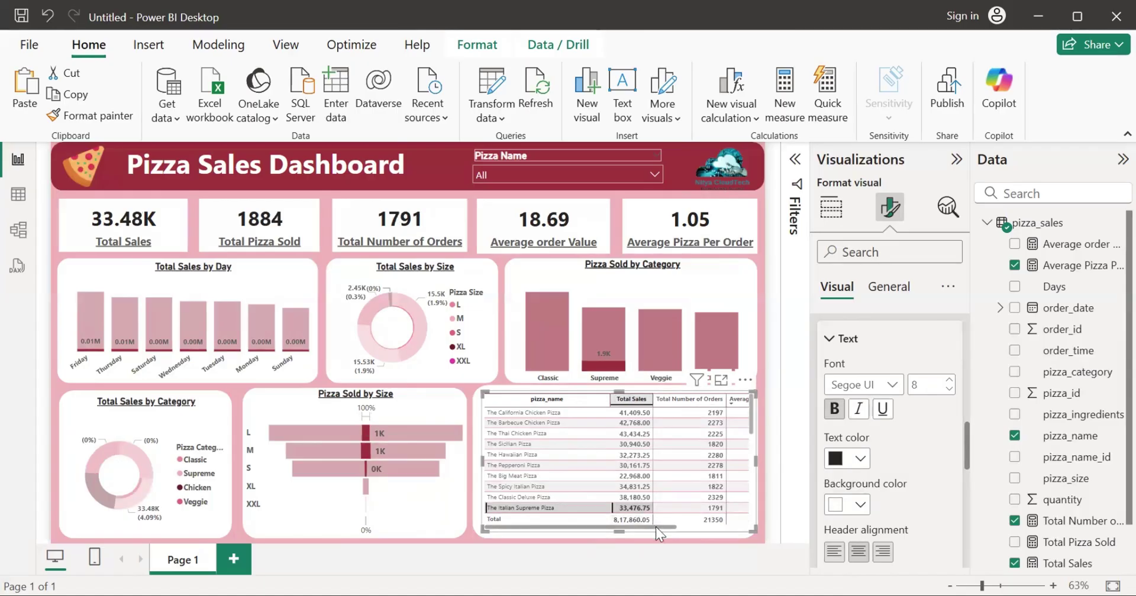
{"action": "left_click_drag", "start_coordinate": [655, 527], "coordinate": [613, 538]}
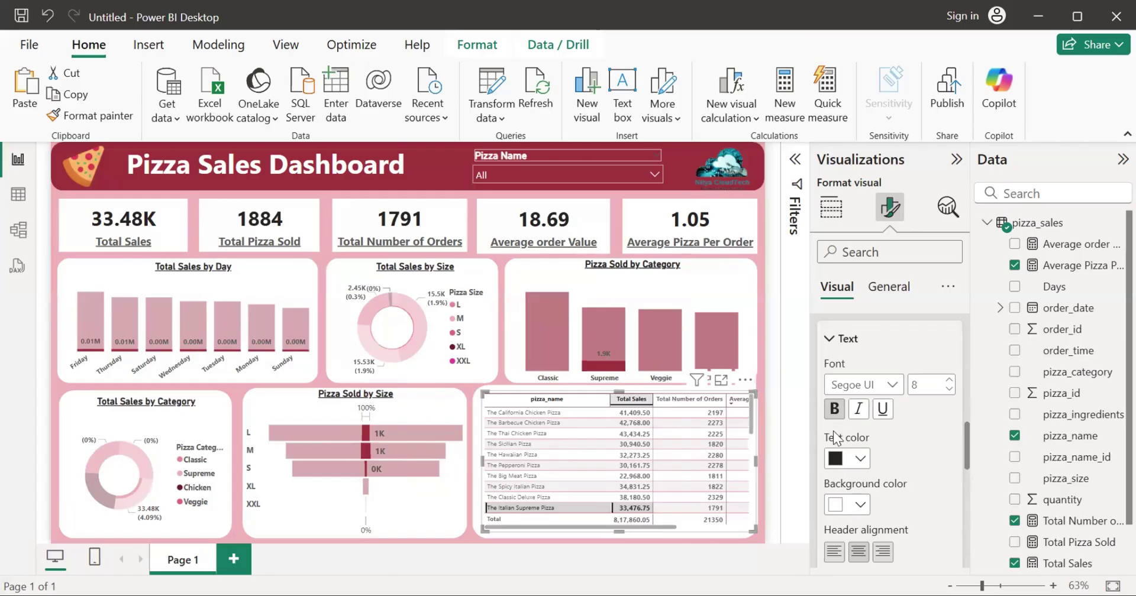
Step: Make the matrix's row header text bold and widen the matrix slightly towards the card's left edge
{"action": "left_click_drag", "start_coordinate": [963, 445], "coordinate": [969, 496]}
{"action": "left_click", "coordinate": [923, 425]}
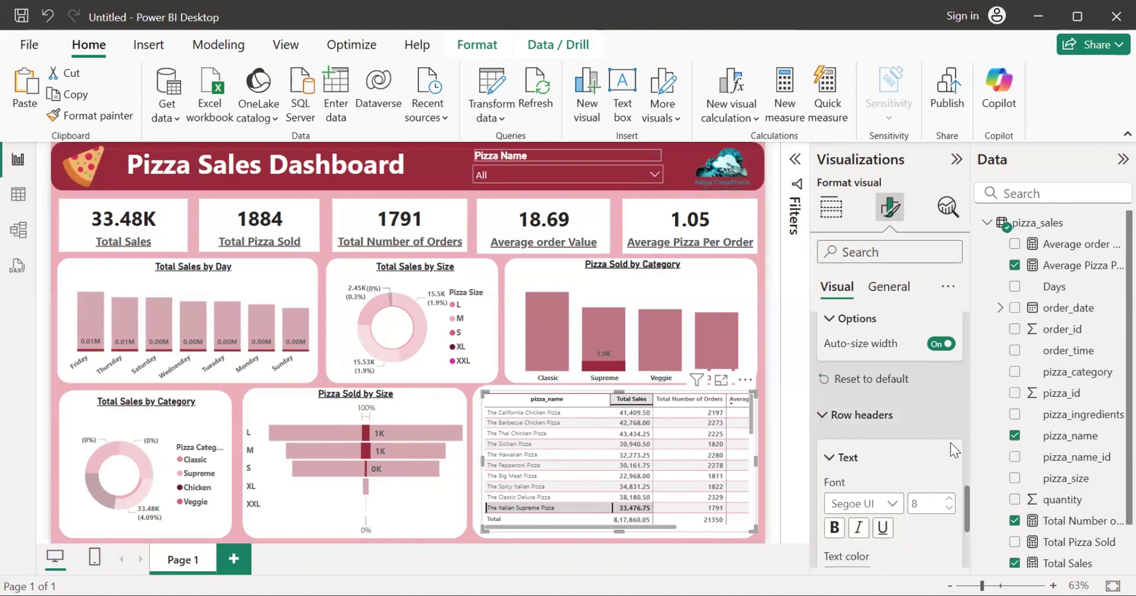
{"action": "left_click", "coordinate": [834, 530]}
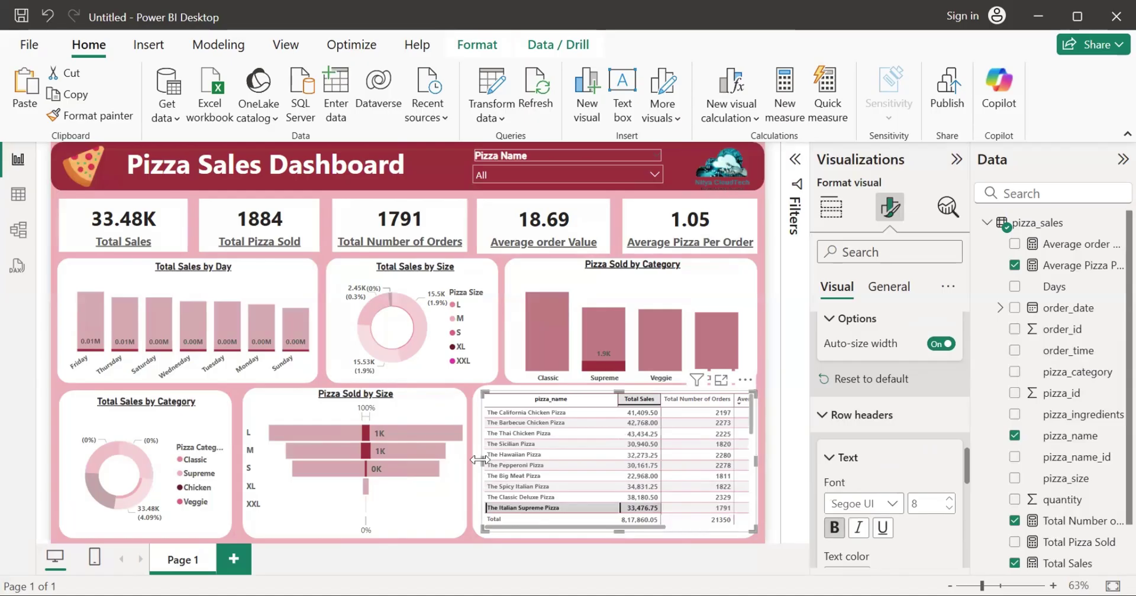
{"action": "left_click_drag", "start_coordinate": [479, 460], "coordinate": [474, 459]}
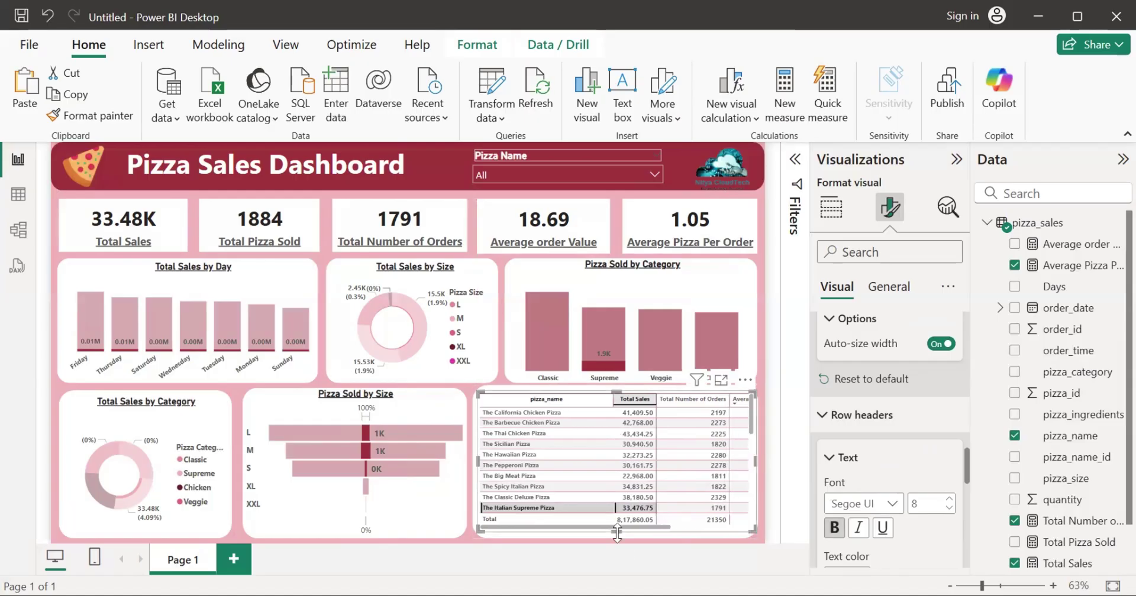
Step: Reselect the matrix and apply bold to its column grand total values
{"action": "left_click", "coordinate": [635, 533]}
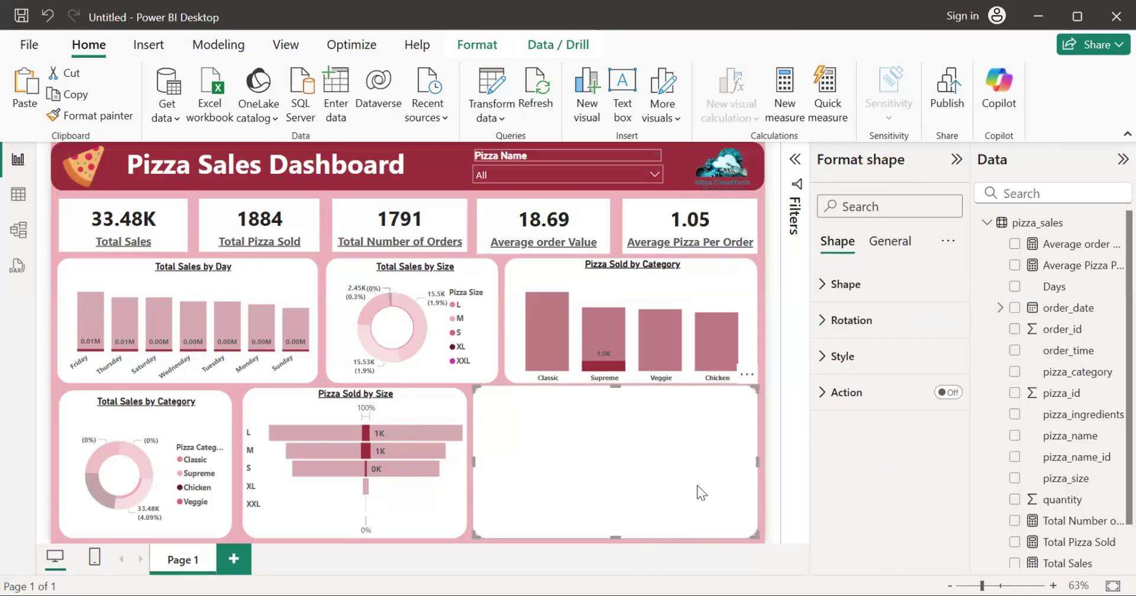
{"action": "left_click", "coordinate": [758, 357]}
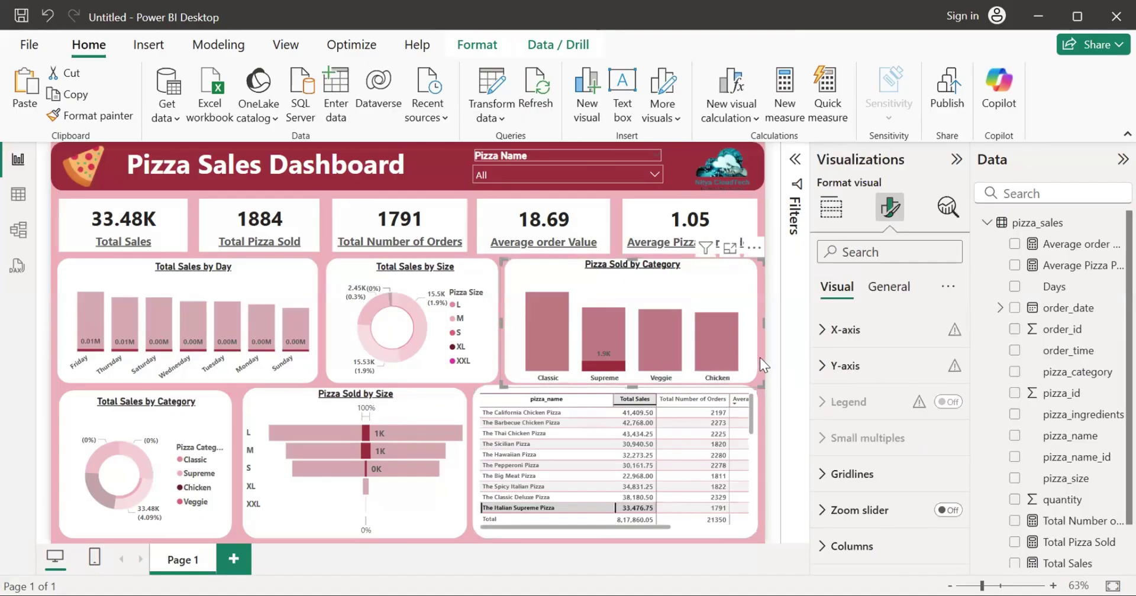
{"action": "left_click", "coordinate": [685, 432]}
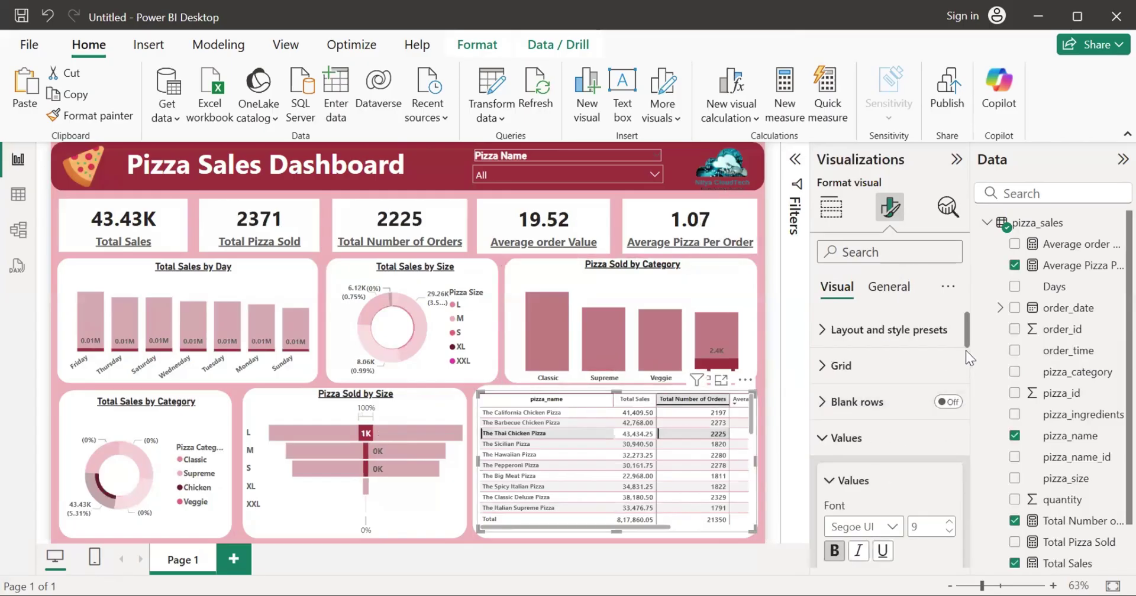
{"action": "left_click_drag", "start_coordinate": [966, 347], "coordinate": [958, 545]}
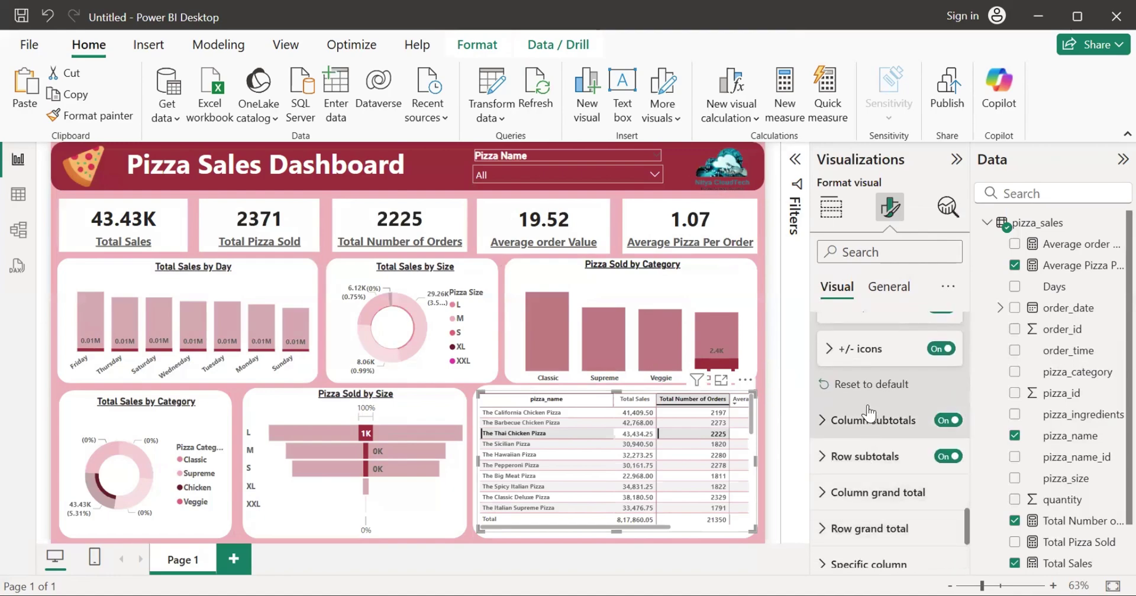
{"action": "left_click", "coordinate": [864, 500]}
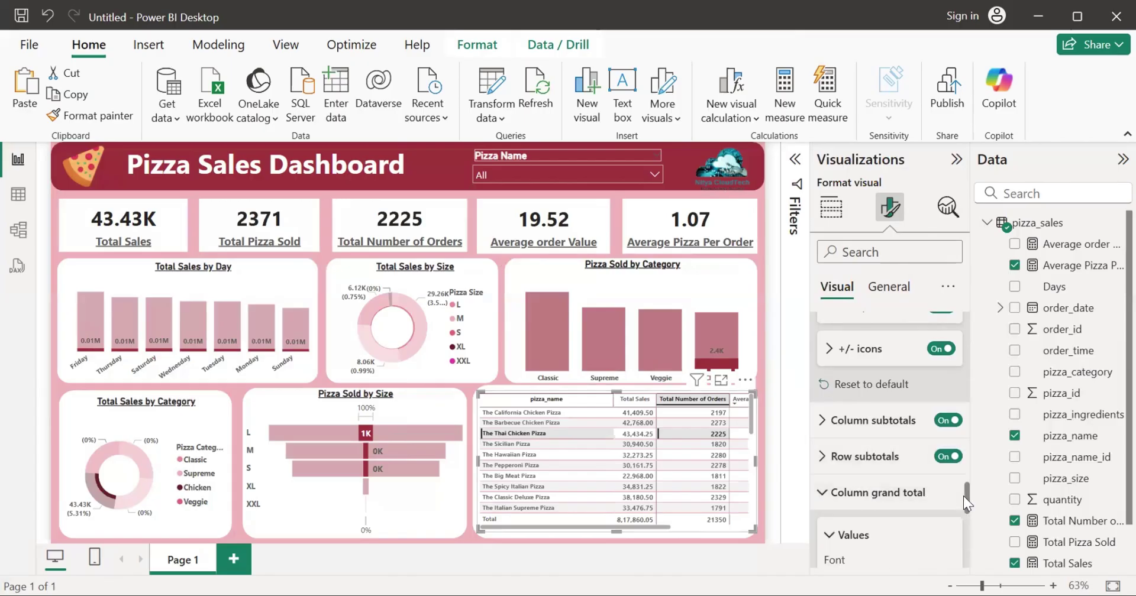
{"action": "left_click_drag", "start_coordinate": [963, 496], "coordinate": [967, 511]}
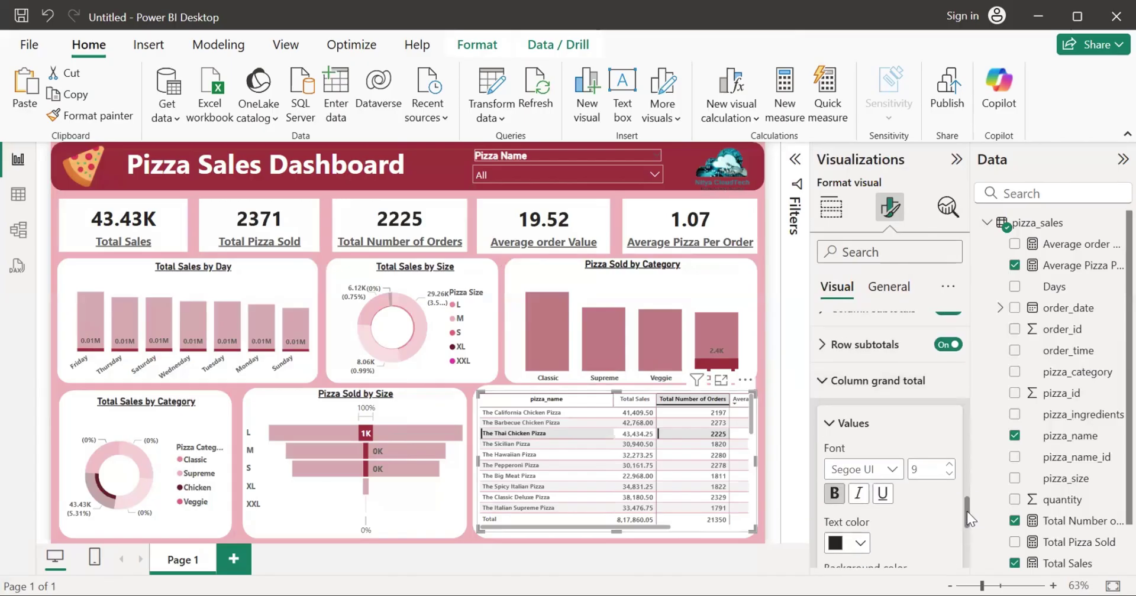
{"action": "left_click", "coordinate": [834, 487]}
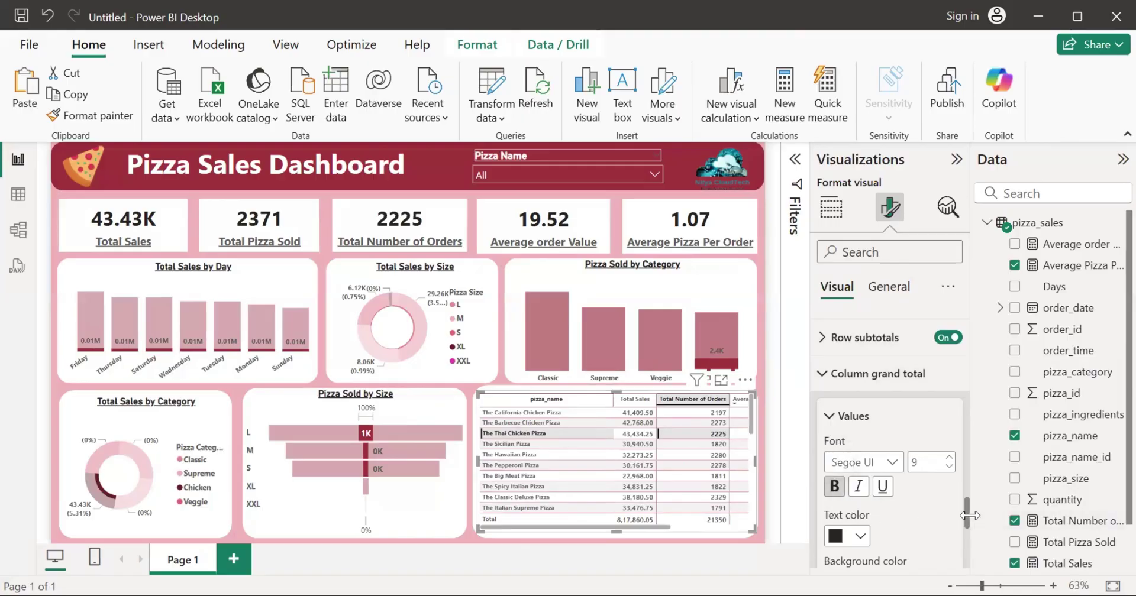
Step: Try a light pink background on the matrix and set the background back to white
{"action": "left_click_drag", "start_coordinate": [965, 518], "coordinate": [904, 300]}
{"action": "left_click", "coordinate": [892, 288]}
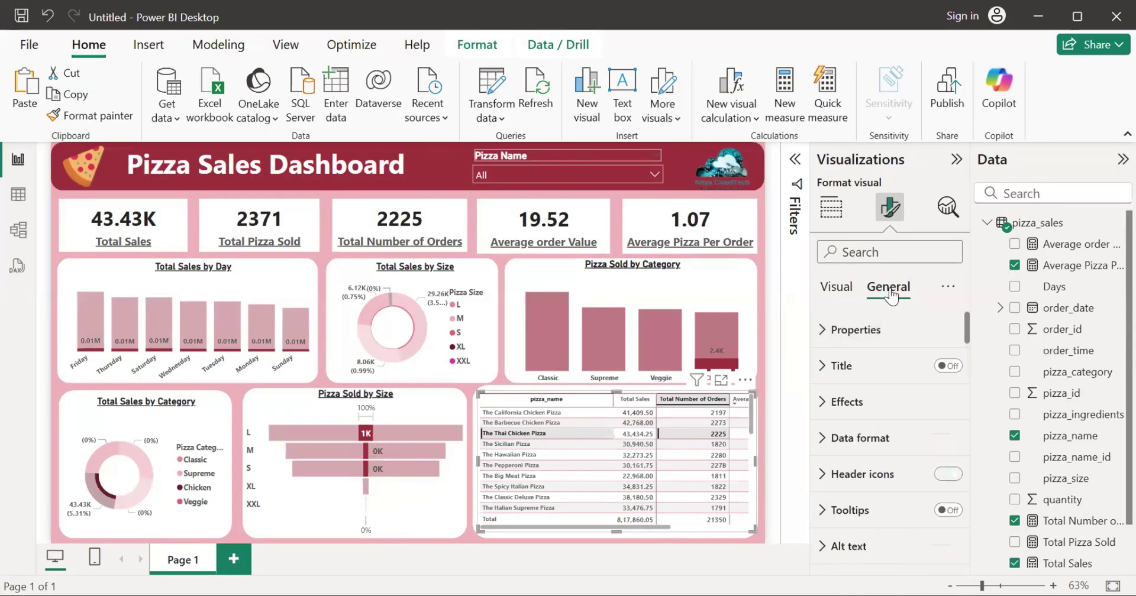
{"action": "left_click", "coordinate": [863, 367]}
{"action": "left_click", "coordinate": [864, 367]}
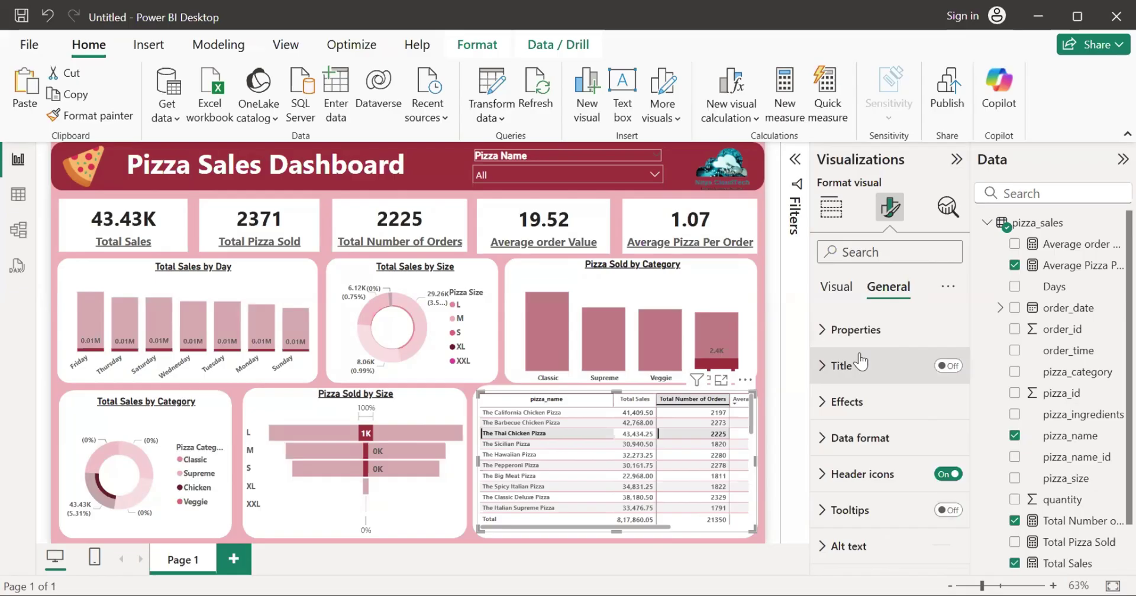
{"action": "left_click", "coordinate": [866, 405]}
{"action": "left_click", "coordinate": [861, 491]}
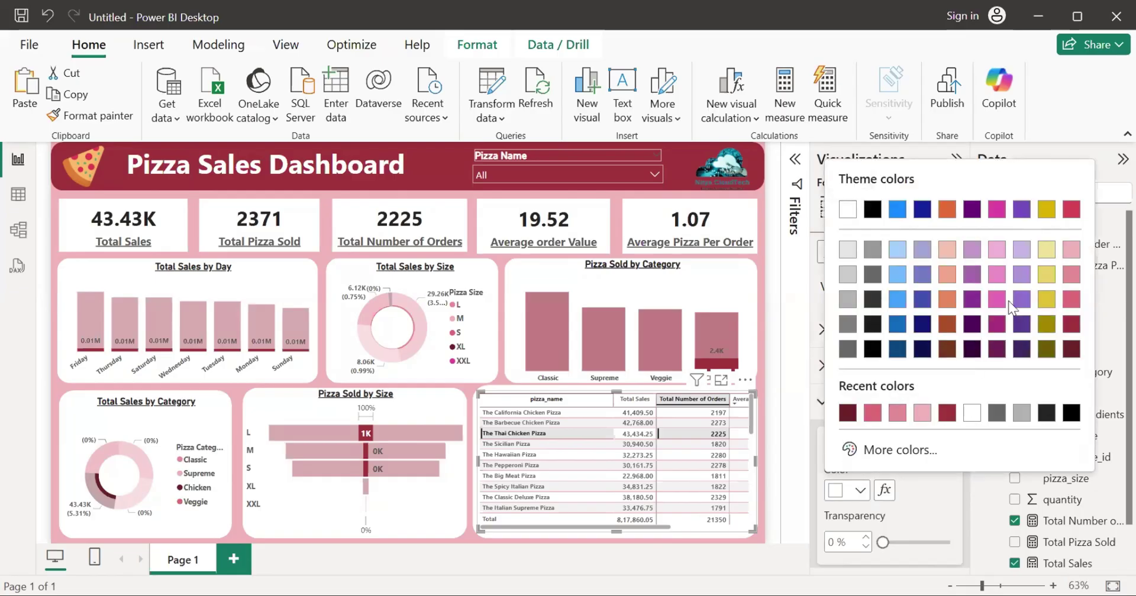
{"action": "left_click", "coordinate": [1070, 250]}
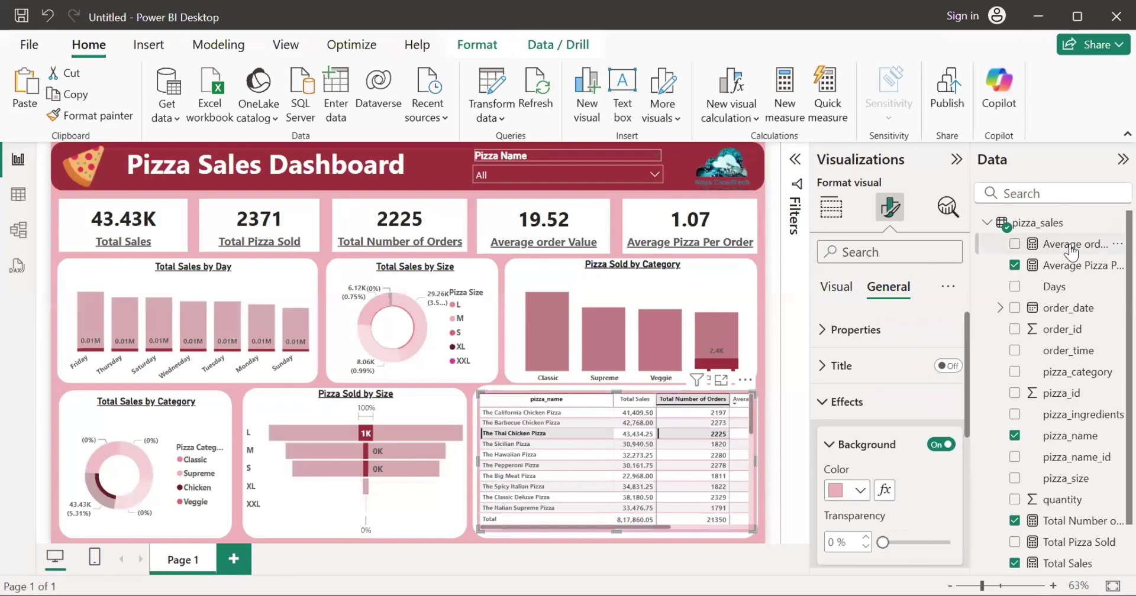
{"action": "left_click", "coordinate": [861, 491]}
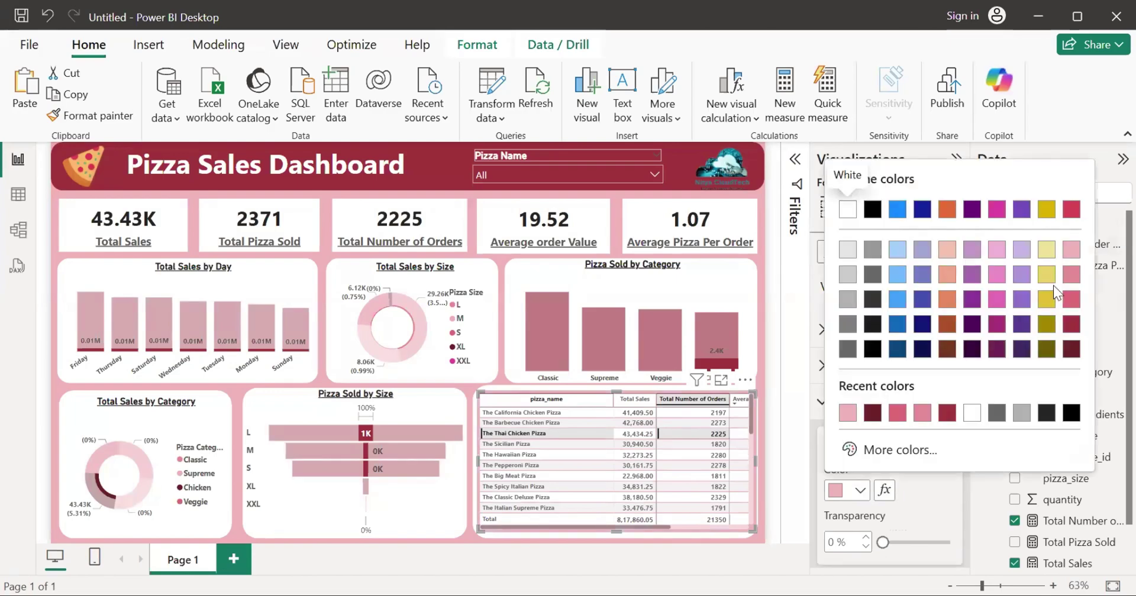
{"action": "left_click", "coordinate": [971, 413]}
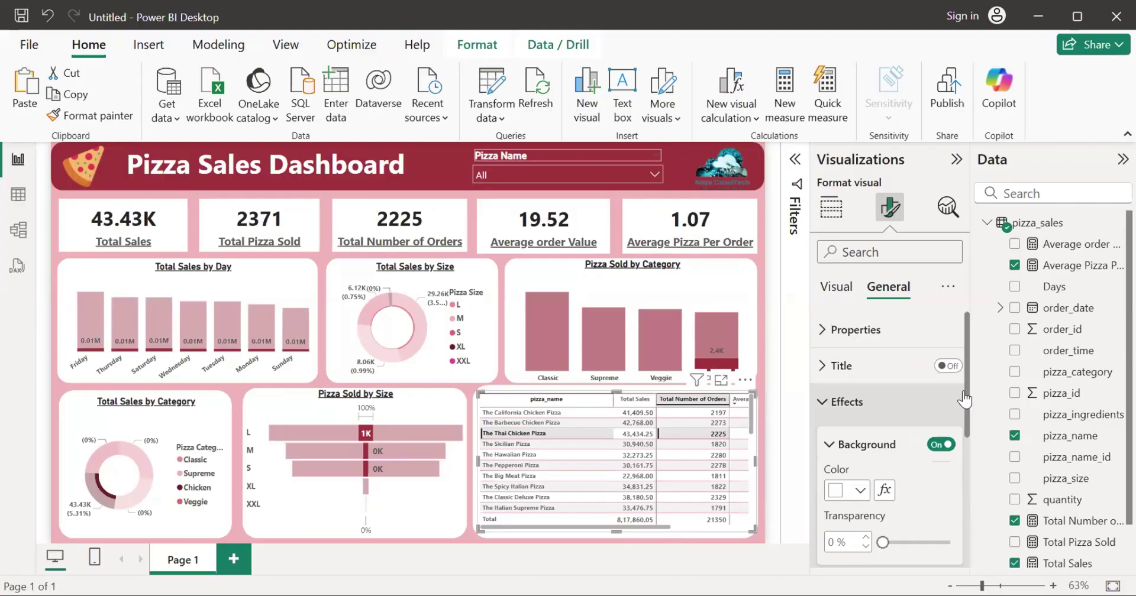
Step: Try a shadow and a visual border on the matrix and switch both back off
{"action": "scroll", "coordinate": [965, 400], "scroll_direction": "down", "scroll_amount": 2}
{"action": "left_click_drag", "start_coordinate": [965, 401], "coordinate": [954, 481]}
{"action": "left_click", "coordinate": [942, 442]}
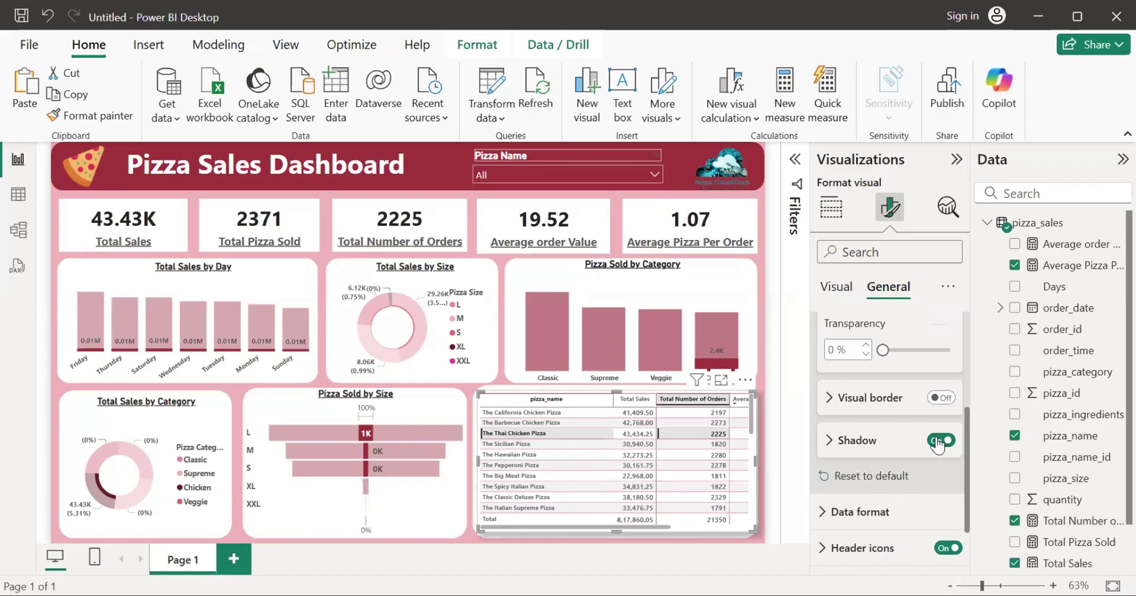
{"action": "left_click", "coordinate": [937, 444]}
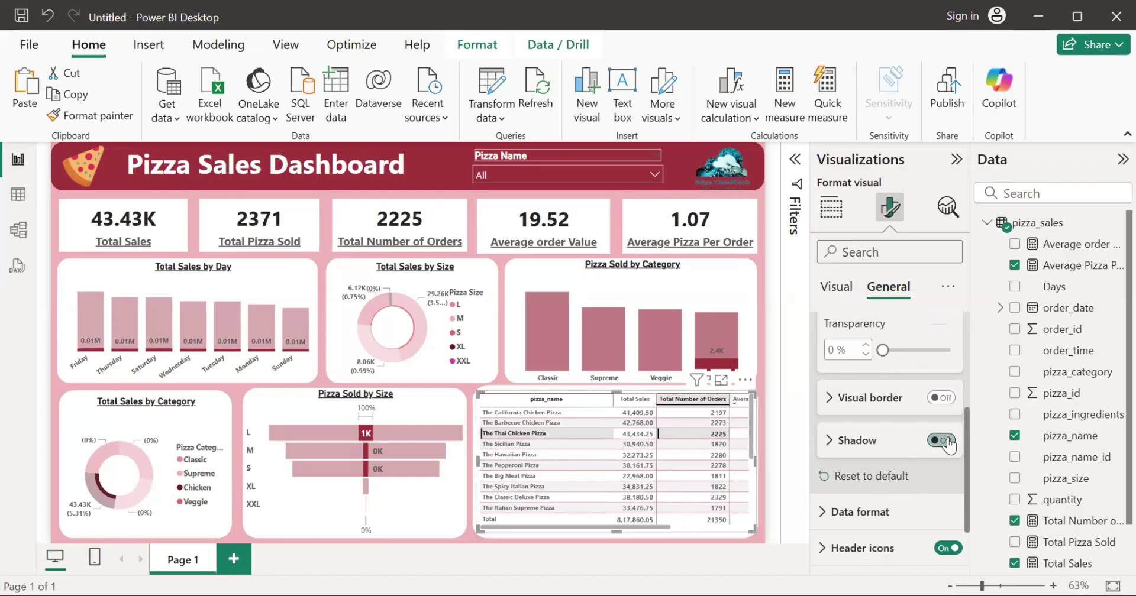
{"action": "left_click", "coordinate": [942, 400]}
{"action": "left_click", "coordinate": [941, 400]}
{"action": "left_click", "coordinate": [941, 400]}
{"action": "left_click", "coordinate": [942, 400]}
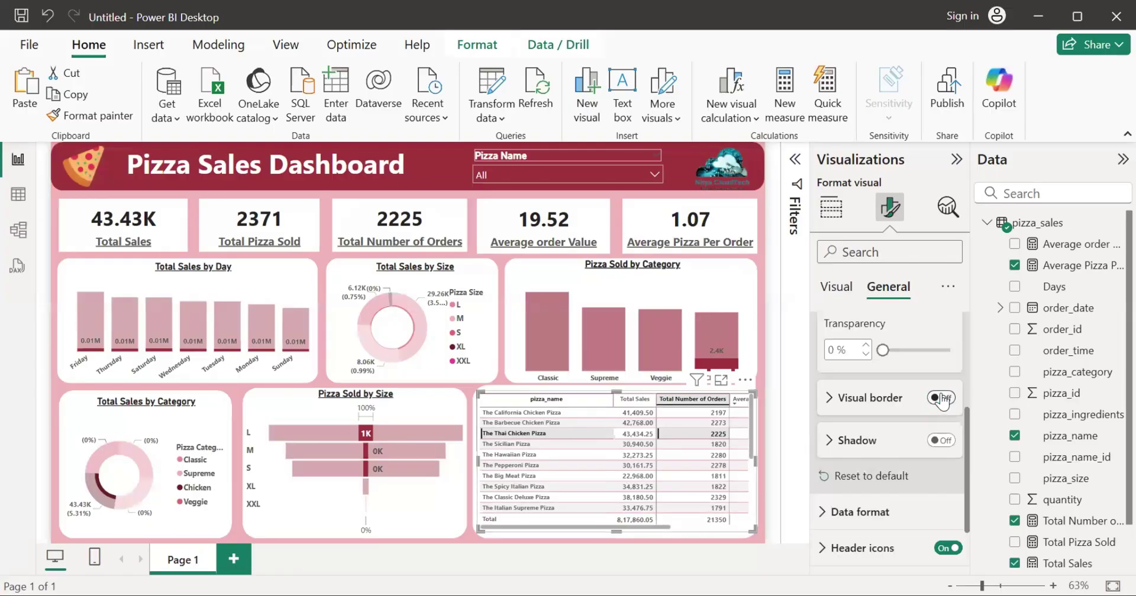
{"action": "left_click_drag", "start_coordinate": [967, 437], "coordinate": [968, 497]}
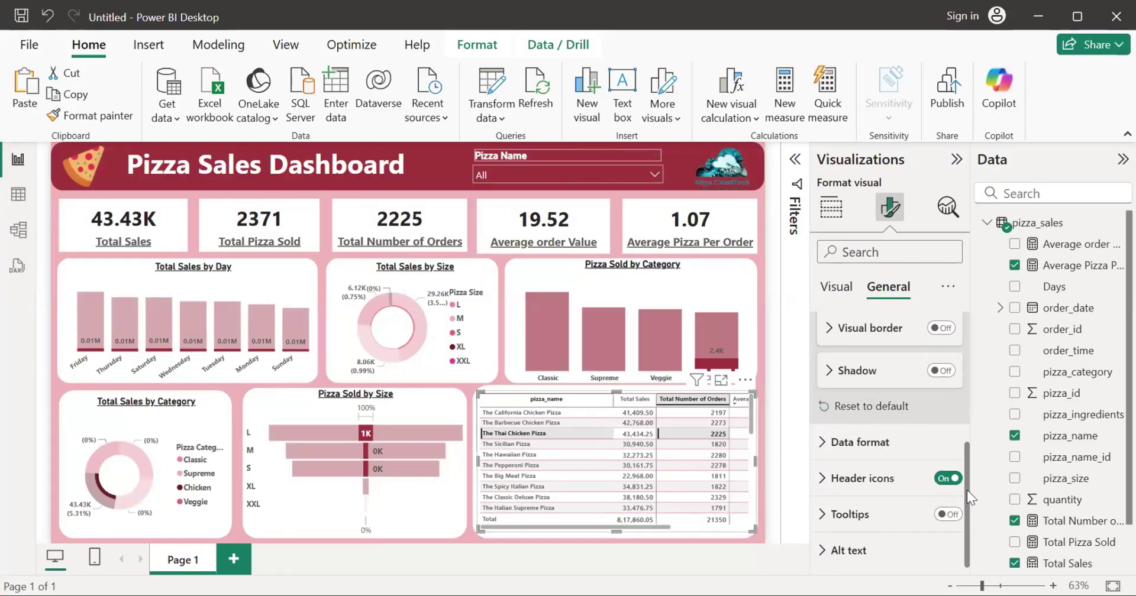
{"action": "left_click", "coordinate": [767, 538]}
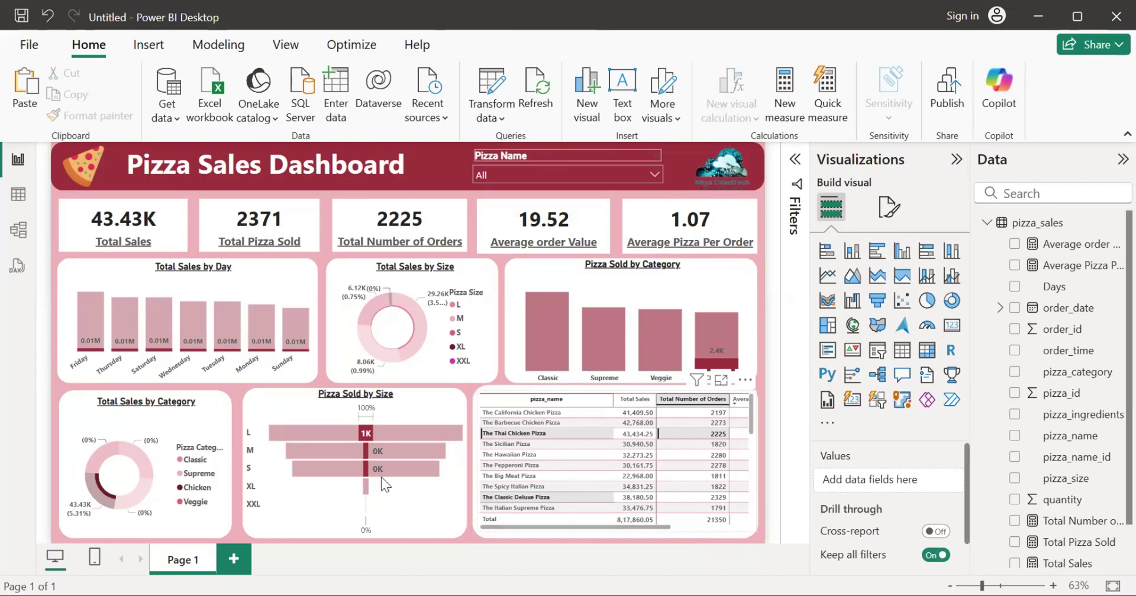
{"action": "left_click", "coordinate": [440, 518]}
{"action": "left_click", "coordinate": [504, 474]}
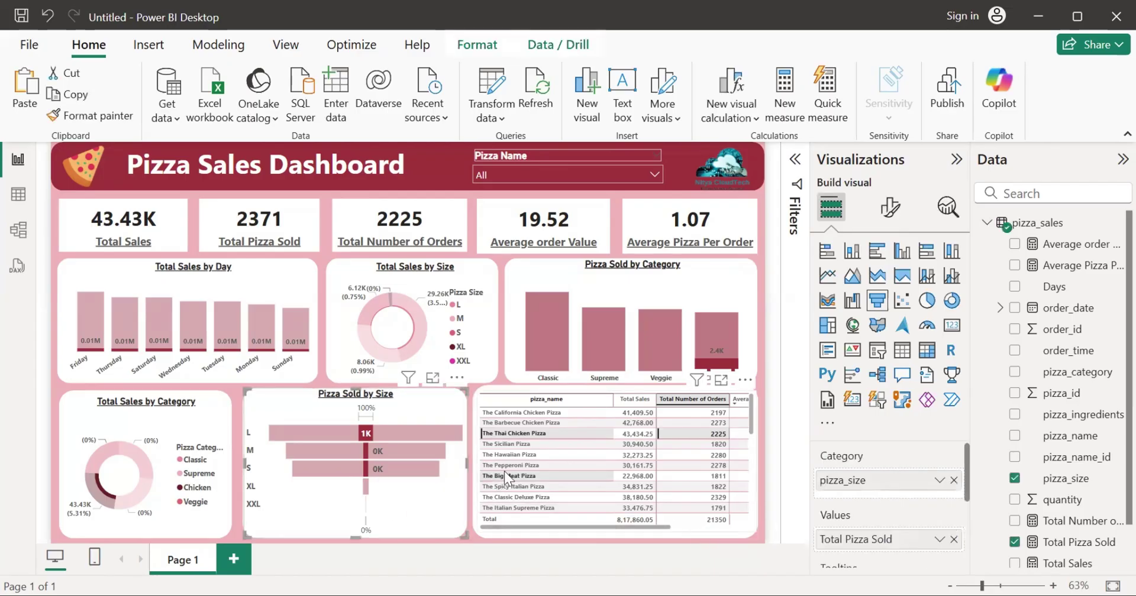
Step: Clear the cross-highlighting from the matrix's pizza row so all visuals show the overall figures
{"action": "left_click", "coordinate": [430, 503]}
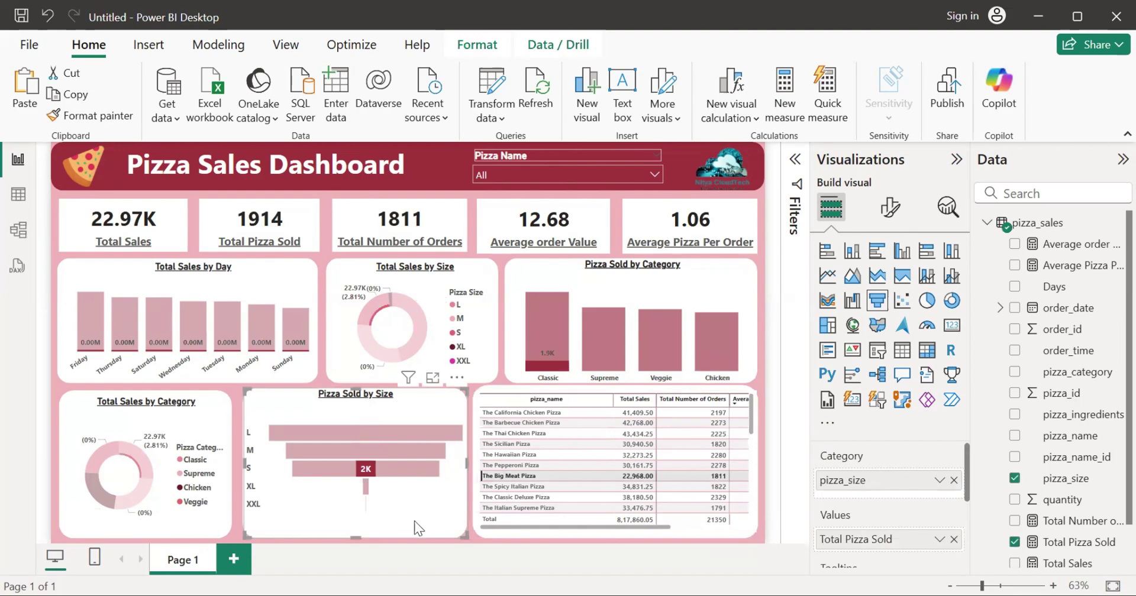
{"action": "left_click", "coordinate": [470, 535]}
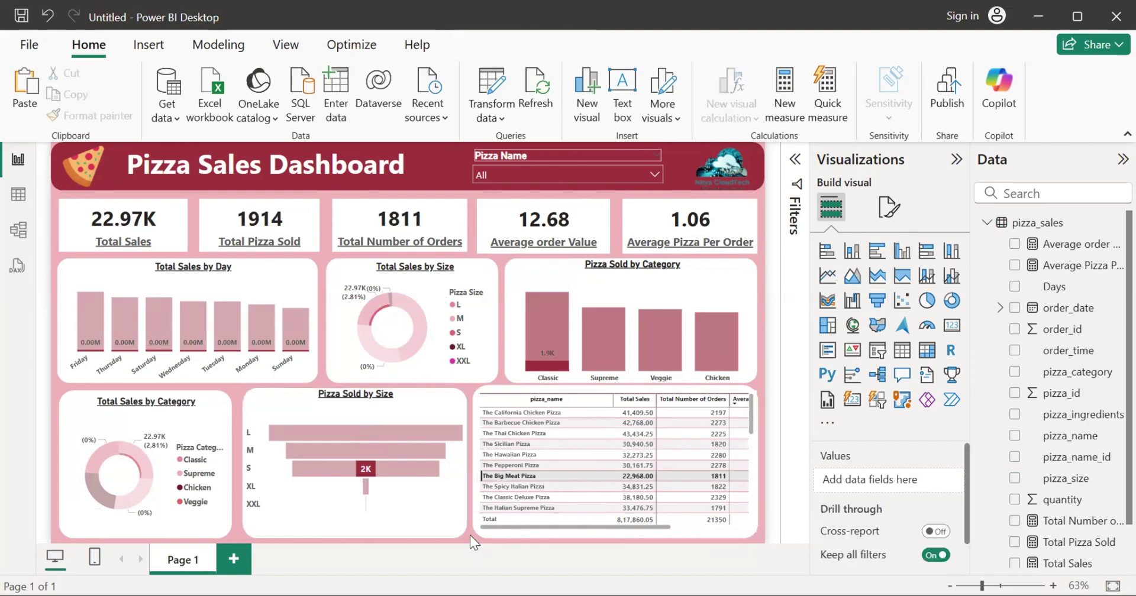
{"action": "left_click", "coordinate": [551, 318]}
{"action": "left_click", "coordinate": [552, 319]}
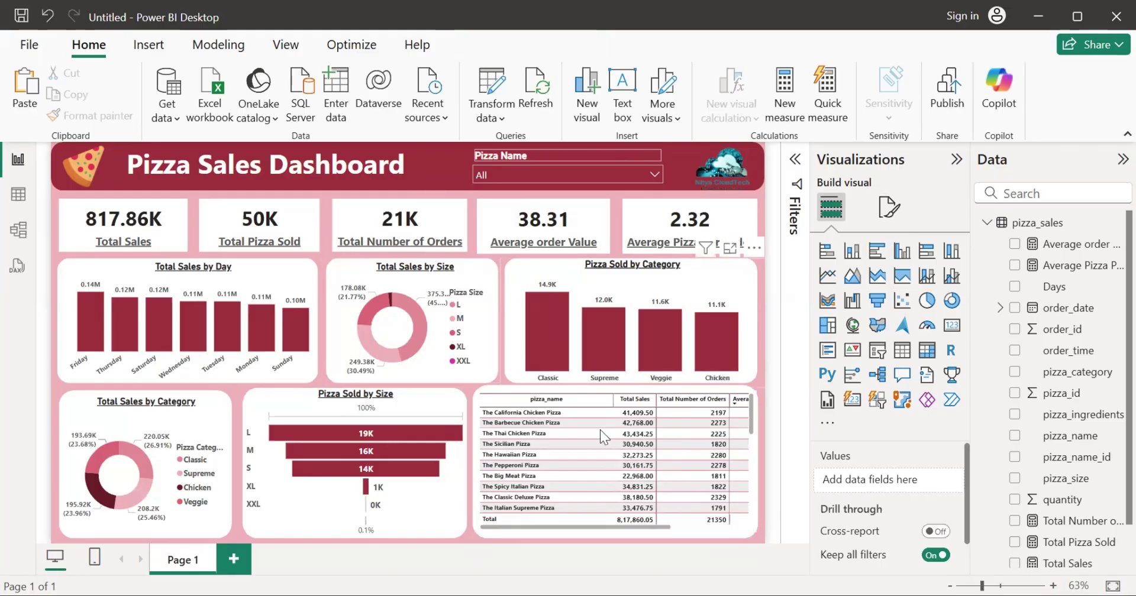
Step: Cross-highlight the dashboard by the Supreme column of Pizza Sold by Category and examine all of the matrix's columns
{"action": "left_click_drag", "start_coordinate": [589, 523], "coordinate": [569, 539]}
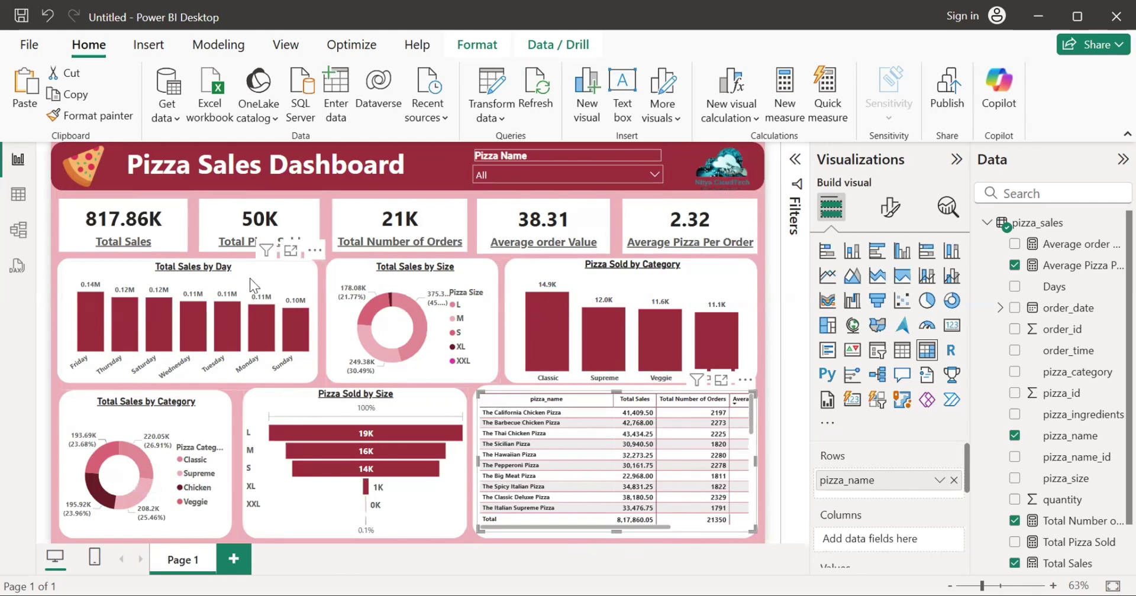
{"action": "mouse_move", "coordinate": [608, 328]}
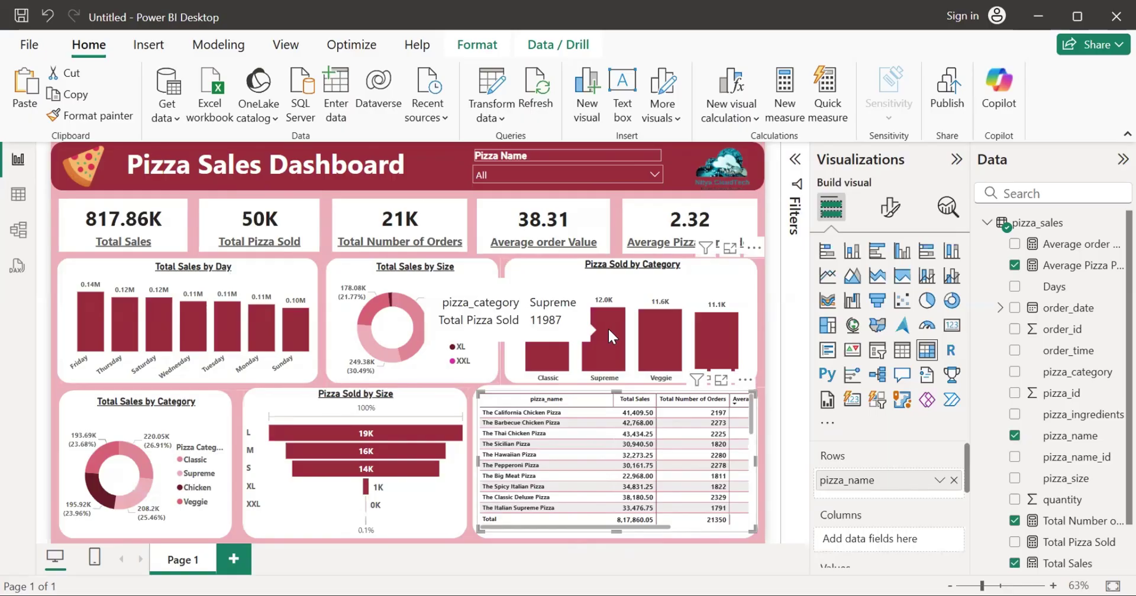
{"action": "left_click", "coordinate": [609, 328]}
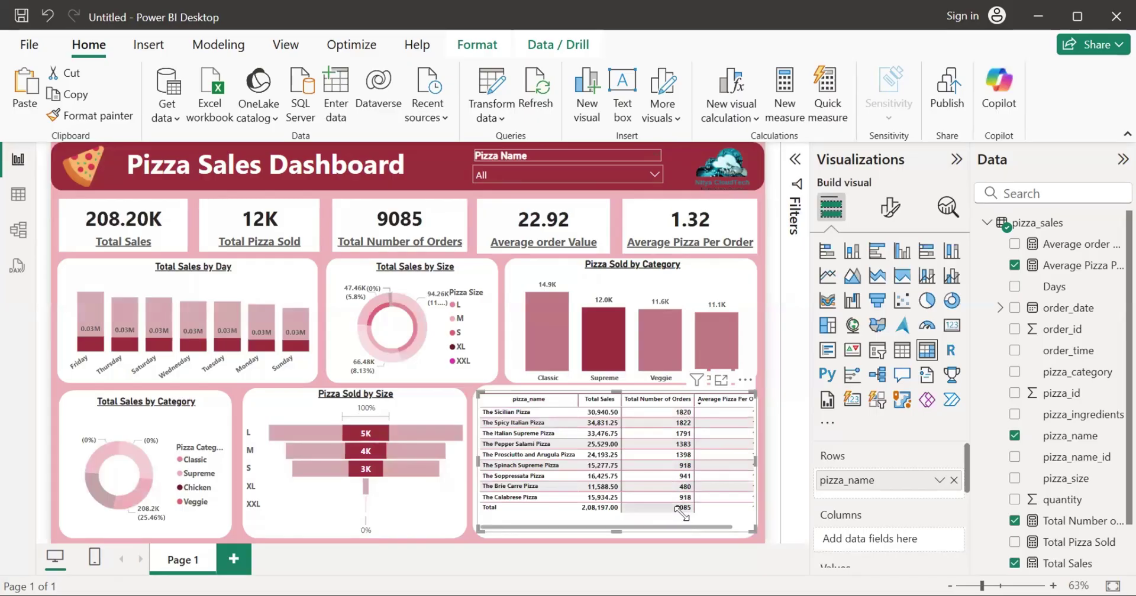
{"action": "left_click_drag", "start_coordinate": [673, 525], "coordinate": [695, 525]}
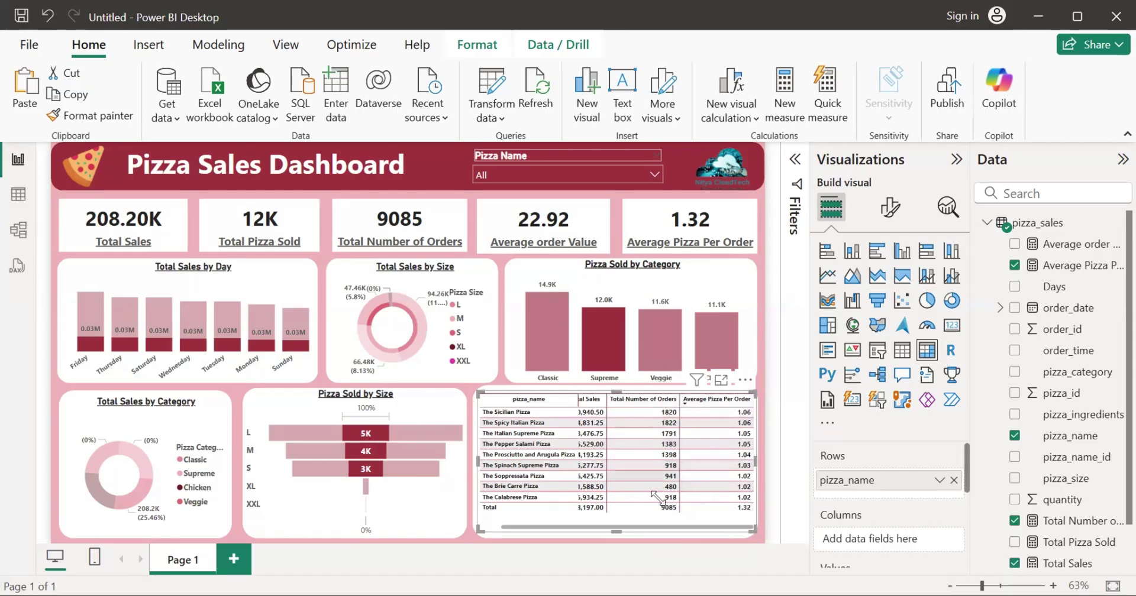
{"action": "left_click_drag", "start_coordinate": [655, 525], "coordinate": [633, 526]}
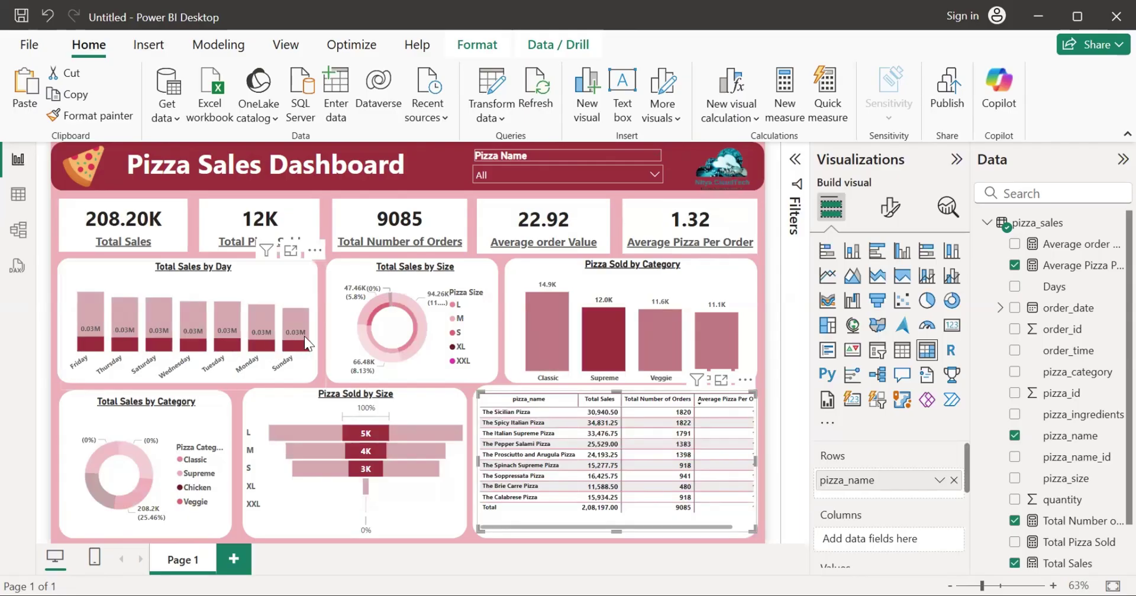
Step: Shift the Total Sales by Size donut slightly left and try cross-highlighting by the funnel's XL bar, clearing the highlight again
{"action": "mouse_move", "coordinate": [305, 342]}
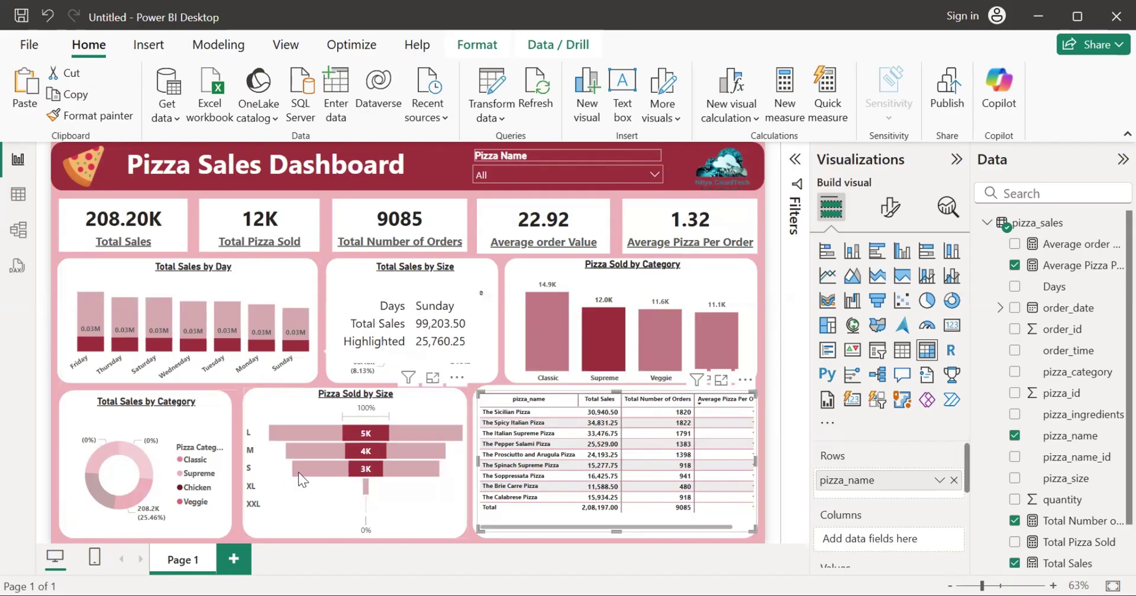
{"action": "left_click_drag", "start_coordinate": [379, 342], "coordinate": [375, 338]}
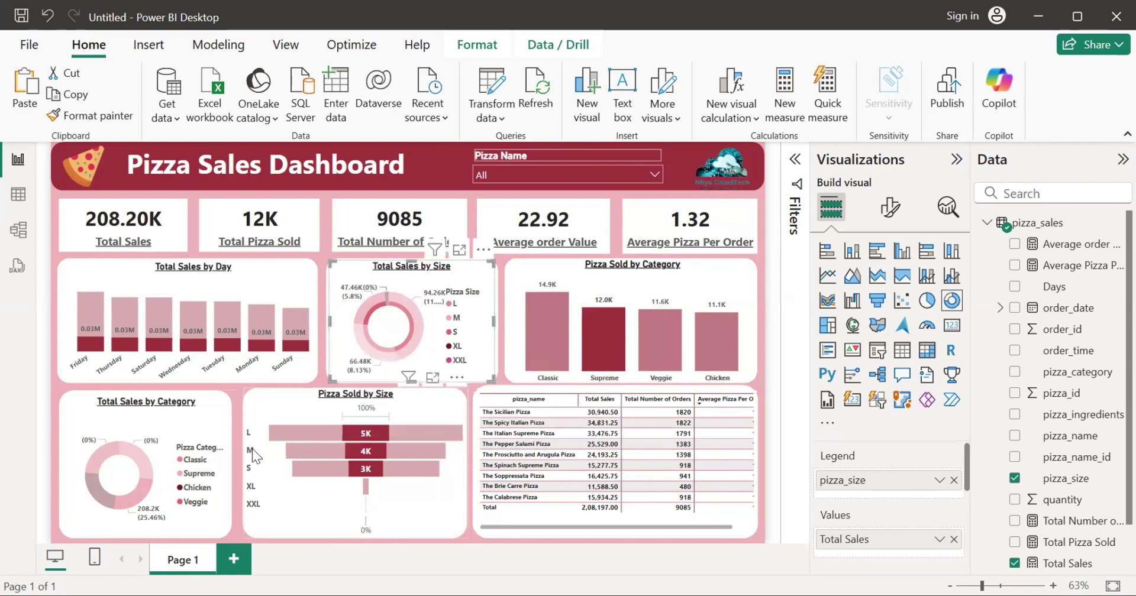
{"action": "mouse_move", "coordinate": [376, 446]}
{"action": "left_click", "coordinate": [366, 485]}
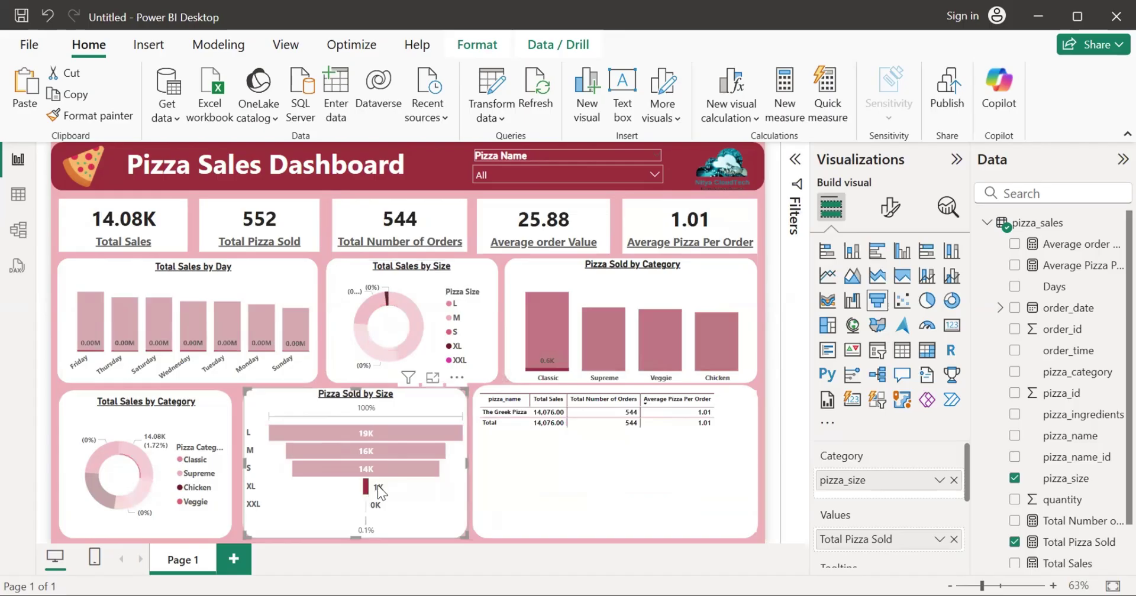
{"action": "left_click", "coordinate": [330, 489]}
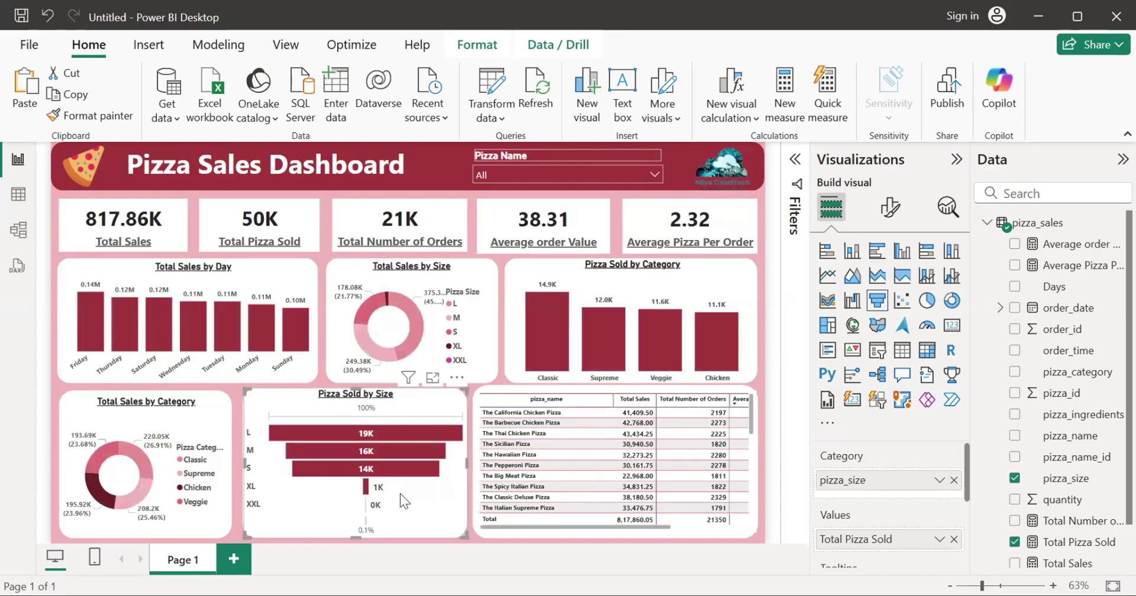
Step: Filter the dashboard to The Big Meat Pizza with the Pizza Name slicer and collapse its list
{"action": "left_click", "coordinate": [653, 170]}
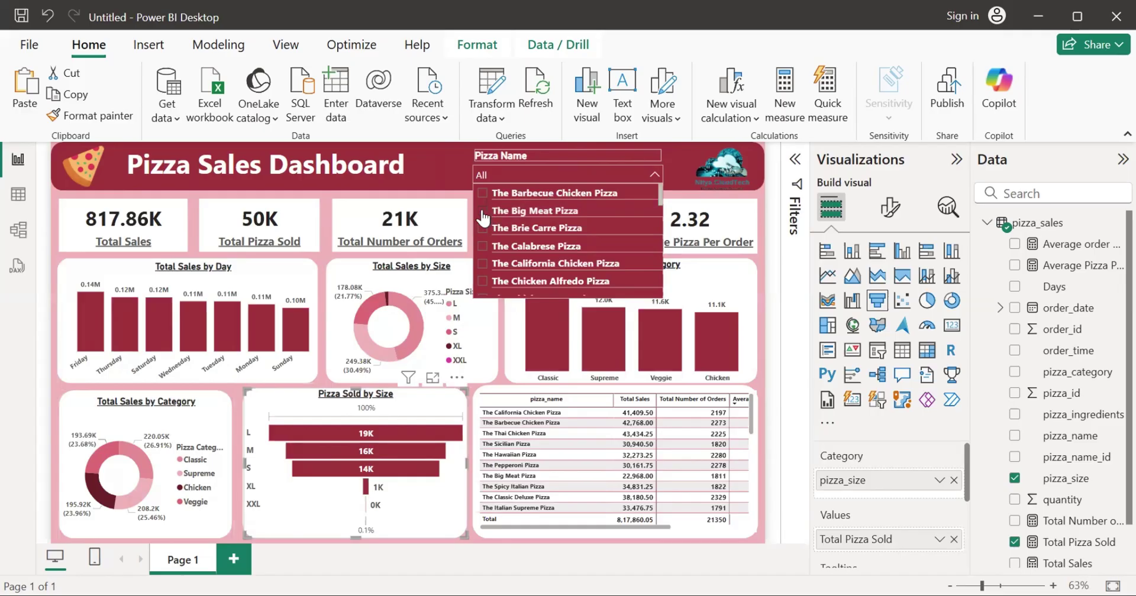
{"action": "left_click", "coordinate": [482, 211]}
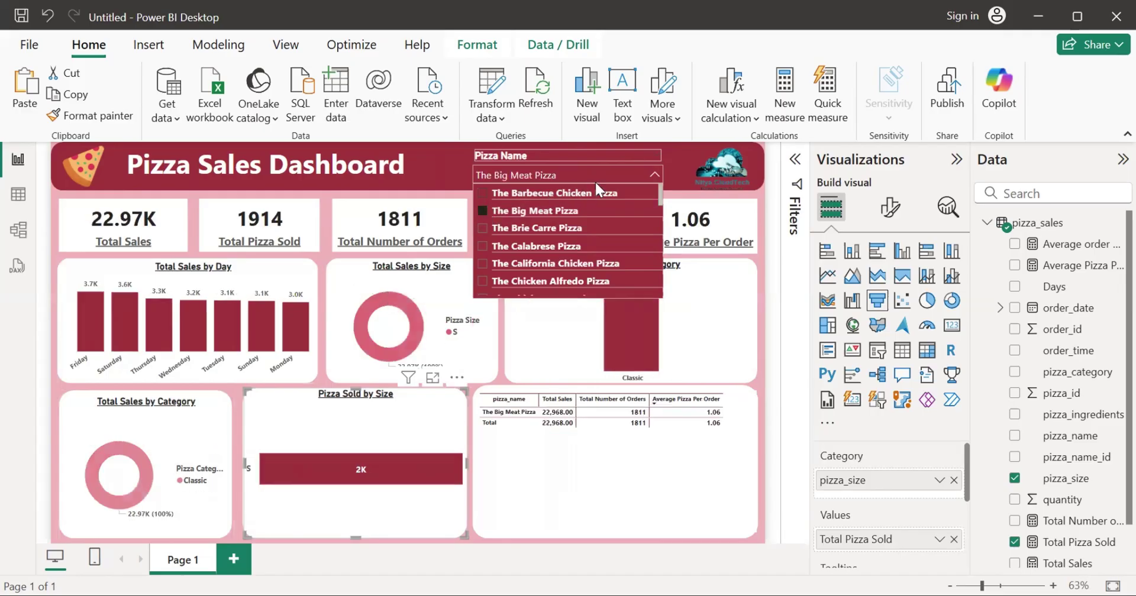
{"action": "left_click", "coordinate": [654, 174]}
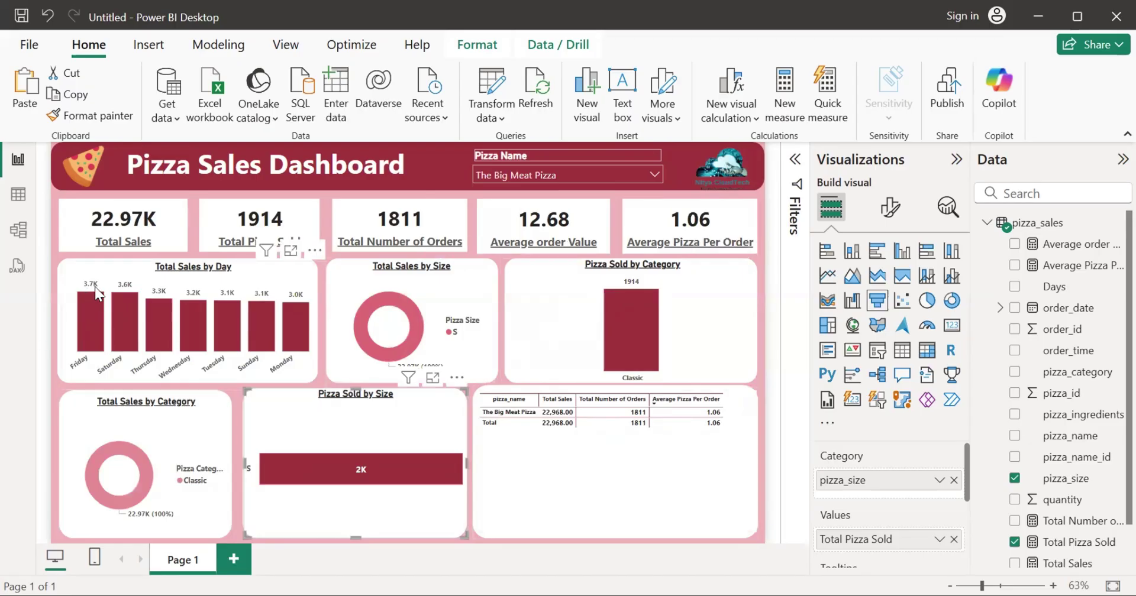
Step: Examine the day, size and category visuals under The Big Meat Pizza filter, trying the donut and funnel for cross-highlighting
{"action": "mouse_move", "coordinate": [102, 294]}
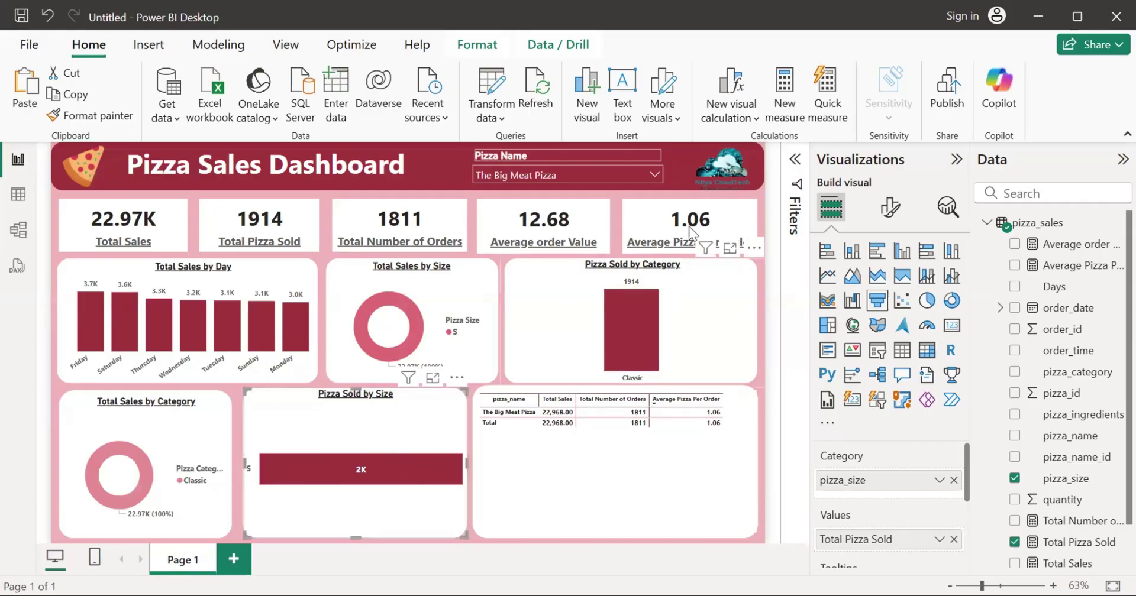
{"action": "left_click", "coordinate": [683, 164]}
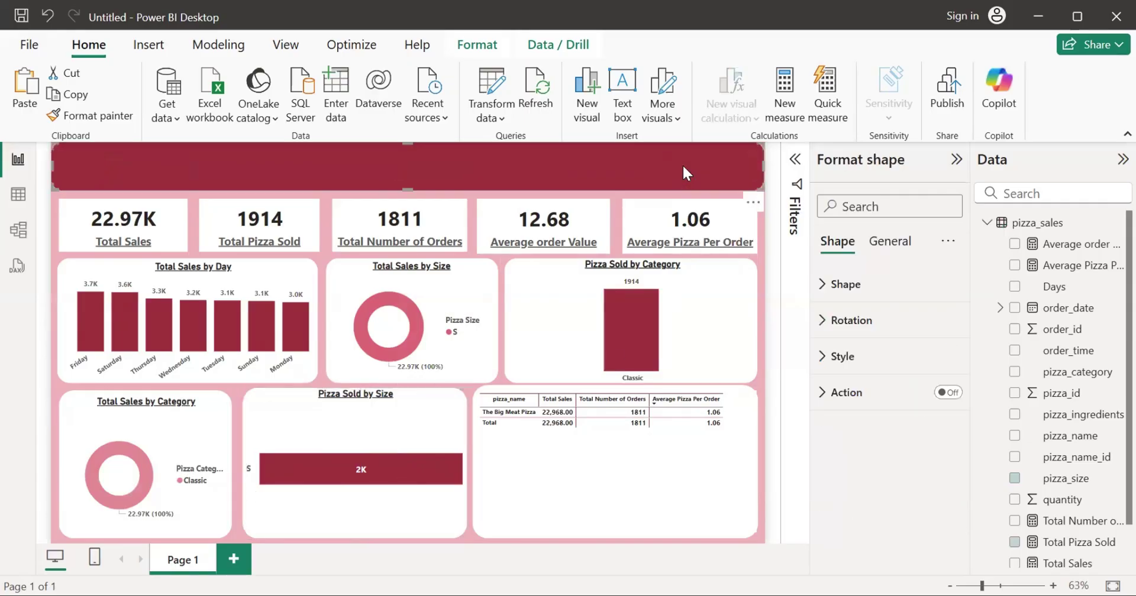
{"action": "left_click", "coordinate": [761, 258]}
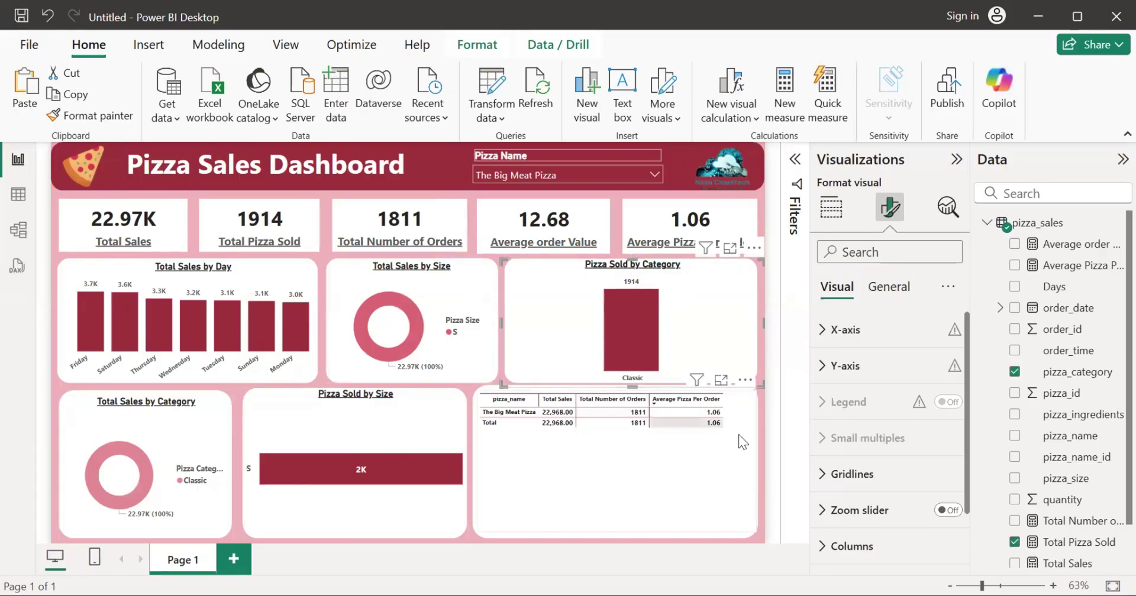
{"action": "left_click", "coordinate": [762, 420]}
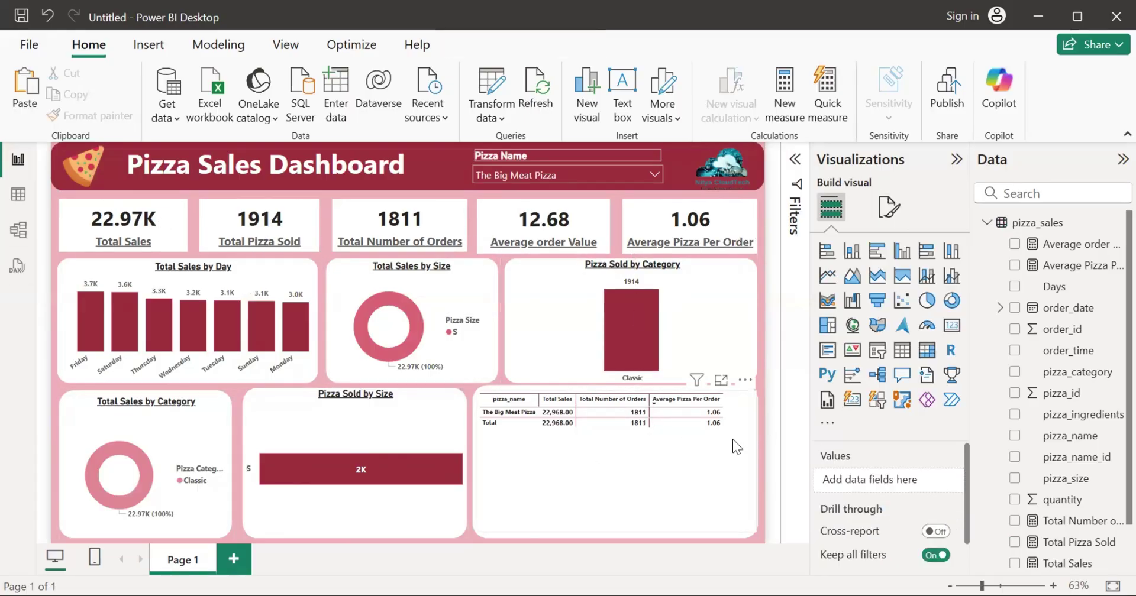
{"action": "left_click", "coordinate": [418, 328]}
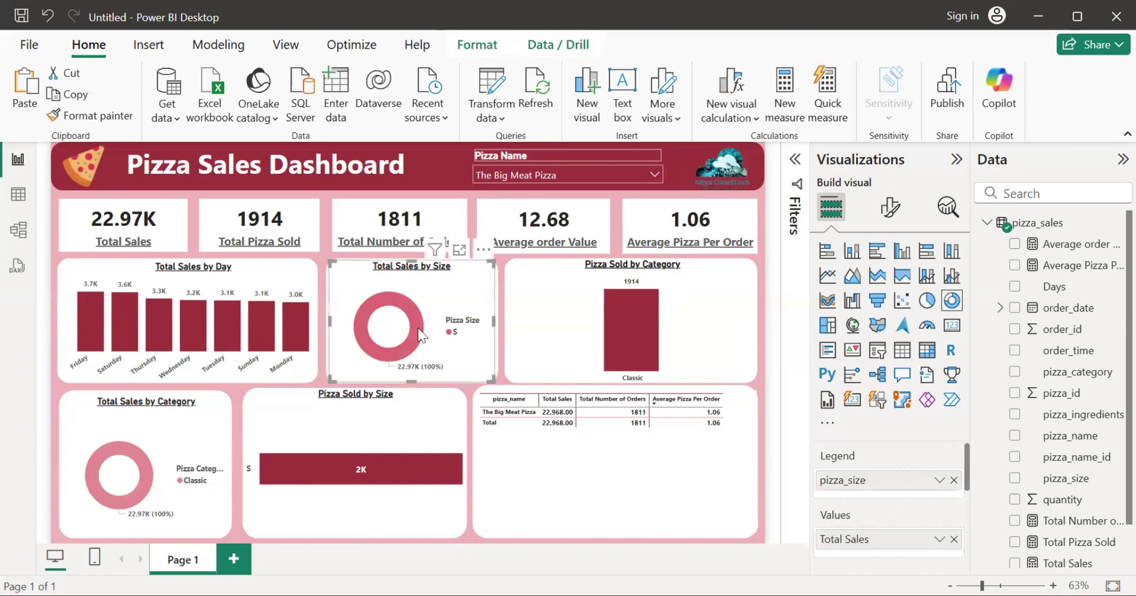
{"action": "left_click", "coordinate": [366, 467]}
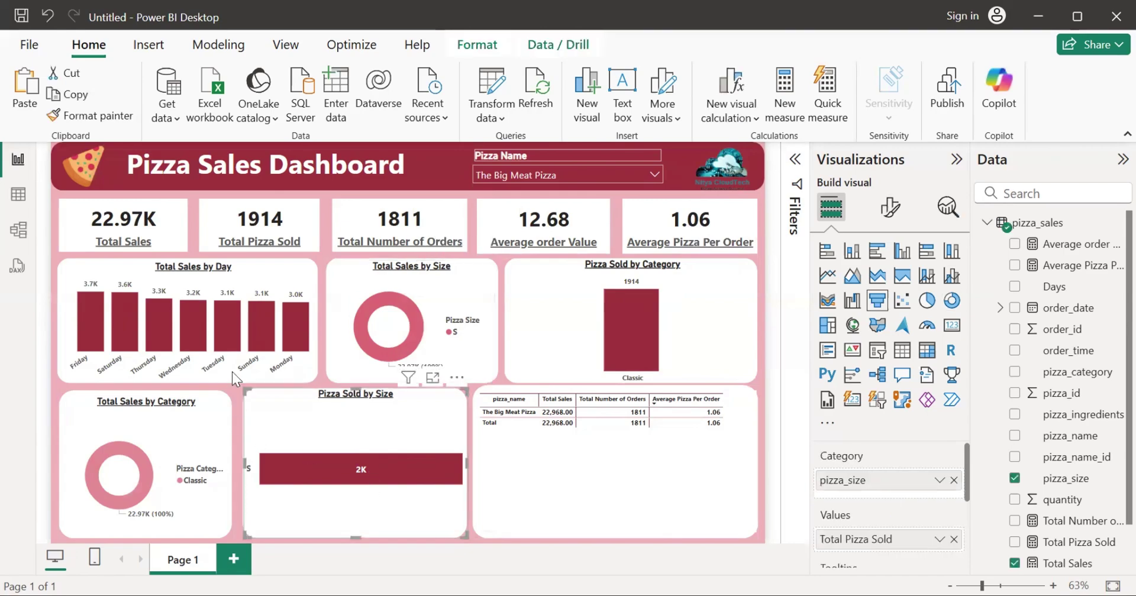
{"action": "left_click", "coordinate": [263, 341]}
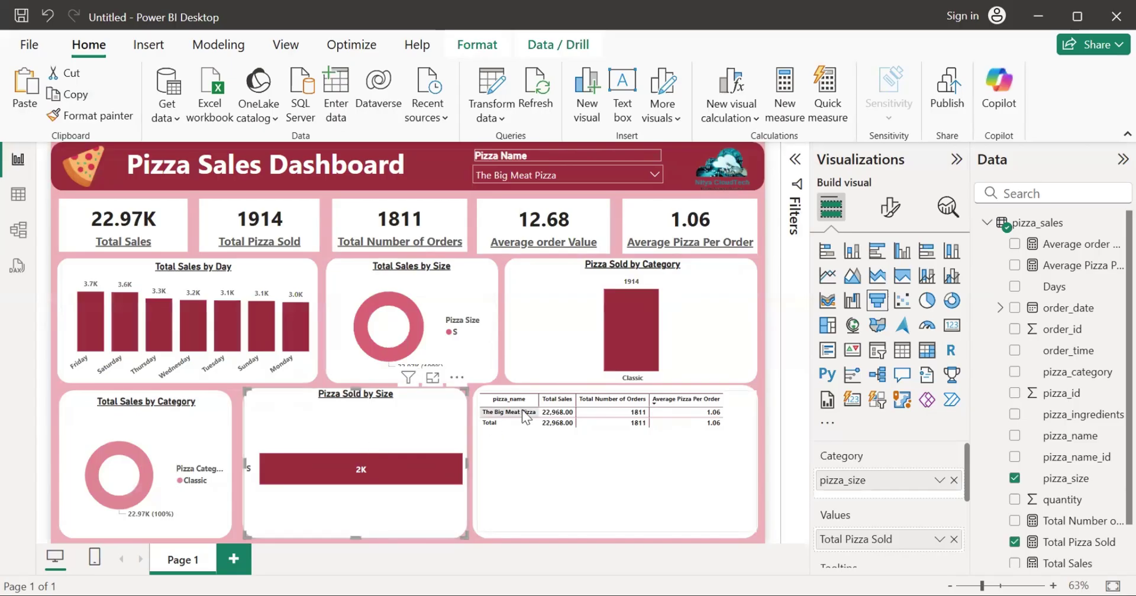
Step: Switch the Pizza Name slicer to The Barbecue Chicken Pizza, check the filtered visuals and clear the slicer selection
{"action": "left_click", "coordinate": [654, 175]}
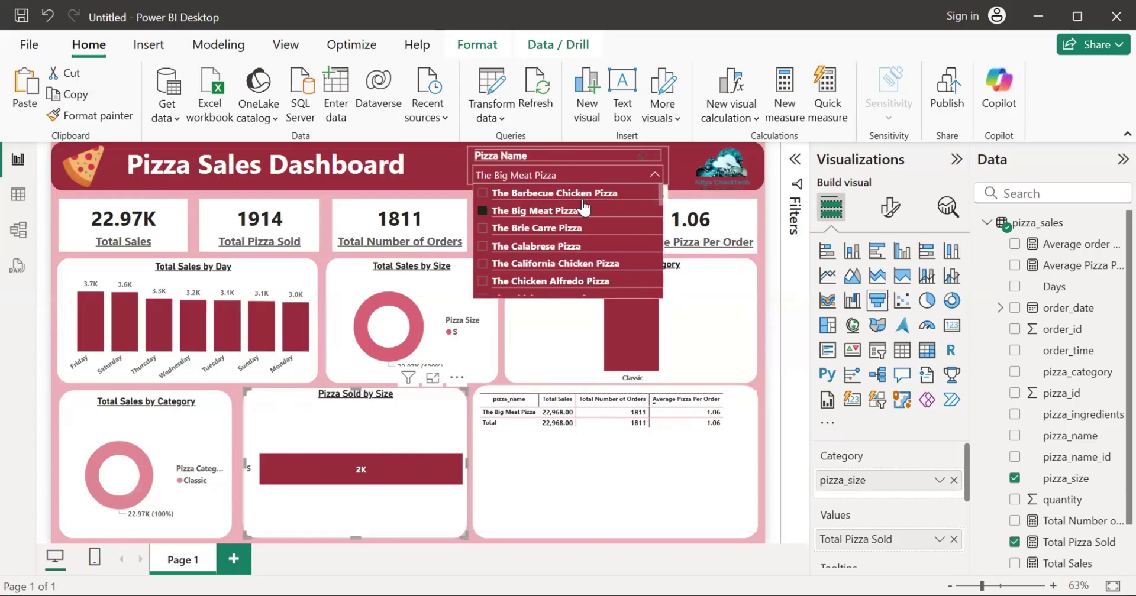
{"action": "left_click", "coordinate": [491, 193]}
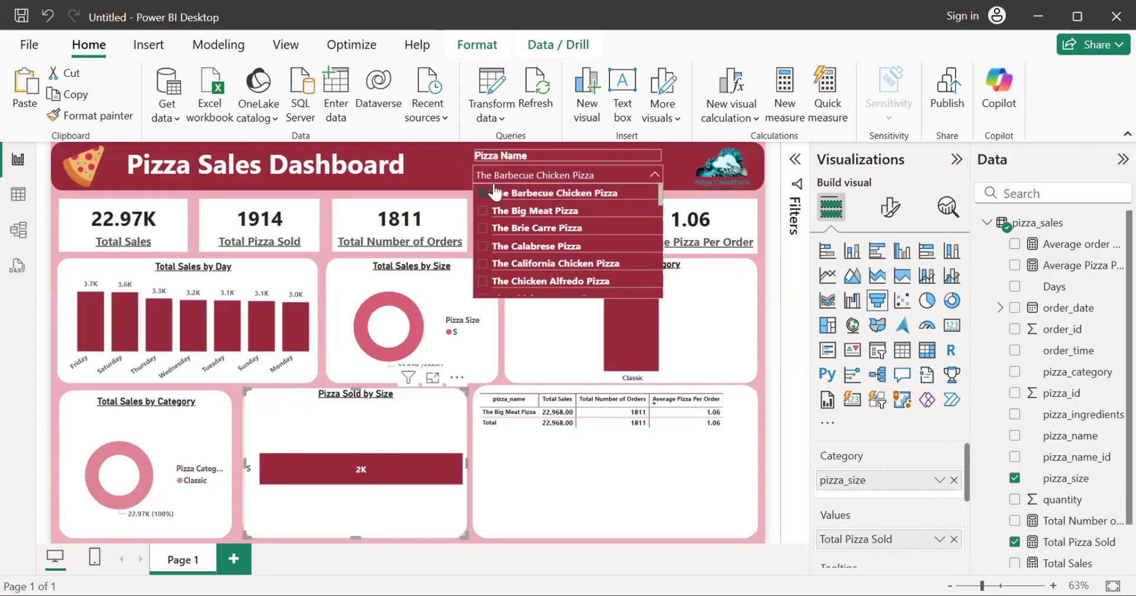
{"action": "left_click", "coordinate": [648, 171]}
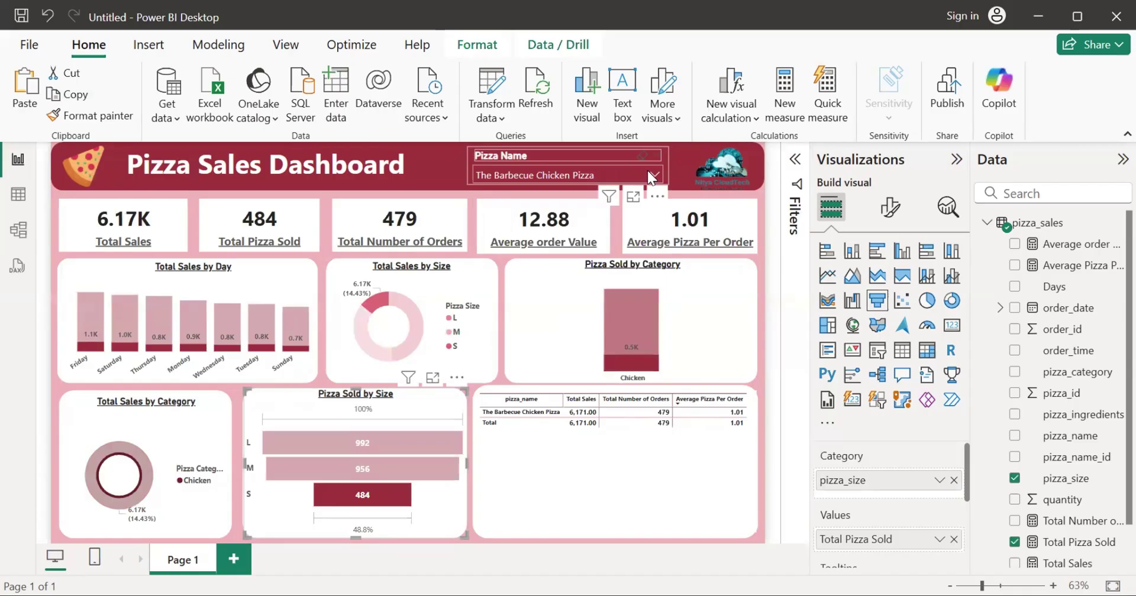
{"action": "left_click", "coordinate": [647, 157]}
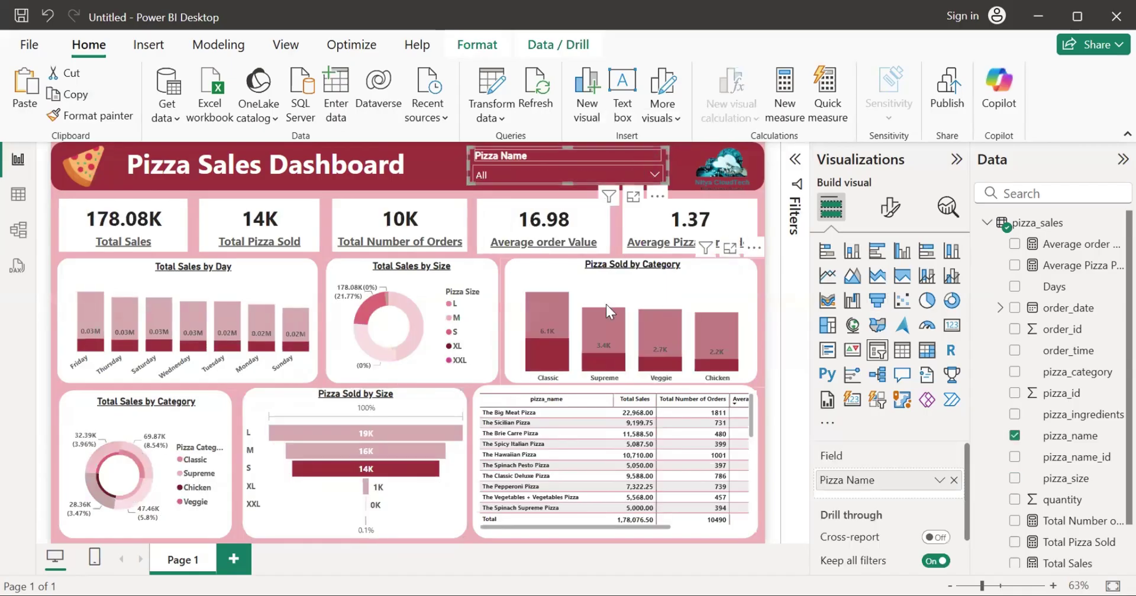
Step: Clear the remaining size S cross-highlighting from the dashboard and deselect the Total Sales by Size donut
{"action": "left_click", "coordinate": [426, 292]}
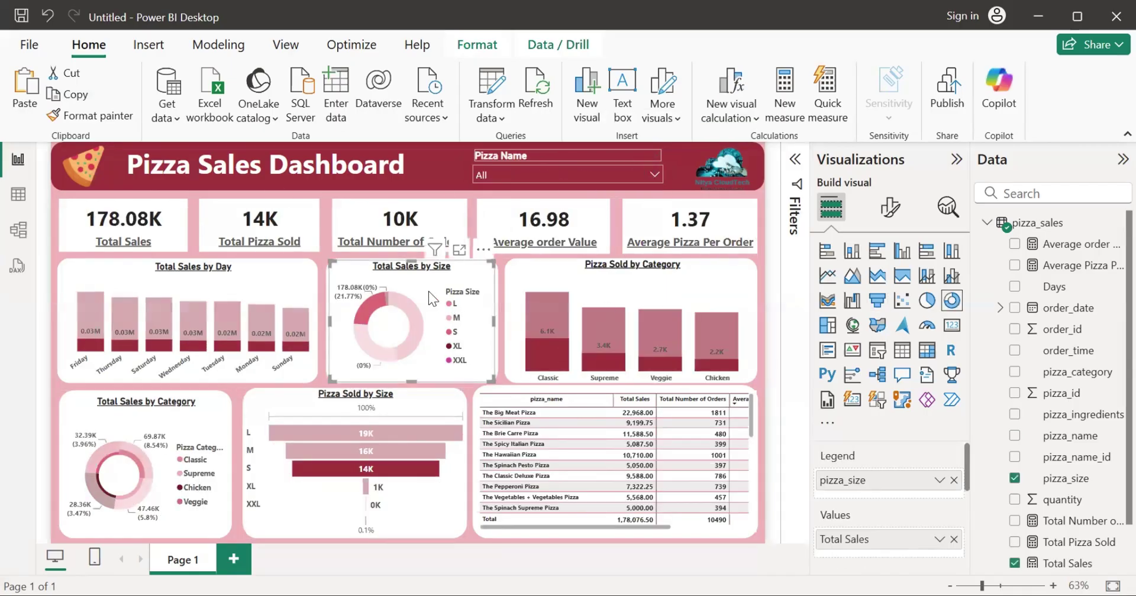
{"action": "left_click", "coordinate": [530, 357]}
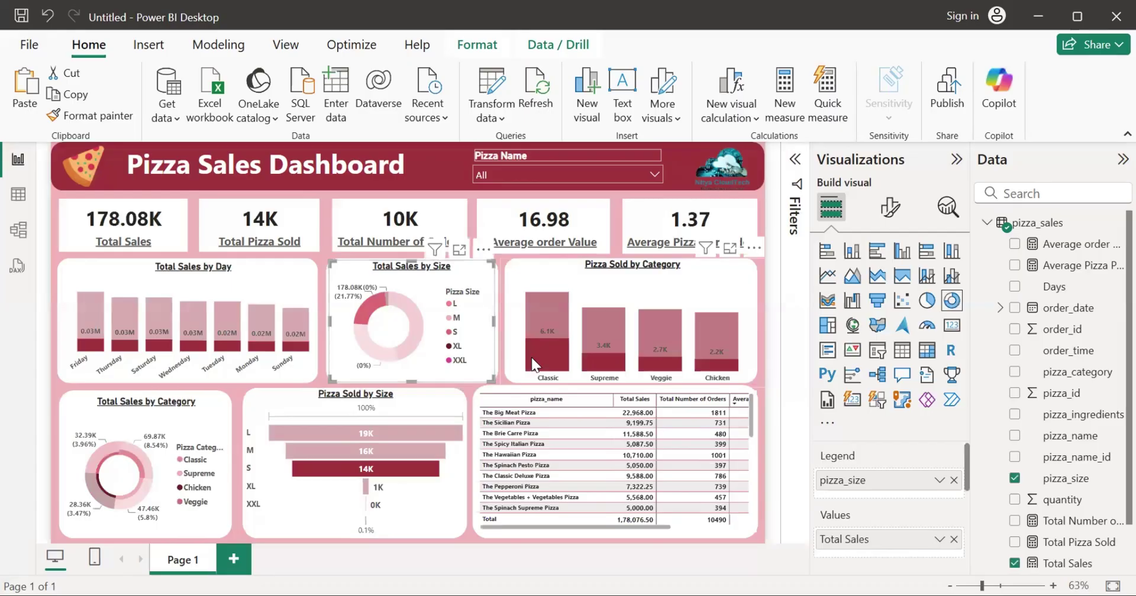
{"action": "left_click", "coordinate": [531, 356]}
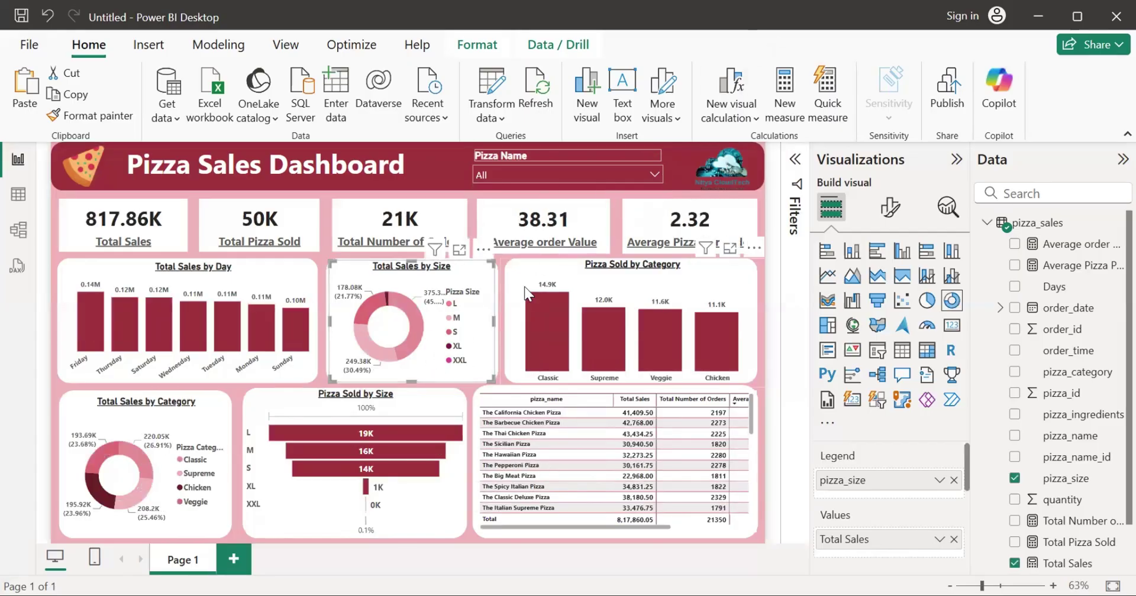
{"action": "left_click", "coordinate": [474, 200]}
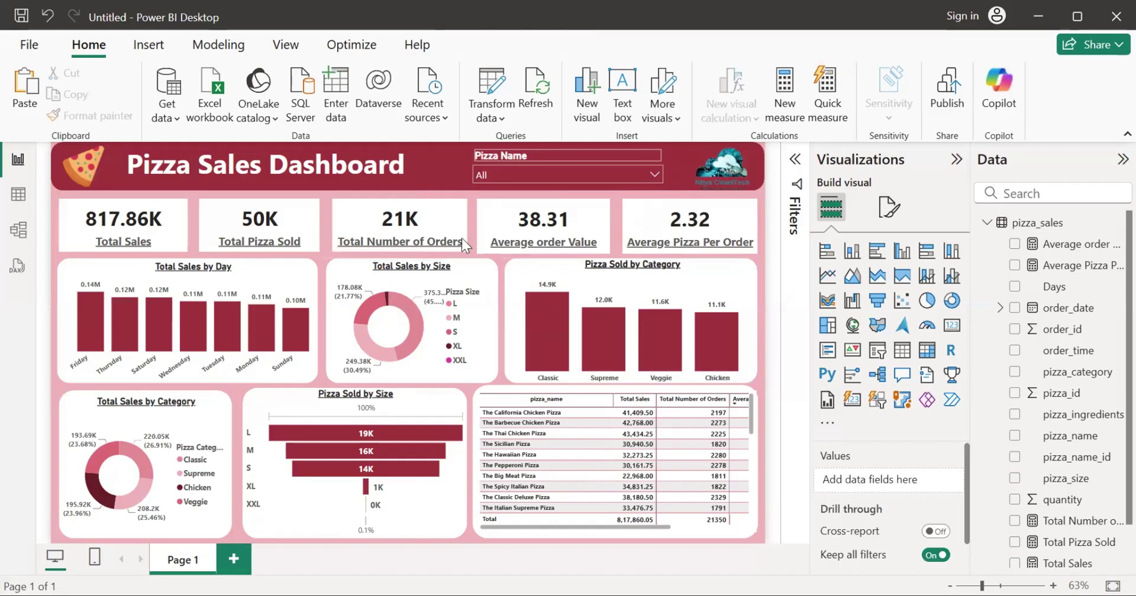
Step: Move the Total Sales by Size donut slightly right to realign it within its white card, and deselect it
{"action": "left_click", "coordinate": [440, 317]}
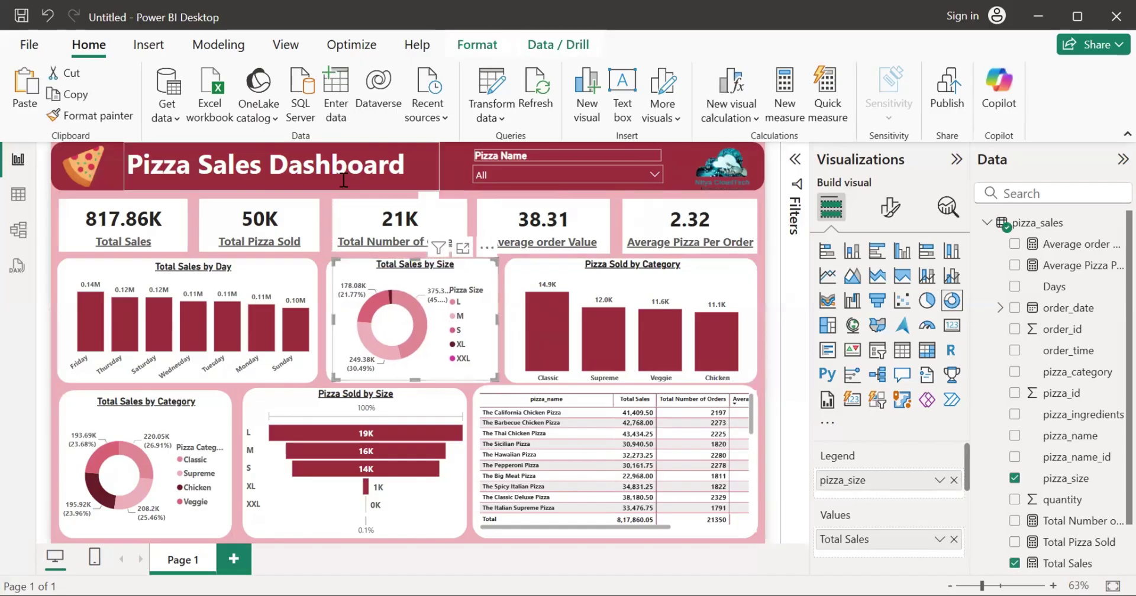
{"action": "left_click", "coordinate": [327, 197]}
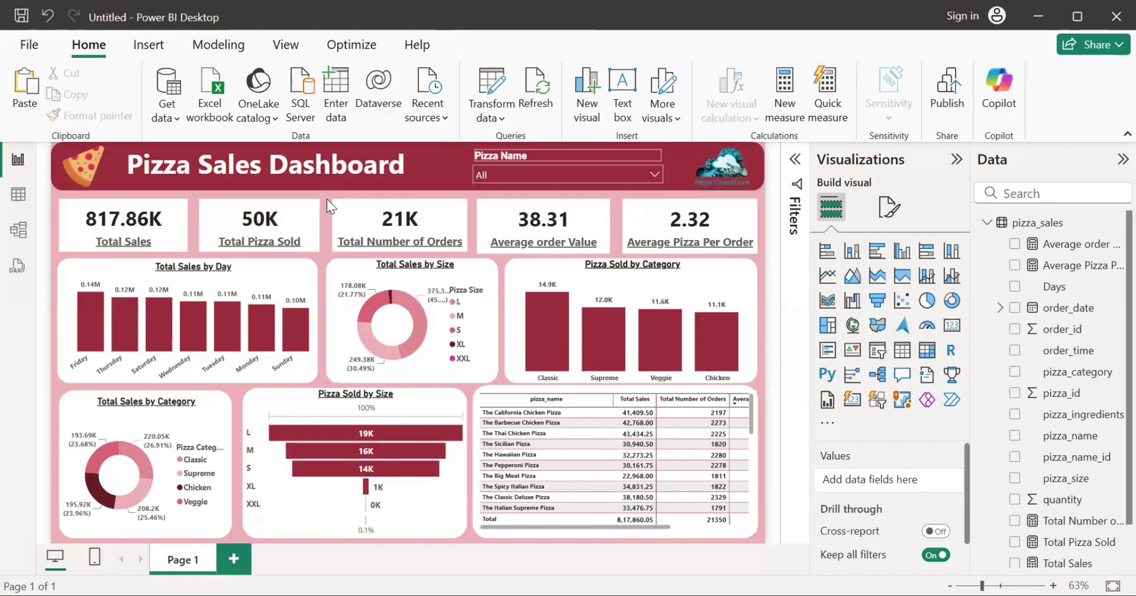
{"action": "mouse_move", "coordinate": [554, 528]}
{"action": "left_mouse_down"}
{"action": "mouse_move", "coordinate": [637, 528]}
{"action": "mouse_move", "coordinate": [544, 533]}
{"action": "left_mouse_up"}
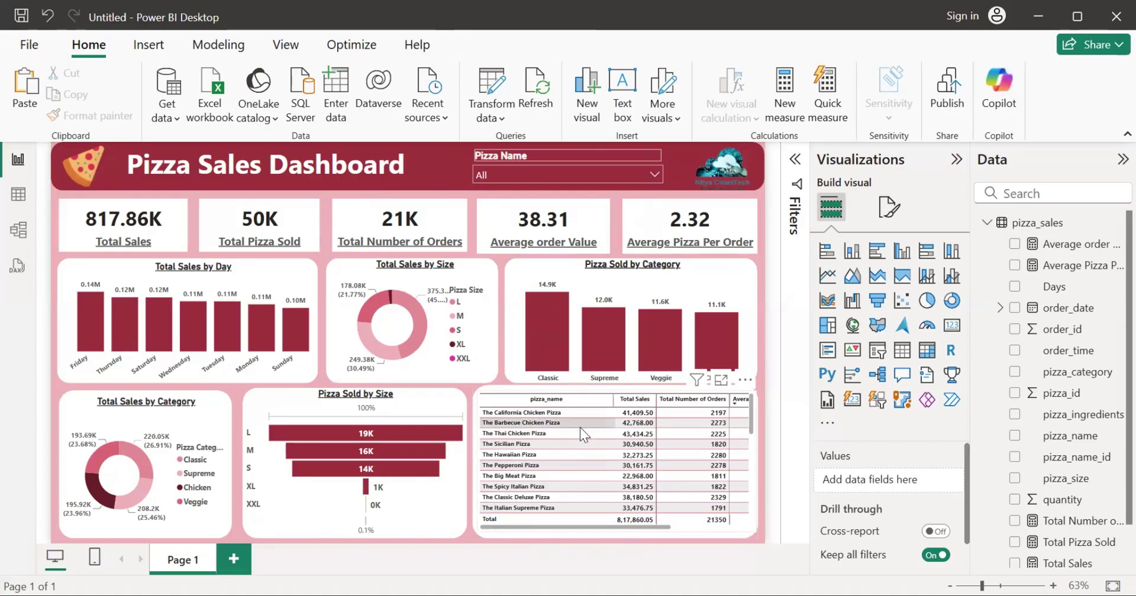